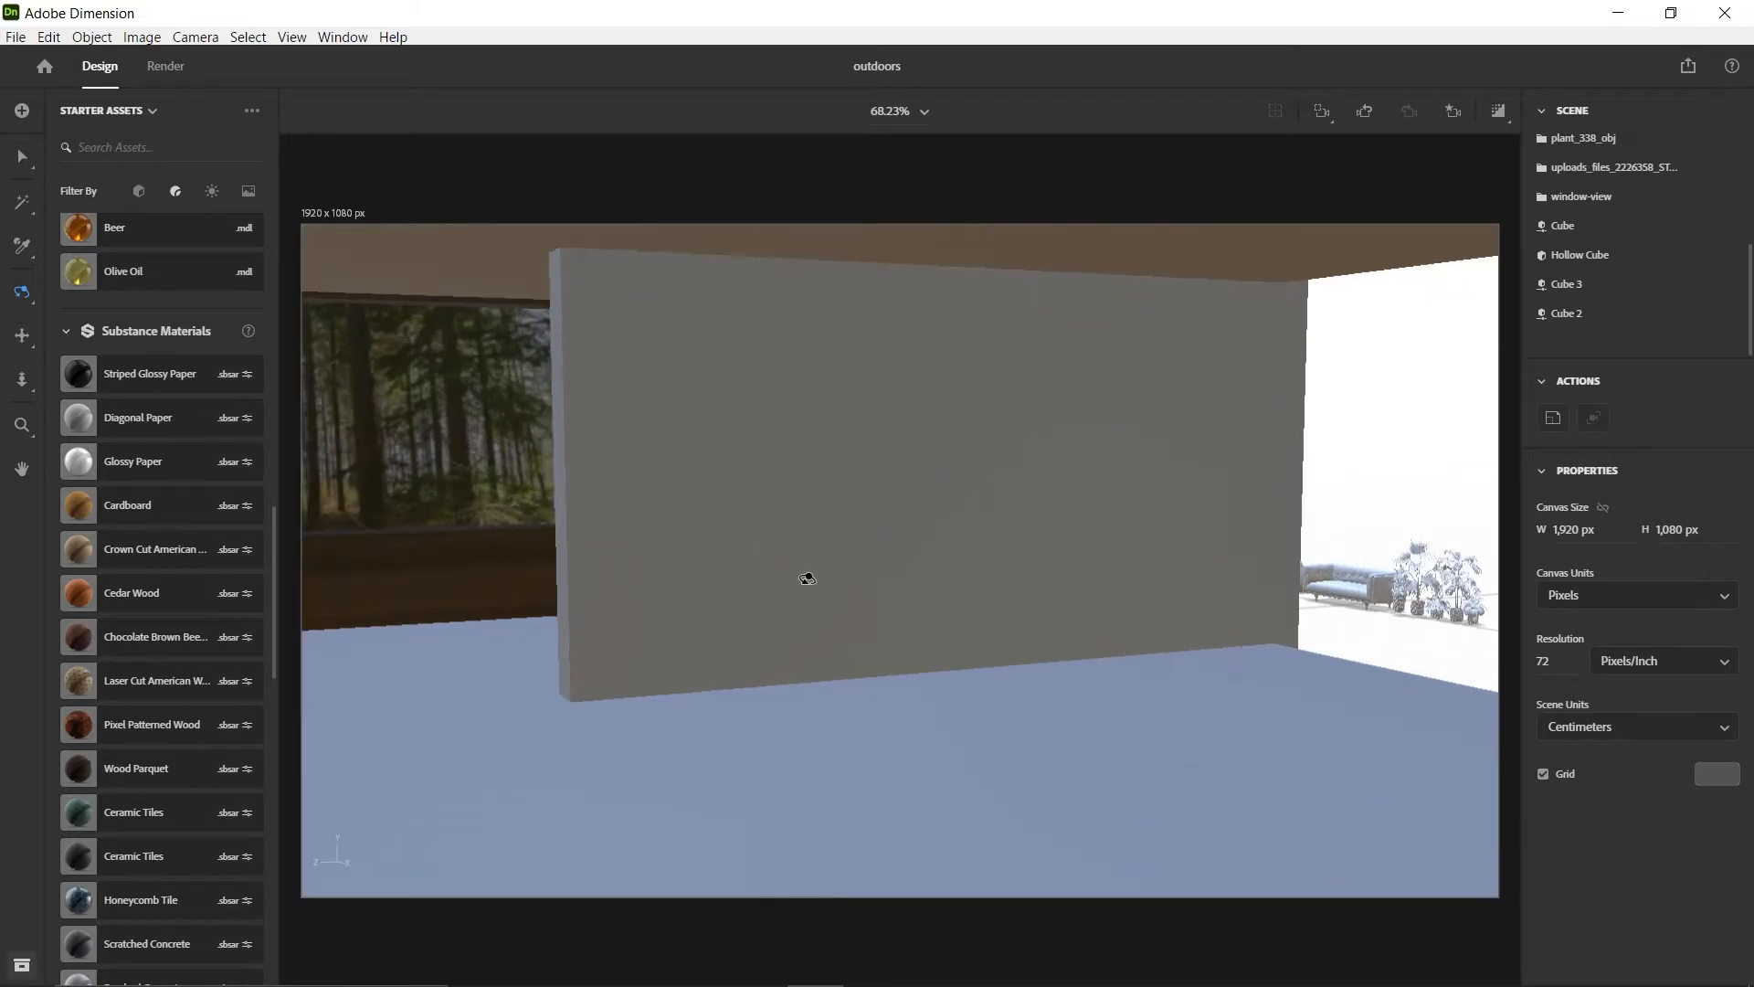
Examine the room's interior, including the partition wall, the forest window and the open sides
{"action": "left_click_drag", "start_coordinate": [751, 520], "coordinate": [1218, 584]}
{"action": "left_click_drag", "start_coordinate": [1093, 600], "coordinate": [963, 625]}
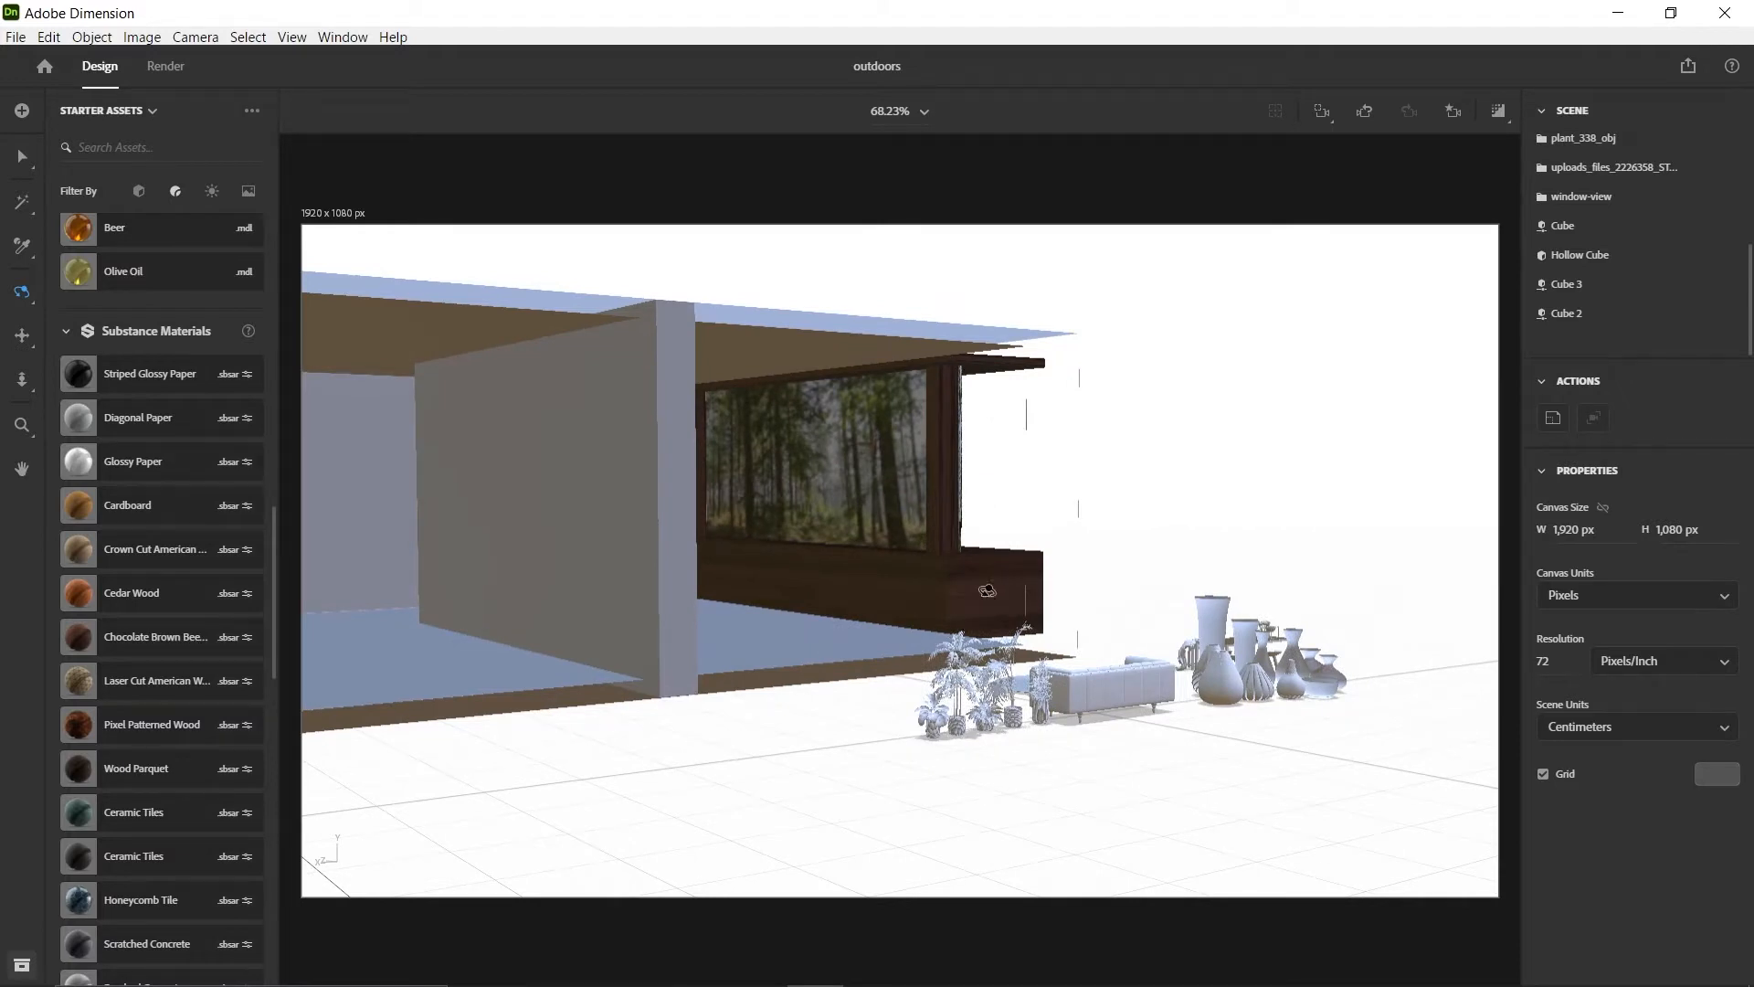
{"action": "left_click_drag", "start_coordinate": [591, 618], "coordinate": [375, 623]}
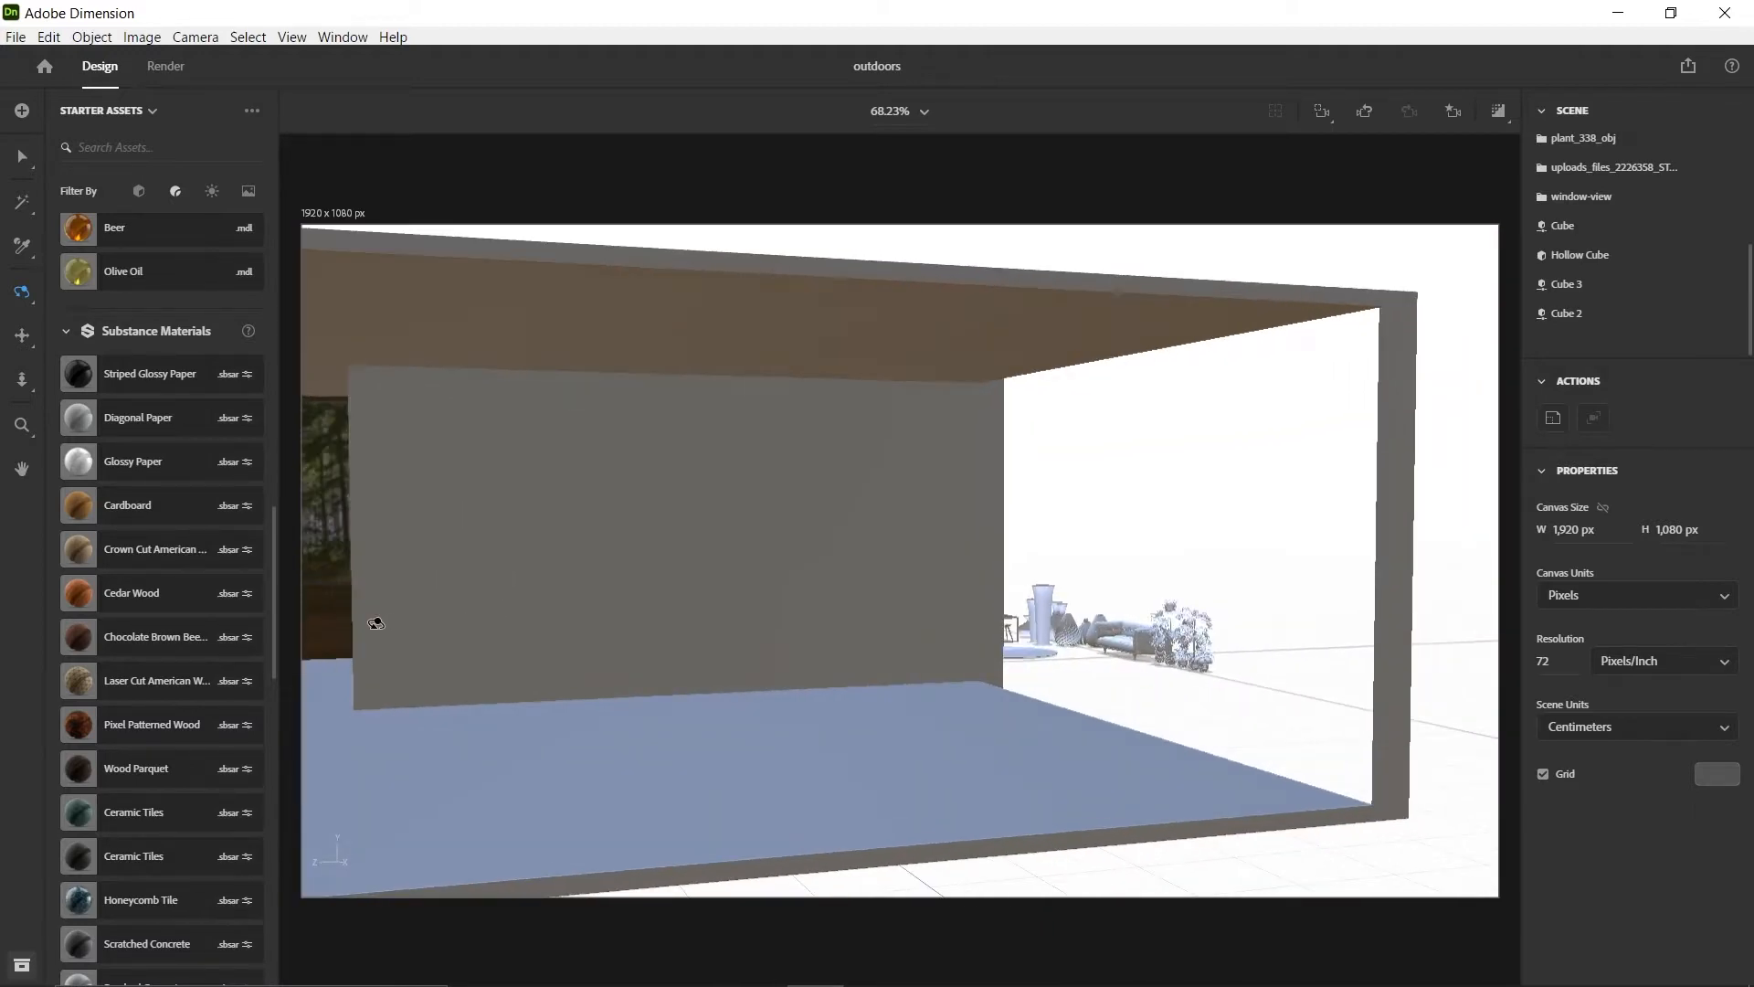
{"action": "left_click_drag", "start_coordinate": [395, 609], "coordinate": [576, 628]}
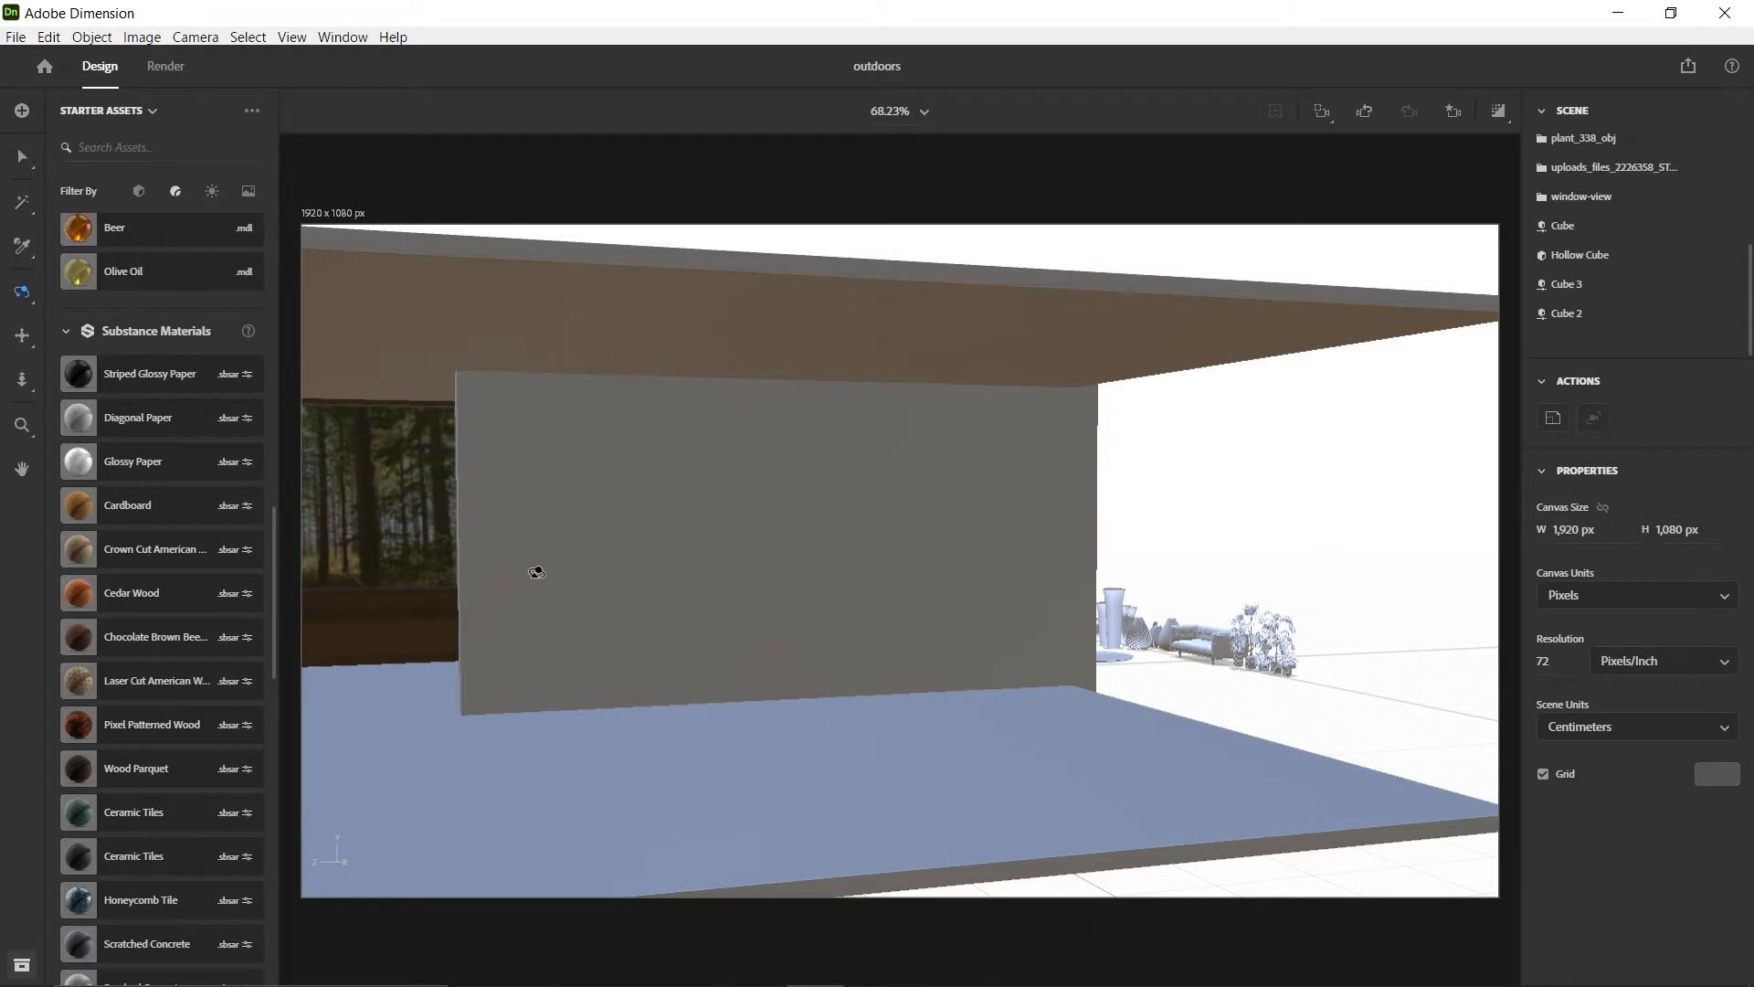
{"action": "left_click_drag", "start_coordinate": [536, 572], "coordinate": [588, 572]}
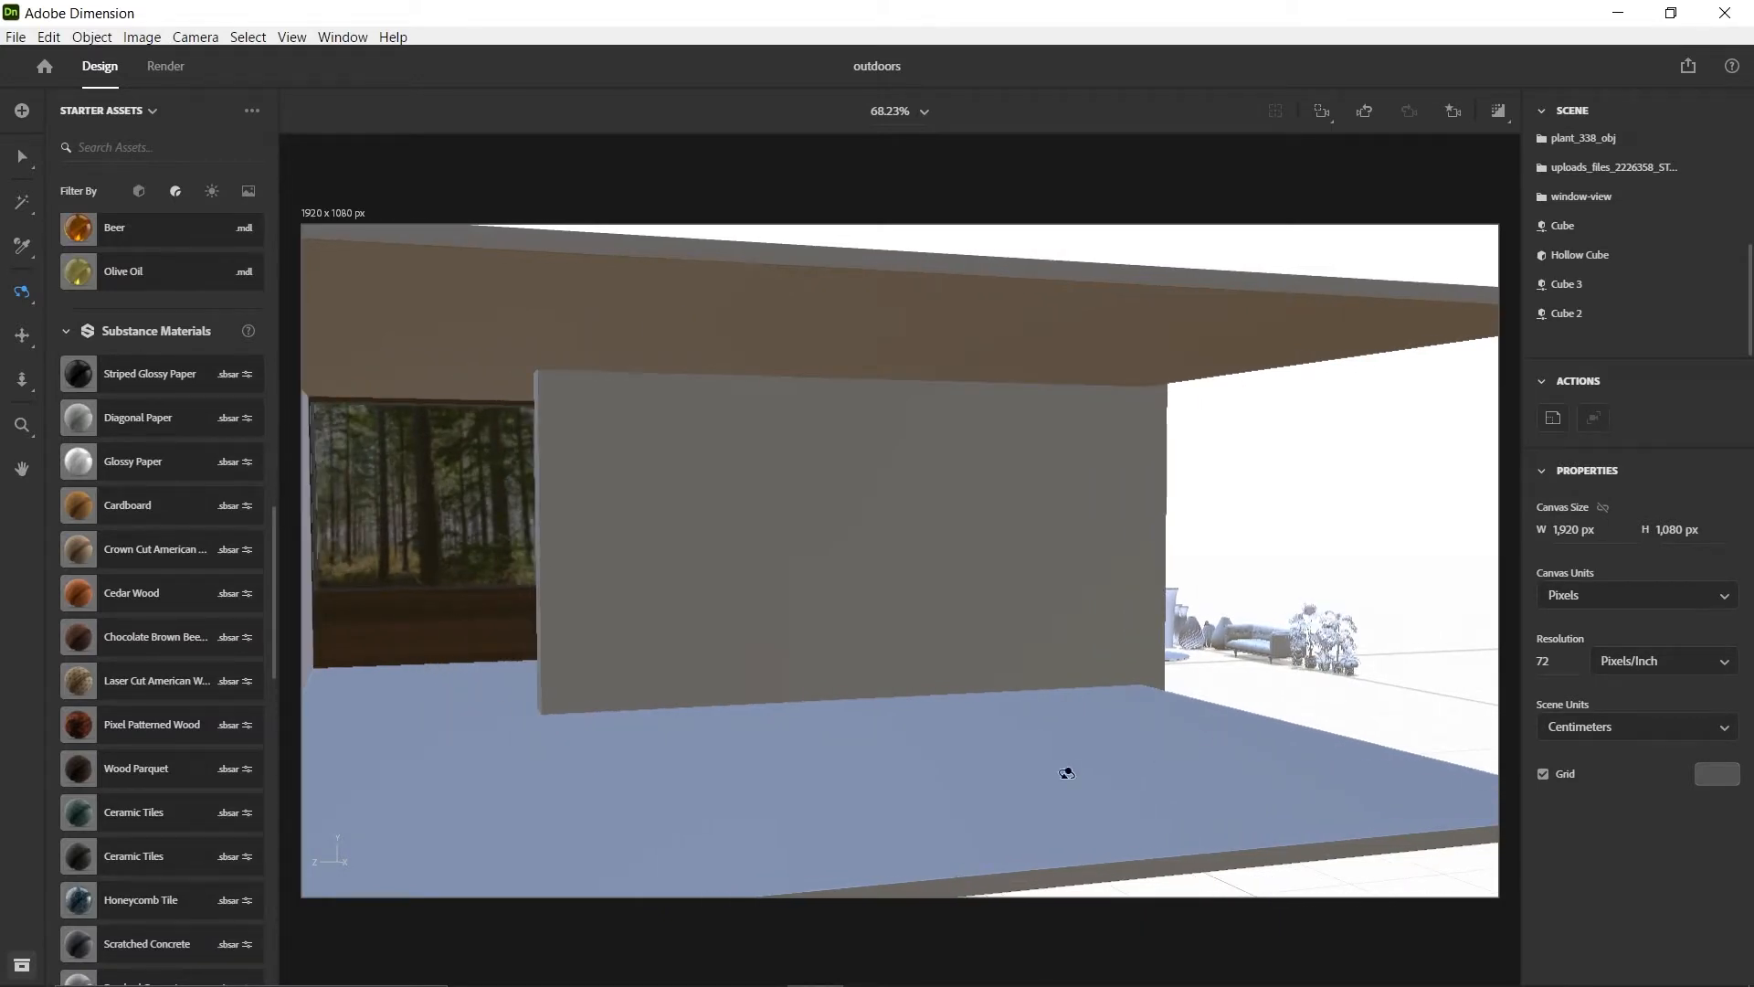
{"action": "left_click_drag", "start_coordinate": [1066, 773], "coordinate": [713, 748]}
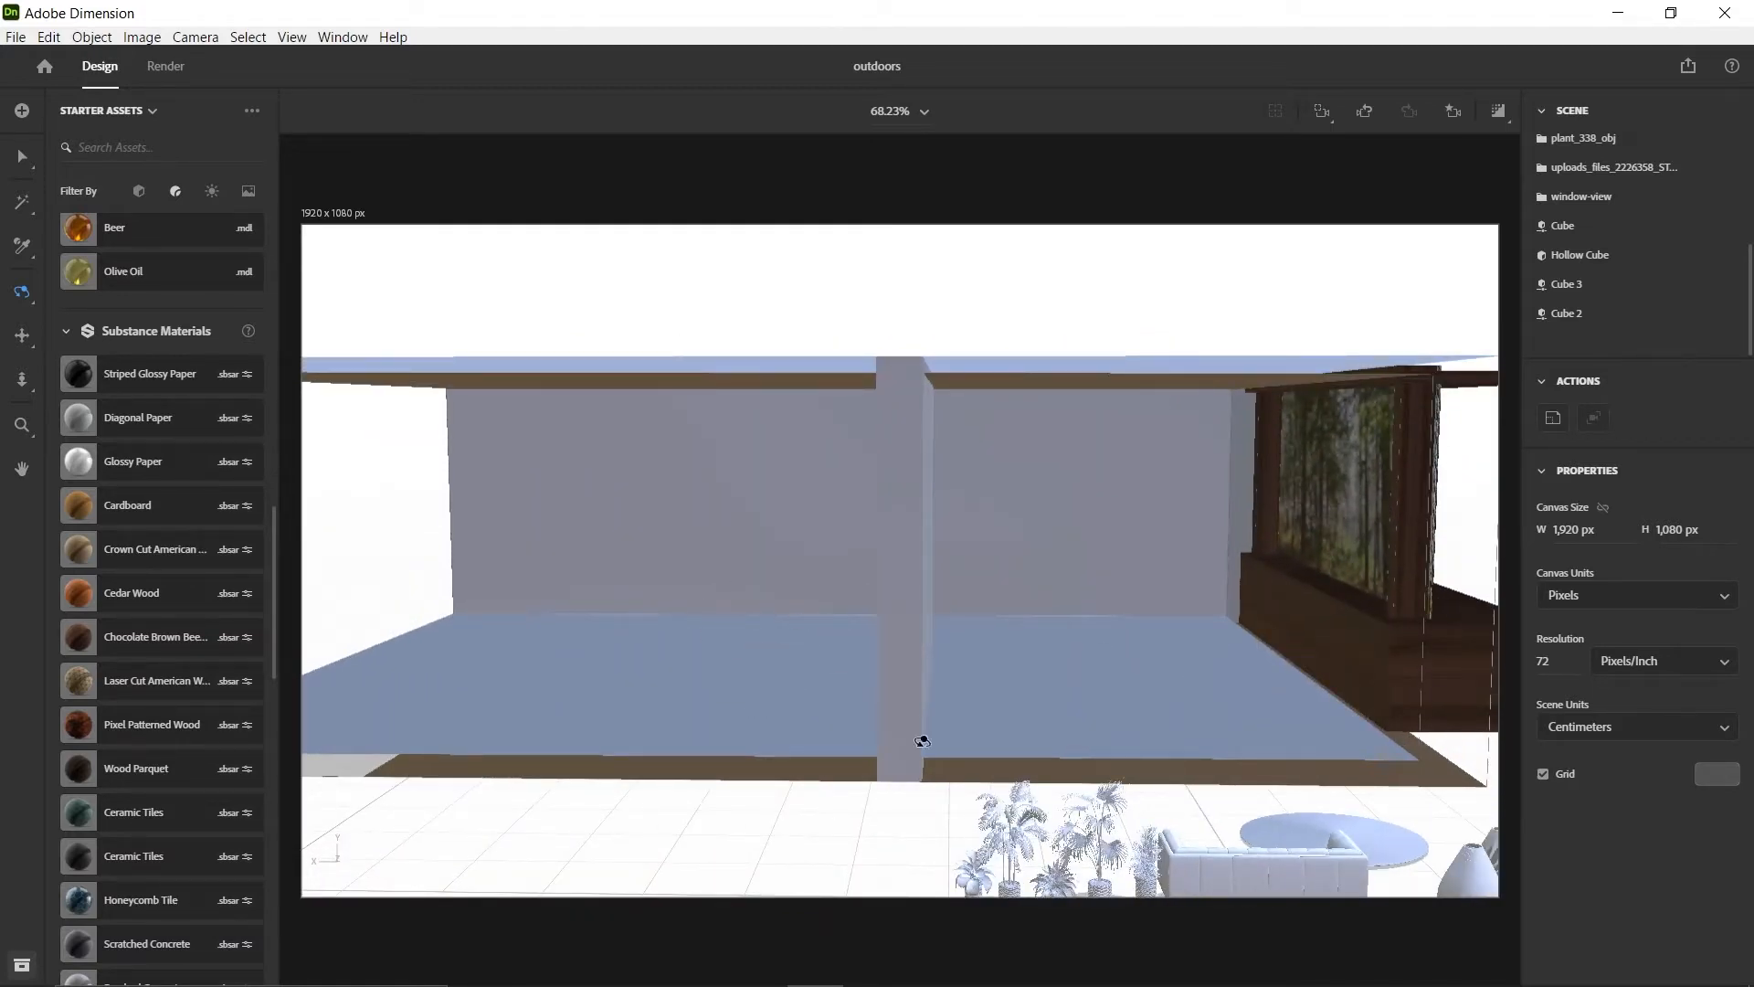
Examine the sofa, plants, vases, round rug and table set placed outside the room
{"action": "left_click_drag", "start_coordinate": [651, 663], "coordinate": [1192, 594]}
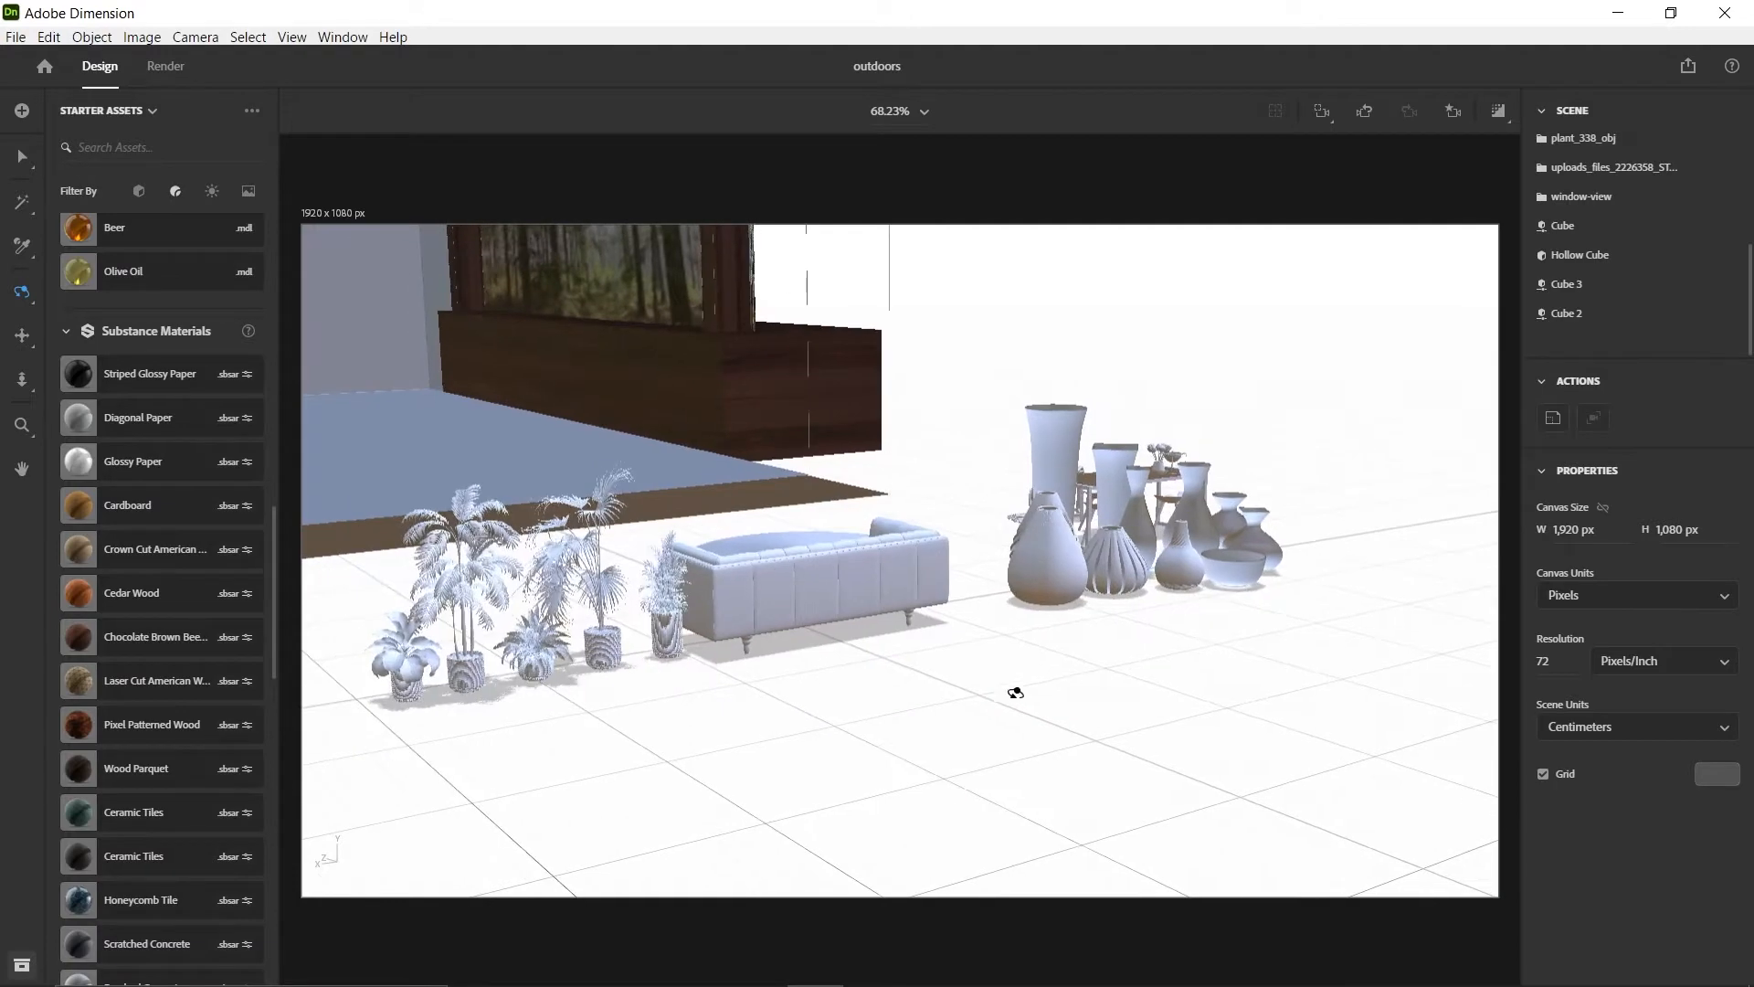
{"action": "left_click_drag", "start_coordinate": [831, 580], "coordinate": [855, 609]}
{"action": "left_click_drag", "start_coordinate": [1325, 634], "coordinate": [1092, 686]}
{"action": "scroll", "coordinate": [895, 631], "scroll_direction": "up", "scroll_amount": 5}
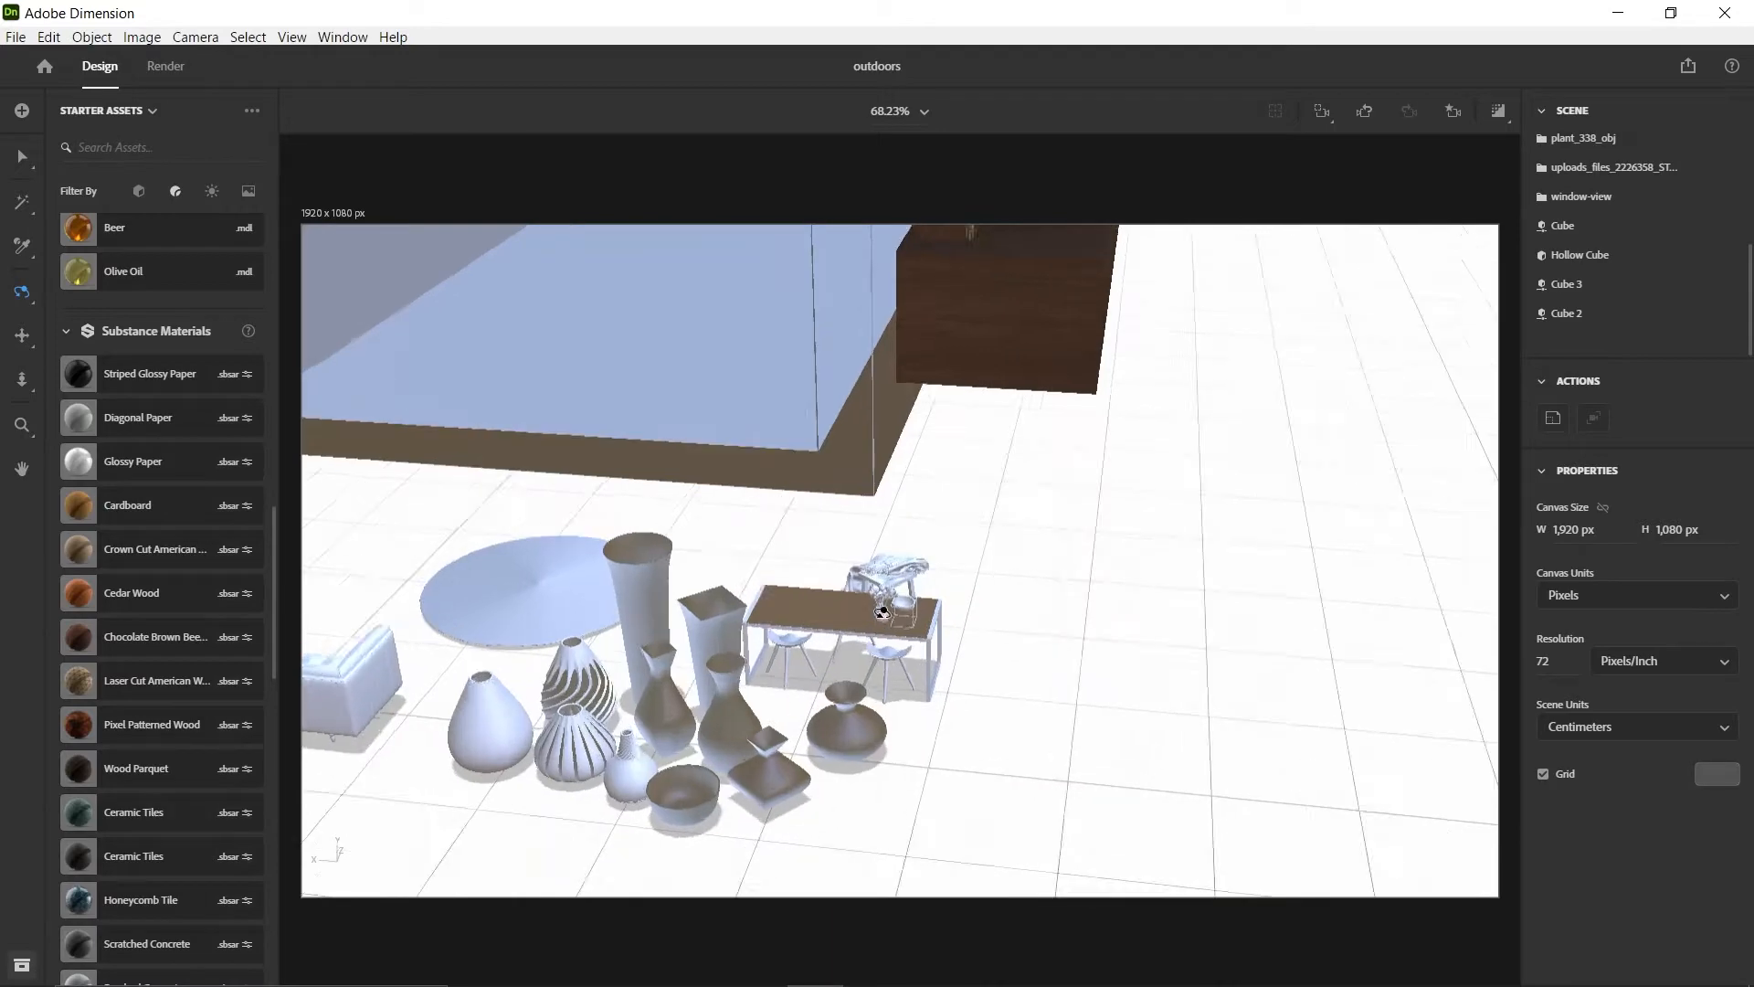
{"action": "key", "text": "Tab"}
{"action": "key", "text": "Tab"}
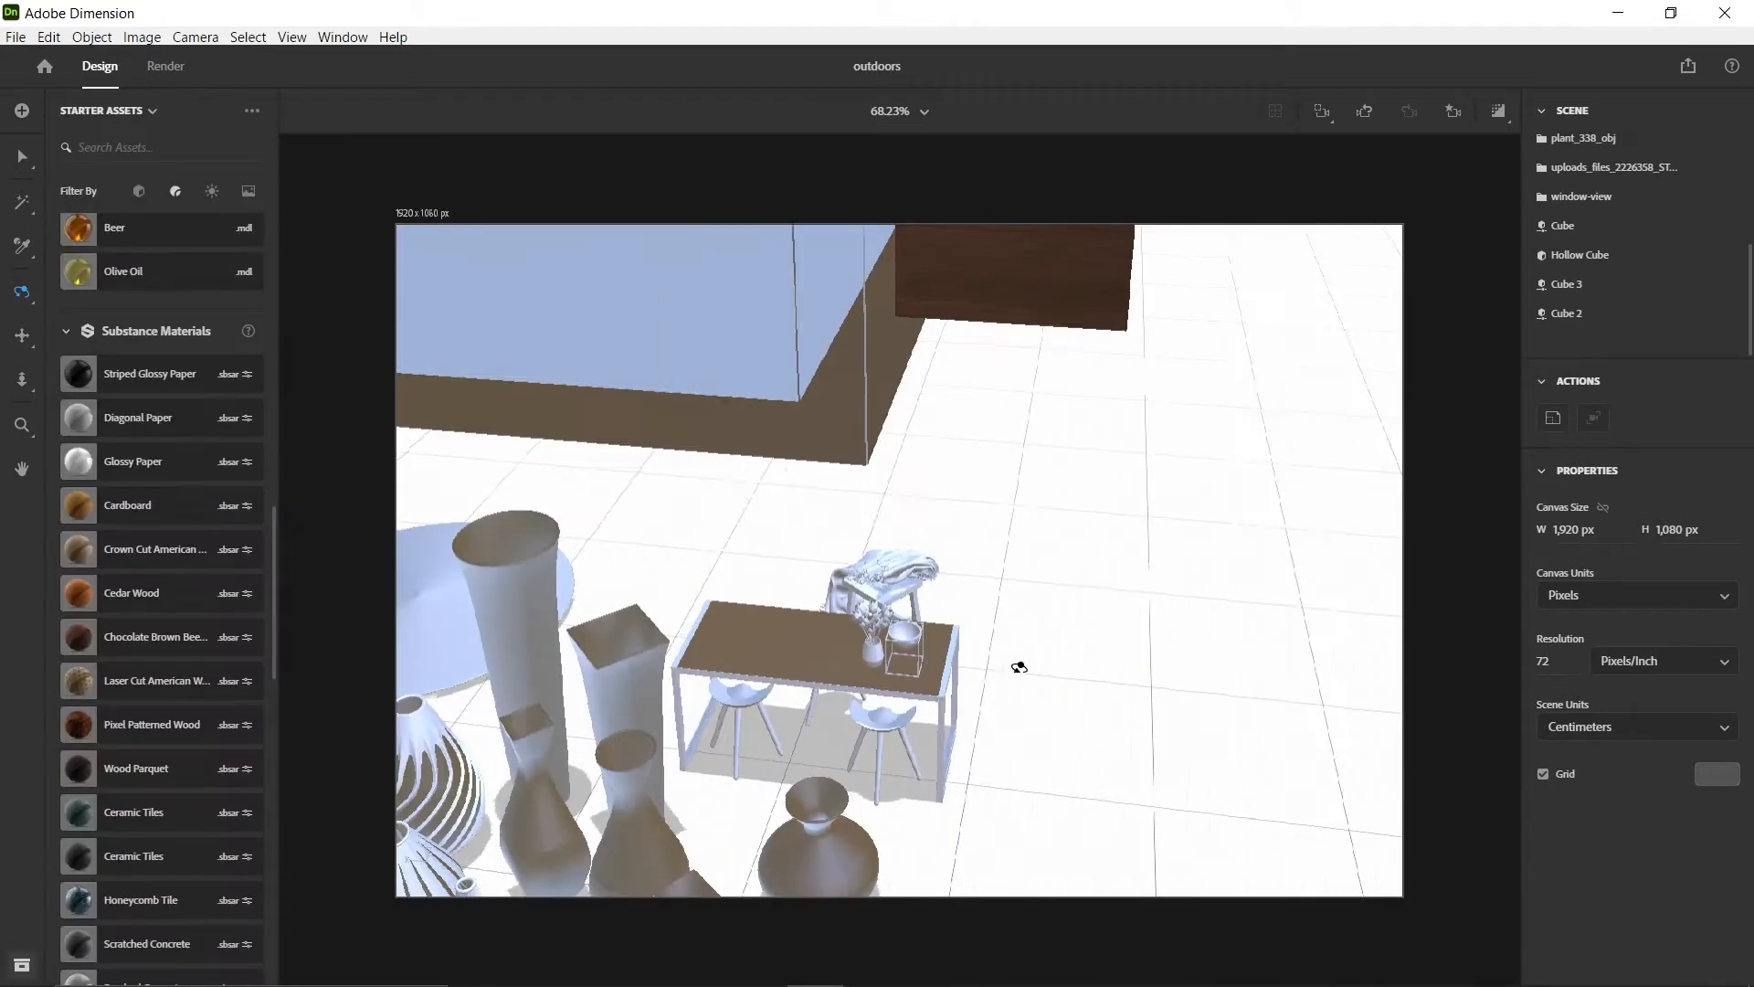
{"action": "left_click_drag", "start_coordinate": [884, 767], "coordinate": [744, 728]}
{"action": "left_click_drag", "start_coordinate": [733, 565], "coordinate": [1020, 462]}
{"action": "left_click_drag", "start_coordinate": [676, 582], "coordinate": [797, 552]}
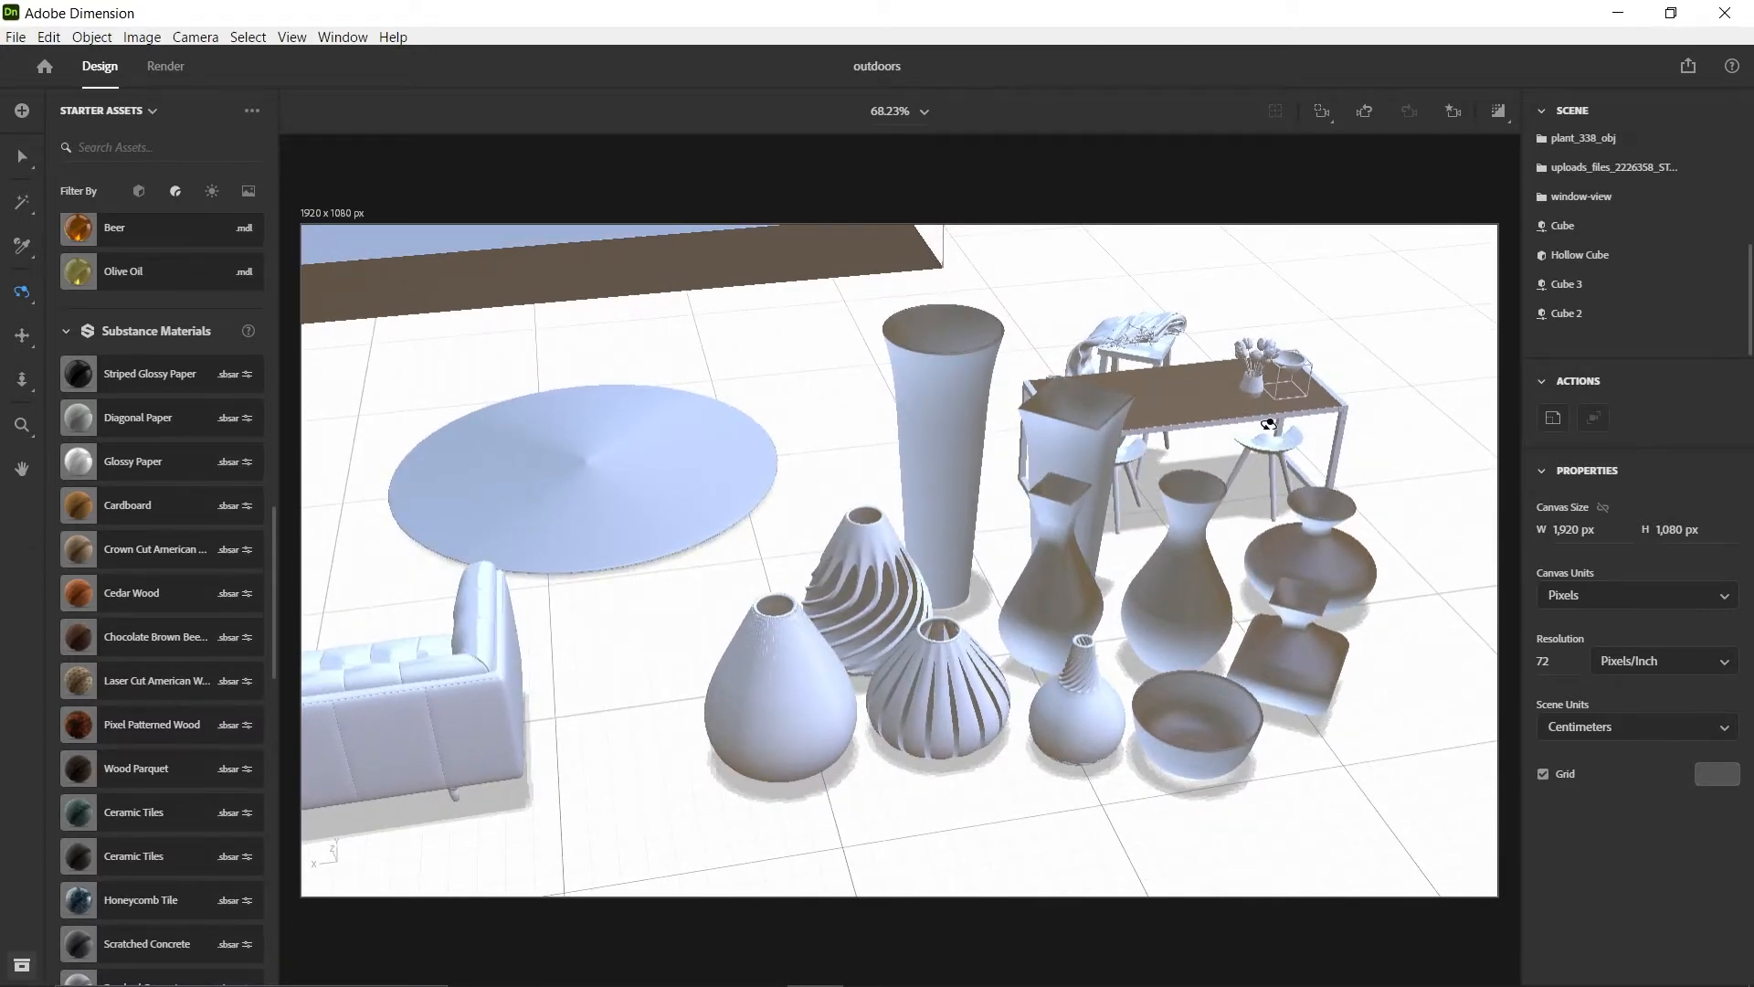
{"action": "left_click_drag", "start_coordinate": [974, 410], "coordinate": [871, 487]}
{"action": "left_click_drag", "start_coordinate": [966, 459], "coordinate": [999, 506]}
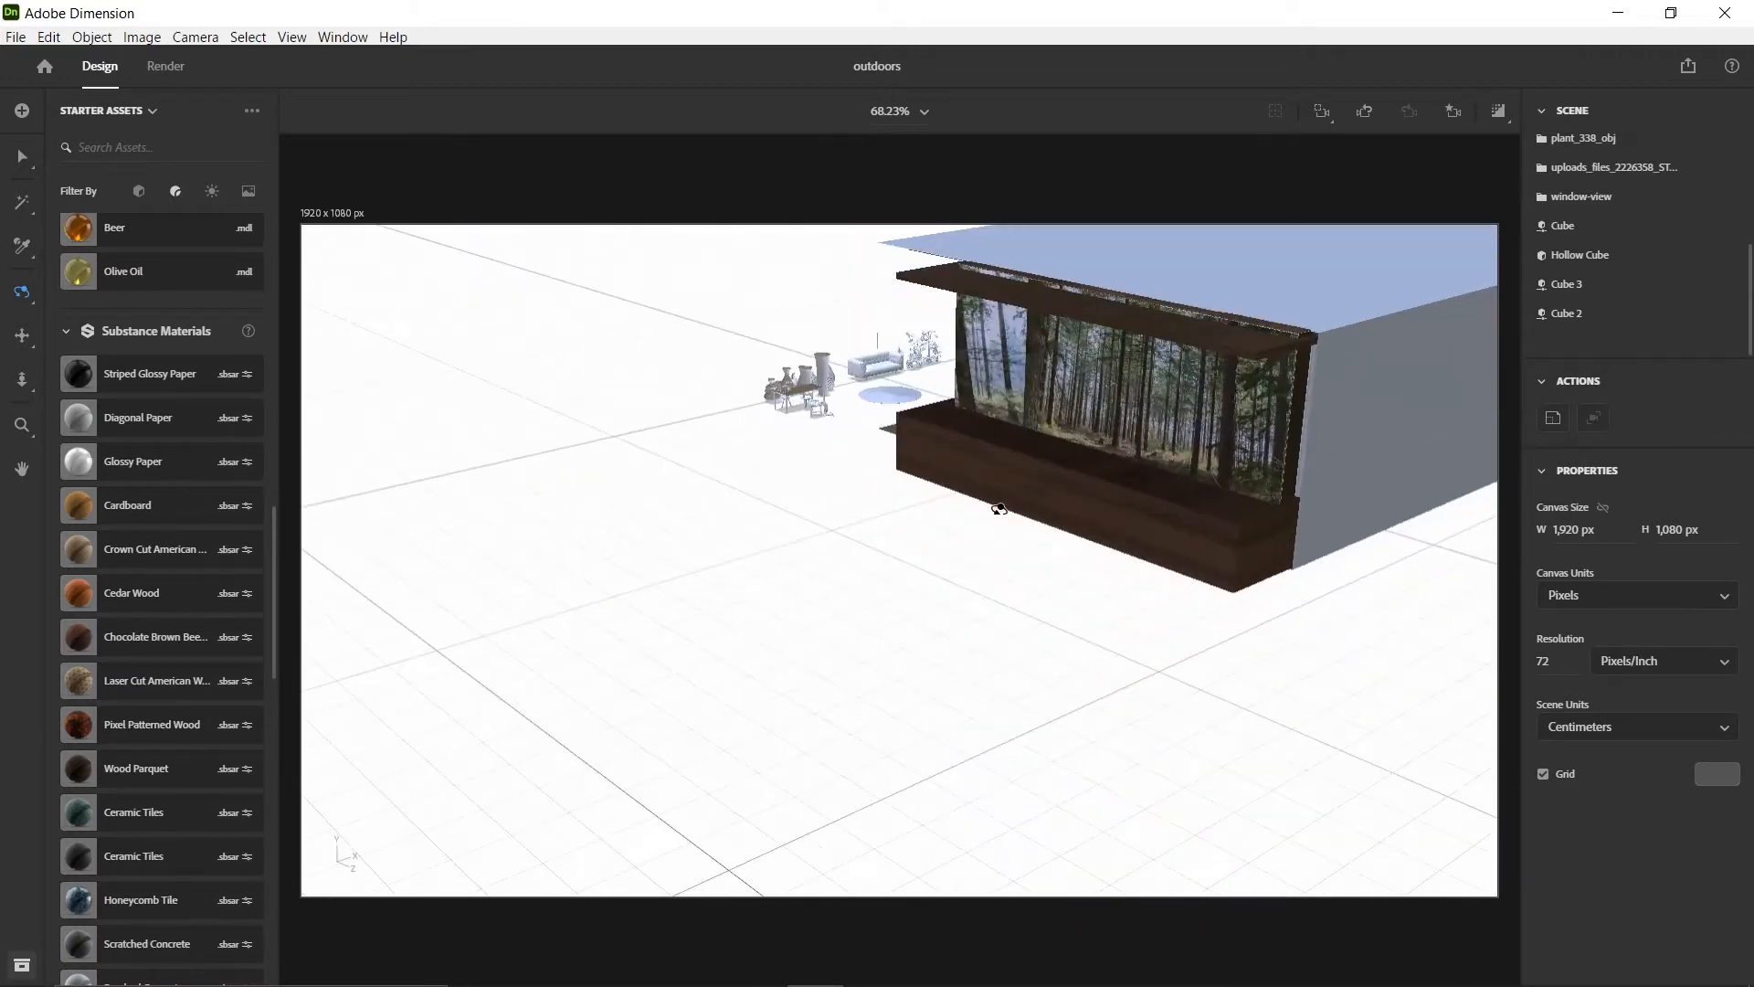
Inspect the room's exterior around the window side with the wooden ledge and forest image
{"action": "left_click_drag", "start_coordinate": [1218, 402], "coordinate": [425, 472]}
{"action": "left_click_drag", "start_coordinate": [698, 549], "coordinate": [741, 495]}
{"action": "left_click_drag", "start_coordinate": [594, 530], "coordinate": [858, 524]}
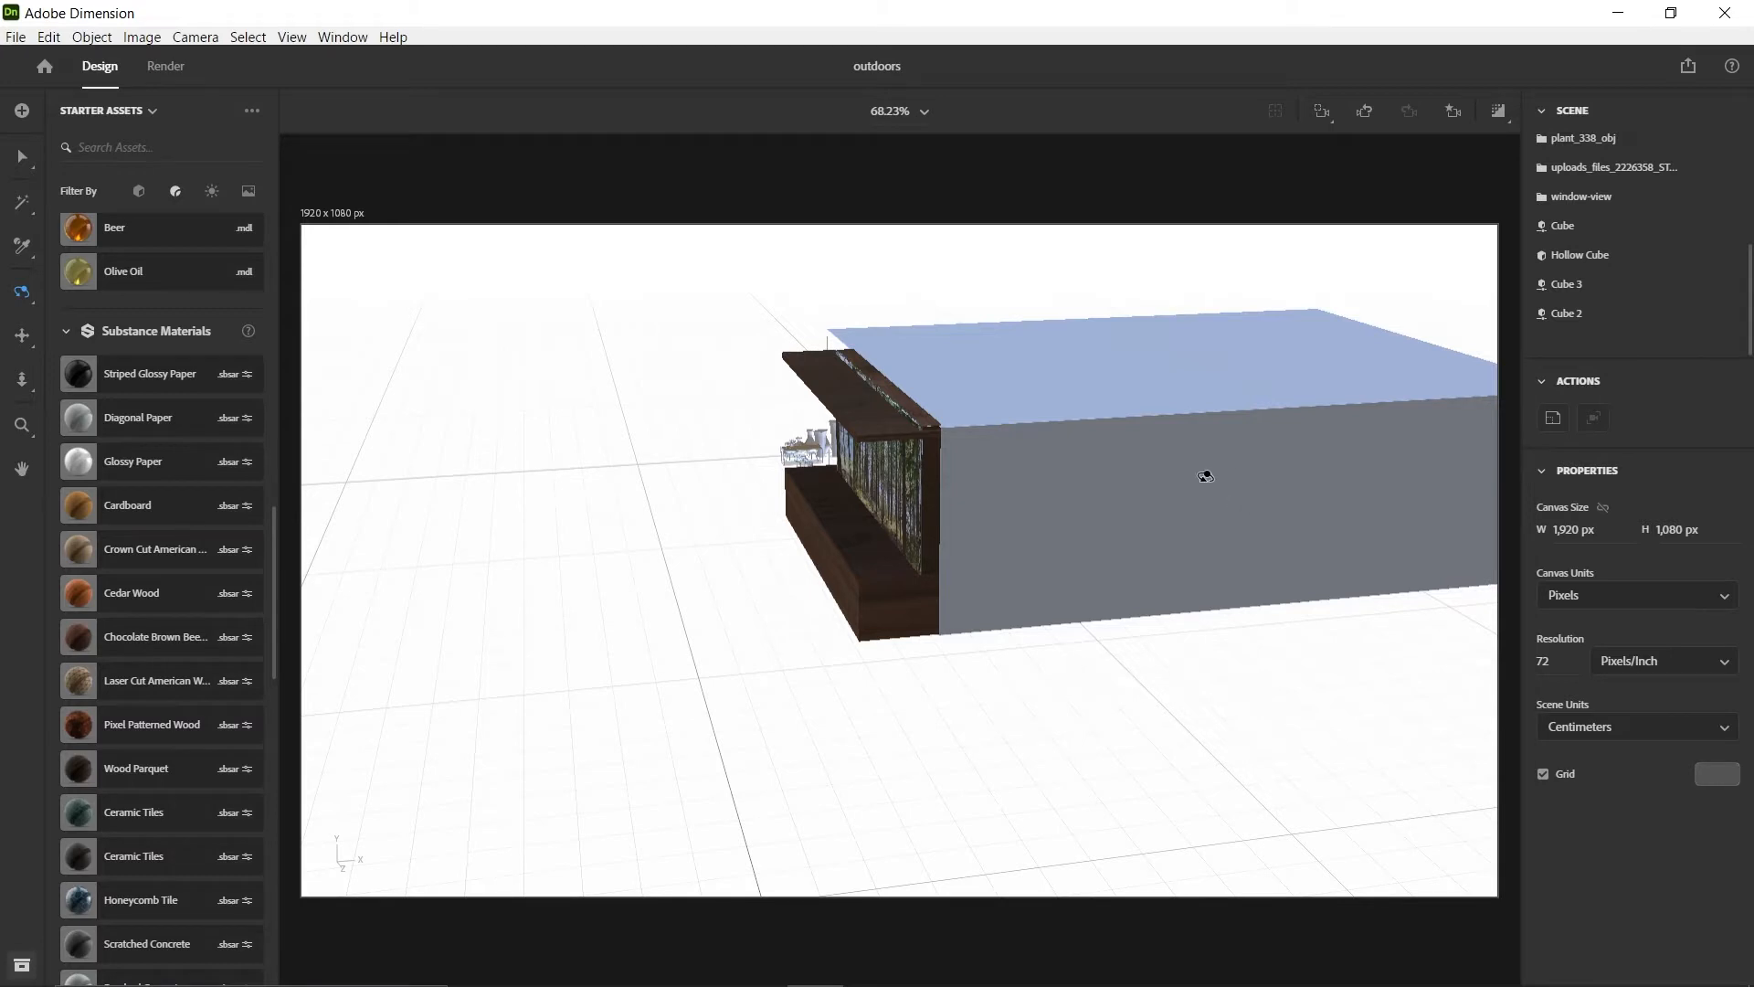
{"action": "left_click_drag", "start_coordinate": [1206, 476], "coordinate": [900, 491]}
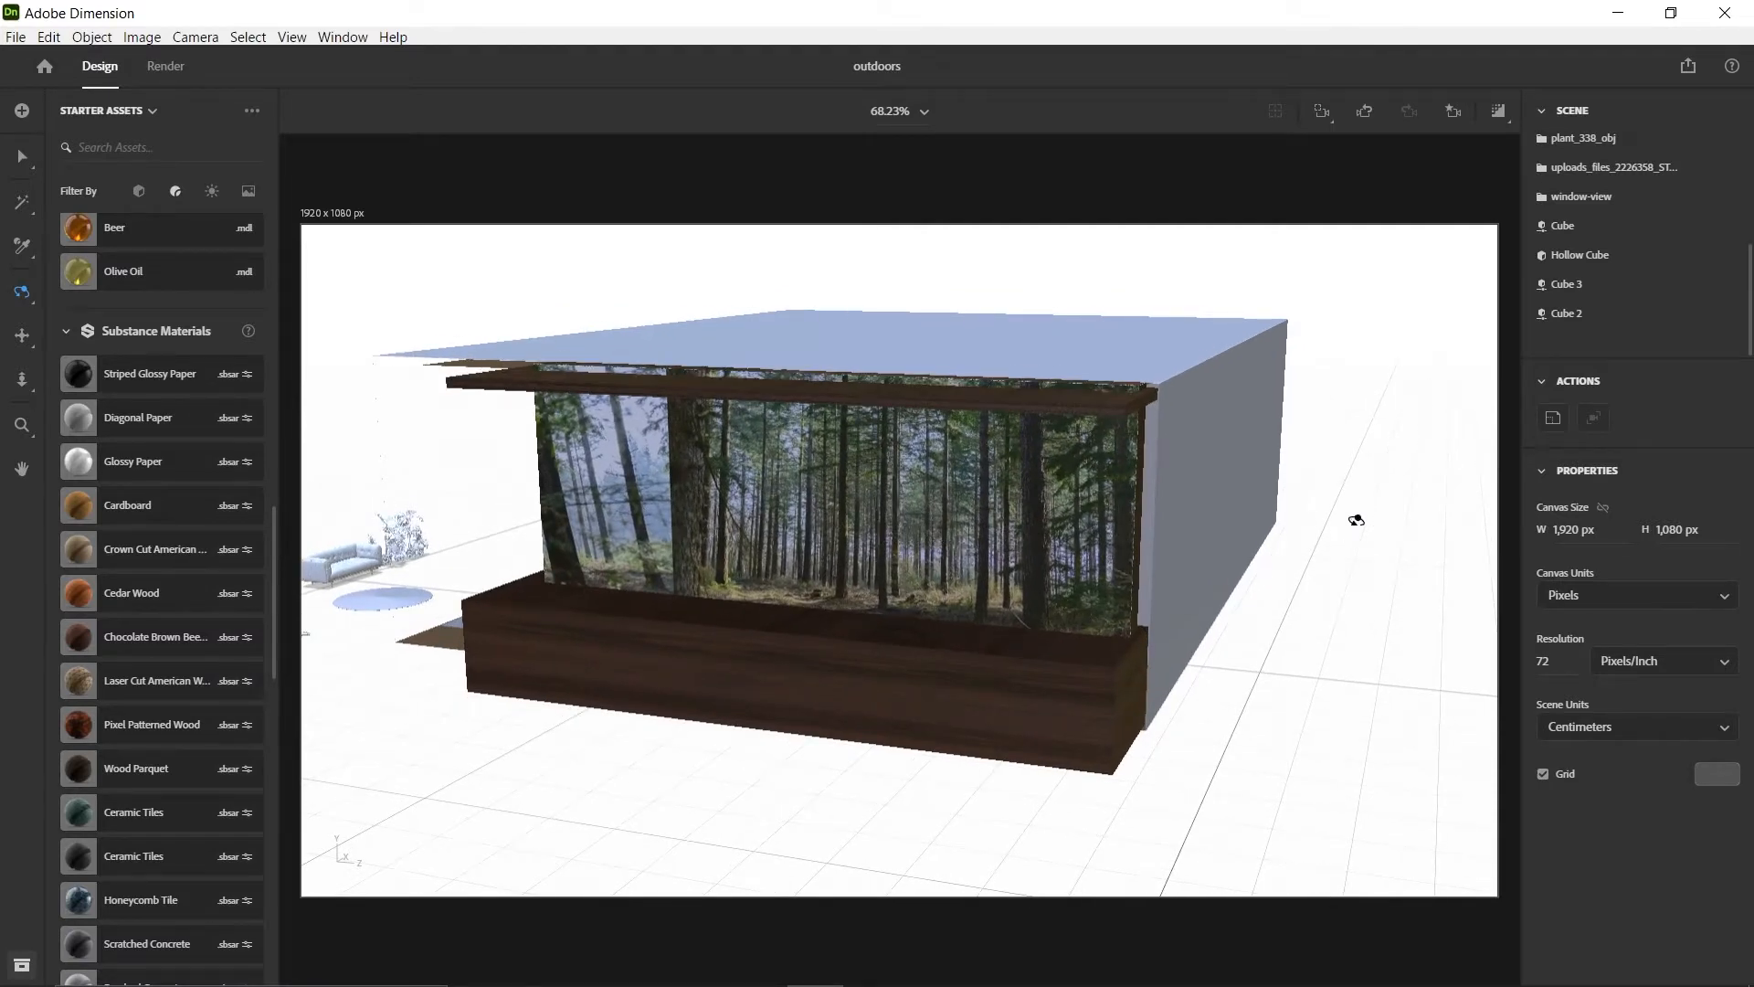
{"action": "left_click_drag", "start_coordinate": [1356, 520], "coordinate": [678, 486]}
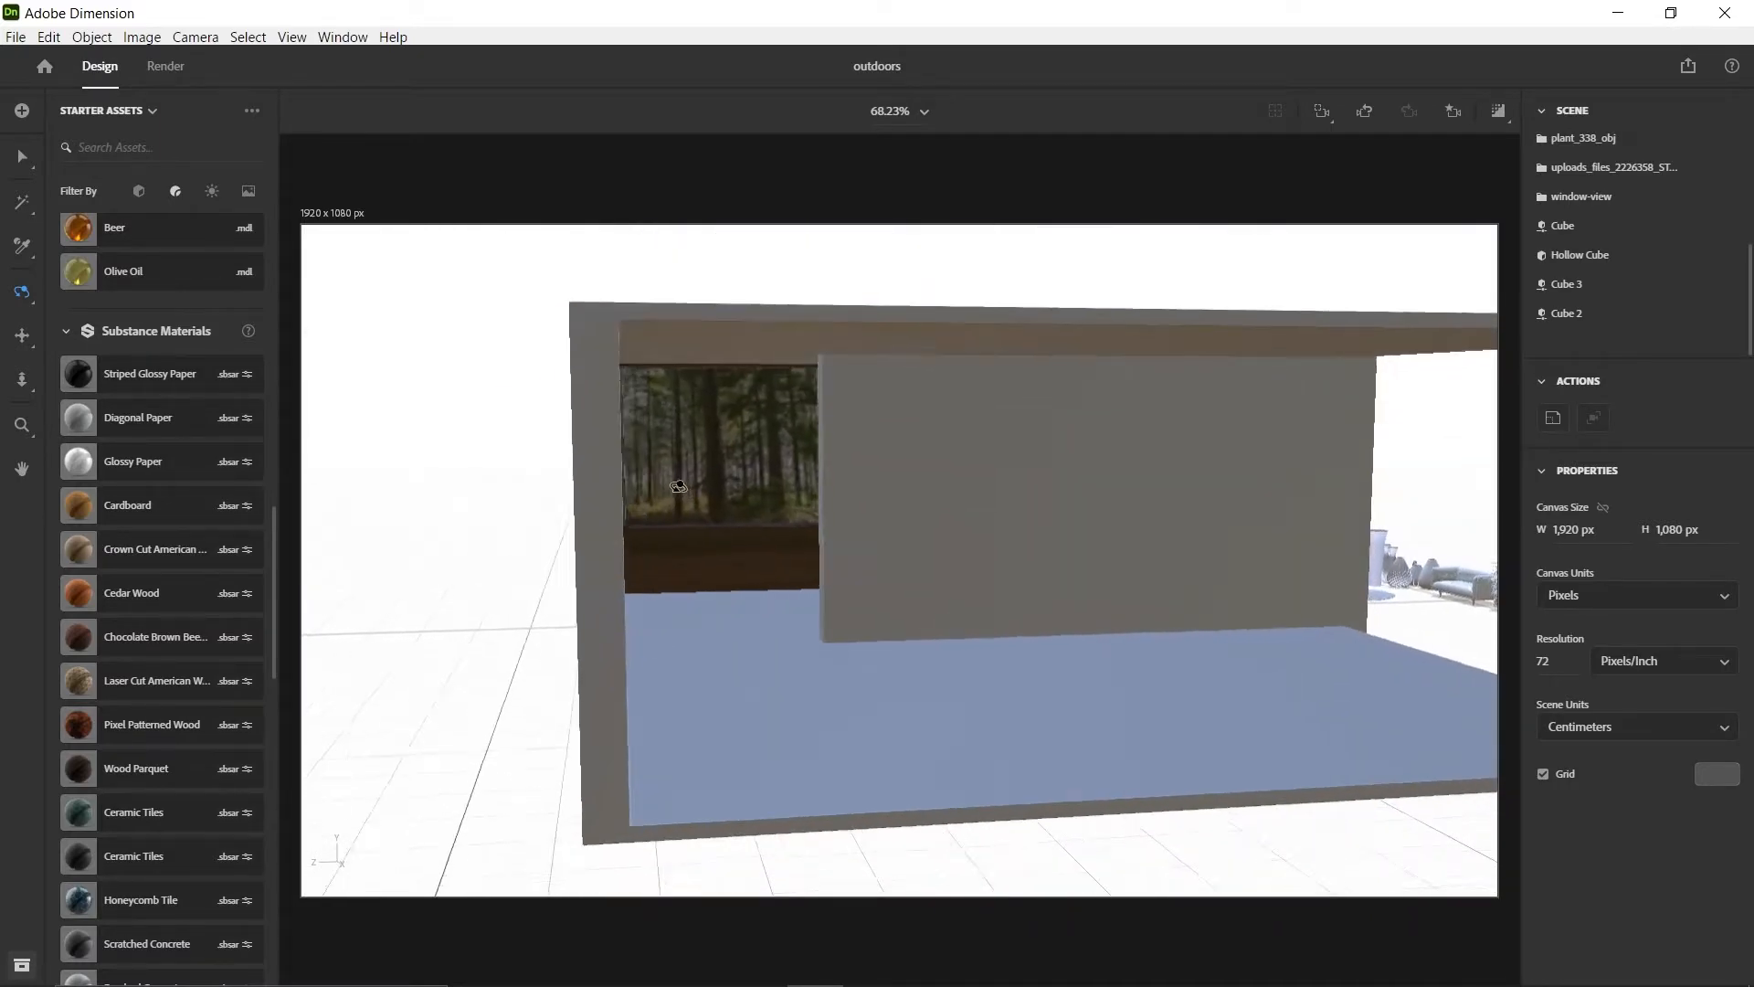
Return the camera to the saved Main-view bookmark
{"action": "left_click", "coordinate": [1454, 111]}
{"action": "left_click", "coordinate": [1361, 260]}
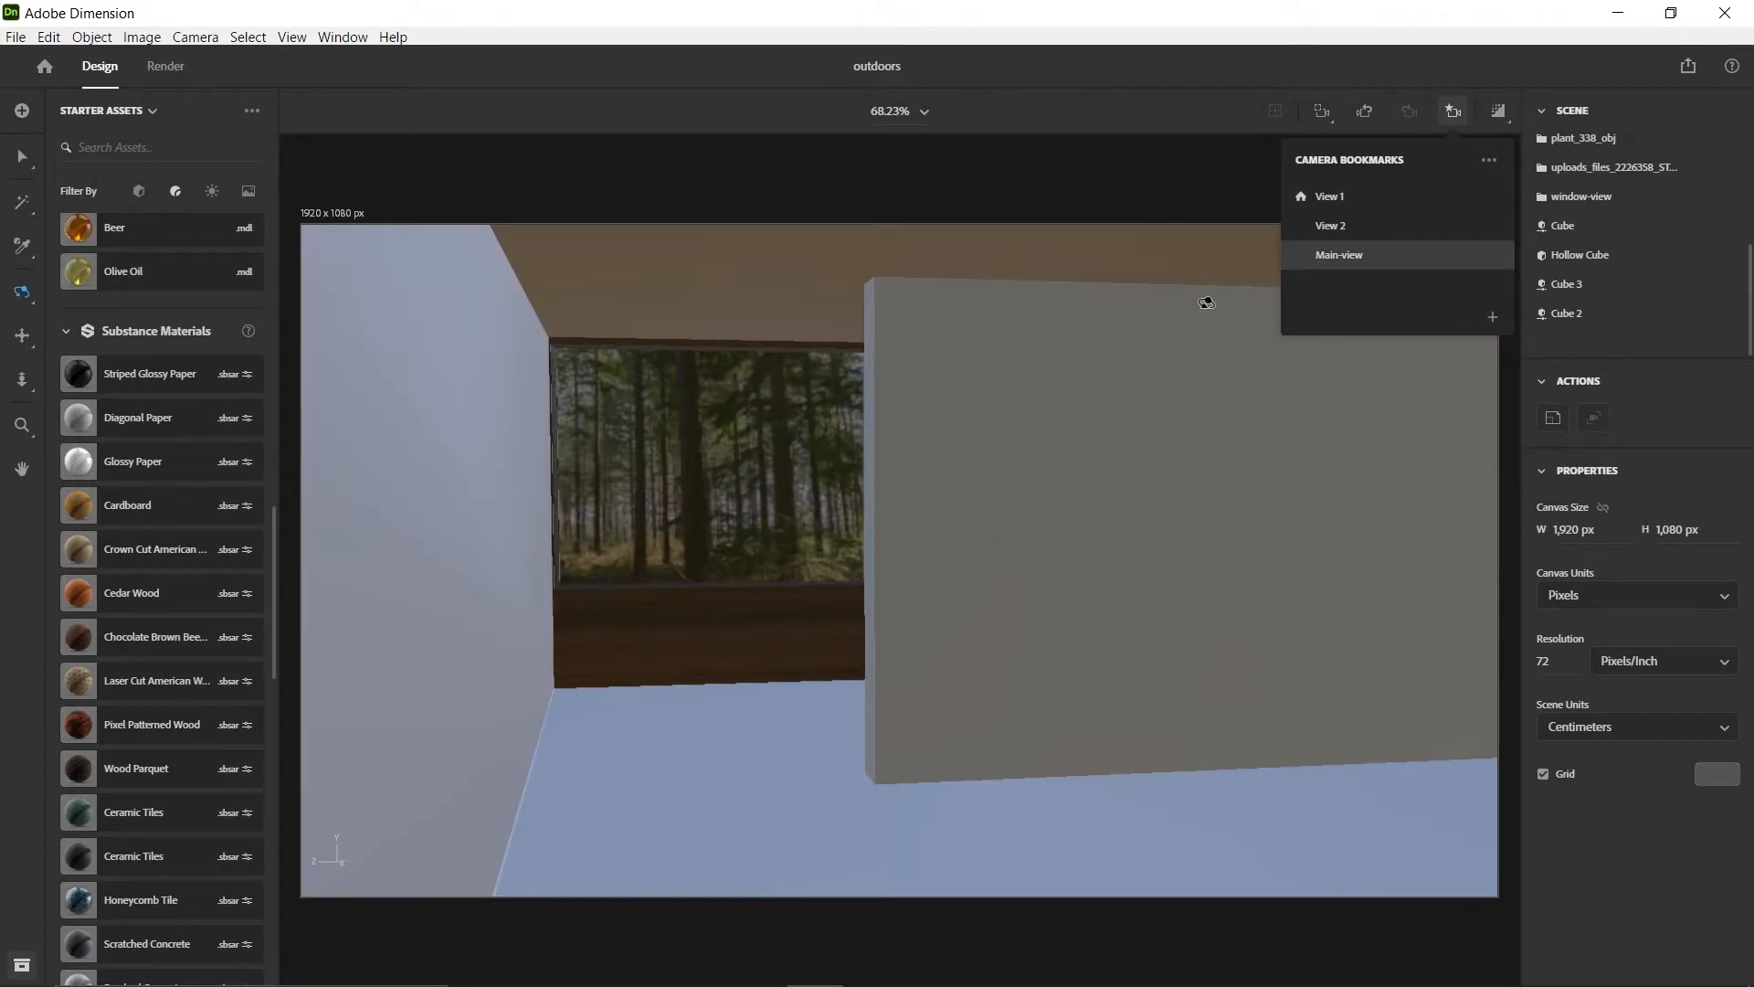
{"action": "left_click", "coordinate": [1454, 114]}
{"action": "left_click", "coordinate": [1454, 114]}
{"action": "left_click_drag", "start_coordinate": [543, 528], "coordinate": [1381, 201]}
{"action": "left_click", "coordinate": [1452, 111]}
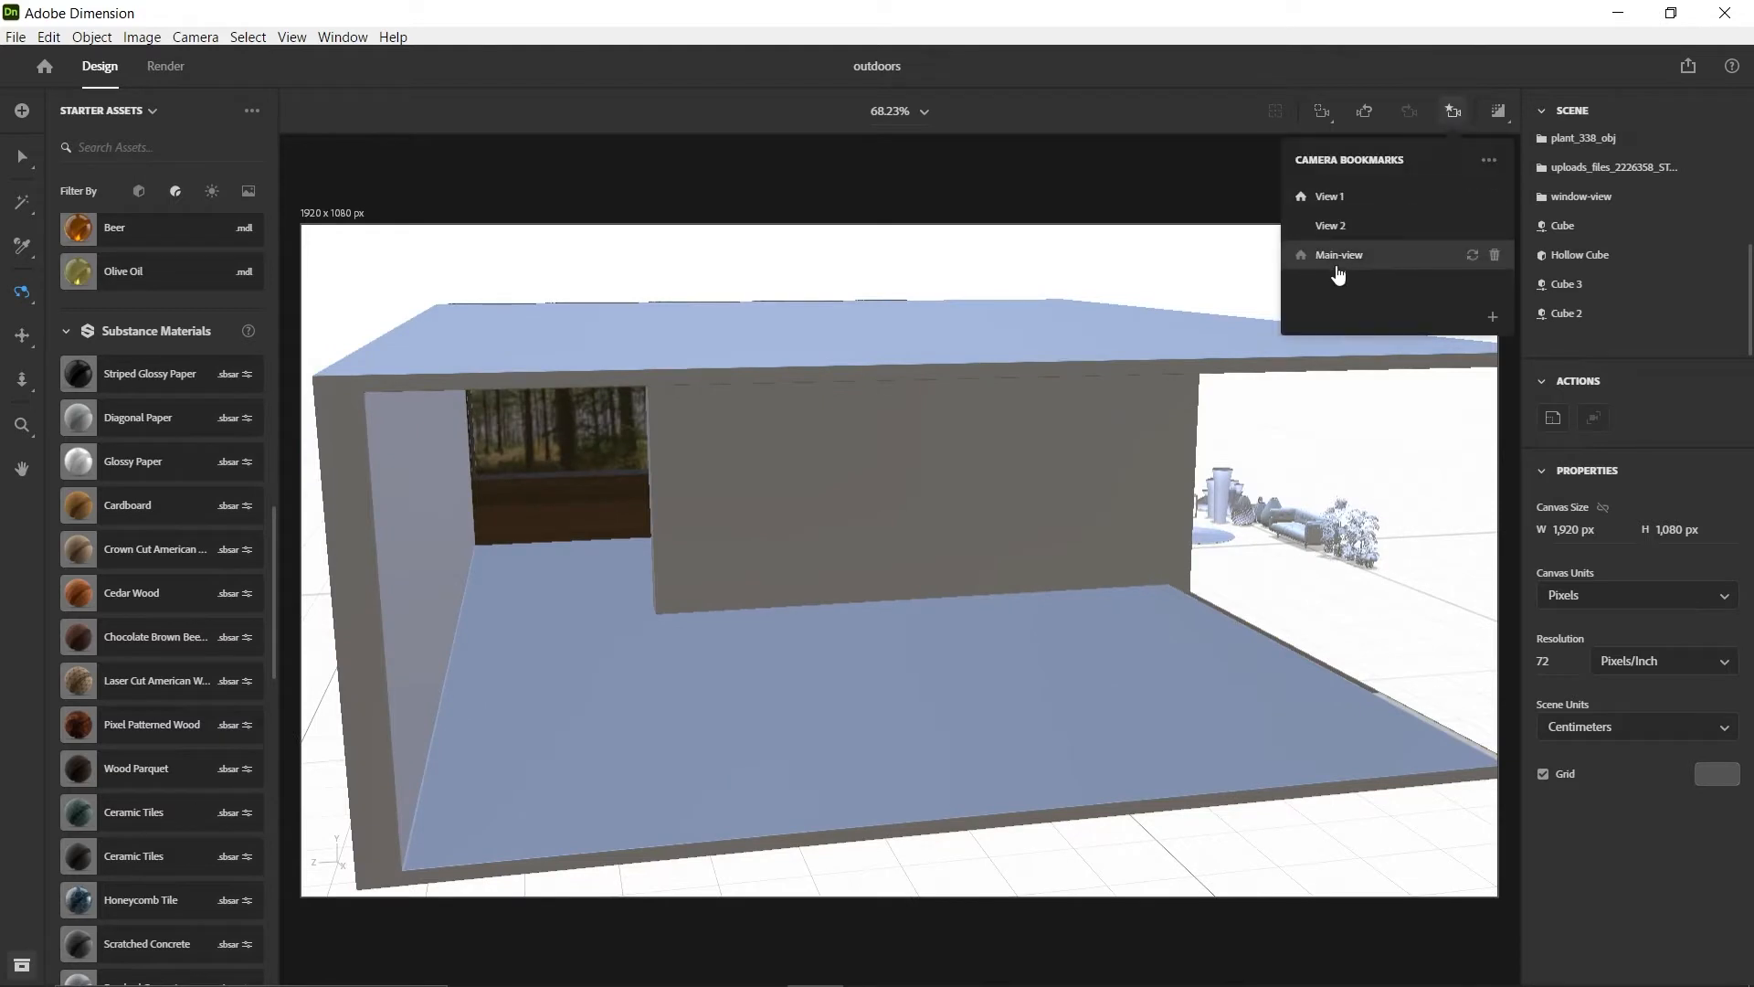
{"action": "left_click", "coordinate": [1339, 255]}
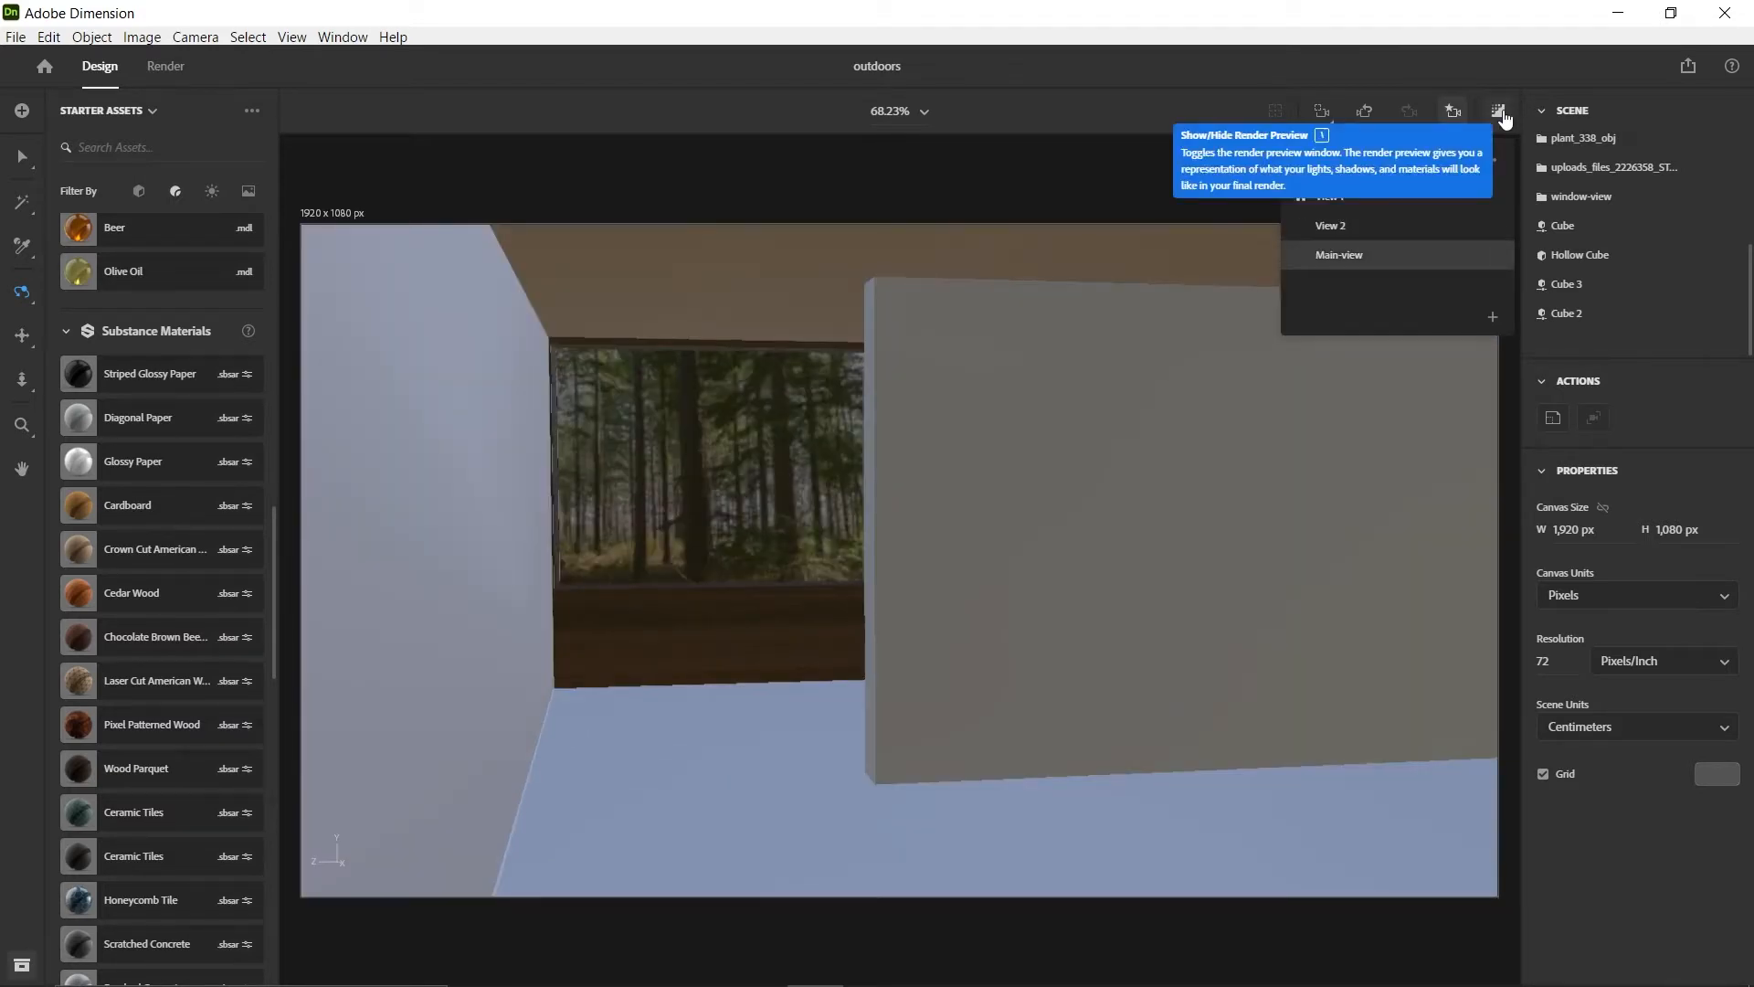
Check the render preview of the room interior, and turn the preview off again
{"action": "left_click", "coordinate": [1499, 113]}
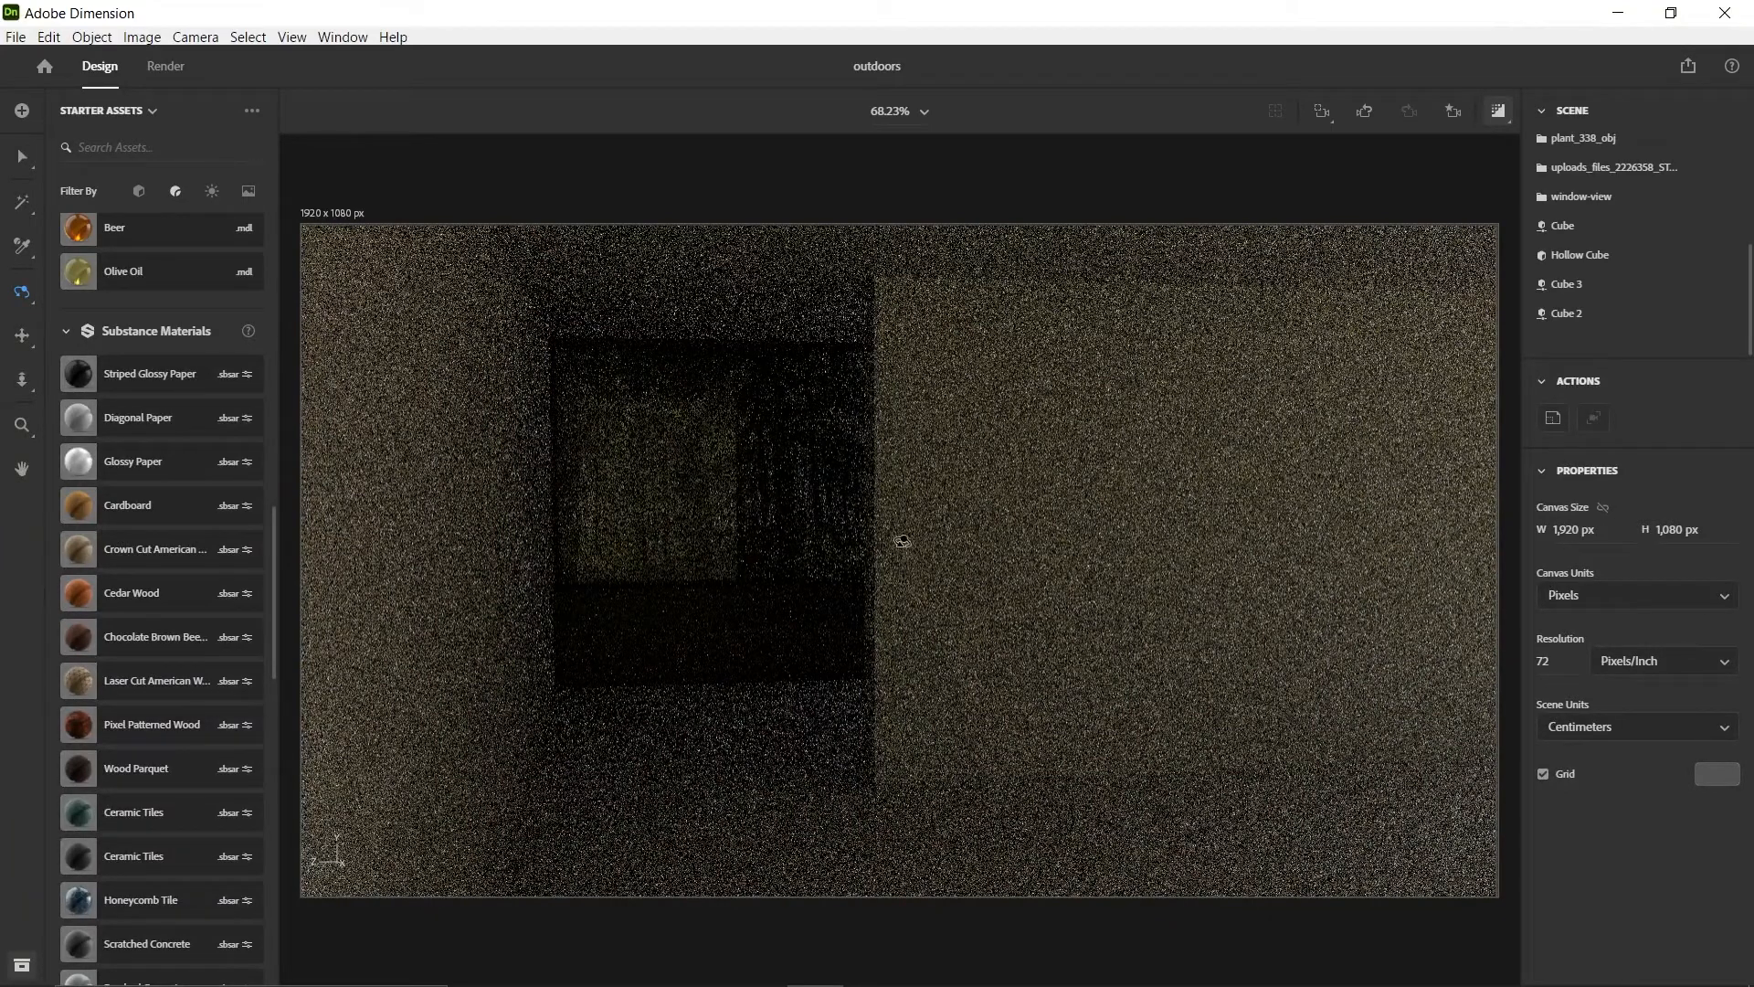
{"action": "scroll", "coordinate": [923, 511], "scroll_direction": "down", "scroll_amount": 5}
{"action": "scroll", "coordinate": [960, 500], "scroll_direction": "up", "scroll_amount": 3}
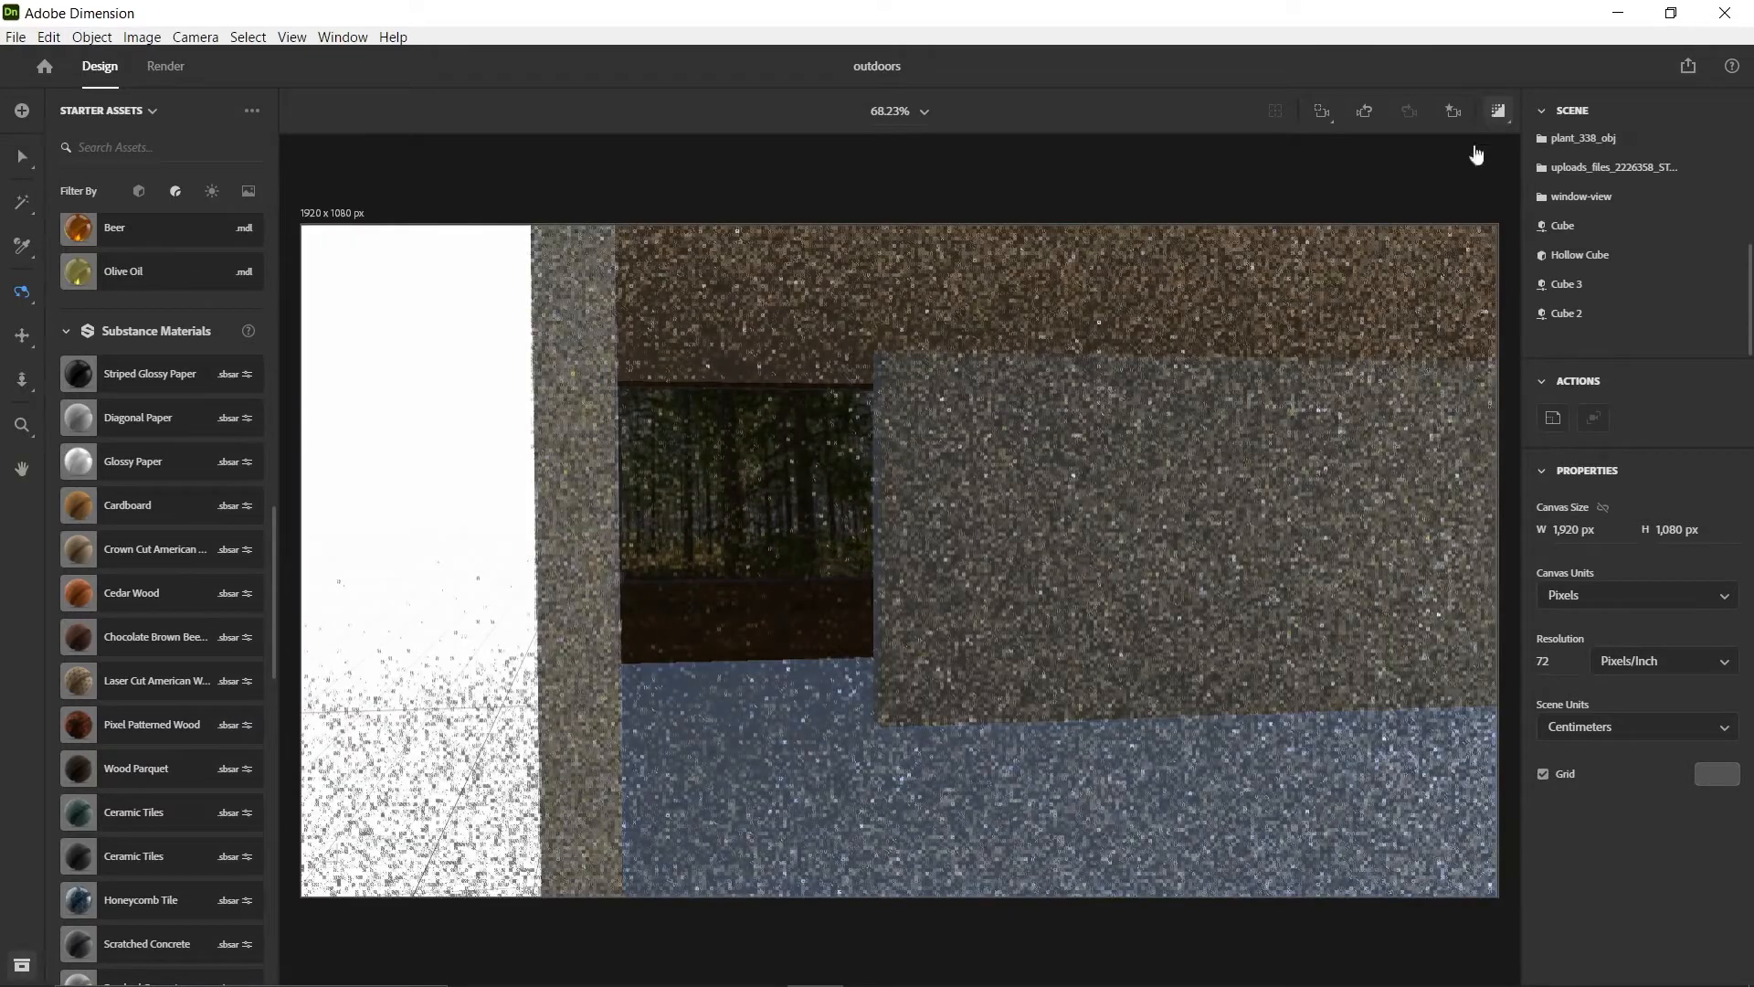
{"action": "left_click", "coordinate": [1498, 111]}
Add a Hollow Cube model from the starter assets to the empty ground beside the existing room
{"action": "scroll", "coordinate": [791, 515], "scroll_direction": "down", "scroll_amount": 3}
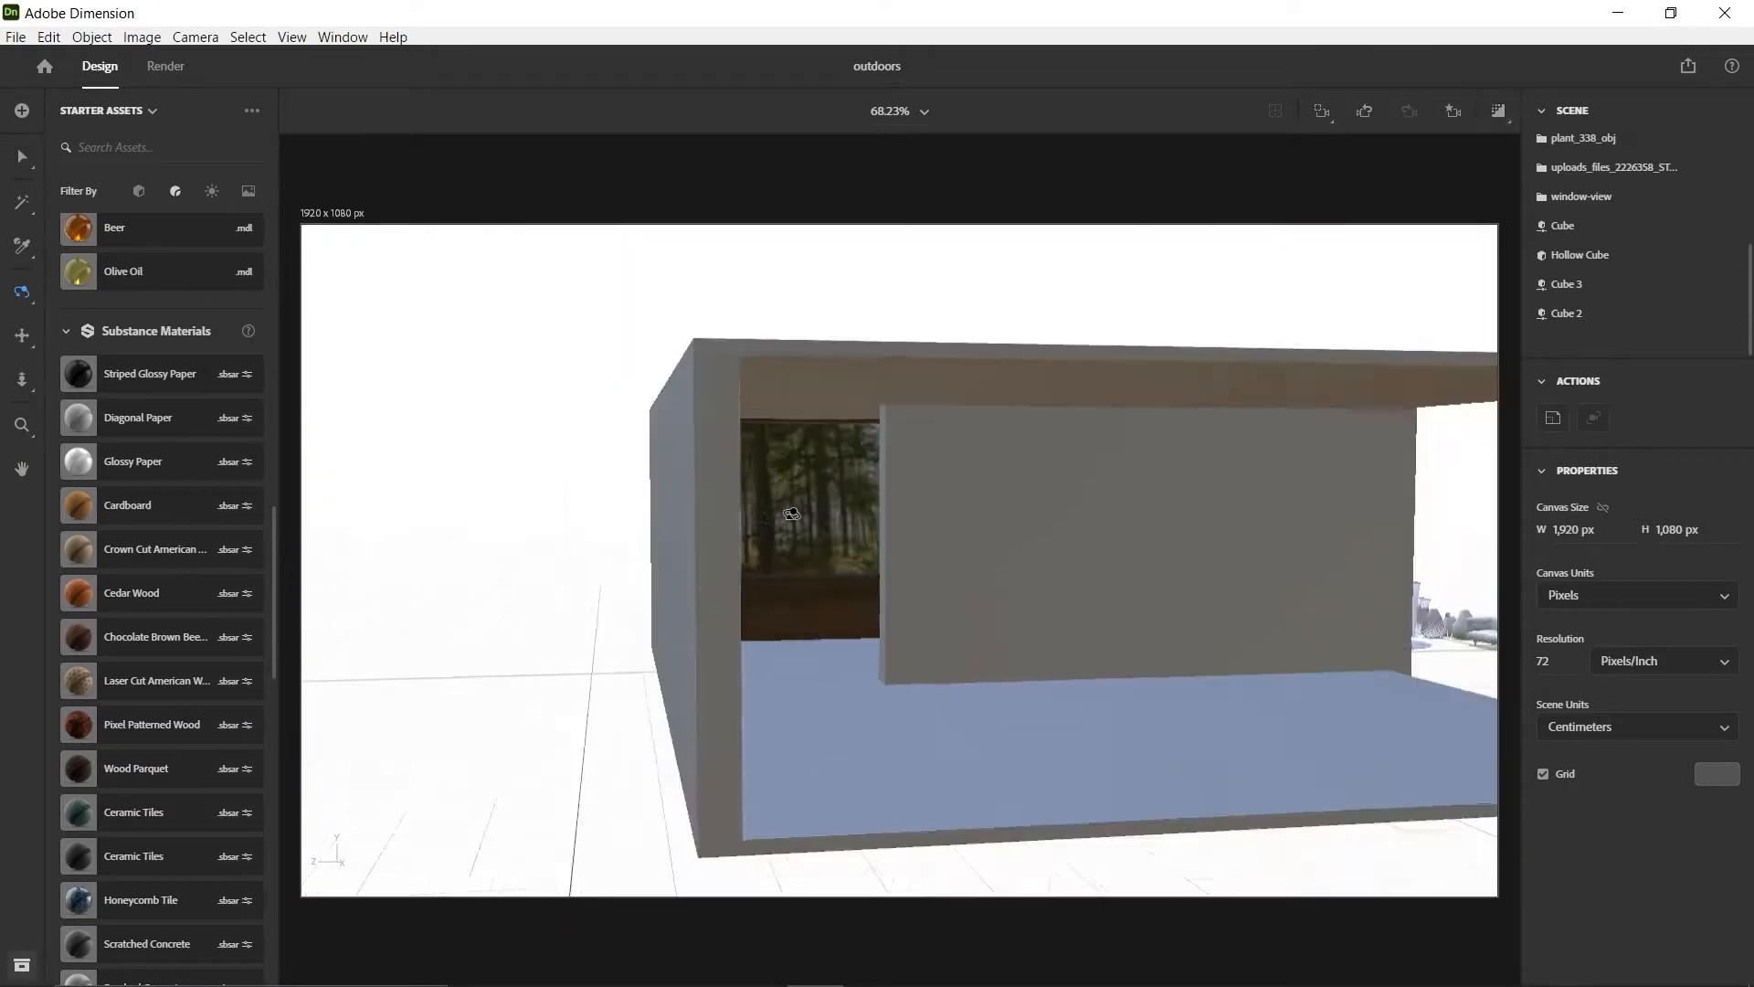
{"action": "scroll", "coordinate": [804, 557], "scroll_direction": "down", "scroll_amount": 5}
{"action": "mouse_move", "coordinate": [856, 624]}
{"action": "left_mouse_down"}
{"action": "mouse_move", "coordinate": [822, 677]}
{"action": "mouse_move", "coordinate": [772, 596]}
{"action": "mouse_move", "coordinate": [1050, 647]}
{"action": "mouse_move", "coordinate": [864, 655]}
{"action": "mouse_move", "coordinate": [852, 634]}
{"action": "left_mouse_up"}
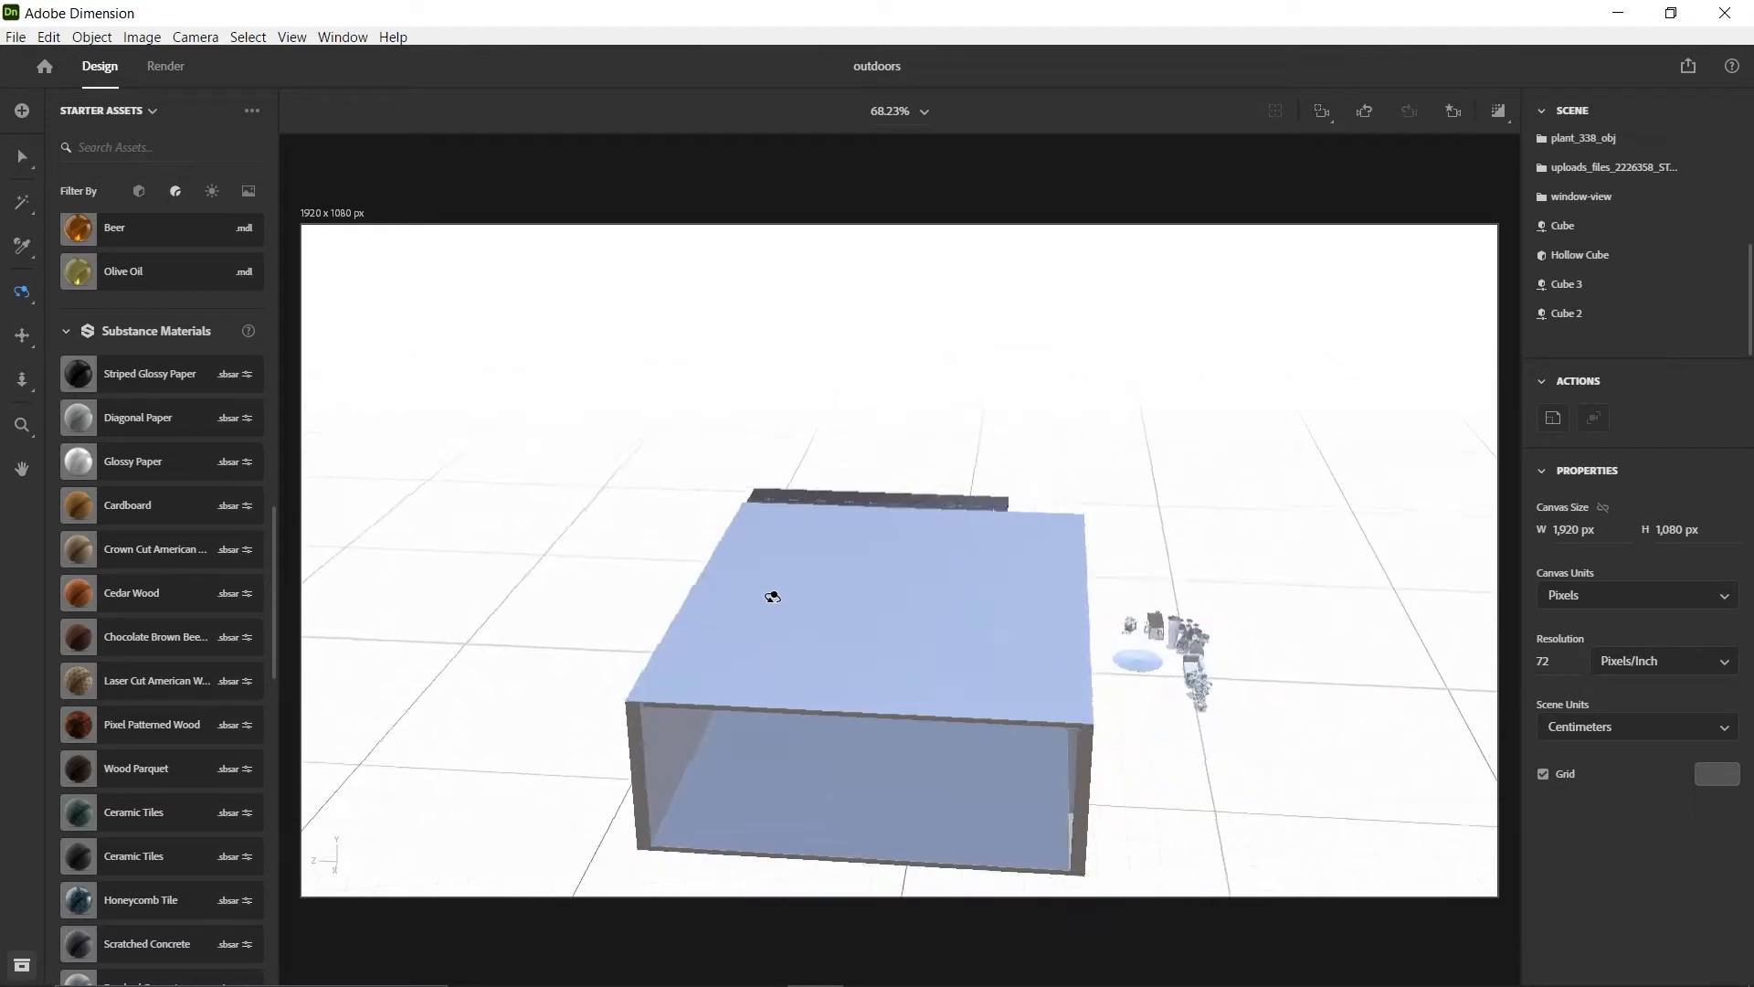
{"action": "scroll", "coordinate": [862, 648], "scroll_direction": "down", "scroll_amount": 3}
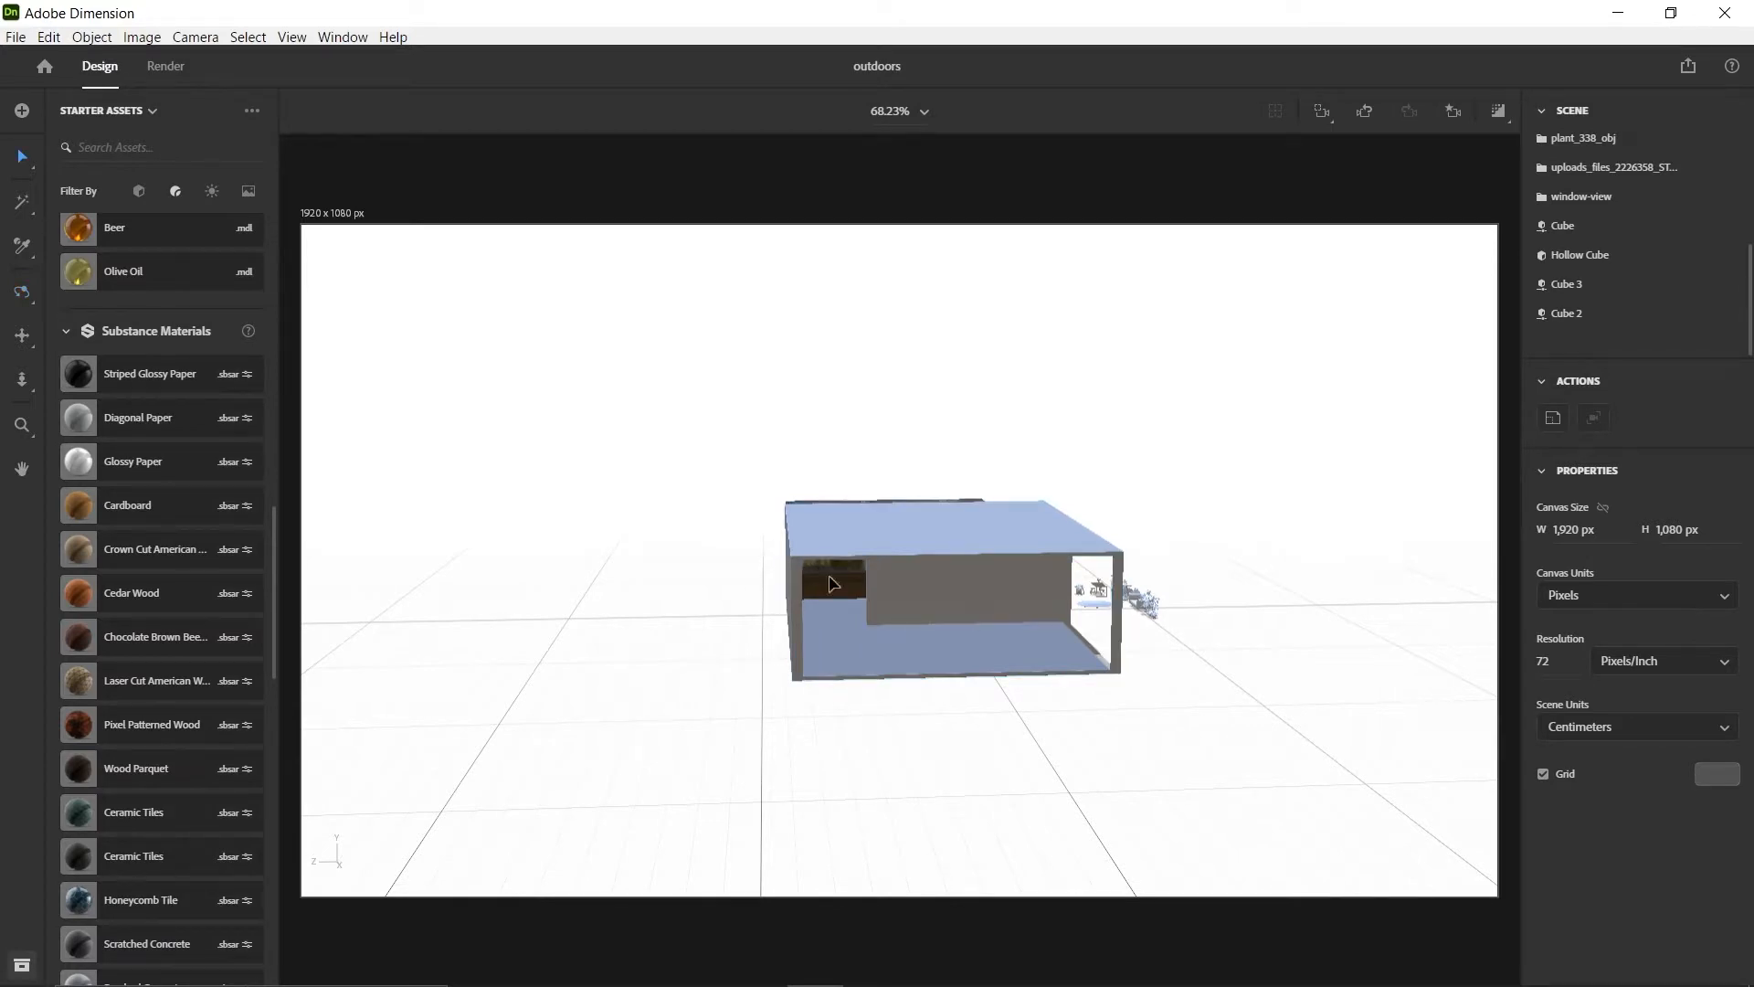
{"action": "right_click_drag", "start_coordinate": [833, 583], "coordinate": [878, 603]}
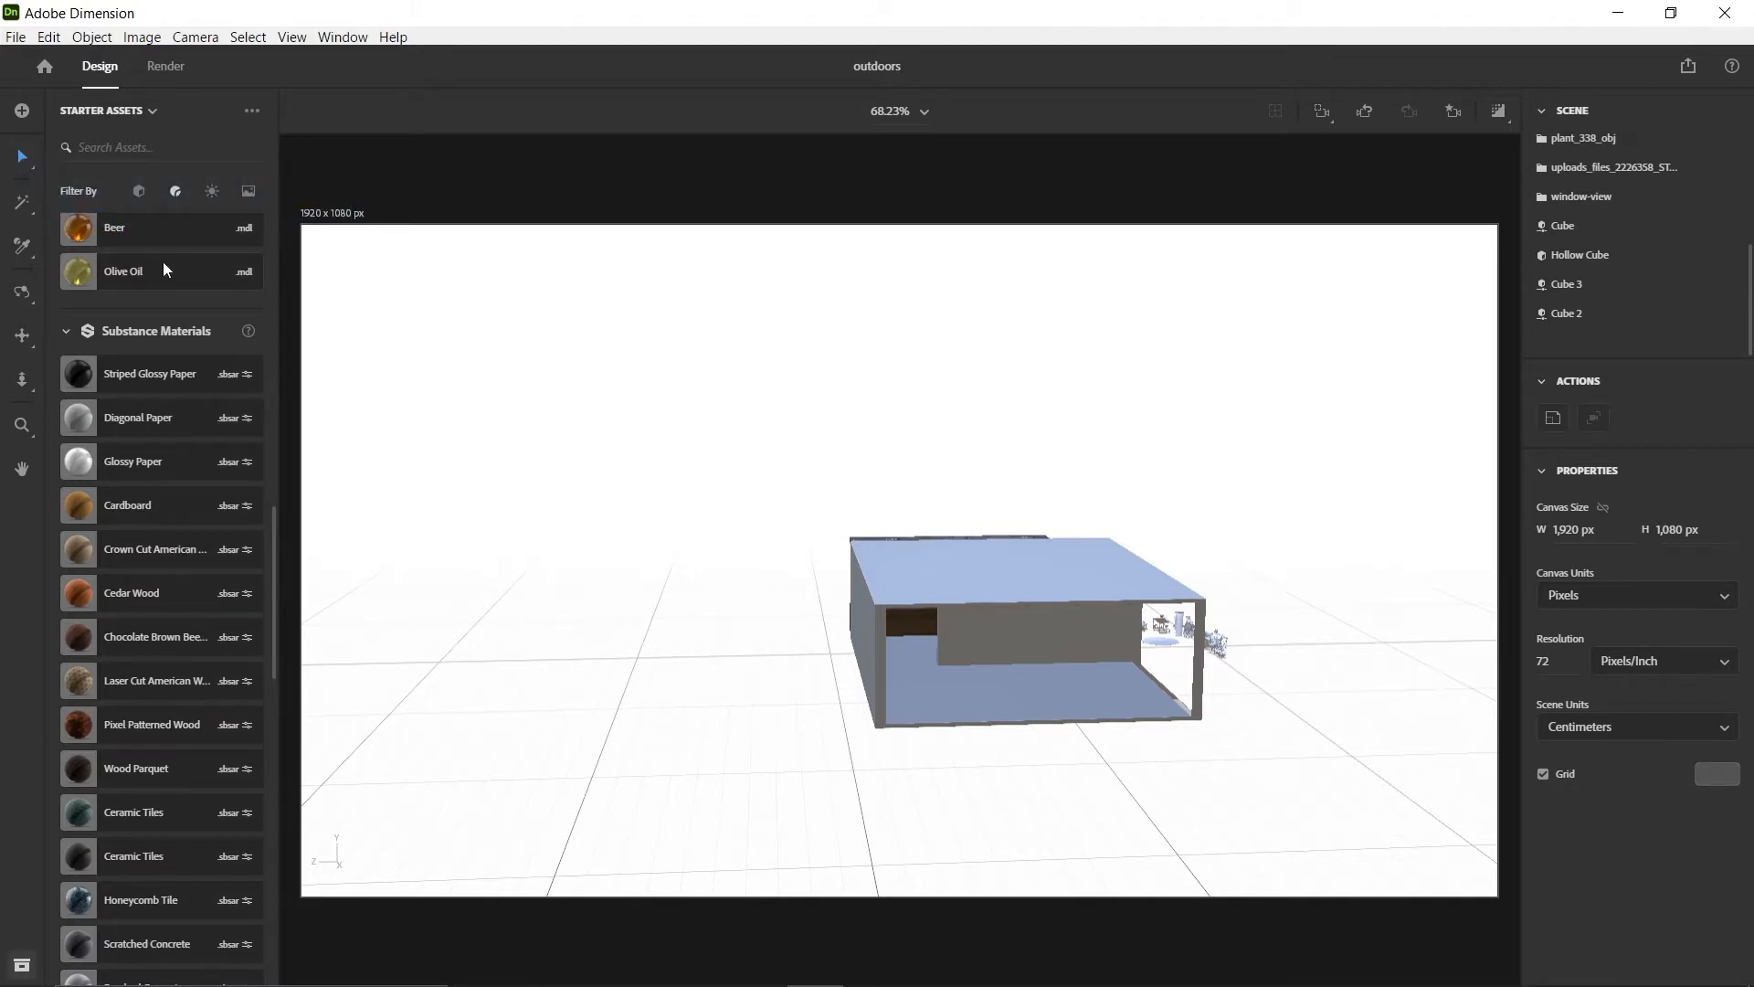
{"action": "left_click", "coordinate": [139, 190]}
{"action": "scroll", "coordinate": [154, 391], "scroll_direction": "up", "scroll_amount": 3}
{"action": "scroll", "coordinate": [155, 393], "scroll_direction": "up", "scroll_amount": 10}
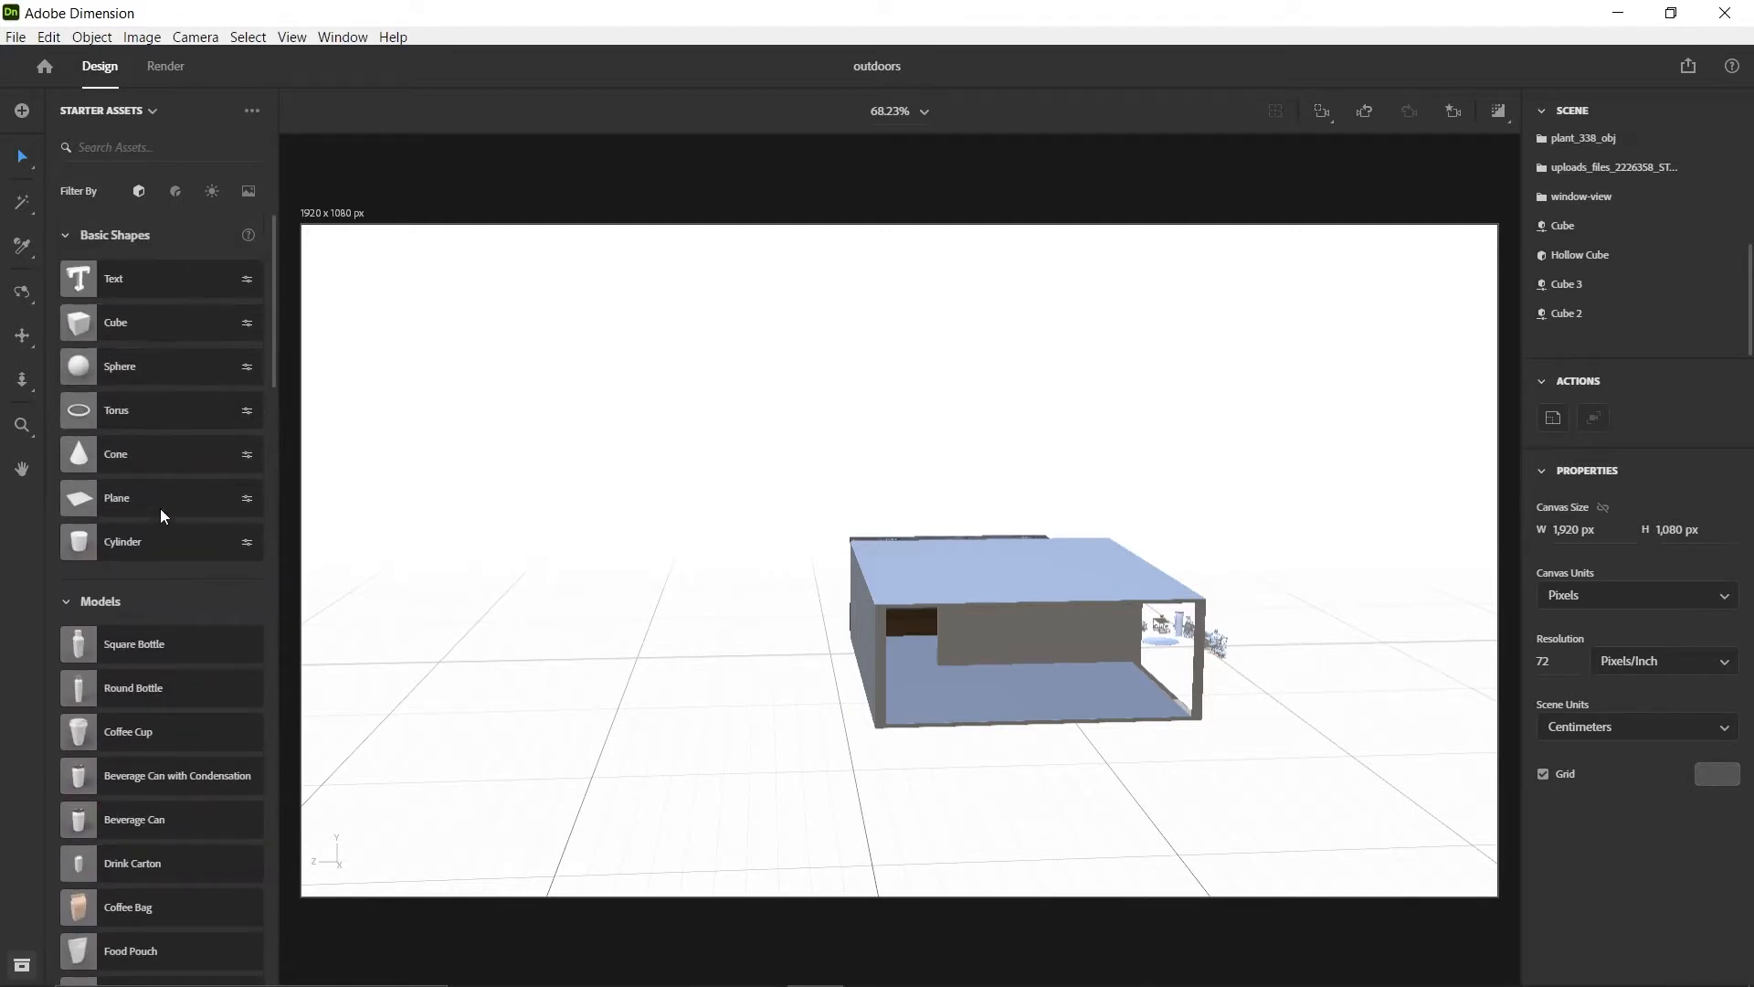
{"action": "scroll", "coordinate": [135, 645], "scroll_direction": "down", "scroll_amount": 10}
{"action": "scroll", "coordinate": [137, 649], "scroll_direction": "down", "scroll_amount": 6}
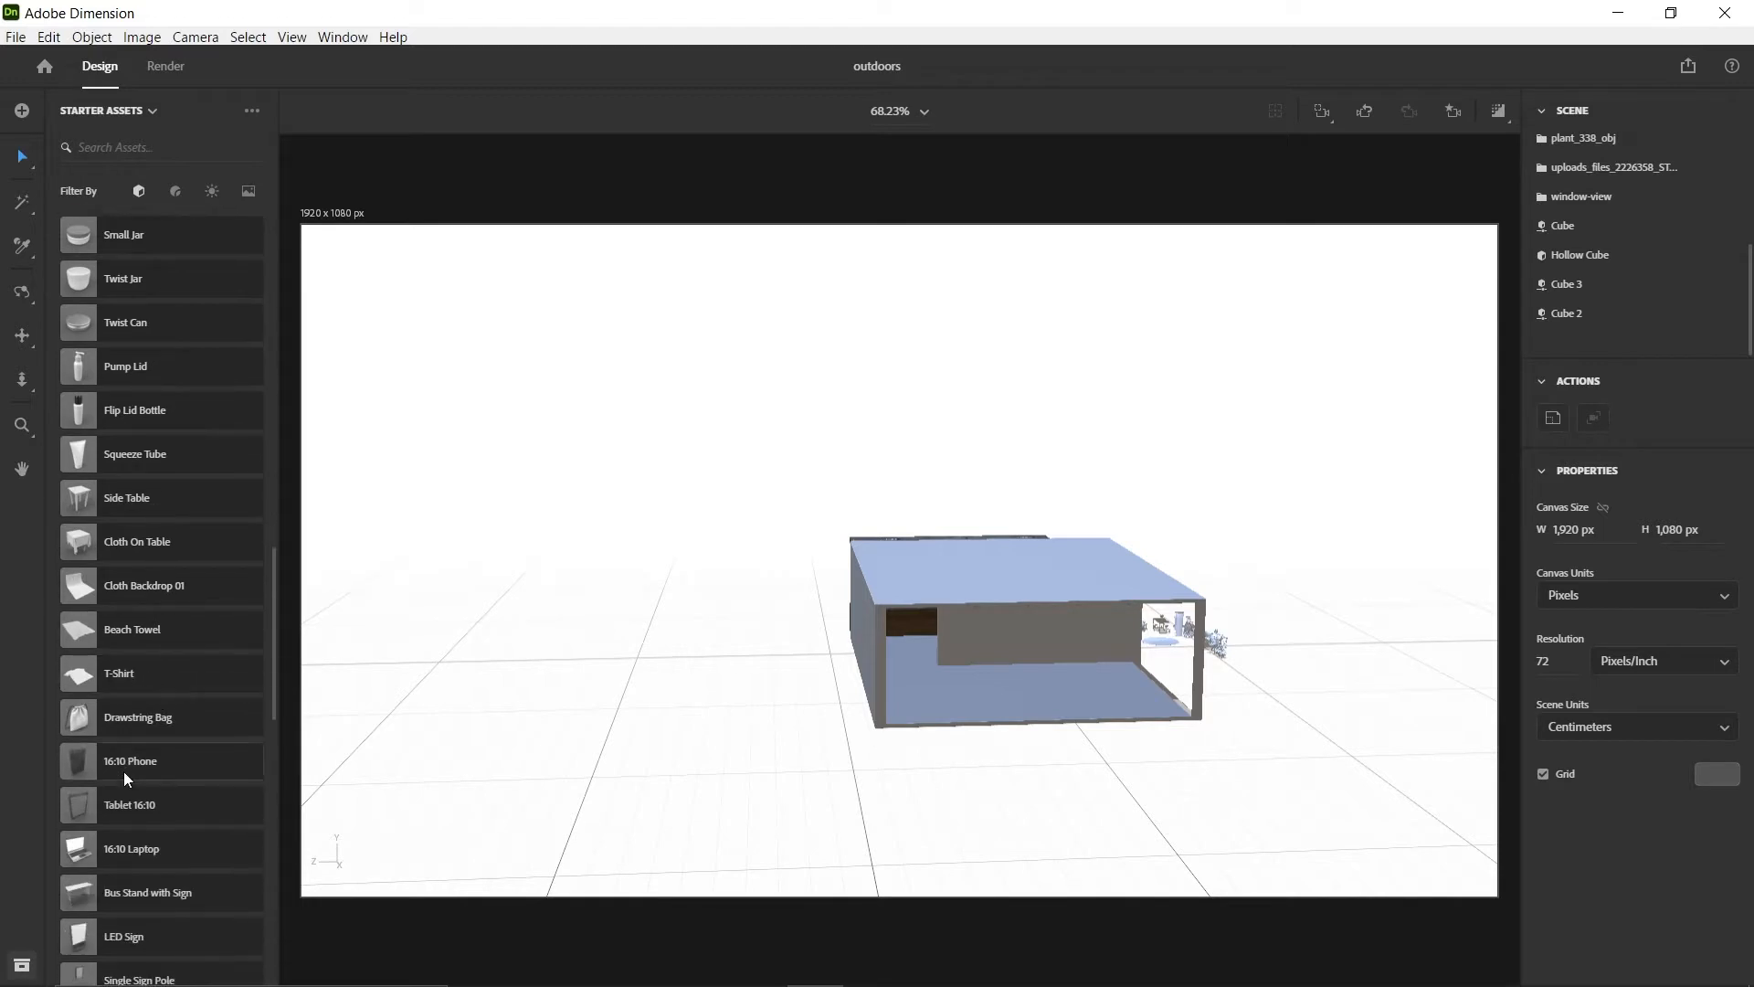
{"action": "scroll", "coordinate": [125, 775], "scroll_direction": "down", "scroll_amount": 3}
{"action": "scroll", "coordinate": [121, 804], "scroll_direction": "down", "scroll_amount": 4}
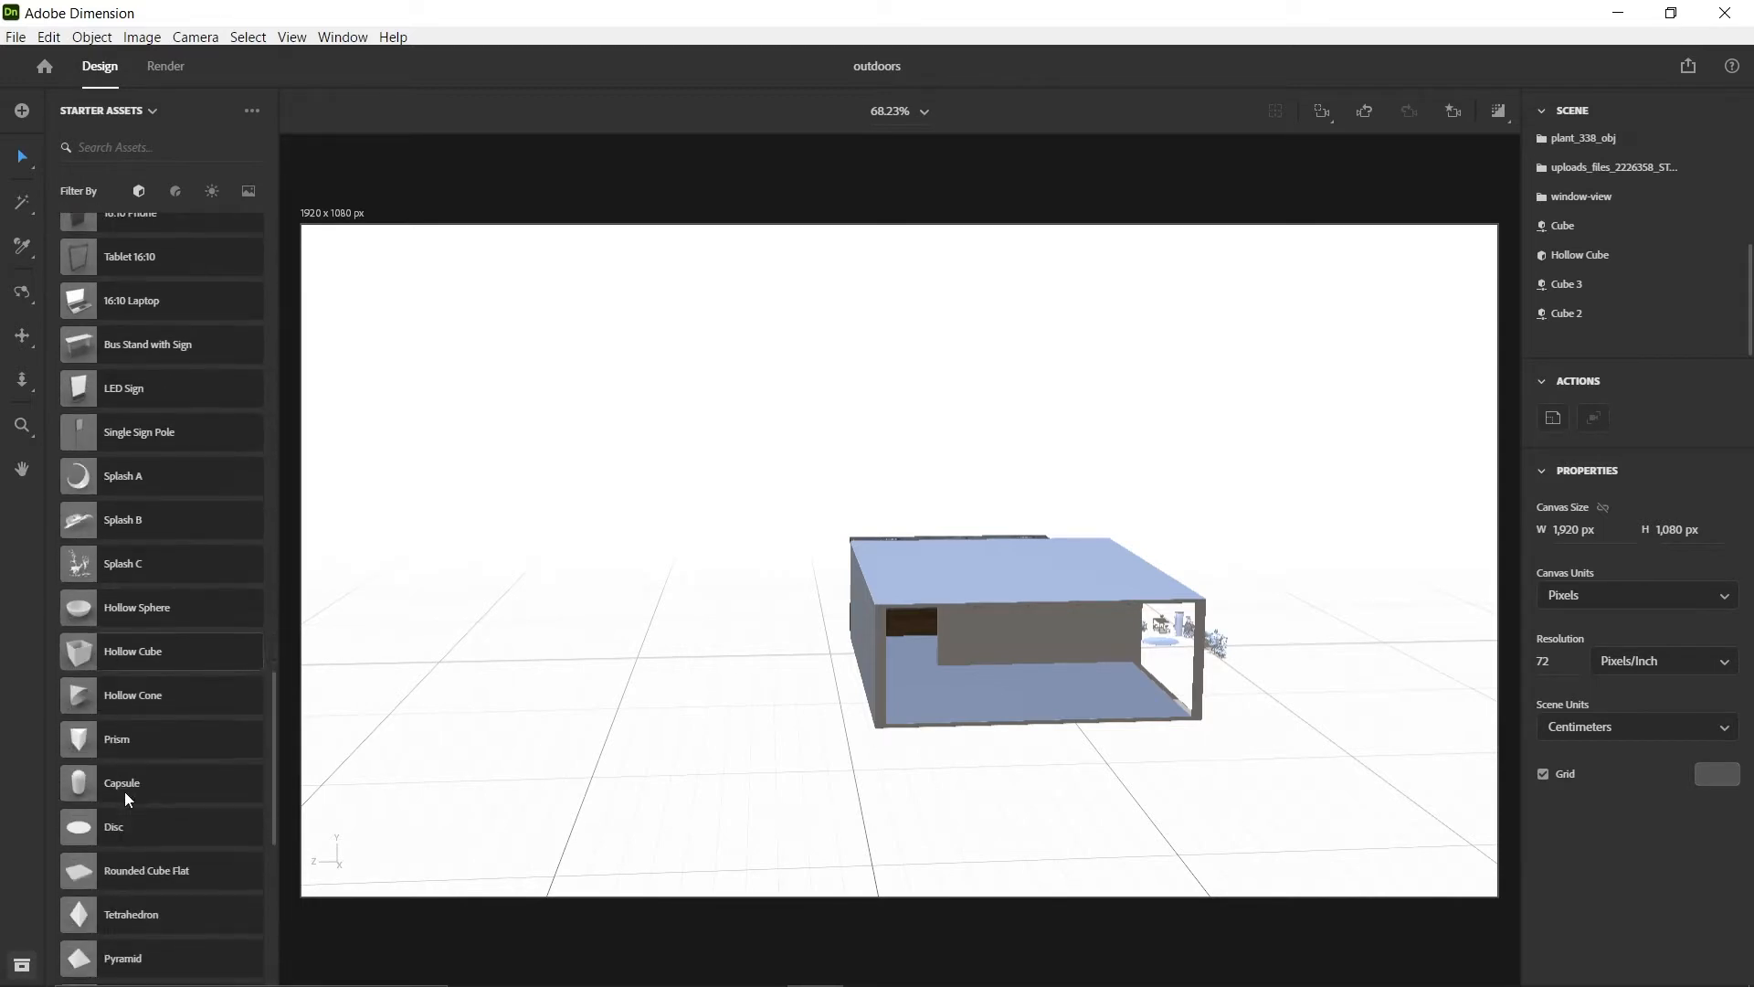
{"action": "left_click_drag", "start_coordinate": [128, 651], "coordinate": [567, 744]}
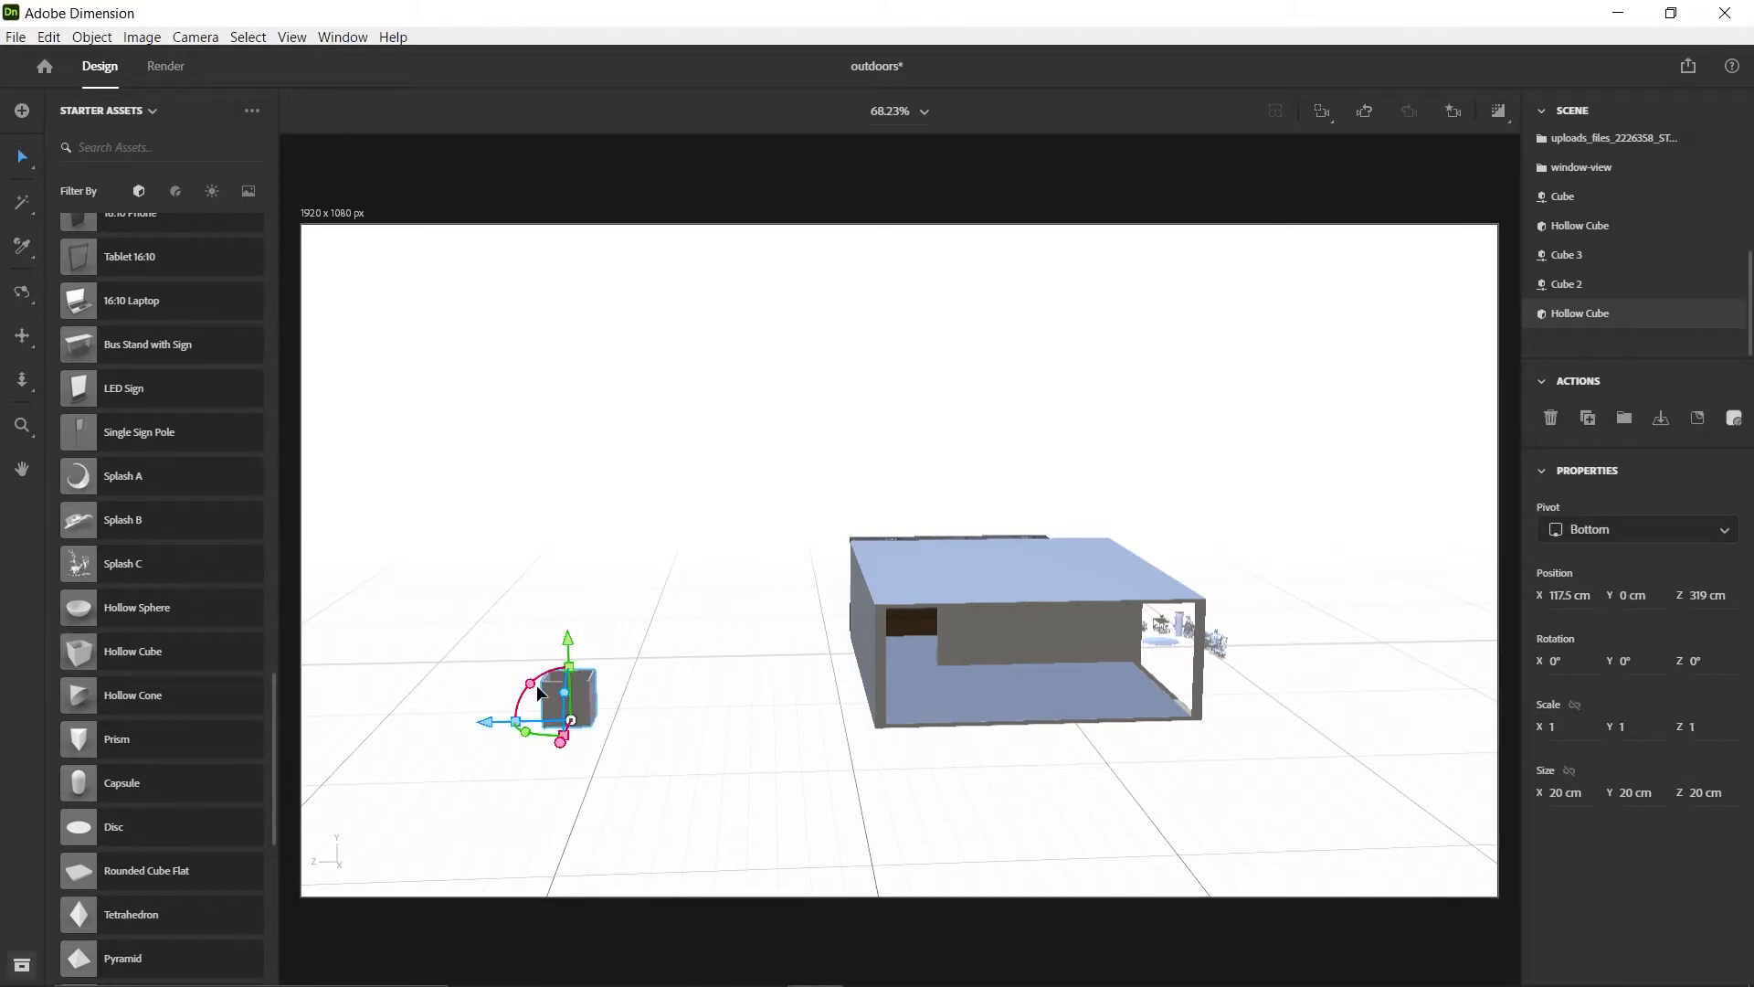
Rotate the new hollow cube to X 90°, Y 180° and Z -180°
{"action": "scroll", "coordinate": [550, 700], "scroll_direction": "up", "scroll_amount": 3}
{"action": "middle_click_drag", "start_coordinate": [552, 701], "coordinate": [767, 606]}
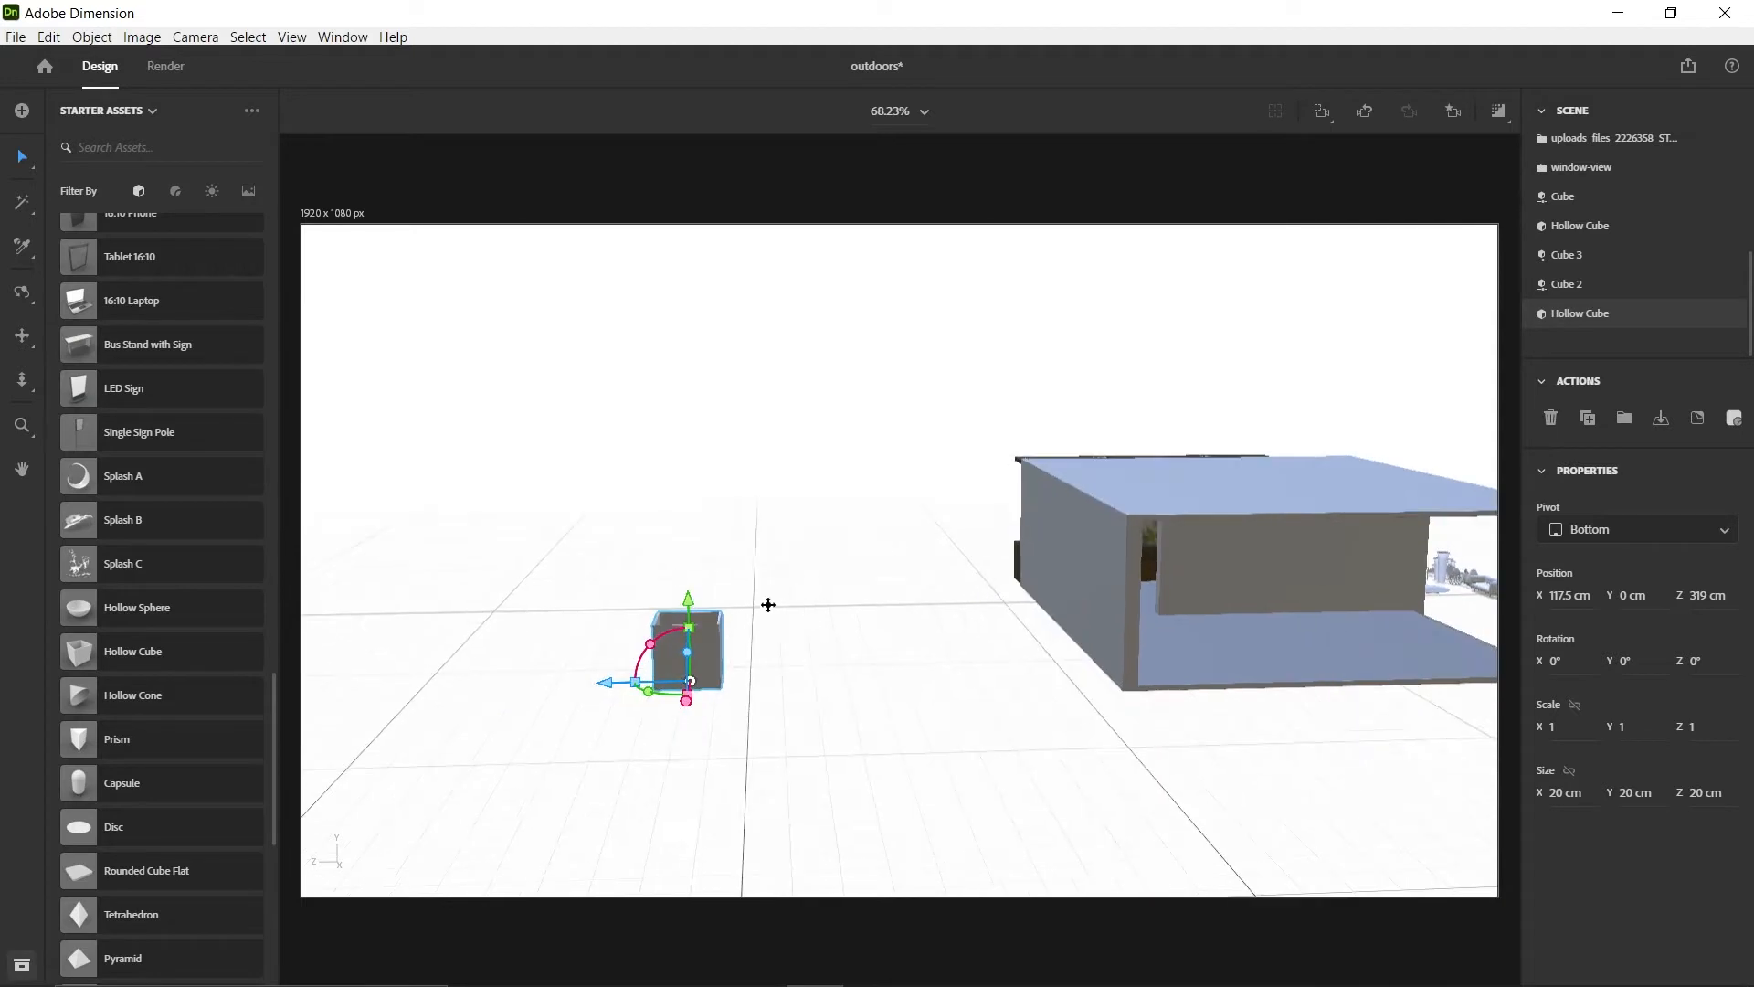
{"action": "left_click_drag", "start_coordinate": [661, 644], "coordinate": [698, 560]}
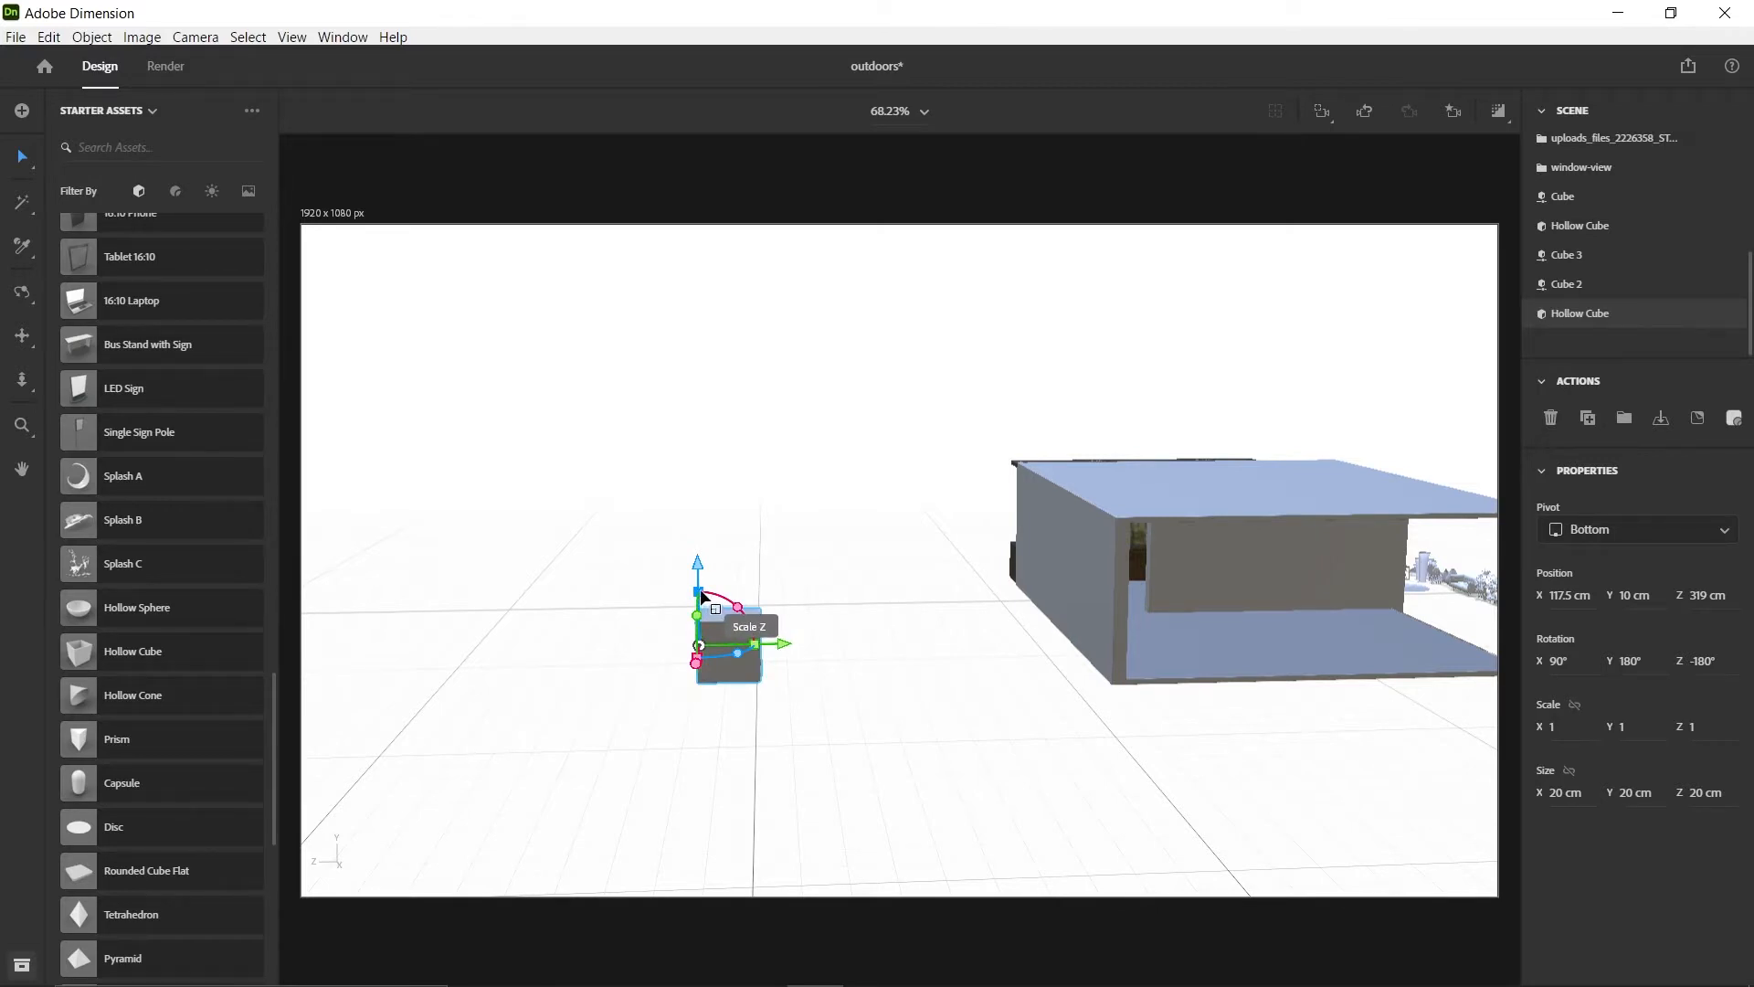
Scale the hollow cube uniformly to about 6.6 and move it to about Y 66 cm, Z 354.5 cm
{"action": "left_click_drag", "start_coordinate": [701, 594], "coordinate": [682, 541]}
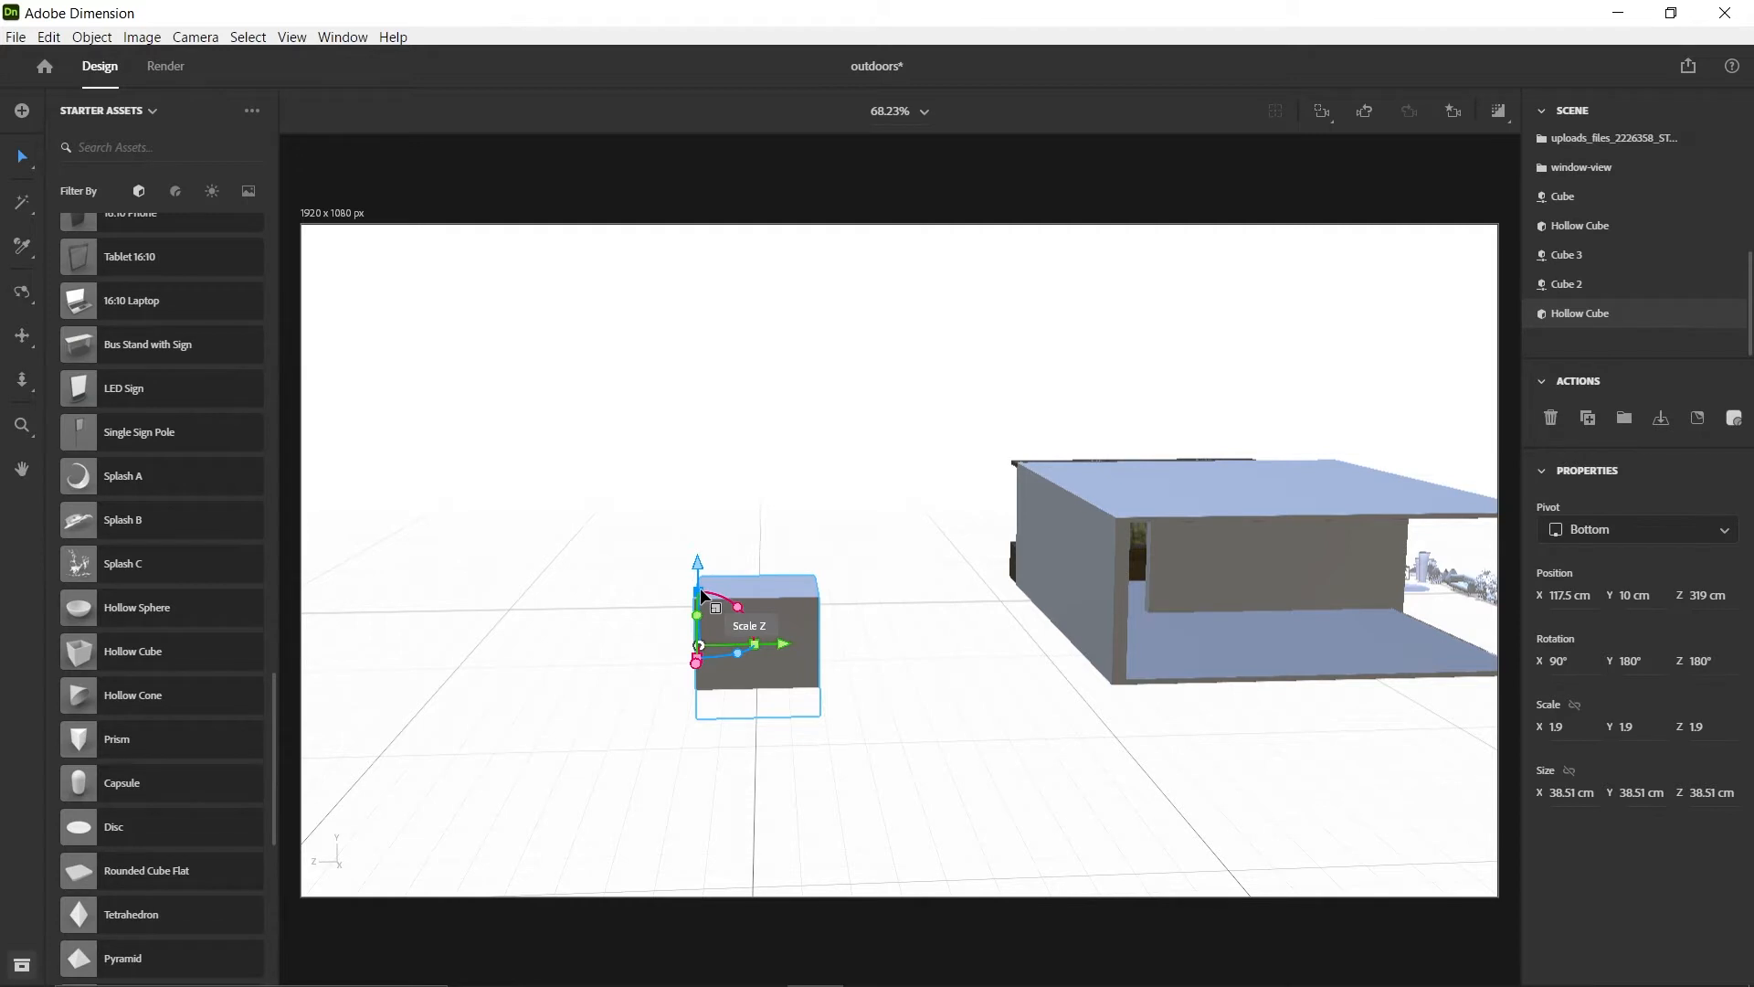
{"action": "left_click_drag", "start_coordinate": [701, 595], "coordinate": [701, 453]}
{"action": "left_click_drag", "start_coordinate": [699, 562], "coordinate": [700, 391]}
{"action": "left_click_drag", "start_coordinate": [776, 478], "coordinate": [672, 489]}
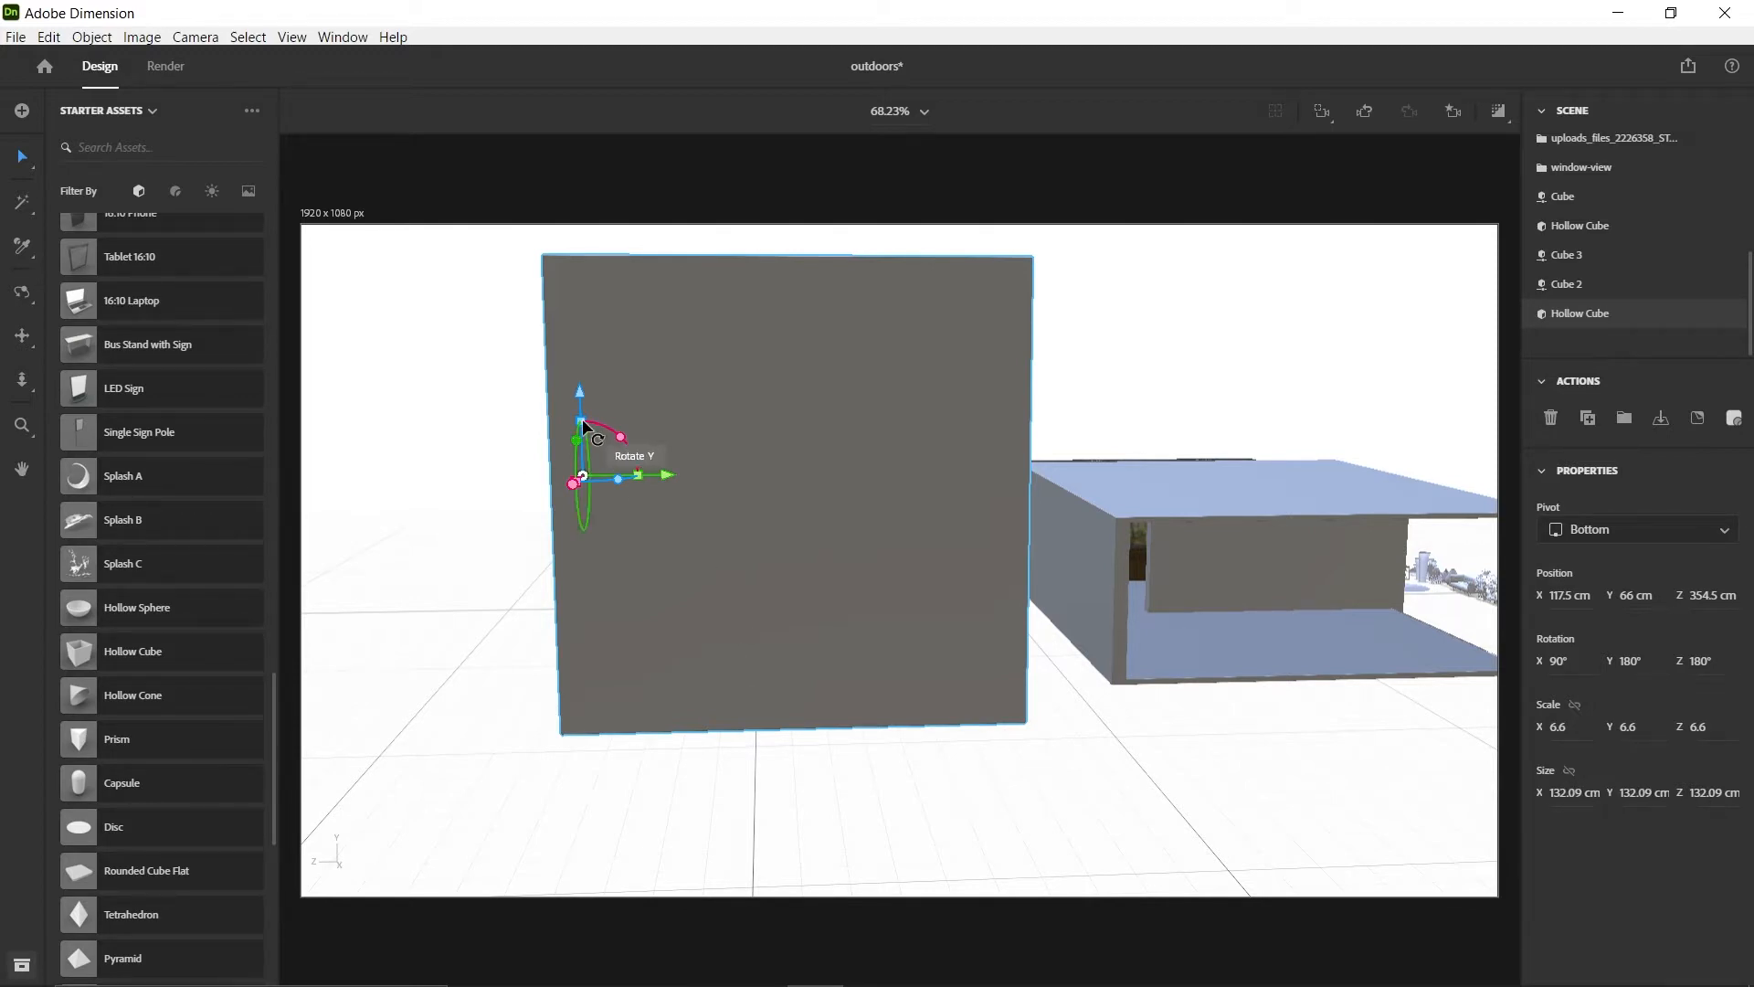
Flatten the hollow cube to a Z scale of 2.7 and reduce its X and Y scale to 6.4
{"action": "mouse_move", "coordinate": [586, 423]}
{"action": "left_mouse_down"}
{"action": "mouse_move", "coordinate": [585, 469]}
{"action": "mouse_move", "coordinate": [584, 442]}
{"action": "mouse_move", "coordinate": [603, 444]}
{"action": "left_mouse_up"}
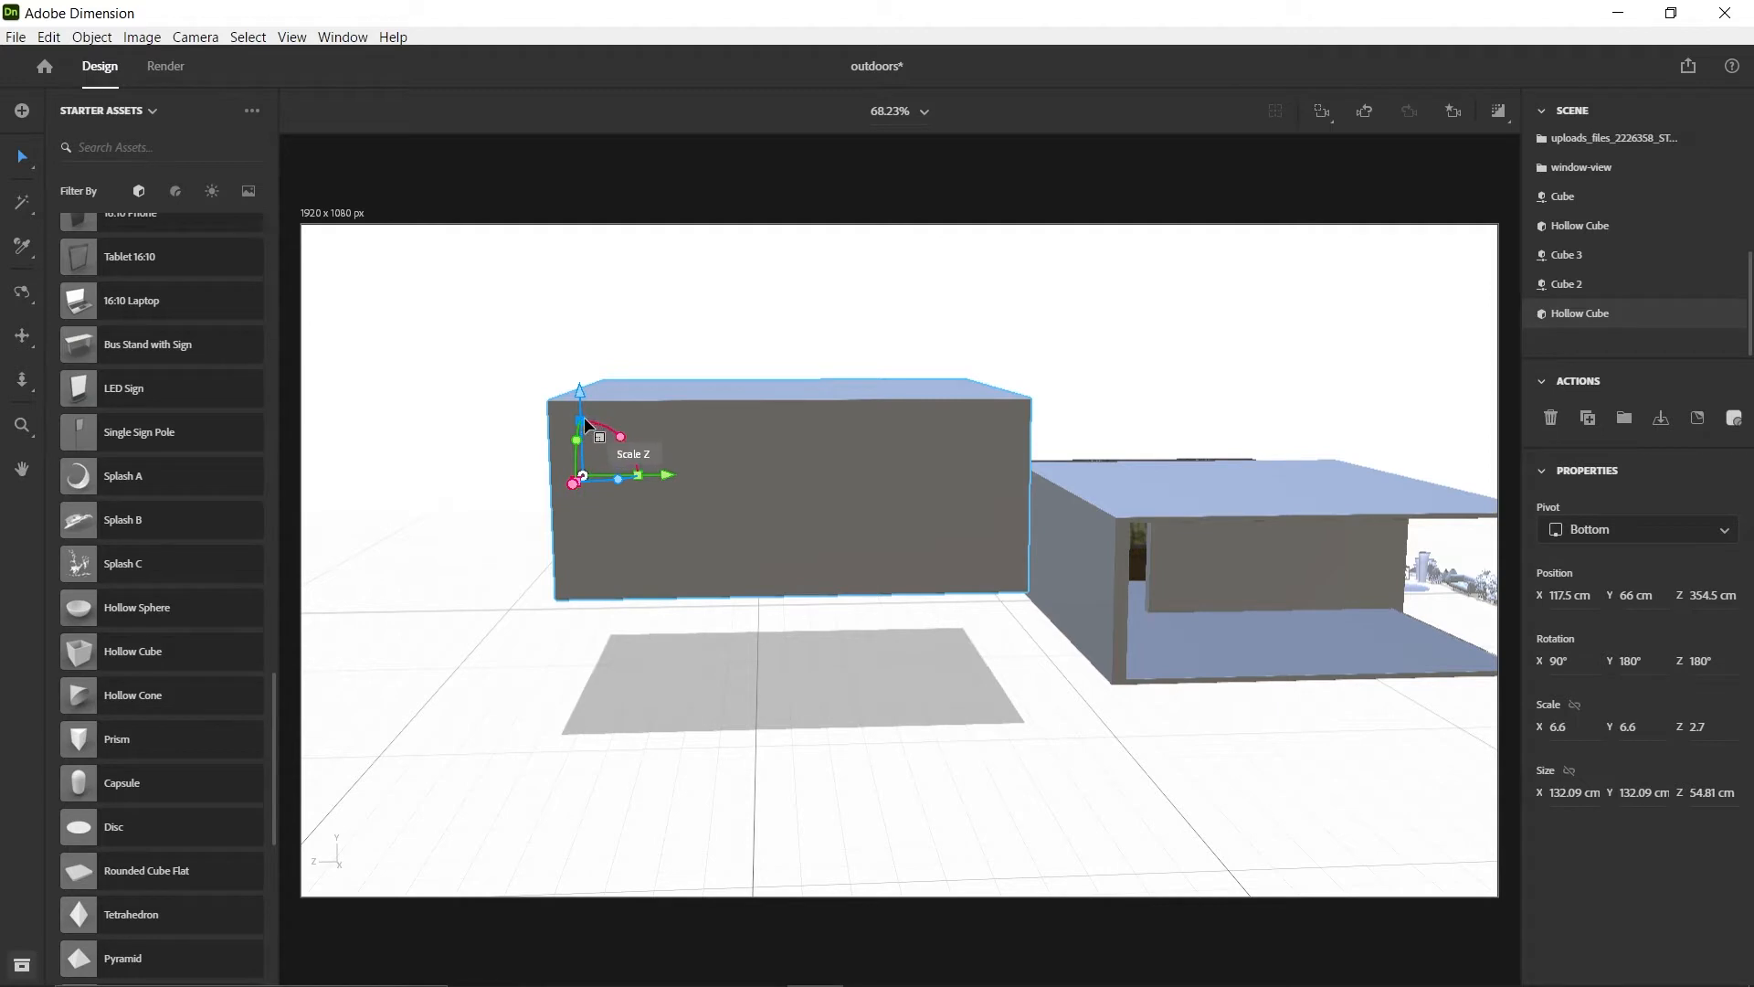
{"action": "mouse_move", "coordinate": [582, 422]}
{"action": "left_mouse_down"}
{"action": "mouse_move", "coordinate": [588, 370]}
{"action": "mouse_move", "coordinate": [579, 420]}
{"action": "mouse_move", "coordinate": [599, 470]}
{"action": "mouse_move", "coordinate": [584, 391]}
{"action": "left_mouse_up"}
{"action": "key", "text": "ctrl+z"}
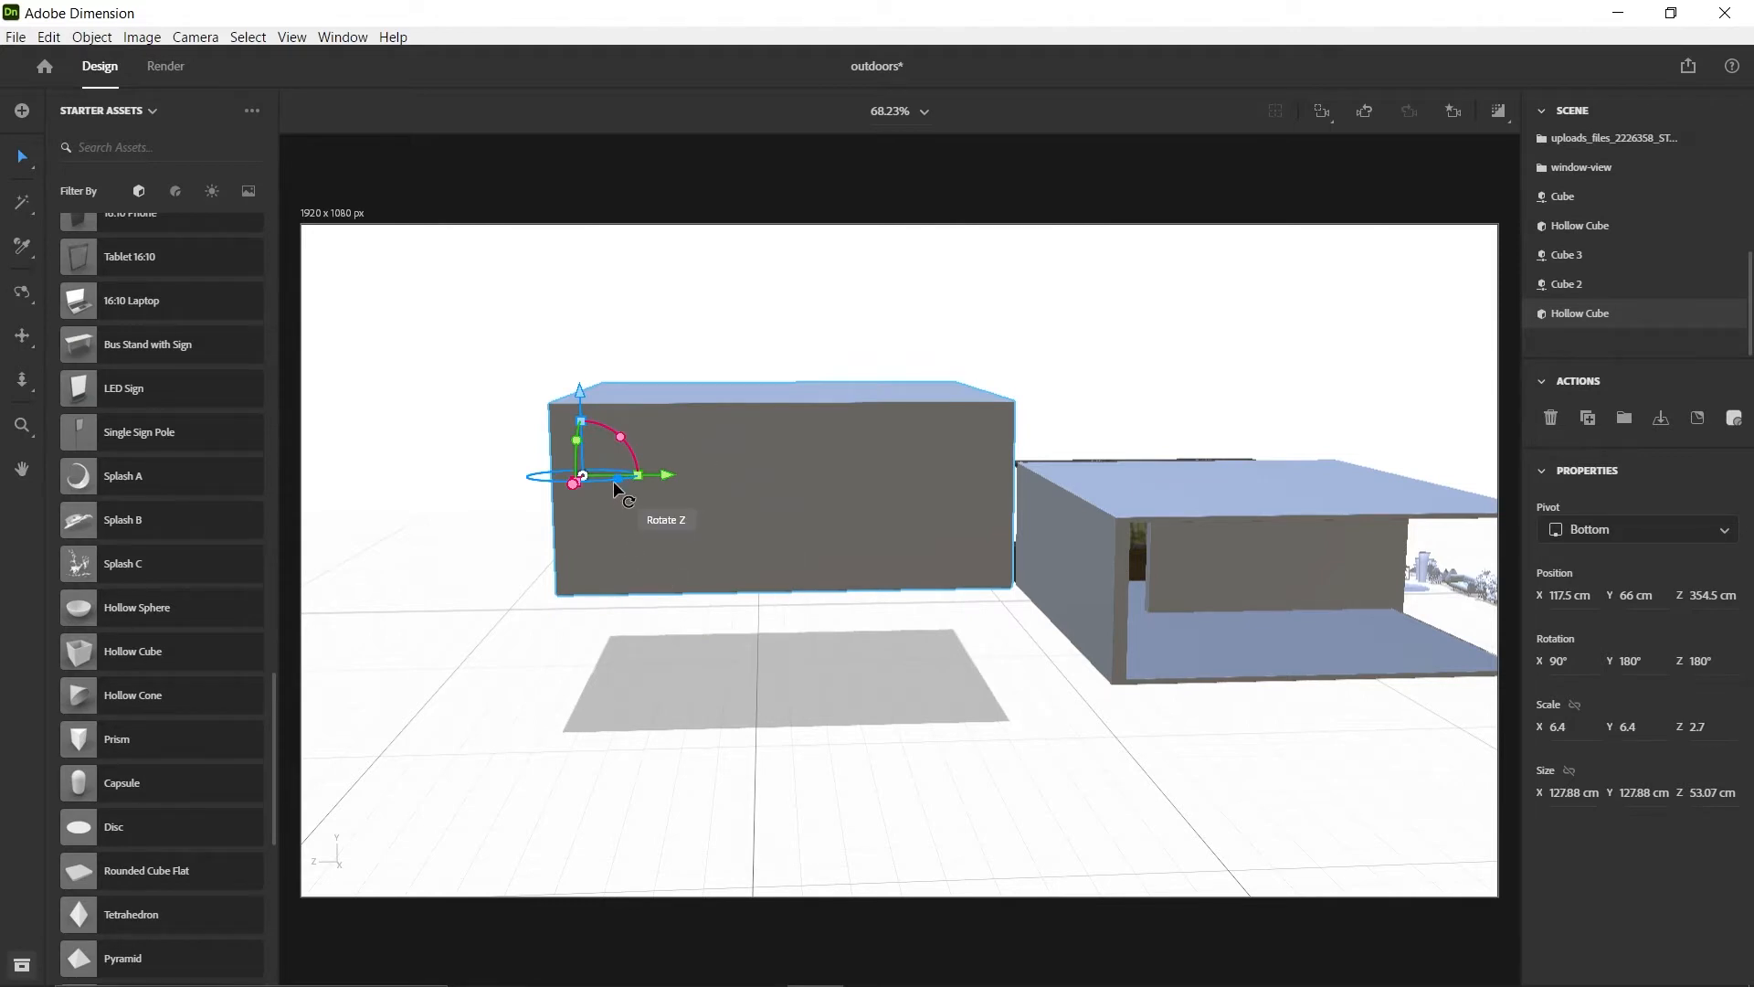
Rotate the hollow cube about its Z axis to 90° so its open side faces the camera
{"action": "left_click_drag", "start_coordinate": [614, 481], "coordinate": [548, 477]}
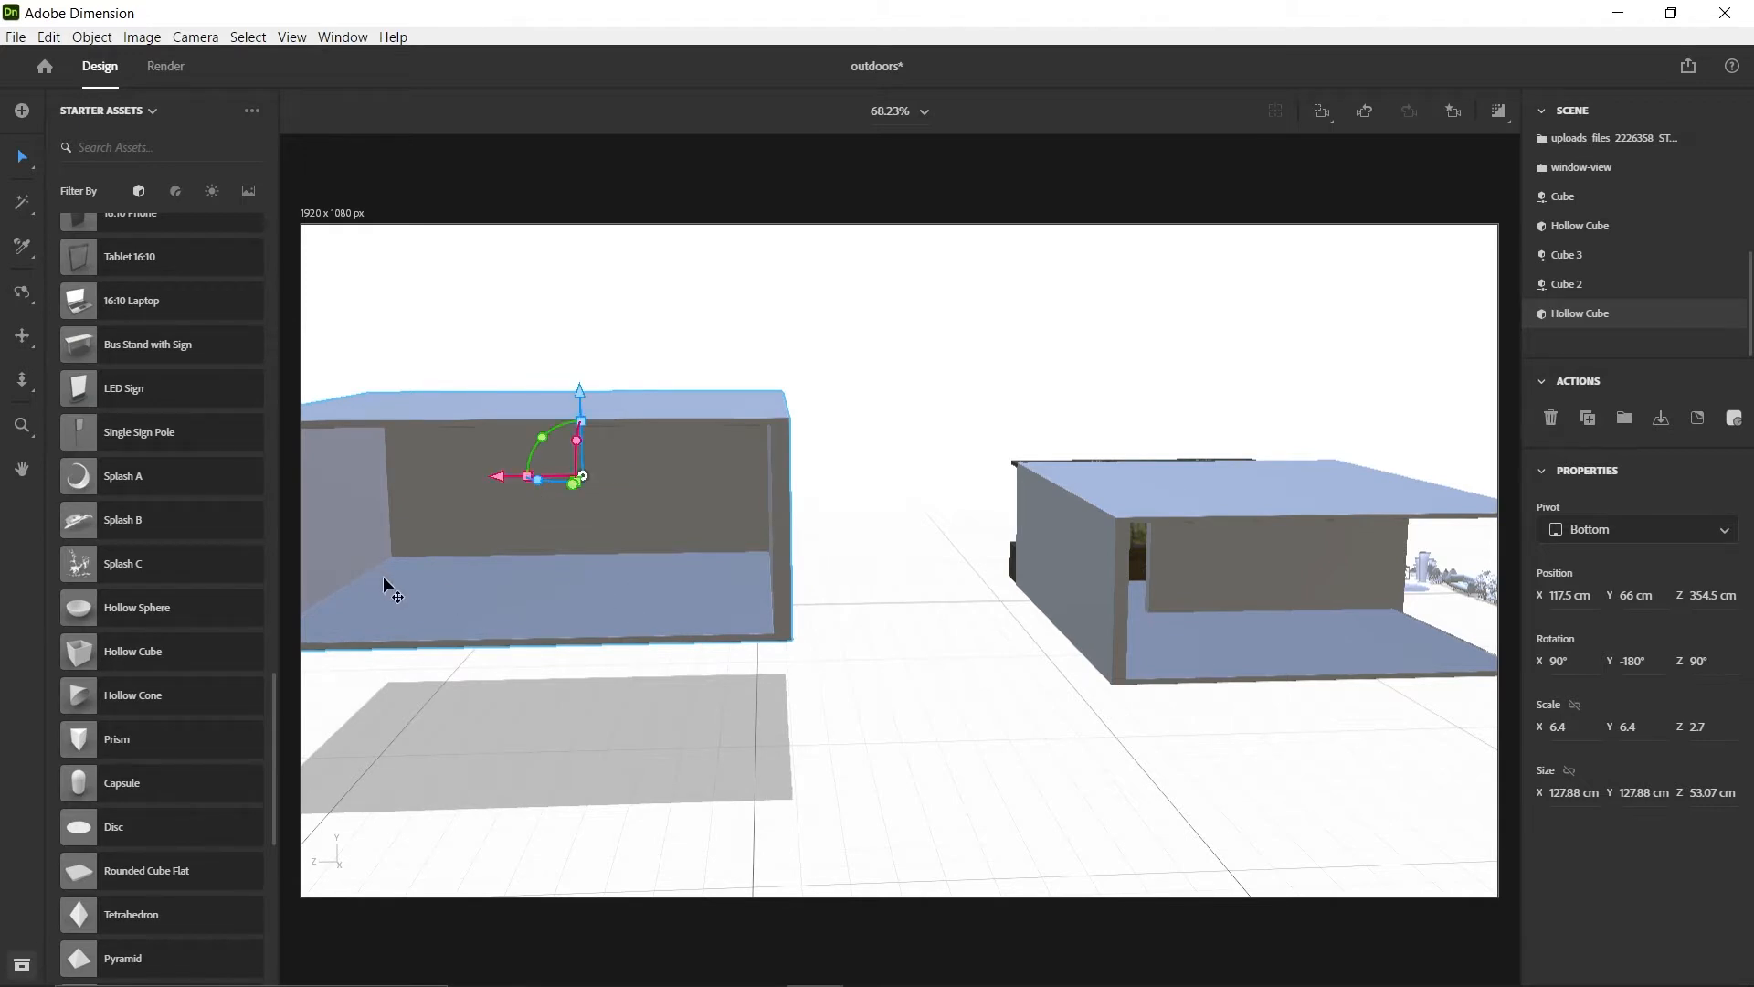
{"action": "middle_click_drag", "start_coordinate": [525, 517], "coordinate": [584, 542]}
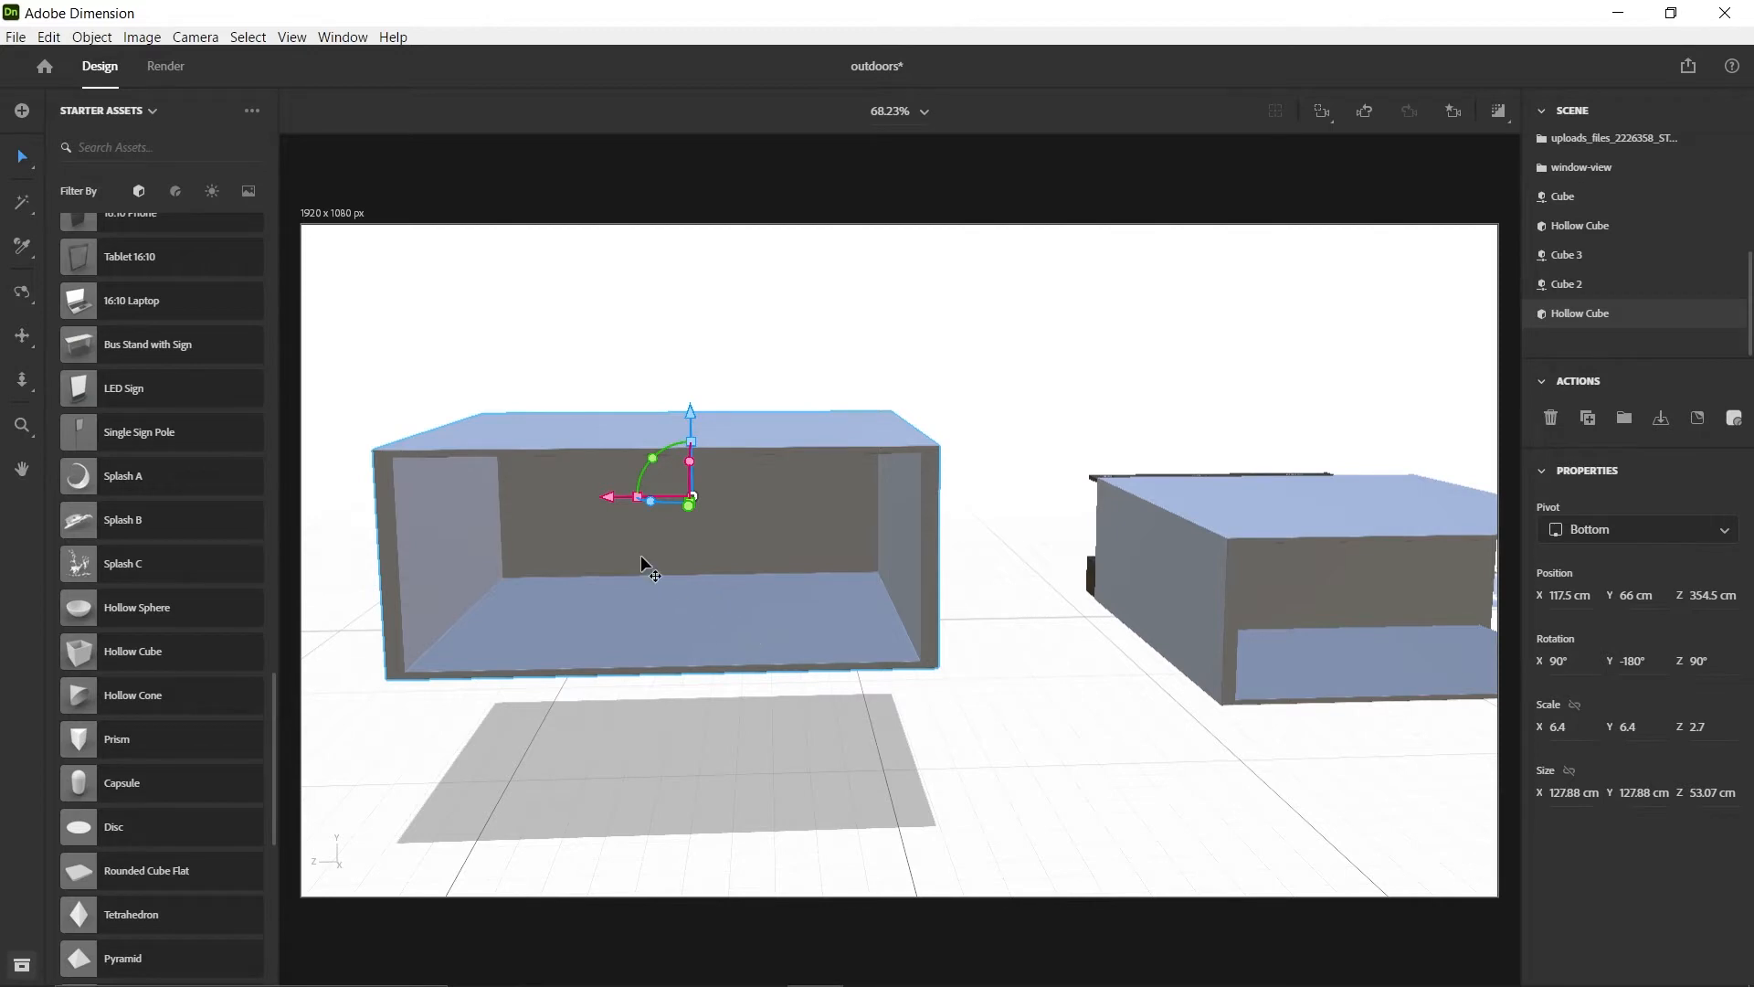
{"action": "middle_click_drag", "start_coordinate": [641, 556], "coordinate": [735, 471]}
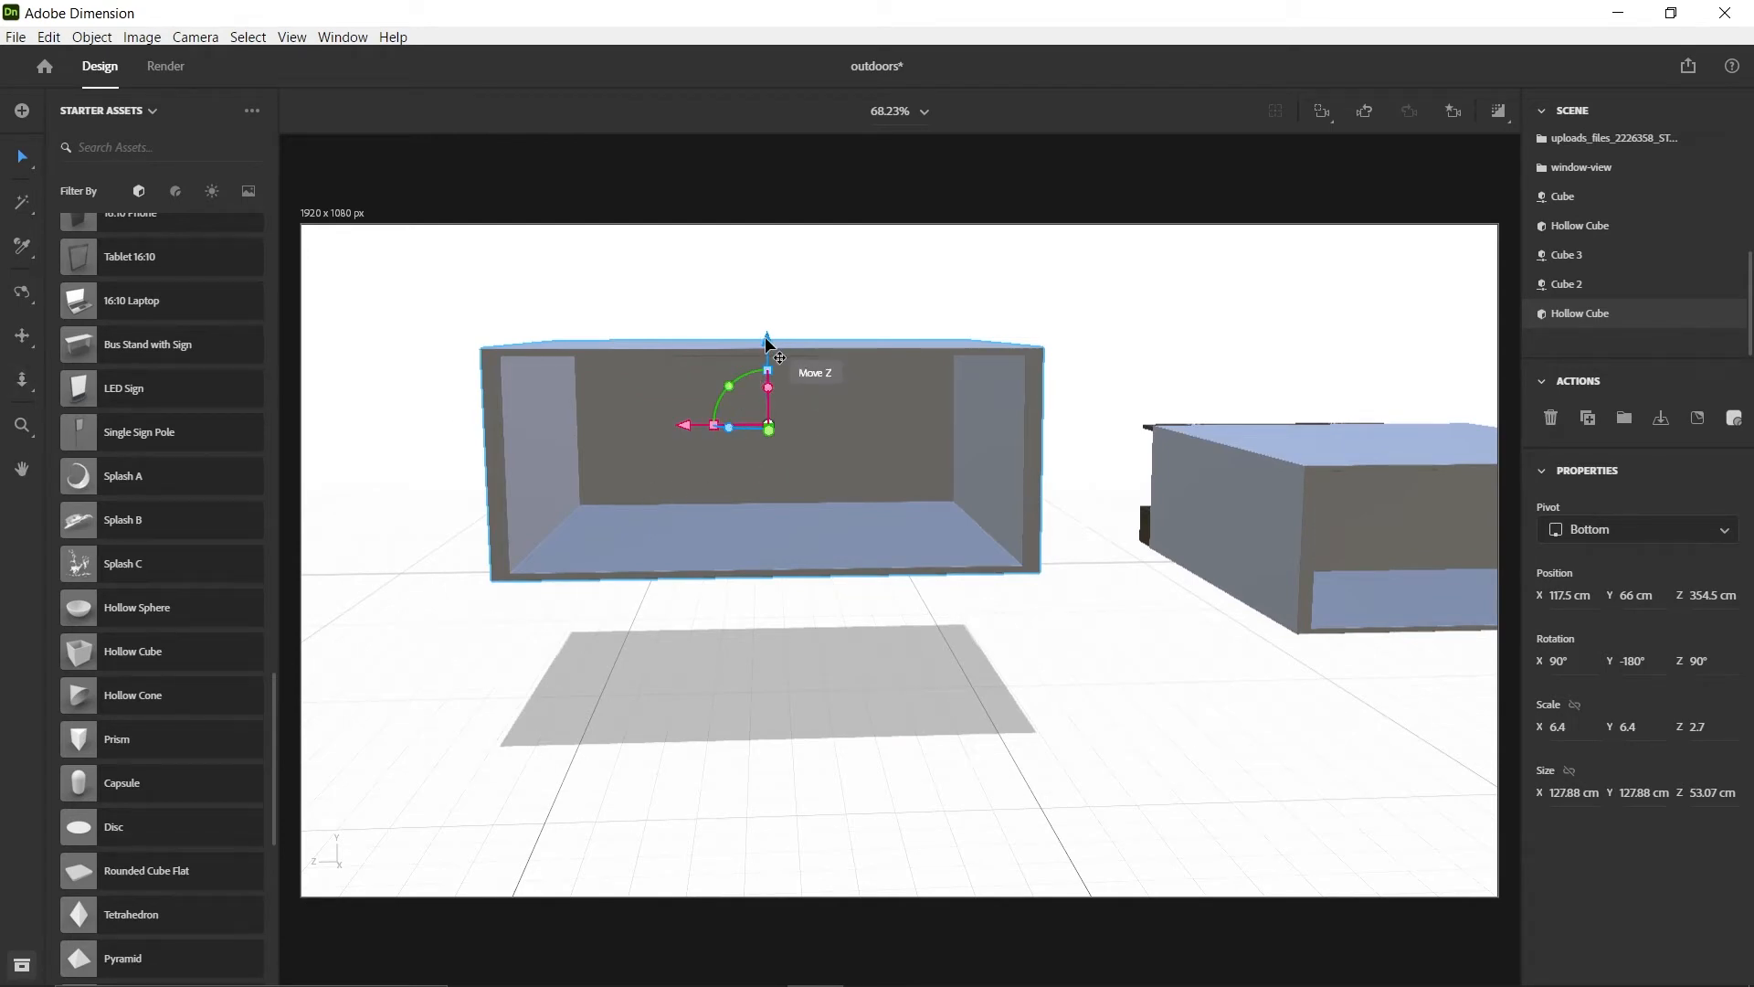
Scale the hollow cube to X 9.2 and Z 4.2, and set its height position to about Y 41.7 cm
{"action": "left_click_drag", "start_coordinate": [765, 336], "coordinate": [773, 457]}
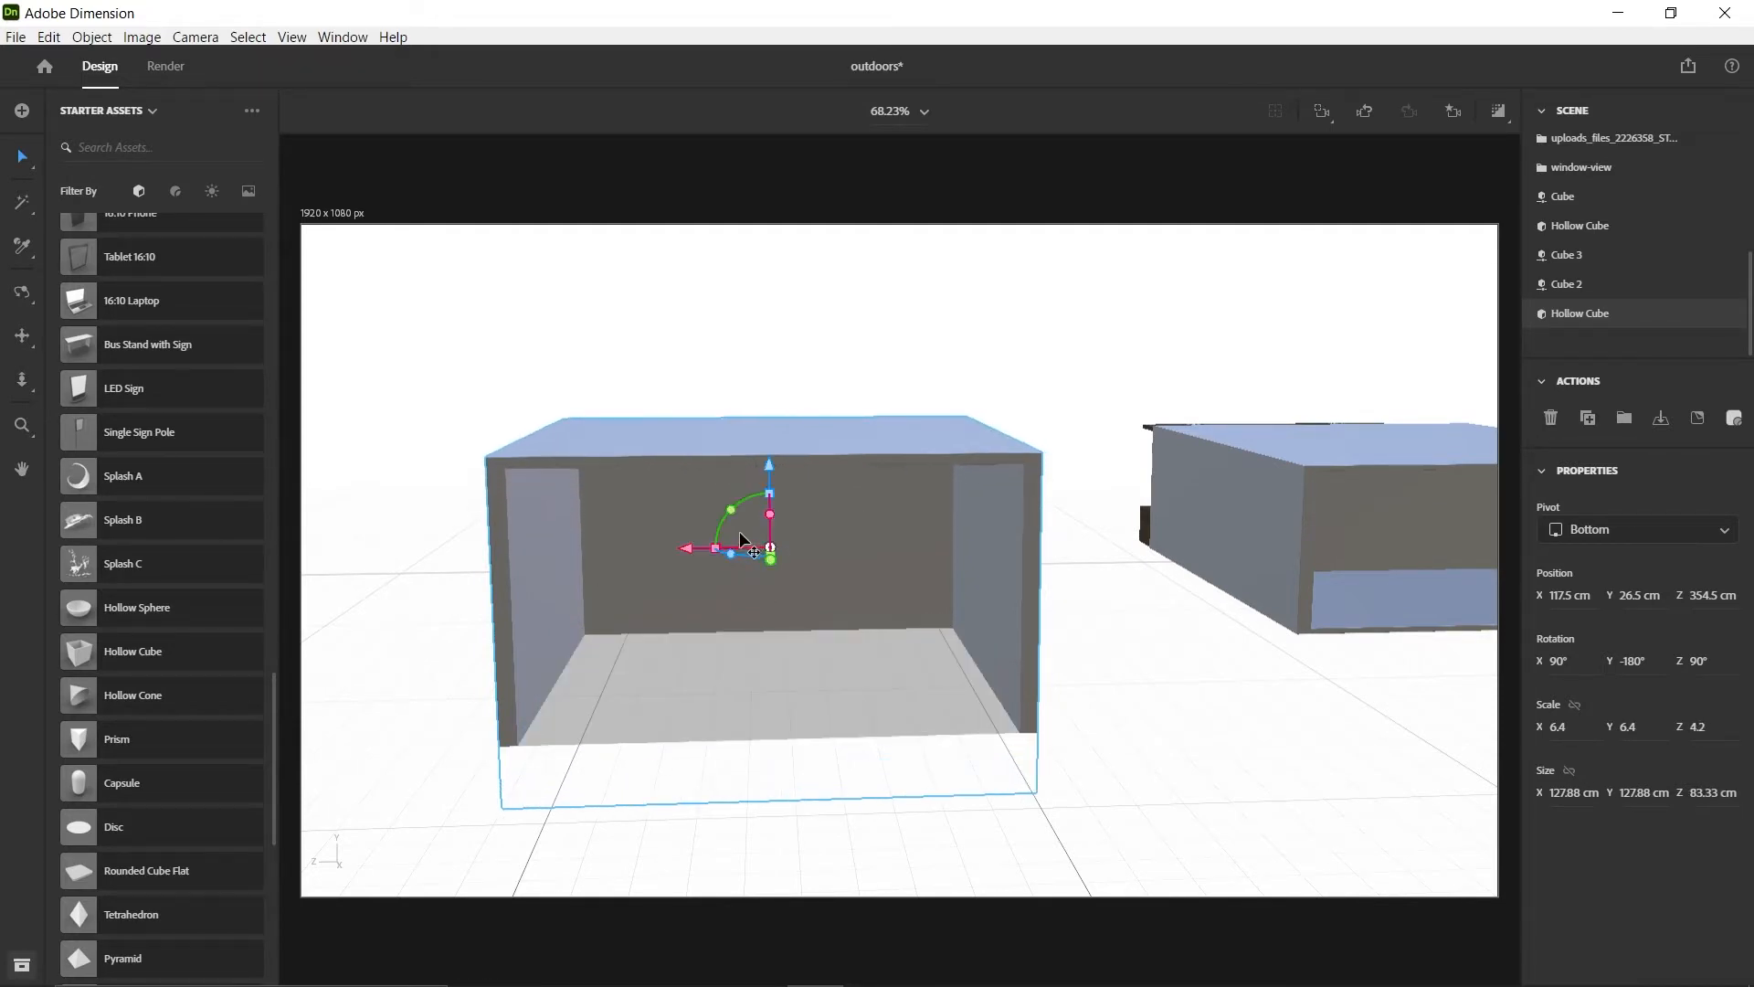
{"action": "left_click_drag", "start_coordinate": [711, 547], "coordinate": [685, 545]}
{"action": "left_click_drag", "start_coordinate": [769, 466], "coordinate": [771, 415]}
Delete only the outer face of the hollow cube's back wall, using the Magic Wand with a reduced selection size
{"action": "key", "text": "1"}
{"action": "left_click_drag", "start_coordinate": [525, 520], "coordinate": [1045, 486]}
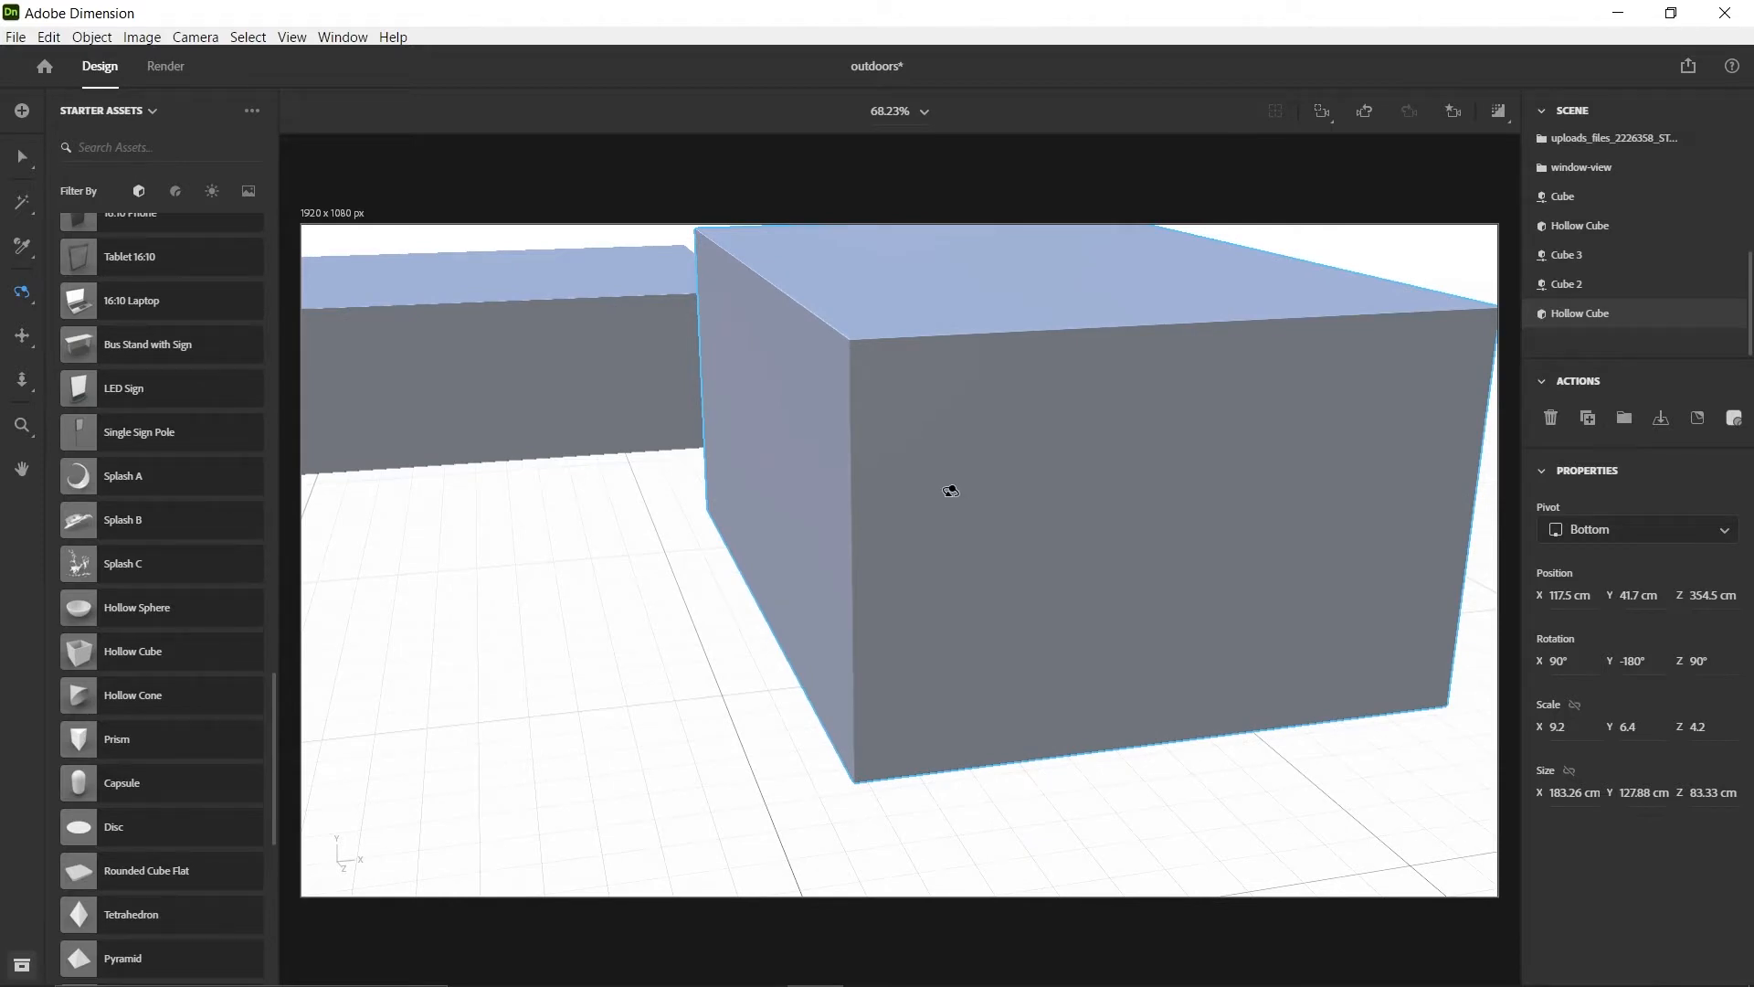
{"action": "key", "text": "v"}
{"action": "scroll", "coordinate": [993, 413], "scroll_direction": "up", "scroll_amount": 1}
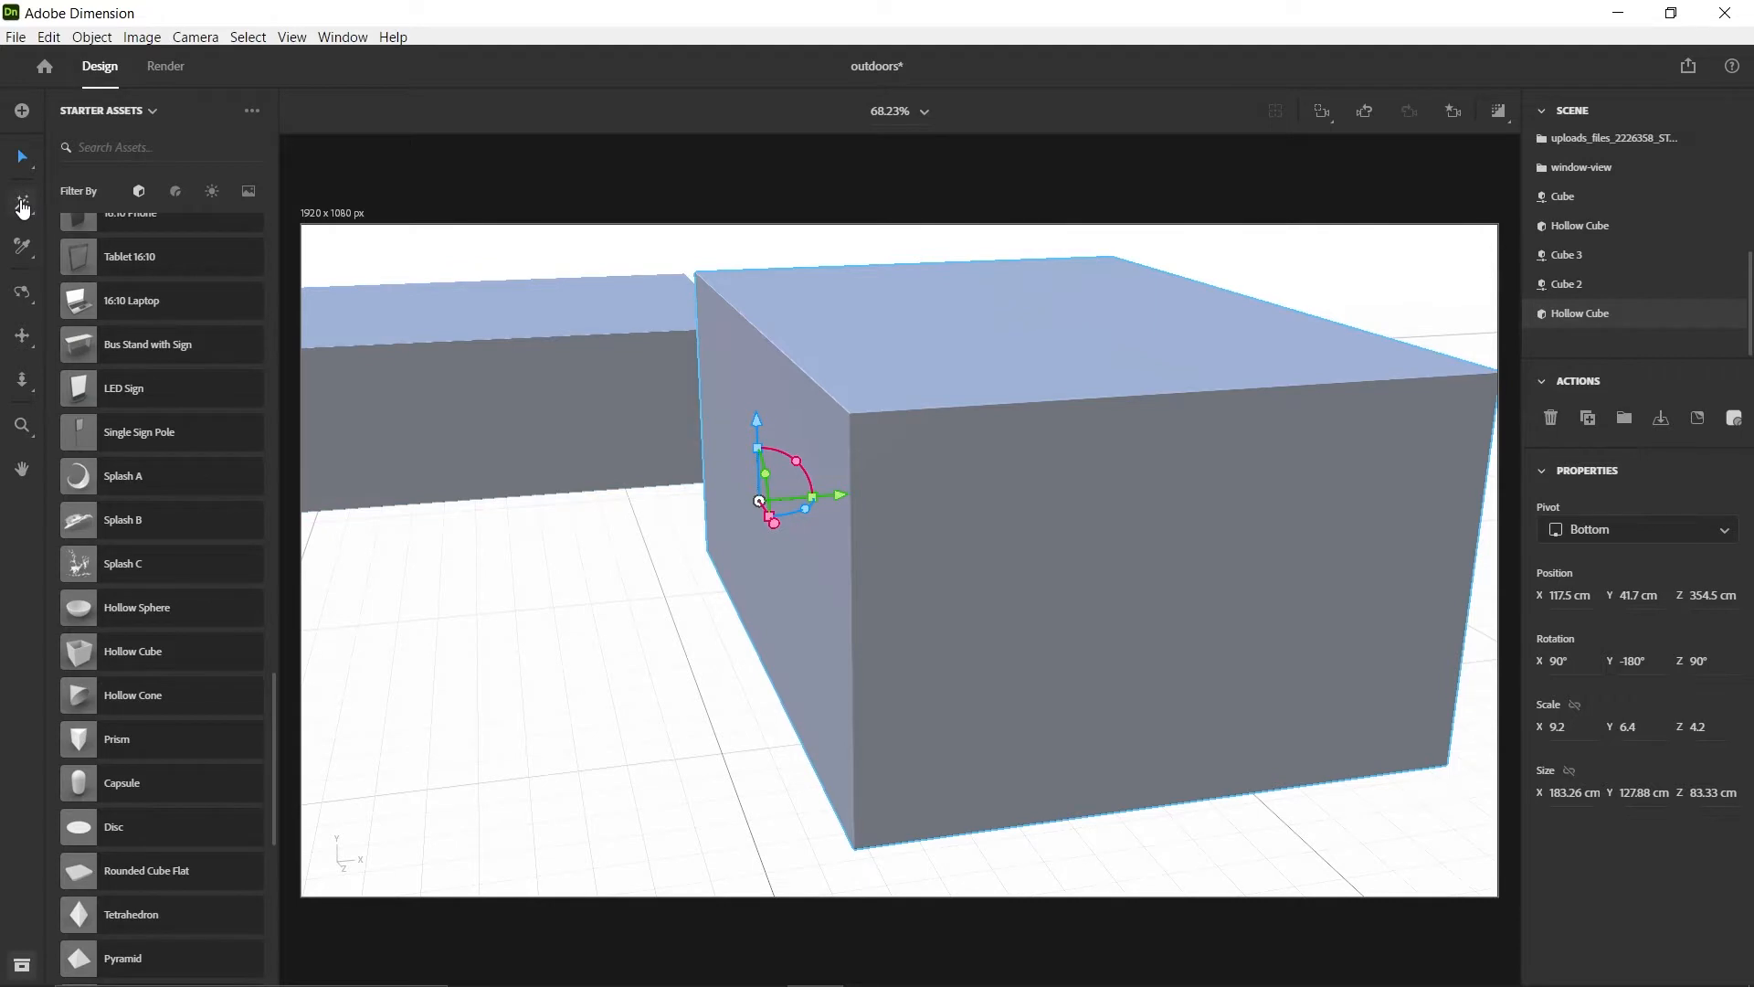
{"action": "left_click", "coordinate": [22, 207]}
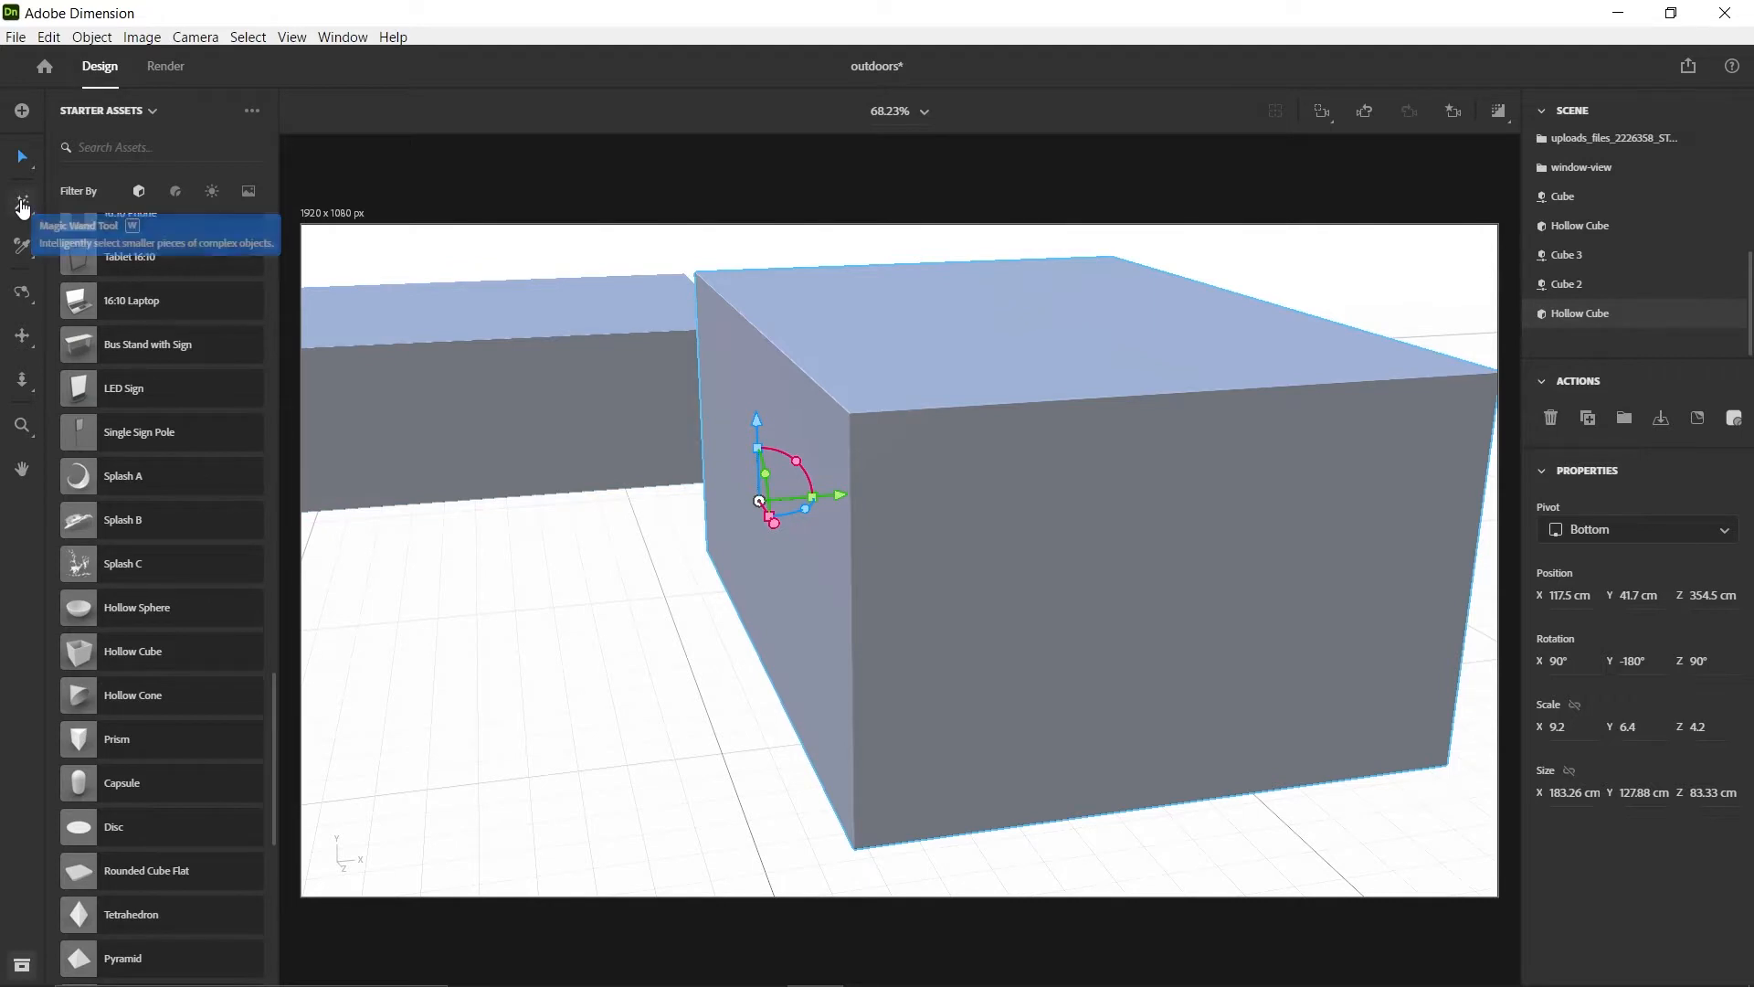
{"action": "left_click", "coordinate": [24, 205]}
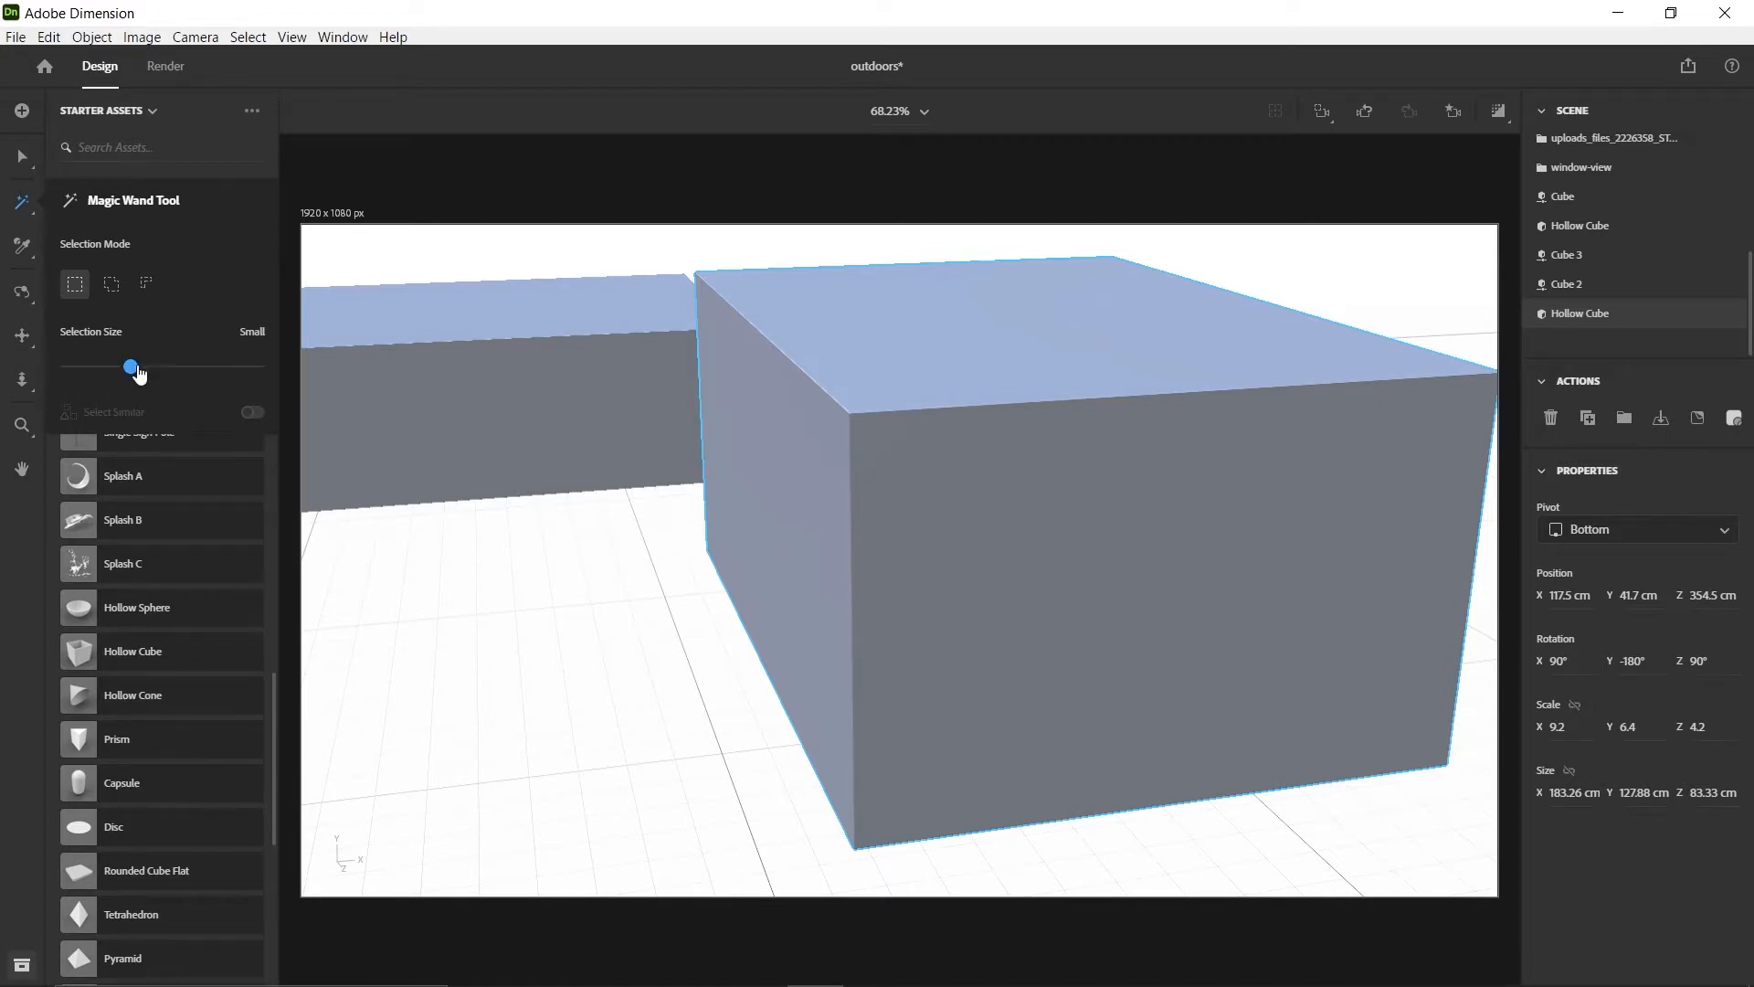
{"action": "left_click_drag", "start_coordinate": [137, 373], "coordinate": [173, 369]}
{"action": "left_click_drag", "start_coordinate": [195, 367], "coordinate": [36, 391]}
{"action": "left_click", "coordinate": [778, 486]}
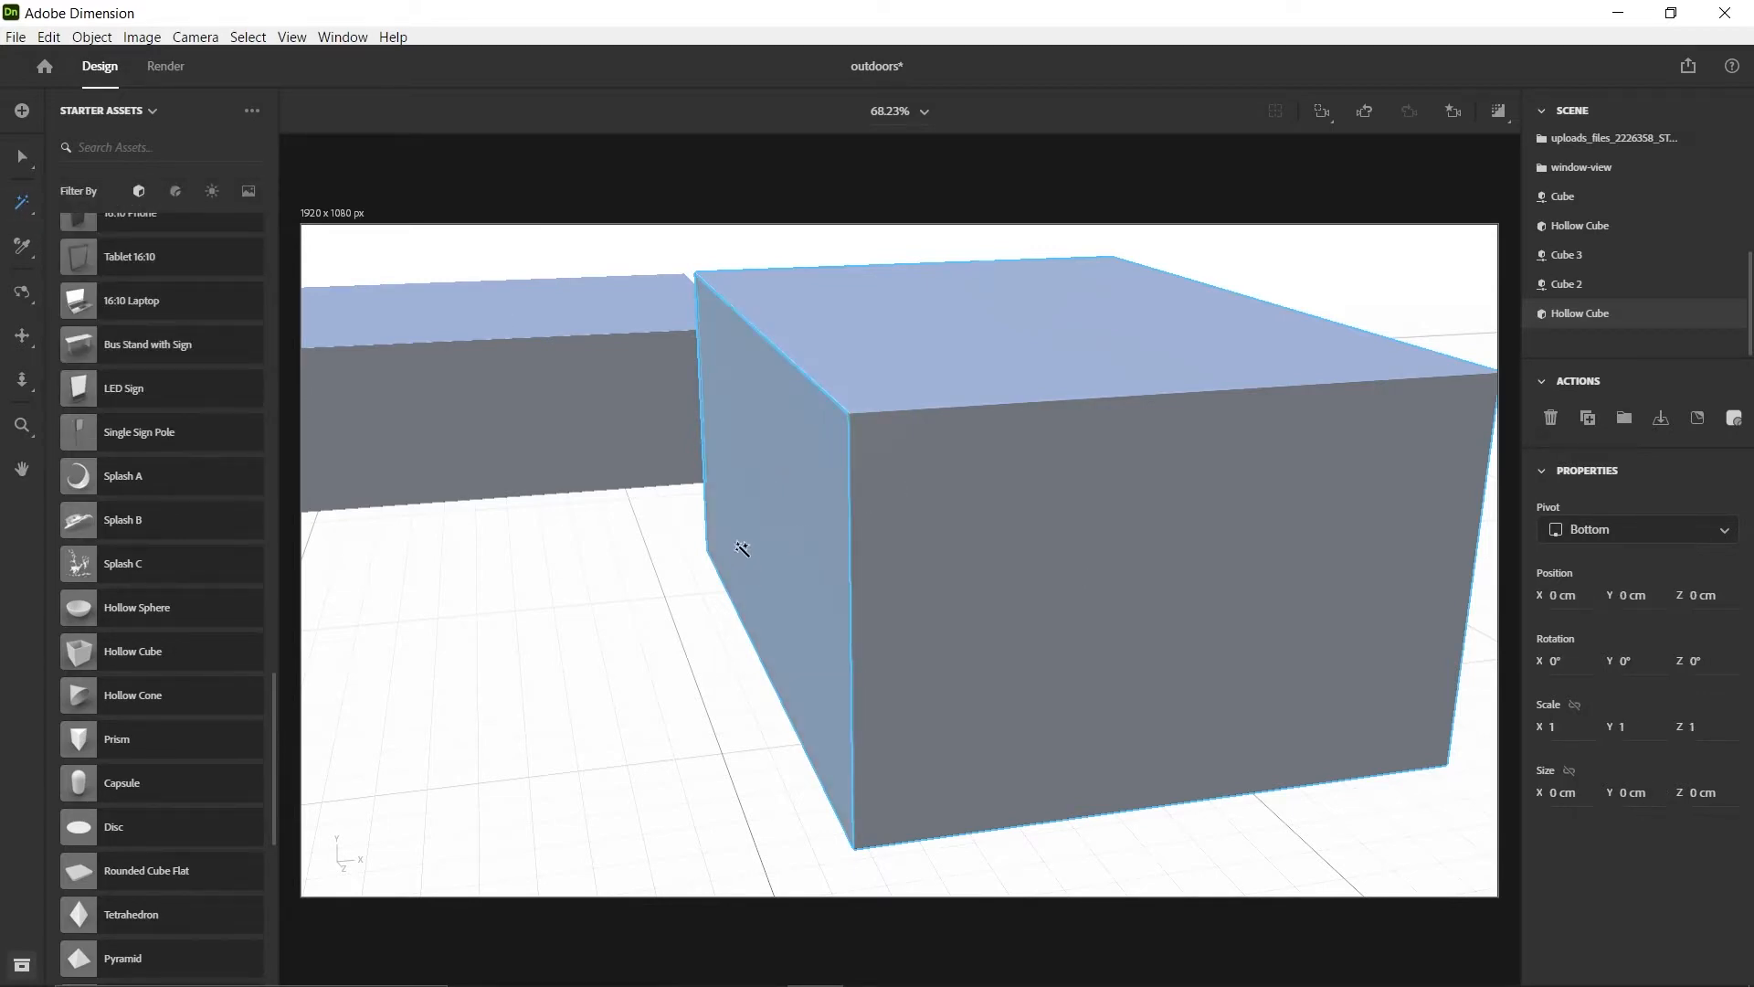
{"action": "middle_click_drag", "start_coordinate": [742, 548], "coordinate": [872, 529]}
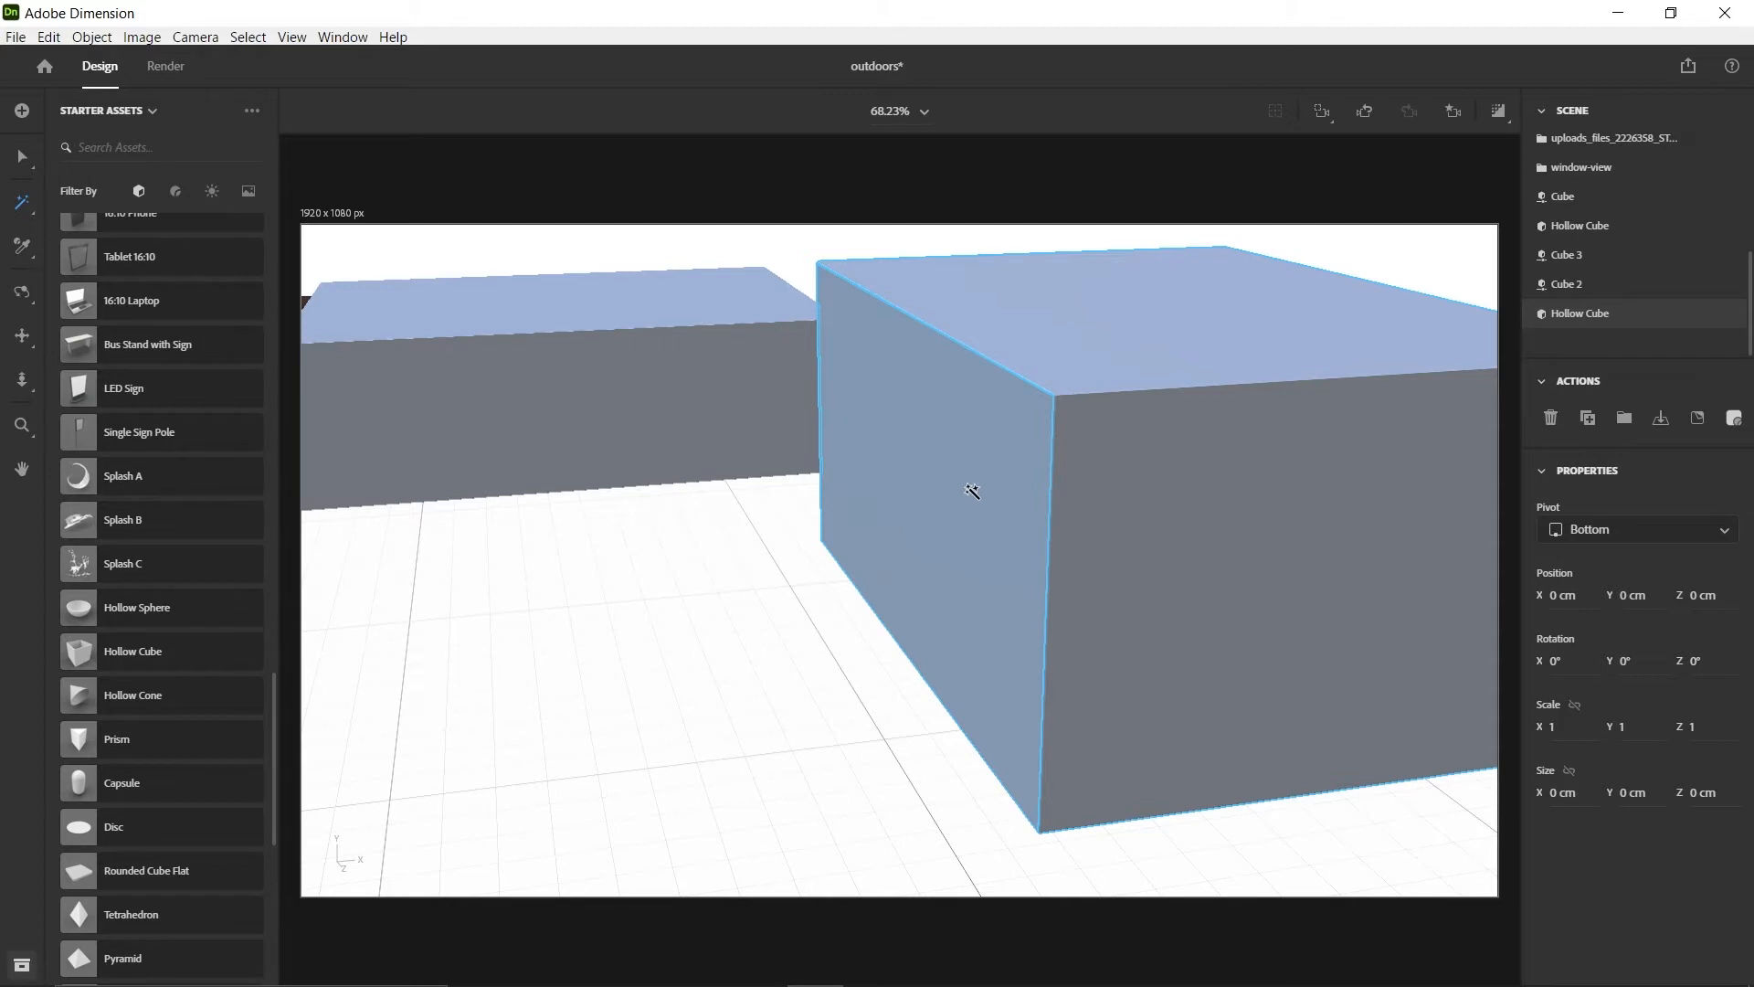
{"action": "key", "text": "Delete"}
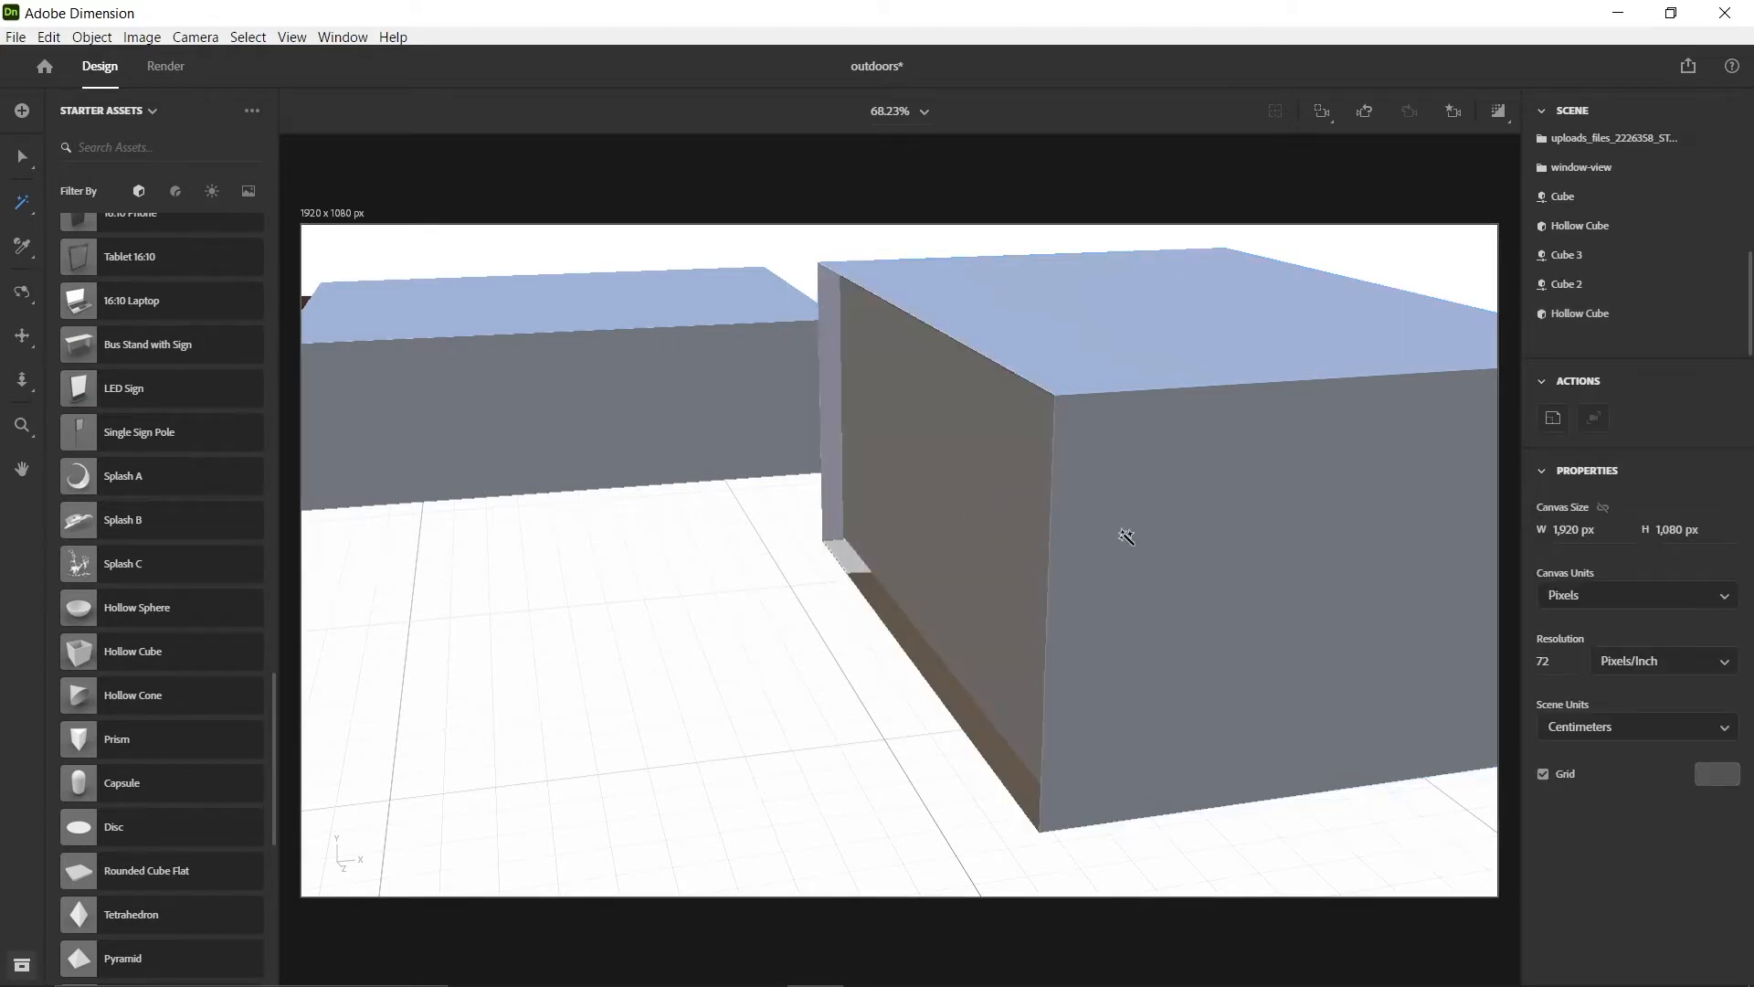
Select the whole hollow cube and duplicate it in place
{"action": "middle_click_drag", "start_coordinate": [1242, 393], "coordinate": [1088, 434]}
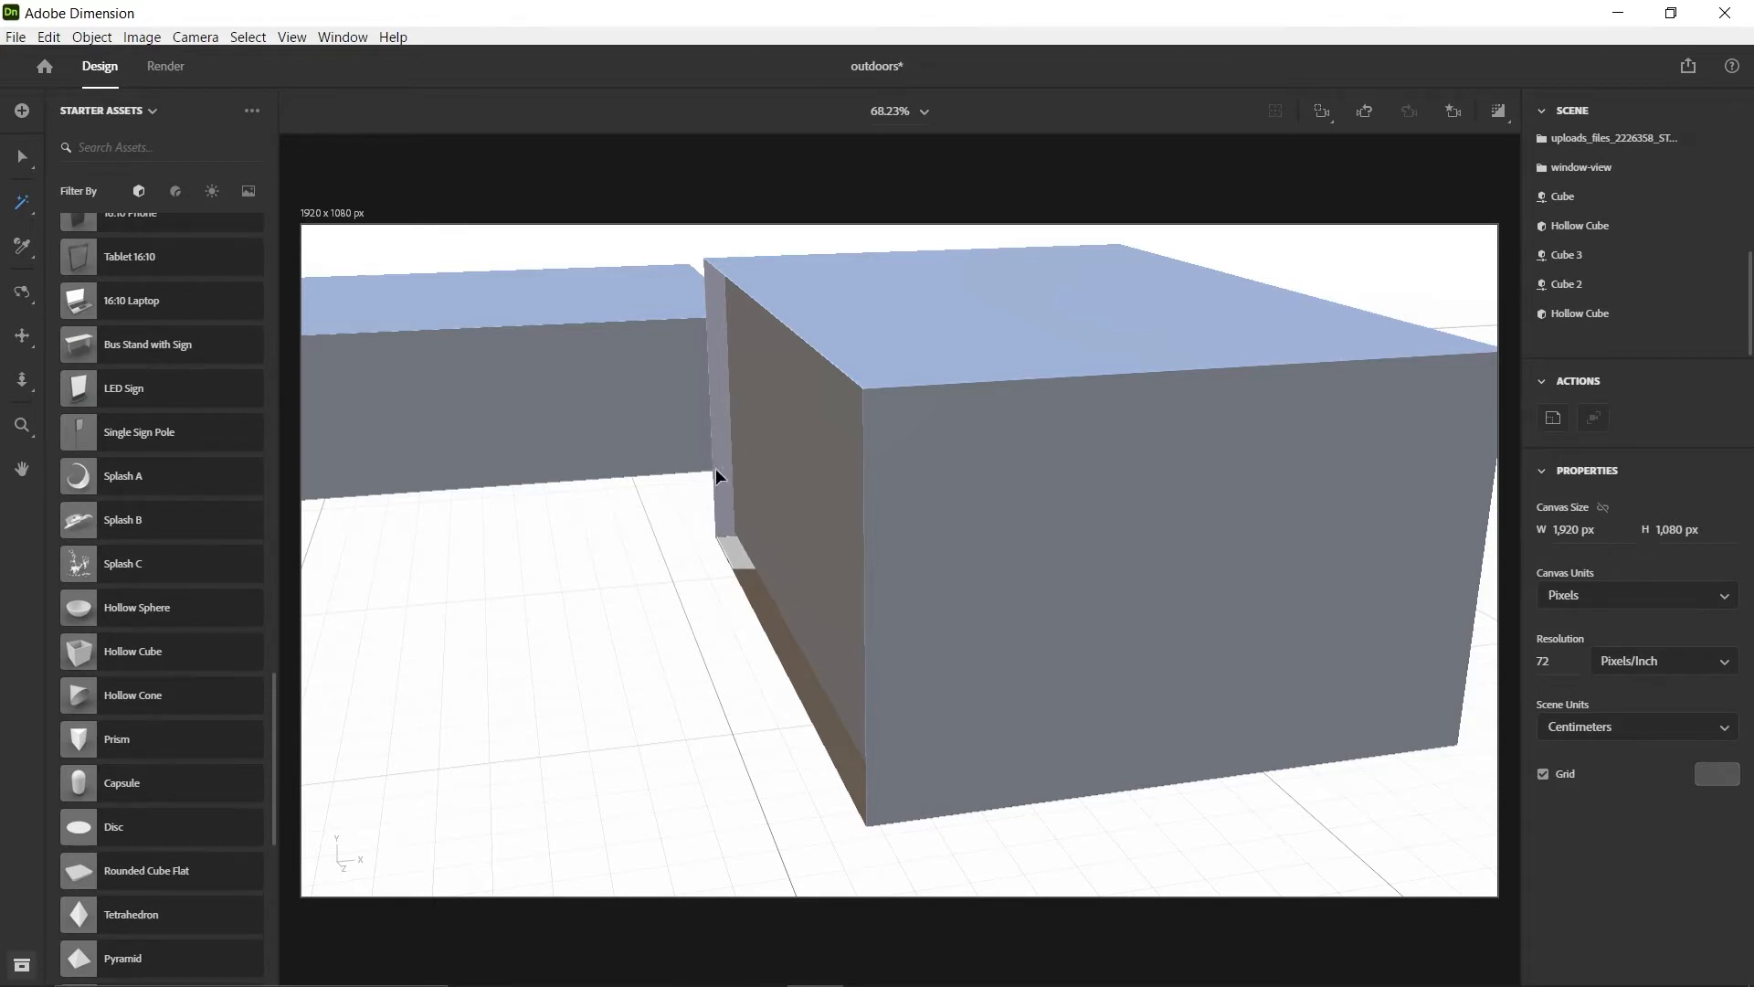
{"action": "key", "text": "v"}
{"action": "left_click", "coordinate": [1120, 494]}
{"action": "left_click", "coordinate": [808, 768]}
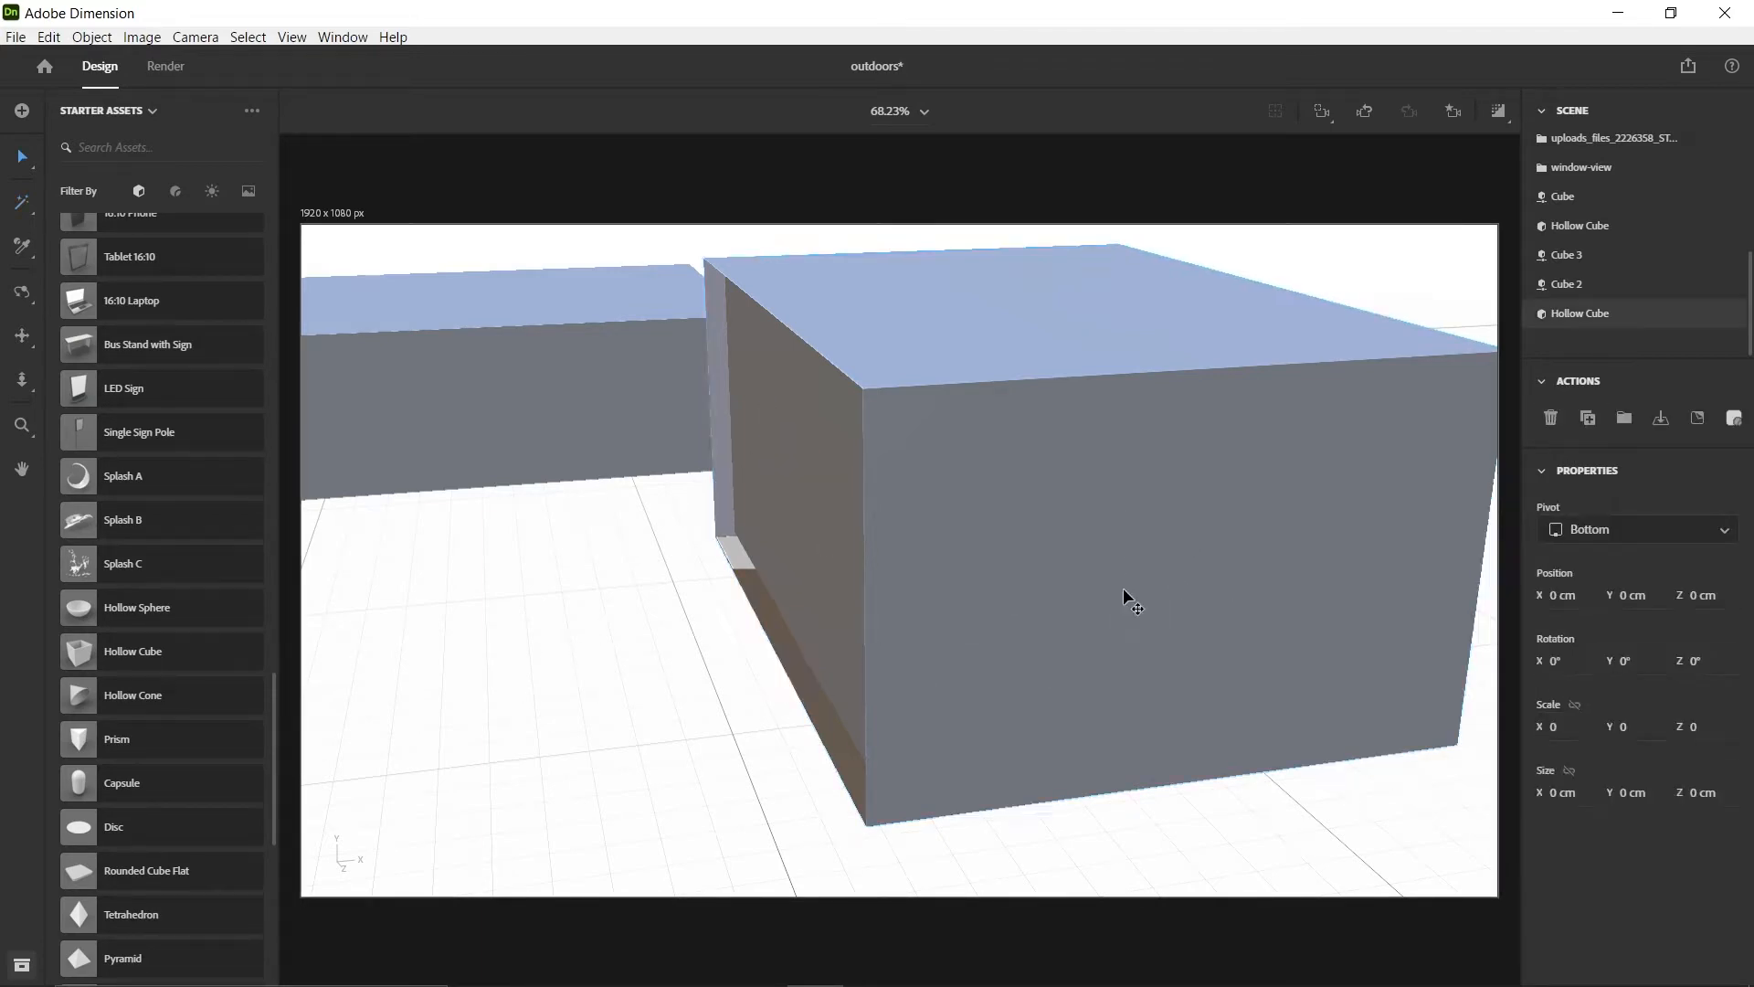
{"action": "left_click", "coordinate": [1151, 551]}
{"action": "left_click", "coordinate": [1083, 610]}
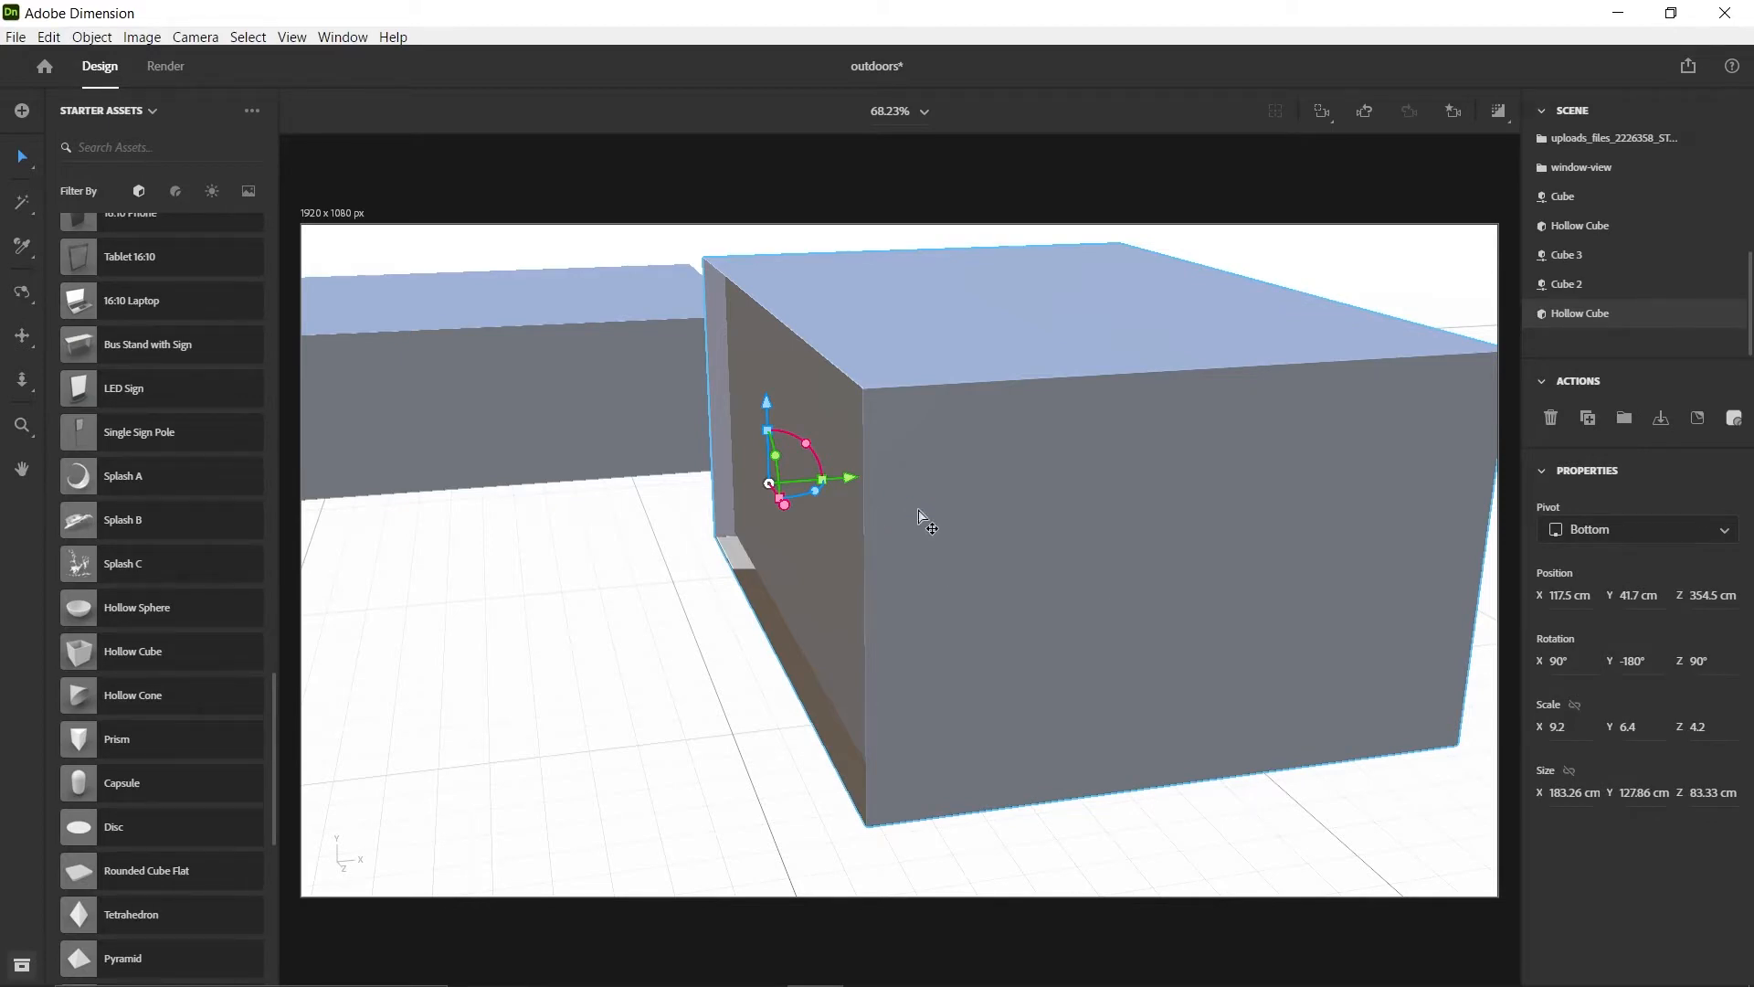
{"action": "key", "text": "ctrl+d"}
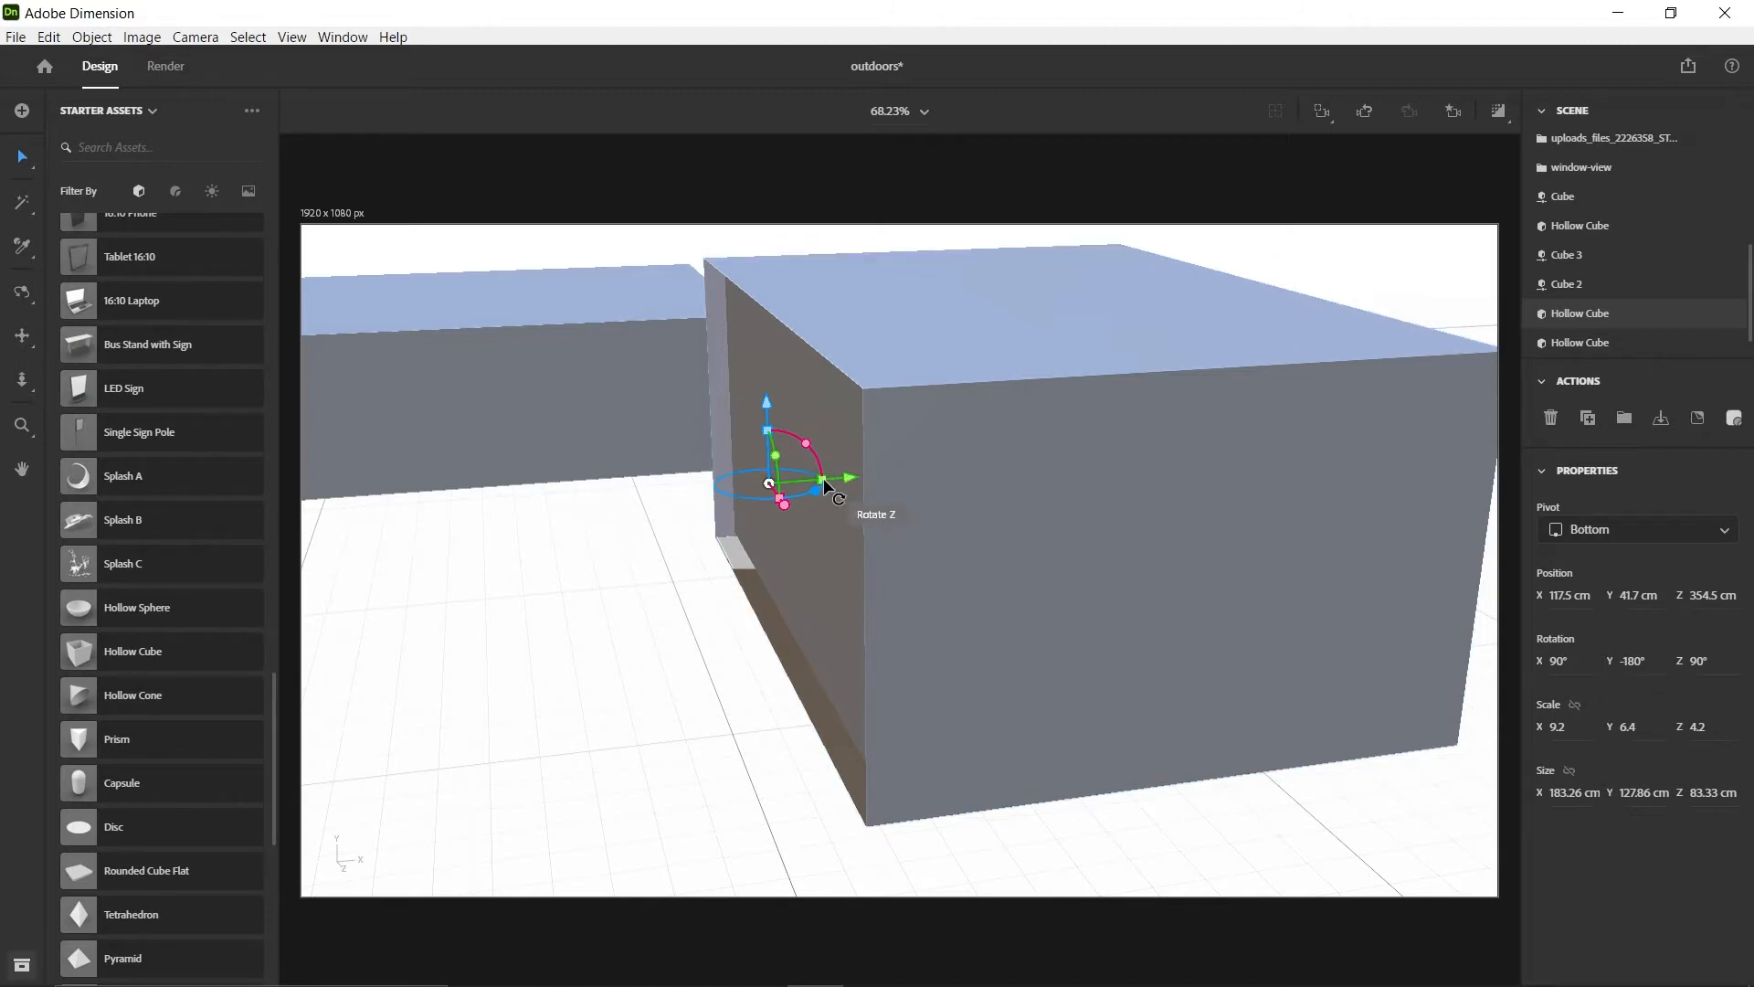
Pull the duplicate out behind the room to about X -16.2 cm and flatten it to a Y scale of 0.4
{"action": "left_click_drag", "start_coordinate": [825, 483], "coordinate": [910, 546]}
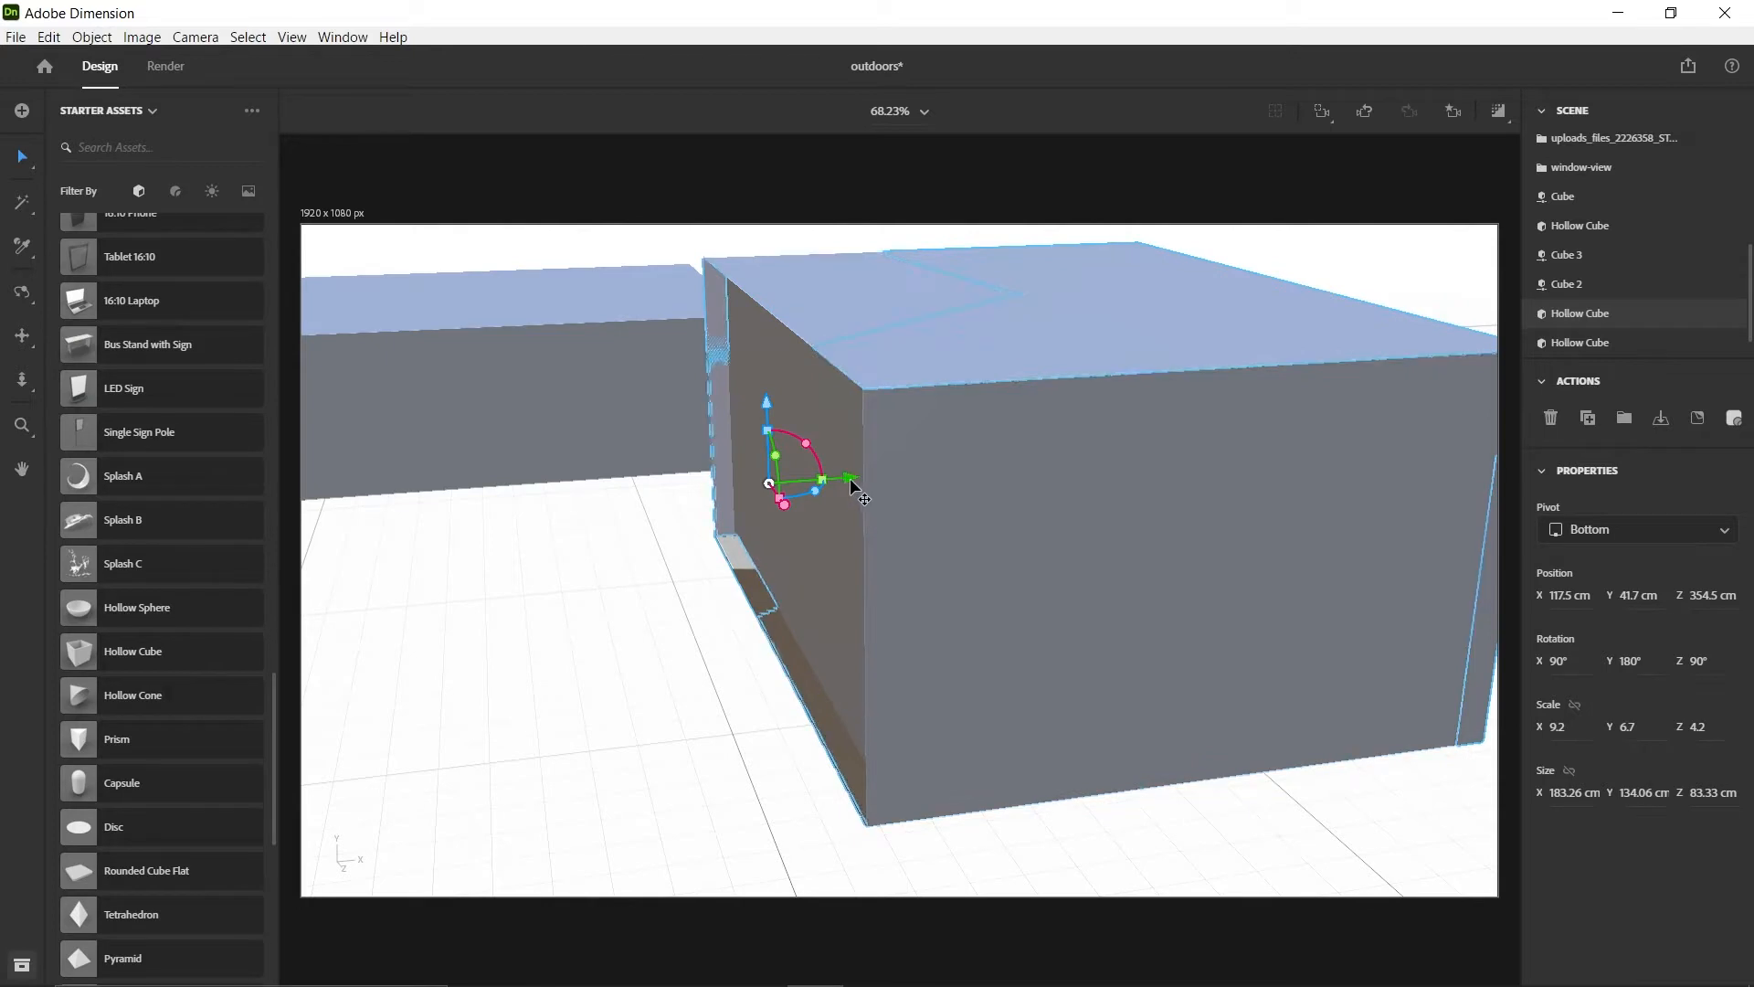
{"action": "left_click_drag", "start_coordinate": [850, 479], "coordinate": [373, 529]}
{"action": "scroll", "coordinate": [766, 539], "scroll_direction": "down", "scroll_amount": 3}
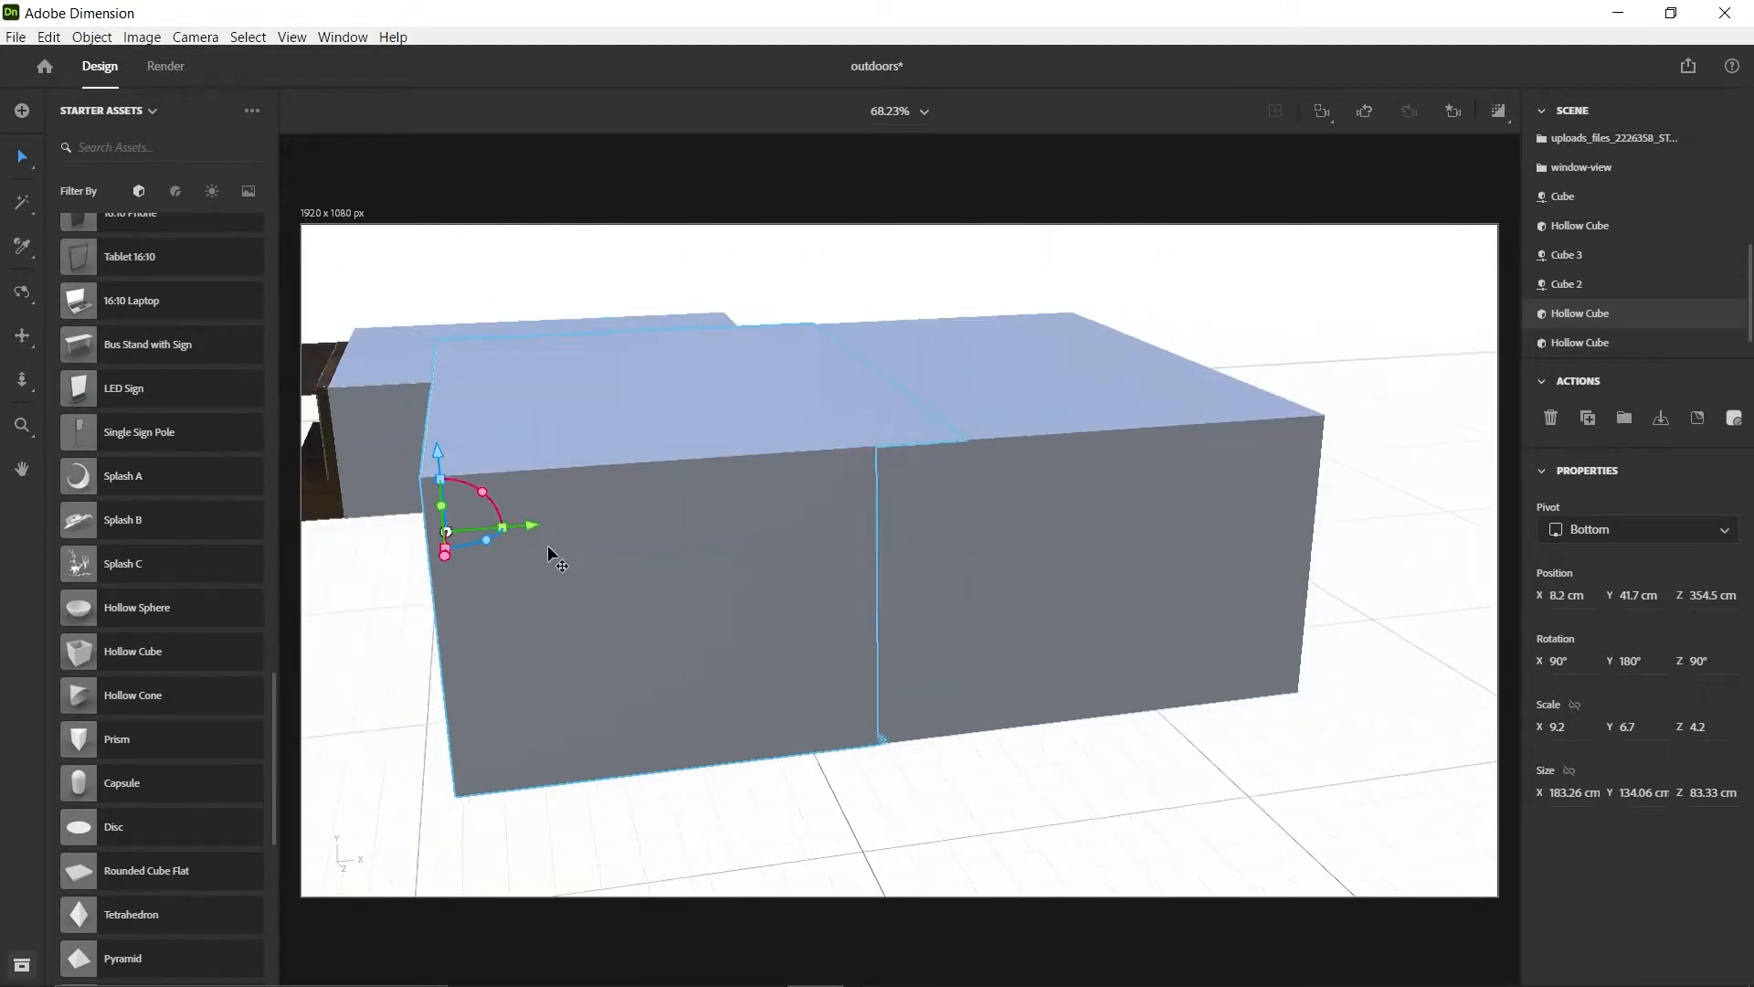
{"action": "left_click_drag", "start_coordinate": [527, 523], "coordinate": [360, 528]}
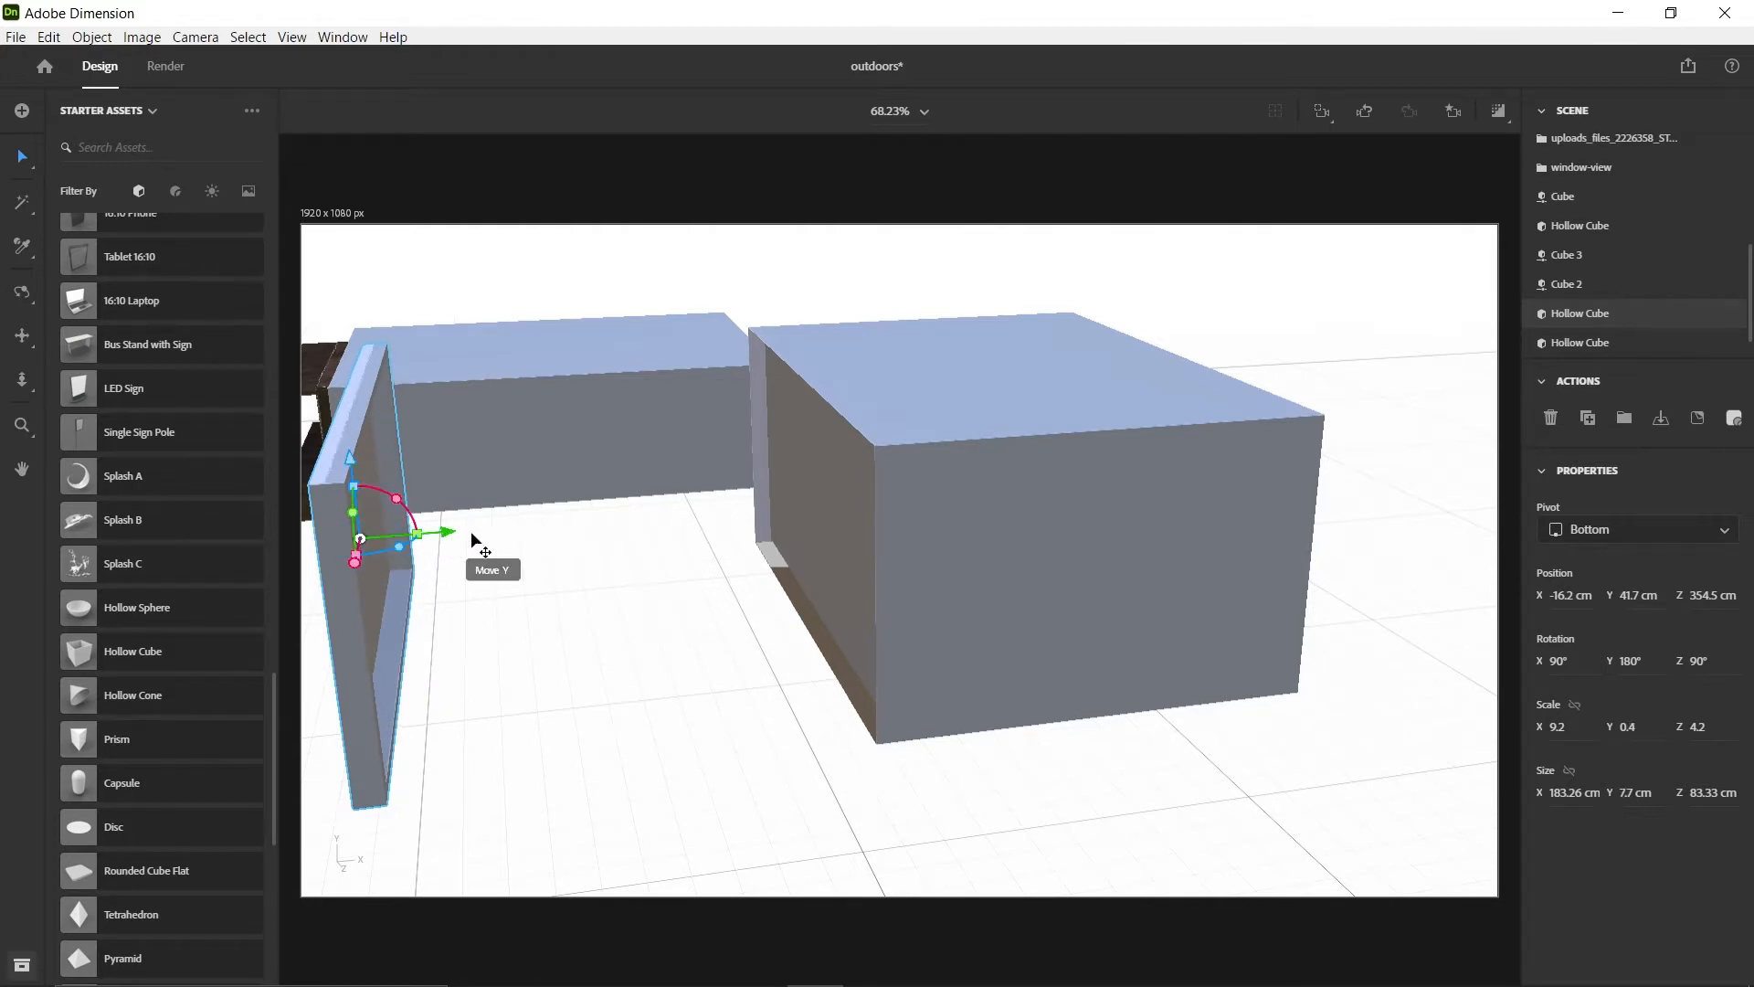
Move the flattened duplicate close behind the room's back wall, to about X 93.6 cm
{"action": "left_click_drag", "start_coordinate": [470, 530], "coordinate": [822, 508]}
{"action": "middle_click_drag", "start_coordinate": [450, 475], "coordinate": [726, 518]}
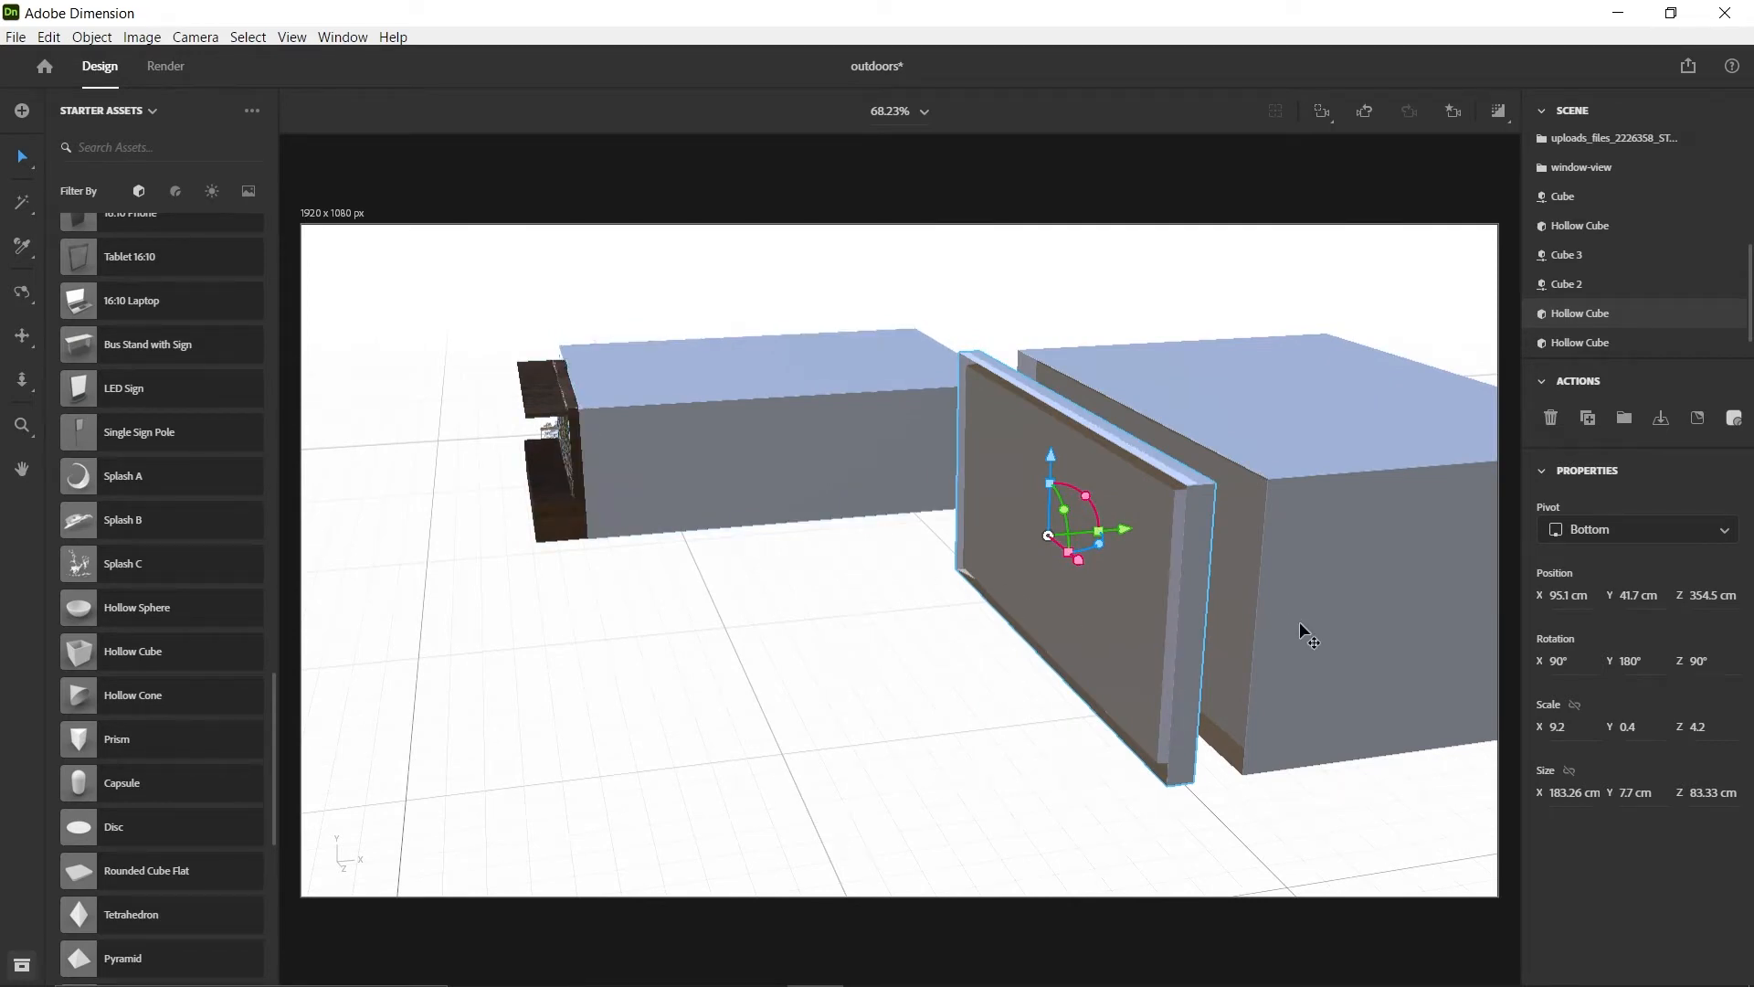
{"action": "middle_click_drag", "start_coordinate": [1300, 626], "coordinate": [1005, 590]}
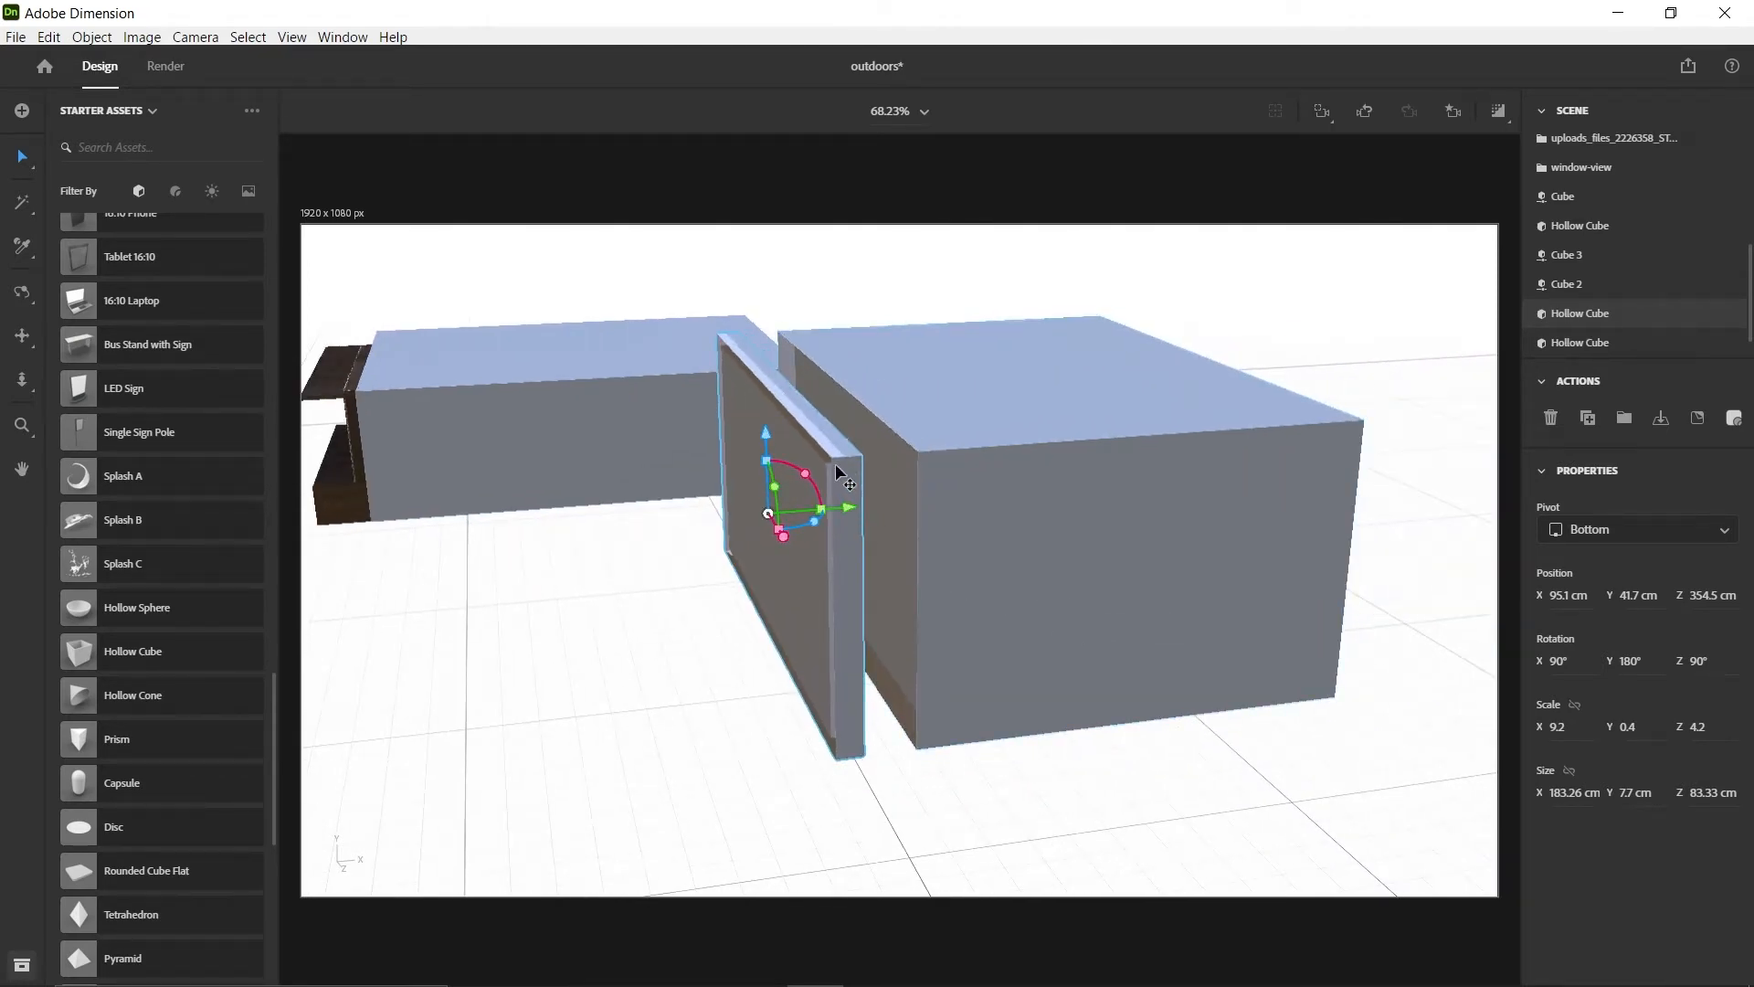
{"action": "left_click_drag", "start_coordinate": [862, 503], "coordinate": [827, 505]}
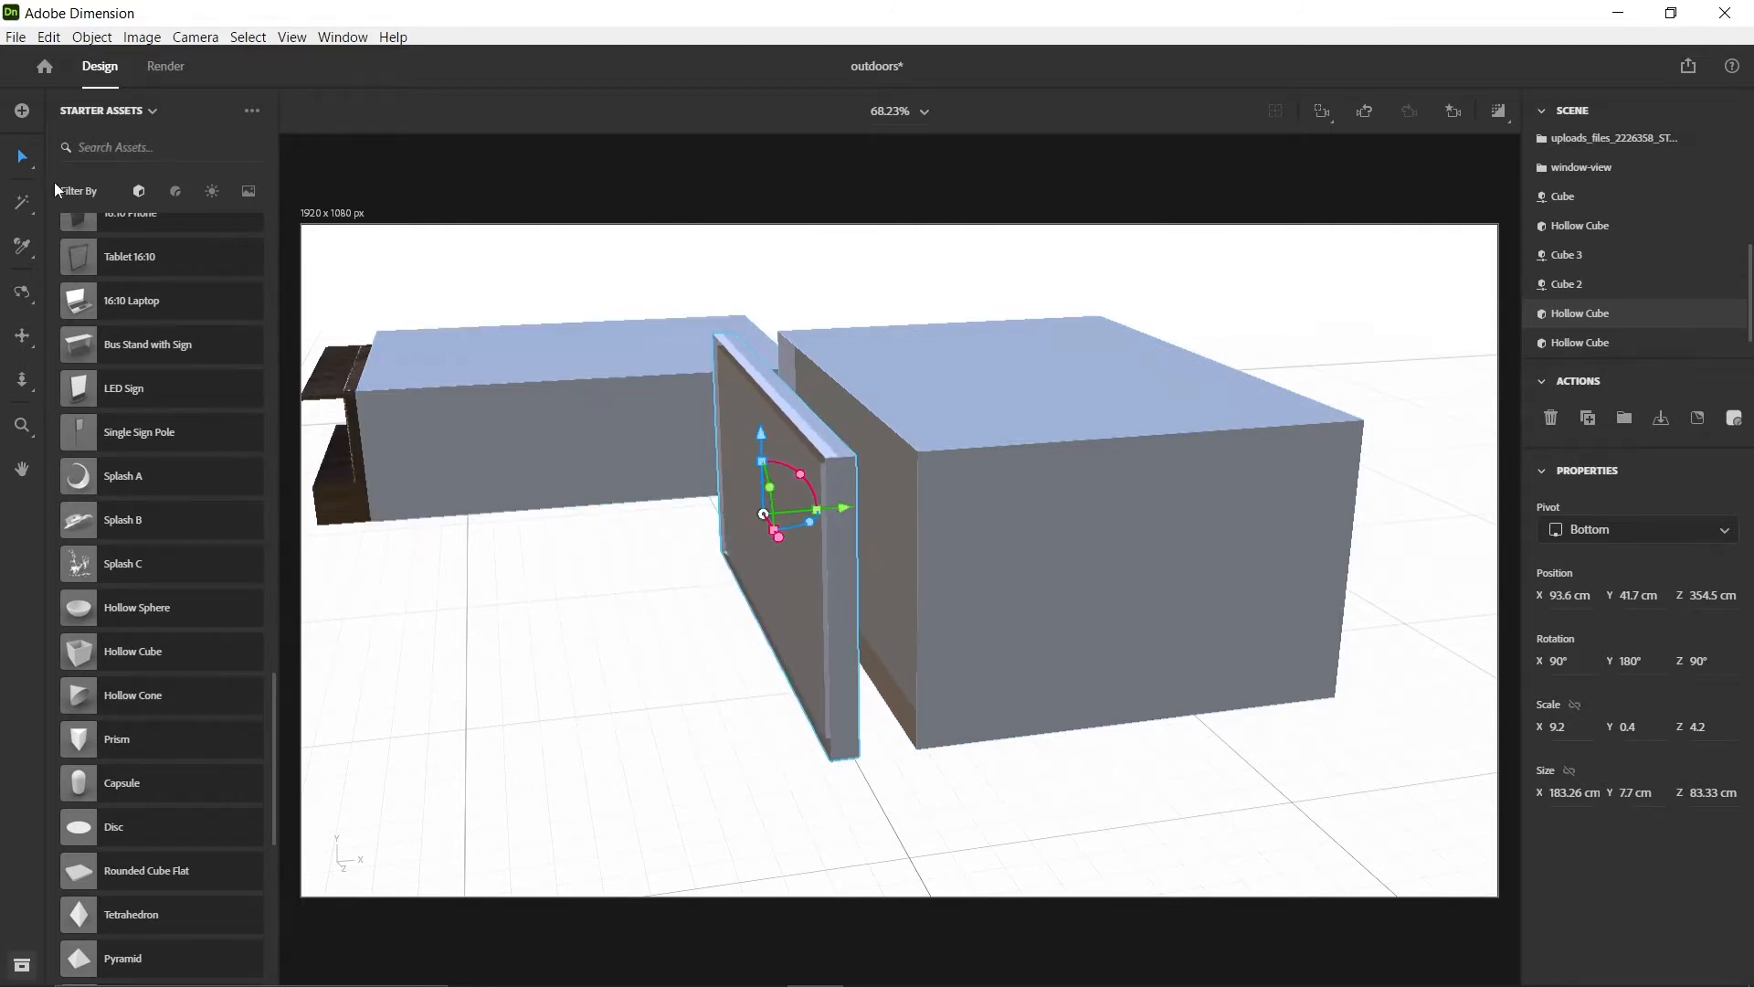
Delete the large inner panel of the flattened duplicate with the Magic Wand, leaving an open window frame
{"action": "left_click", "coordinate": [22, 202]}
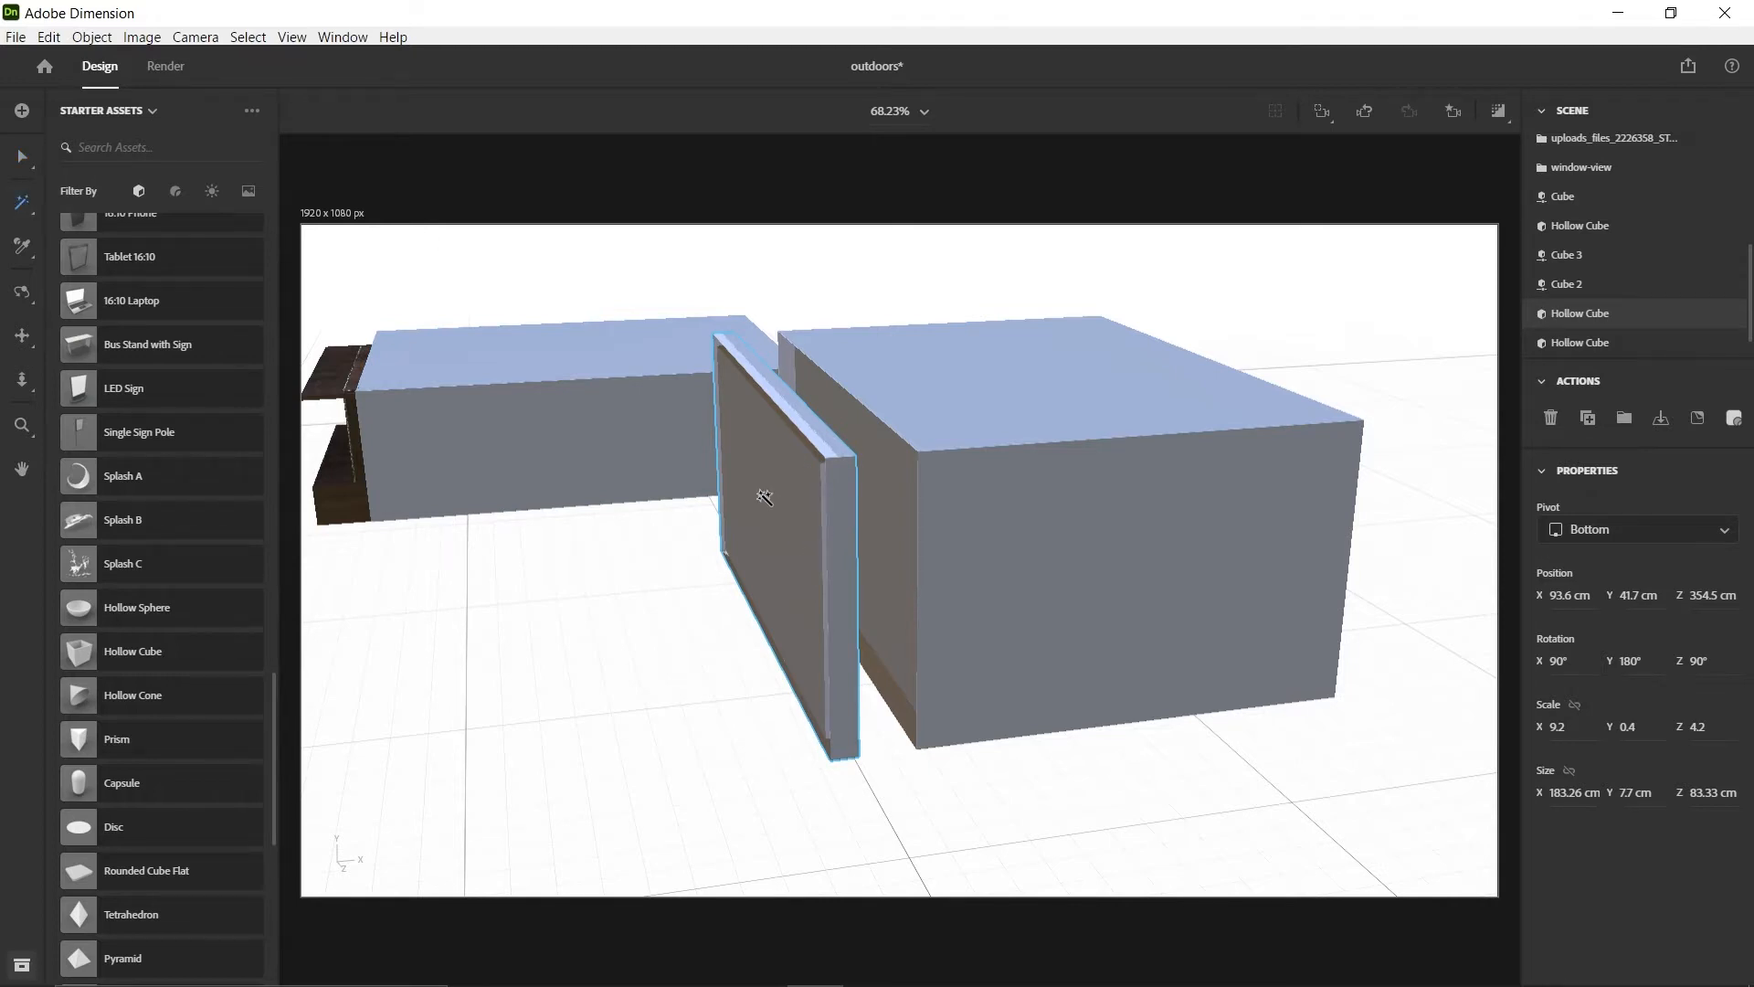
{"action": "left_click", "coordinate": [765, 496]}
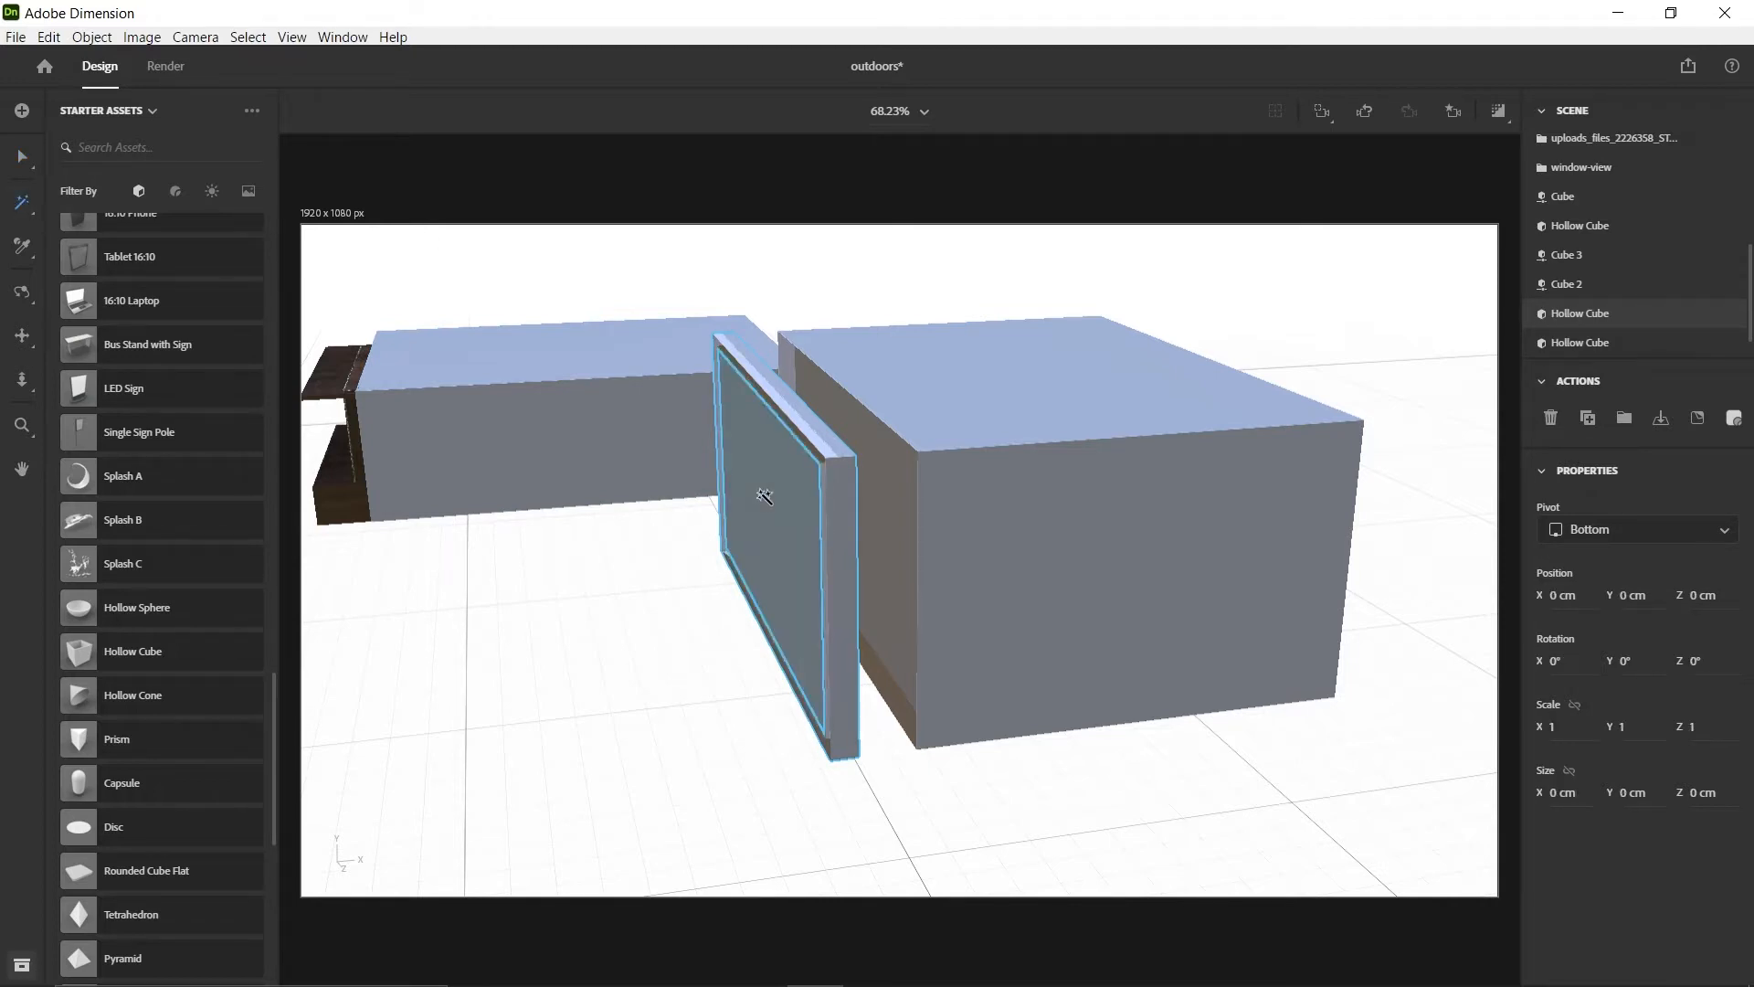
{"action": "key", "text": "Delete"}
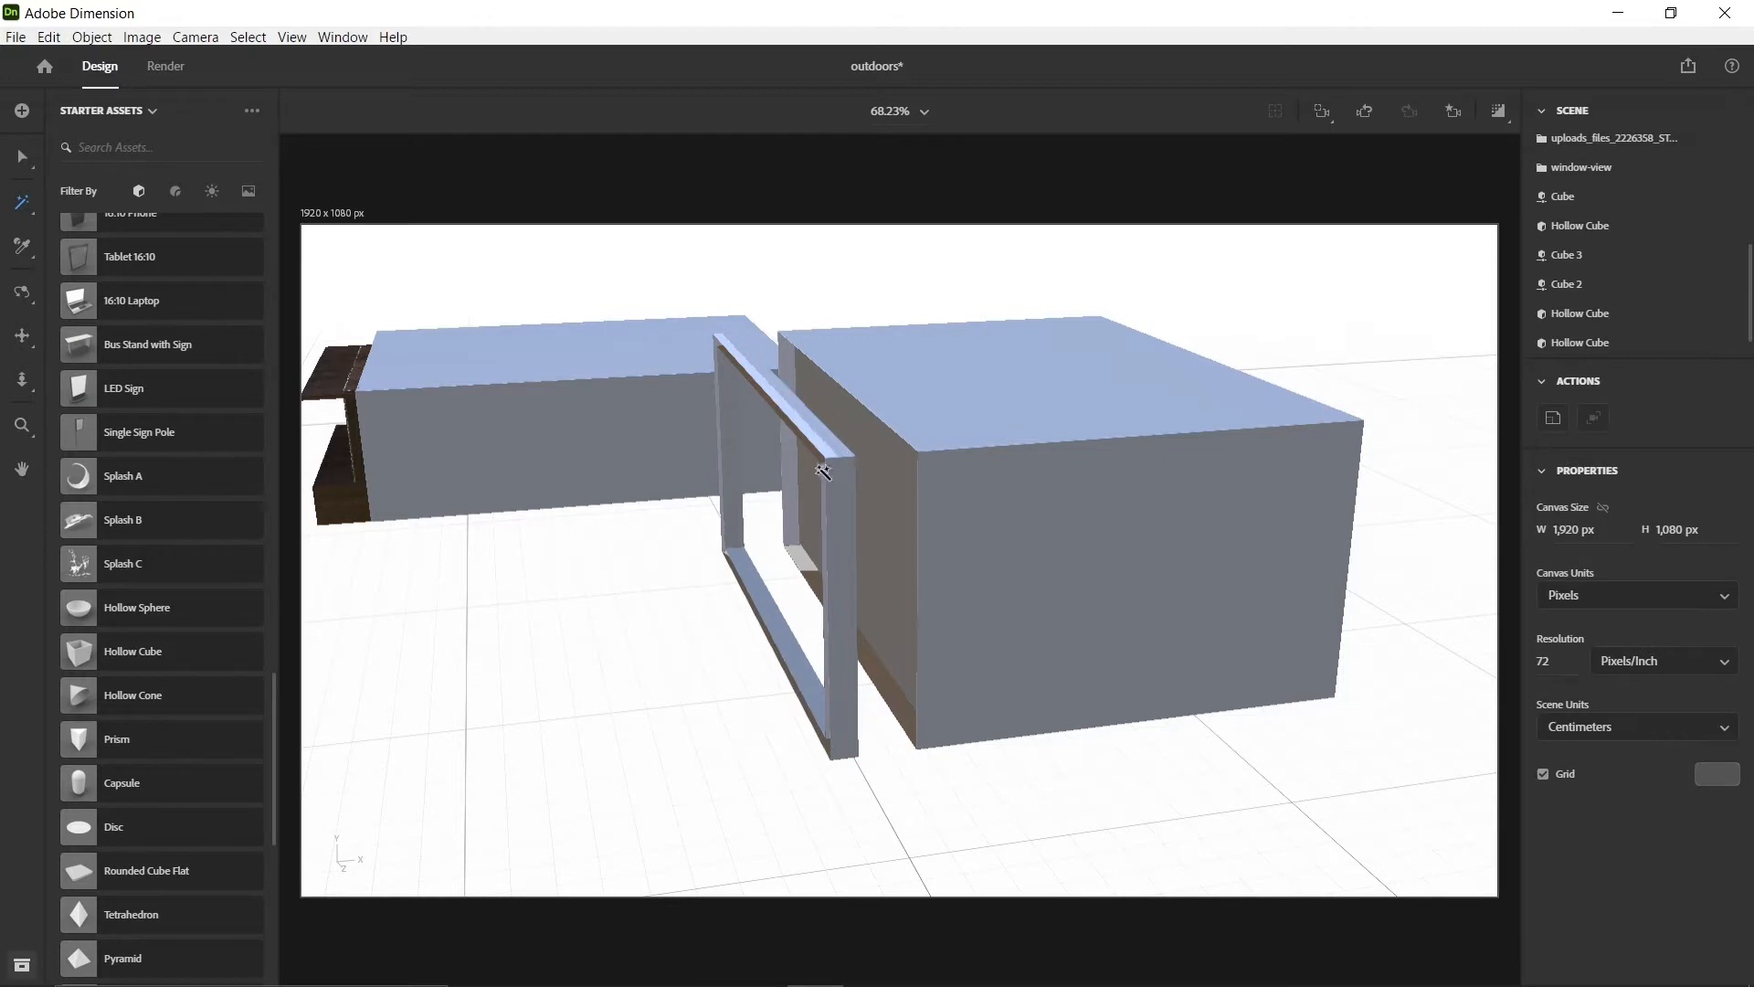
Apply the Chocolate Brown Beech Wood substance material to the whole open frame behind the room
{"action": "key", "text": "1"}
{"action": "left_click_drag", "start_coordinate": [679, 649], "coordinate": [690, 512]}
{"action": "key", "text": "v"}
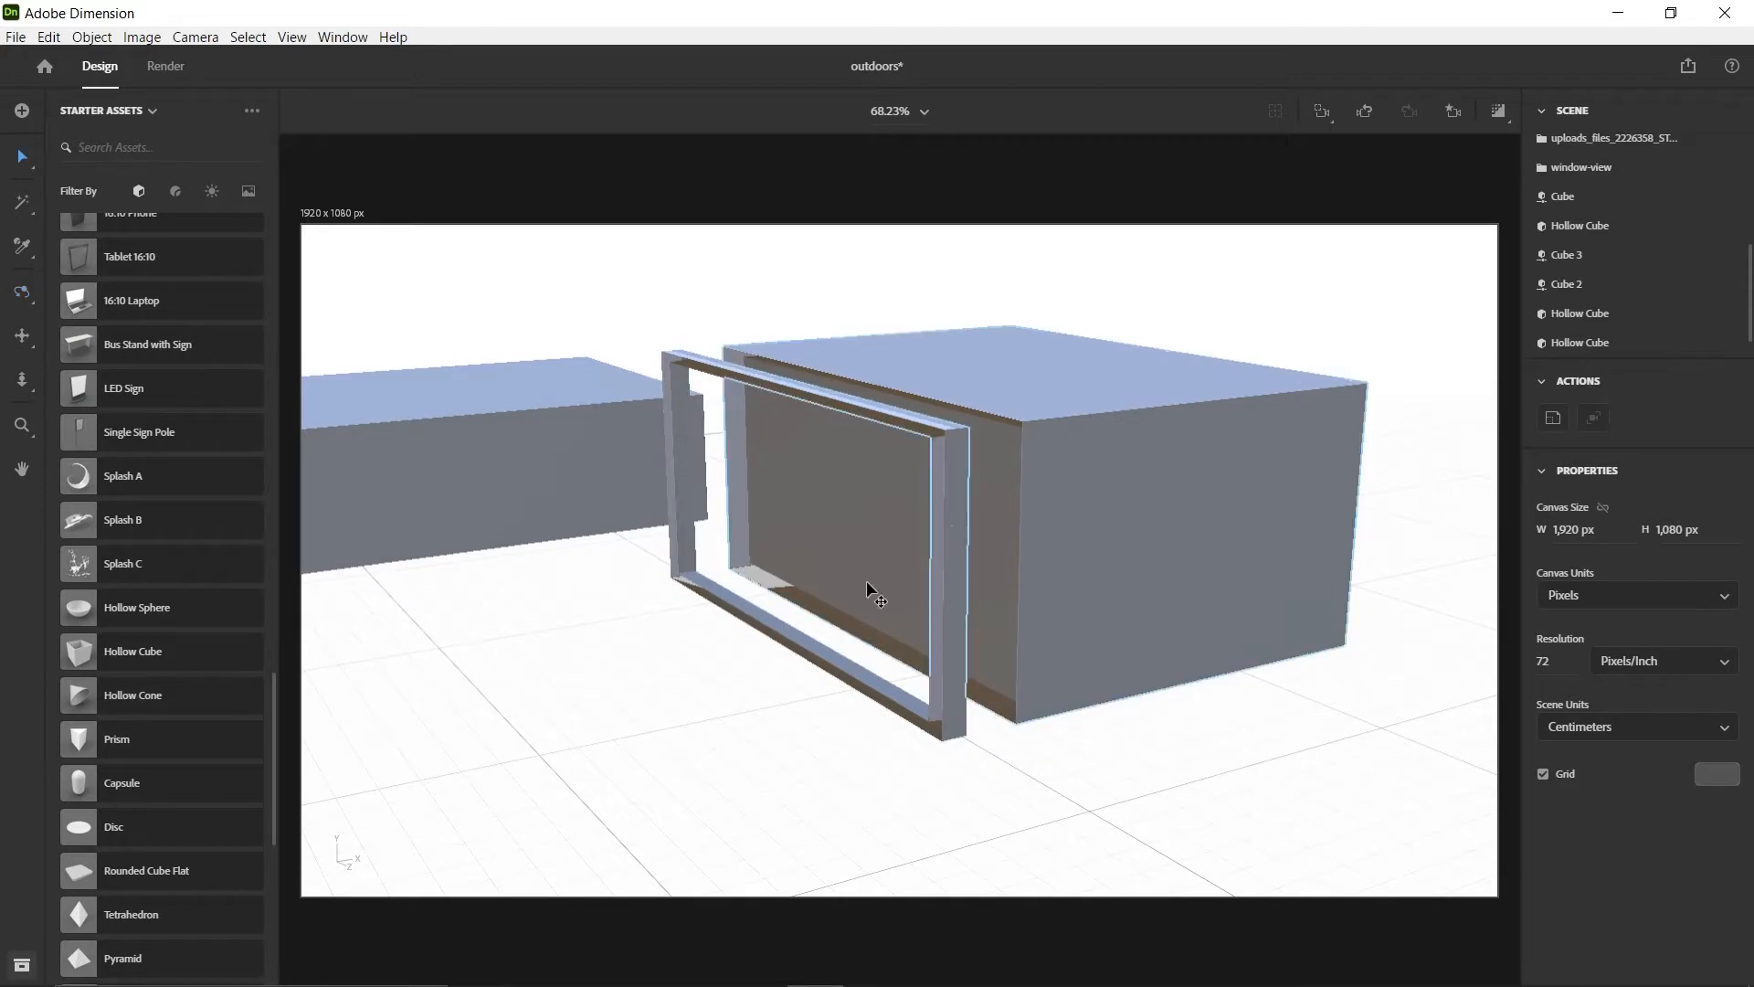
{"action": "left_click", "coordinate": [955, 502]}
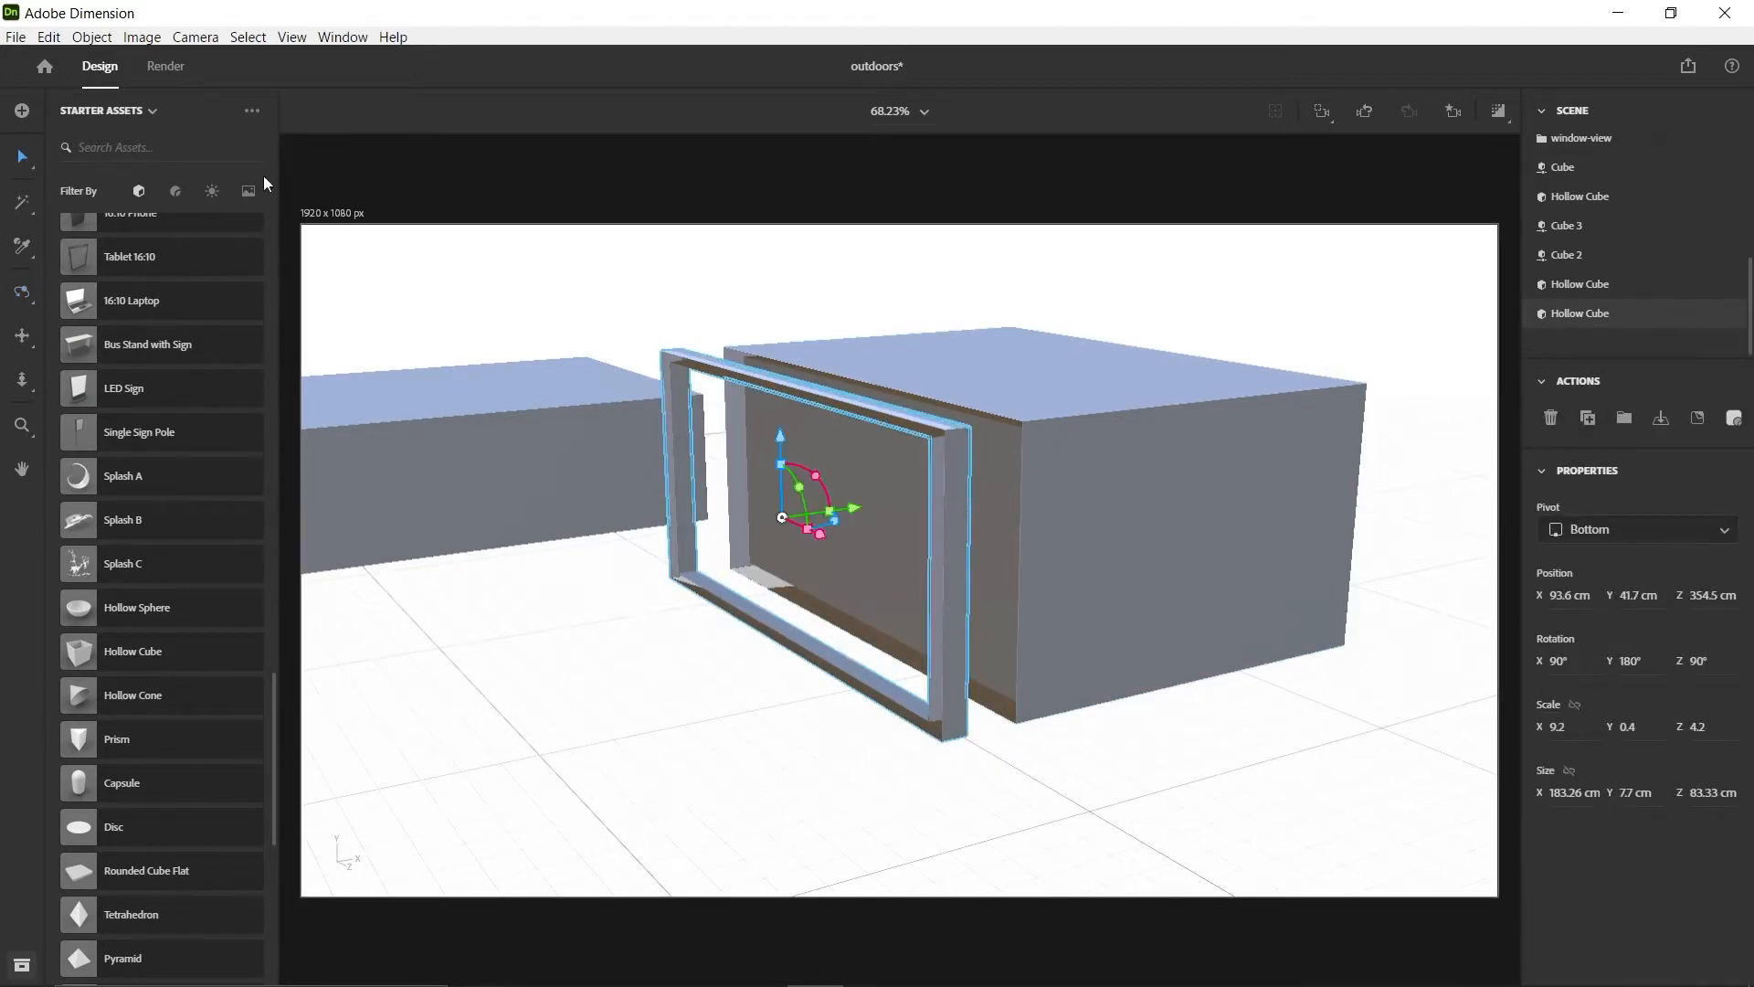
{"action": "left_click", "coordinate": [177, 193]}
{"action": "scroll", "coordinate": [203, 474], "scroll_direction": "down", "scroll_amount": 5}
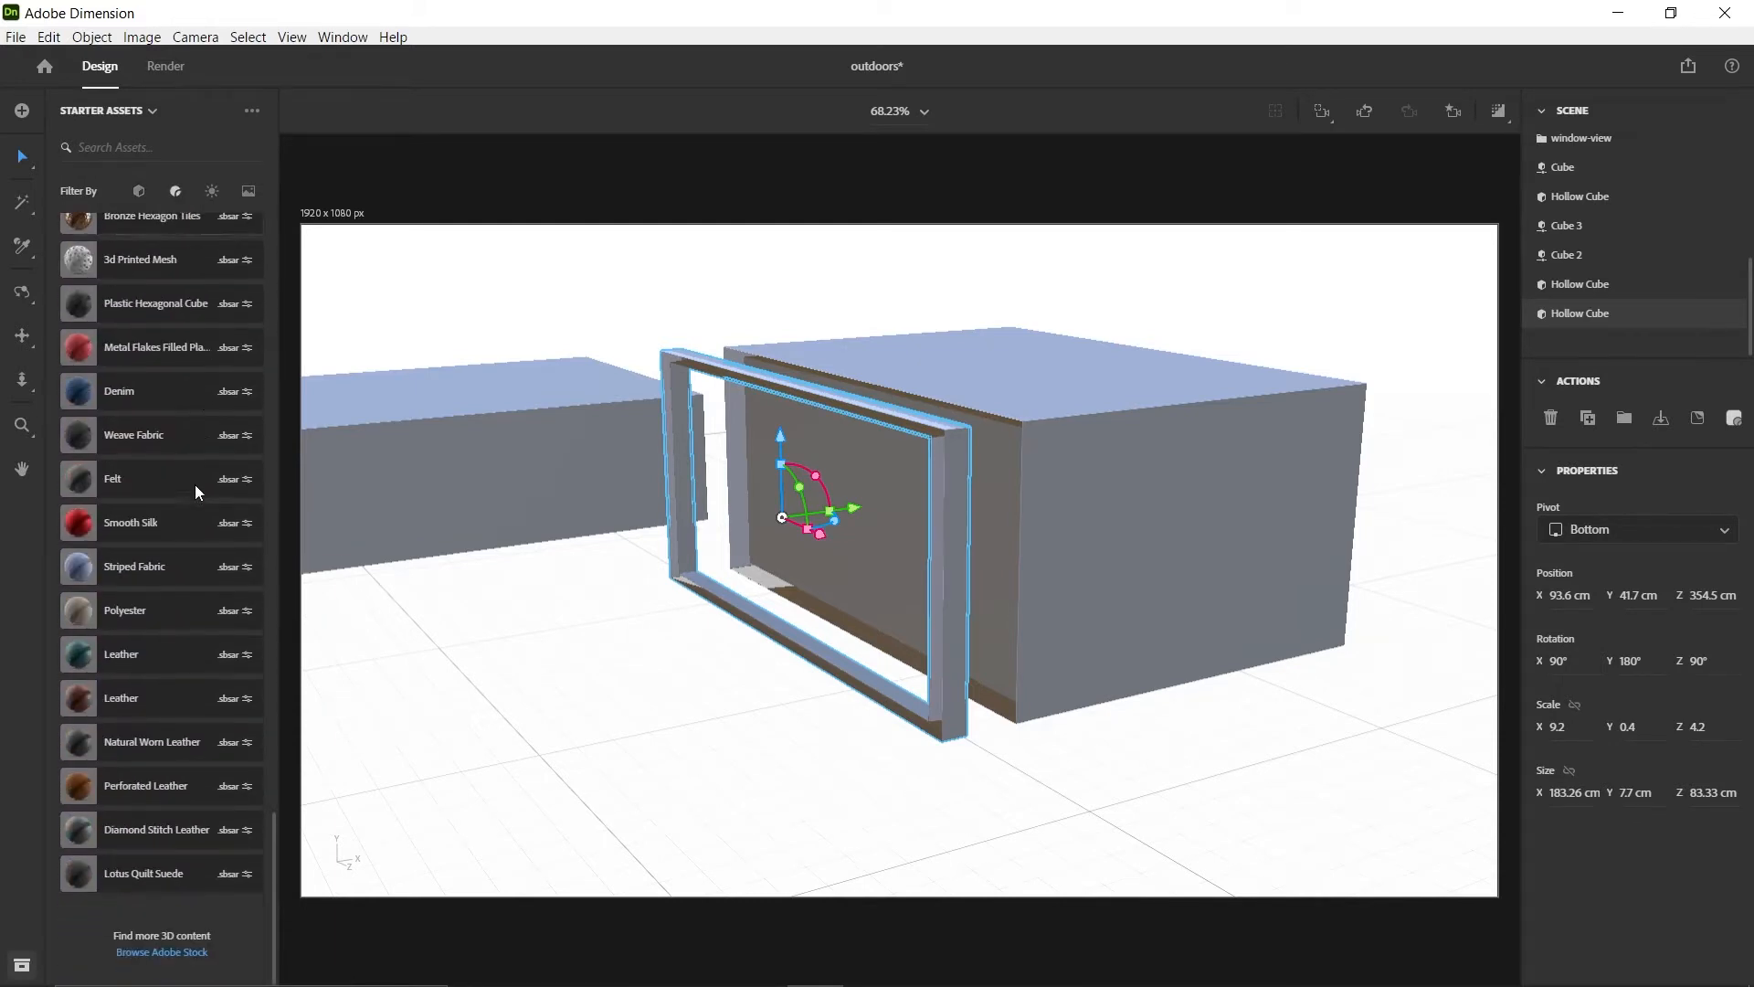
{"action": "scroll", "coordinate": [180, 497], "scroll_direction": "down", "scroll_amount": 15}
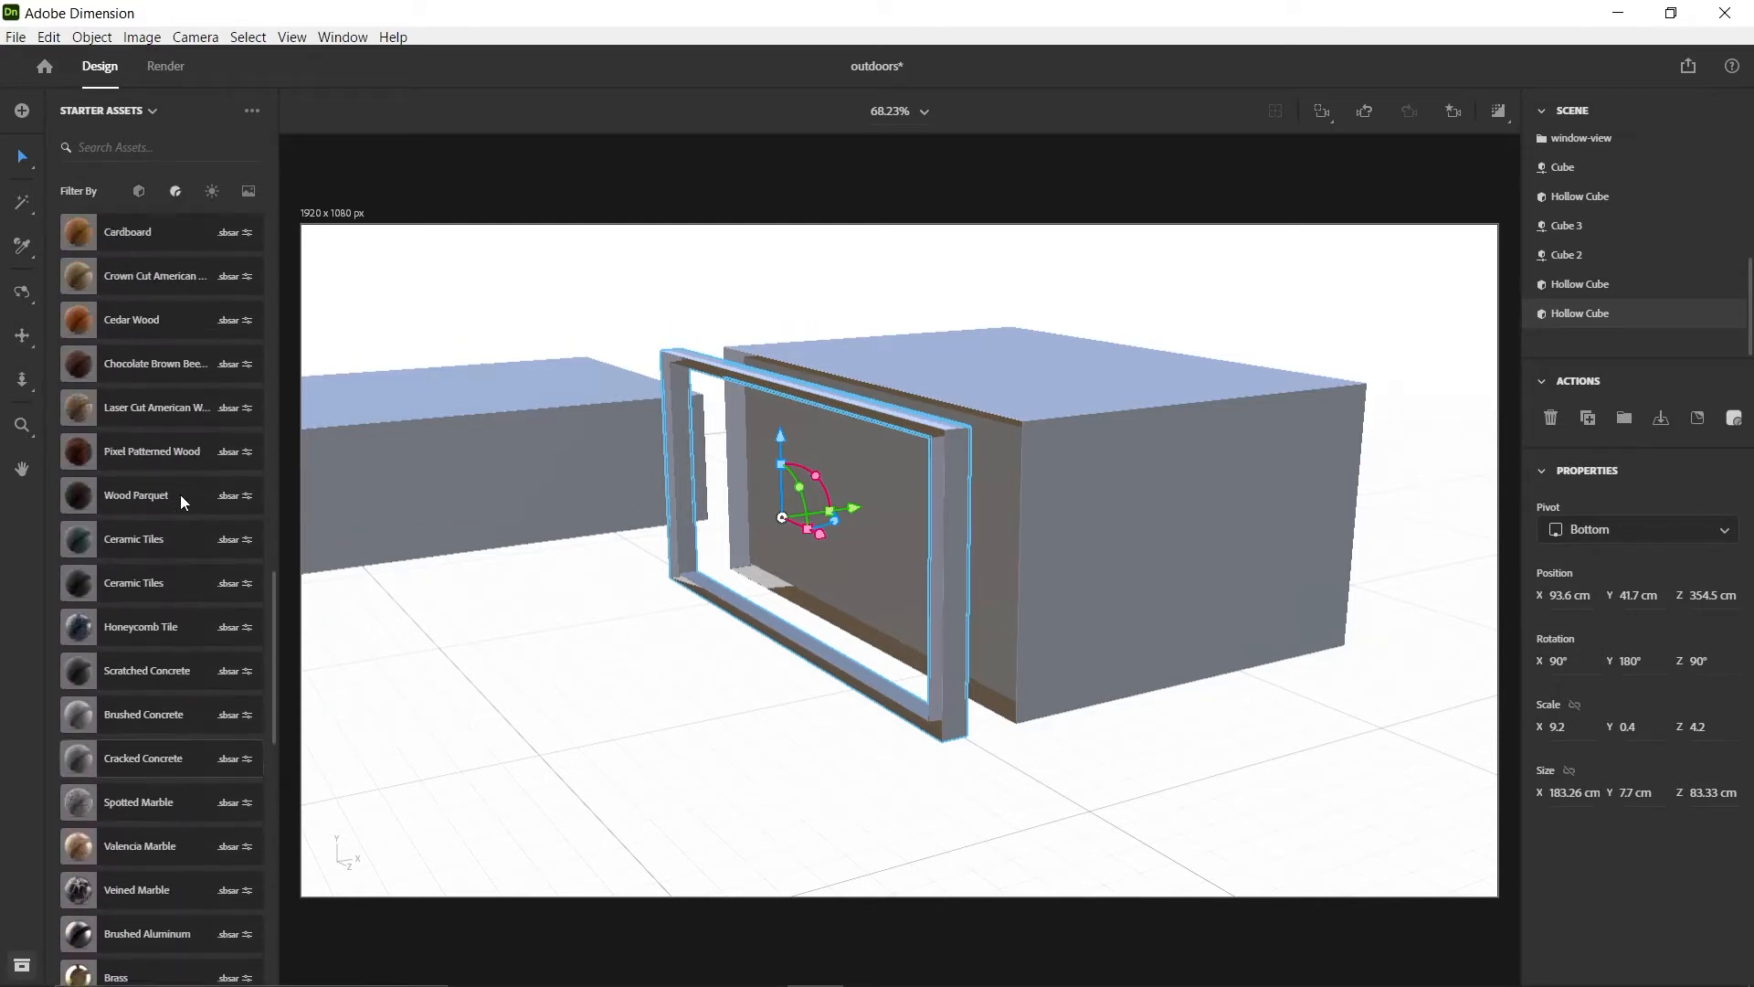
{"action": "scroll", "coordinate": [179, 495], "scroll_direction": "down", "scroll_amount": 4}
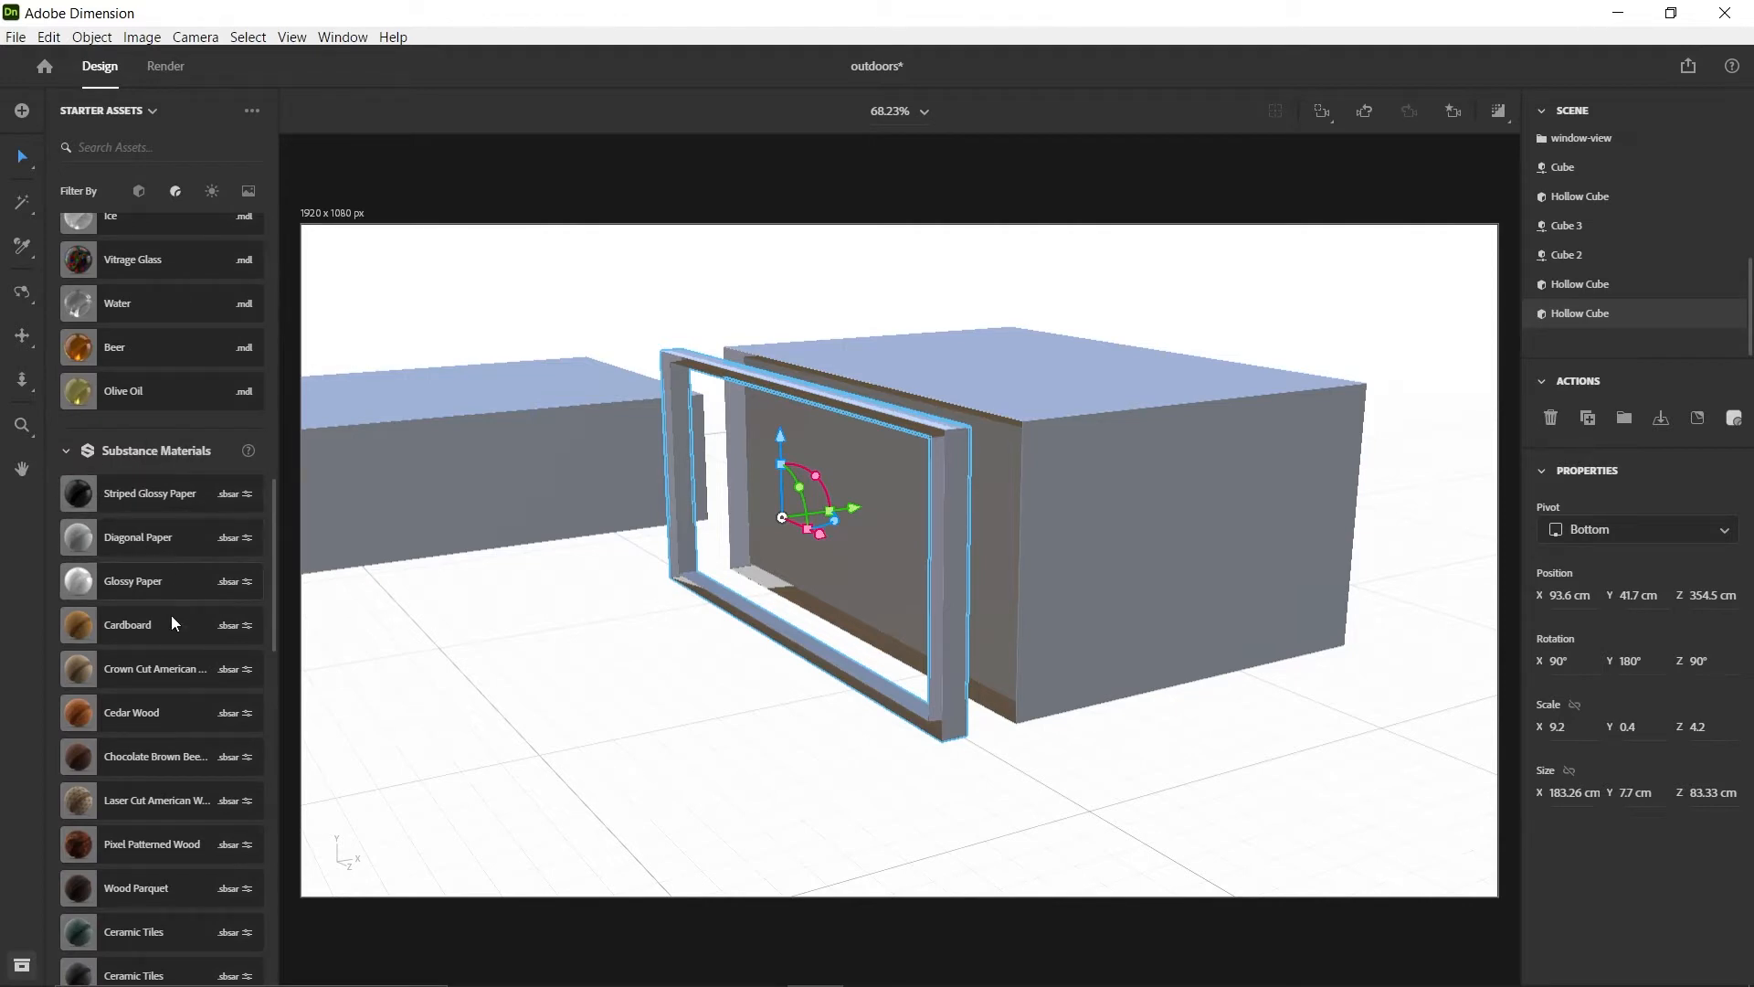
{"action": "scroll", "coordinate": [172, 619], "scroll_direction": "down", "scroll_amount": 2}
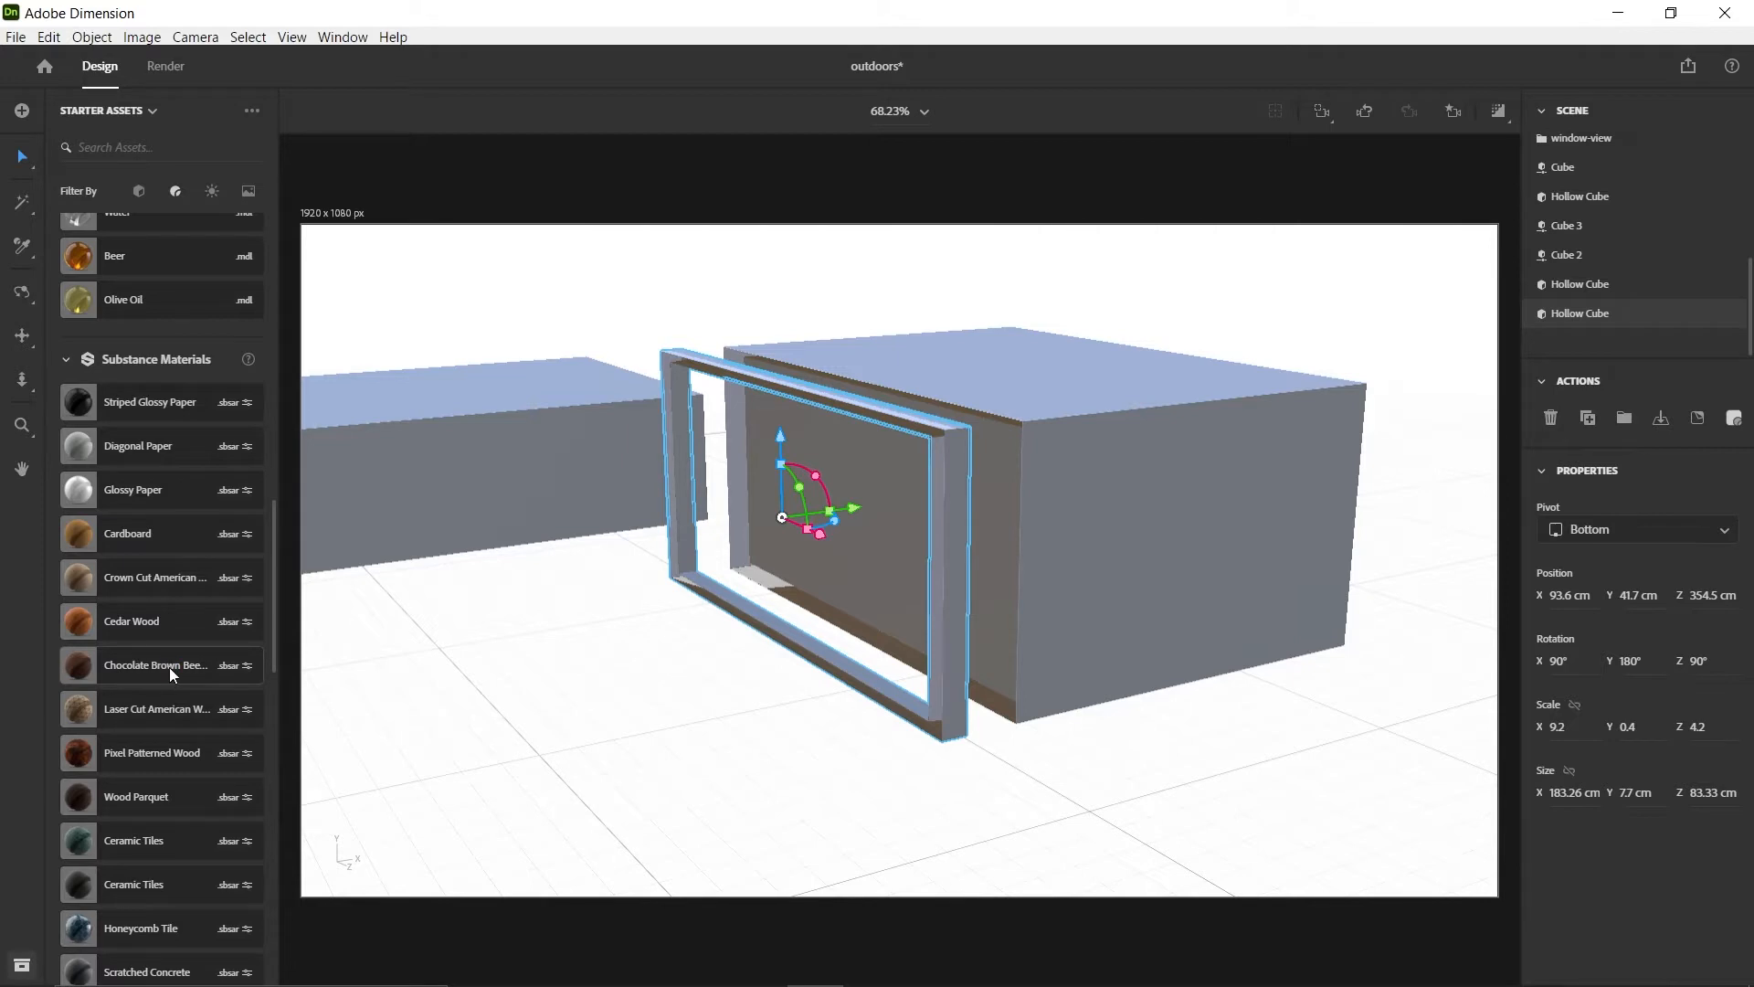
{"action": "left_click_drag", "start_coordinate": [168, 667], "coordinate": [974, 639]}
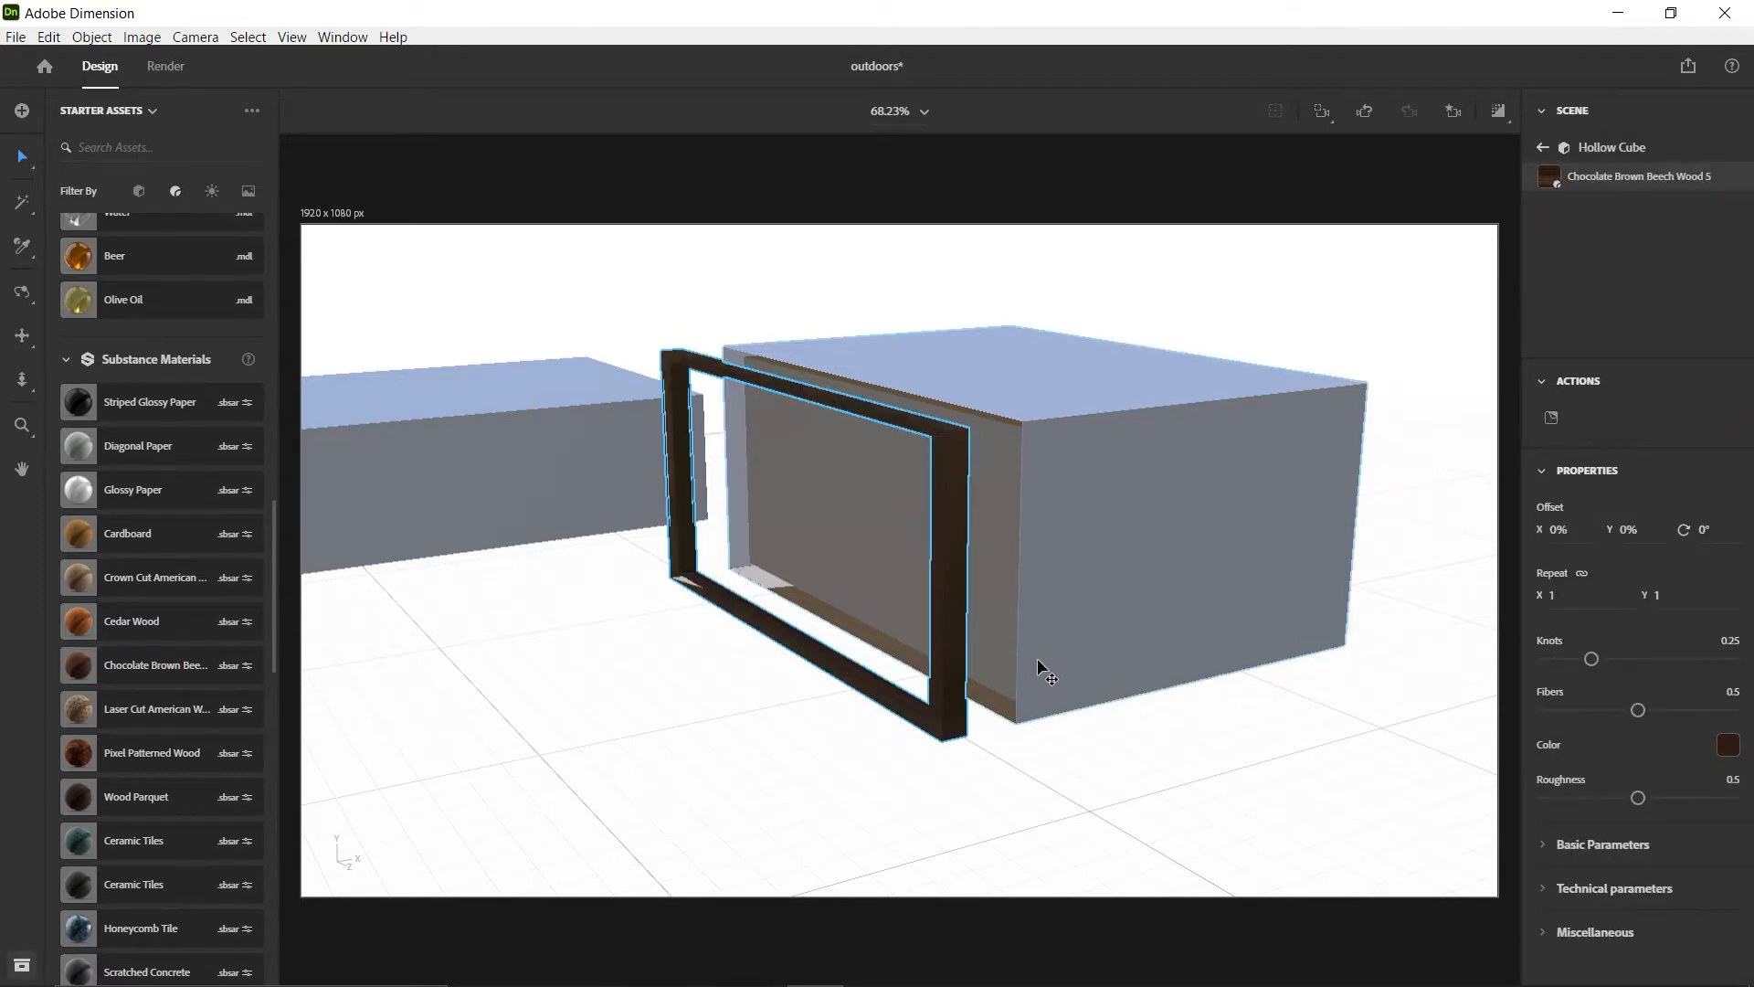
Apply the Glass material to only the room's remaining back wall face, then check it from inside and behind
{"action": "key", "text": "1"}
{"action": "left_click_drag", "start_coordinate": [1092, 606], "coordinate": [1070, 548]}
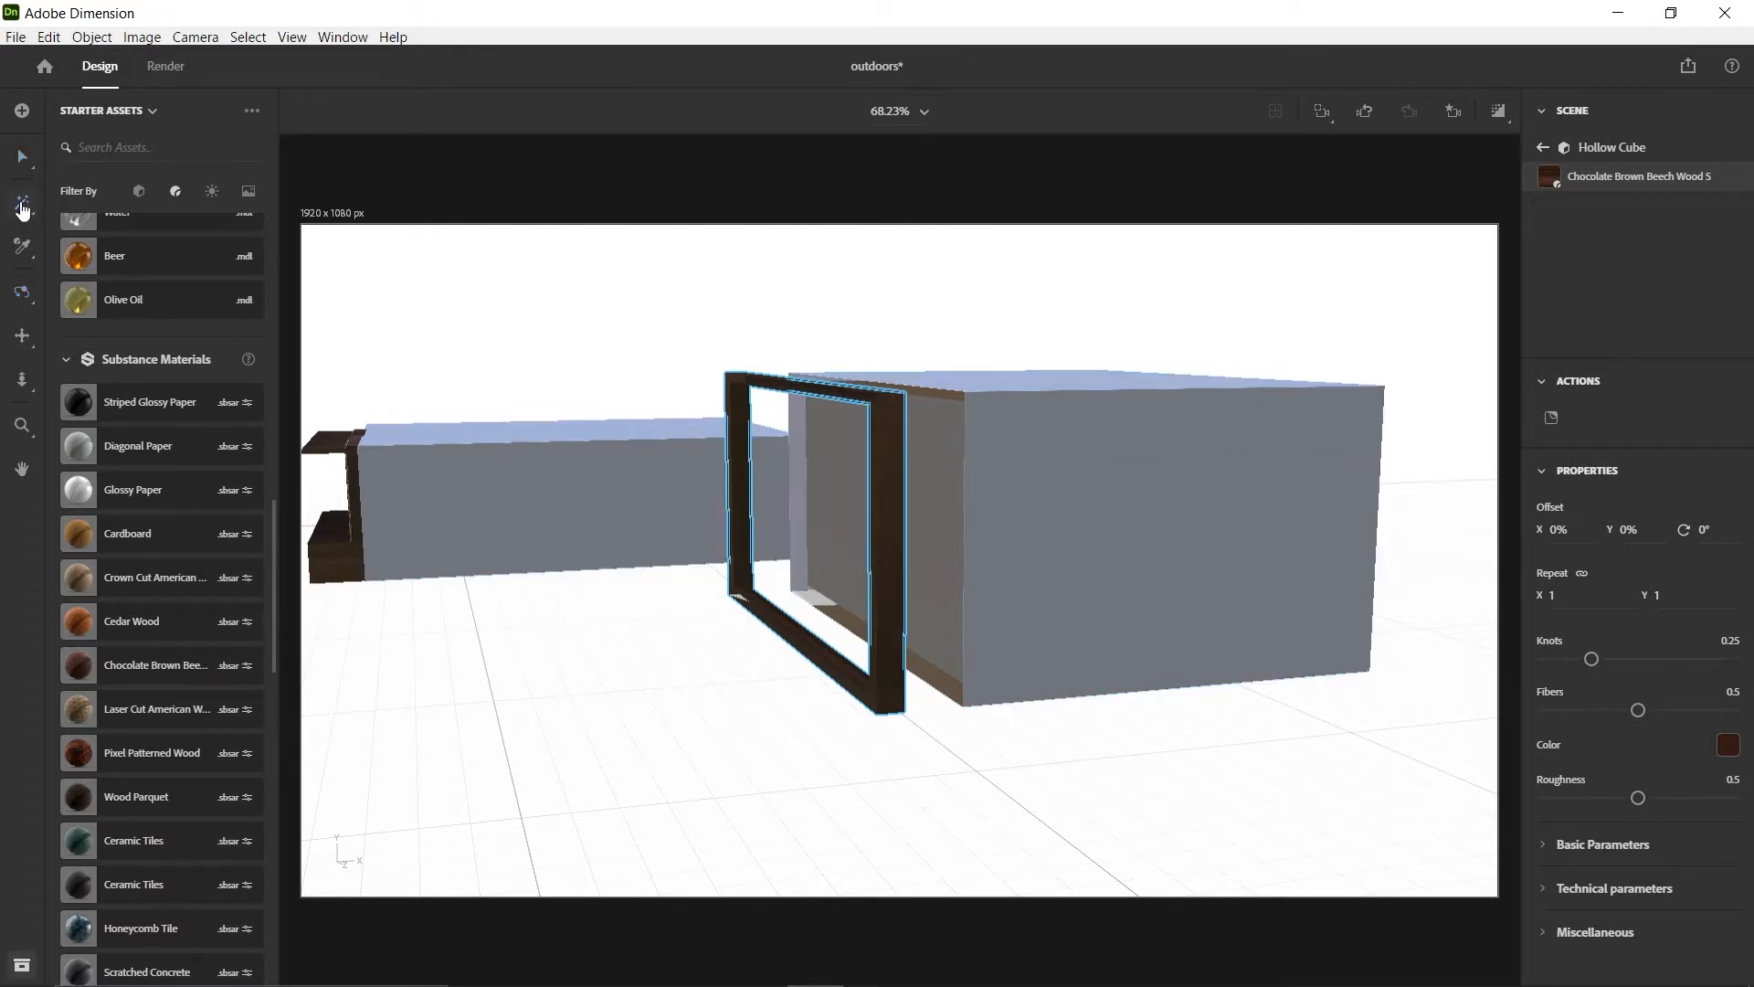
{"action": "left_click", "coordinate": [23, 207]}
{"action": "left_click", "coordinate": [848, 481]}
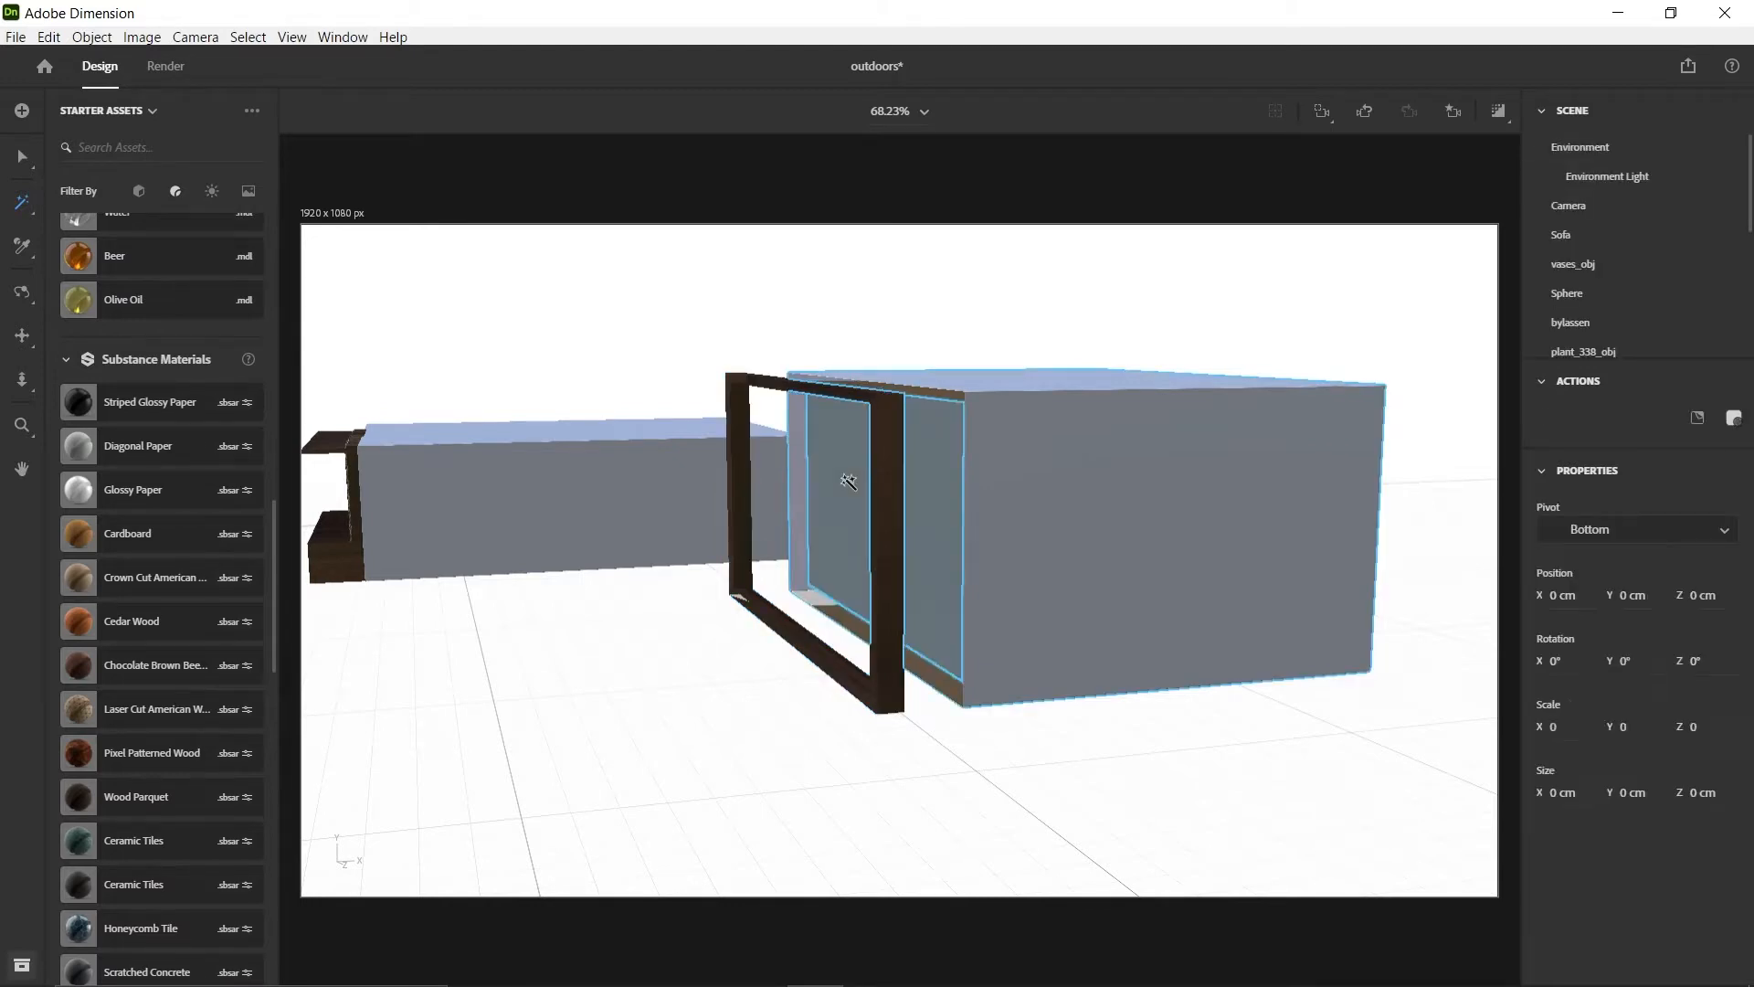
{"action": "scroll", "coordinate": [128, 359], "scroll_direction": "up", "scroll_amount": 15}
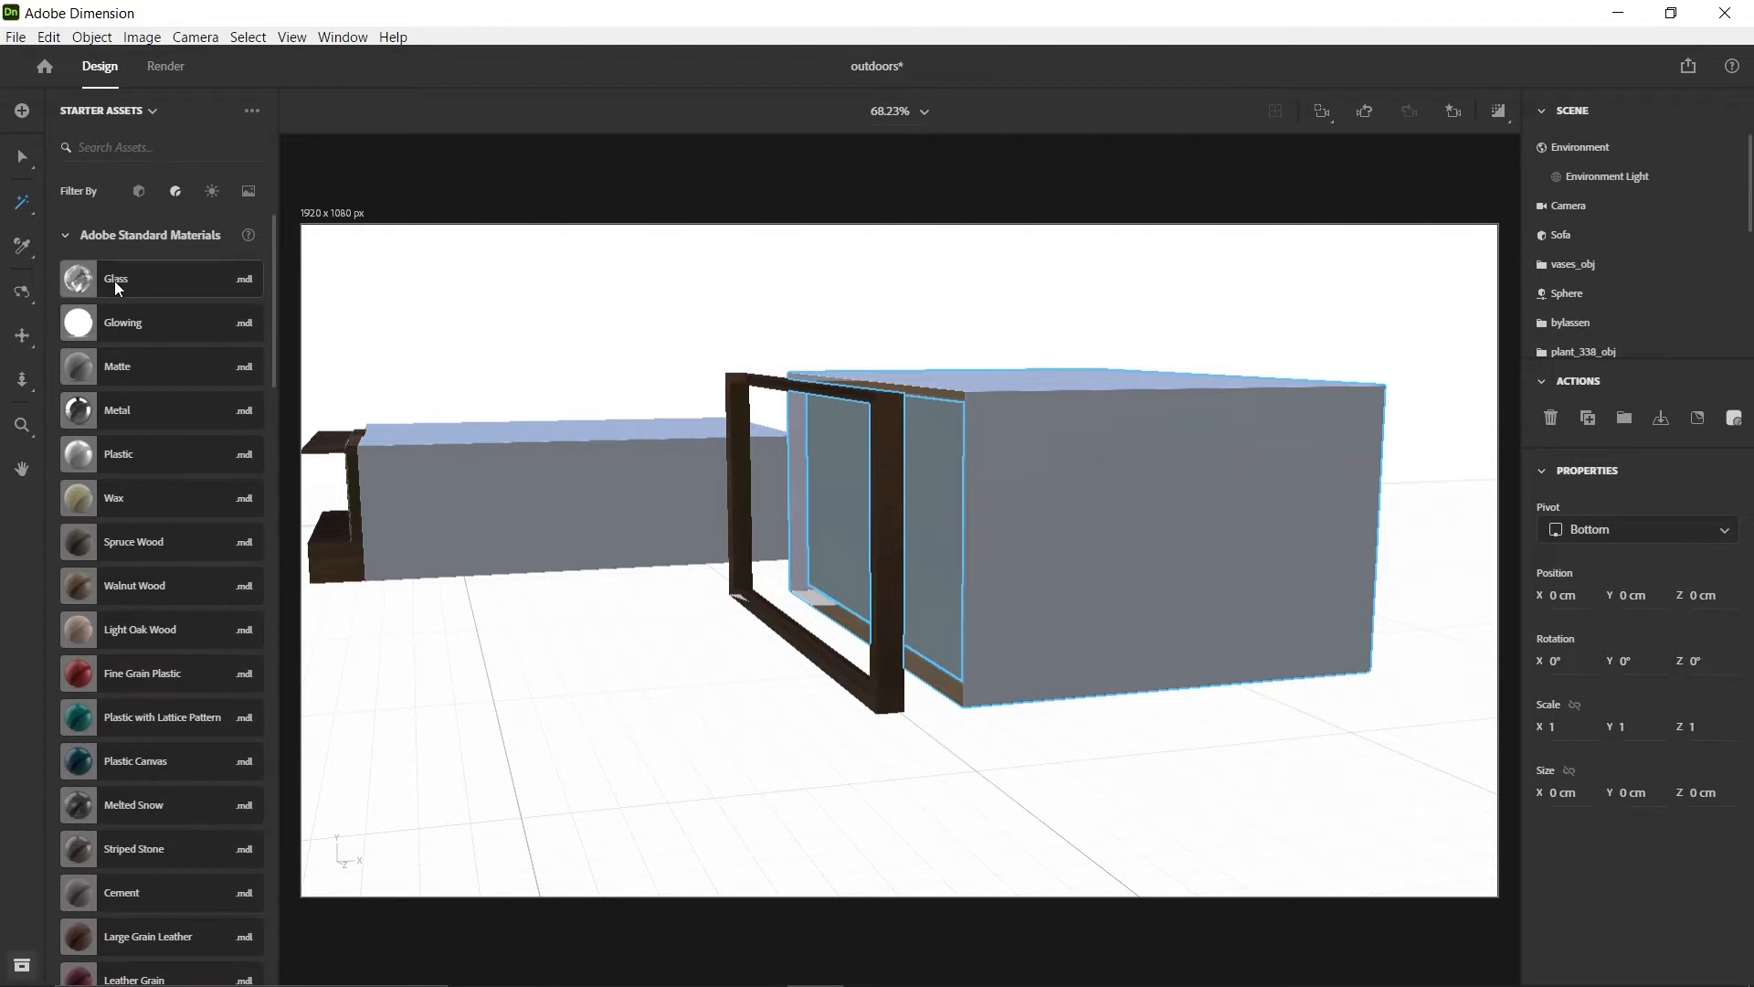
{"action": "left_click_drag", "start_coordinate": [113, 281], "coordinate": [380, 549]}
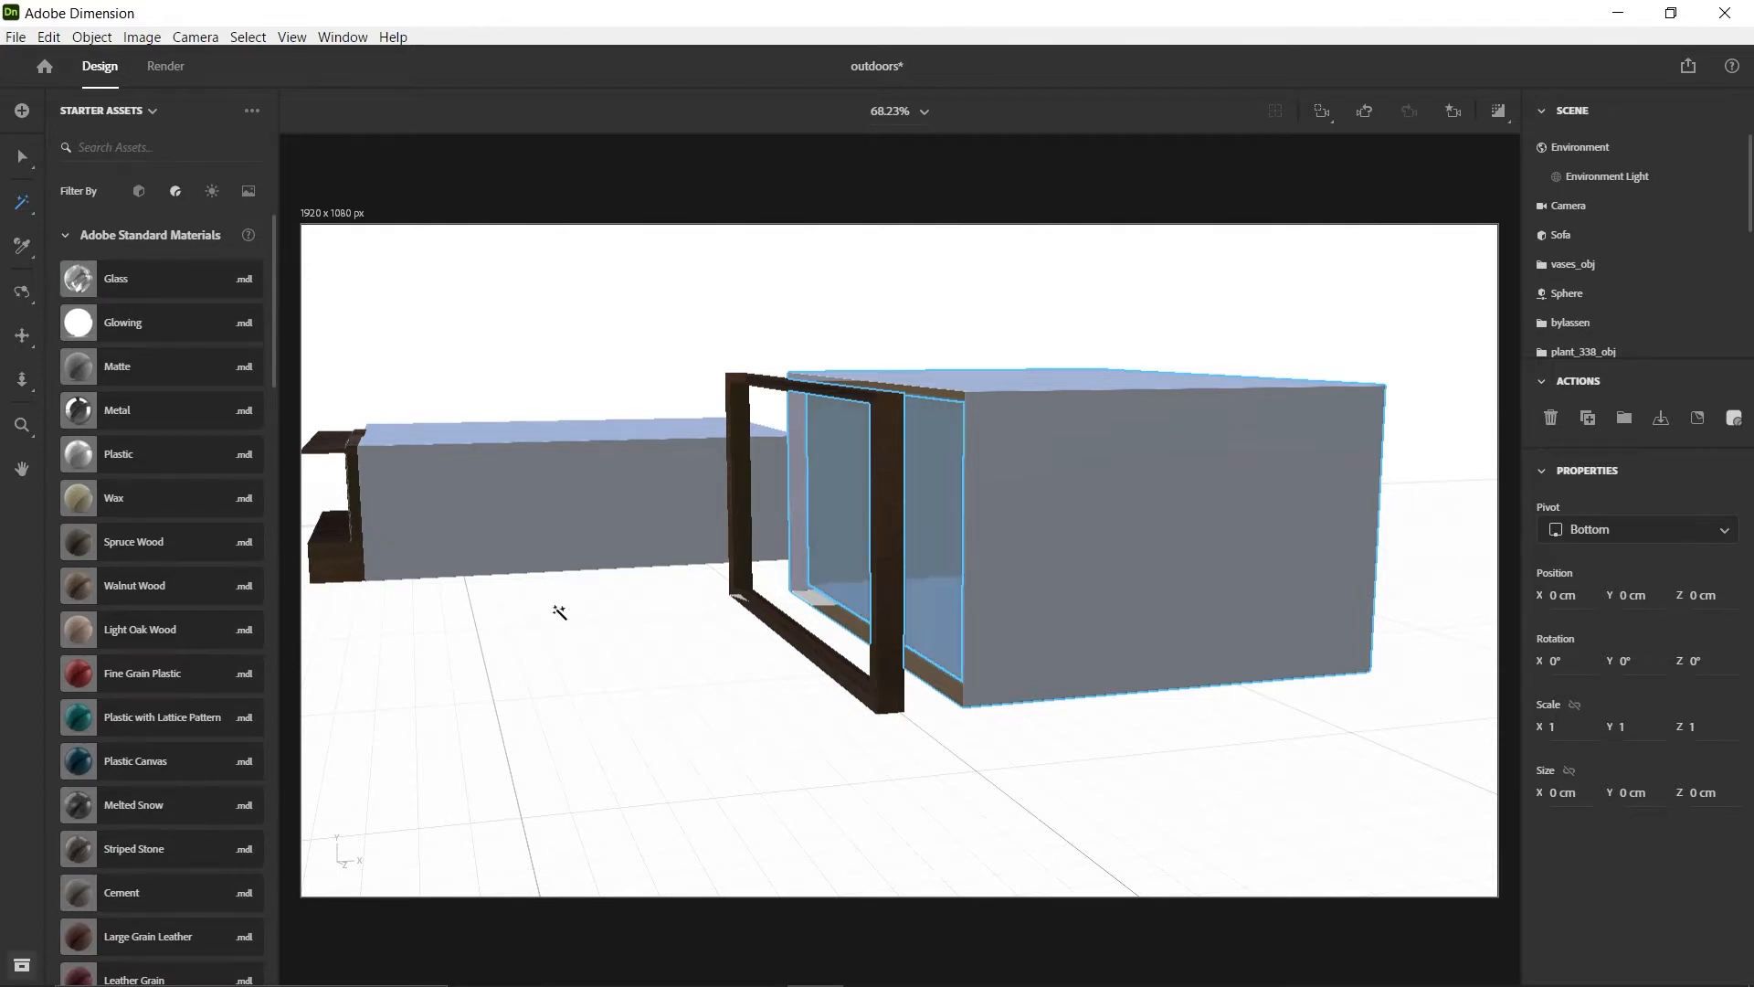
{"action": "key", "text": "1"}
{"action": "left_click_drag", "start_coordinate": [1374, 550], "coordinate": [1014, 513]}
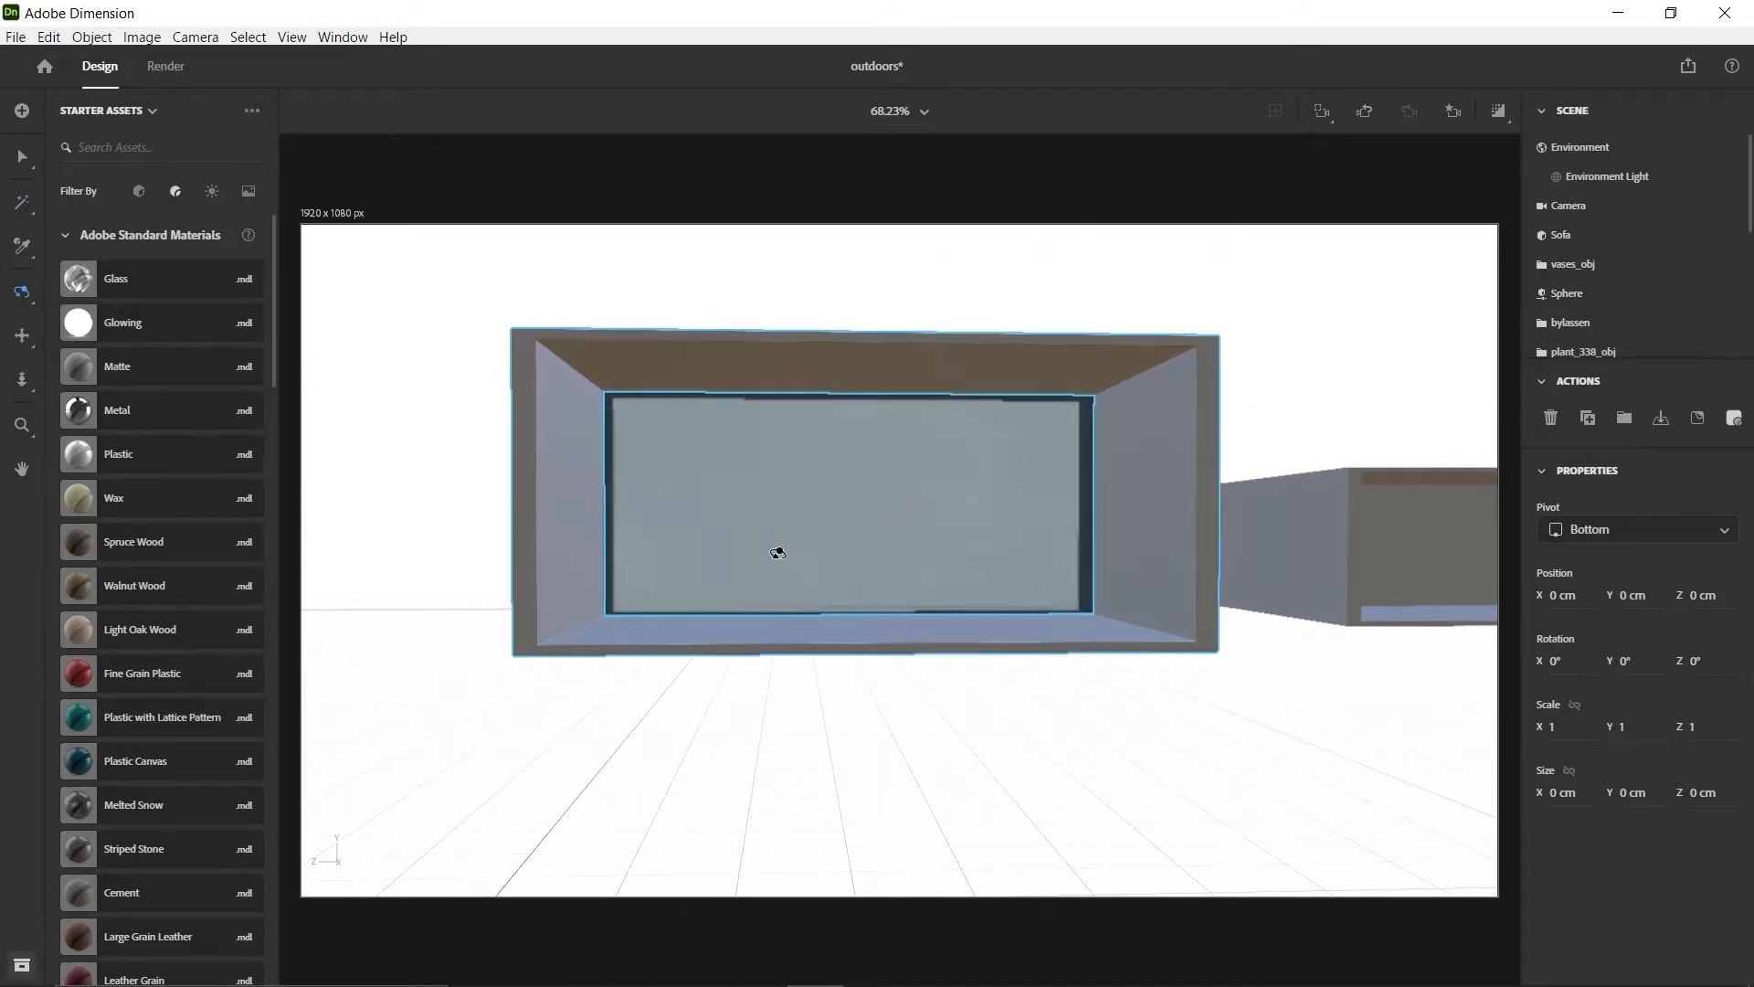
{"action": "left_click_drag", "start_coordinate": [573, 589], "coordinate": [1057, 557]}
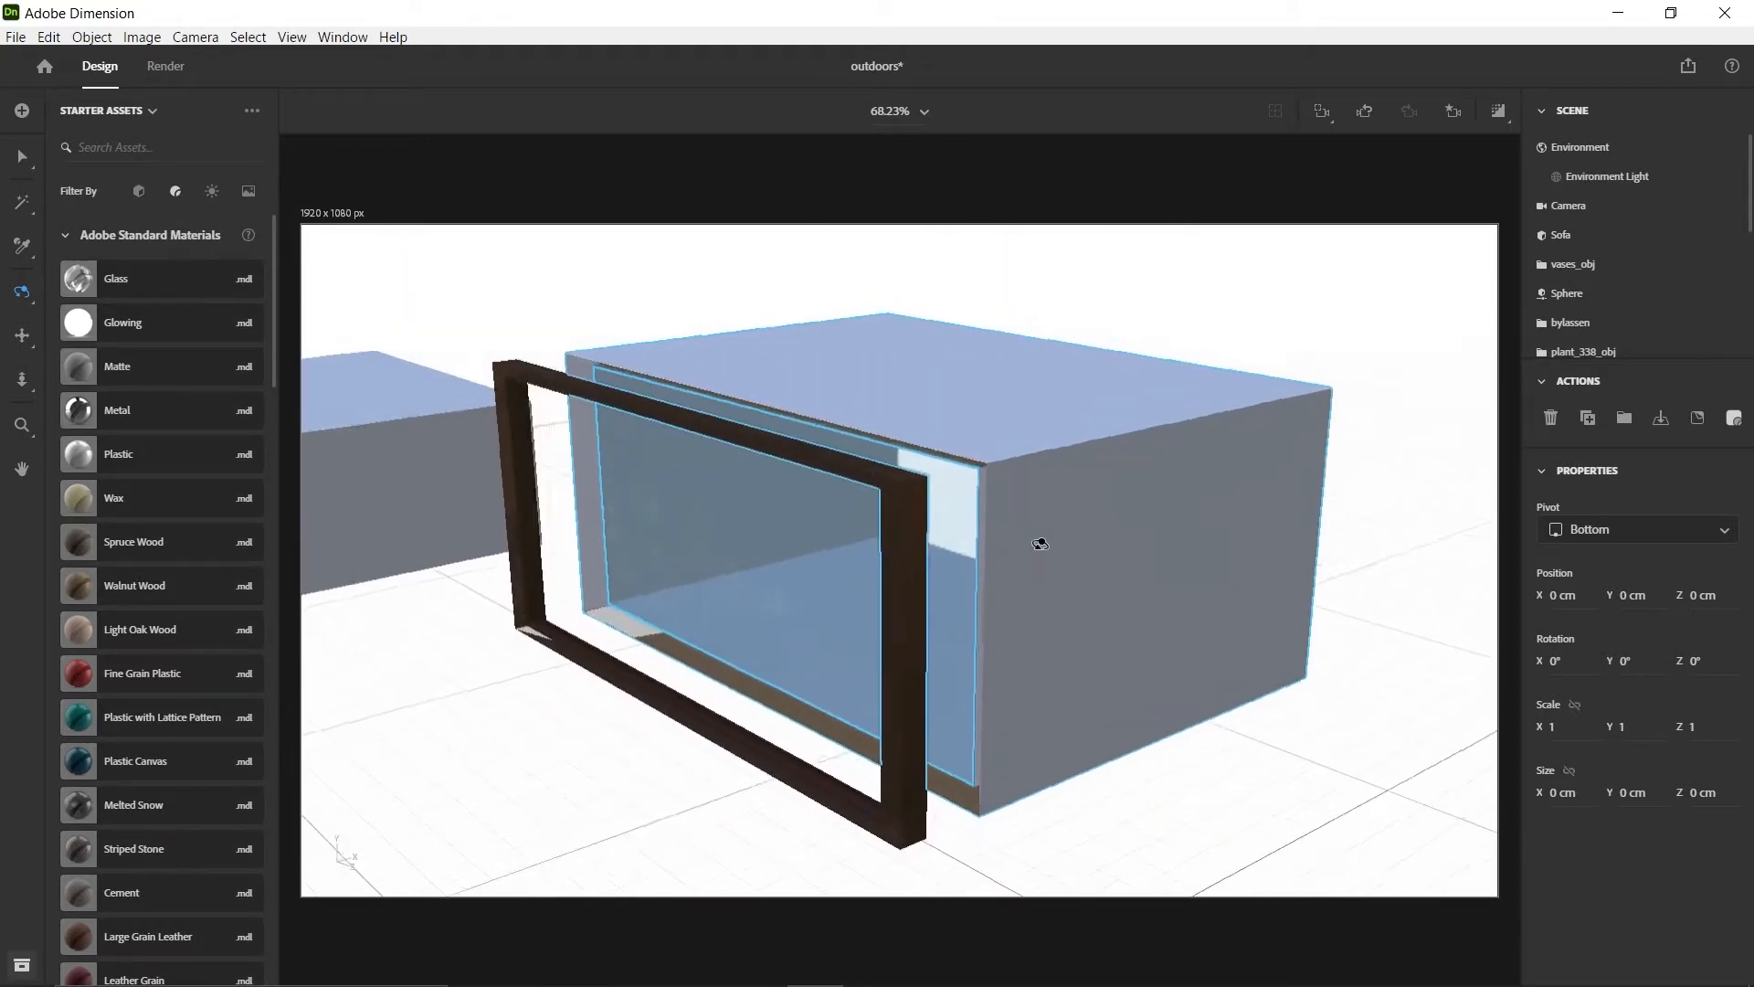
Move the wooden window frame onto the room's open back side, to about X 115.4 cm
{"action": "key", "text": "v"}
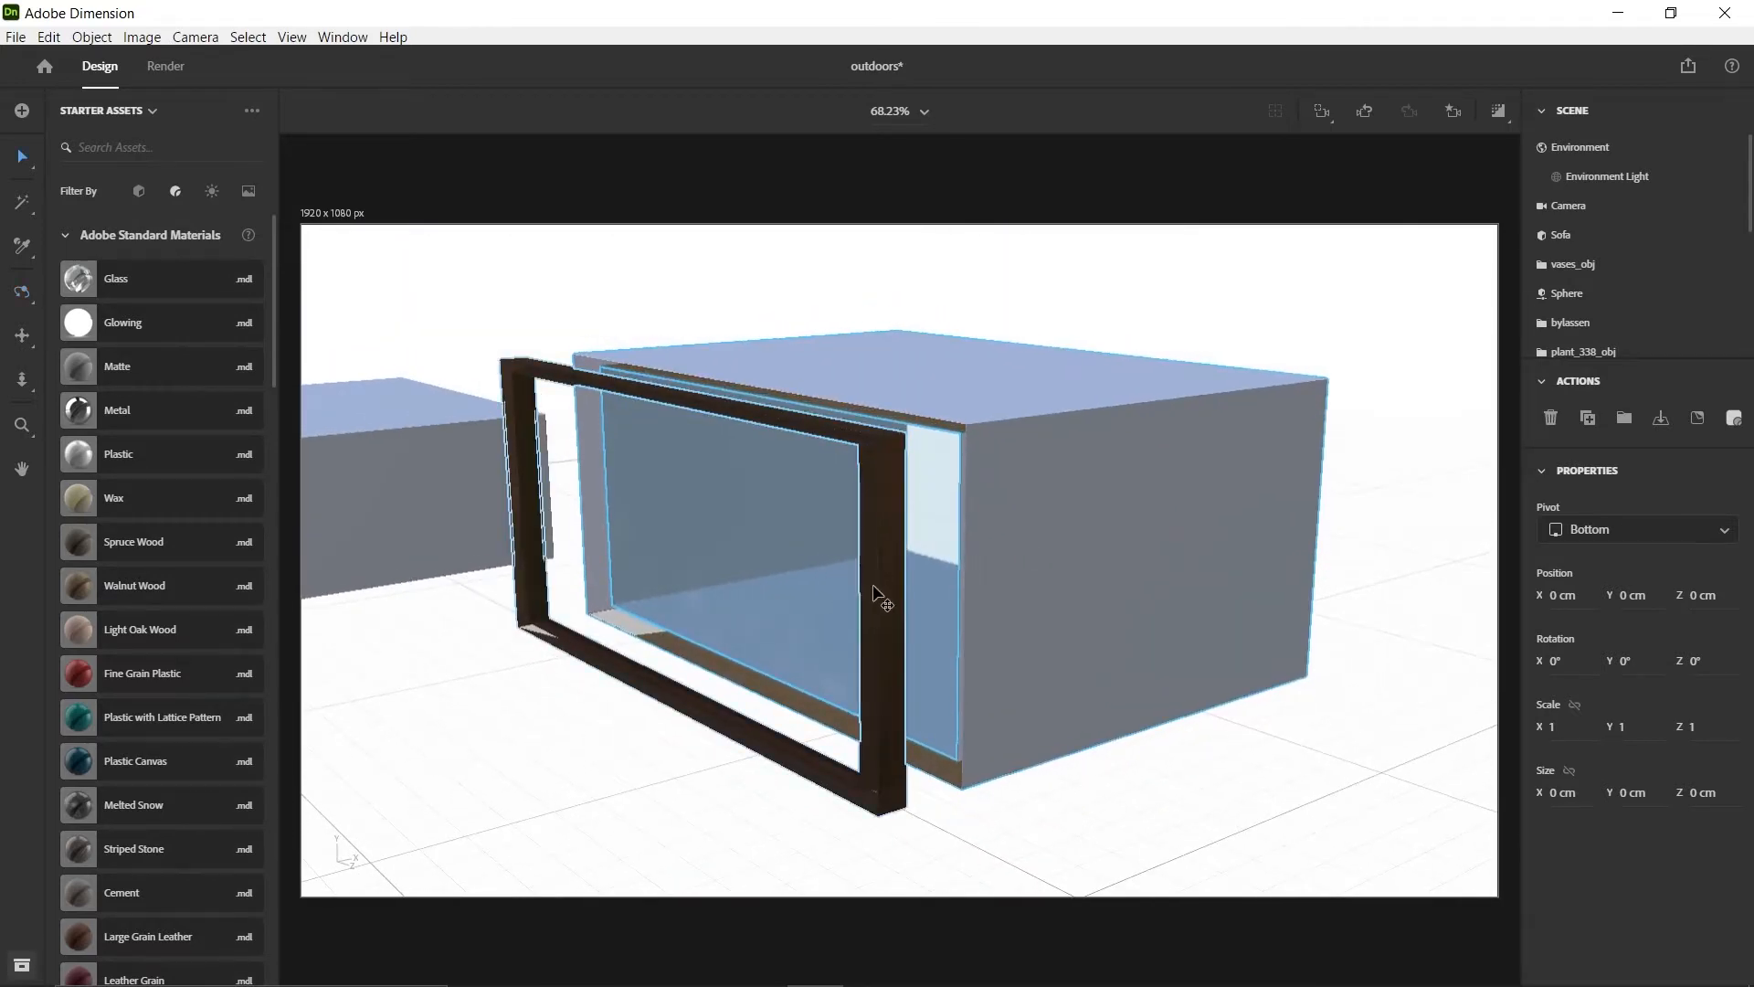
{"action": "left_click", "coordinate": [882, 593]}
{"action": "left_click_drag", "start_coordinate": [726, 539], "coordinate": [795, 532]}
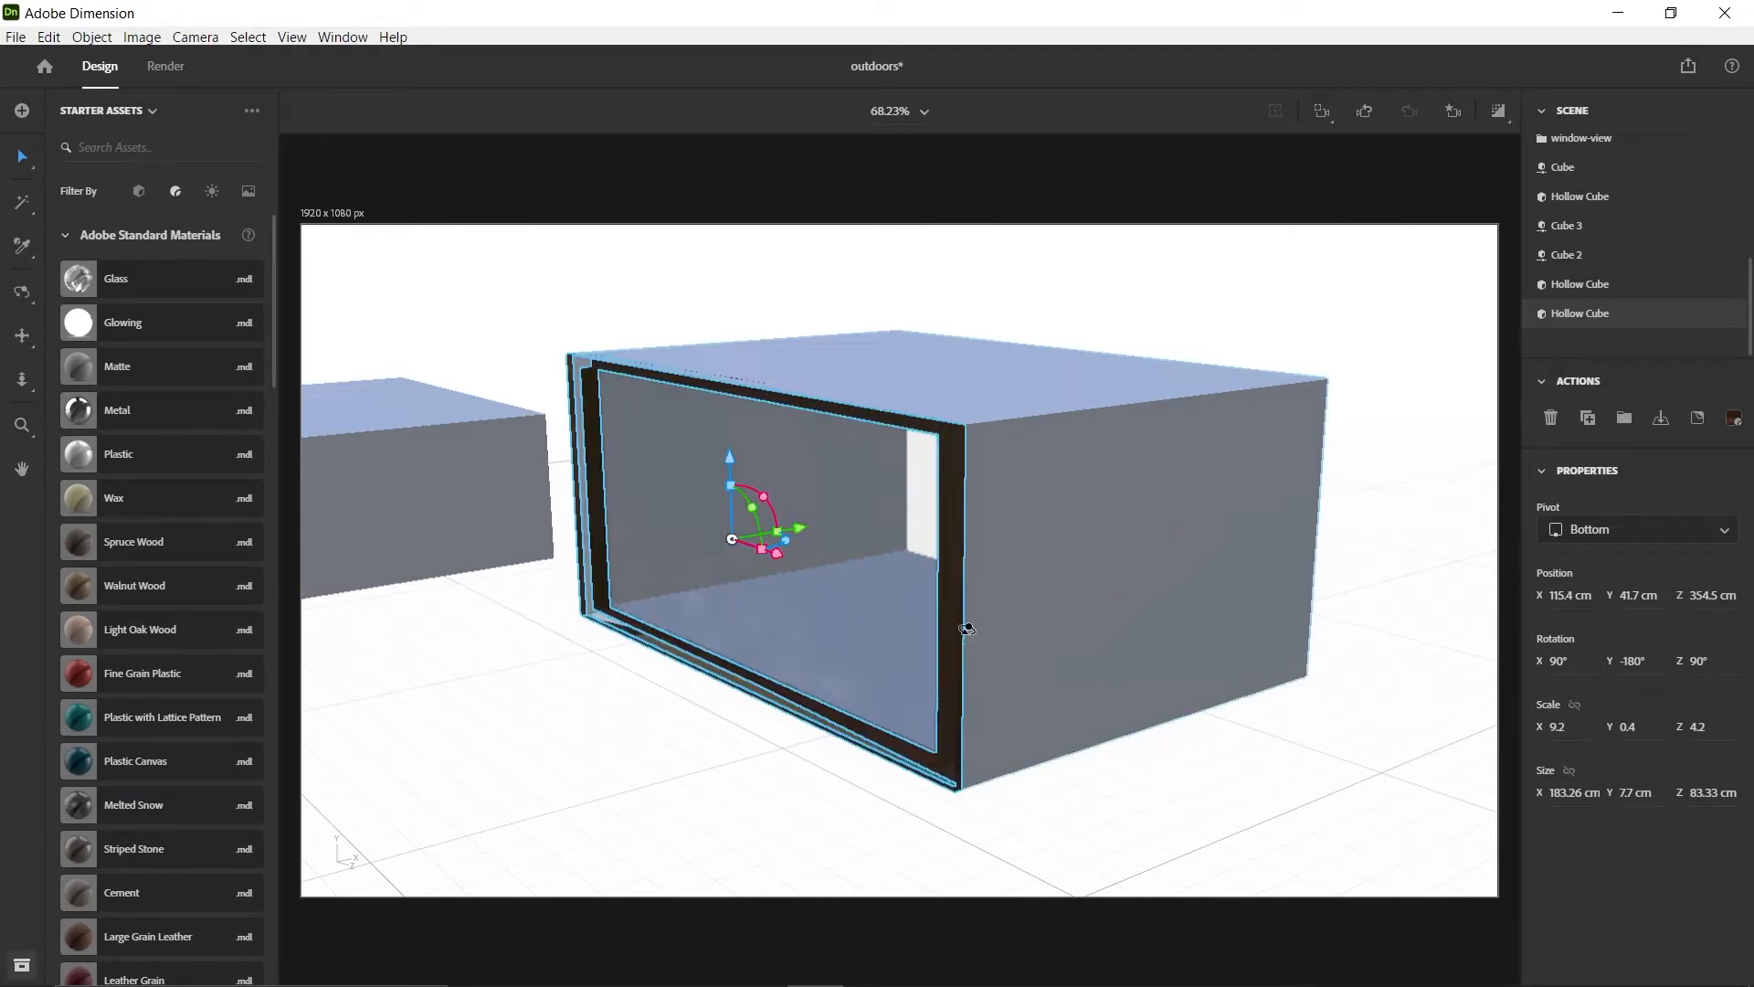
Examine how the wooden frame fits the glass back wall from inside the room and from behind
{"action": "key", "text": "1"}
{"action": "left_click_drag", "start_coordinate": [1358, 485], "coordinate": [1021, 564]}
{"action": "scroll", "coordinate": [945, 613], "scroll_direction": "up", "scroll_amount": 3}
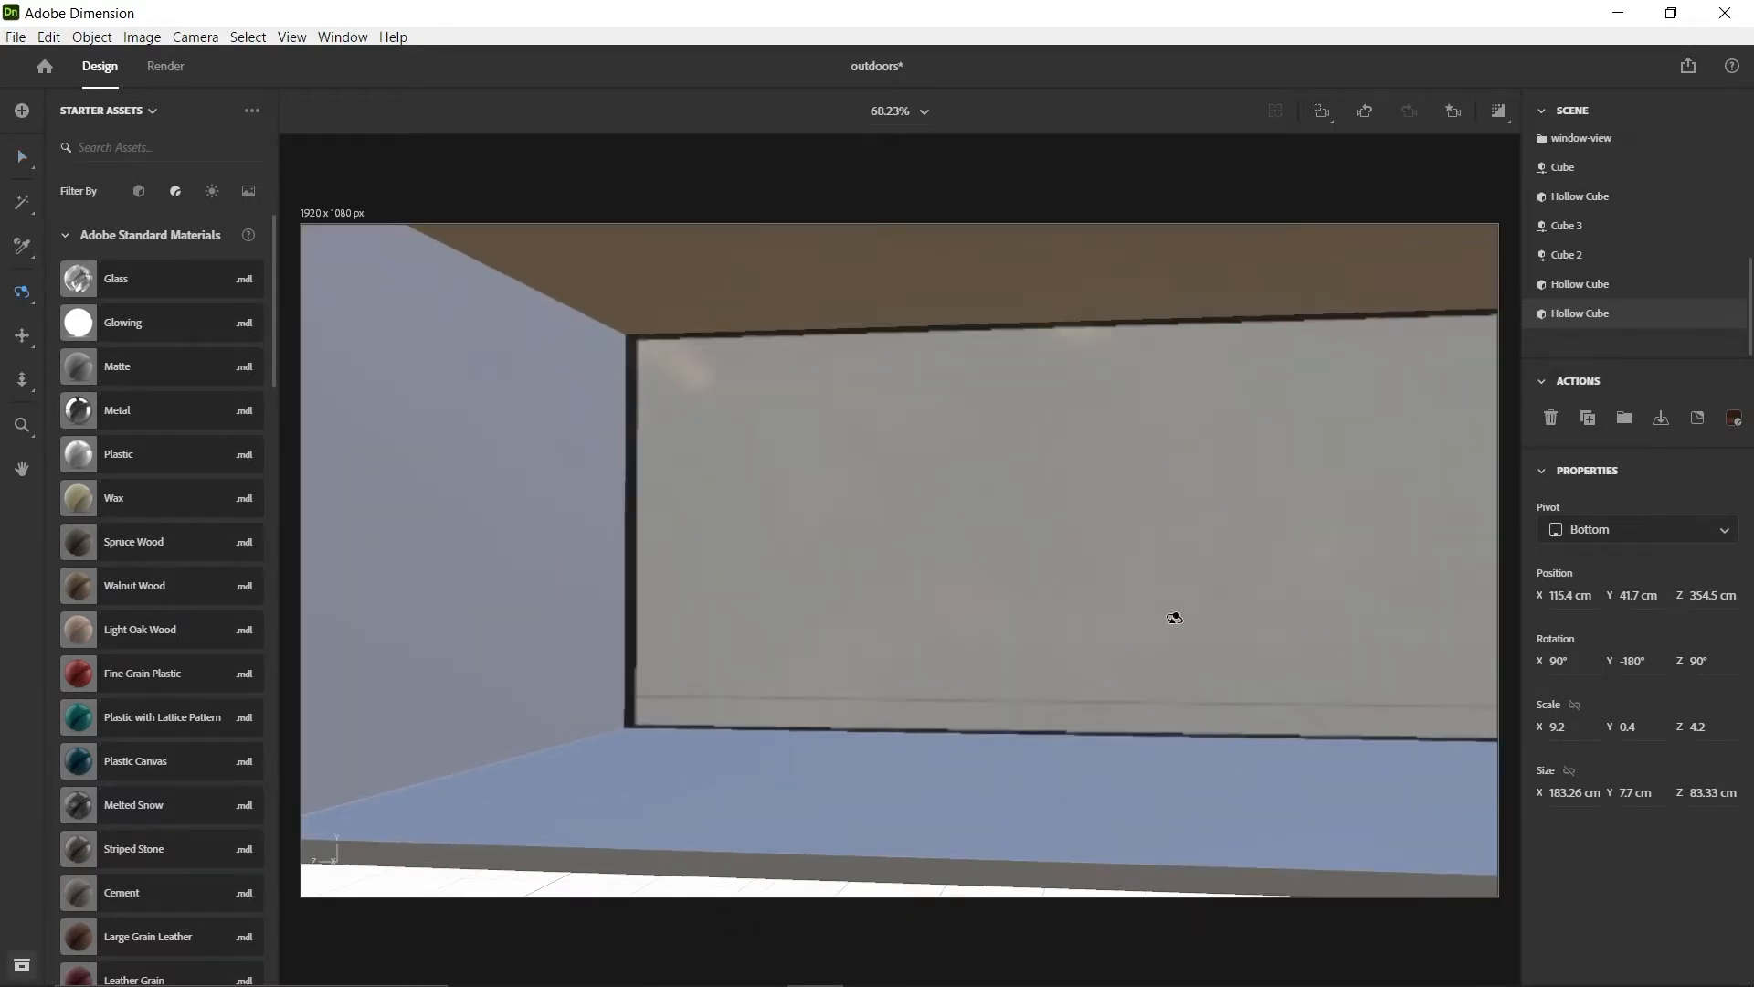
{"action": "left_click_drag", "start_coordinate": [1205, 588], "coordinate": [1099, 639]}
{"action": "scroll", "coordinate": [654, 563], "scroll_direction": "down", "scroll_amount": 5}
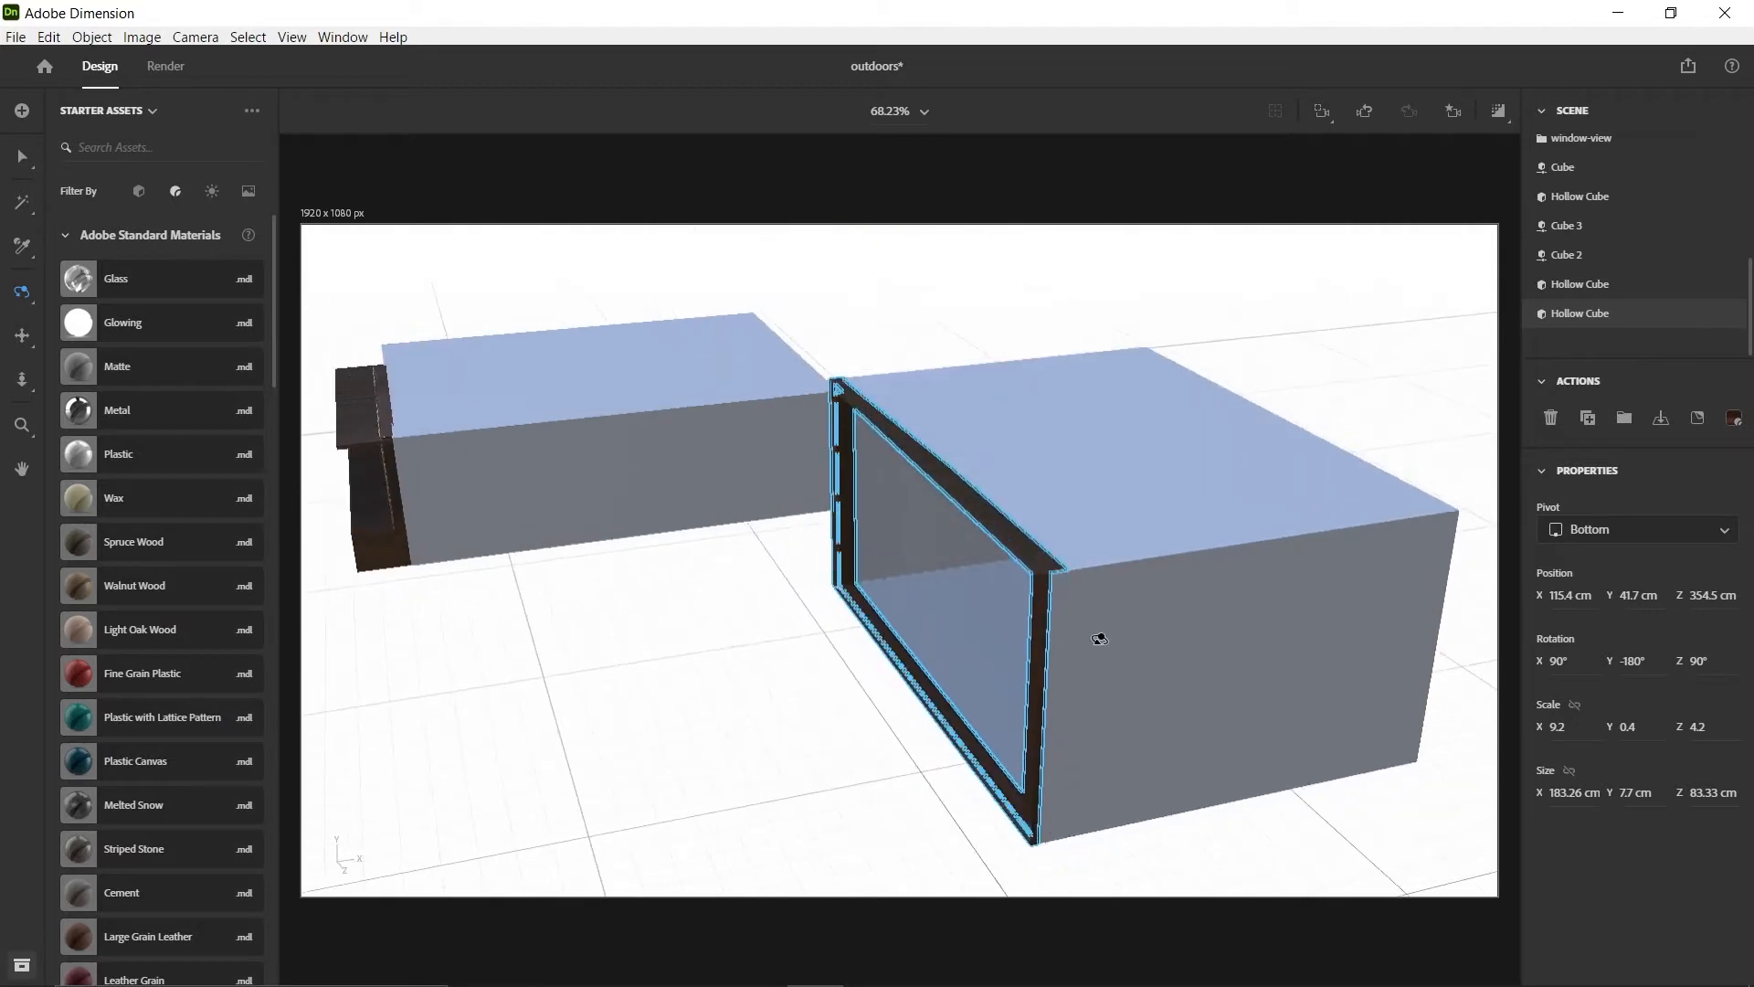
{"action": "middle_click_drag", "start_coordinate": [1108, 611], "coordinate": [1084, 576]}
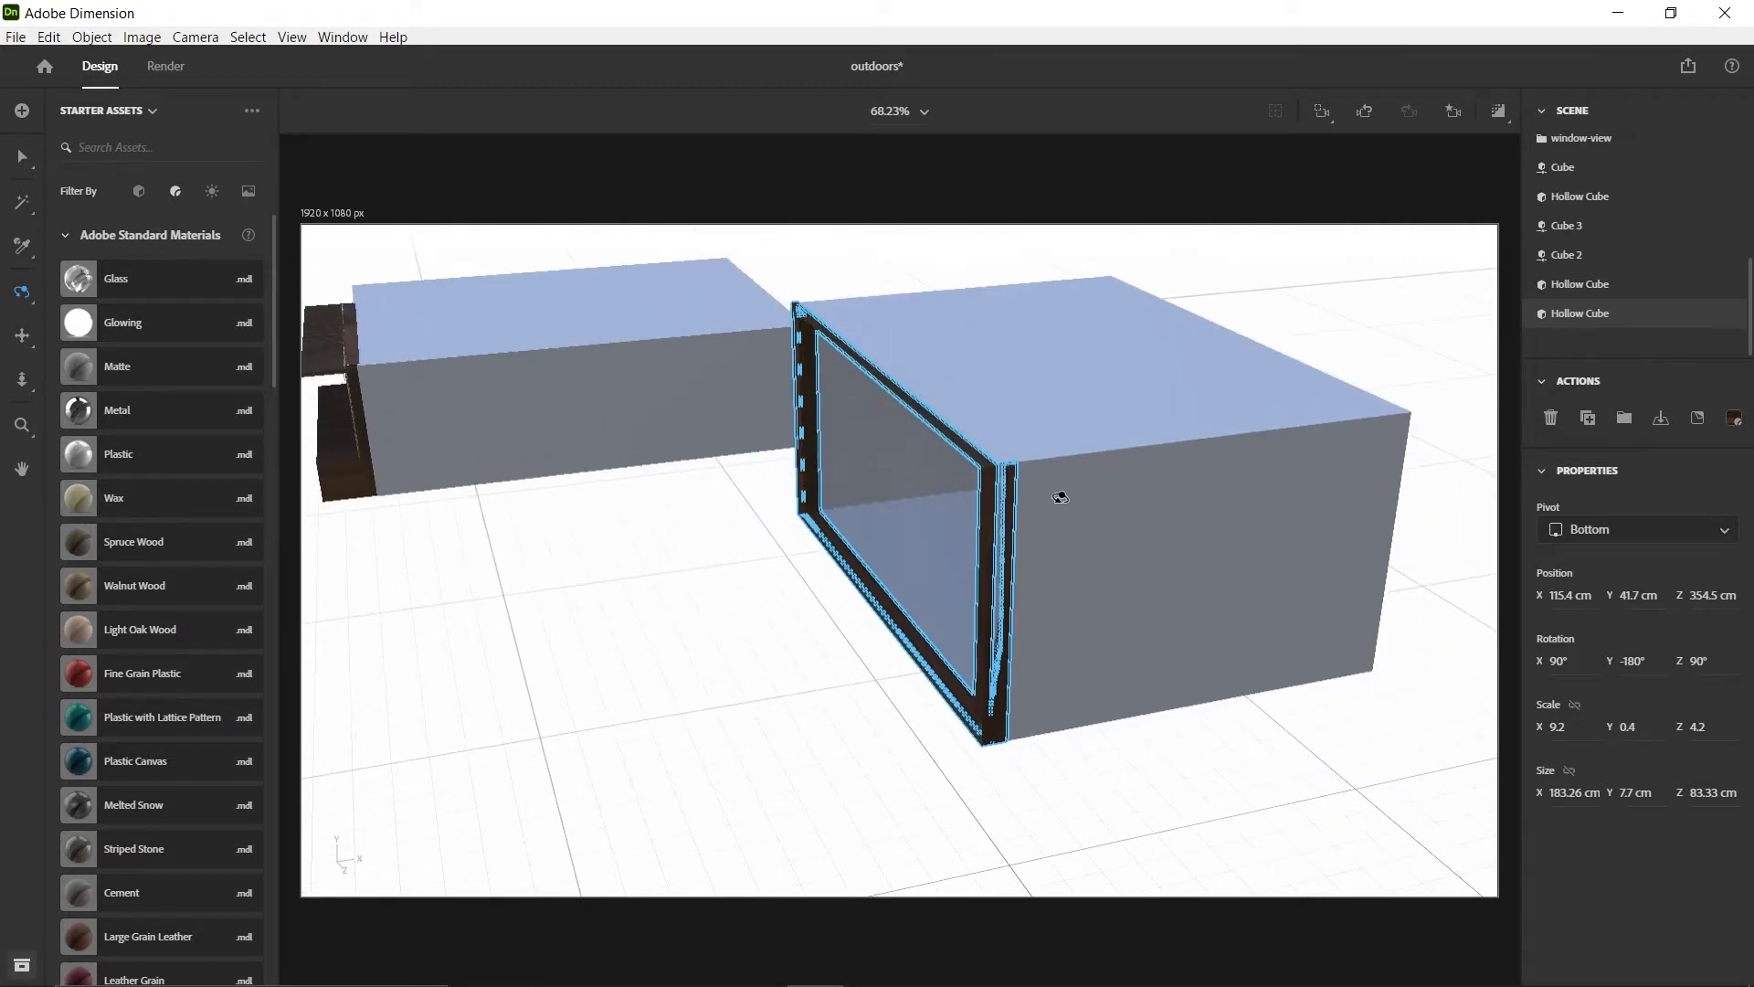
{"action": "left_click_drag", "start_coordinate": [439, 469], "coordinate": [459, 418]}
{"action": "left_click_drag", "start_coordinate": [1384, 441], "coordinate": [1133, 440]}
{"action": "middle_click_drag", "start_coordinate": [1339, 511], "coordinate": [1192, 535]}
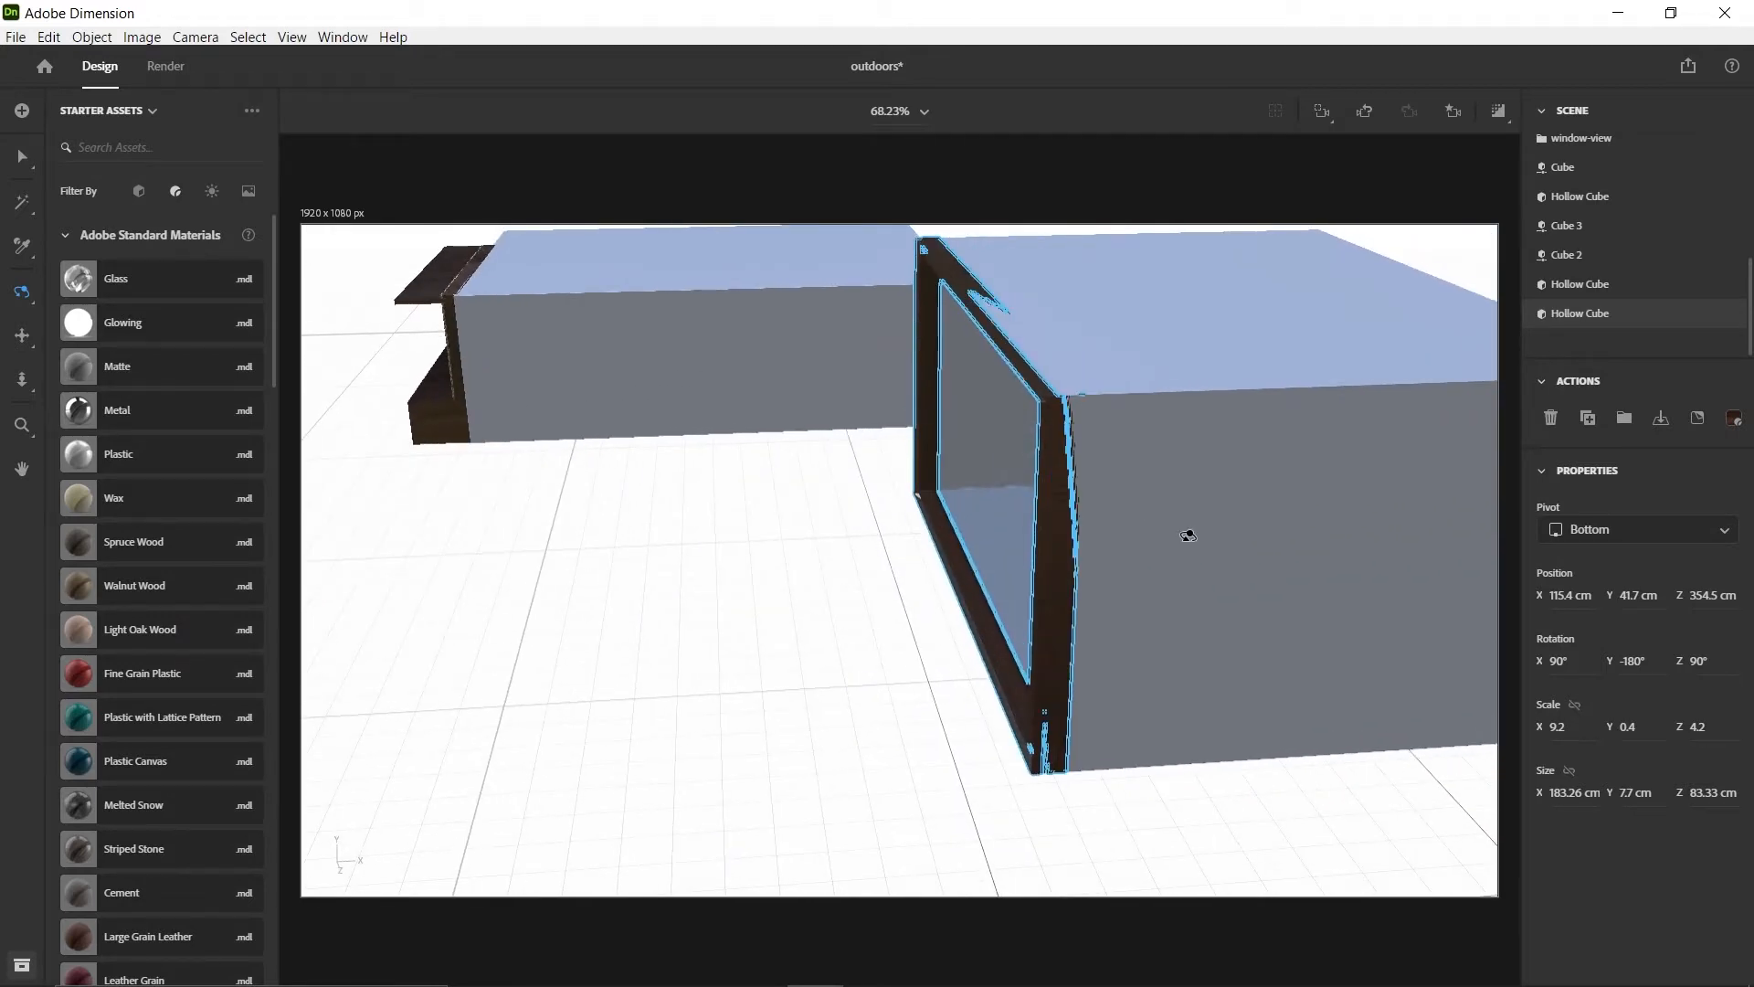
Add a basic Cube to the empty ground behind the room, at about X 18.4 cm and Z 373.2 cm
{"action": "key", "text": "v"}
{"action": "left_click", "coordinate": [138, 193]}
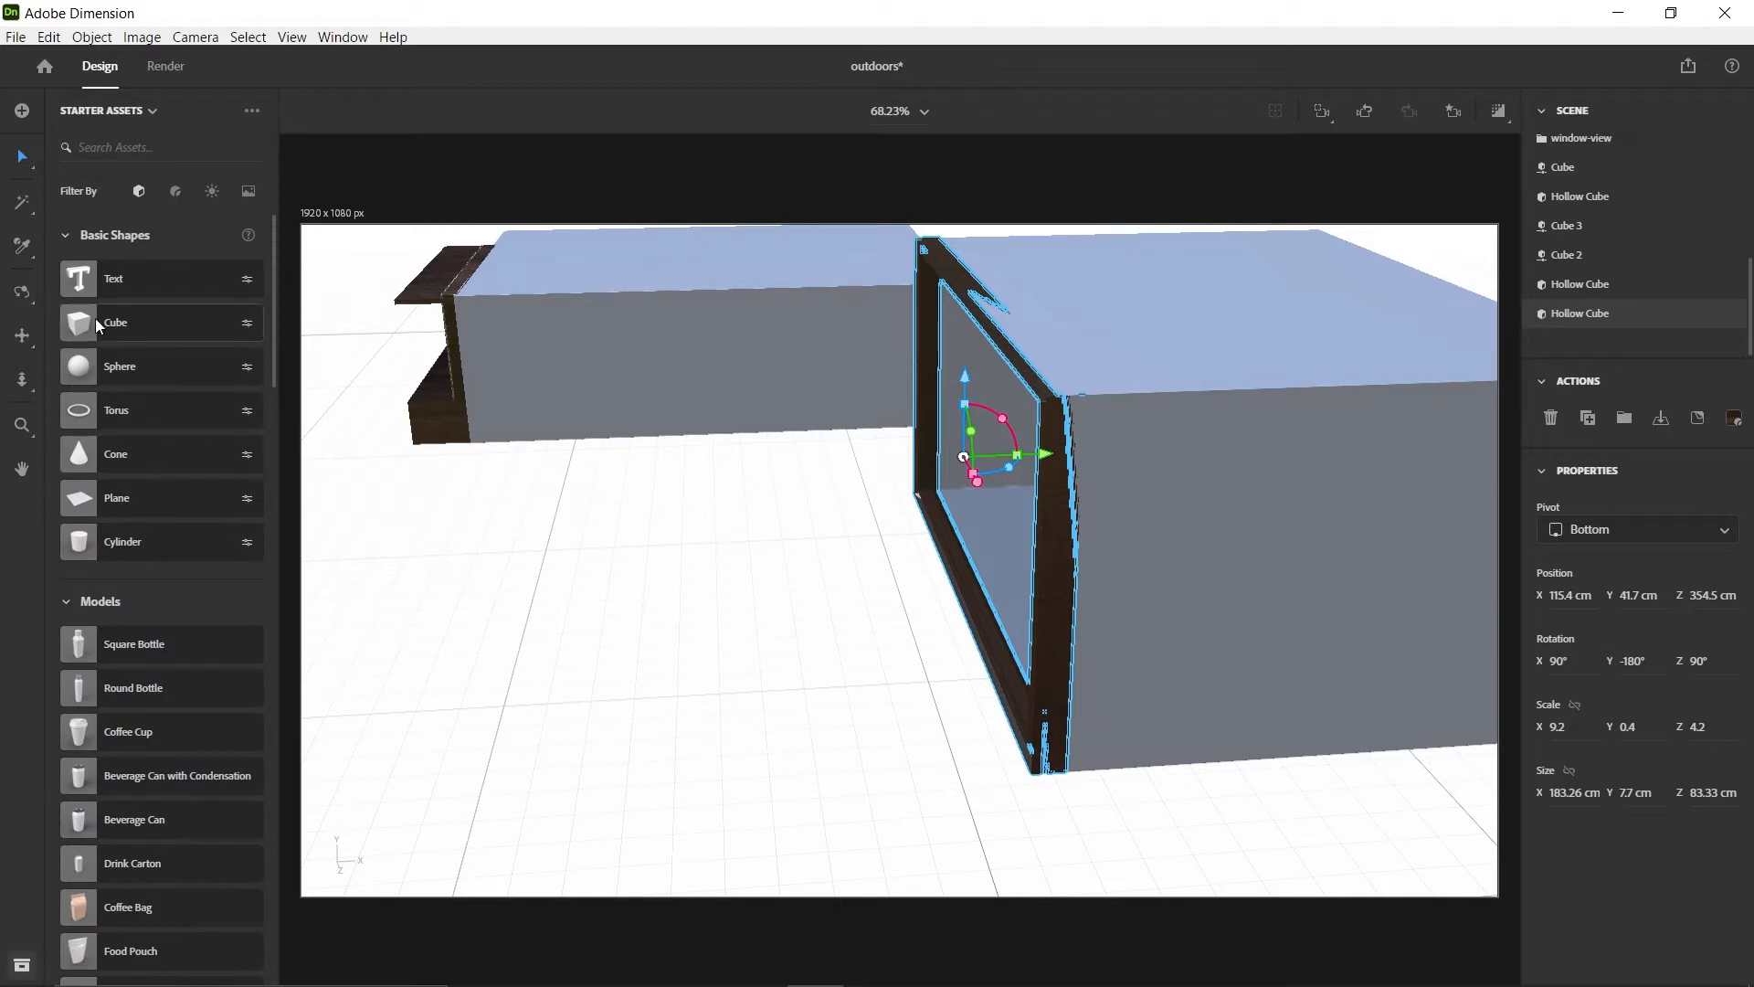
{"action": "left_click_drag", "start_coordinate": [87, 329], "coordinate": [596, 659]}
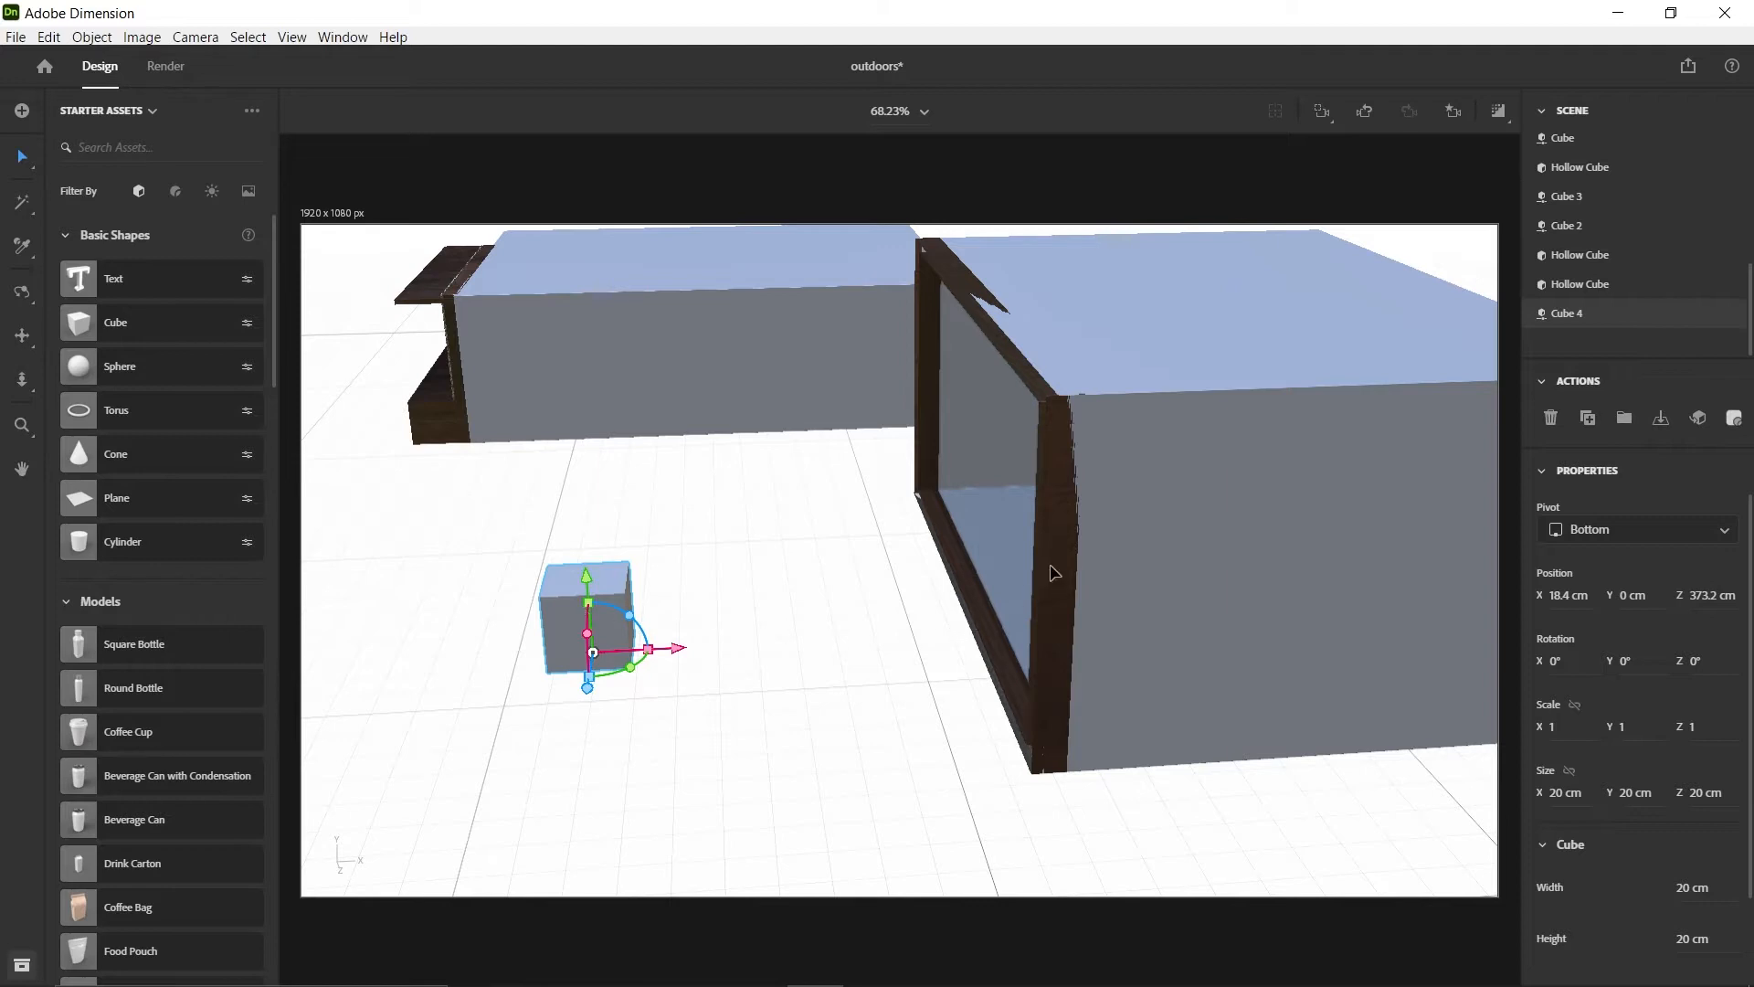
Pull the wooden frame away from the room's back wall to about X 88.4 cm, leaving the room in place
{"action": "left_click", "coordinate": [1064, 621]}
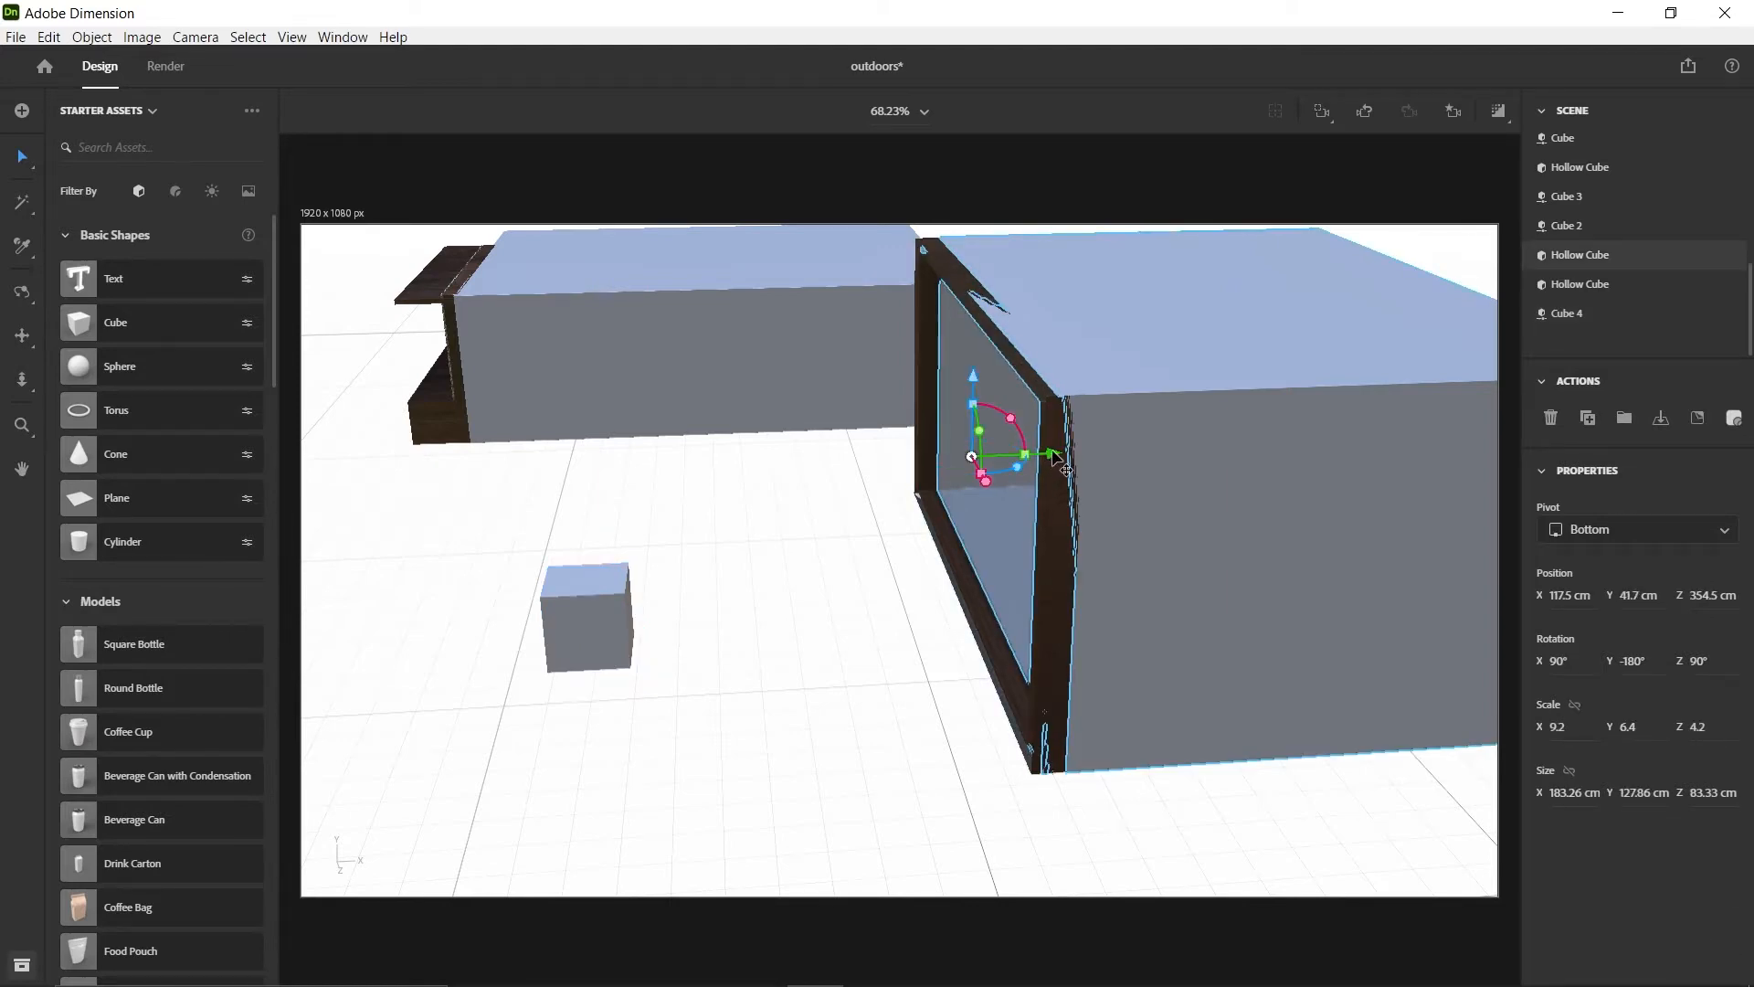
{"action": "left_click_drag", "start_coordinate": [1019, 453], "coordinate": [1018, 453]}
{"action": "key", "text": "ctrl+z"}
{"action": "left_click", "coordinate": [974, 623]}
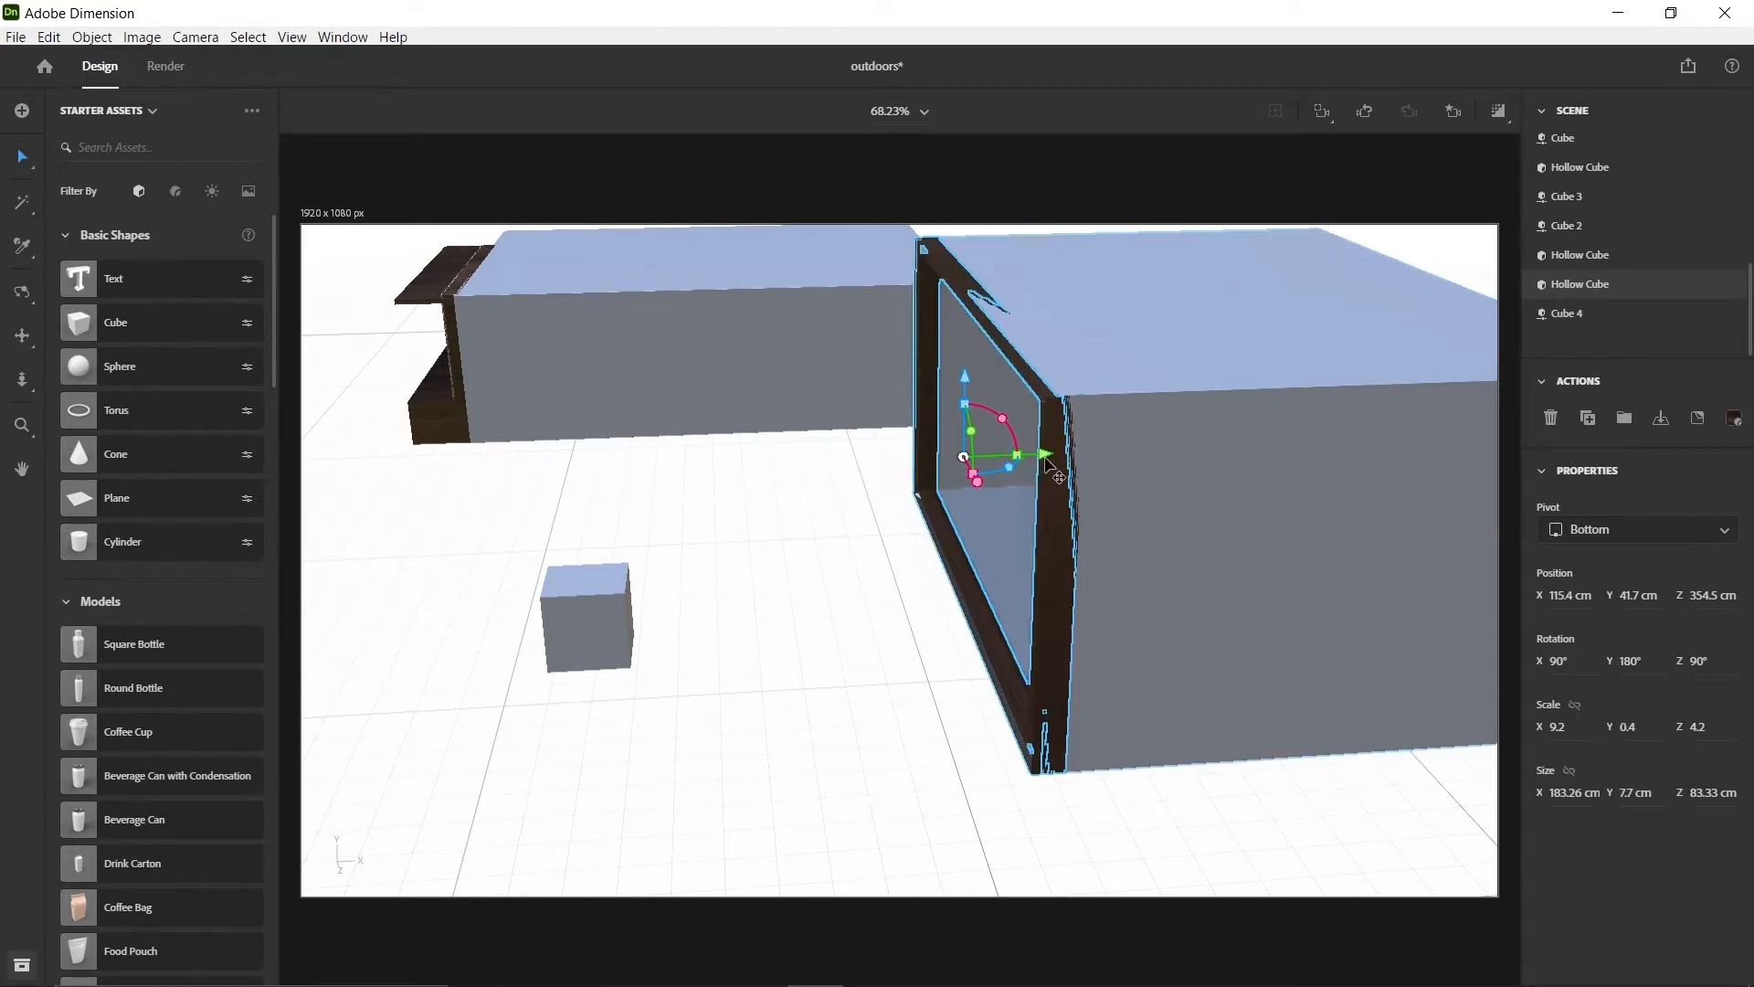
{"action": "left_click_drag", "start_coordinate": [1008, 456], "coordinate": [927, 504]}
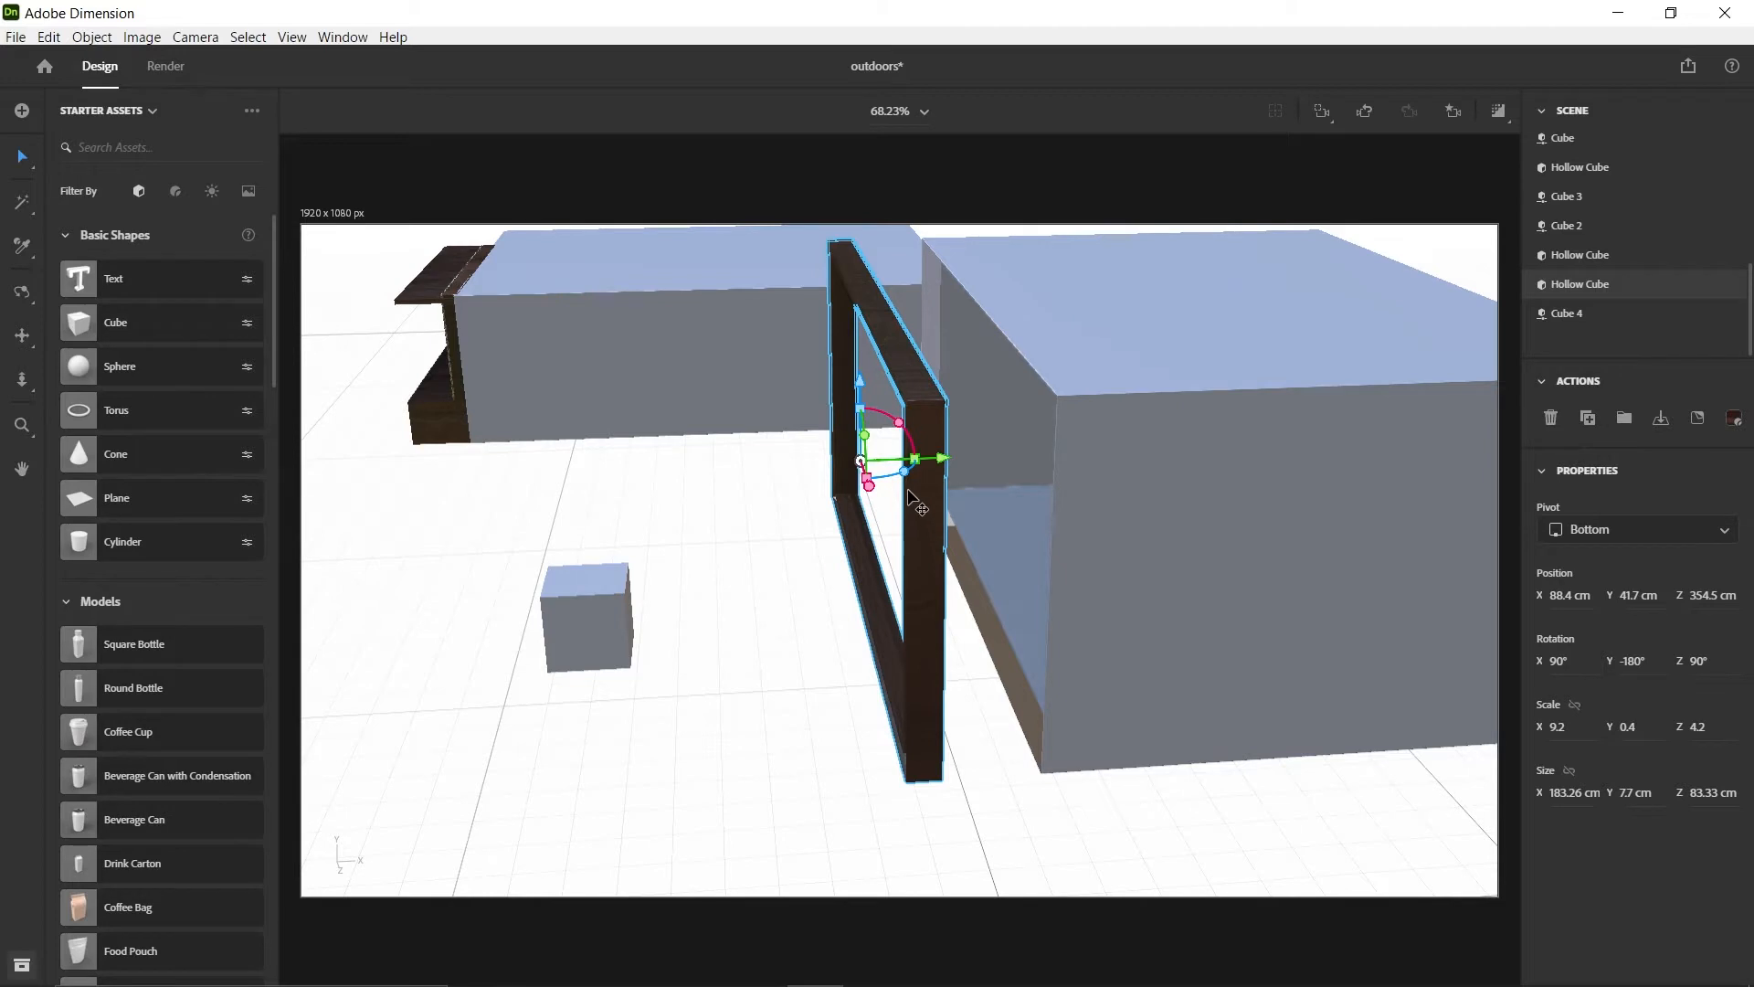
Match the new cube's size to the wooden frame: X 183.26 cm, Y 7.7 cm and Z 83.33 cm
{"action": "left_click", "coordinate": [1561, 799]}
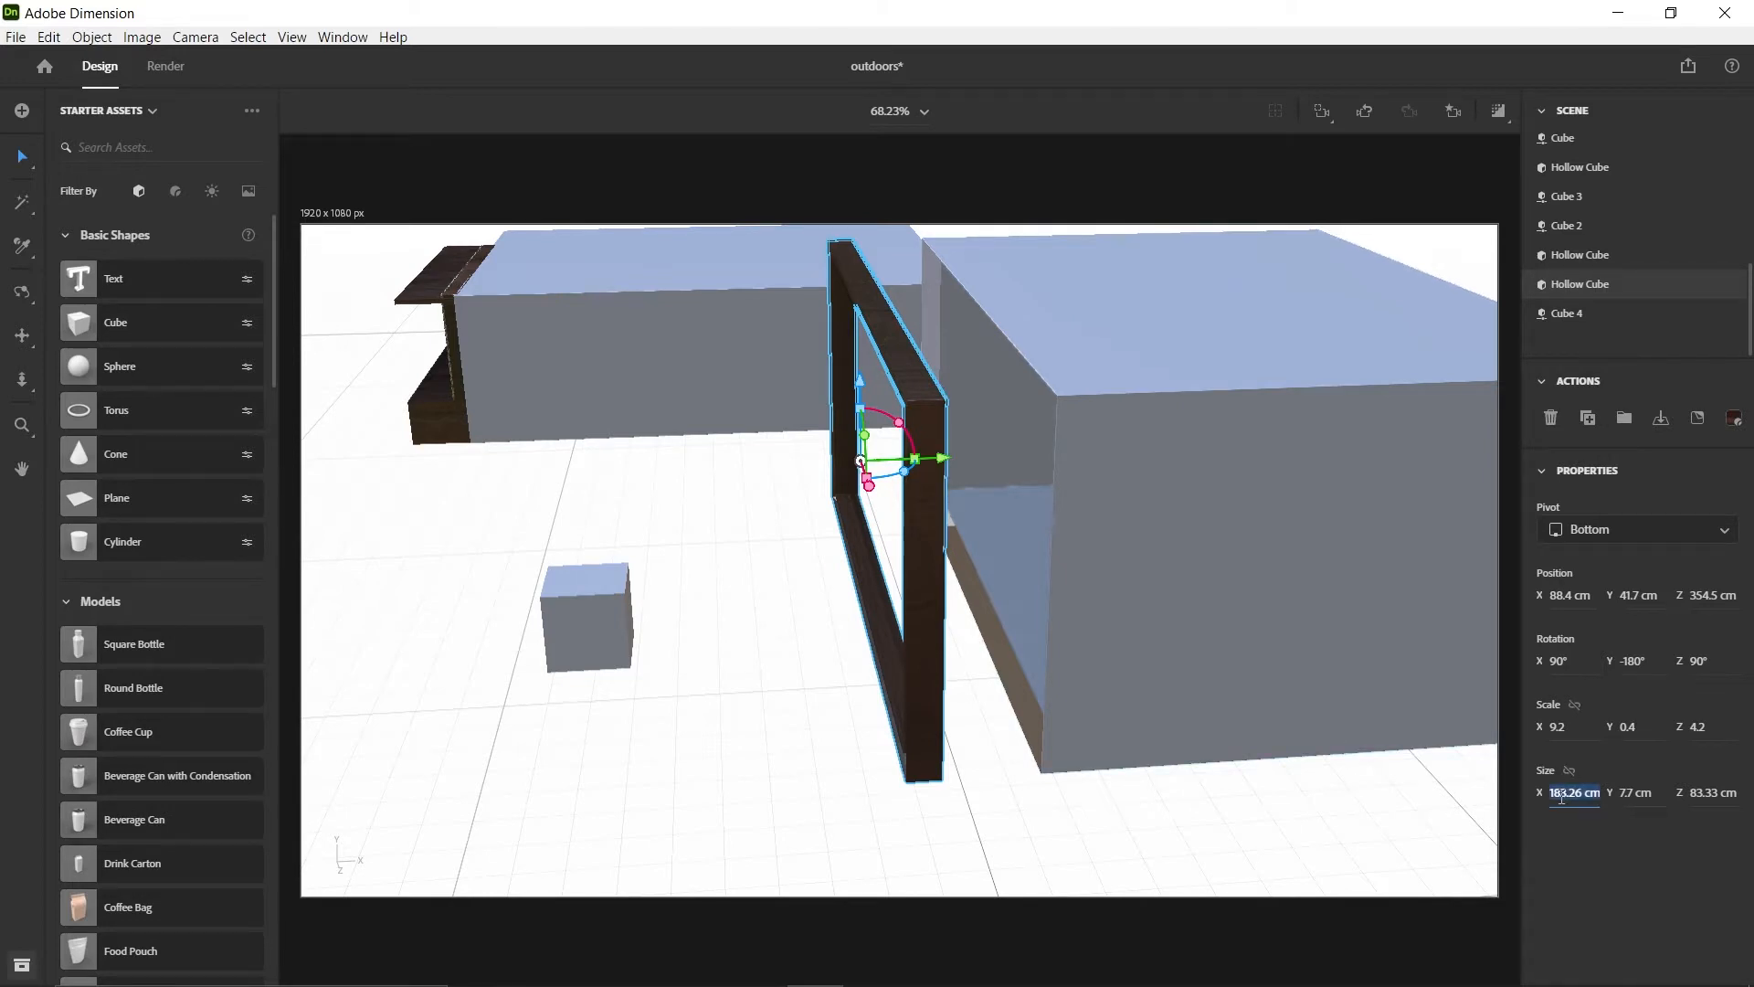
{"action": "left_click", "coordinate": [585, 607]}
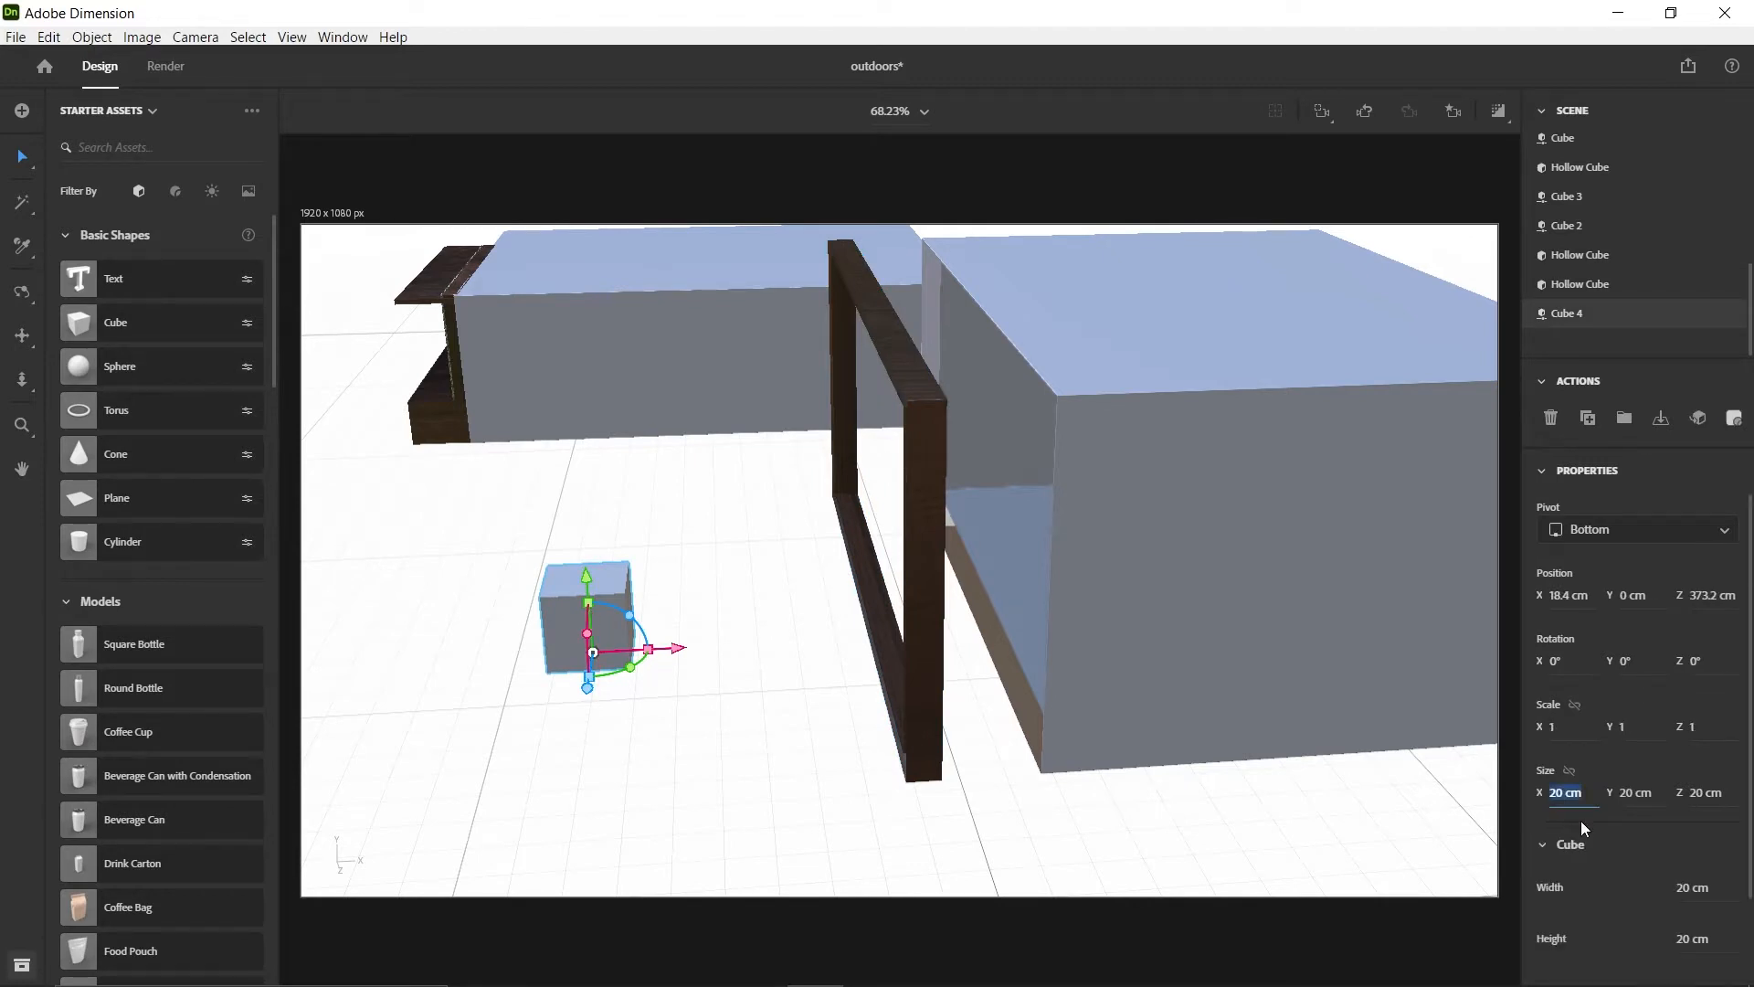
{"action": "key", "text": "Return"}
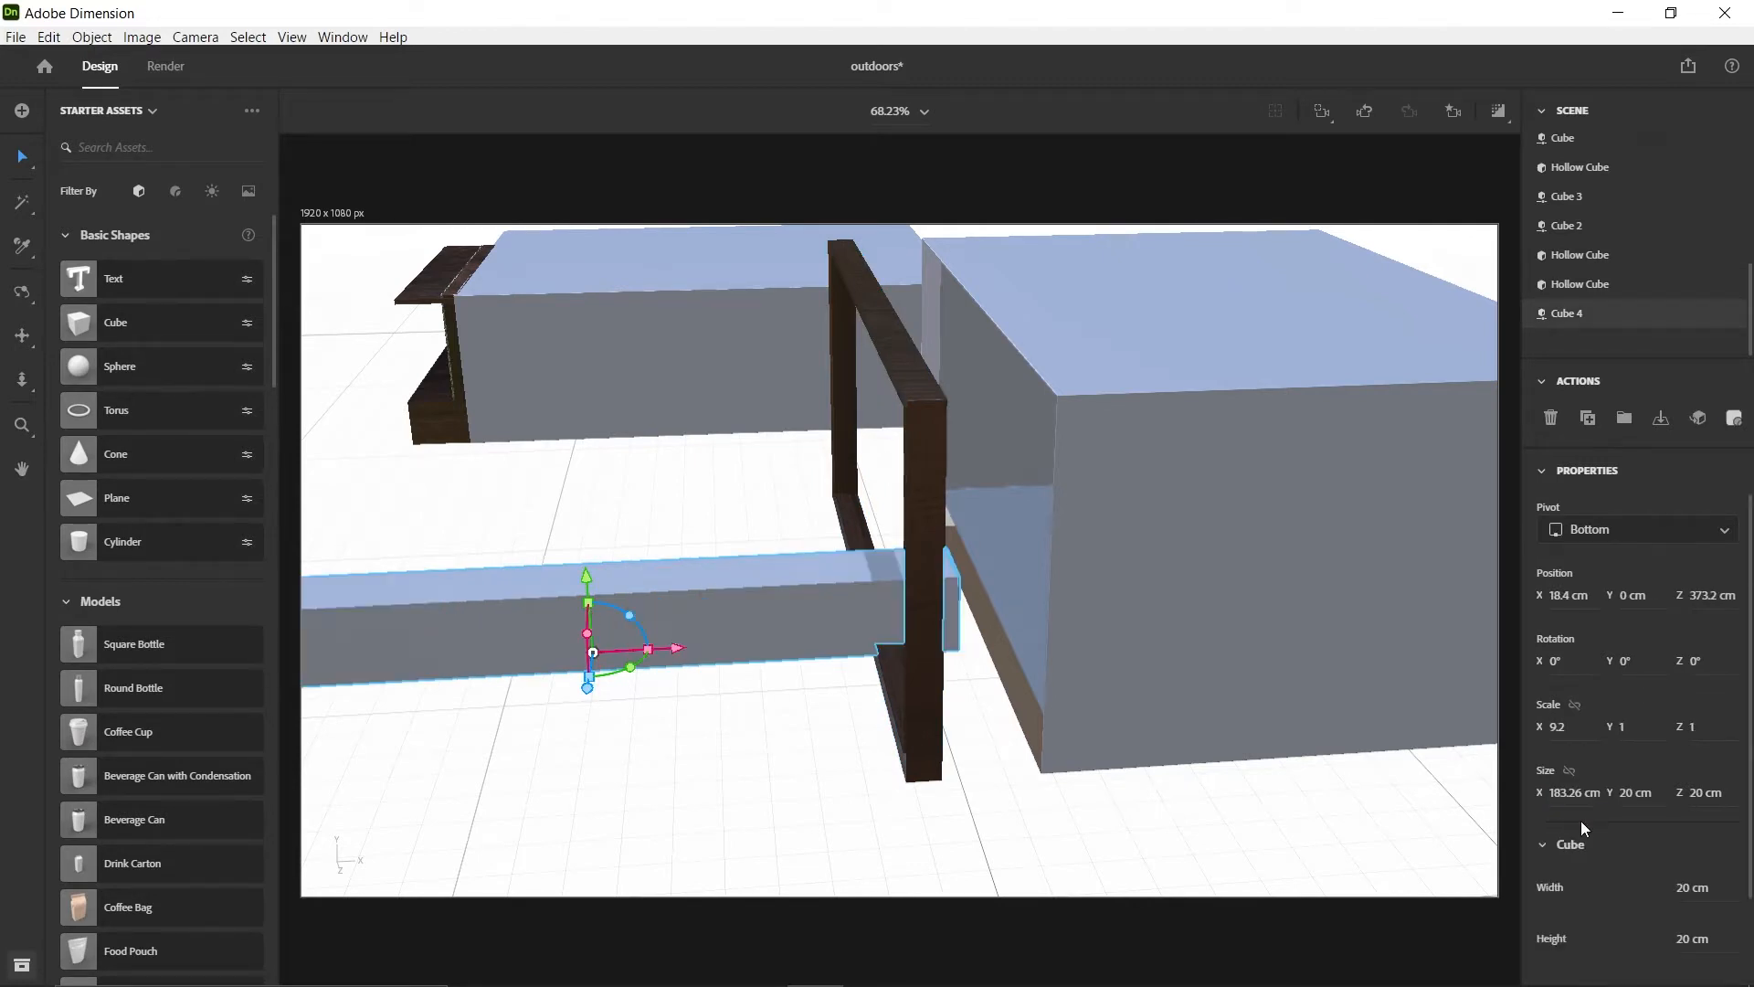
{"action": "left_click", "coordinate": [929, 486]}
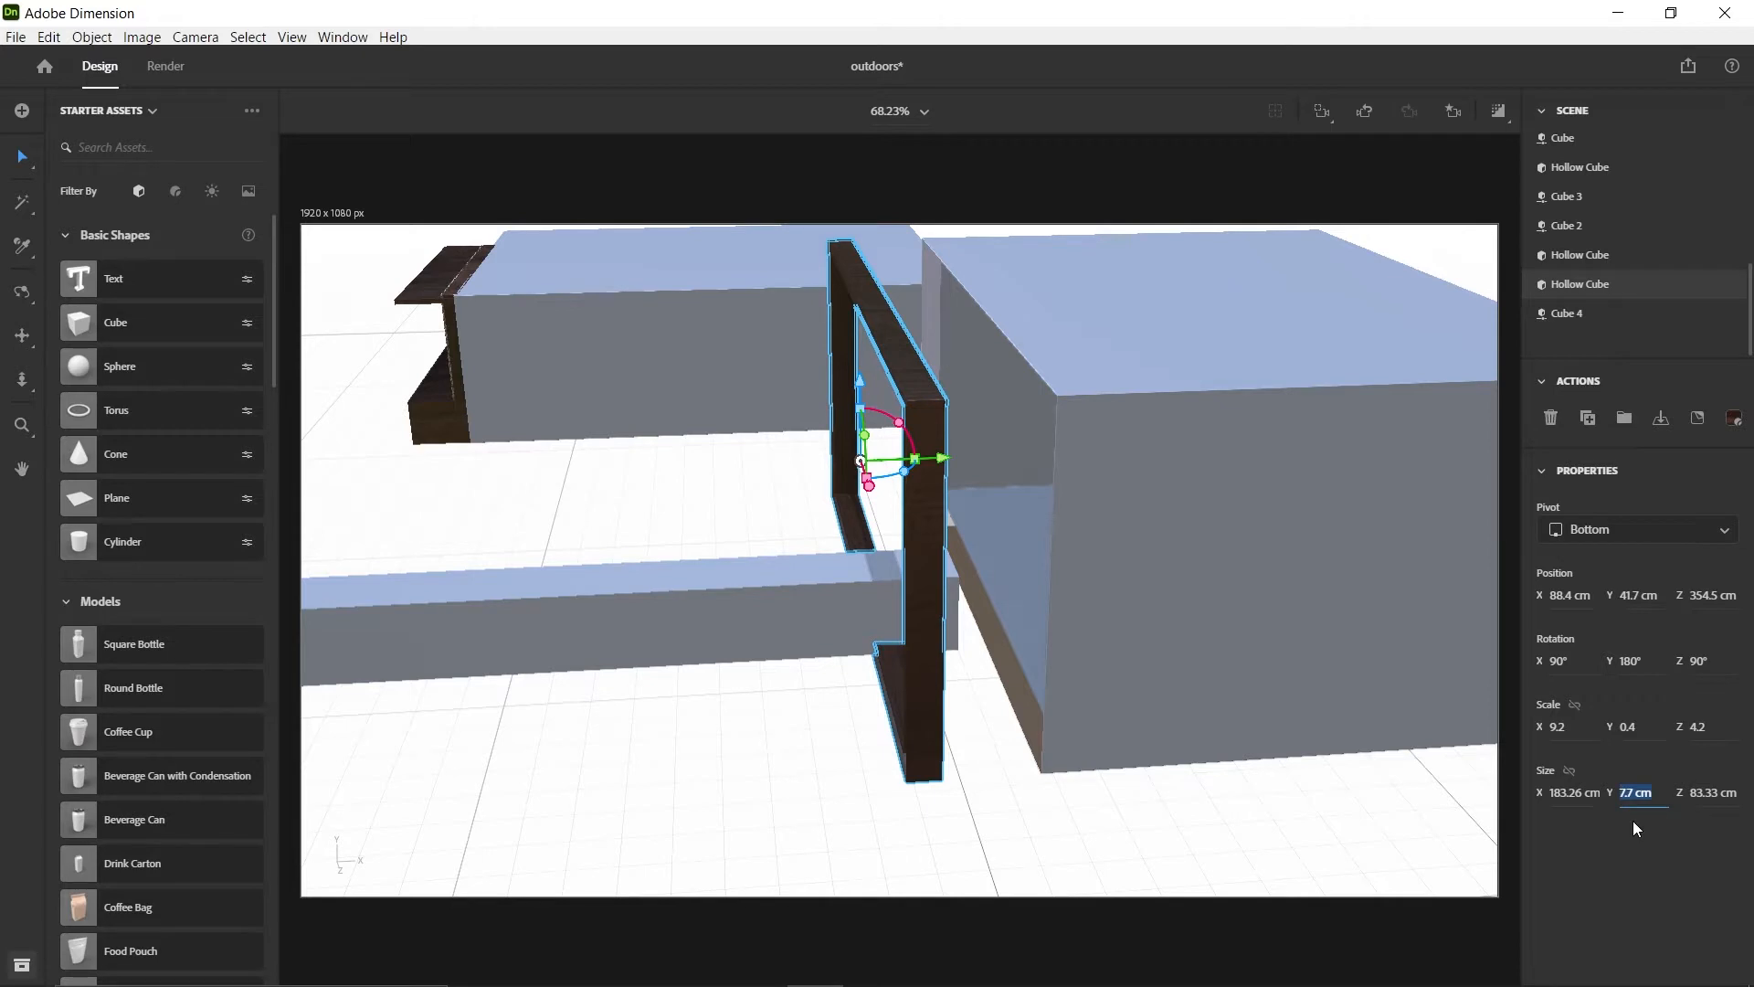
{"action": "left_click", "coordinate": [623, 617]}
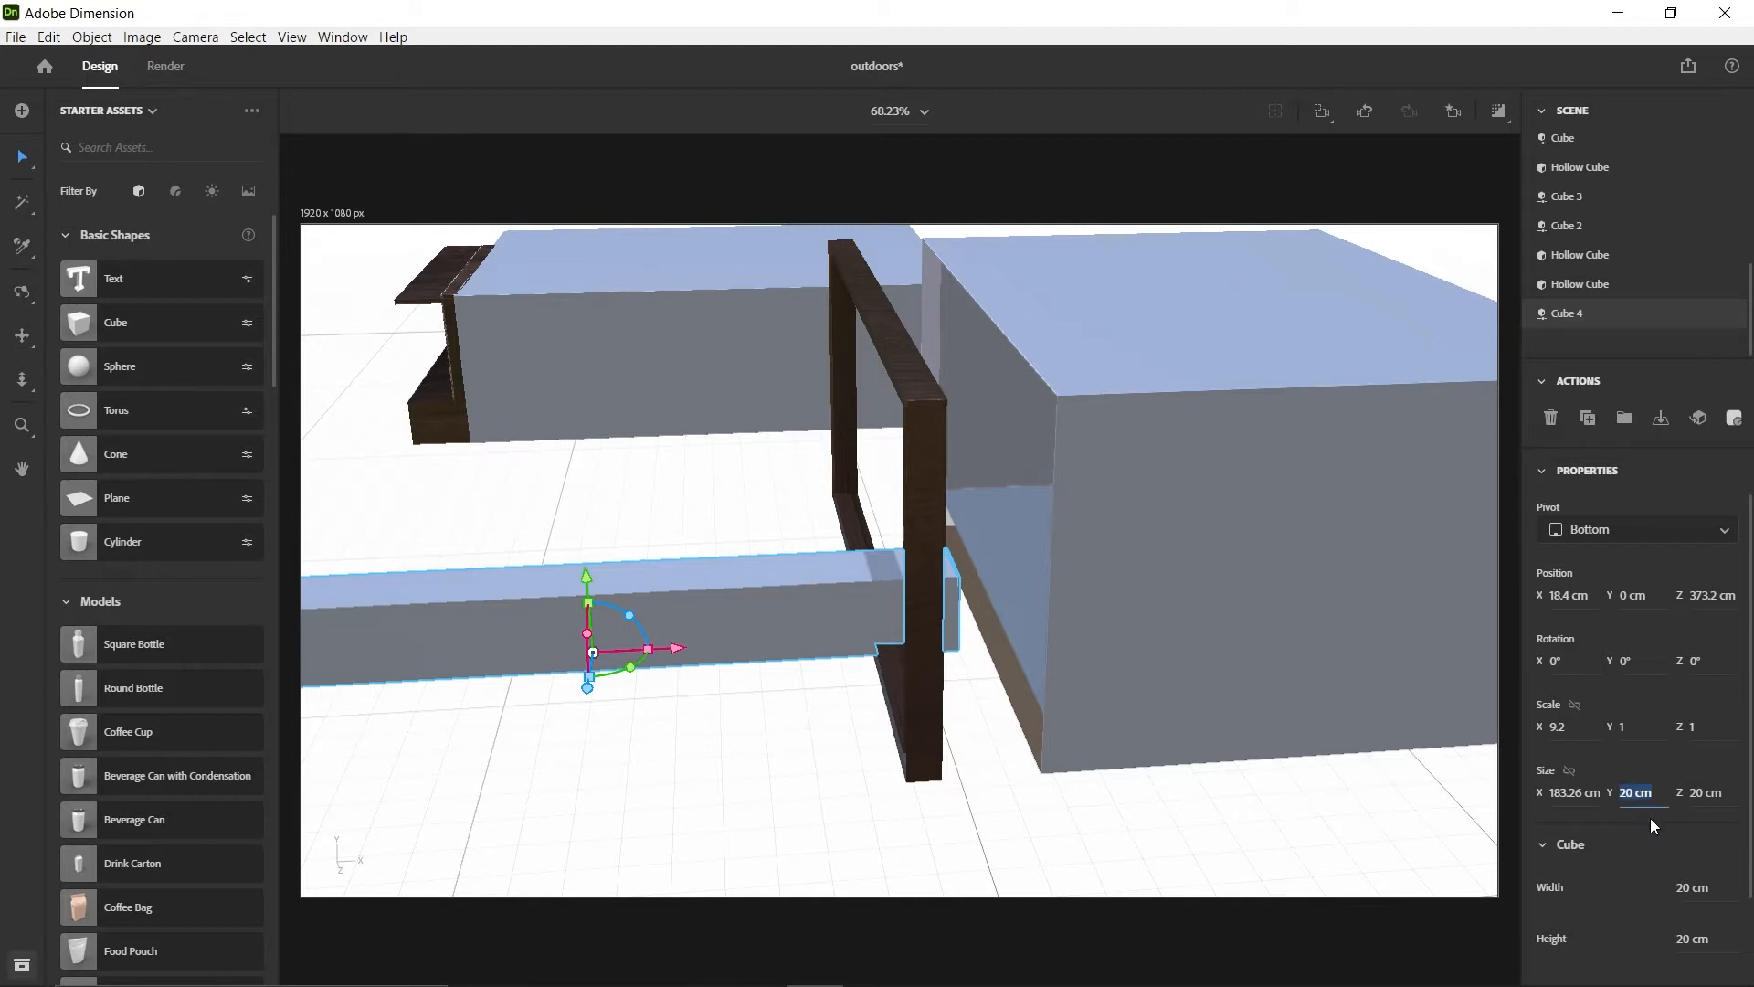
{"action": "key", "text": "Return"}
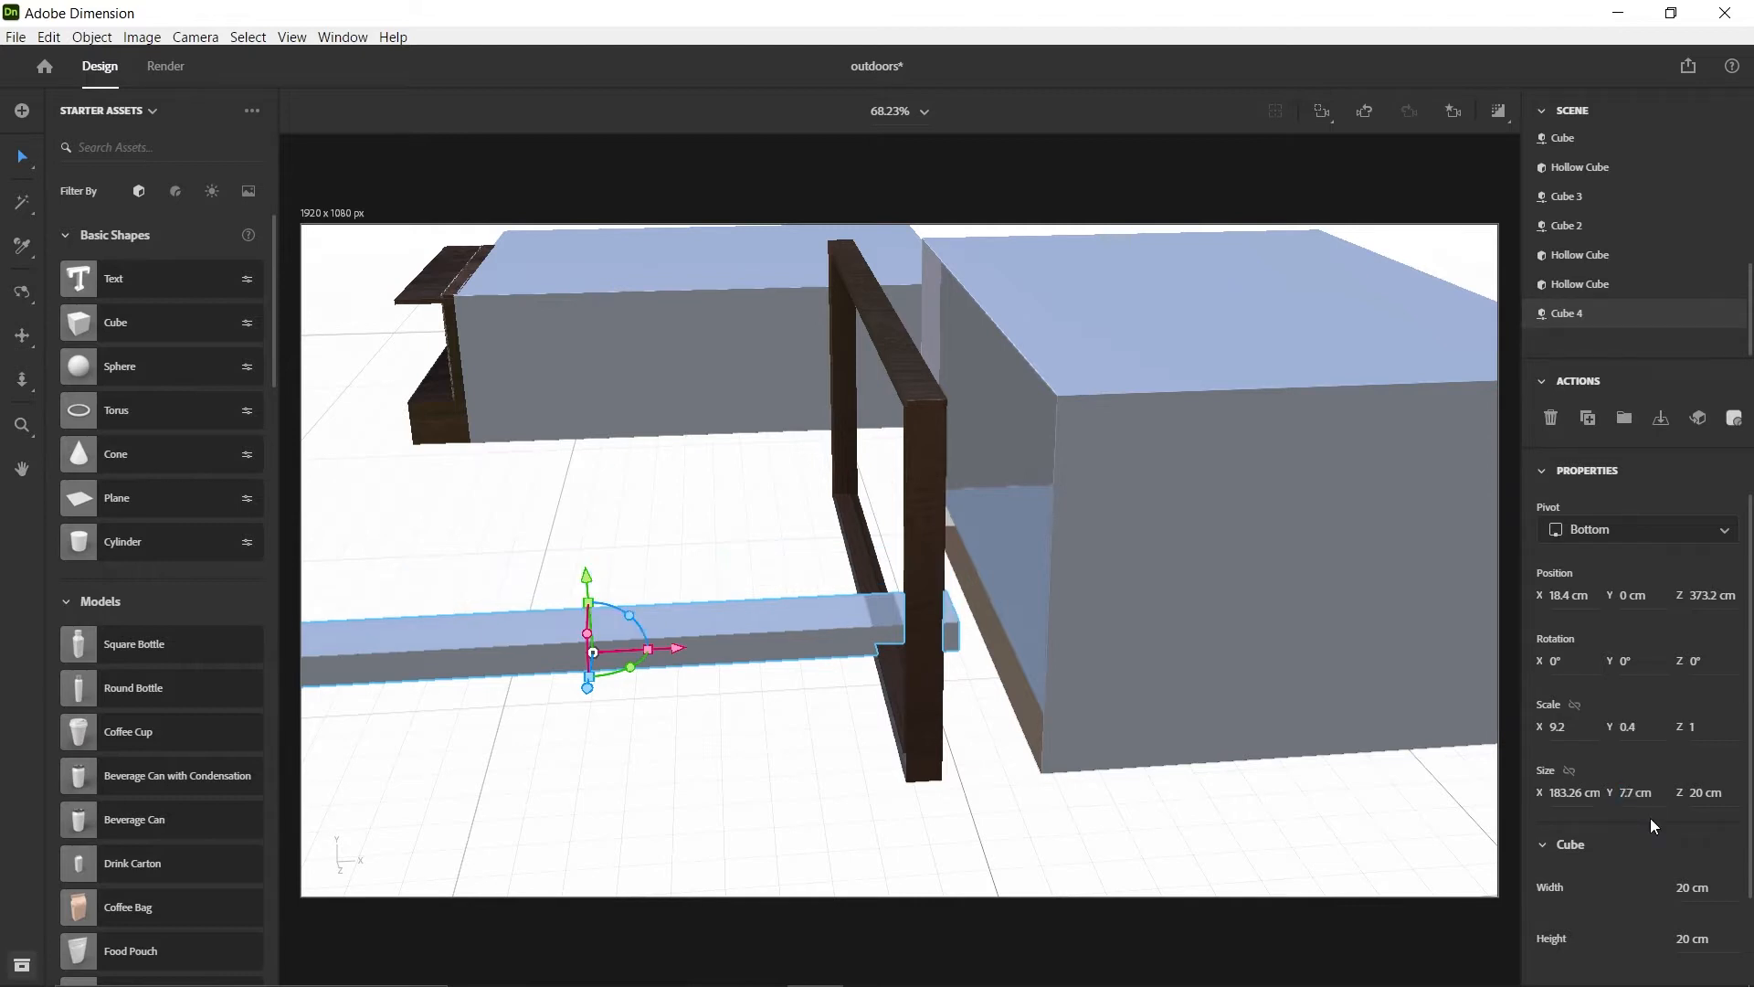
{"action": "left_click", "coordinate": [913, 471]}
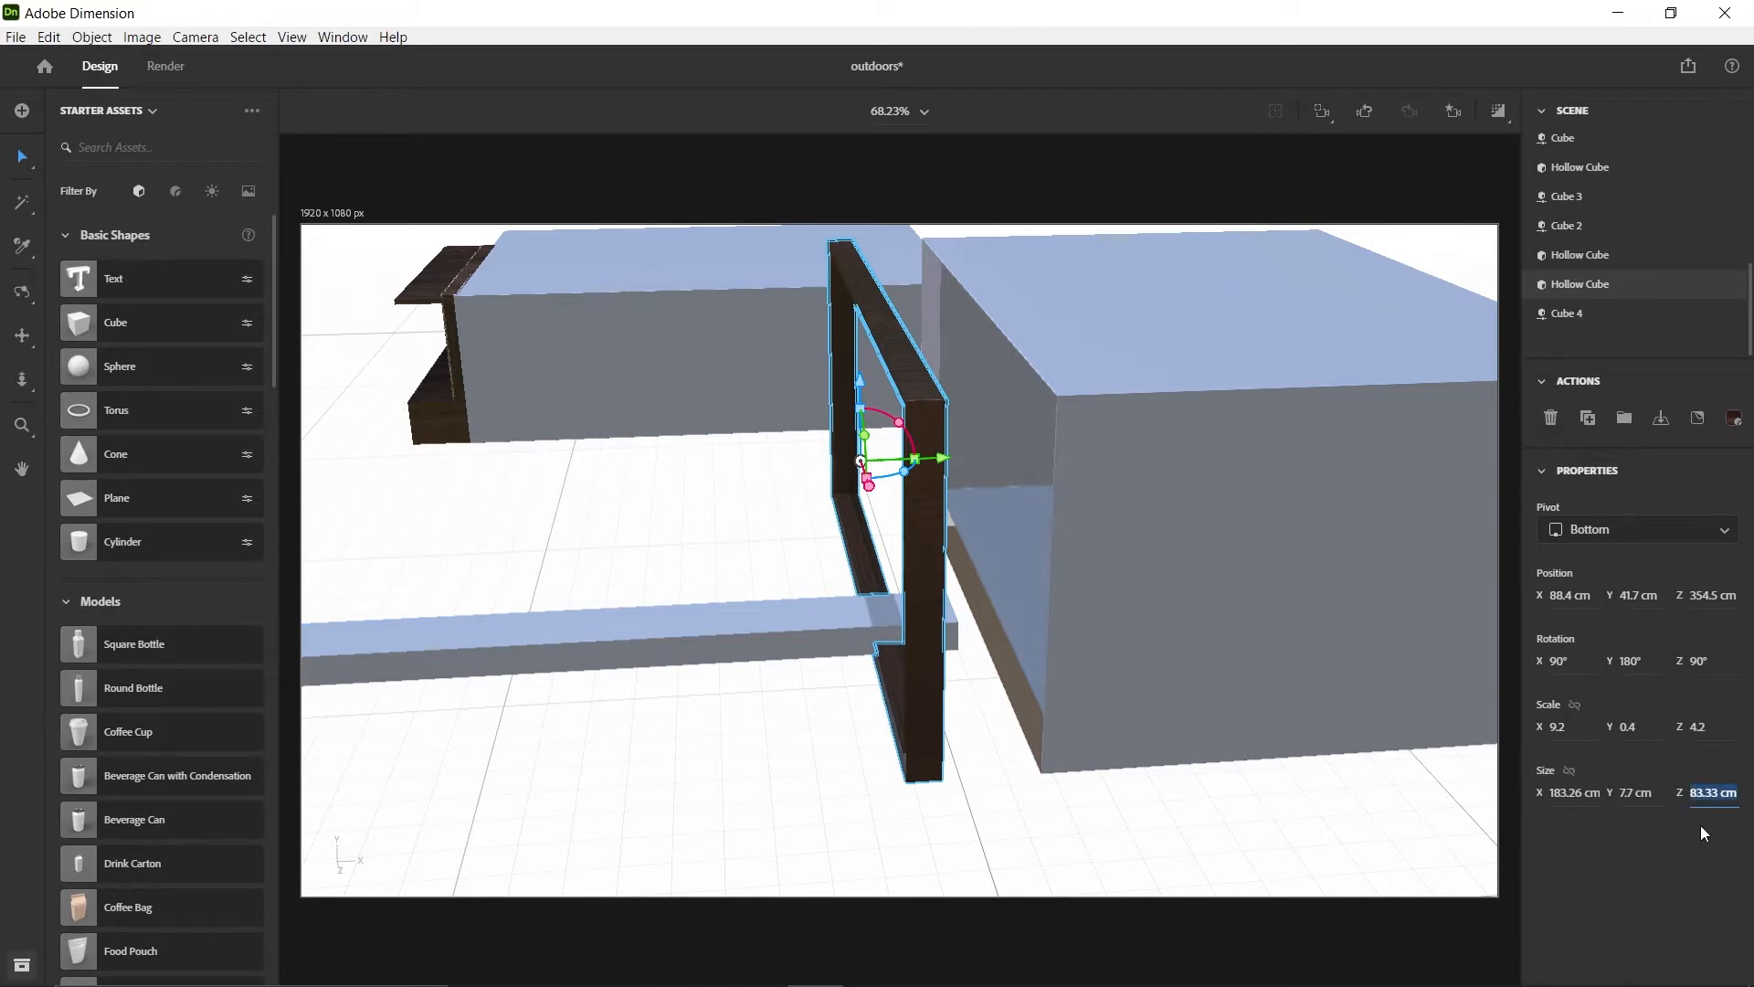
{"action": "left_click", "coordinate": [590, 628]}
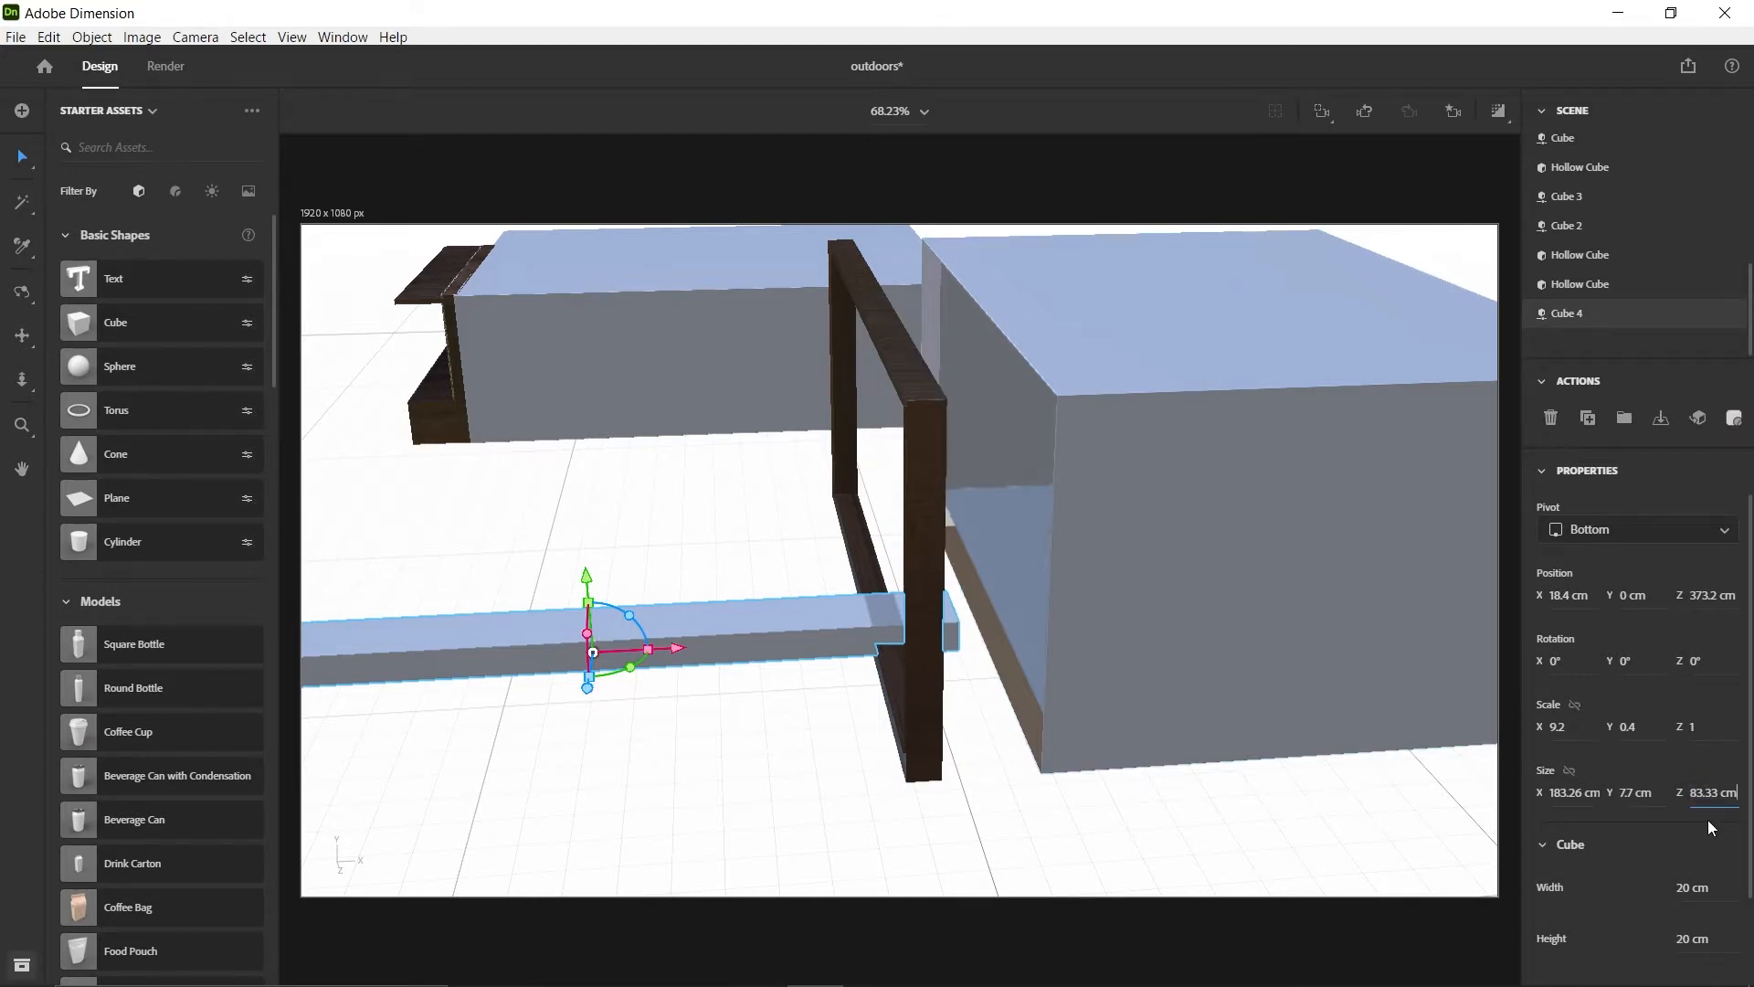
{"action": "key", "text": "Return"}
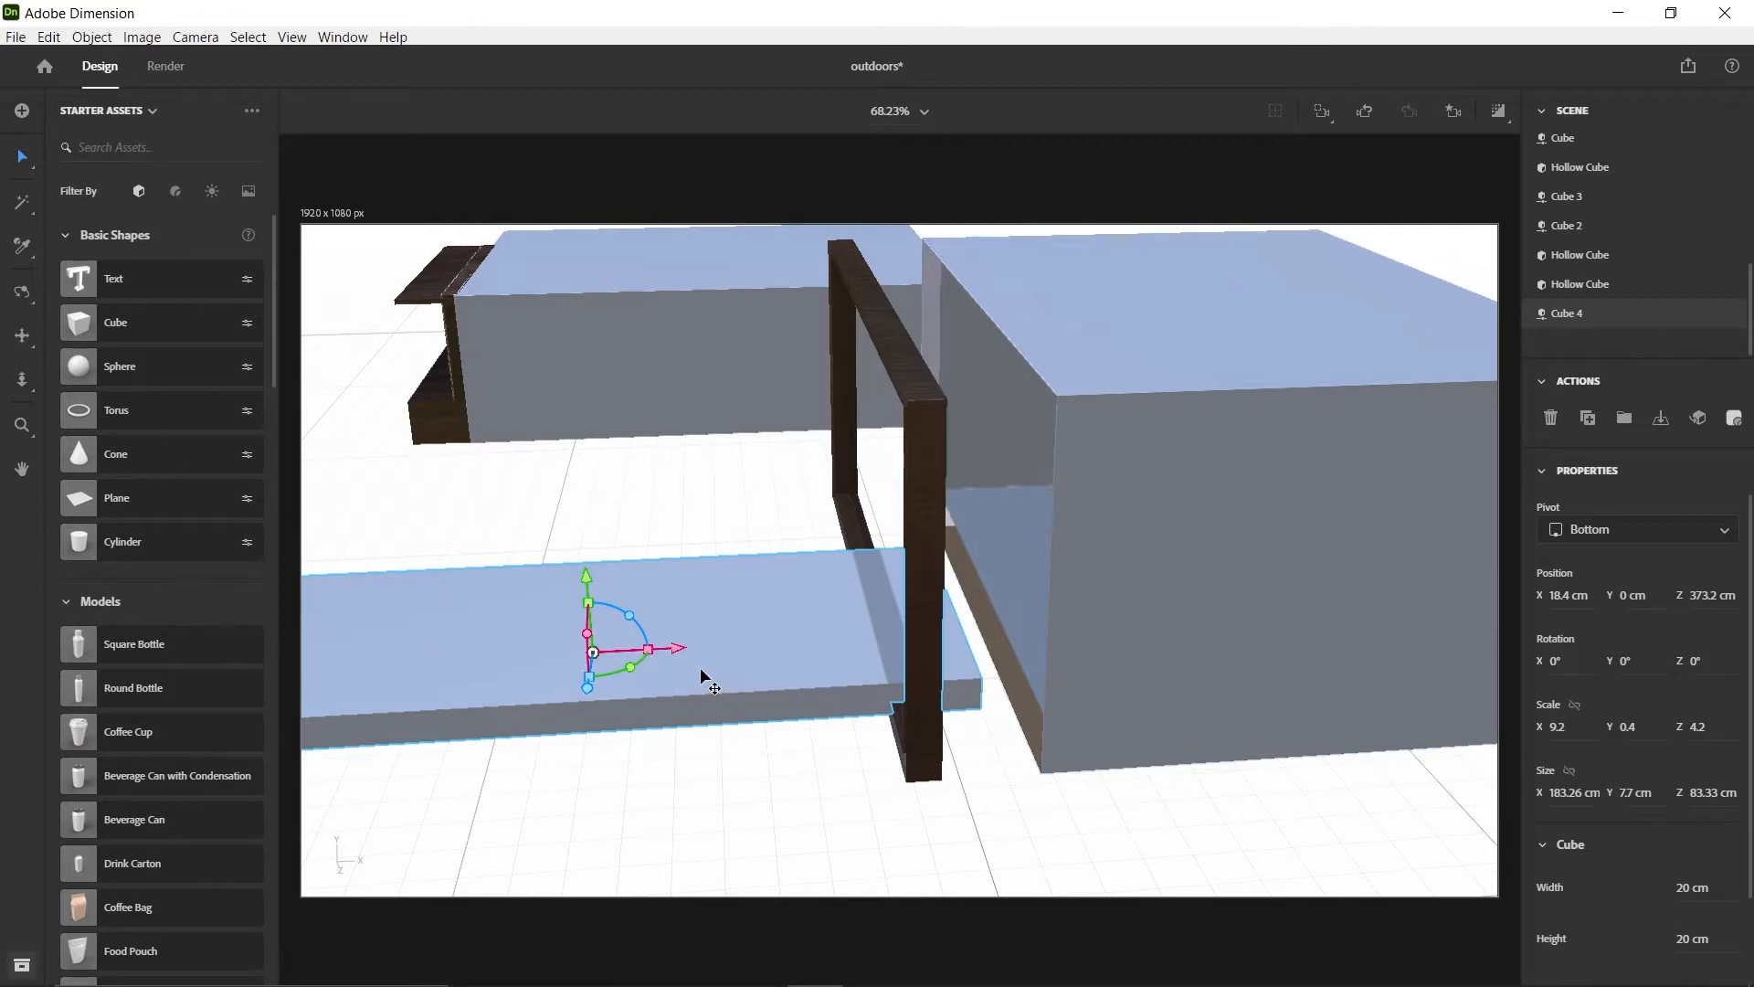
Stand the flat slab upright by rotating it 90° about X, and raise it to Y 41.7 cm
{"action": "scroll", "coordinate": [700, 667], "scroll_direction": "down", "scroll_amount": 4}
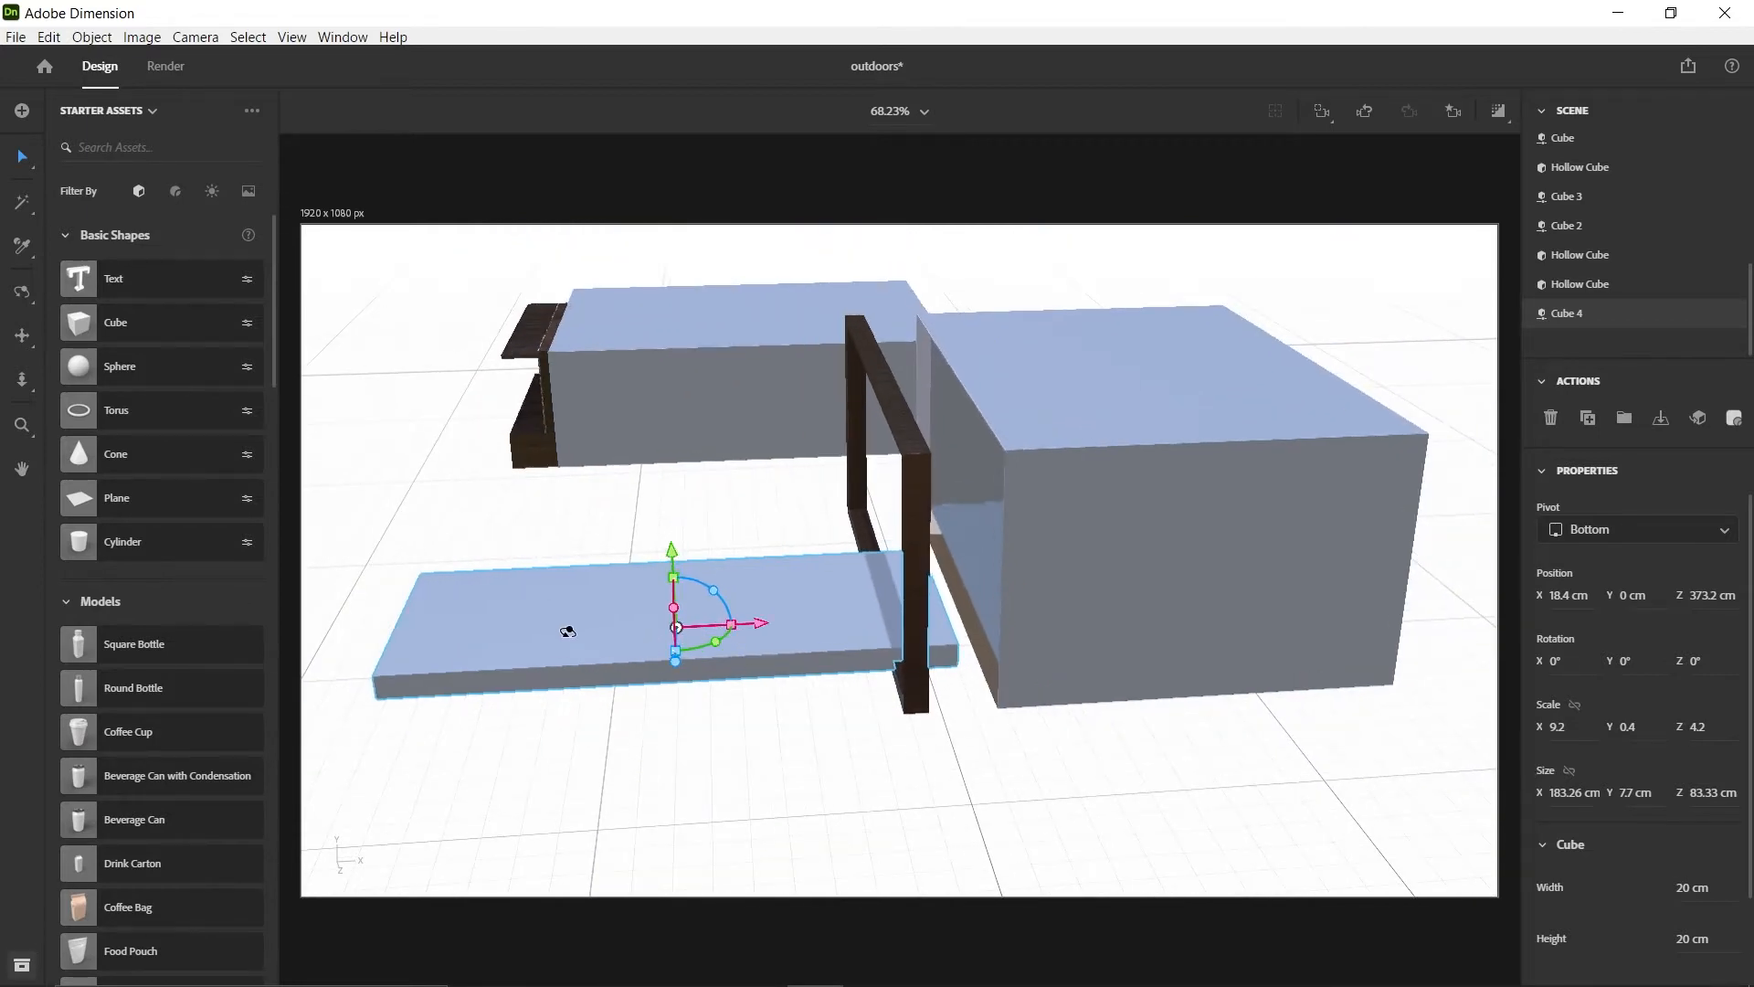
{"action": "right_click_drag", "start_coordinate": [546, 608], "coordinate": [731, 571]}
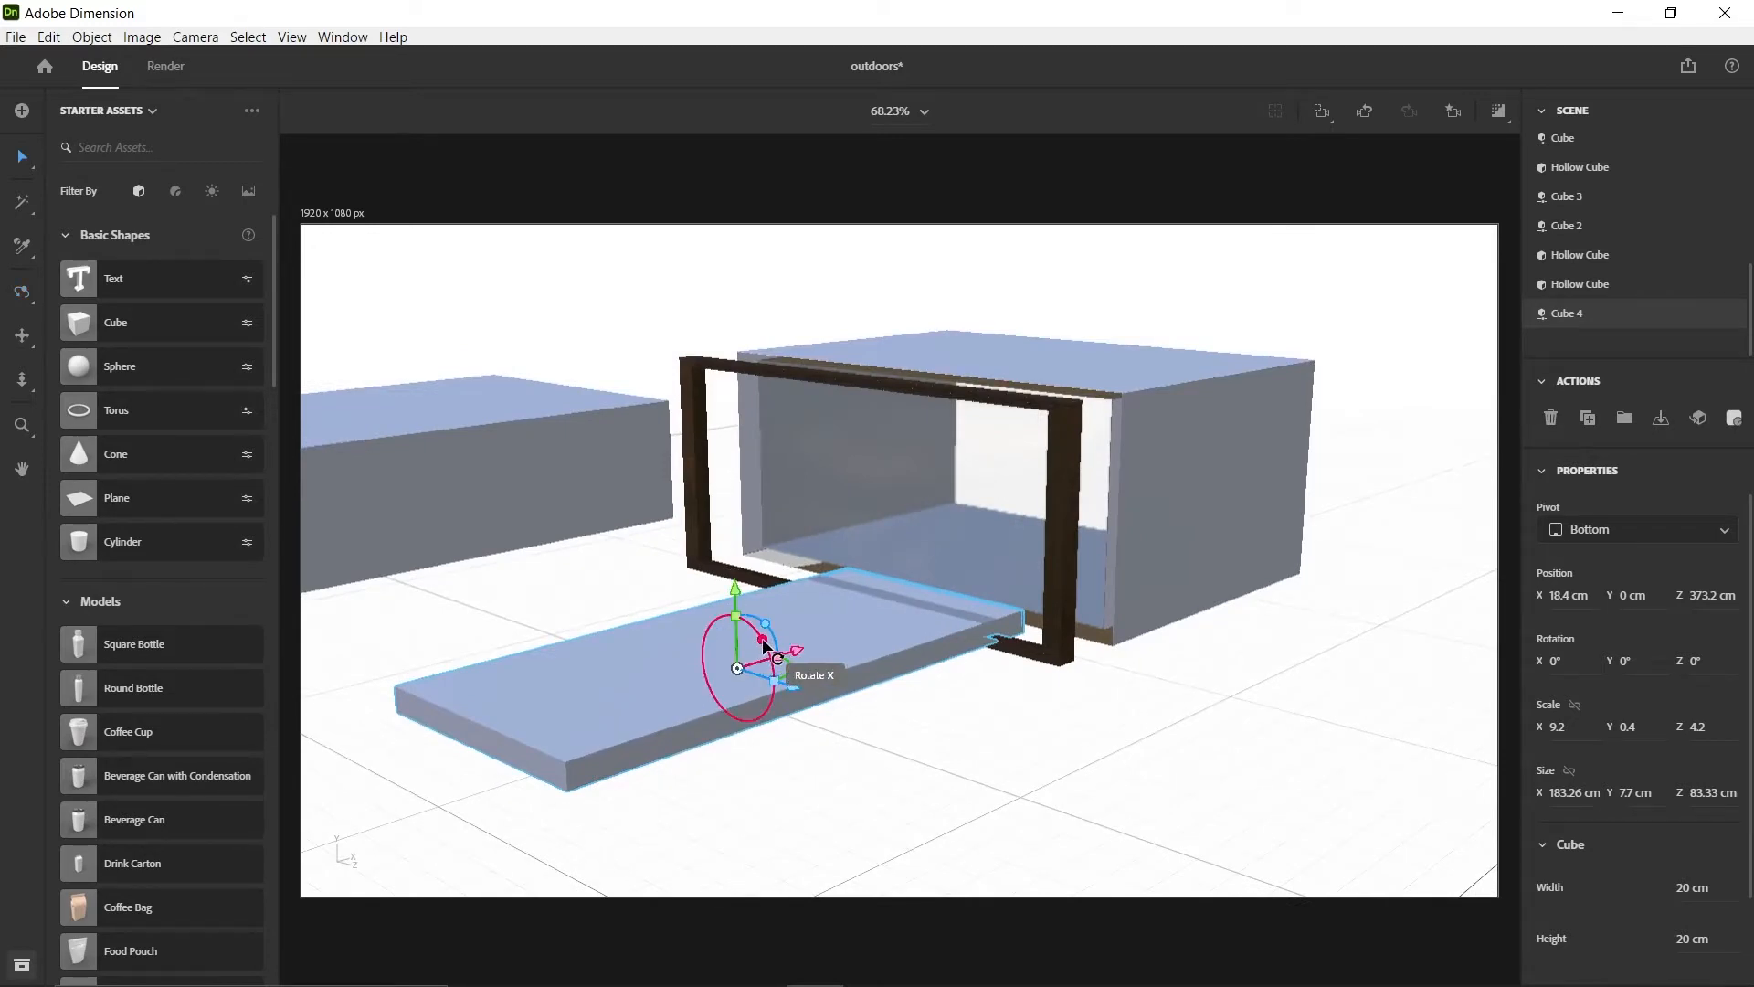
{"action": "left_click_drag", "start_coordinate": [763, 642], "coordinate": [652, 520]}
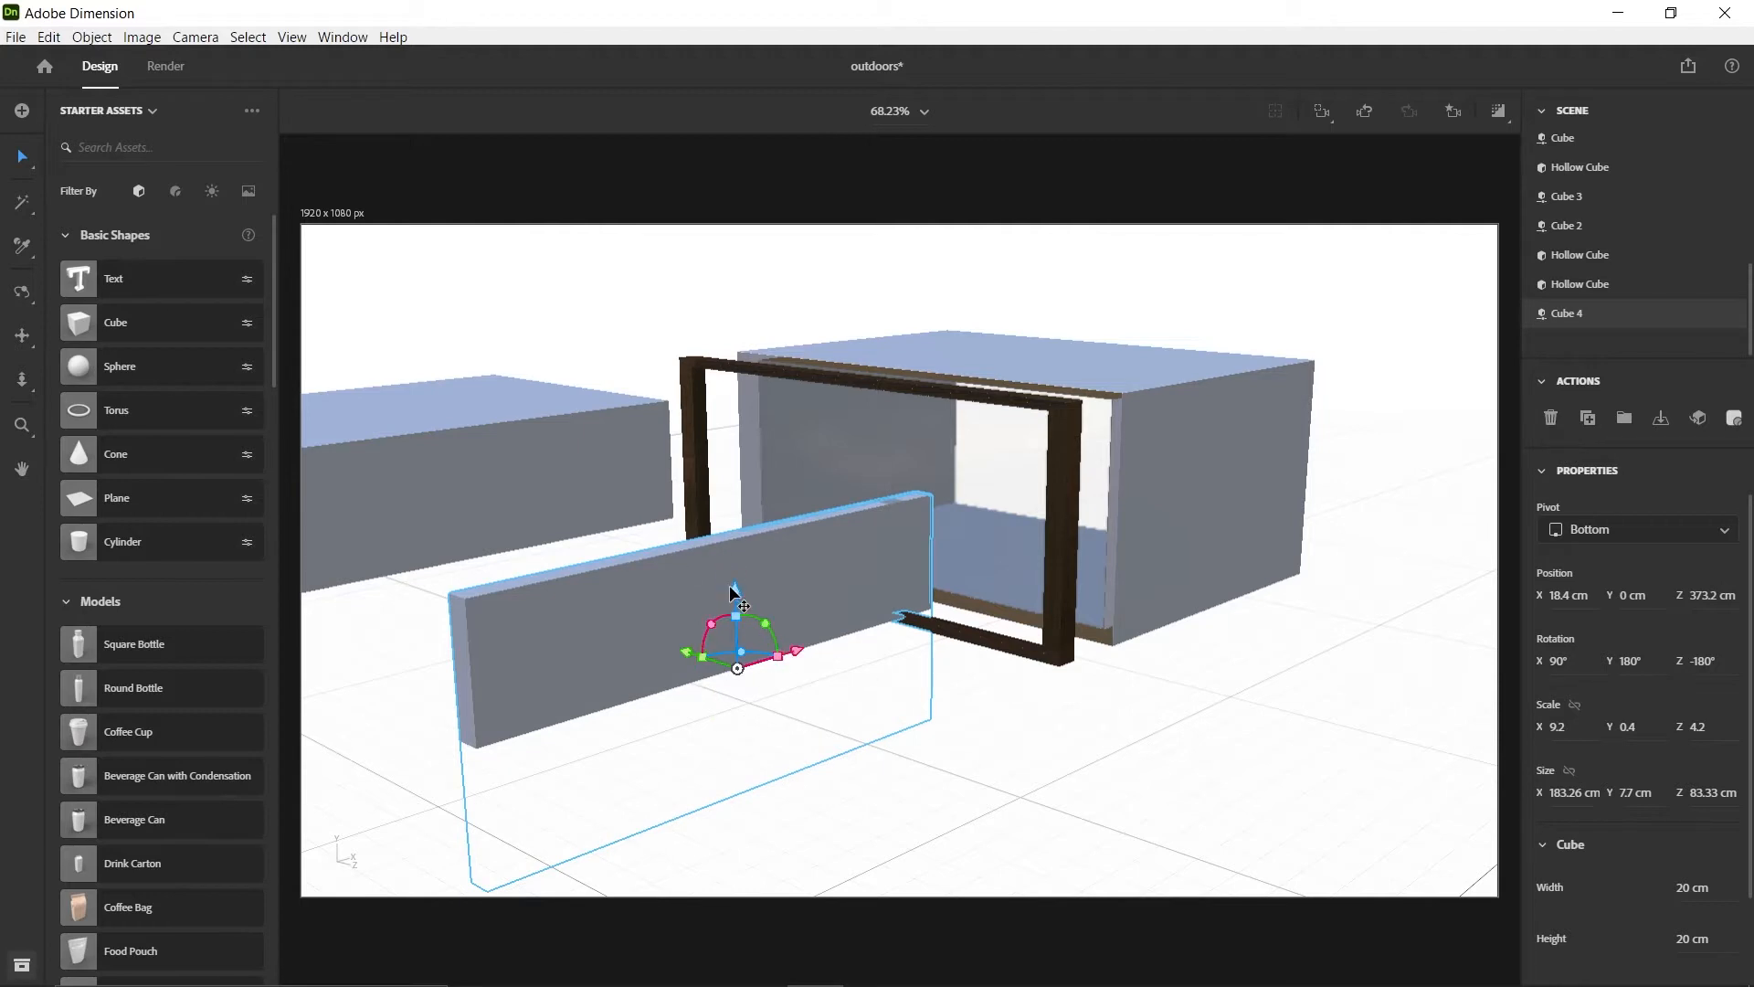
{"action": "left_click_drag", "start_coordinate": [734, 591], "coordinate": [725, 452]}
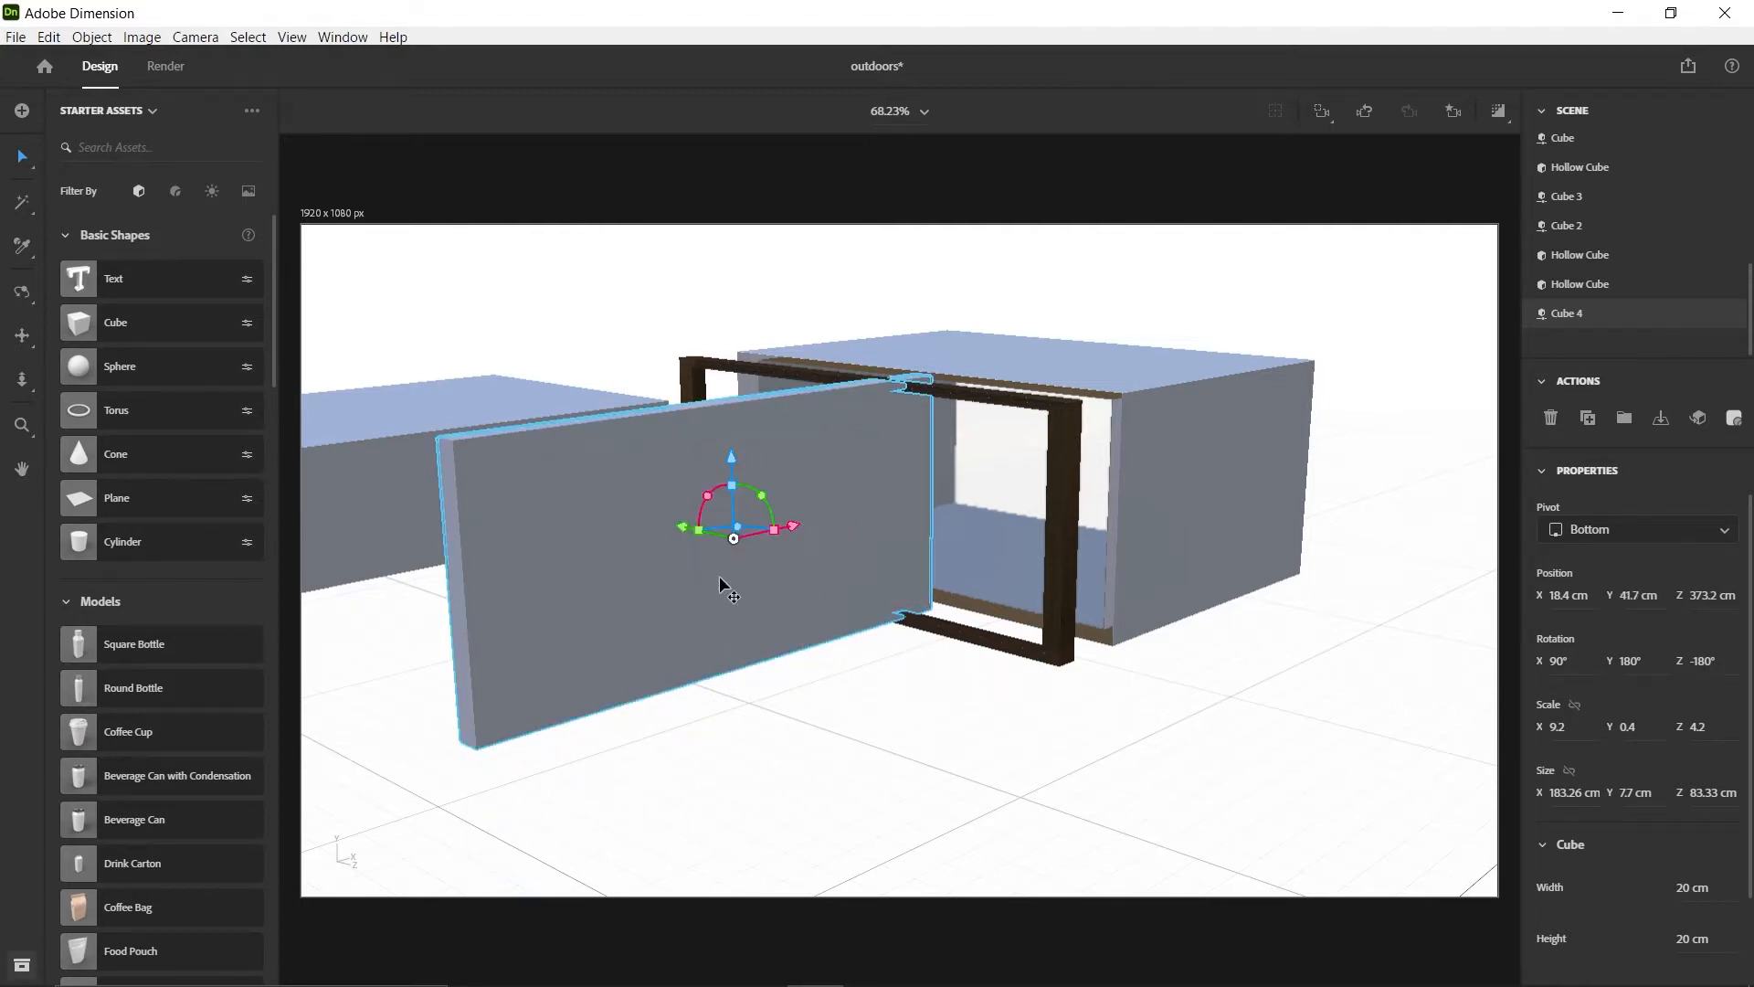
Turn the upright slab to a Z rotation of -90° so it is parallel to the wooden frame
{"action": "left_click_drag", "start_coordinate": [738, 537], "coordinate": [773, 535]}
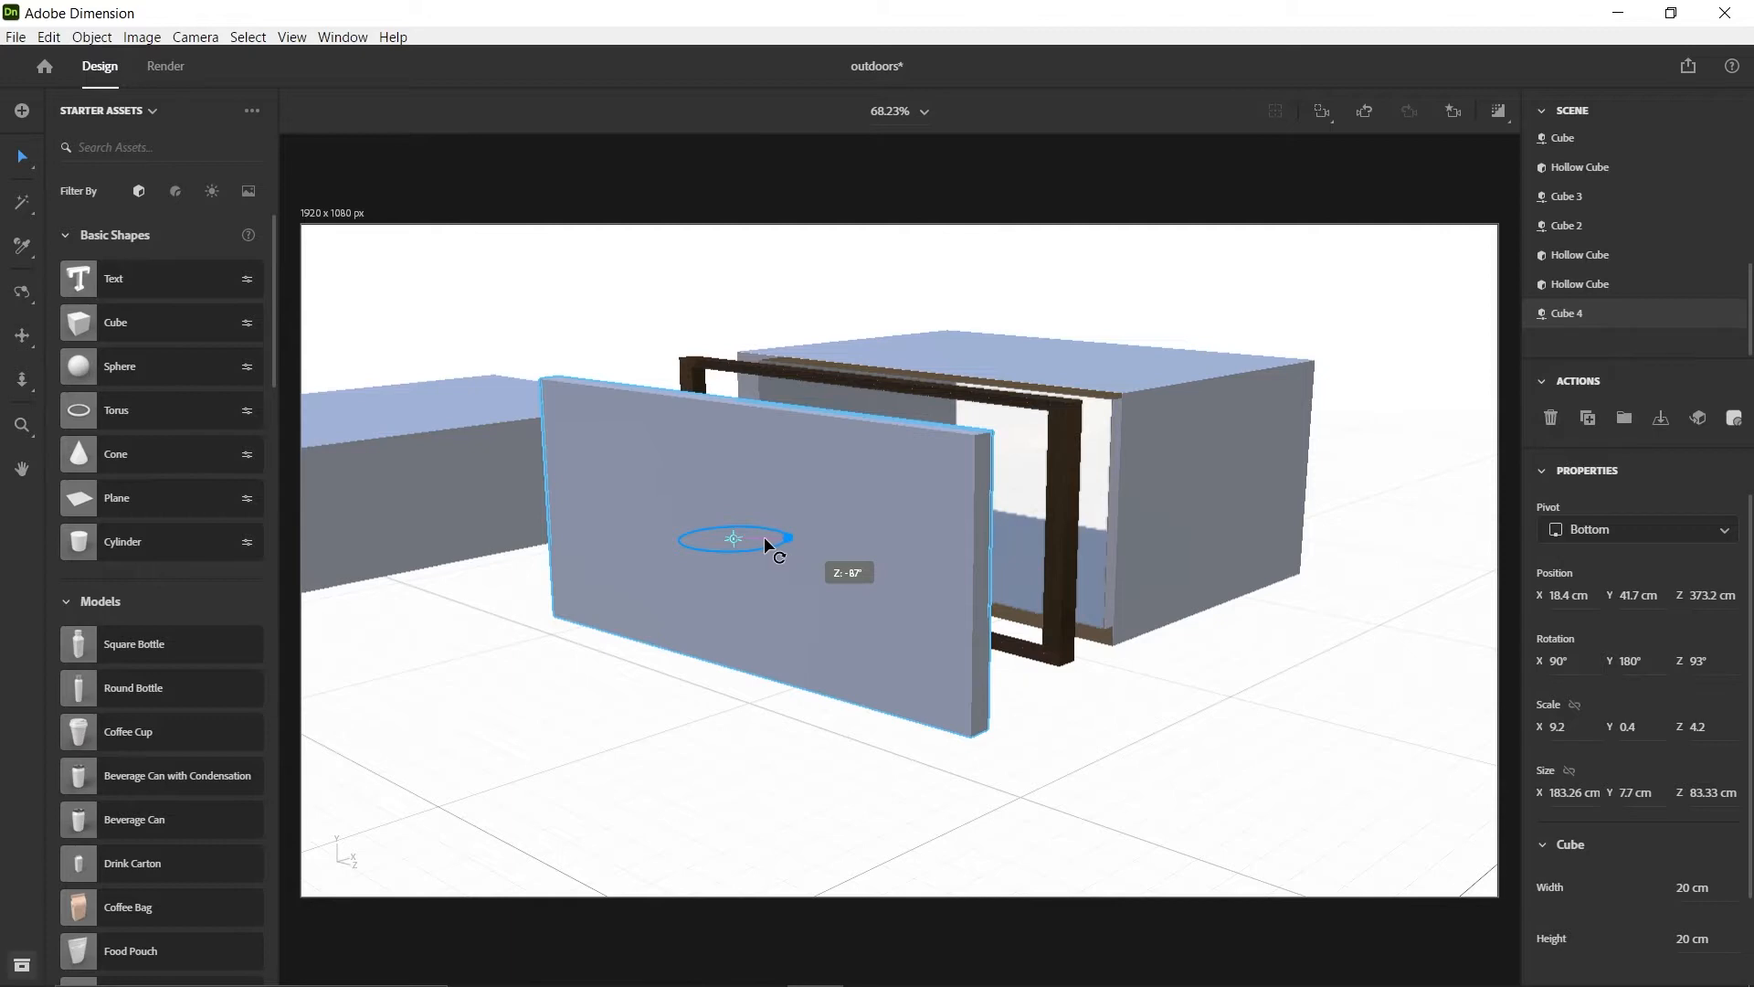
{"action": "left_click_drag", "start_coordinate": [764, 538], "coordinate": [784, 535]}
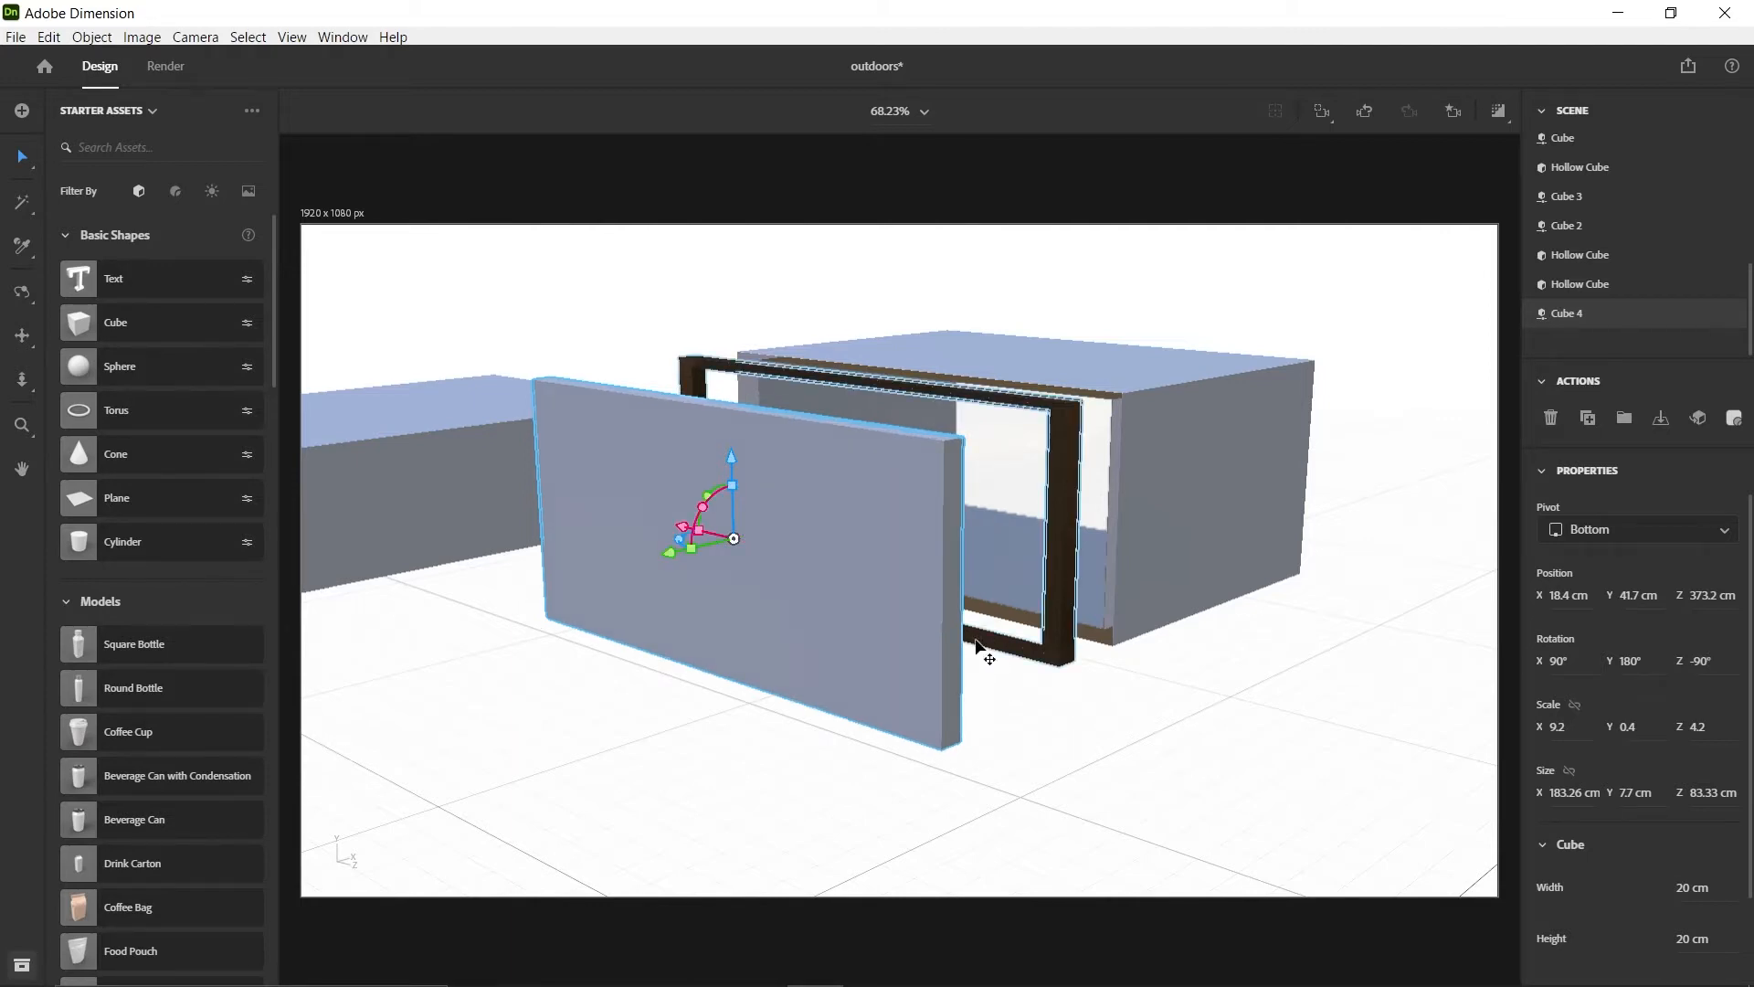
{"action": "key", "text": "1"}
{"action": "left_click_drag", "start_coordinate": [987, 654], "coordinate": [979, 579]}
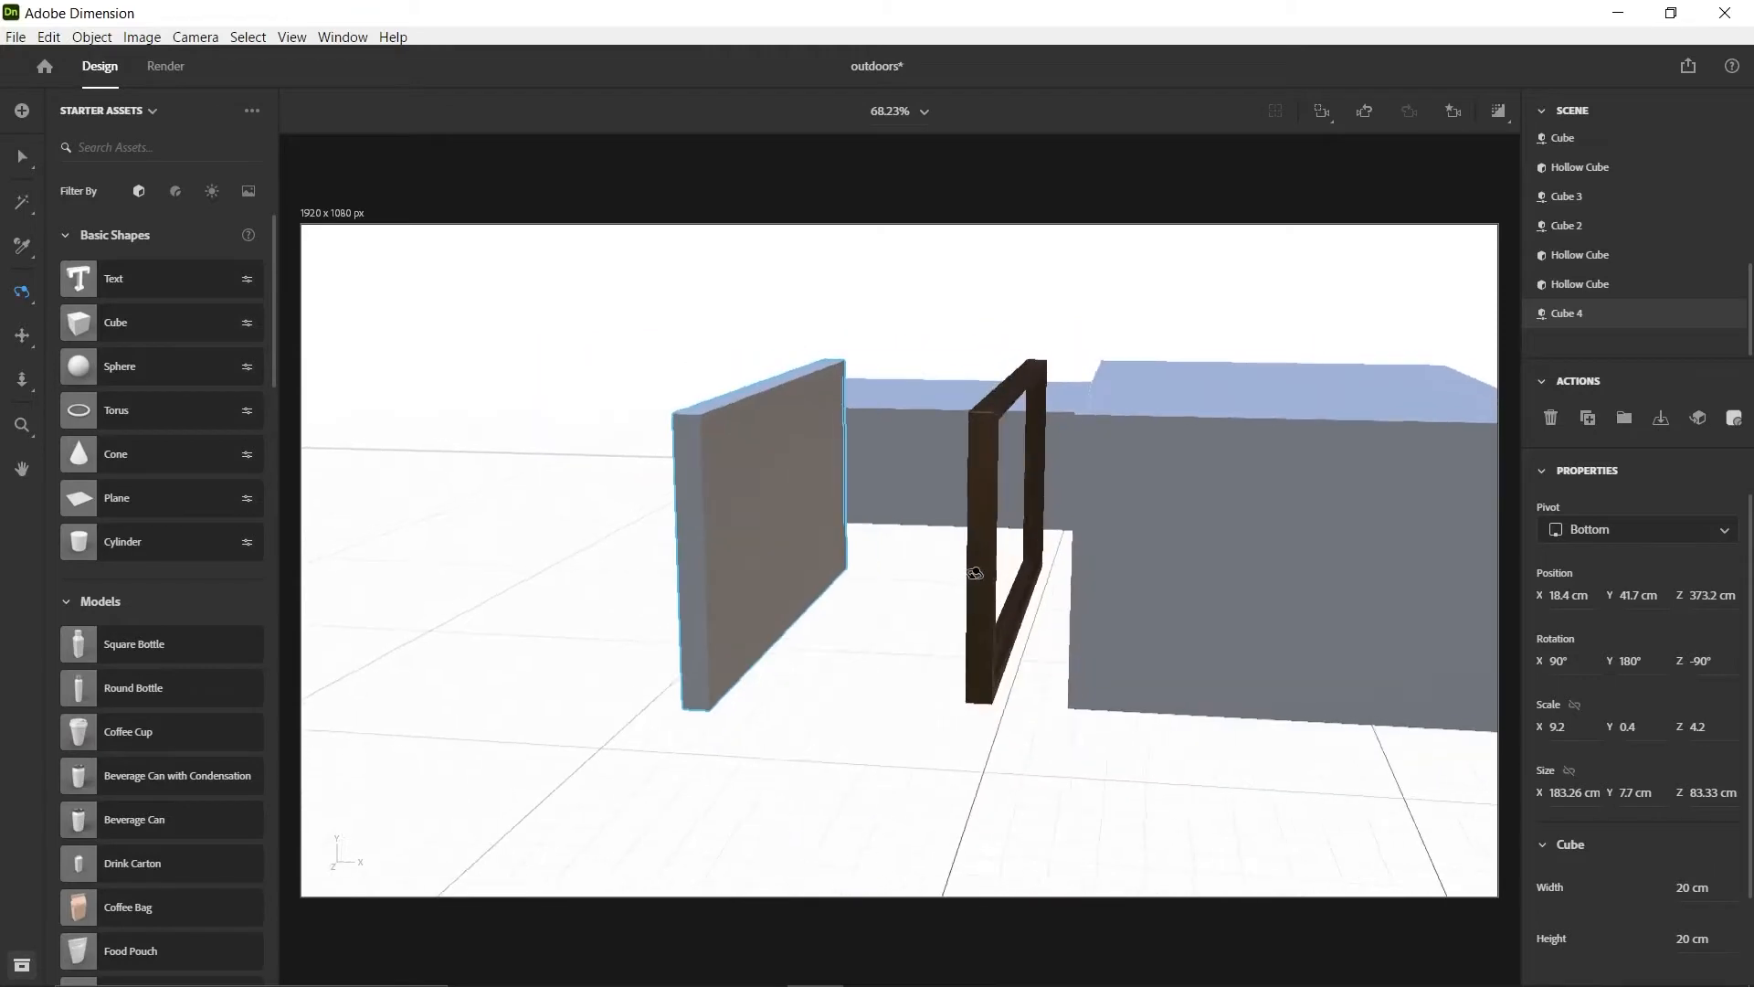
{"action": "key", "text": "v"}
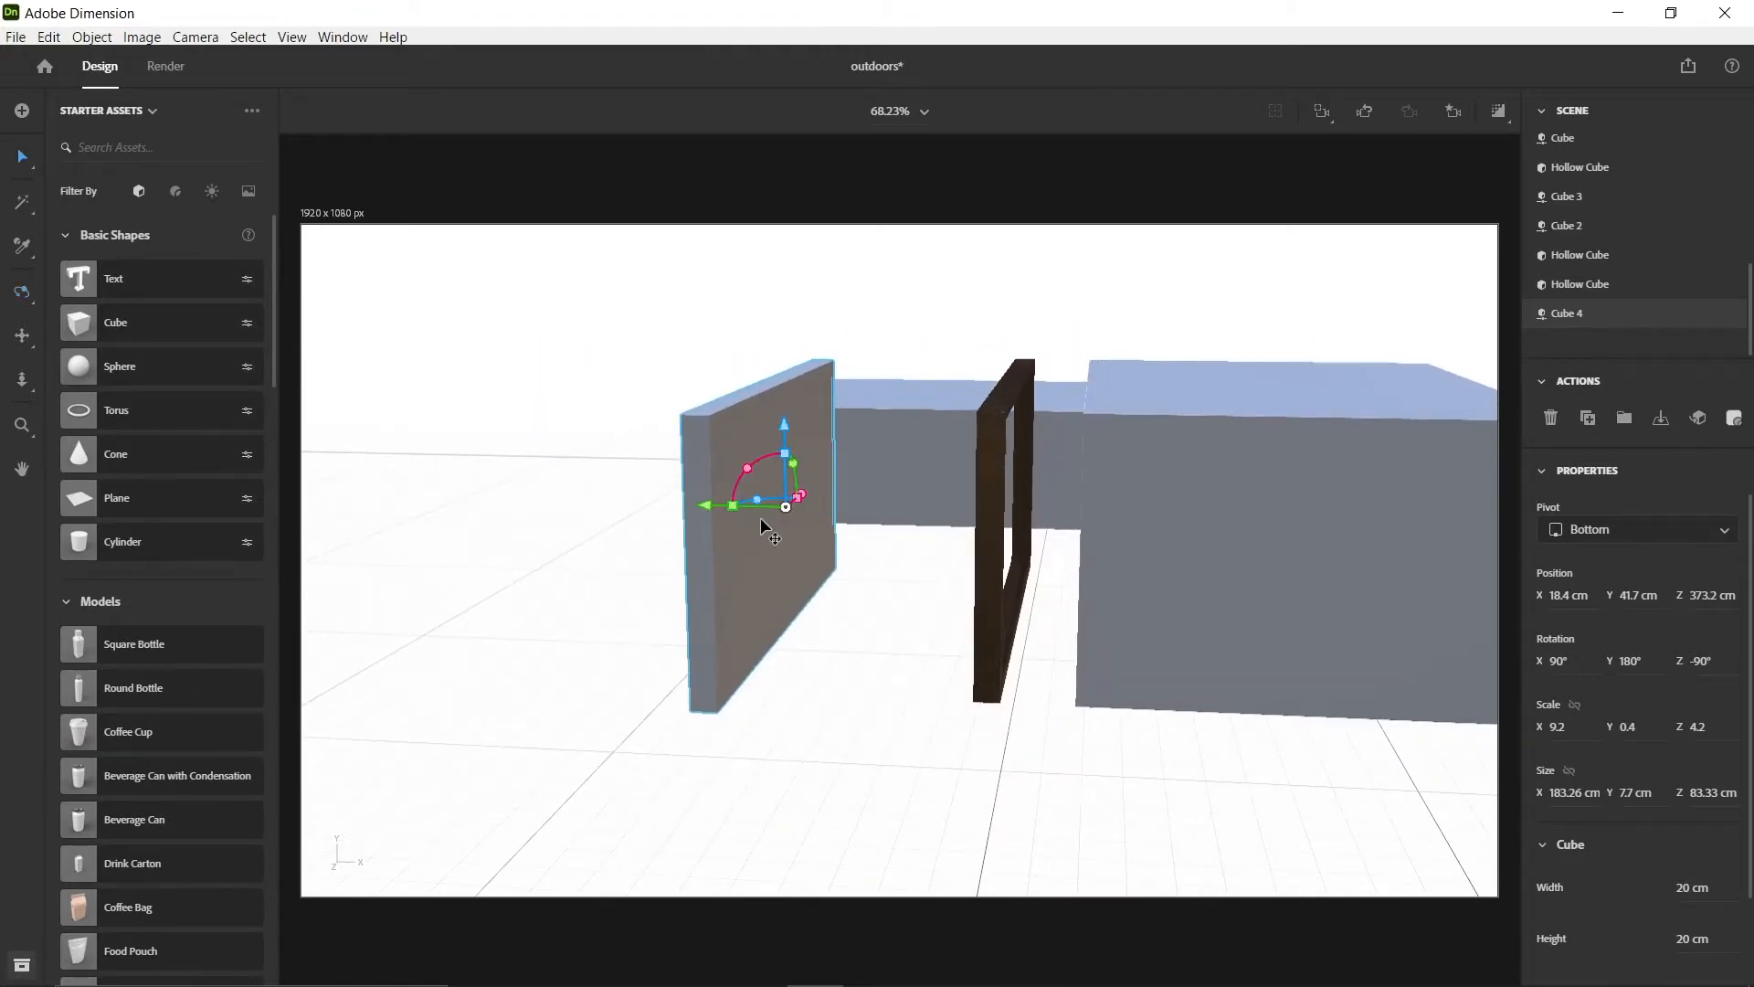
Align the slab and the wooden frame with each other at their centers along Z and X
{"action": "key", "text": "1"}
{"action": "left_click_drag", "start_coordinate": [1100, 505], "coordinate": [897, 666]}
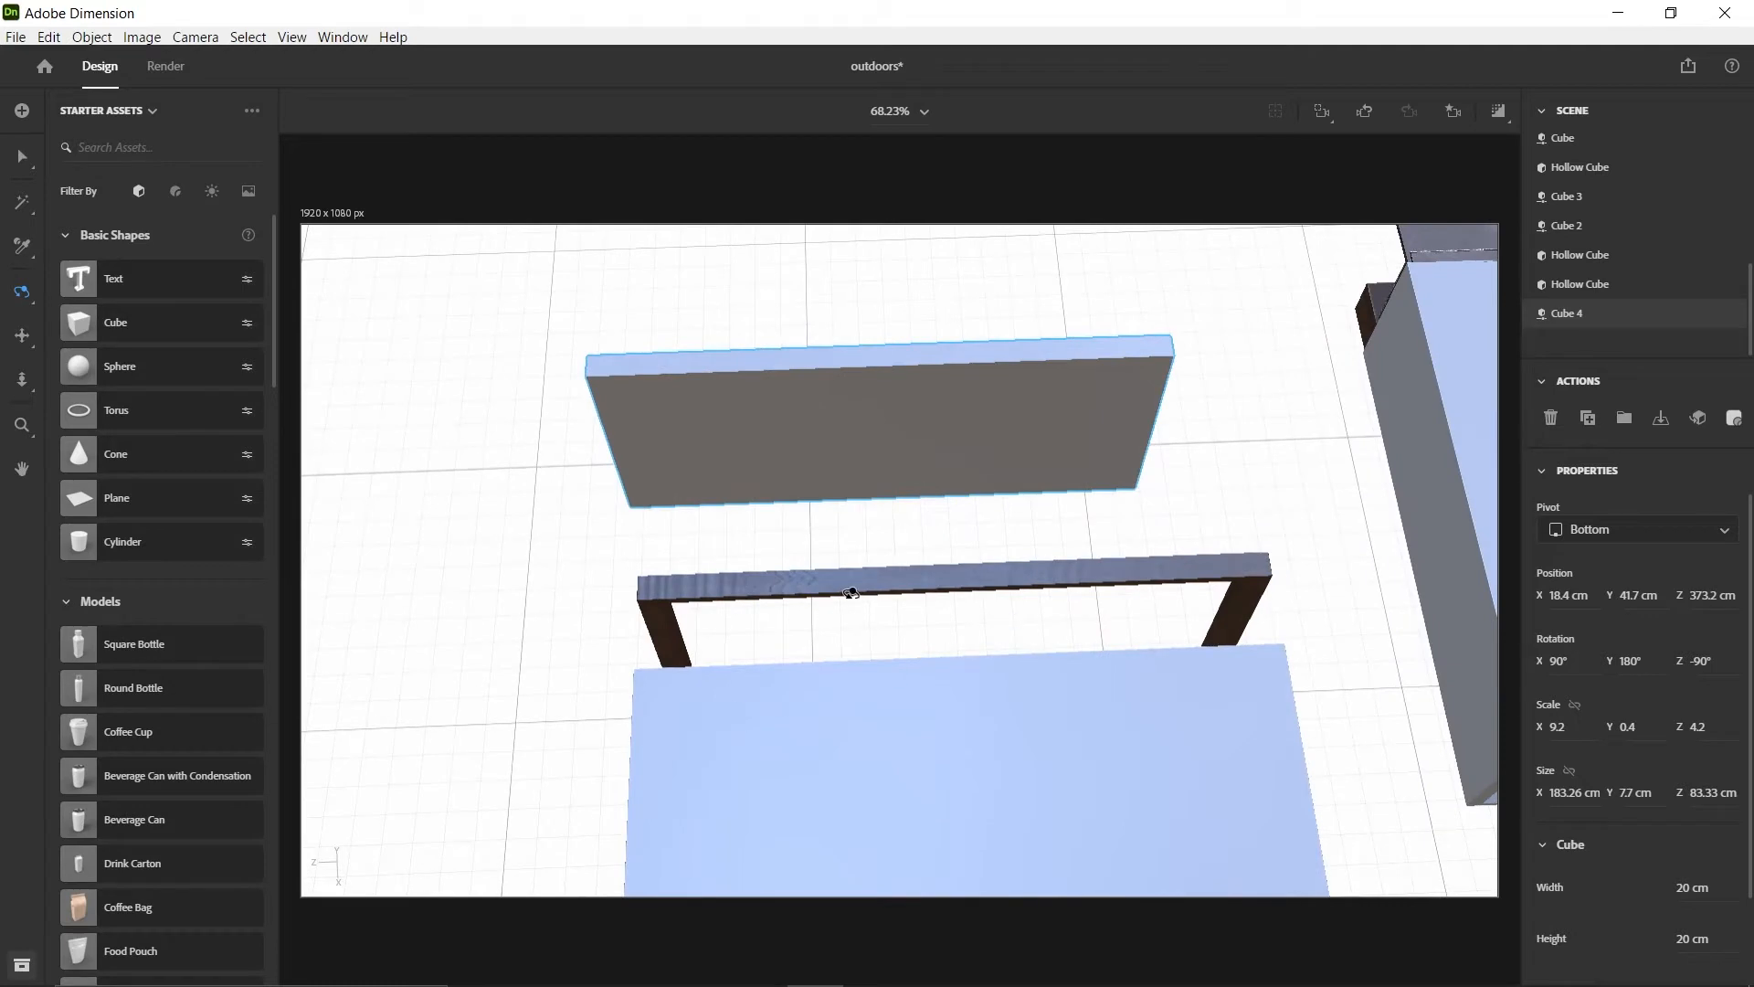
{"action": "key", "text": "v"}
{"action": "left_click", "coordinate": [1065, 580]}
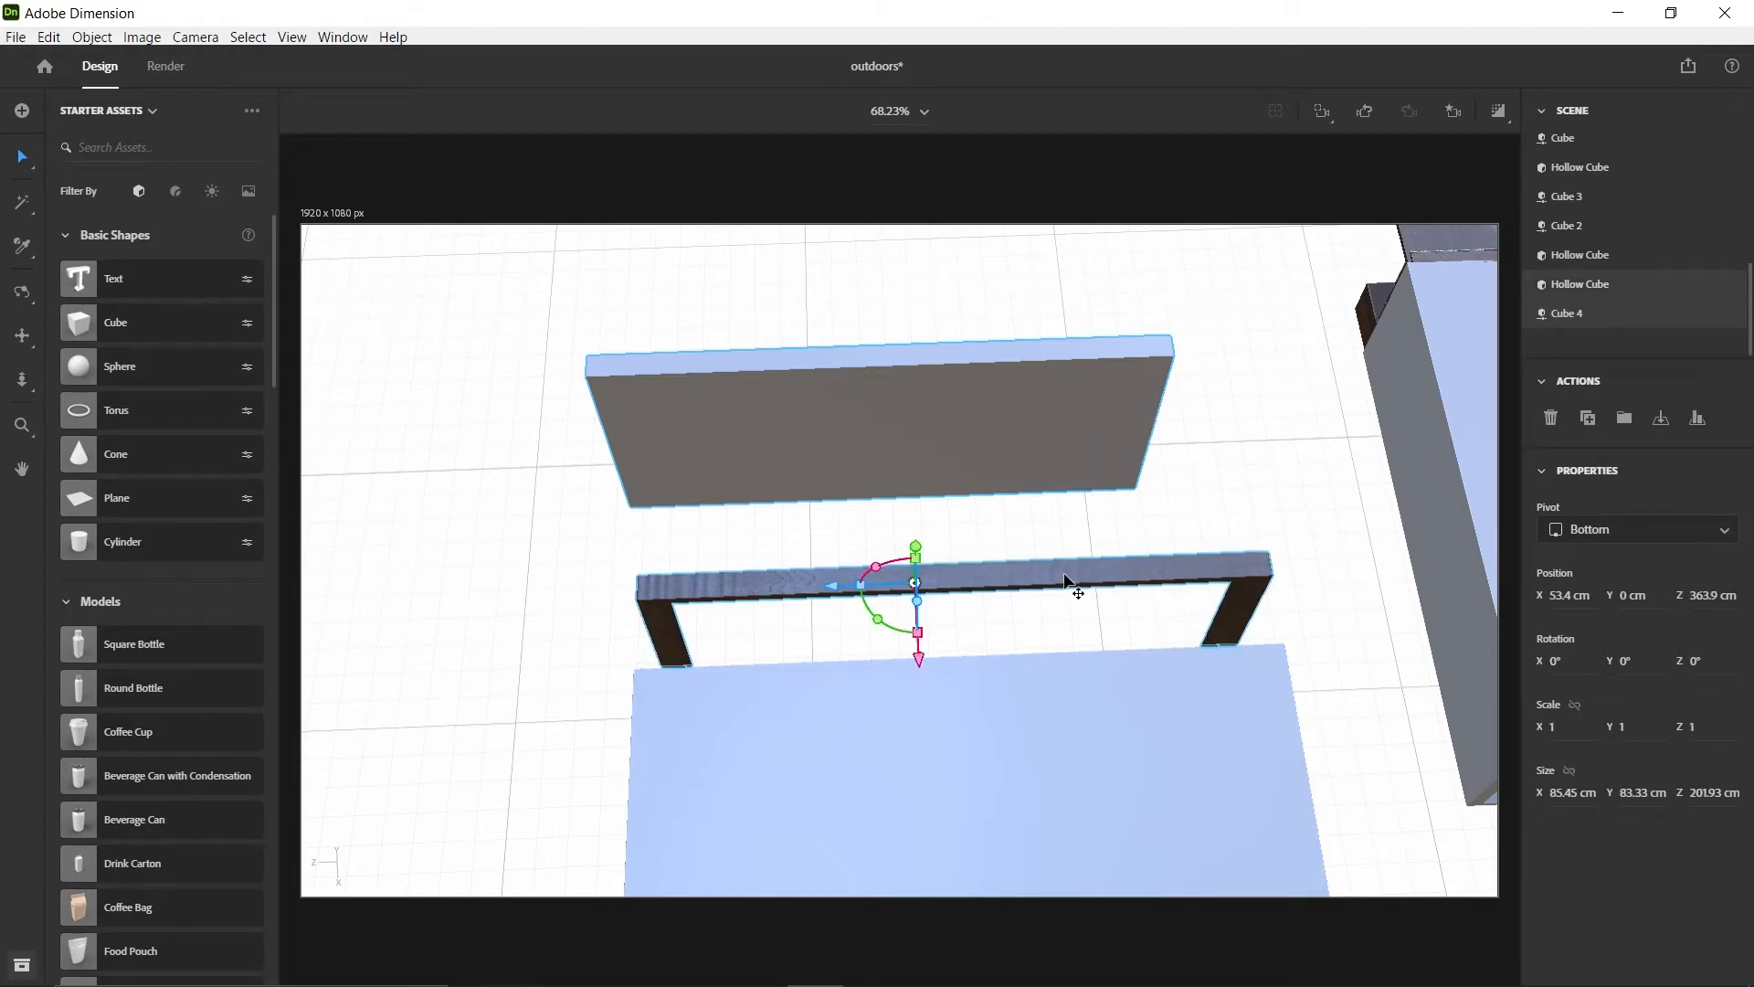
{"action": "left_click", "coordinate": [1699, 422]}
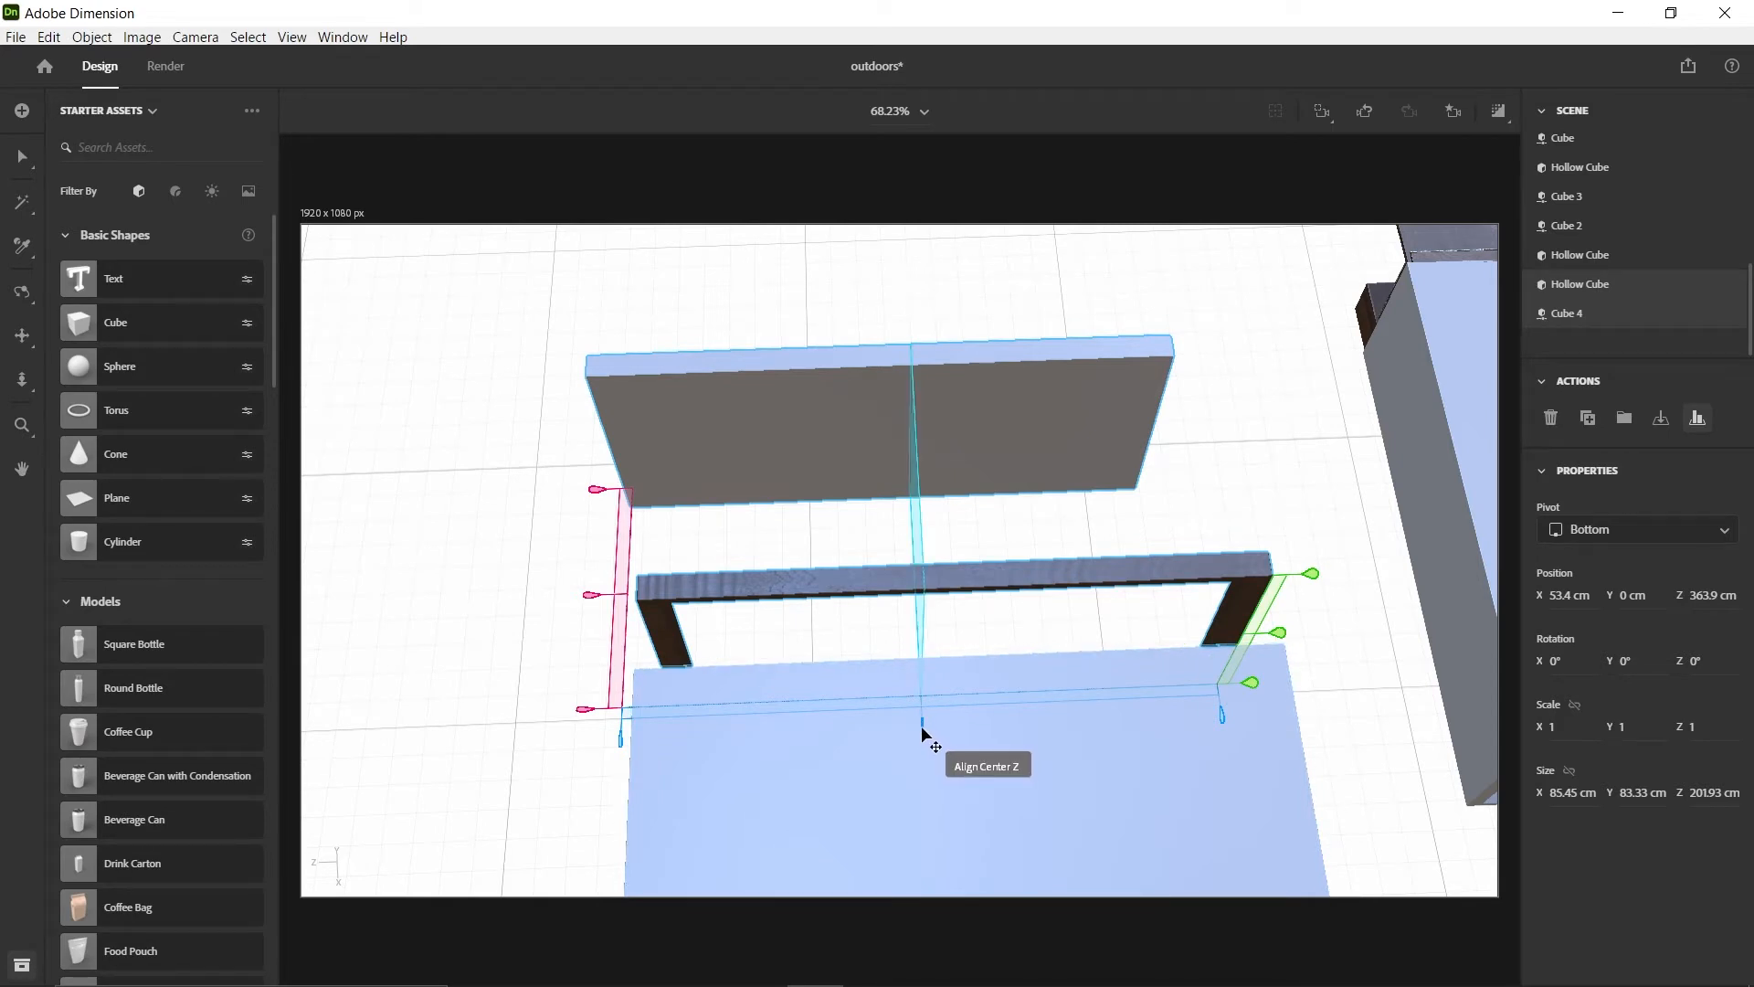
{"action": "left_click", "coordinate": [920, 725]}
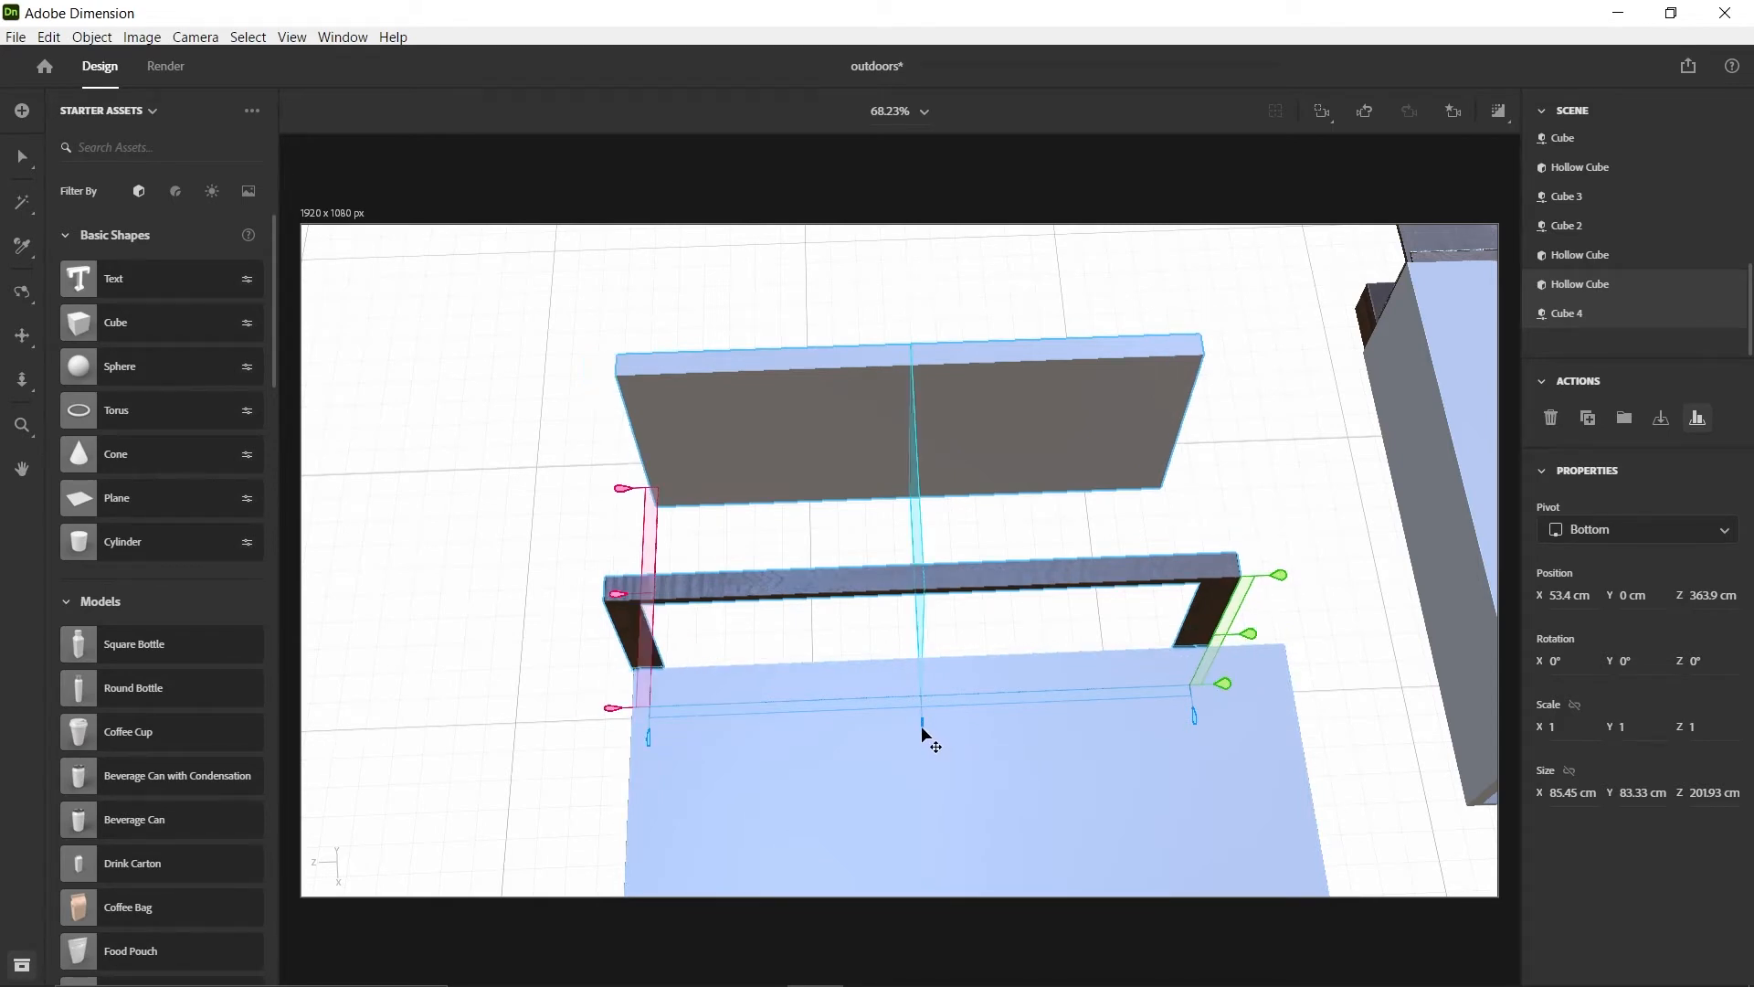
{"action": "left_click", "coordinate": [617, 595]}
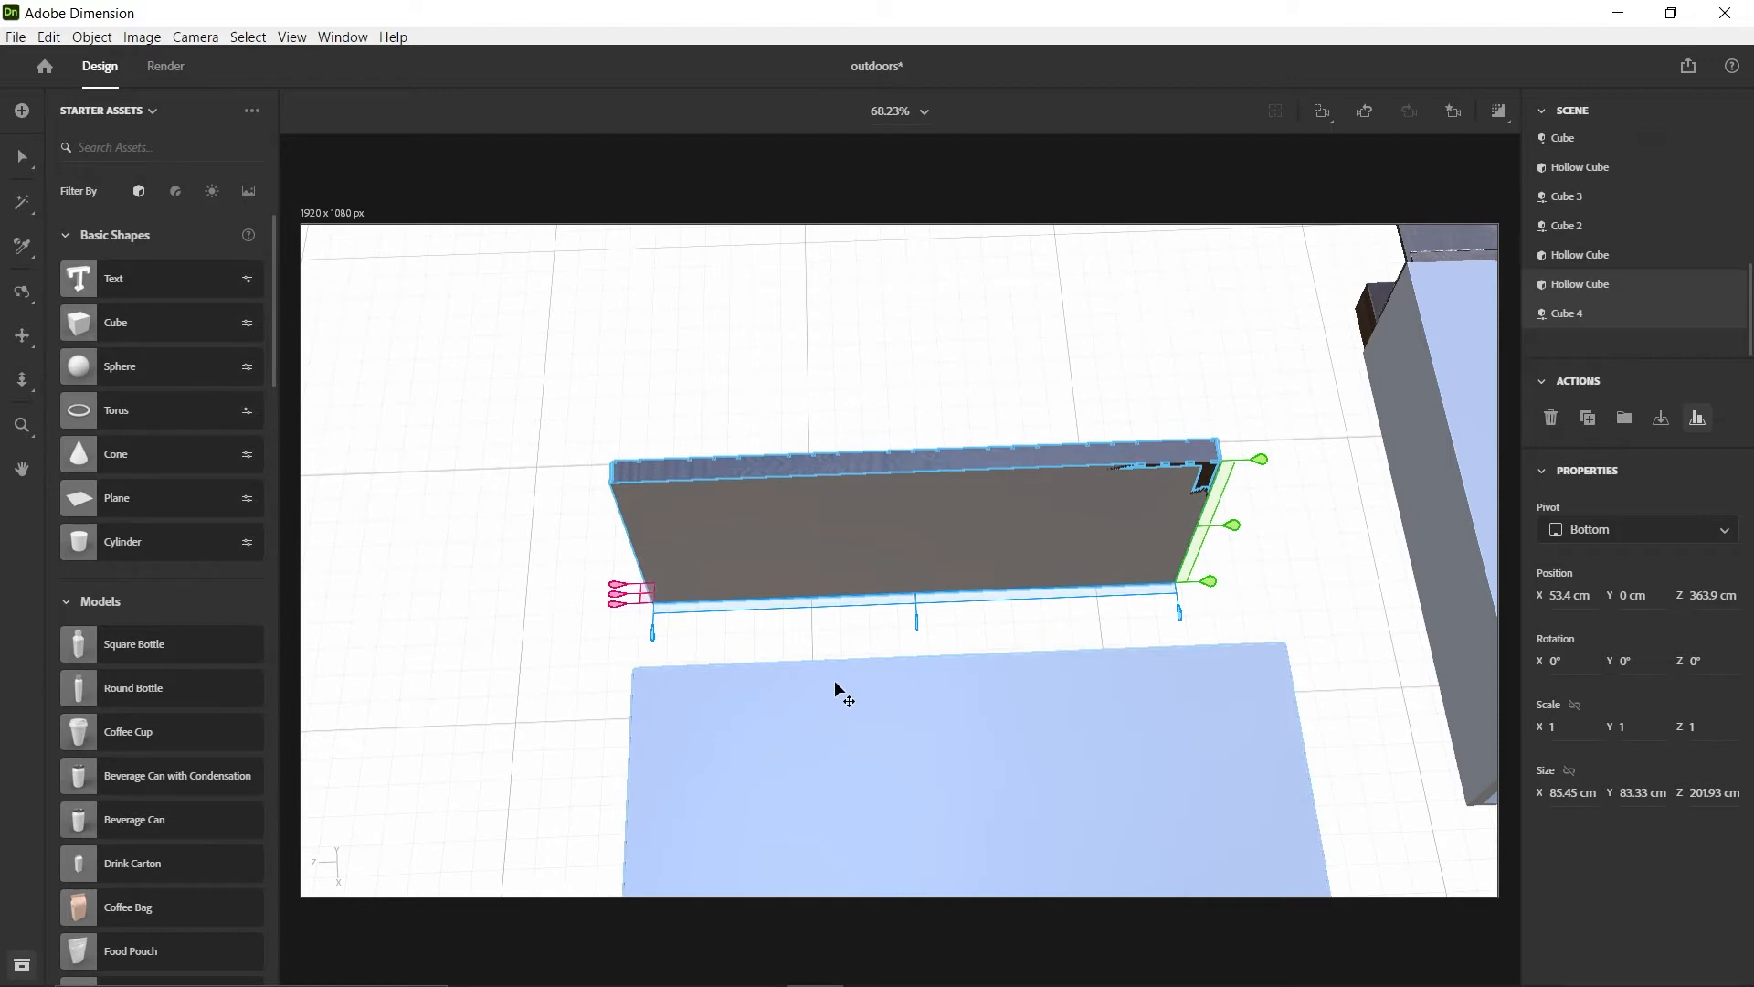
Slide the upright slab away from the wooden frame to X -36.7 cm and thin it to a Y size of 1.34 cm
{"action": "key", "text": "1"}
{"action": "left_click_drag", "start_coordinate": [802, 637], "coordinate": [1037, 321]}
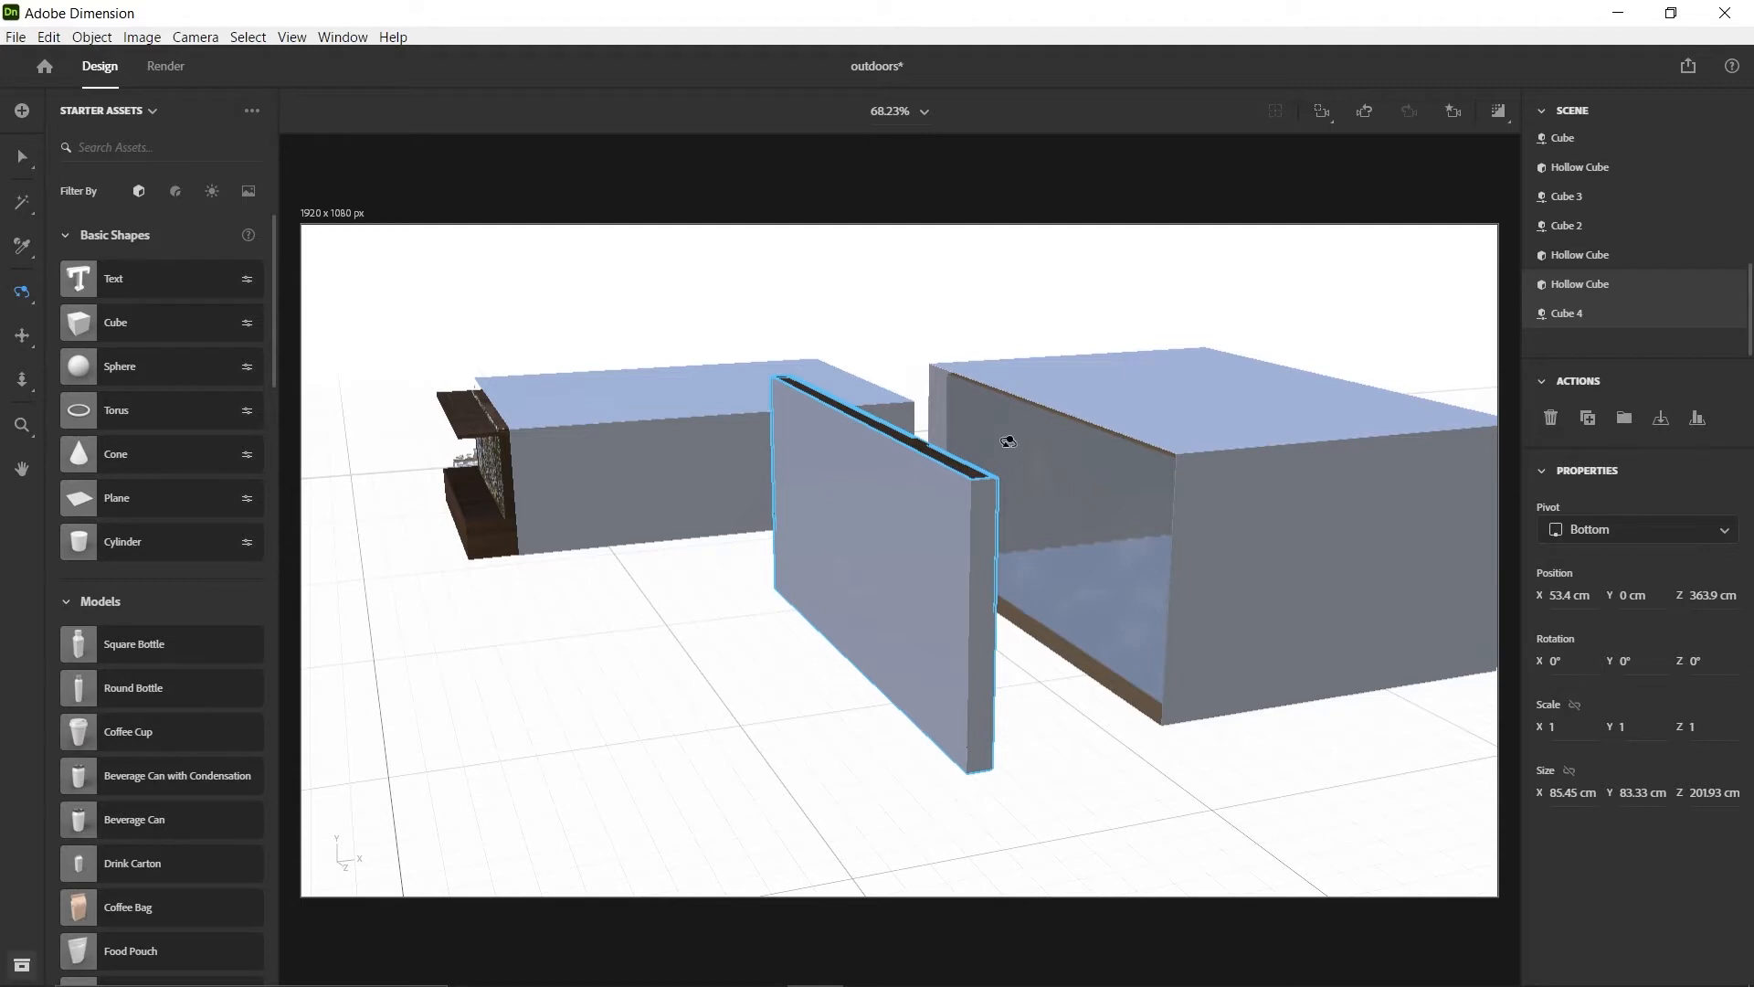
{"action": "key", "text": "v"}
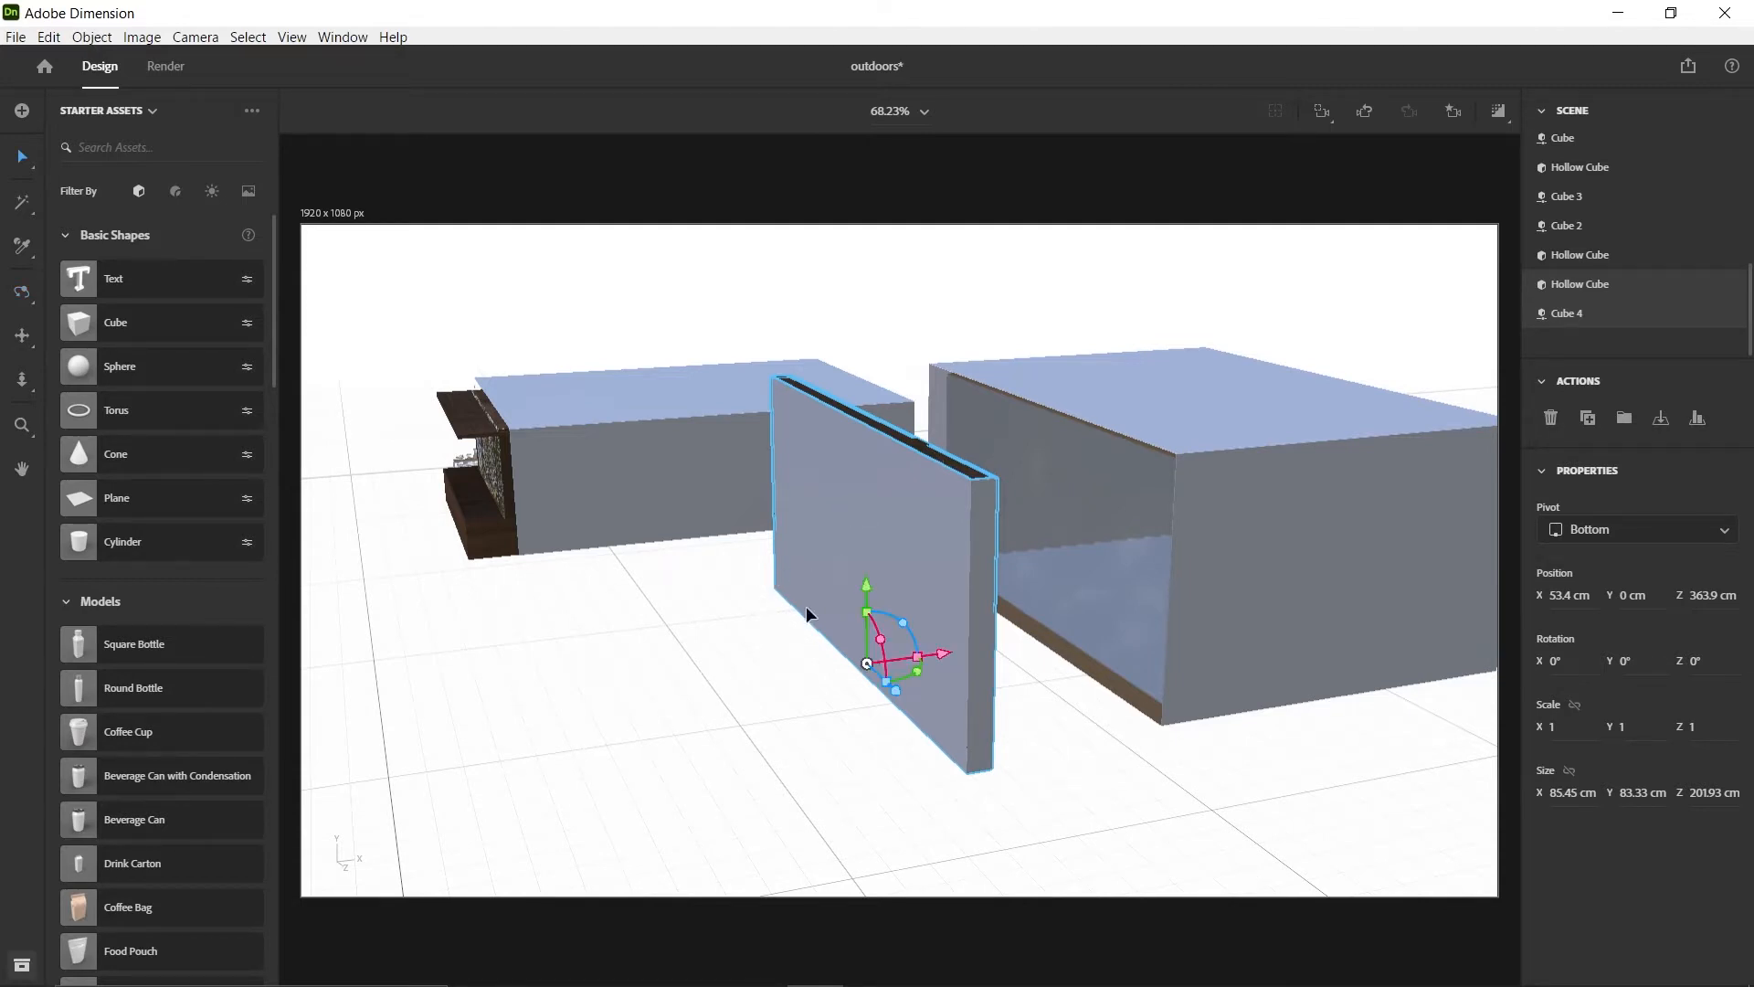
{"action": "left_click", "coordinate": [805, 659]}
{"action": "left_click", "coordinate": [870, 532]}
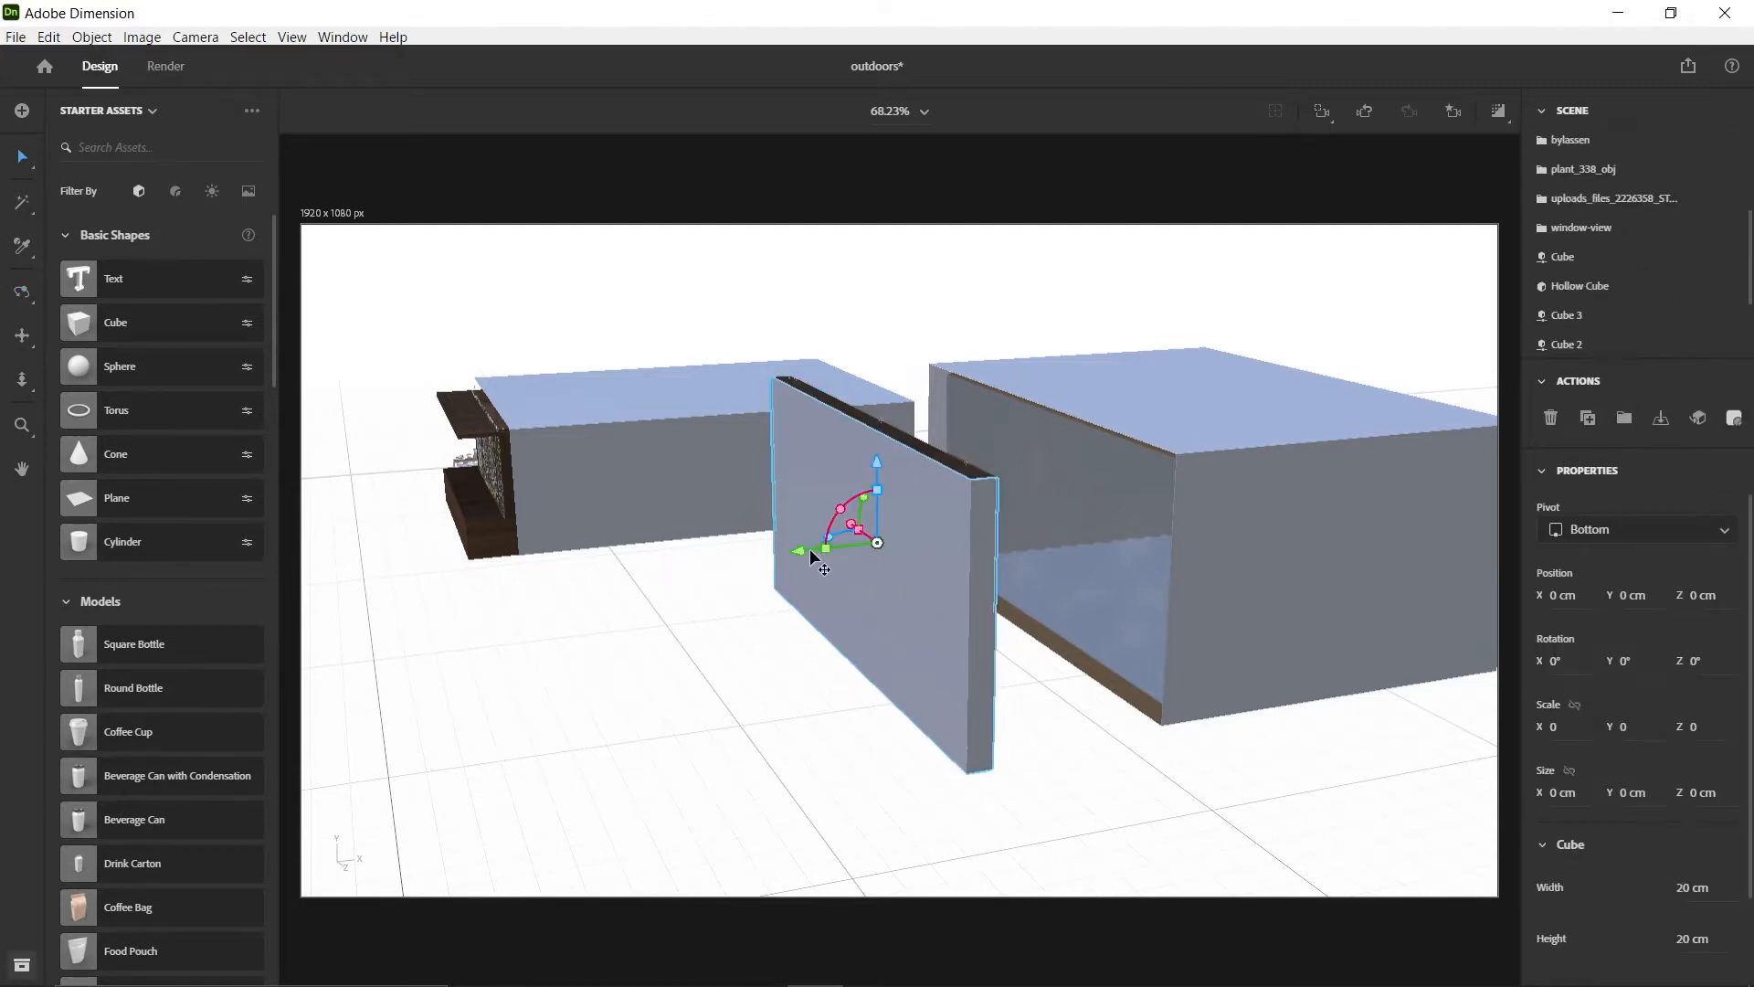
{"action": "left_click_drag", "start_coordinate": [801, 546], "coordinate": [502, 599]}
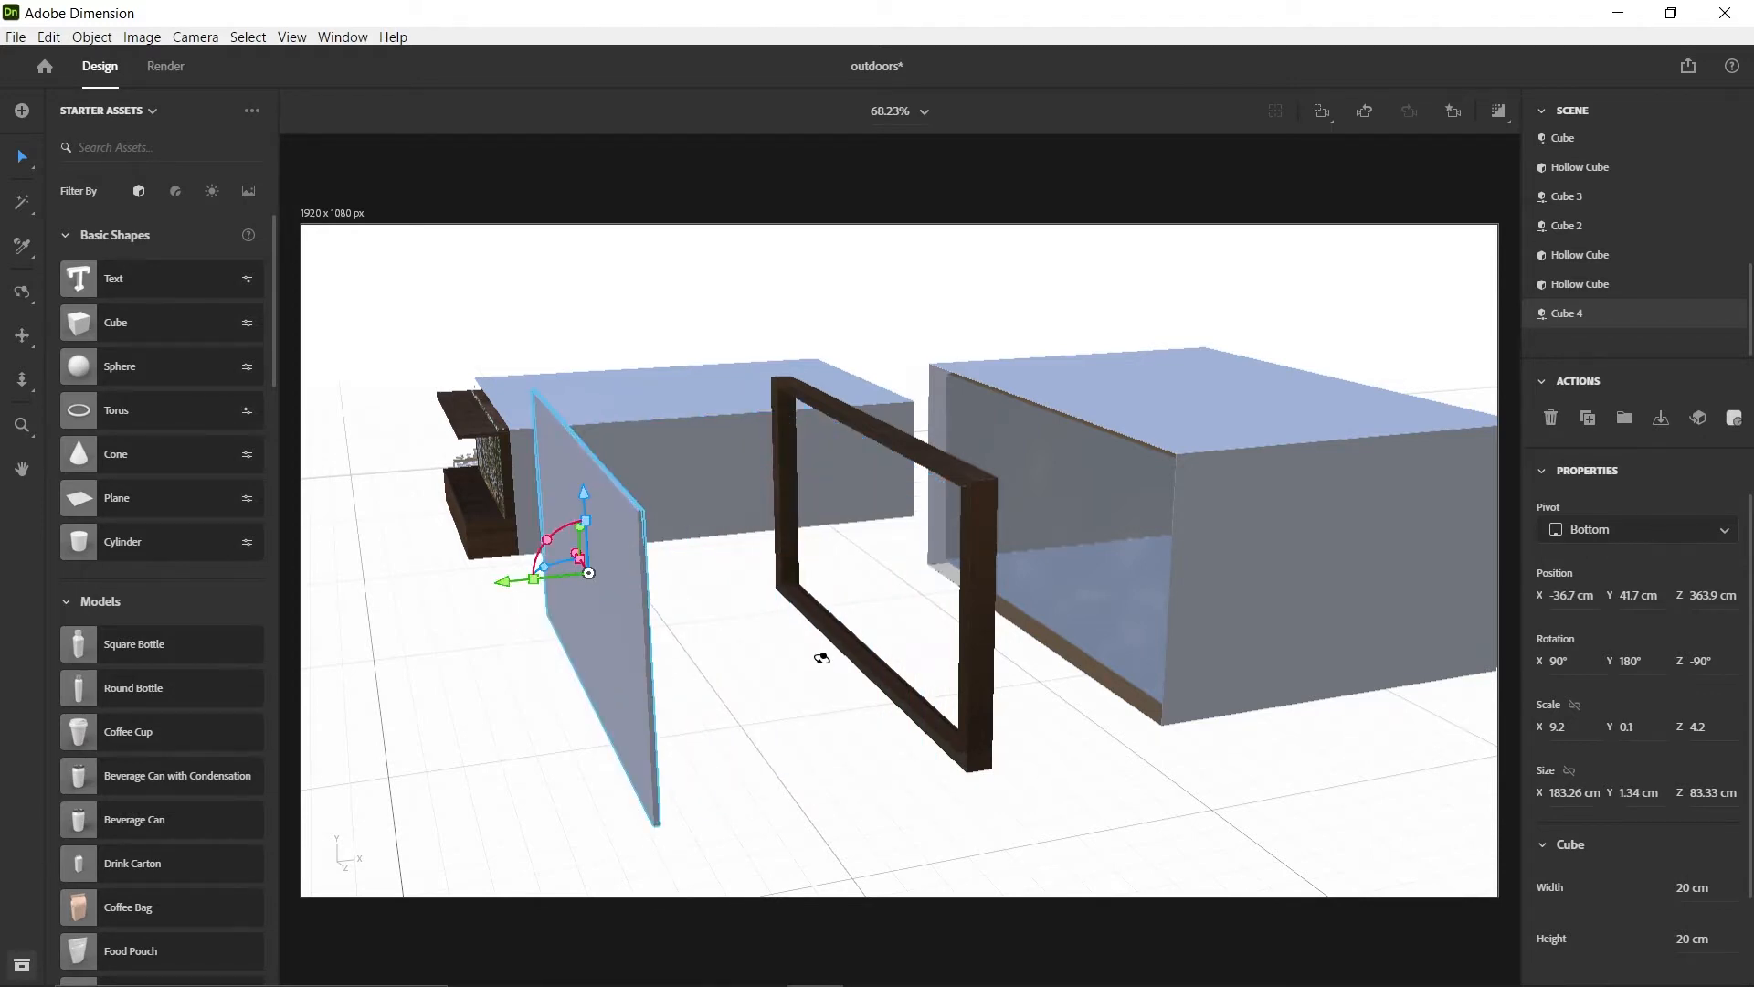
Rename the thin slab behind the wooden frame as Woods-image
{"action": "key", "text": "1"}
{"action": "left_click_drag", "start_coordinate": [932, 627], "coordinate": [712, 599]}
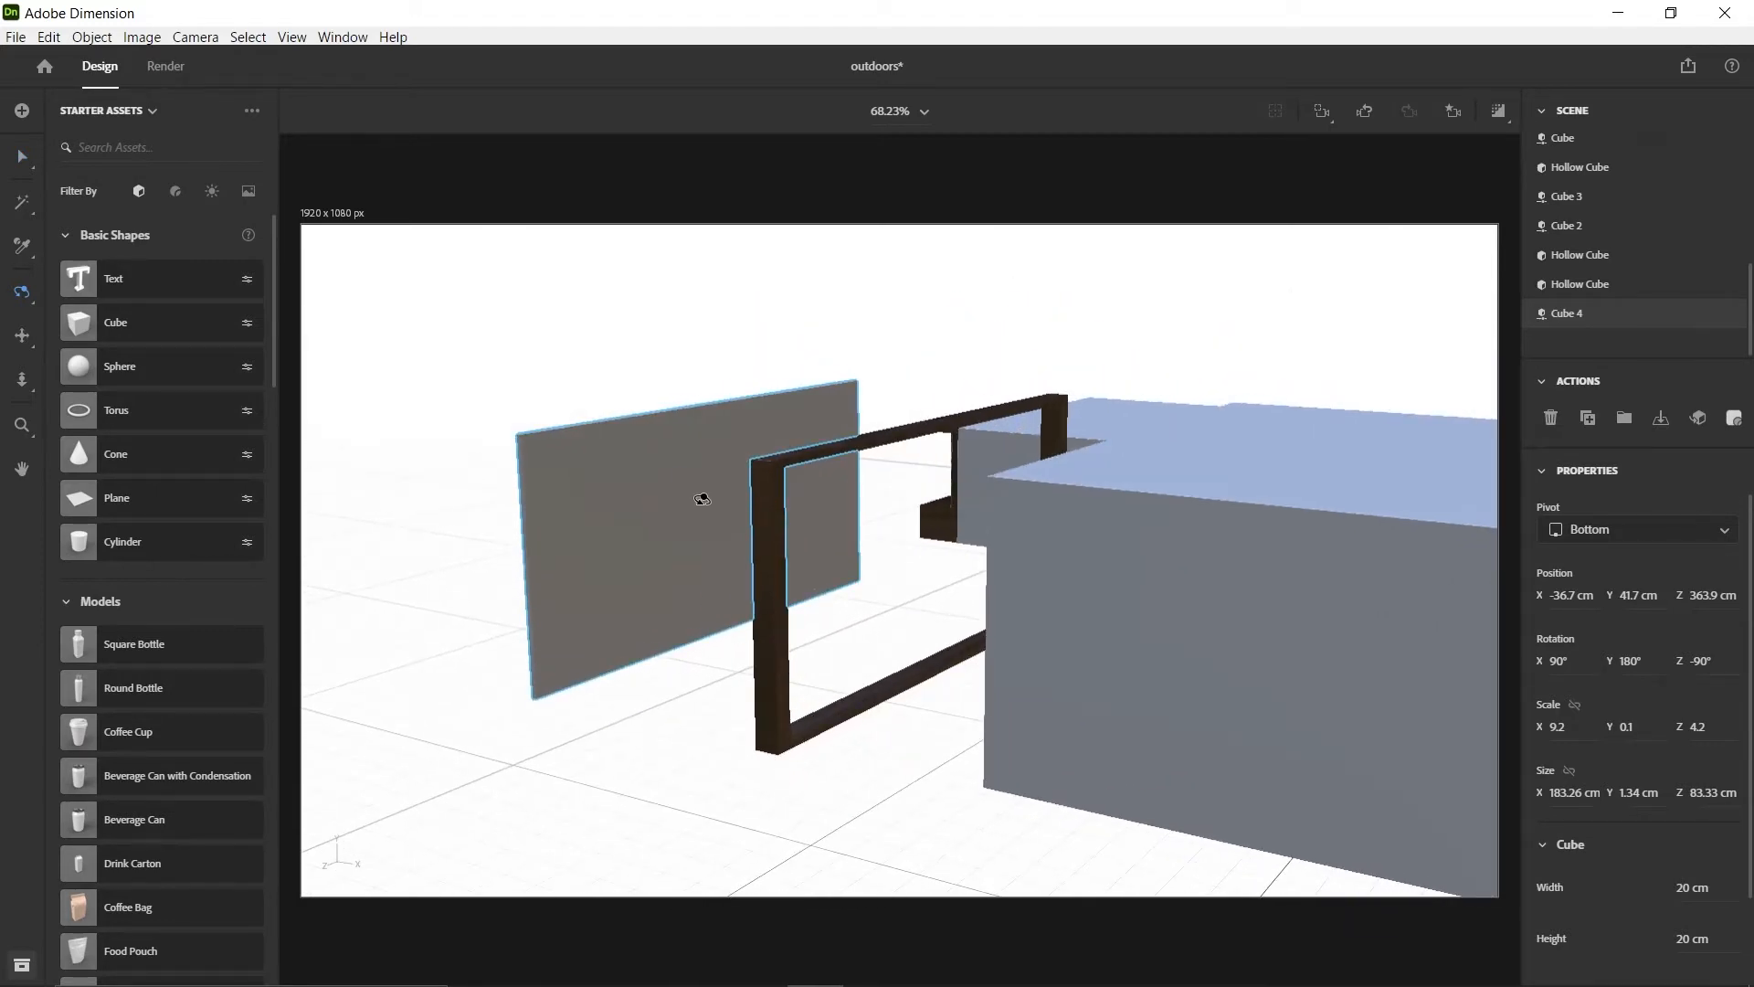
{"action": "key", "text": "v"}
{"action": "left_click", "coordinate": [603, 412]}
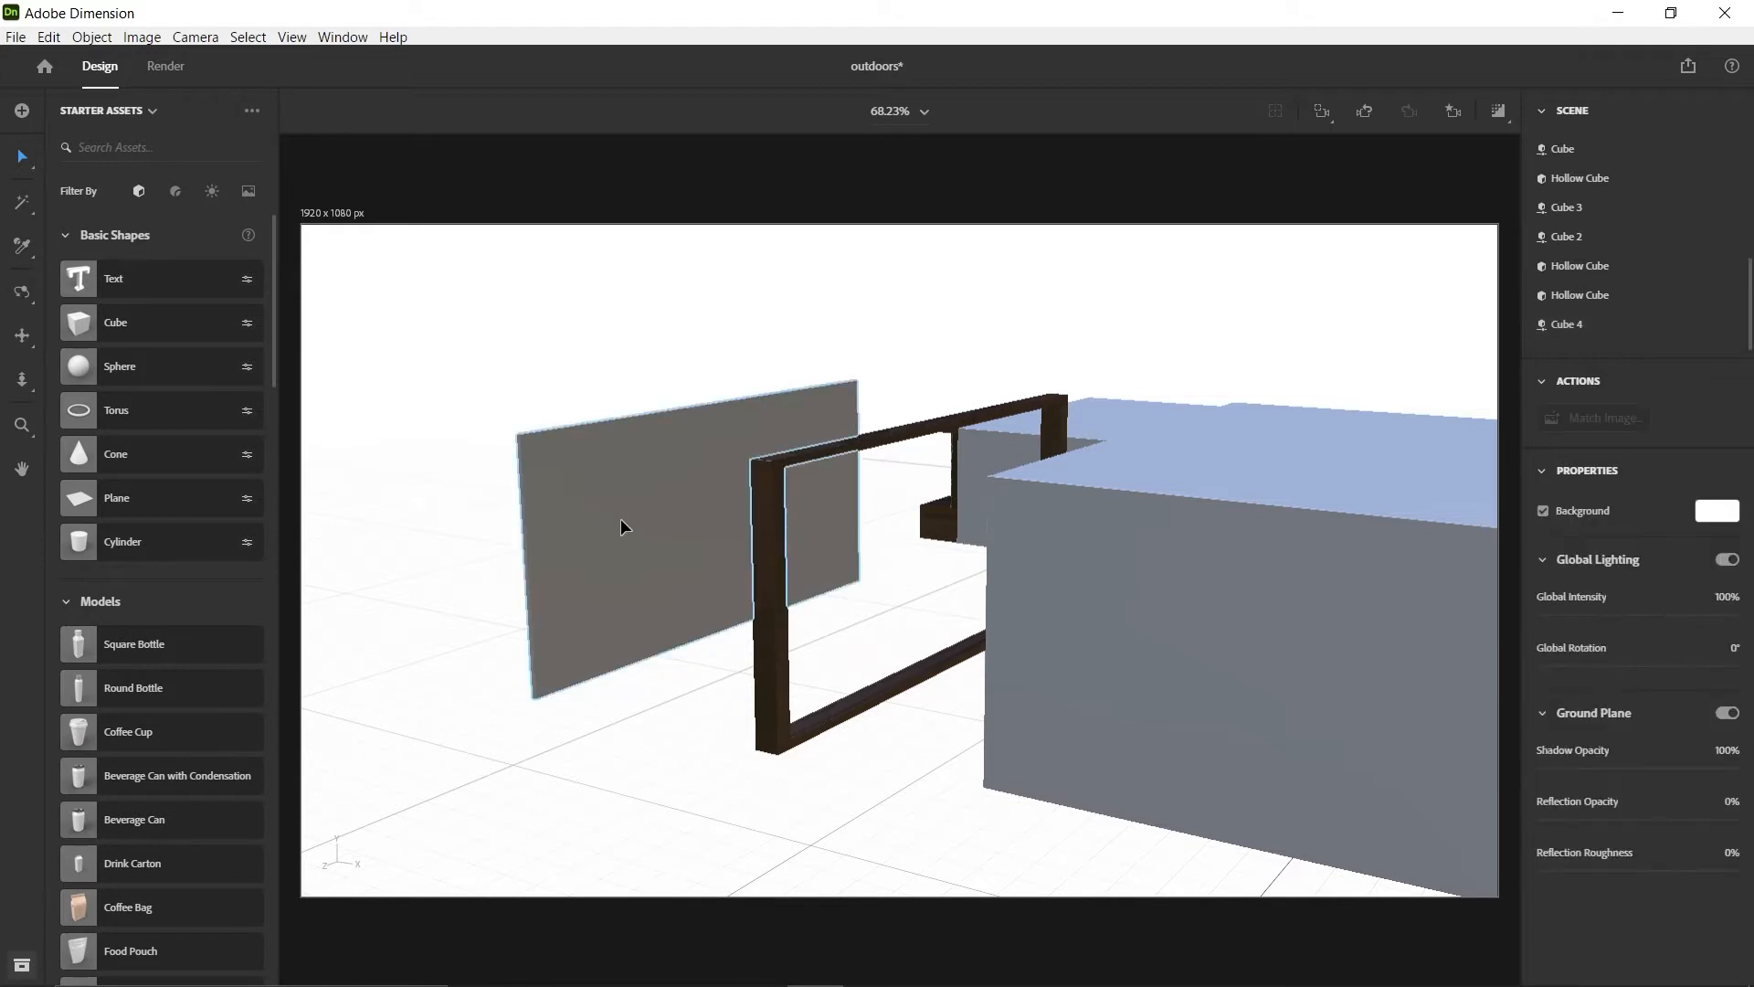
{"action": "left_click", "coordinate": [24, 205]}
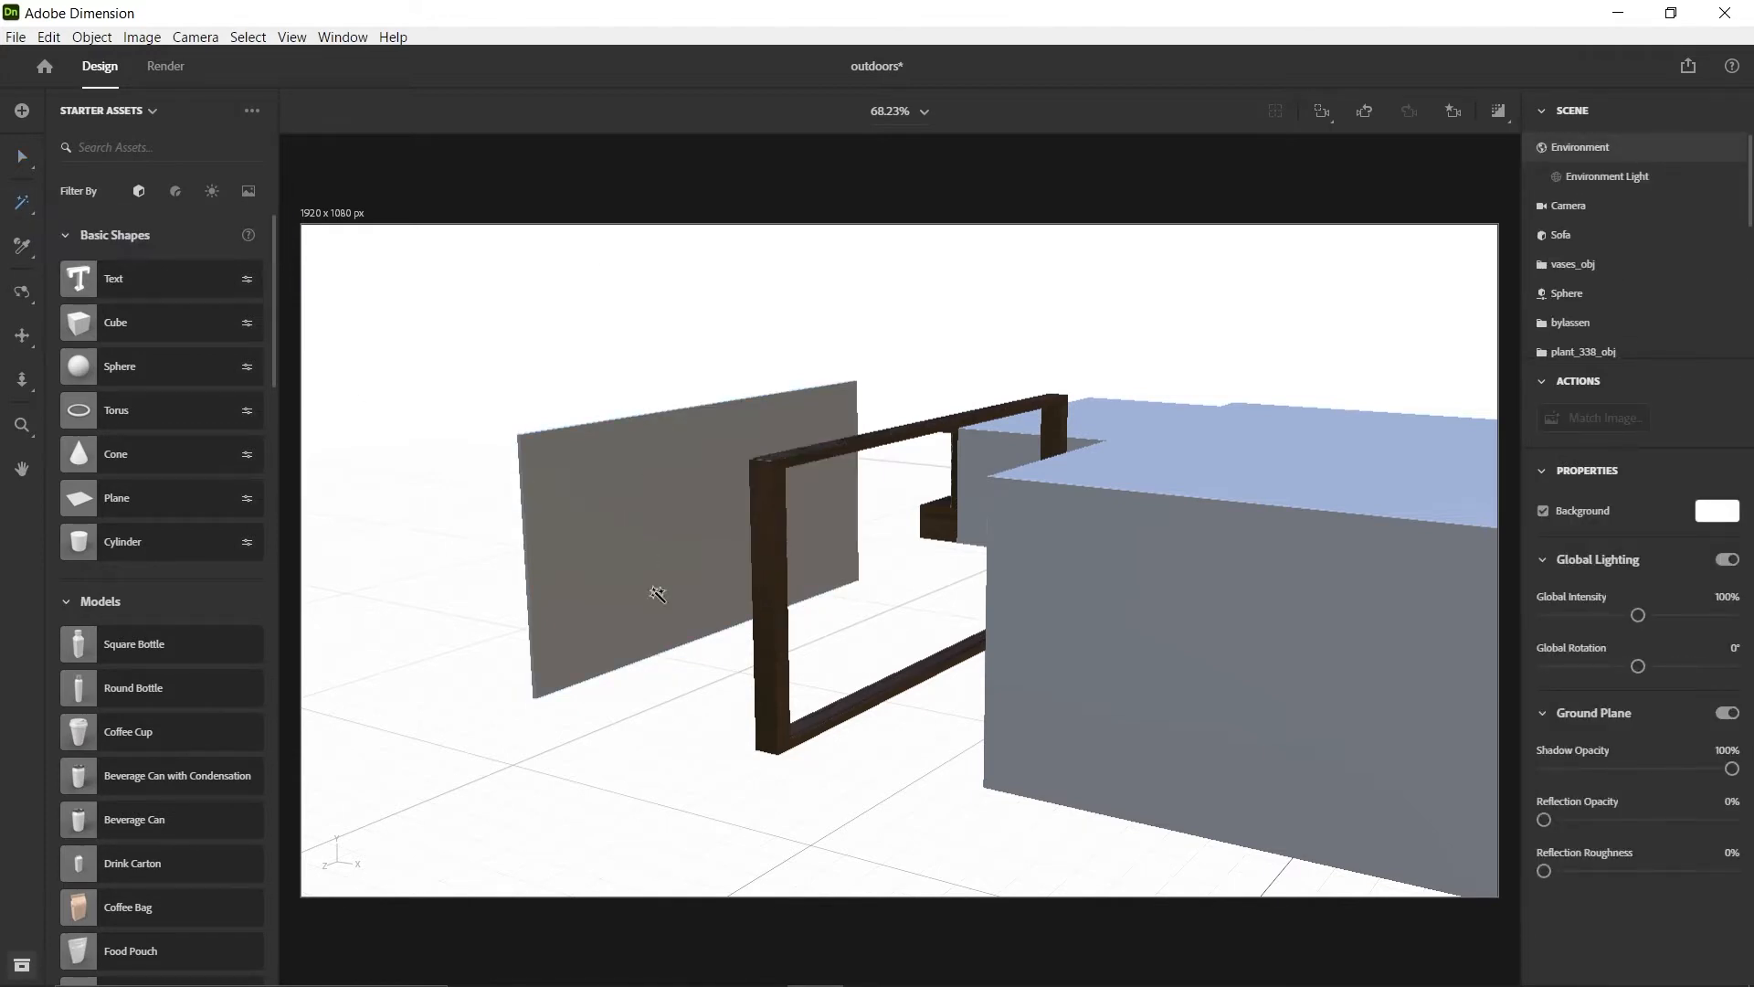
{"action": "left_click", "coordinate": [681, 505]}
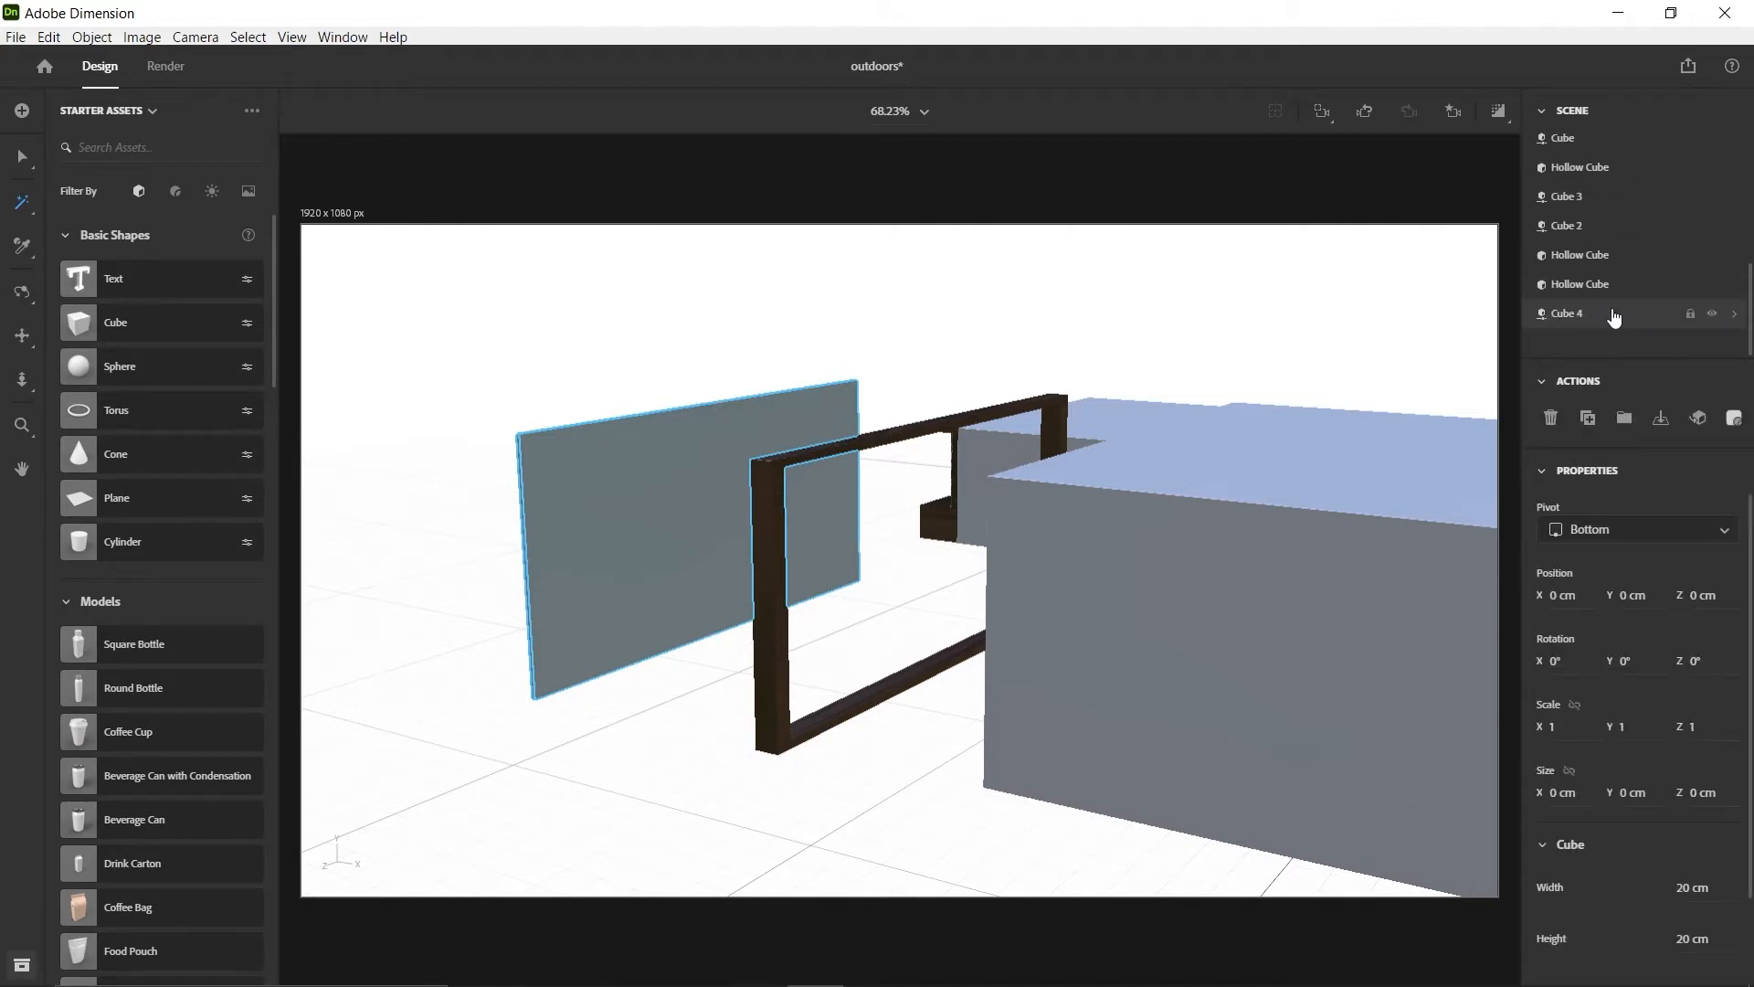
{"action": "double_click", "coordinate": [1575, 316]}
{"action": "left_click", "coordinate": [1621, 349]}
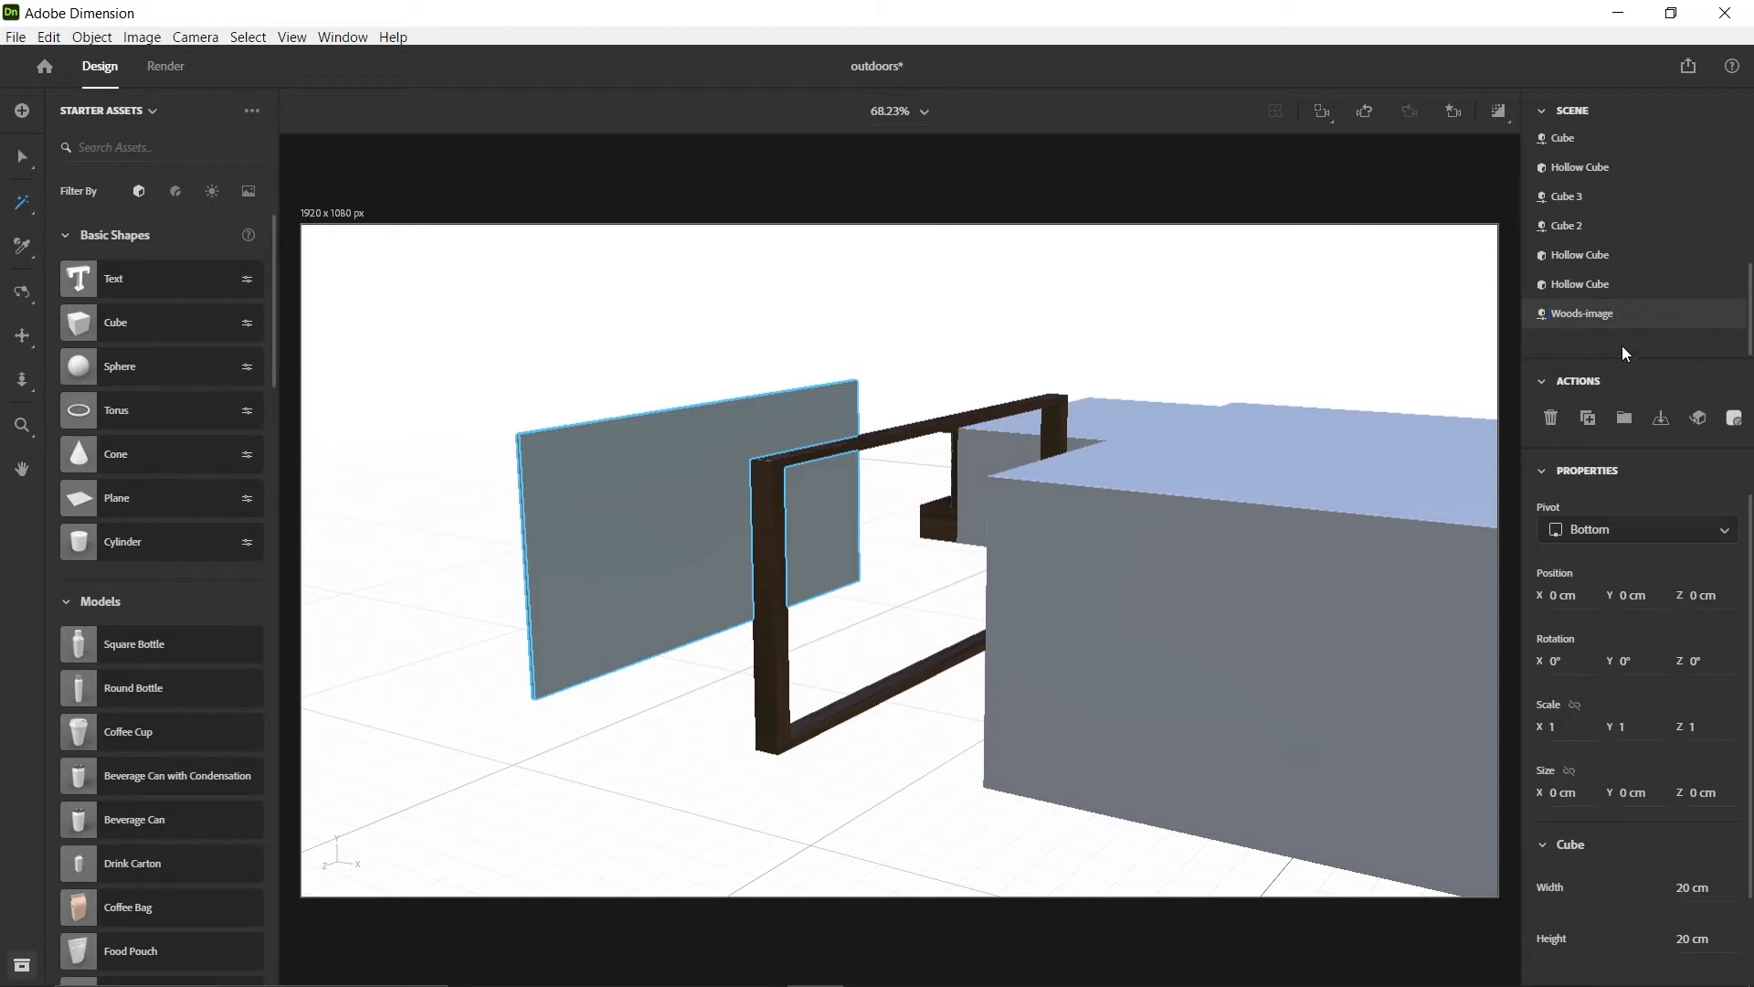
Apply the forest photo from the p30 folder as the base color image of the Woods-image slab's material
{"action": "left_click", "coordinate": [1579, 318]}
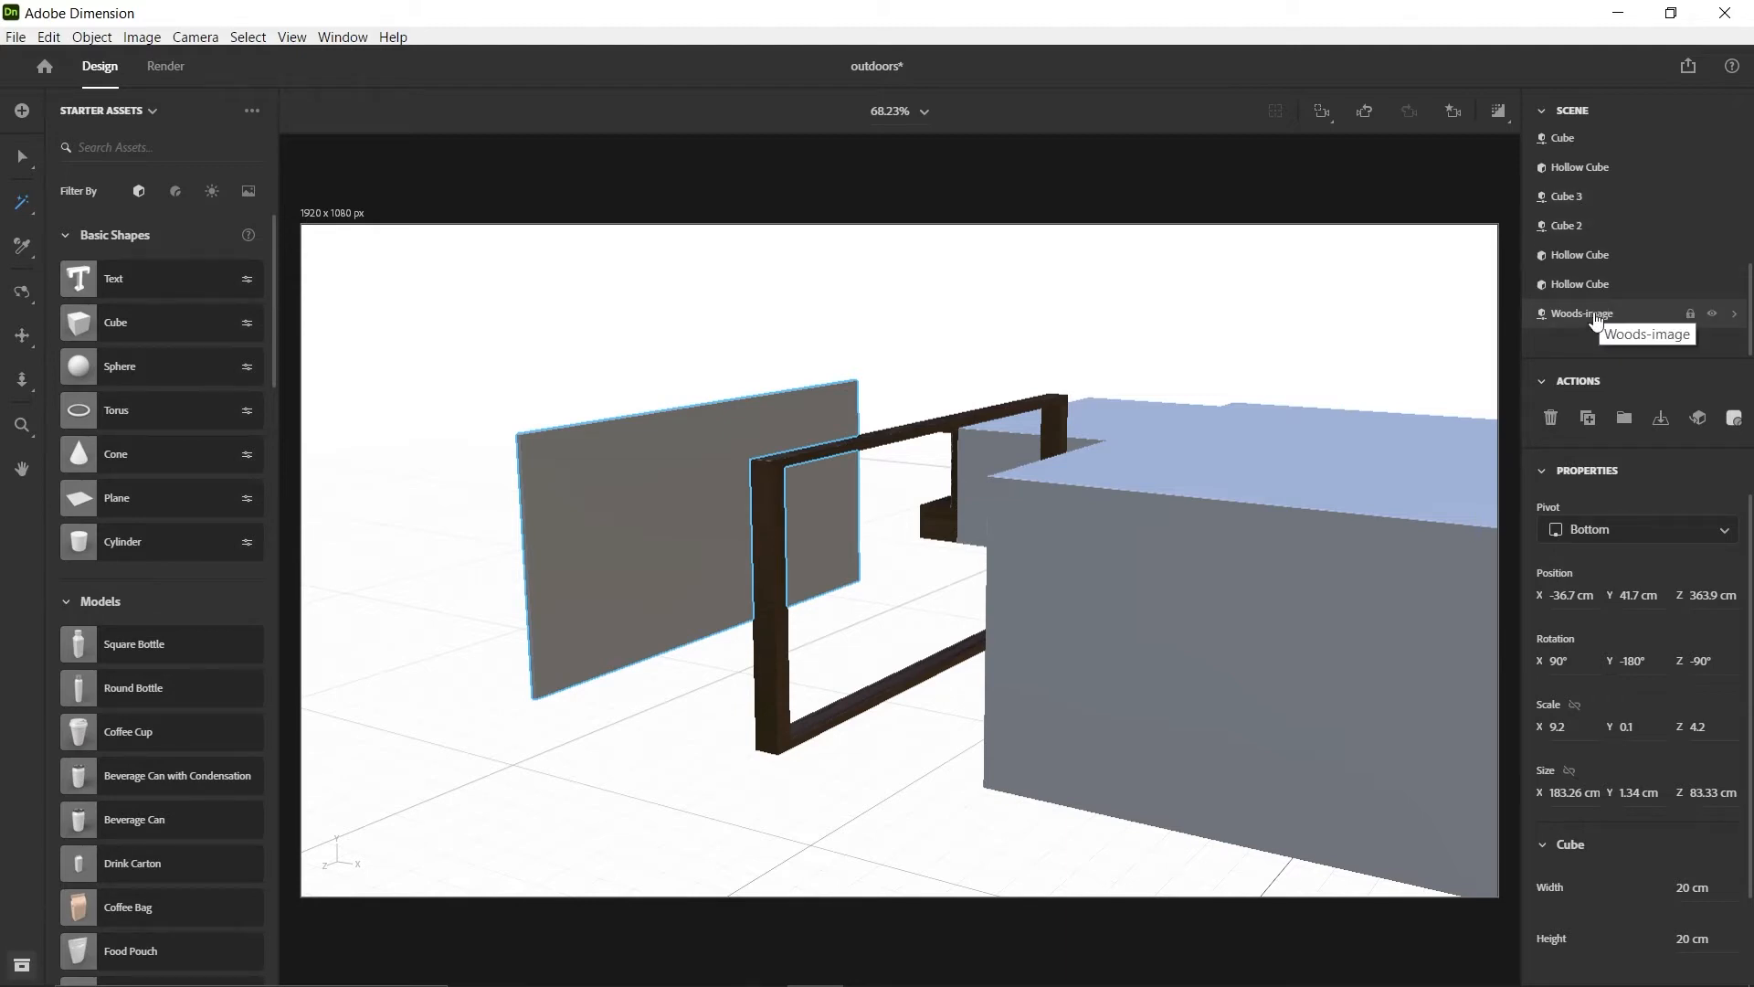
{"action": "left_click", "coordinate": [1733, 318]}
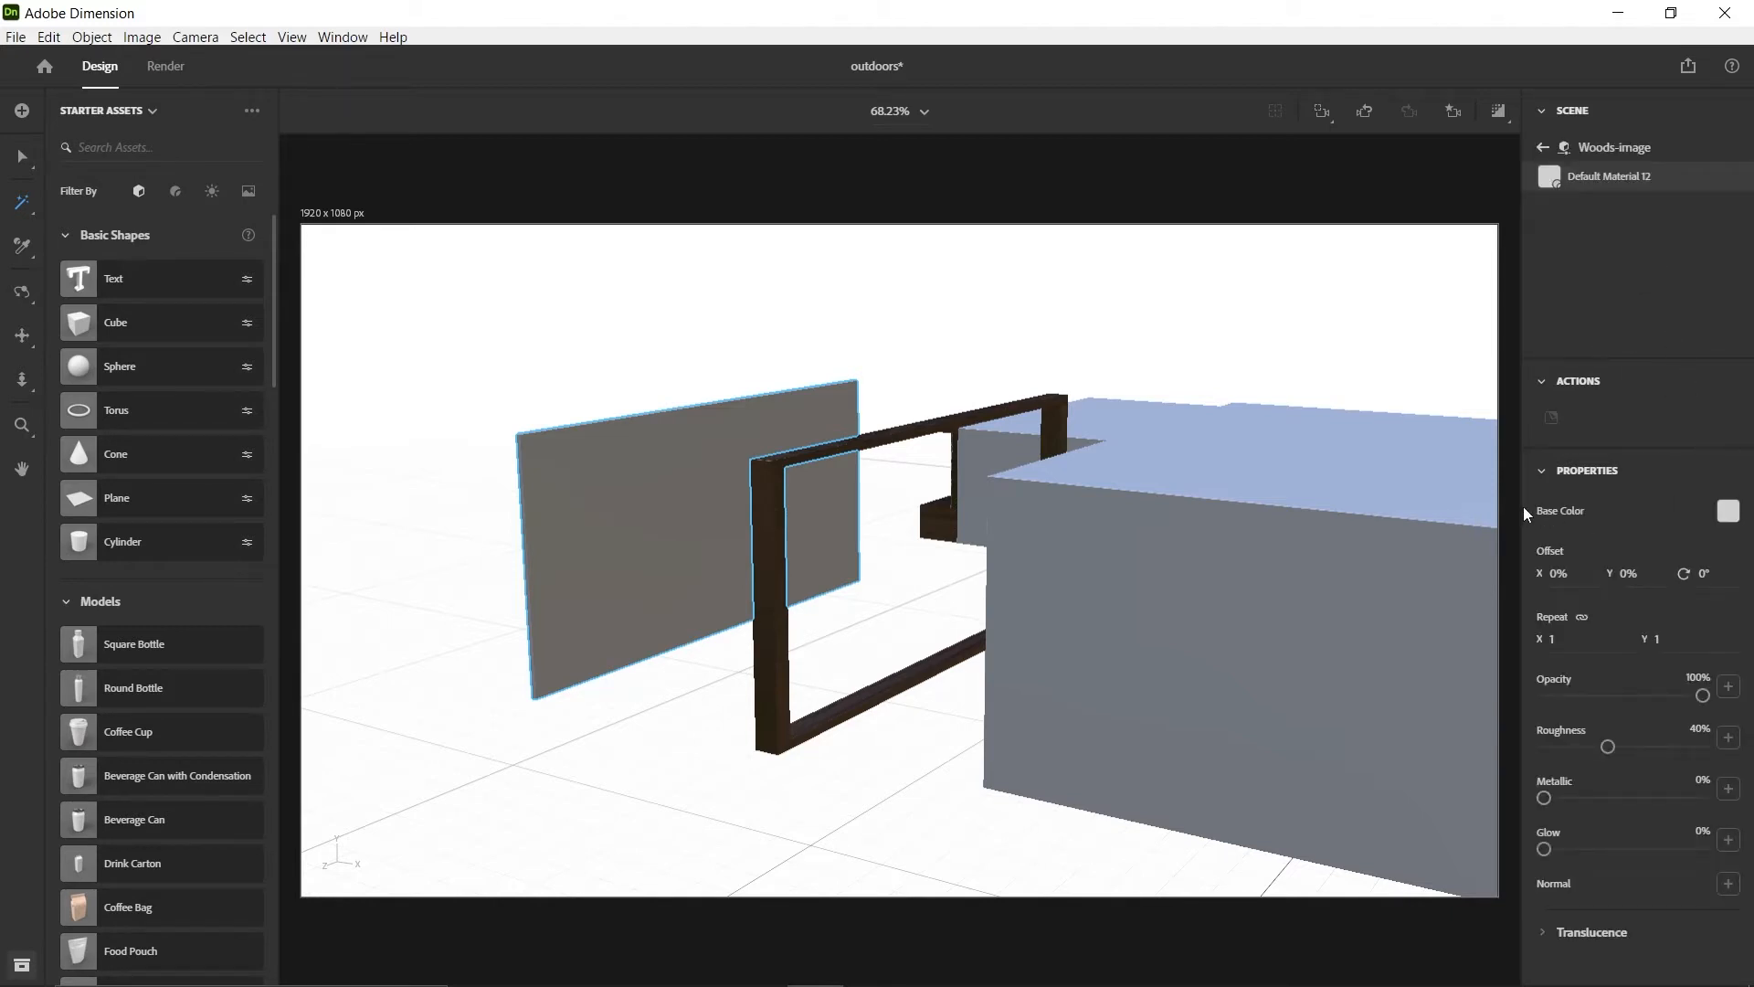
{"action": "left_click", "coordinate": [1728, 513]}
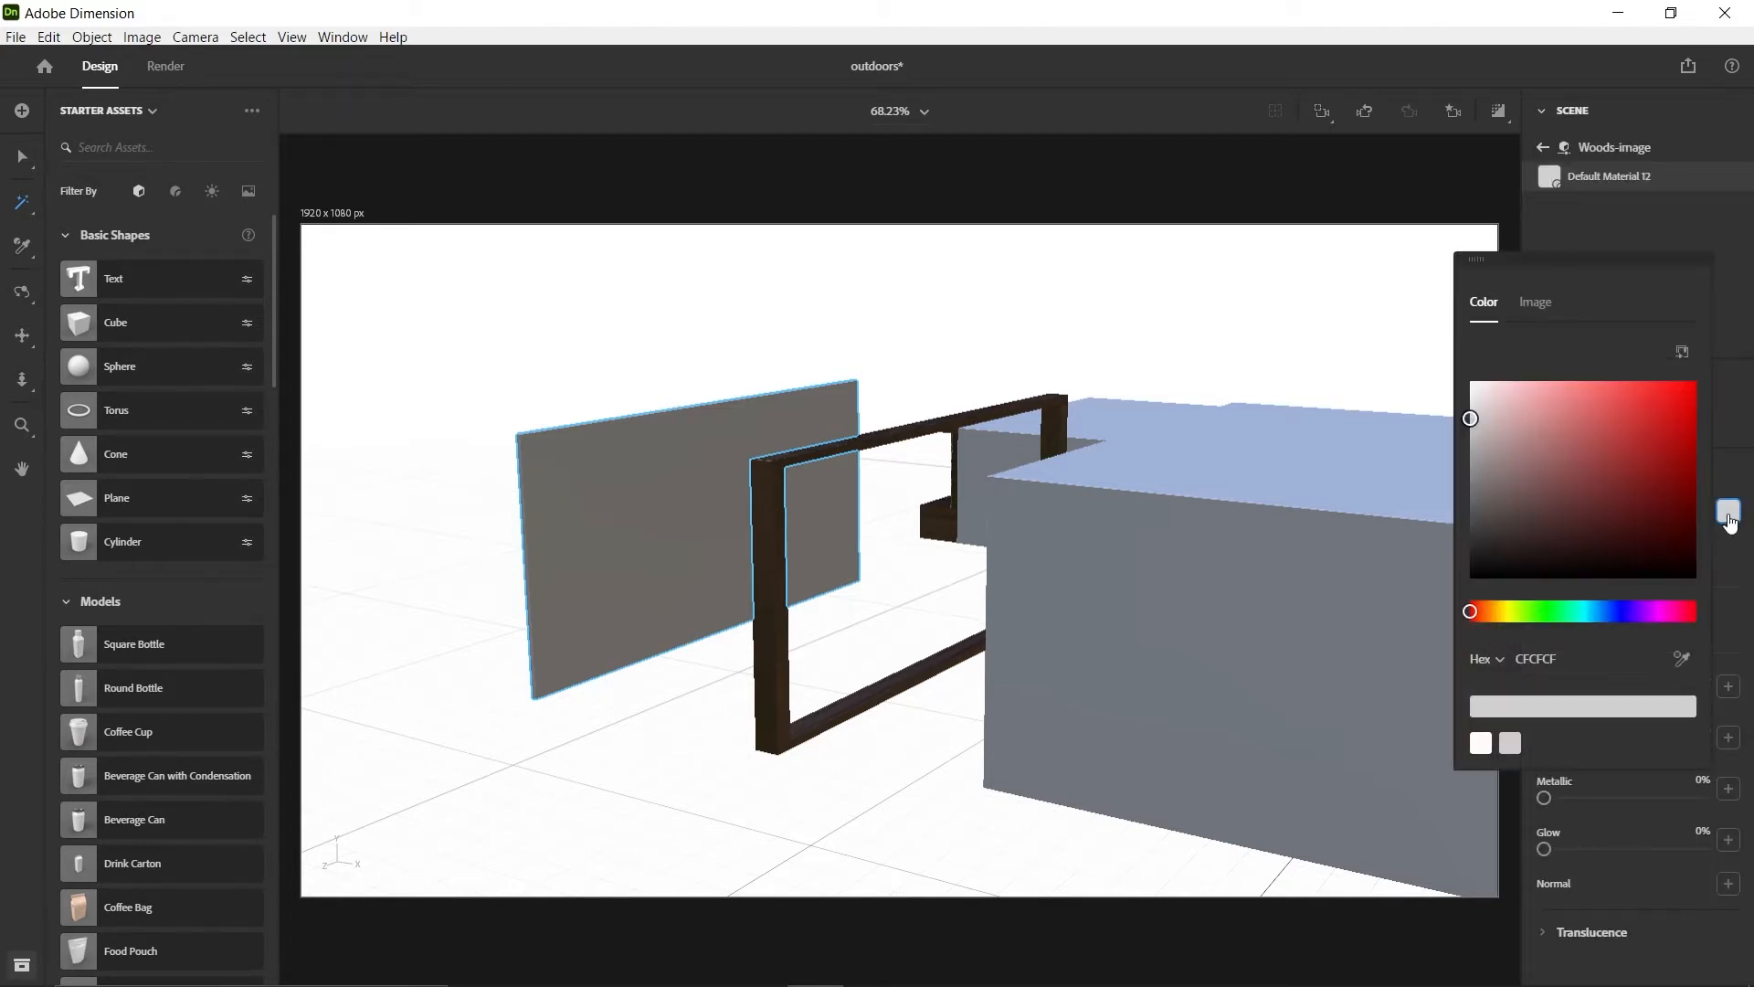
{"action": "left_click", "coordinate": [1535, 303]}
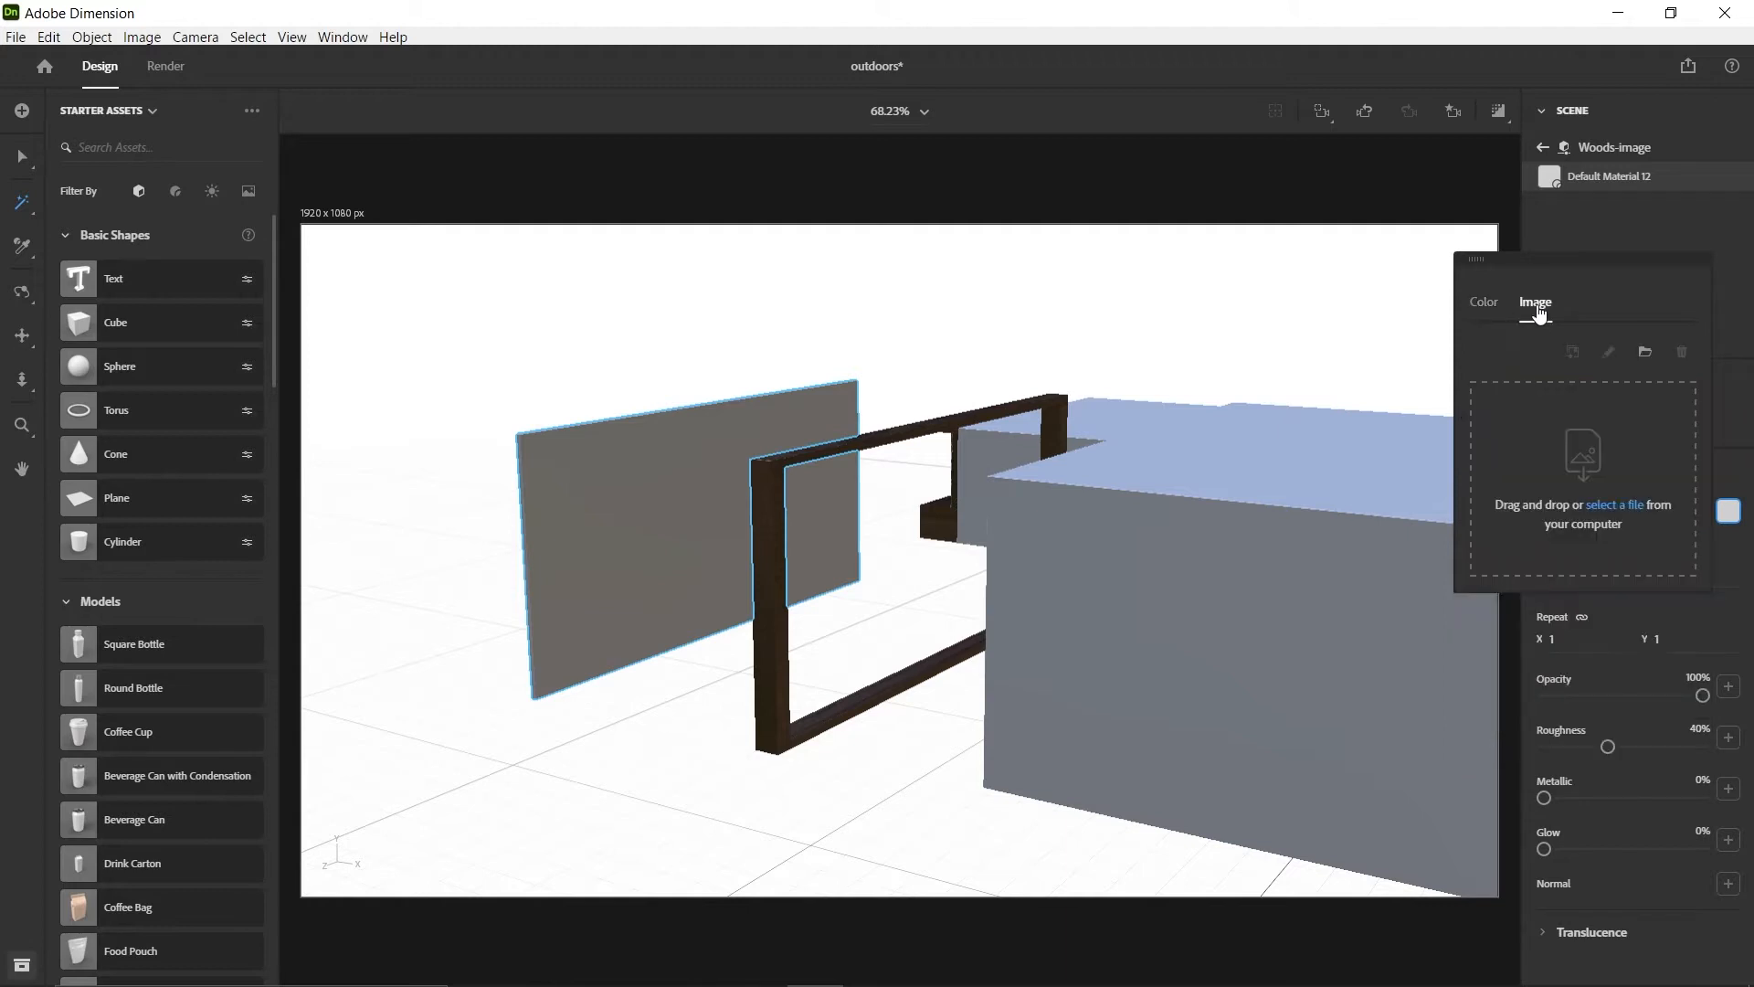
{"action": "left_click", "coordinate": [1613, 513]}
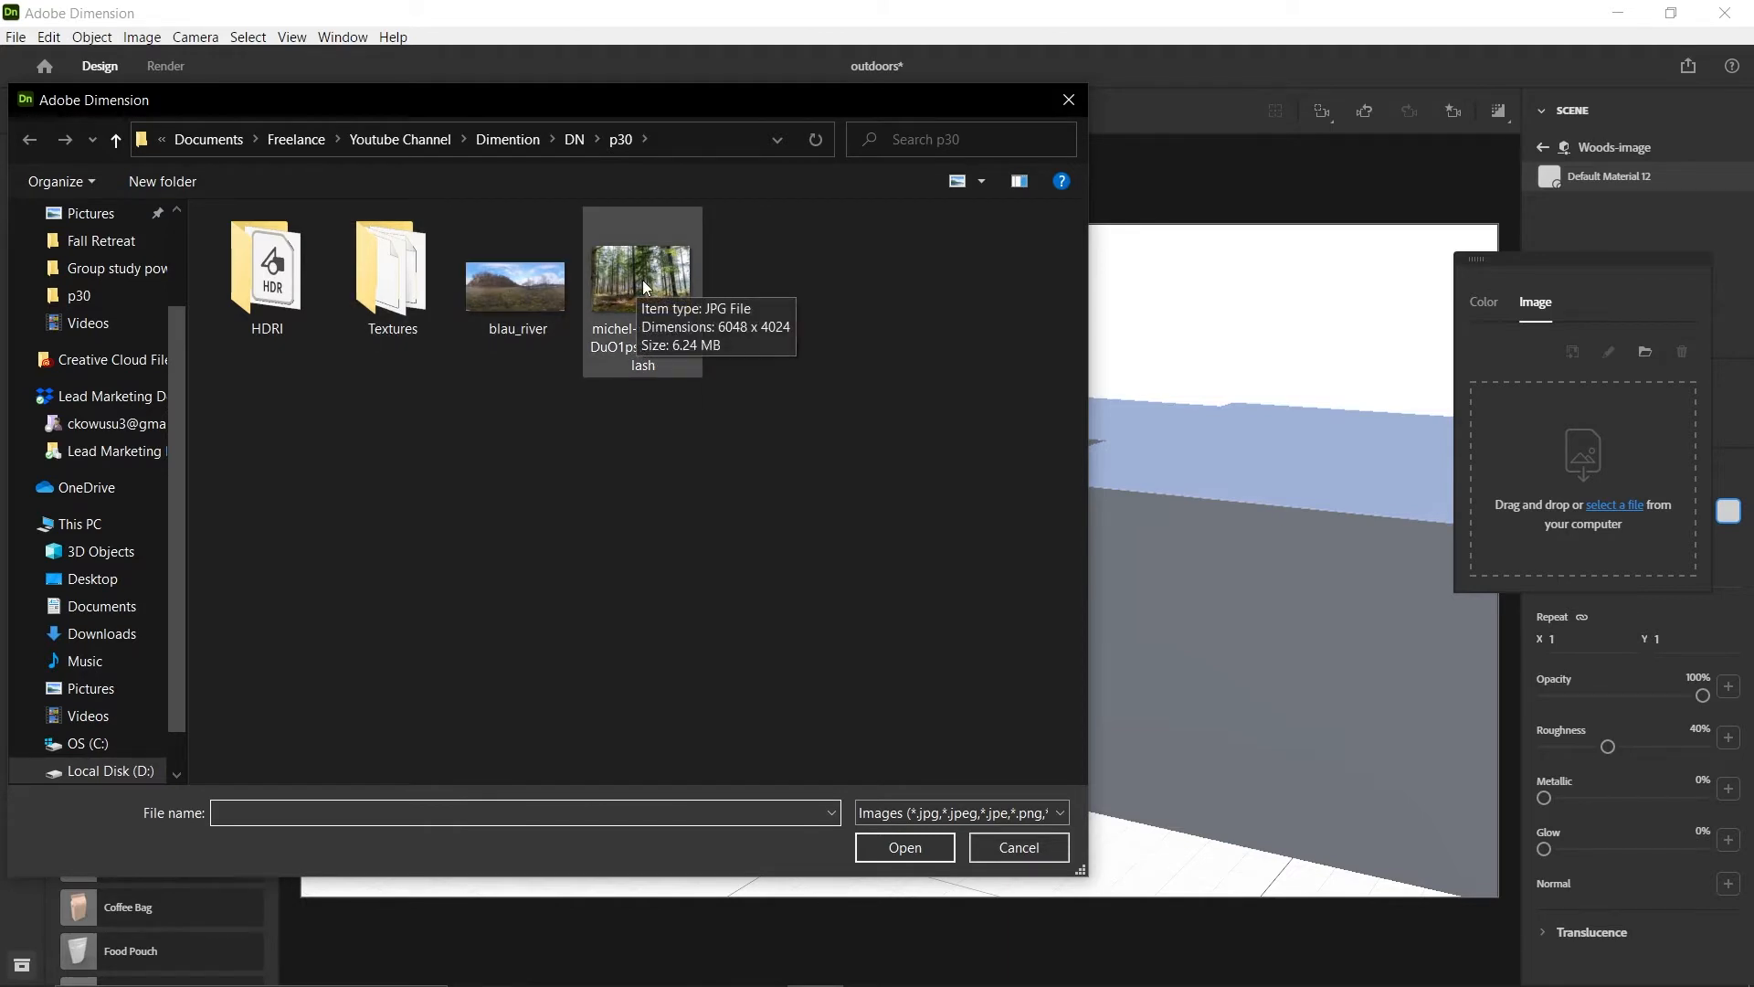
{"action": "left_click", "coordinate": [643, 279]}
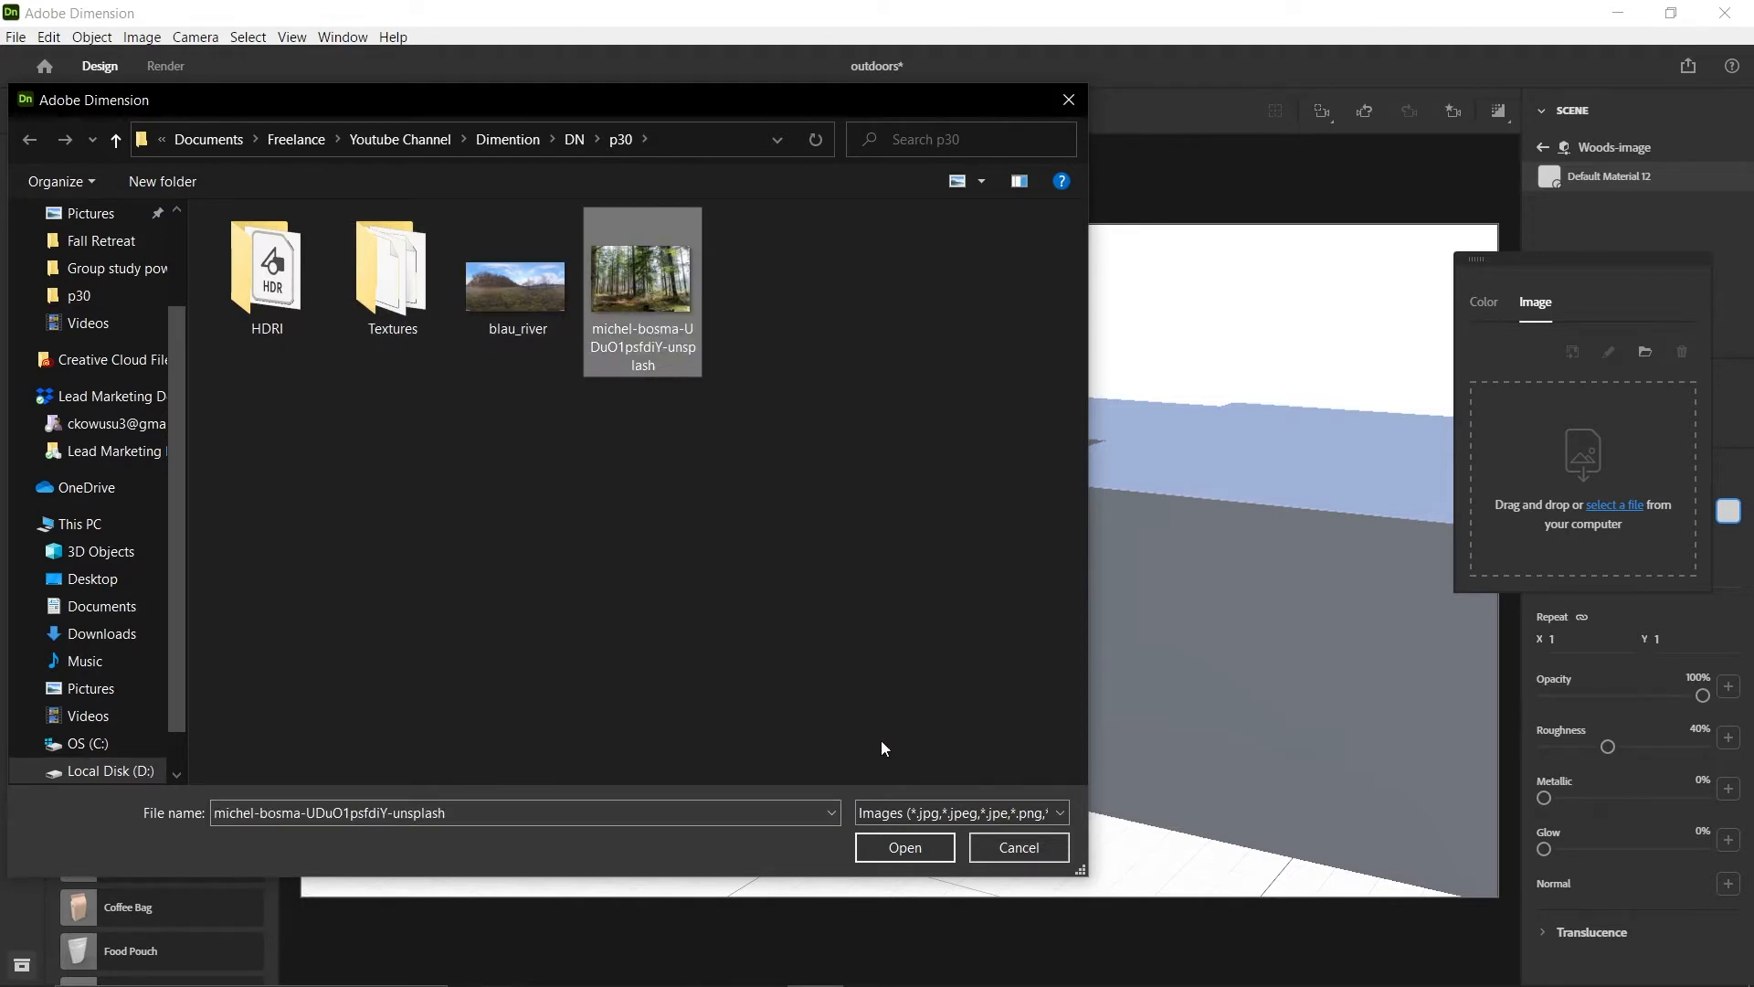
{"action": "left_click", "coordinate": [906, 847]}
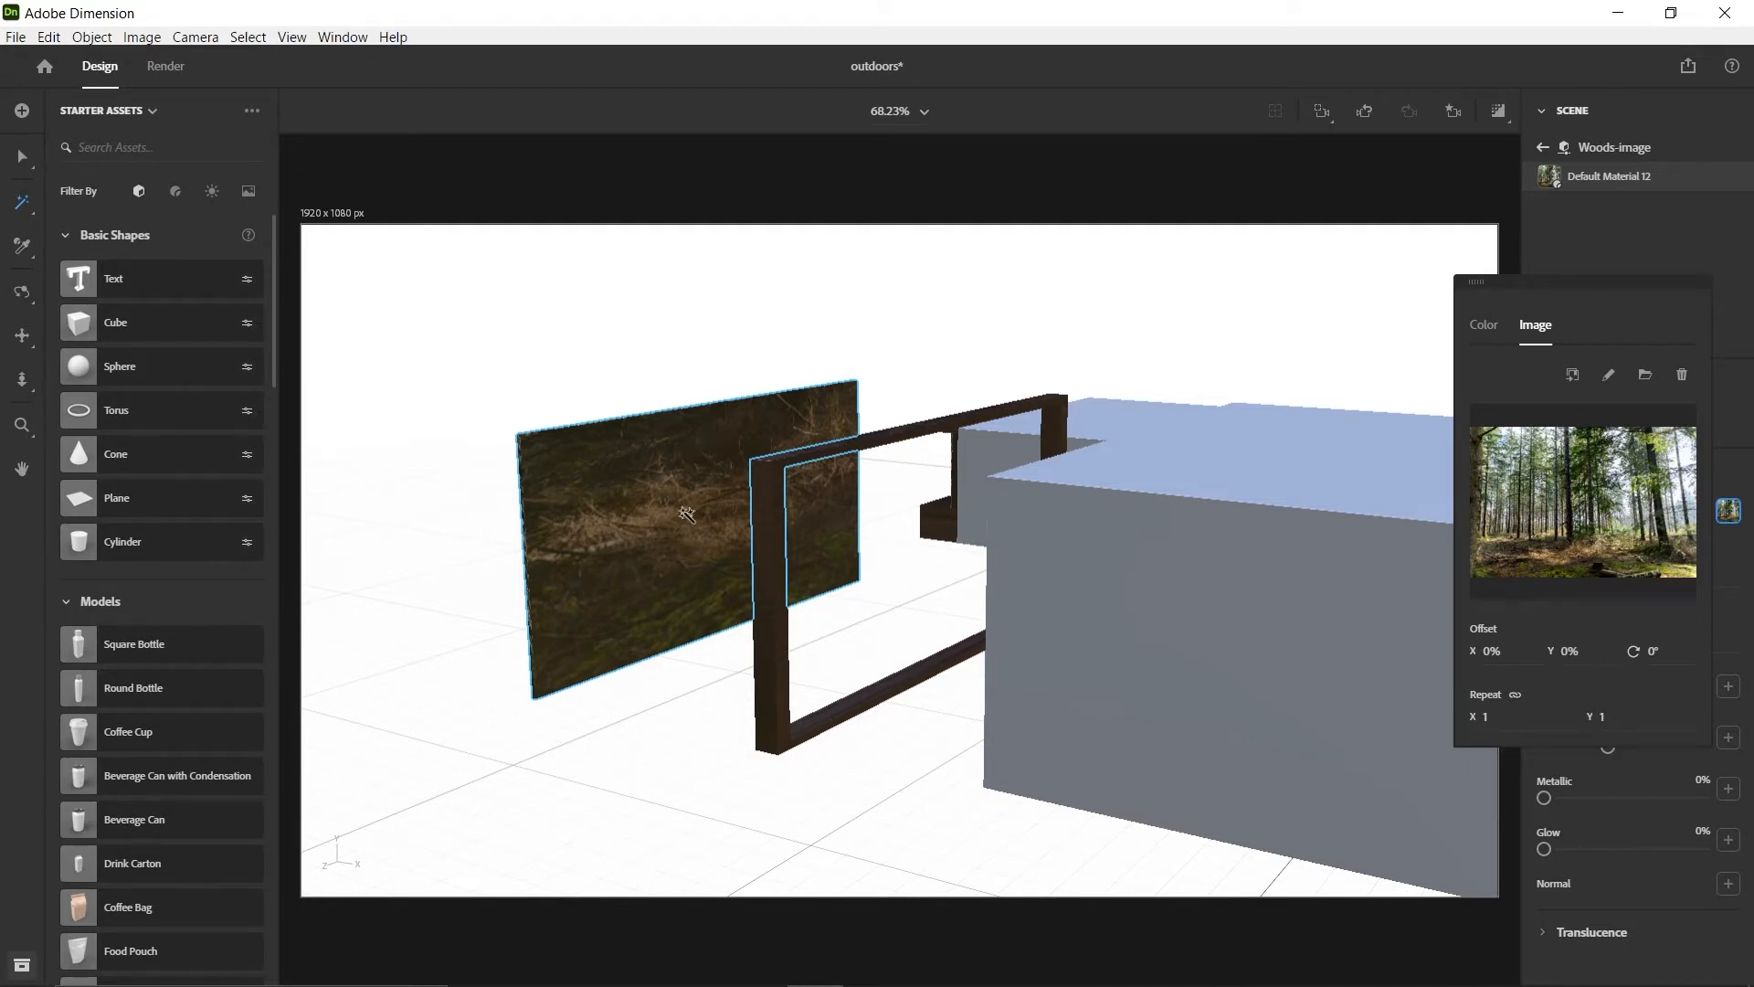
Set the forest image's repeat to 4 in both X and Y, and its X offset to 1%
{"action": "left_click", "coordinate": [24, 160]}
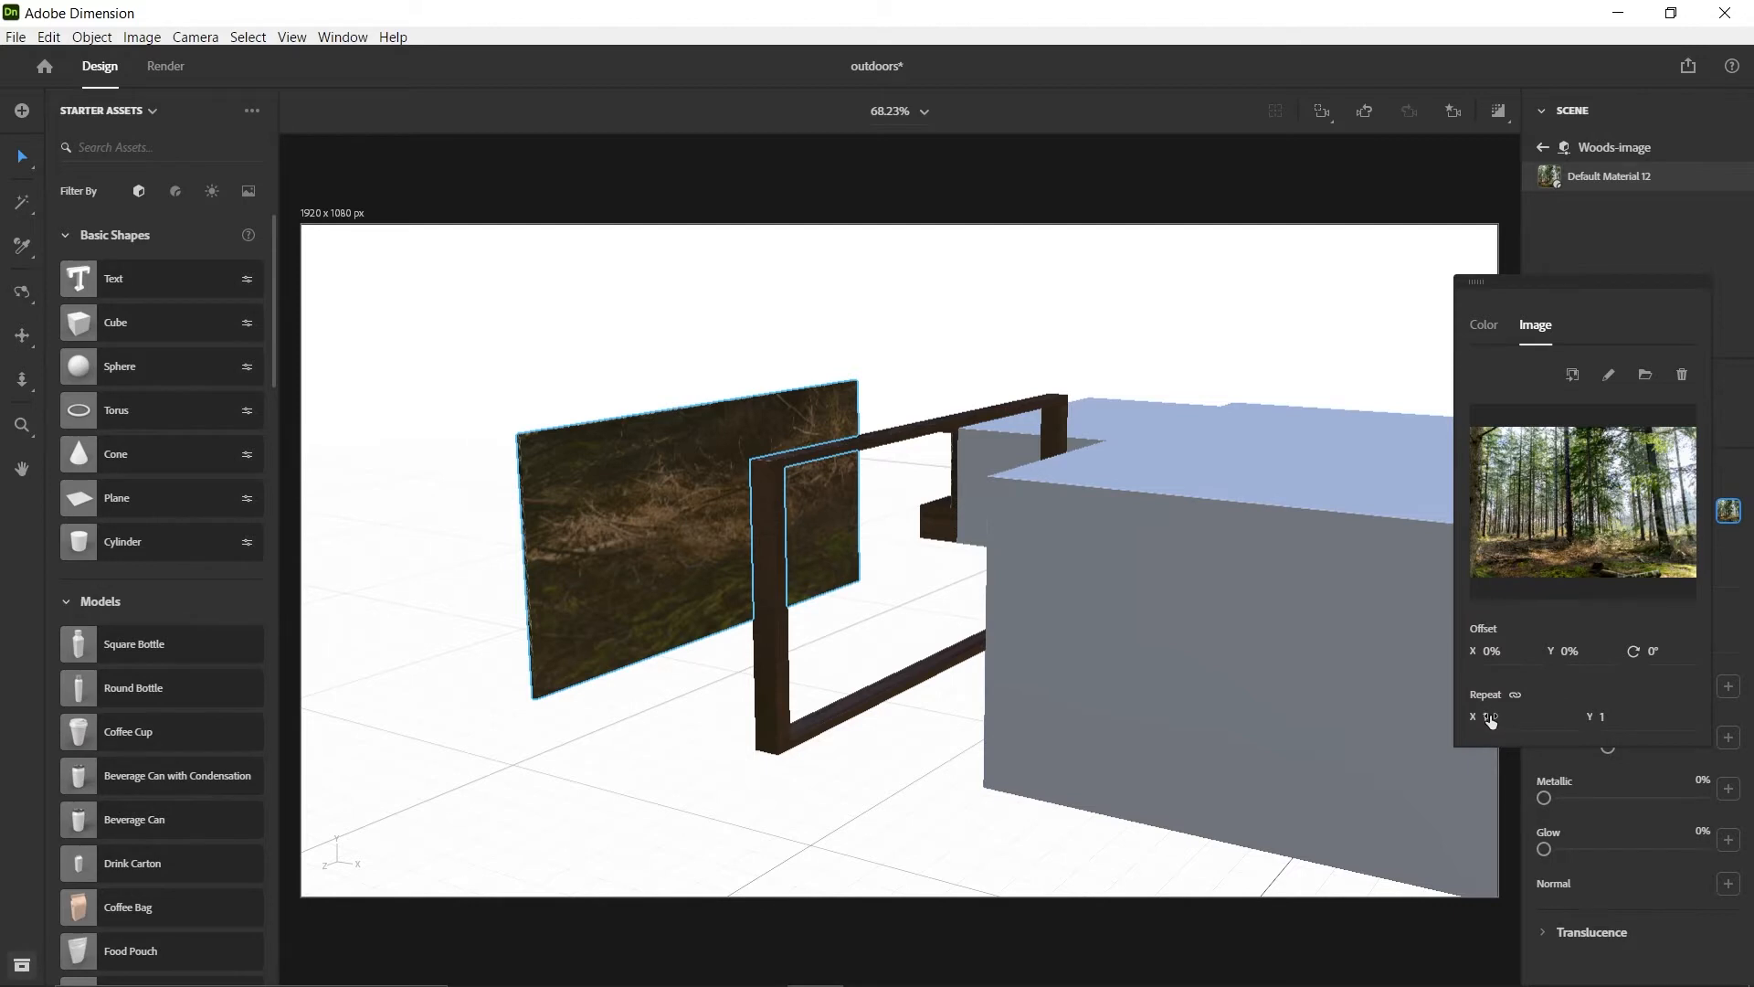
{"action": "left_click_drag", "start_coordinate": [1488, 717], "coordinate": [1711, 717]}
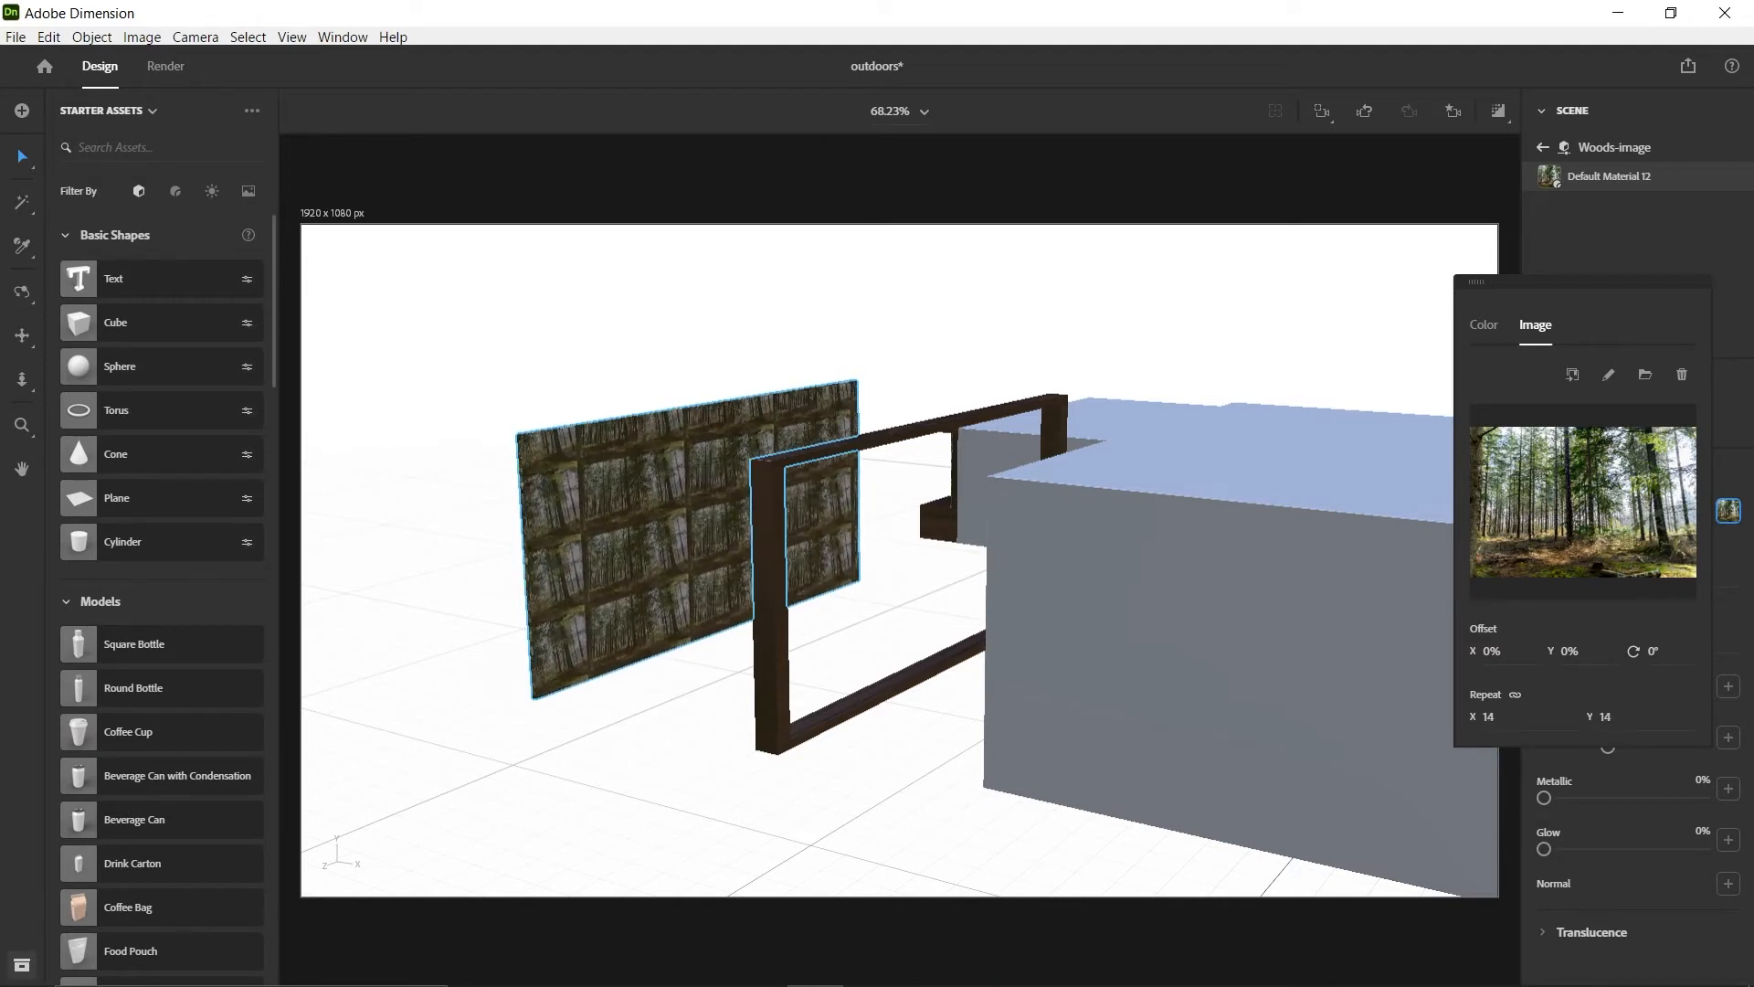
{"action": "left_click_drag", "start_coordinate": [1705, 718], "coordinate": [1672, 717]}
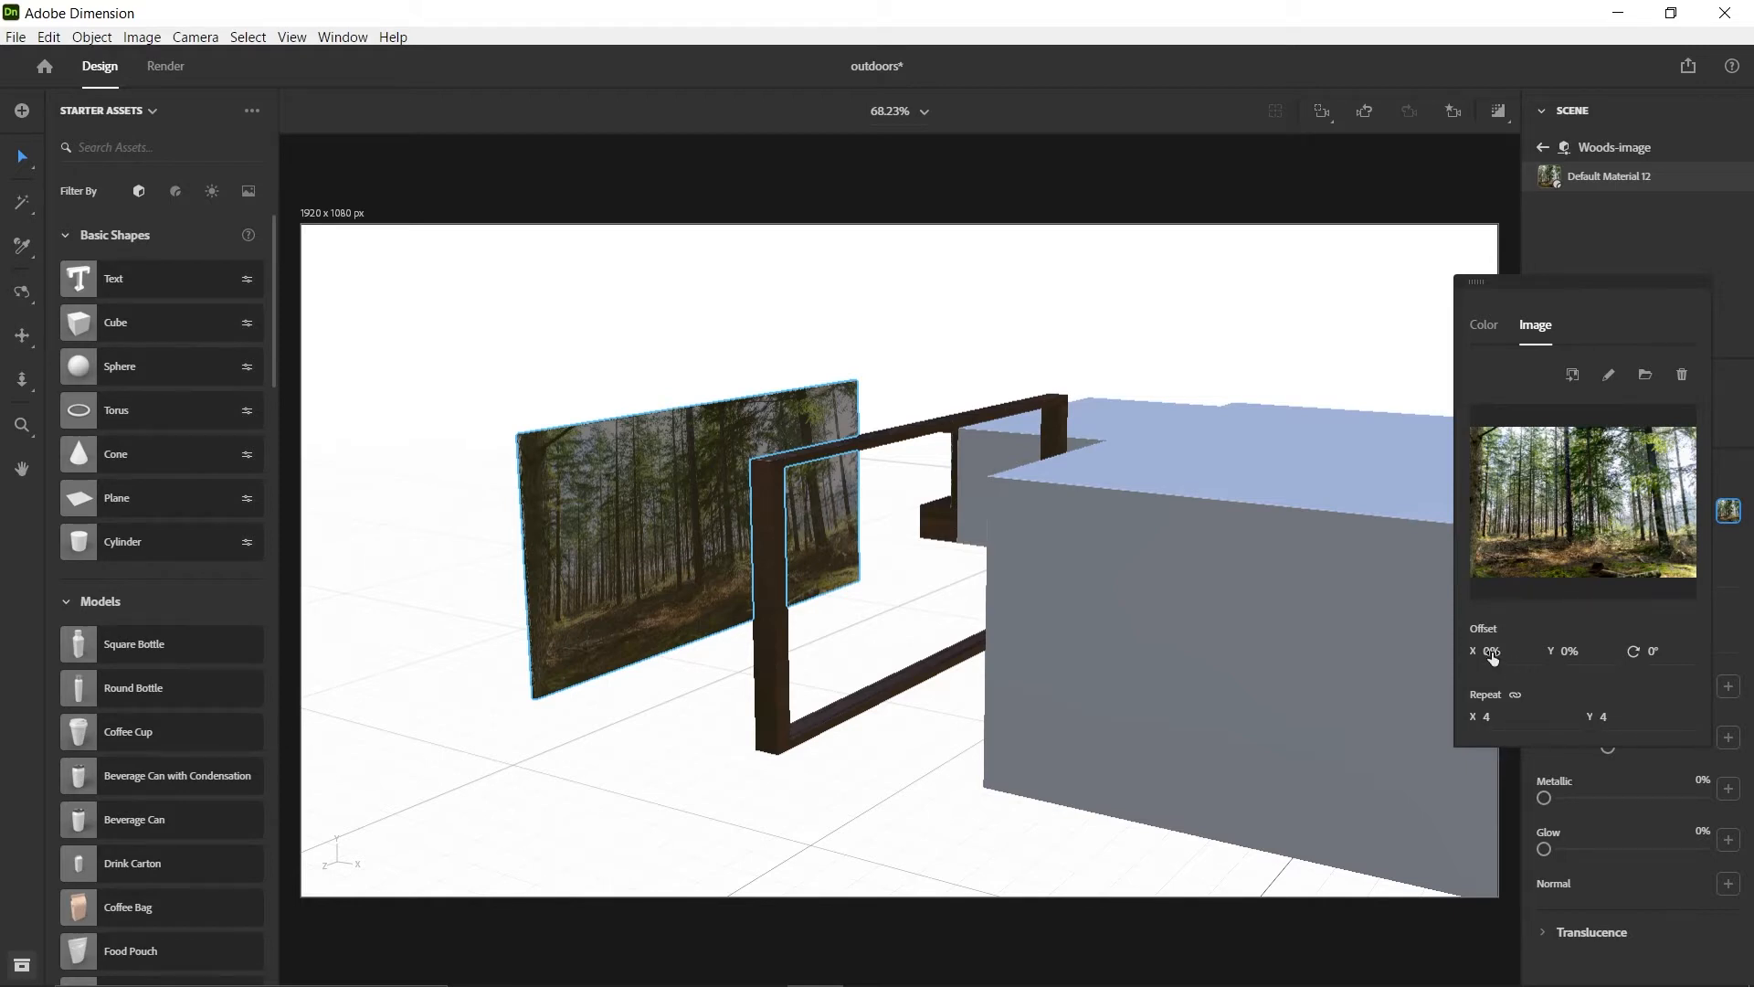
{"action": "left_click_drag", "start_coordinate": [1493, 651], "coordinate": [1571, 650]}
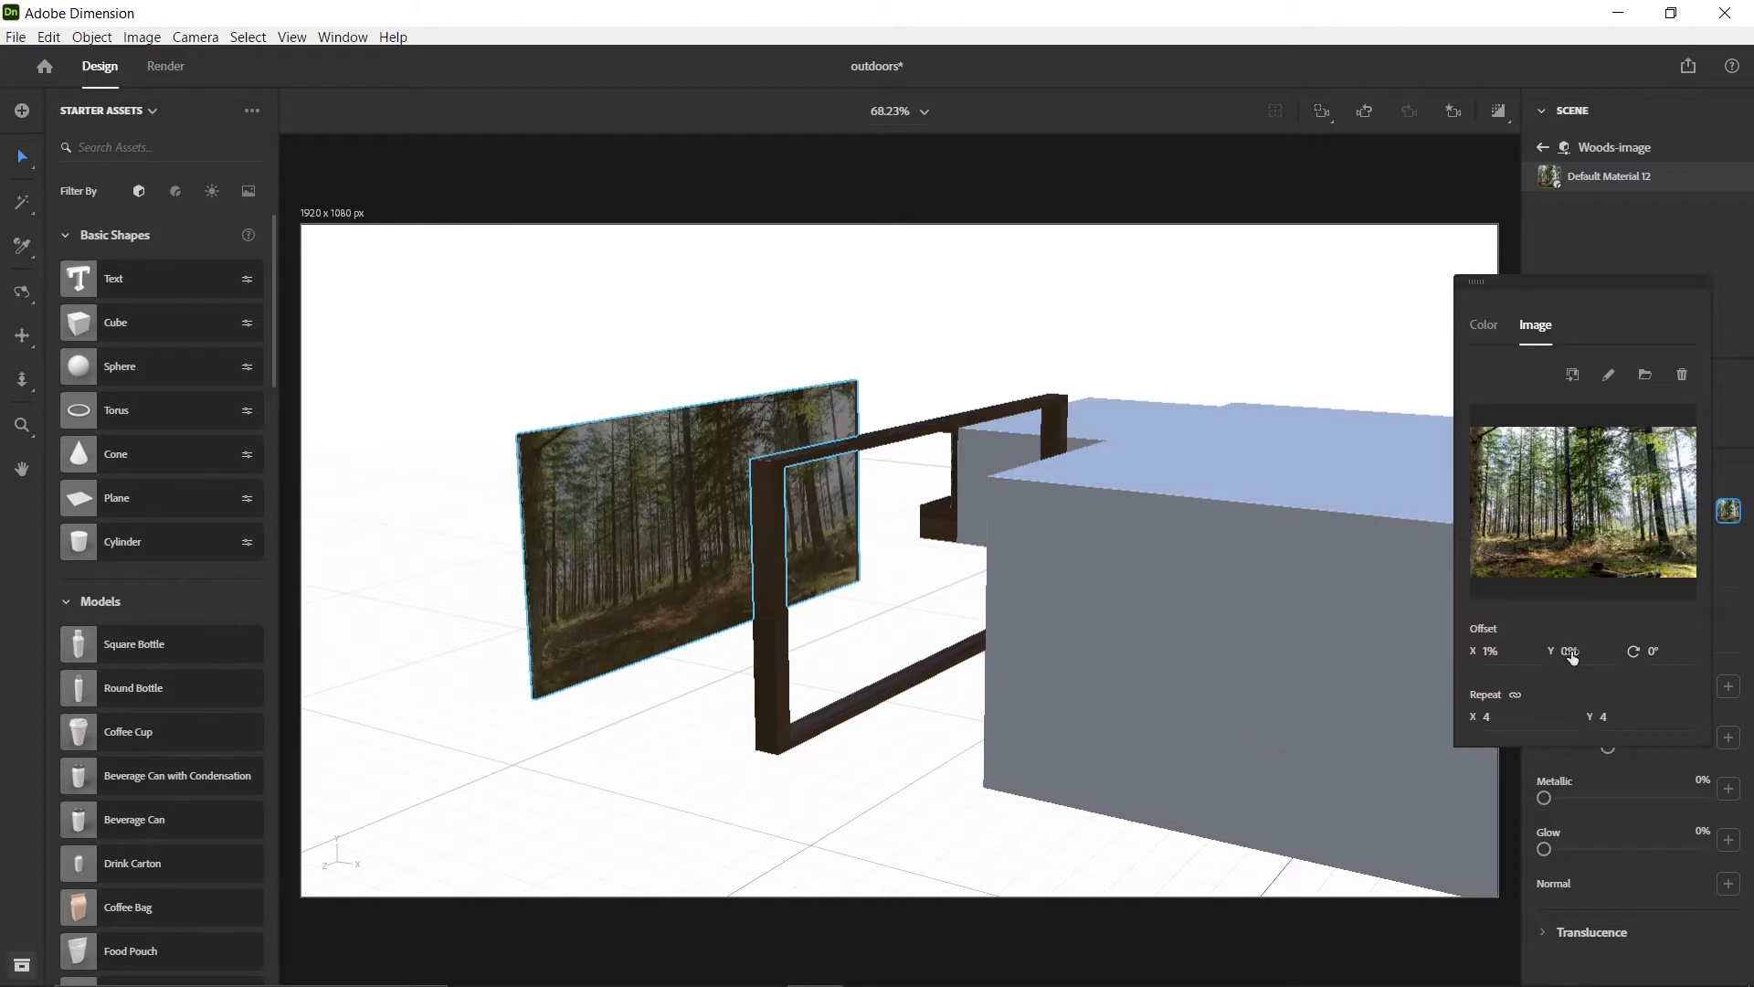
{"action": "left_click", "coordinate": [1487, 650]}
{"action": "left_click", "coordinate": [1551, 716]}
Move the Woods-image slab along X to about 48.5 cm so it sits against the back of the wooden frame
{"action": "key", "text": "1"}
{"action": "left_click_drag", "start_coordinate": [454, 517], "coordinate": [617, 499]}
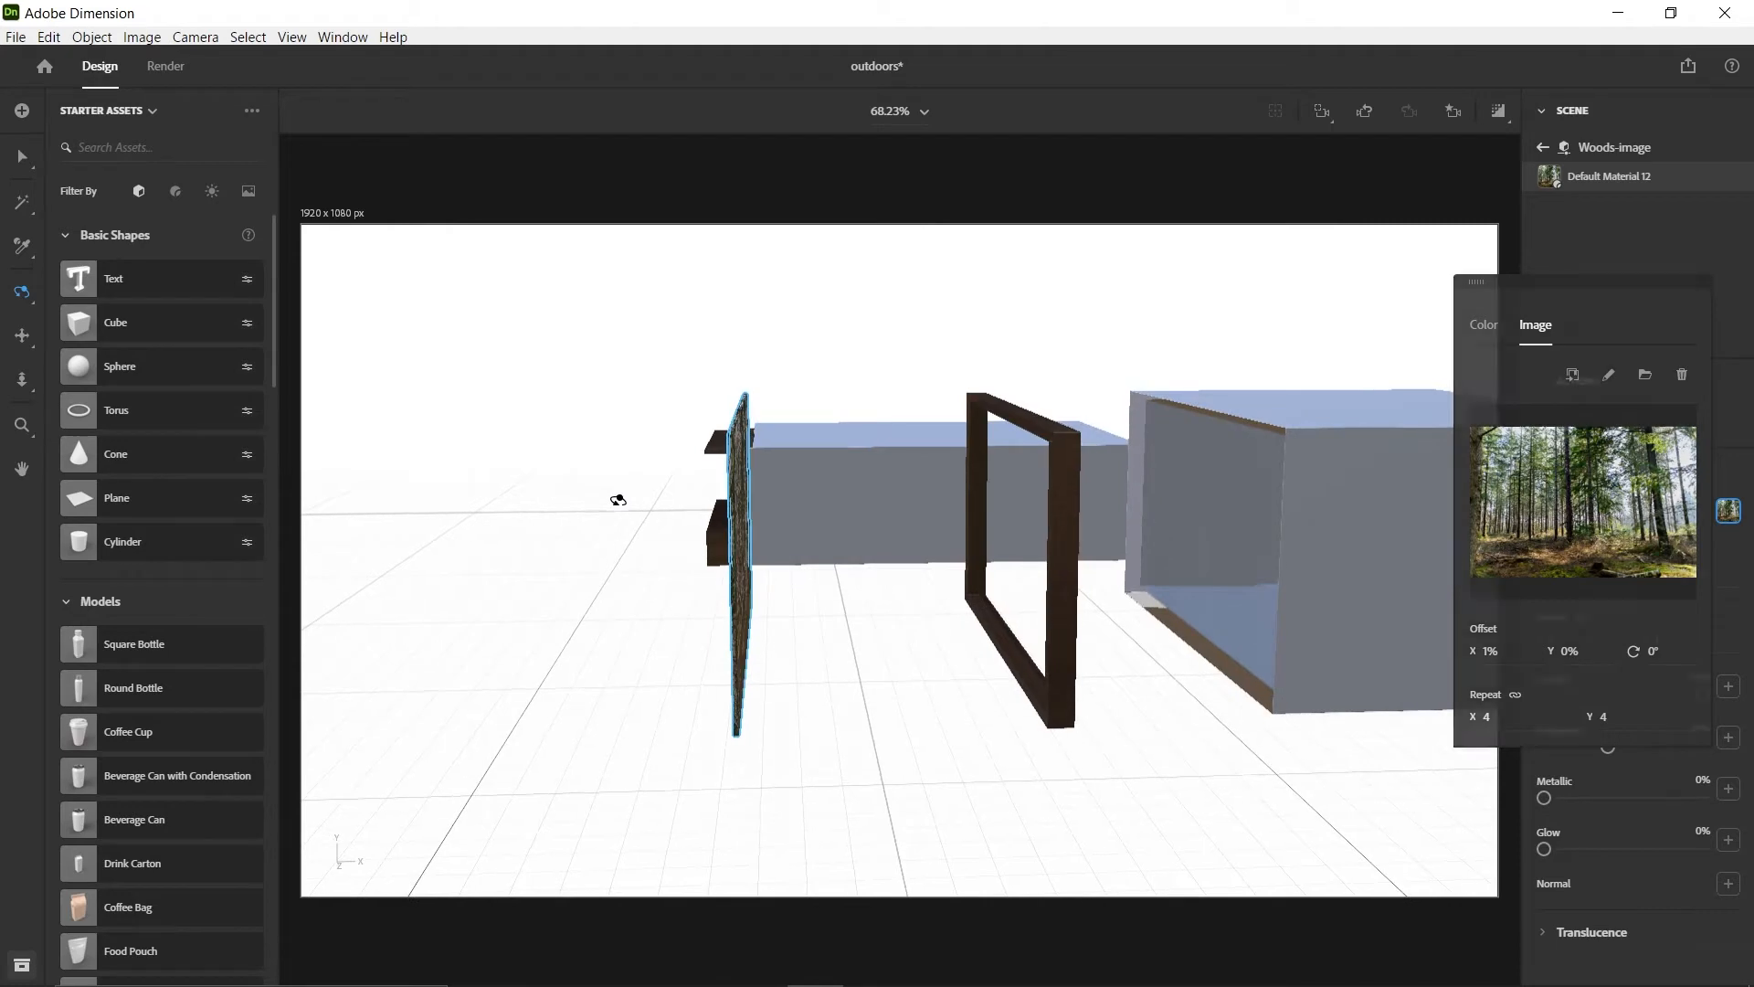
{"action": "key", "text": "v"}
{"action": "left_click", "coordinate": [741, 543]}
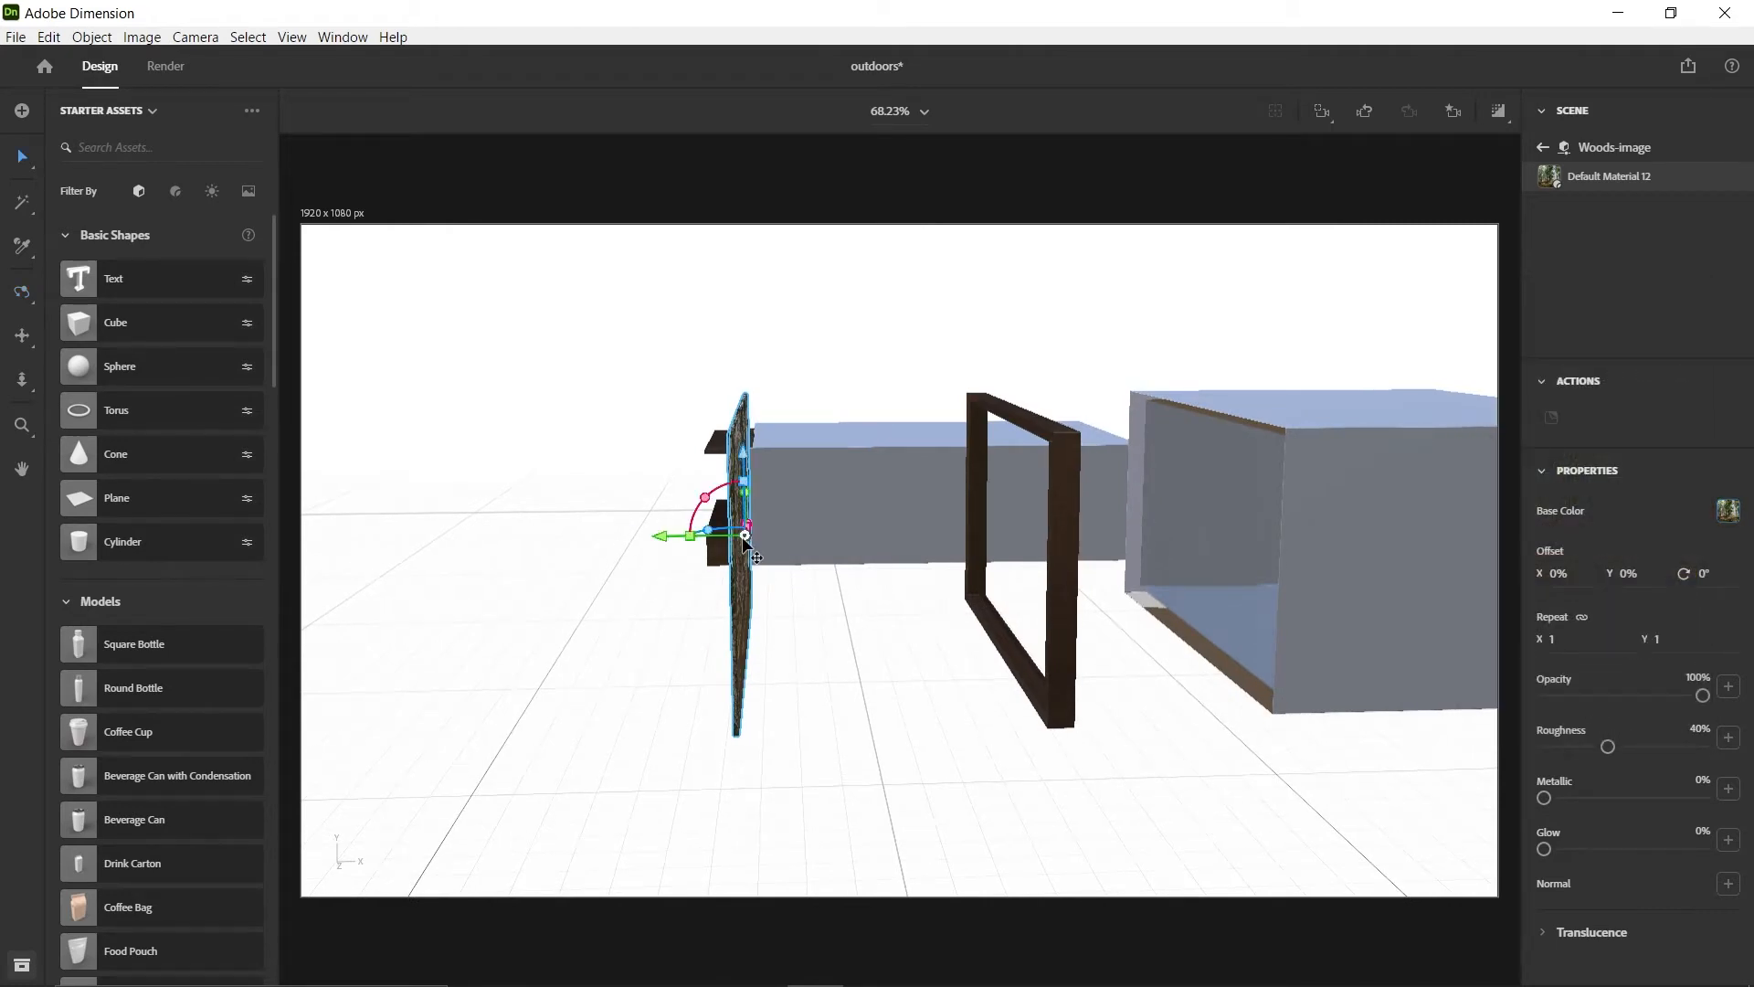
{"action": "left_click_drag", "start_coordinate": [661, 532], "coordinate": [918, 557]}
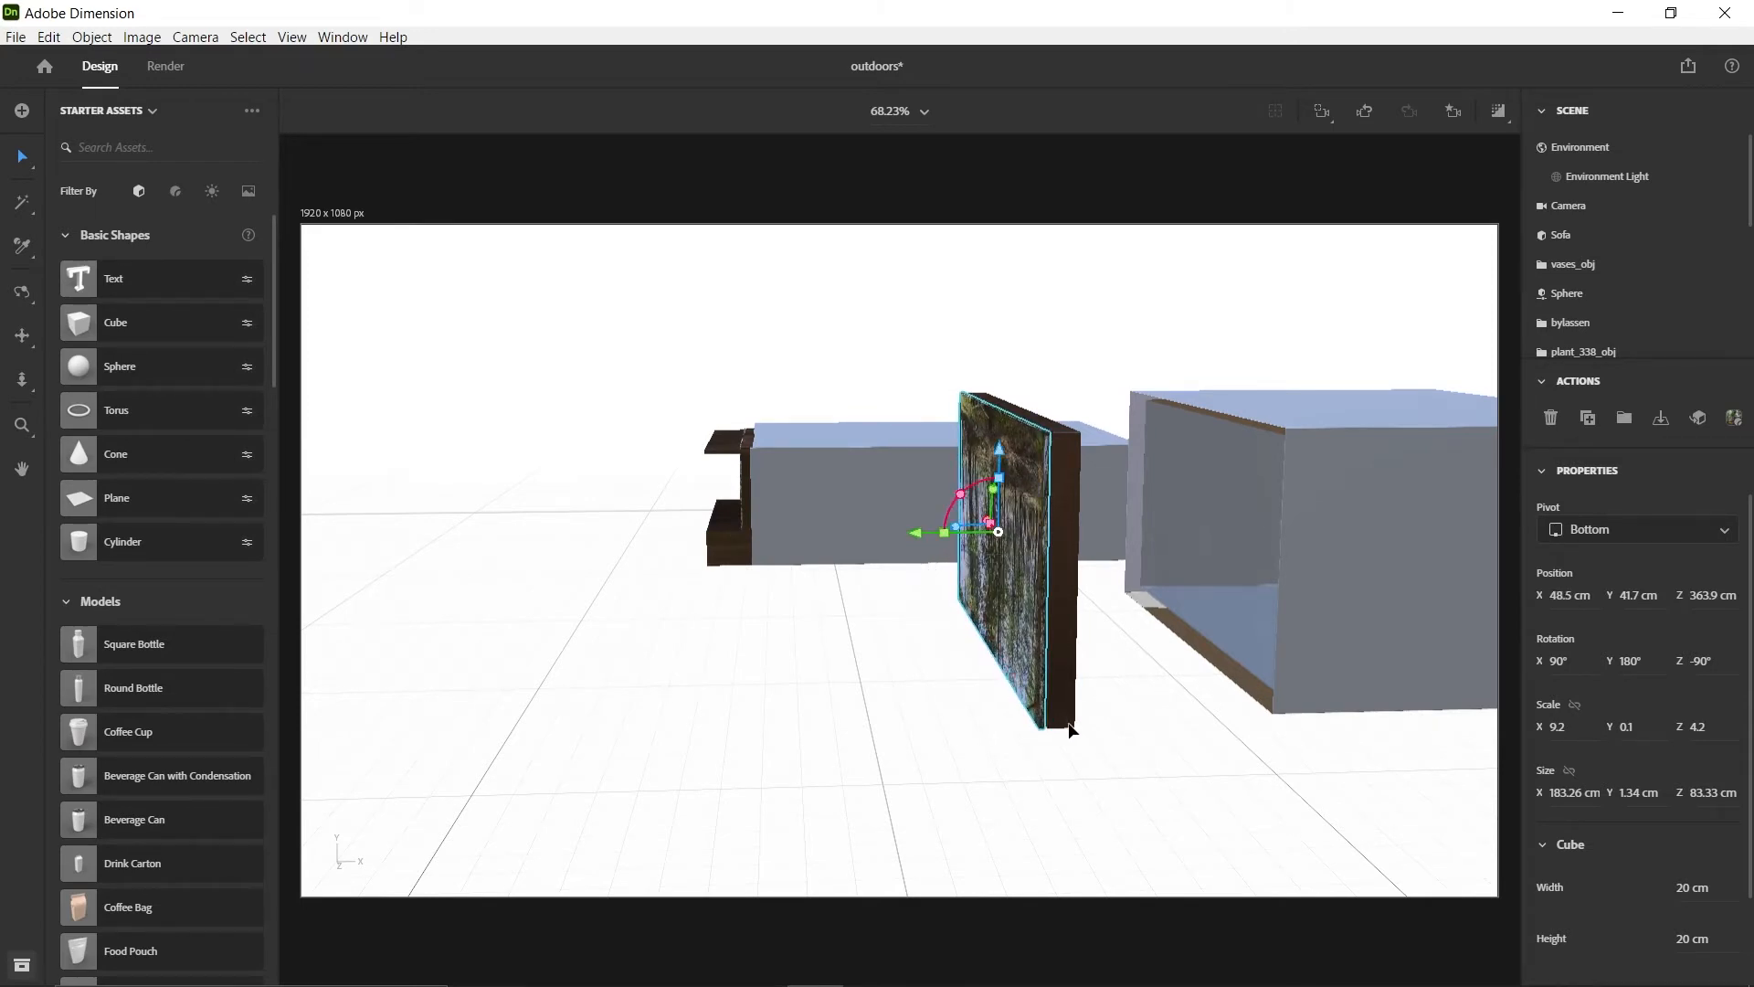
Nudge the Woods-image slab sideways behind the wooden frame to about Z 362.3 cm
{"action": "scroll", "coordinate": [1165, 574], "scroll_direction": "up", "scroll_amount": 4}
{"action": "key", "text": "1"}
{"action": "left_click_drag", "start_coordinate": [1307, 572], "coordinate": [821, 623]}
{"action": "left_click_drag", "start_coordinate": [875, 648], "coordinate": [829, 639]}
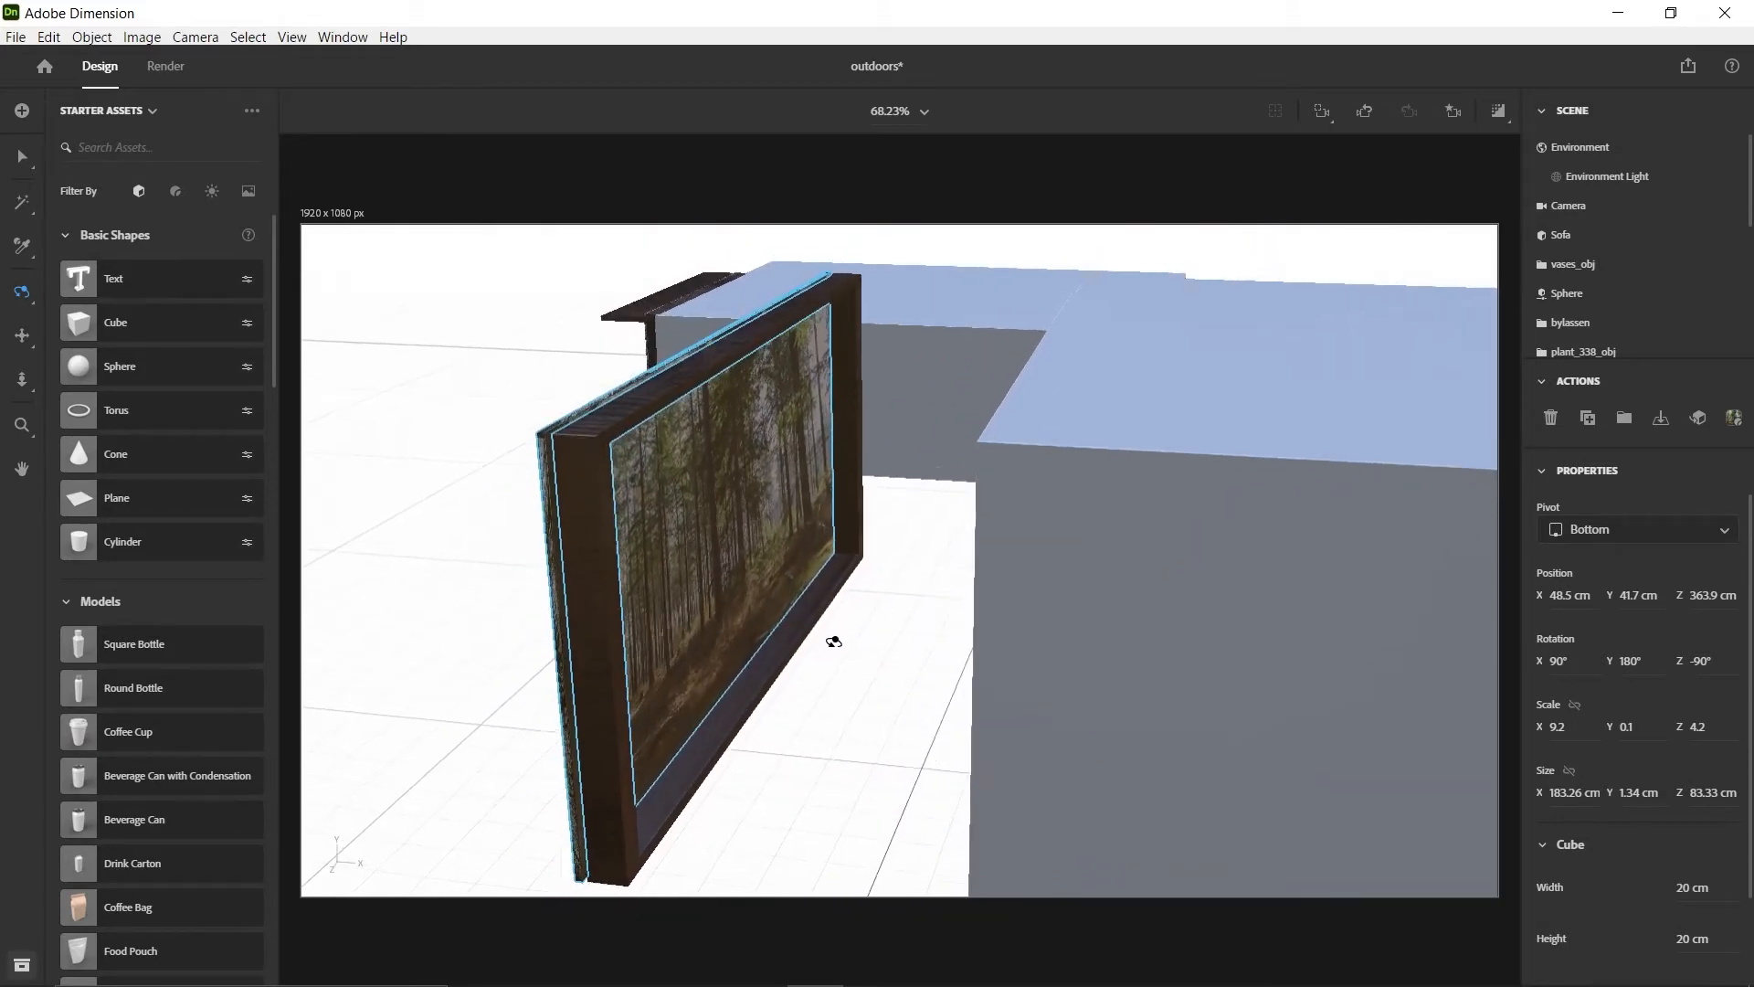
{"action": "key", "text": "v"}
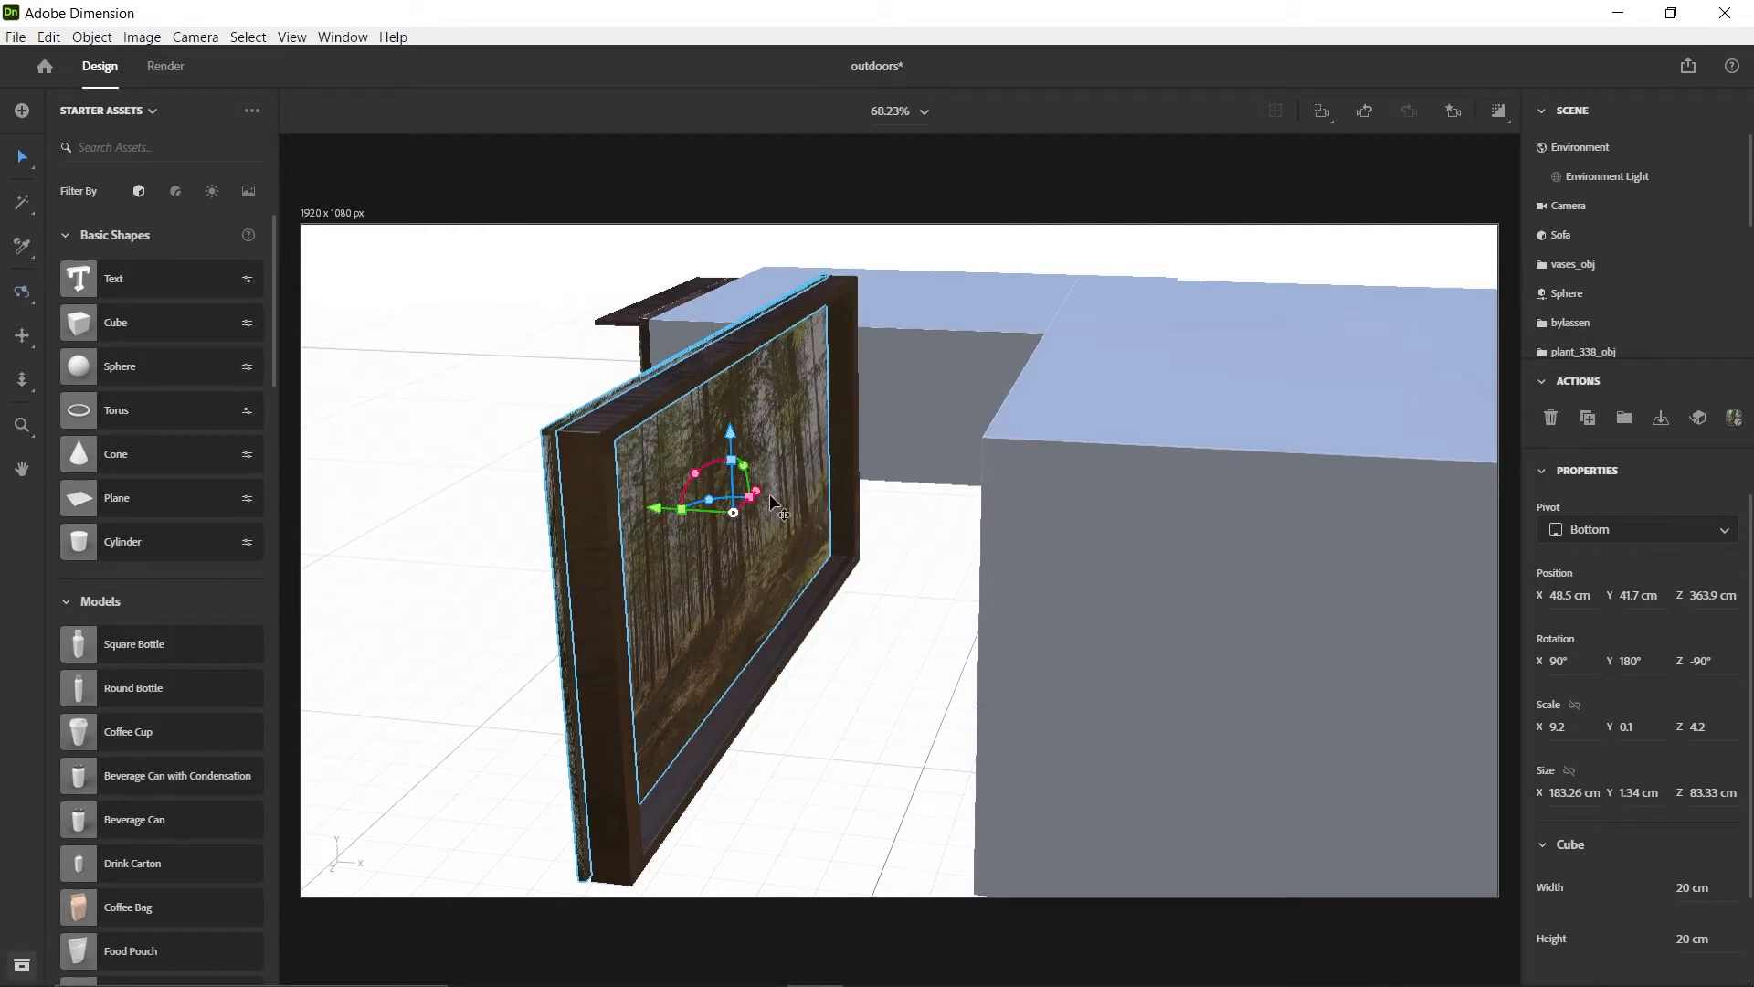
{"action": "left_click_drag", "start_coordinate": [759, 489], "coordinate": [760, 487]}
Group the wooden frame with the Woods-image slab and name the group Window-frame and image
{"action": "key", "text": "1"}
{"action": "left_click_drag", "start_coordinate": [944, 654], "coordinate": [978, 681]}
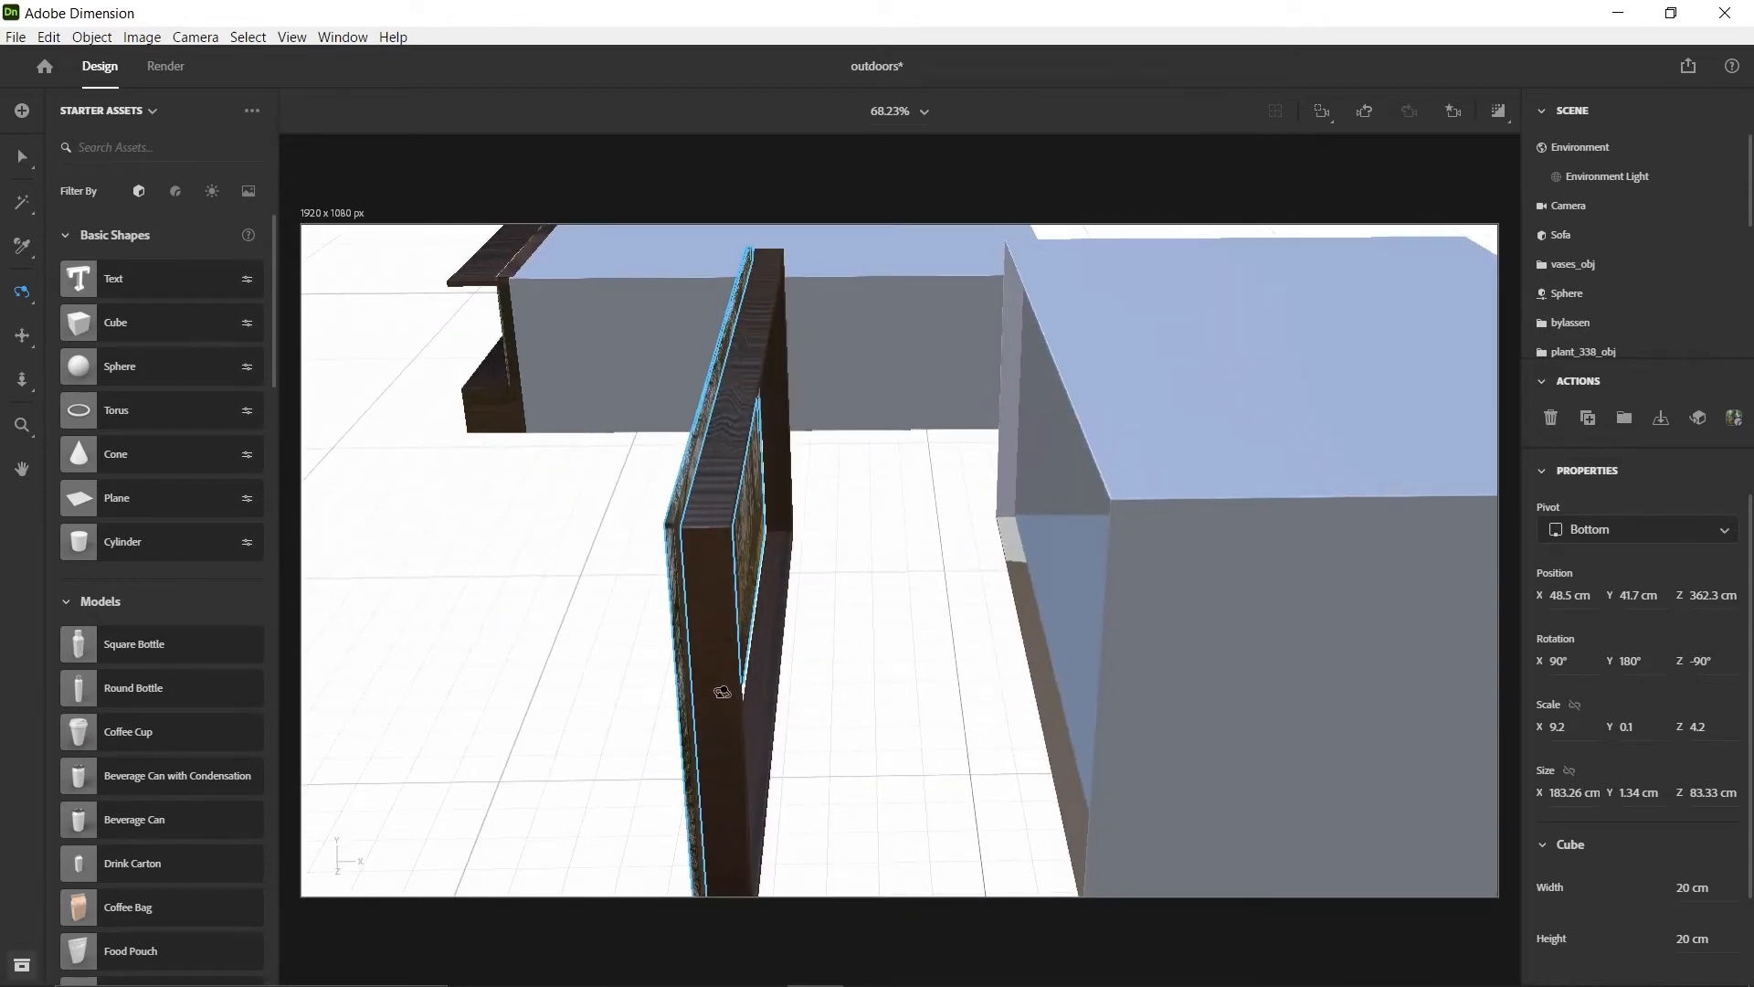
{"action": "key", "text": "v"}
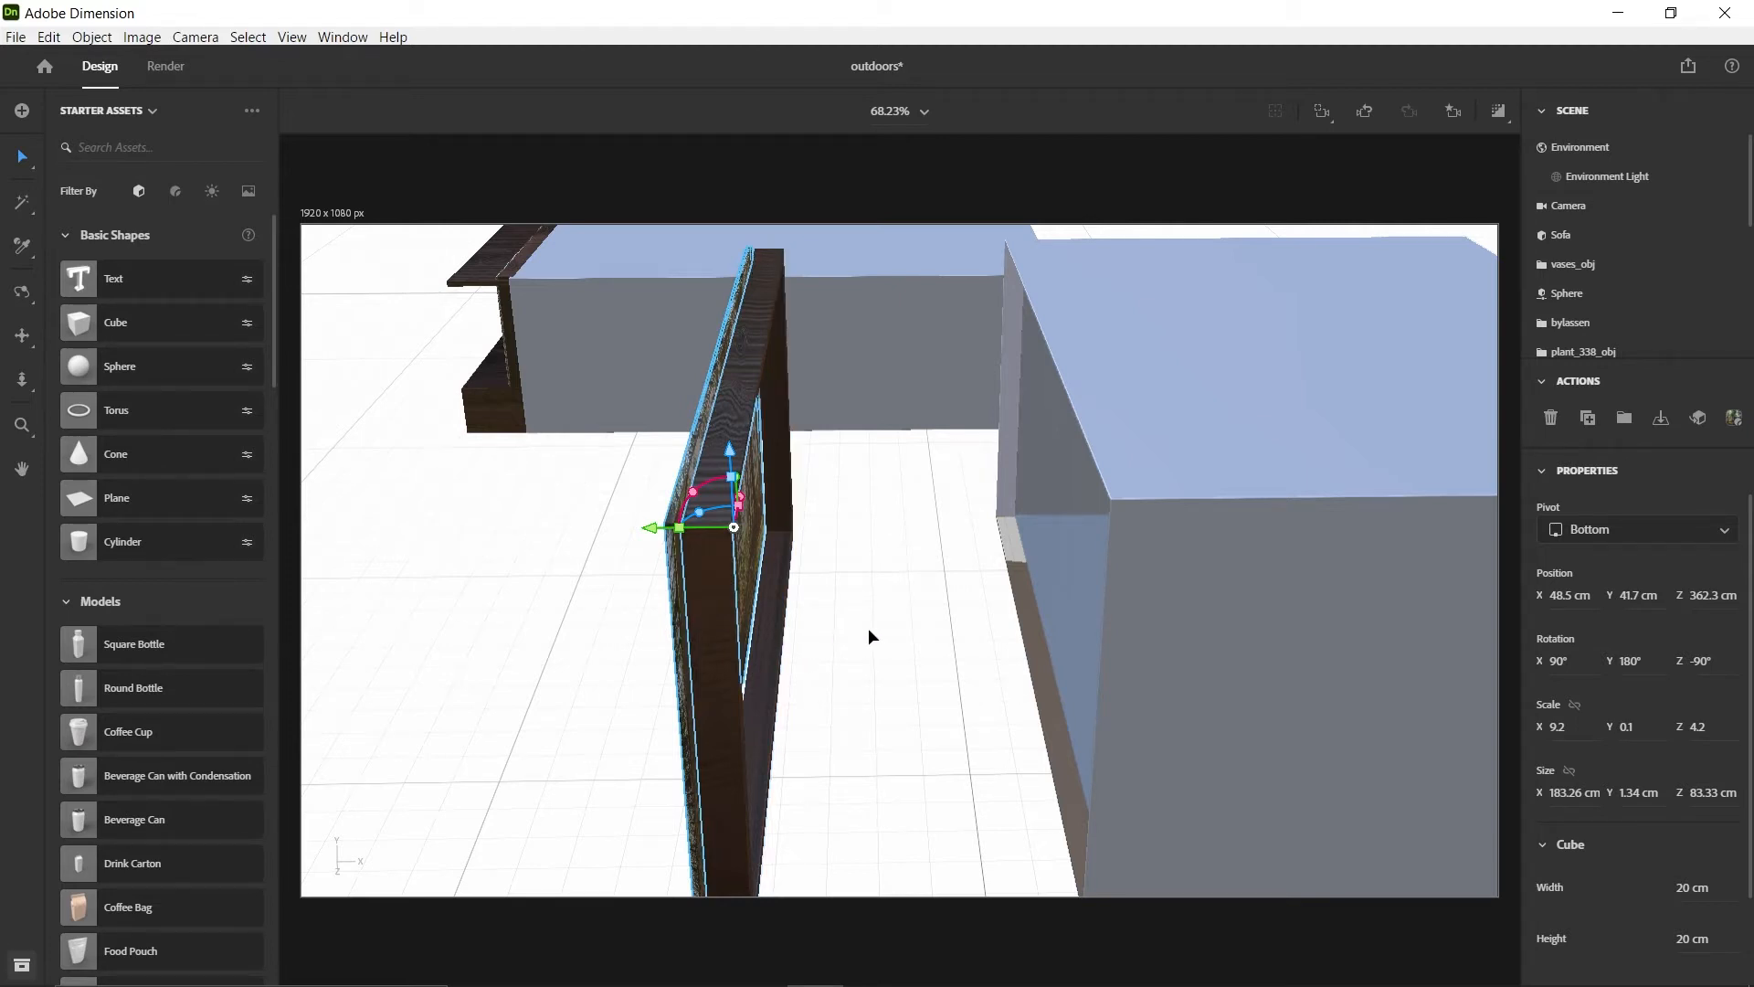
{"action": "left_click", "coordinate": [868, 630]}
{"action": "left_click", "coordinate": [717, 618]}
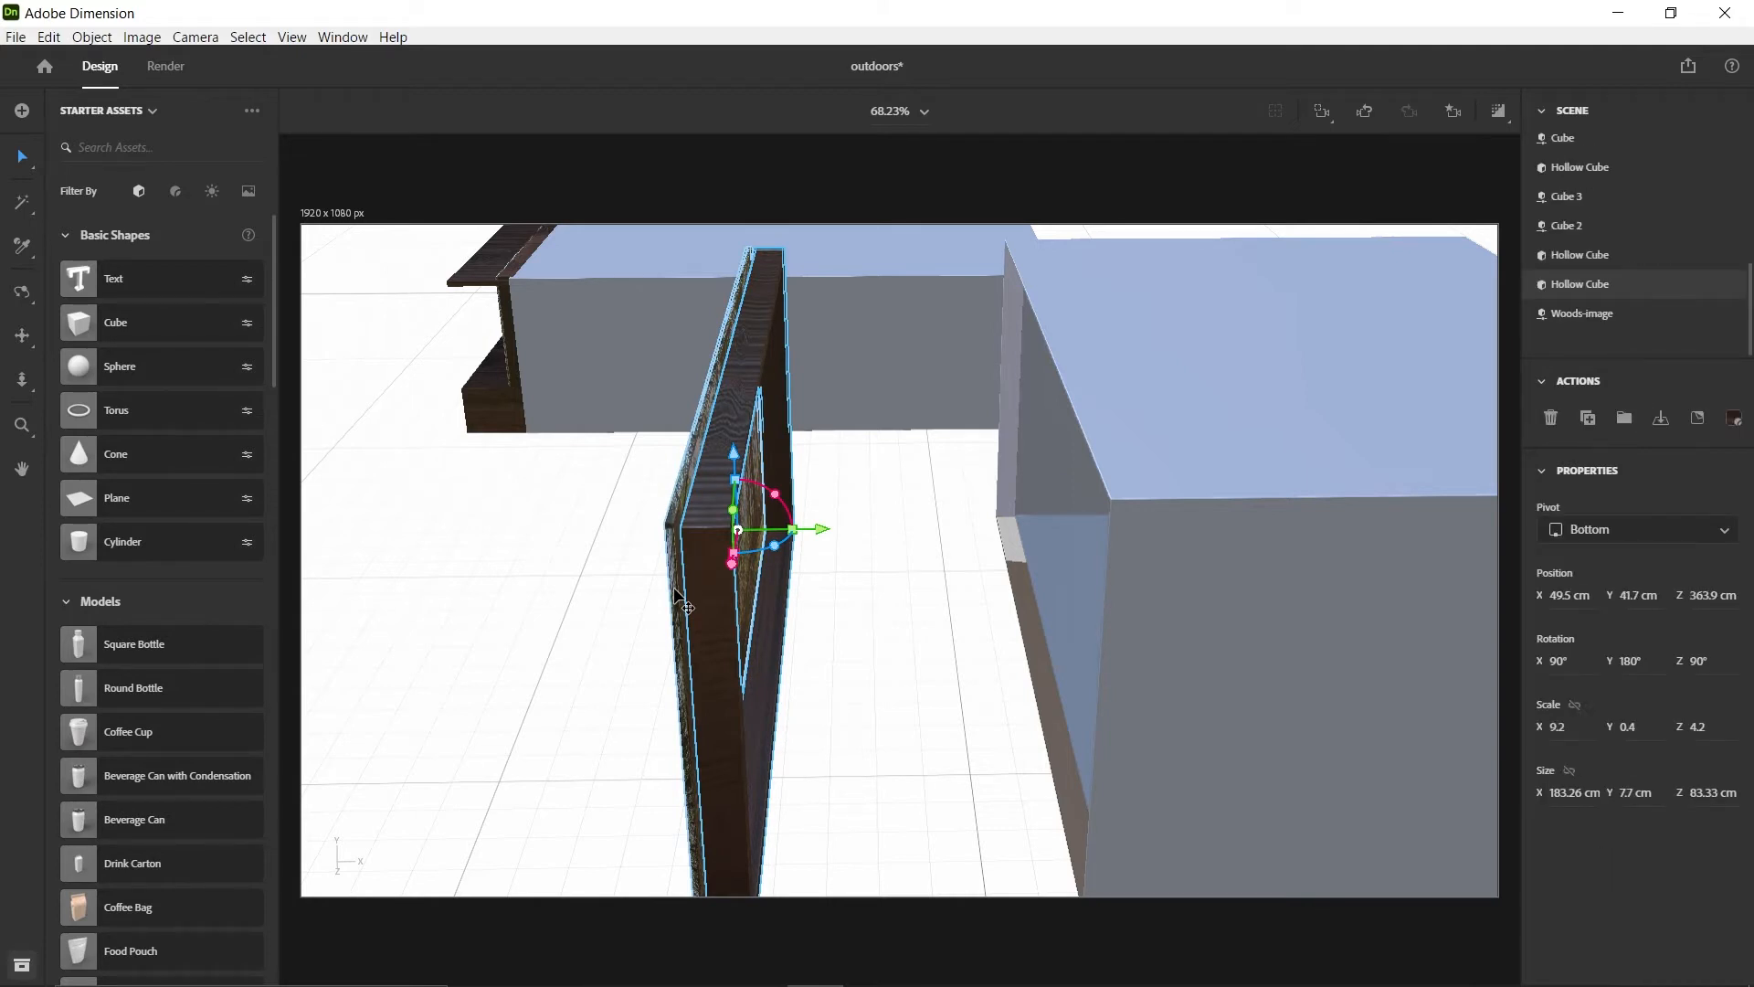
{"action": "left_click", "coordinate": [676, 592], "text": "shift"}
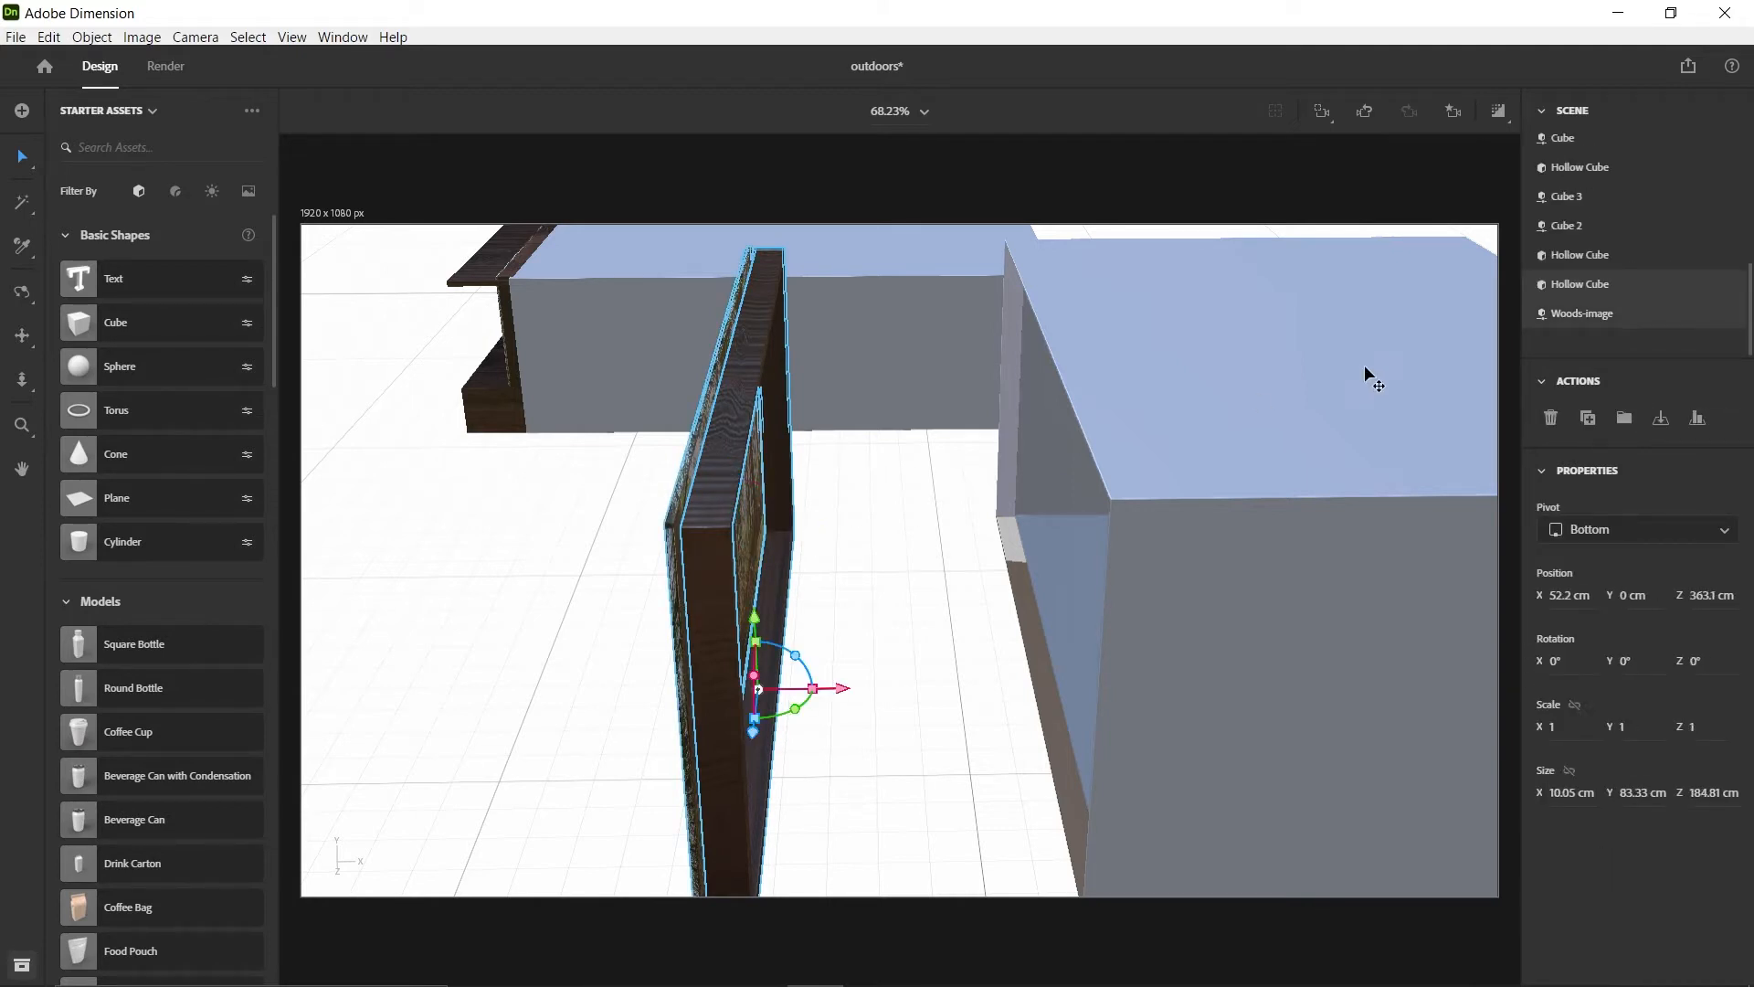
{"action": "left_click", "coordinate": [1624, 419]}
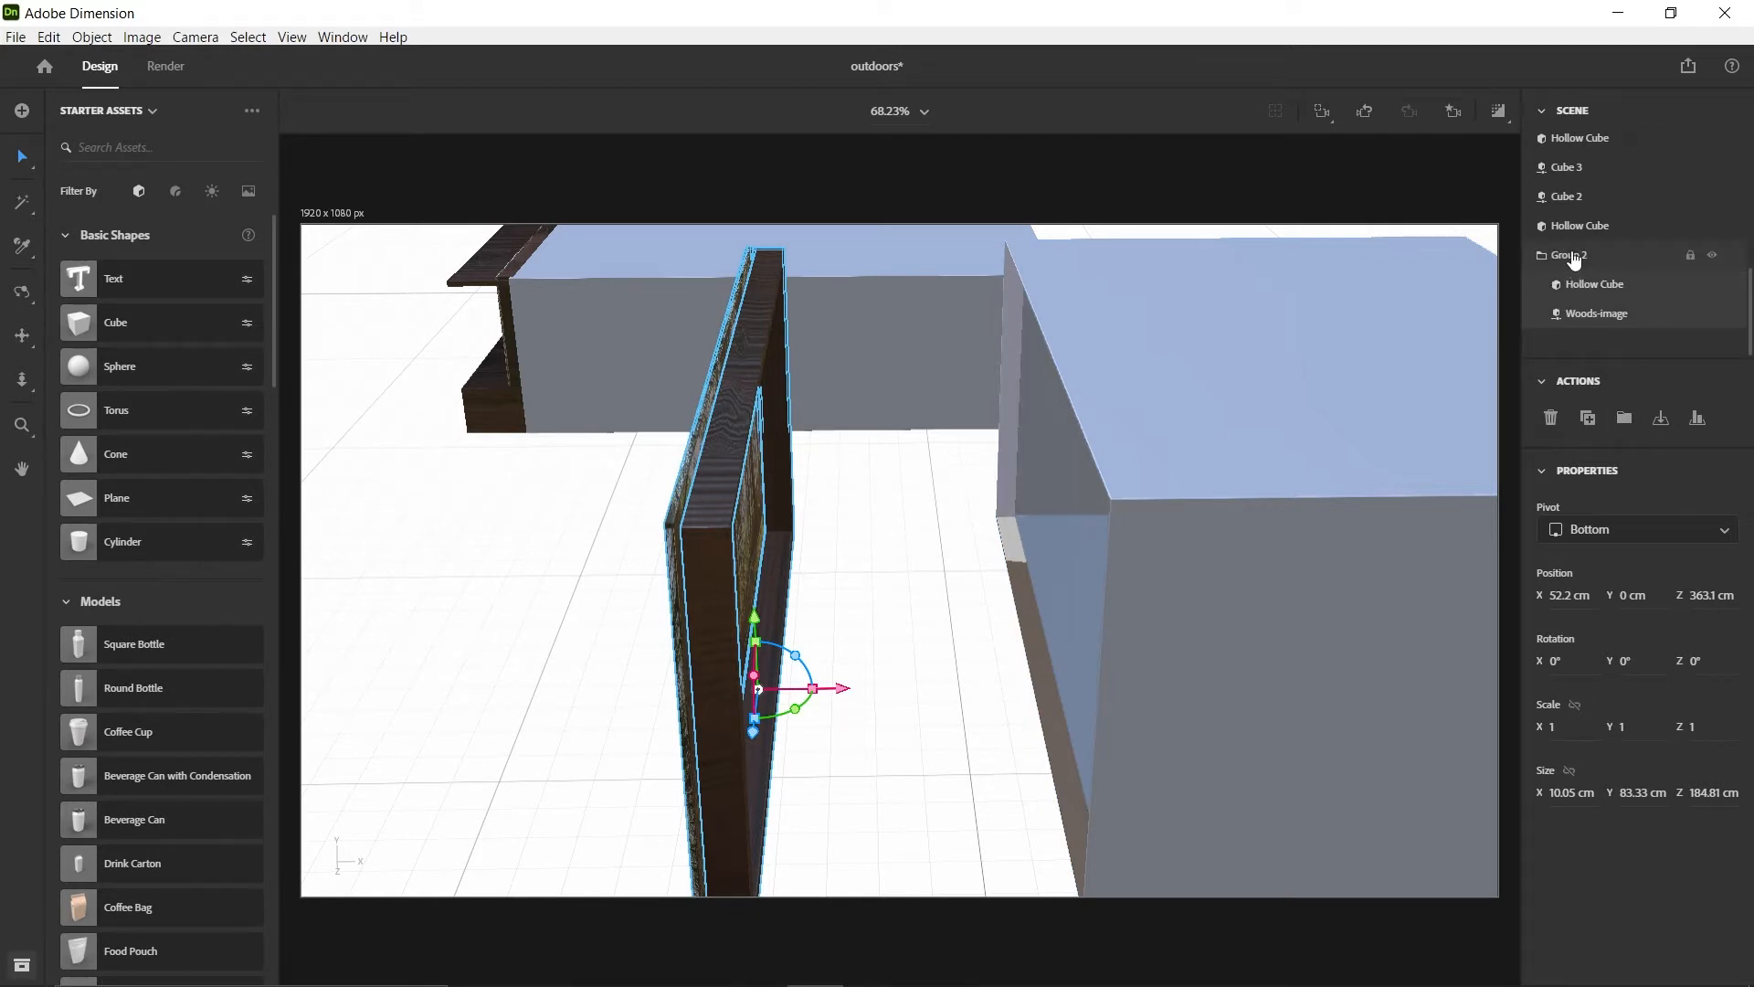
{"action": "double_click", "coordinate": [1573, 259]}
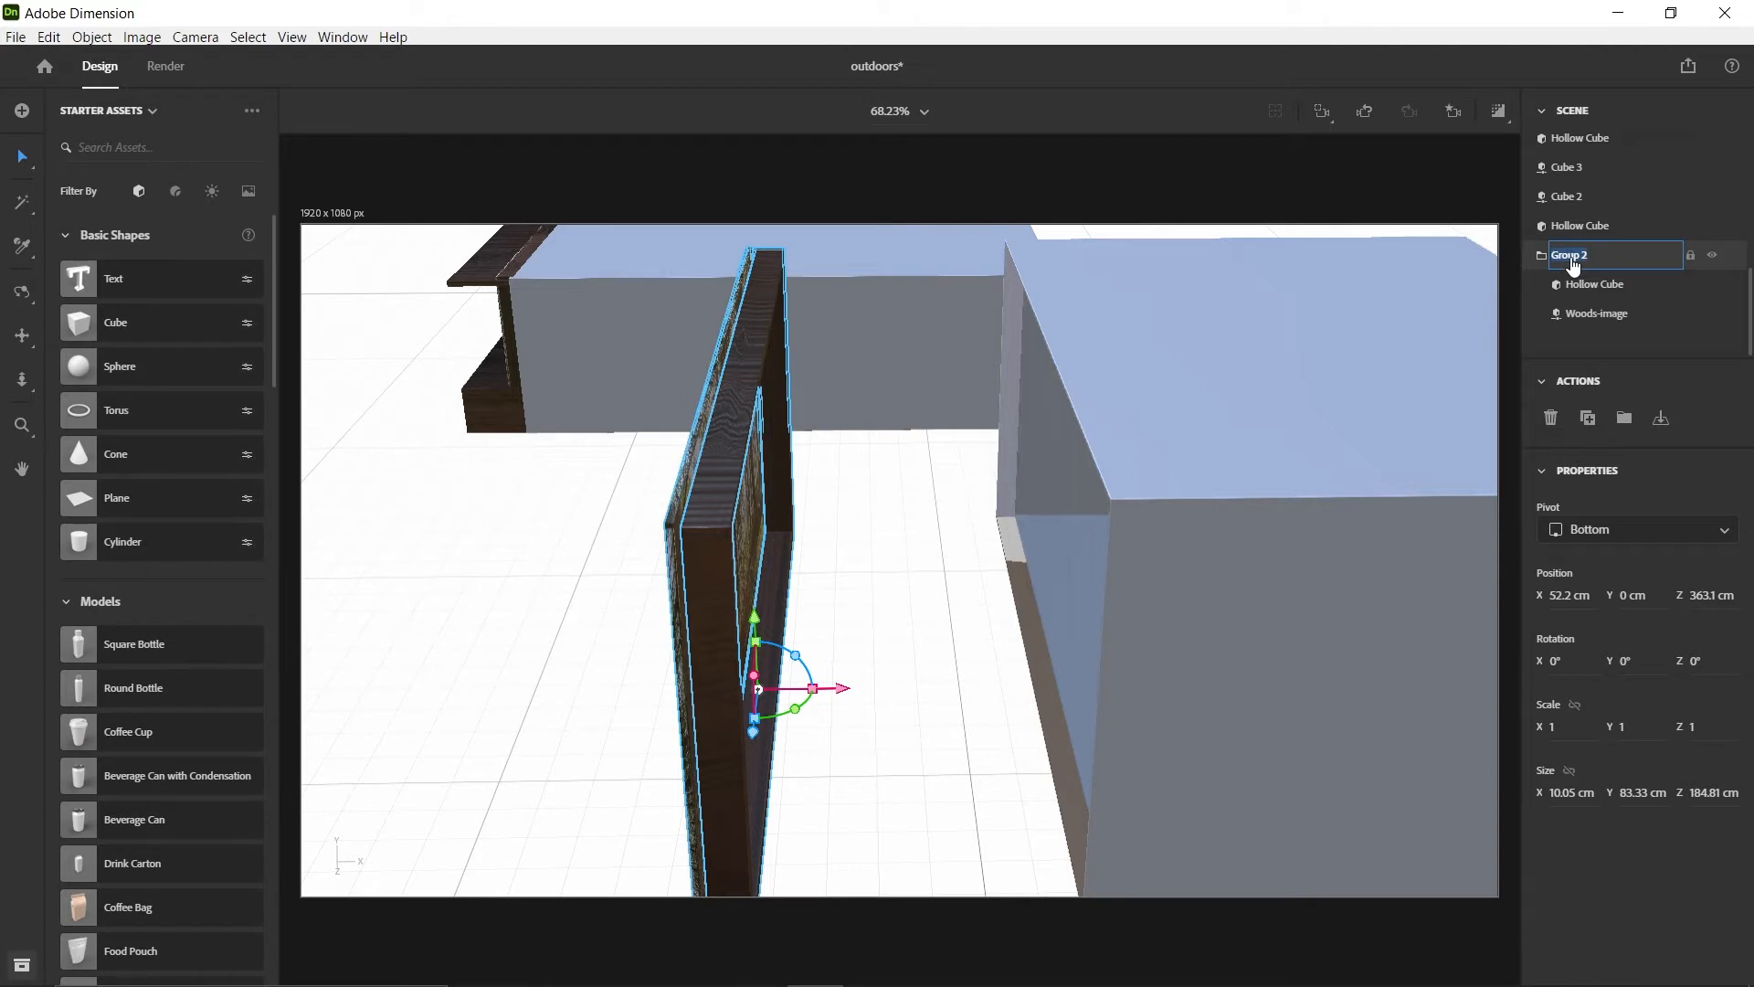
{"action": "type", "text": "Window-frame and image"}
{"action": "key", "text": "Return"}
Fit the Window-frame and image group against the back of the hollow room at about X 113.2 cm and Z 355.6 cm
{"action": "left_click_drag", "start_coordinate": [841, 698], "coordinate": [1079, 710]}
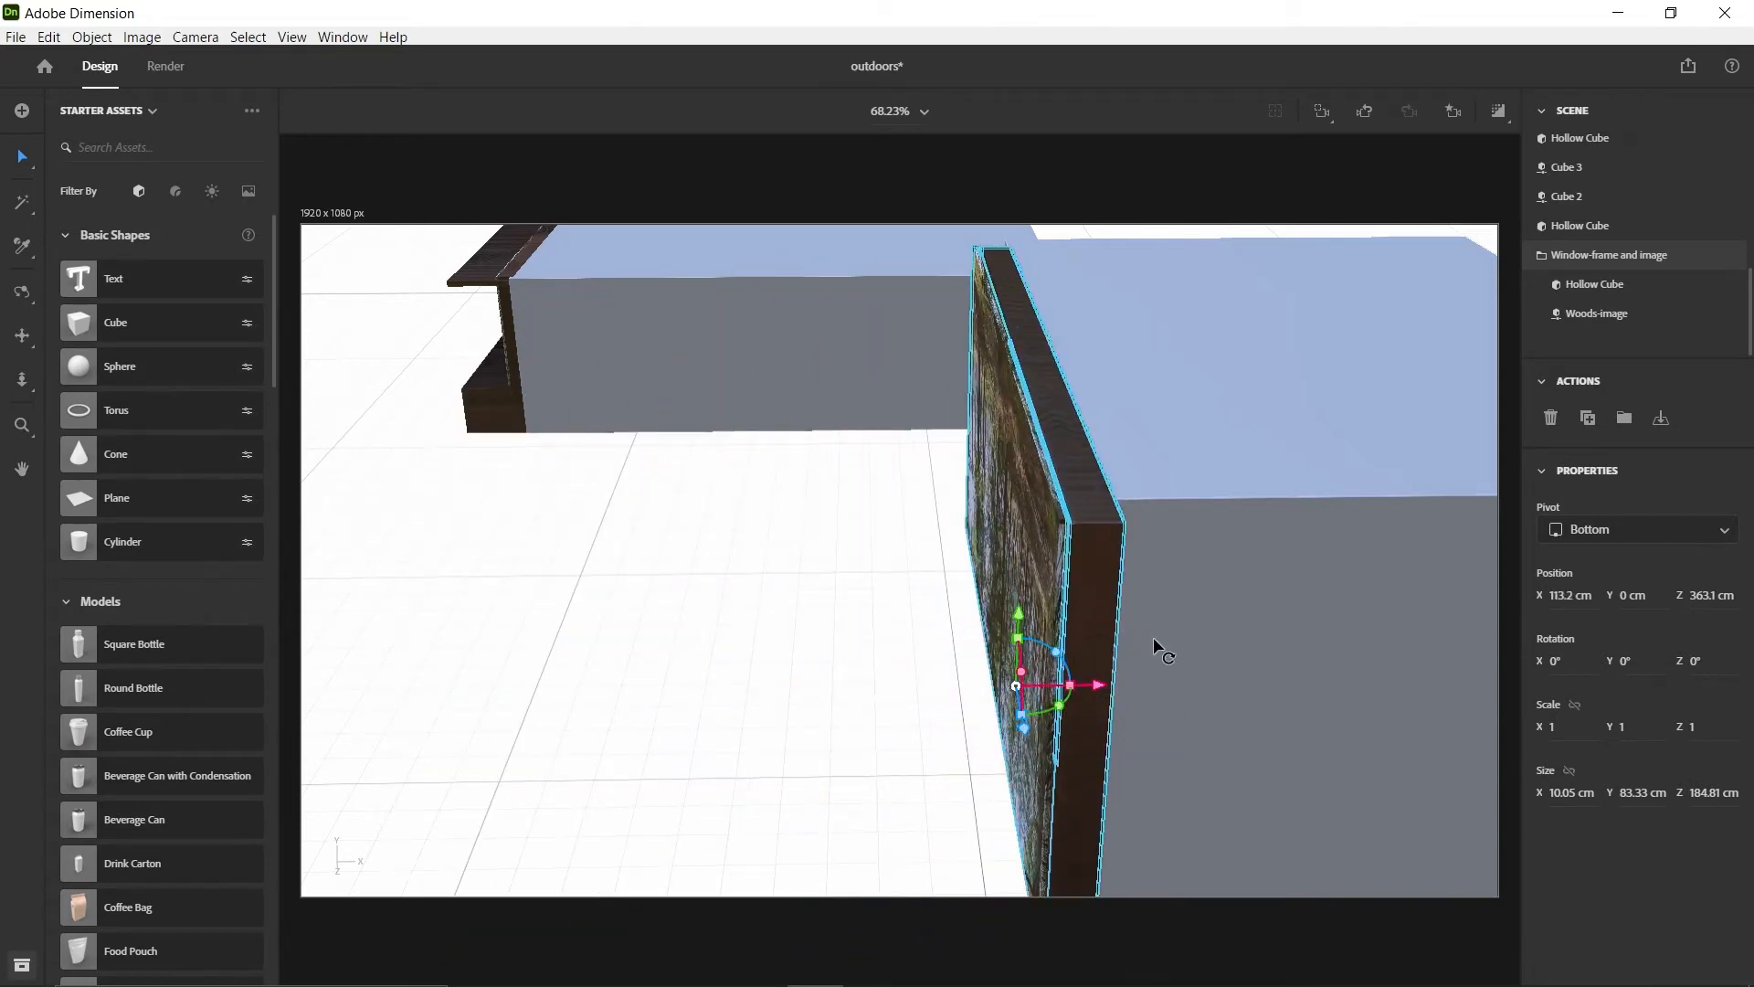
{"action": "scroll", "coordinate": [1142, 638], "scroll_direction": "down", "scroll_amount": 2}
{"action": "right_click_drag", "start_coordinate": [947, 568], "coordinate": [1126, 573]}
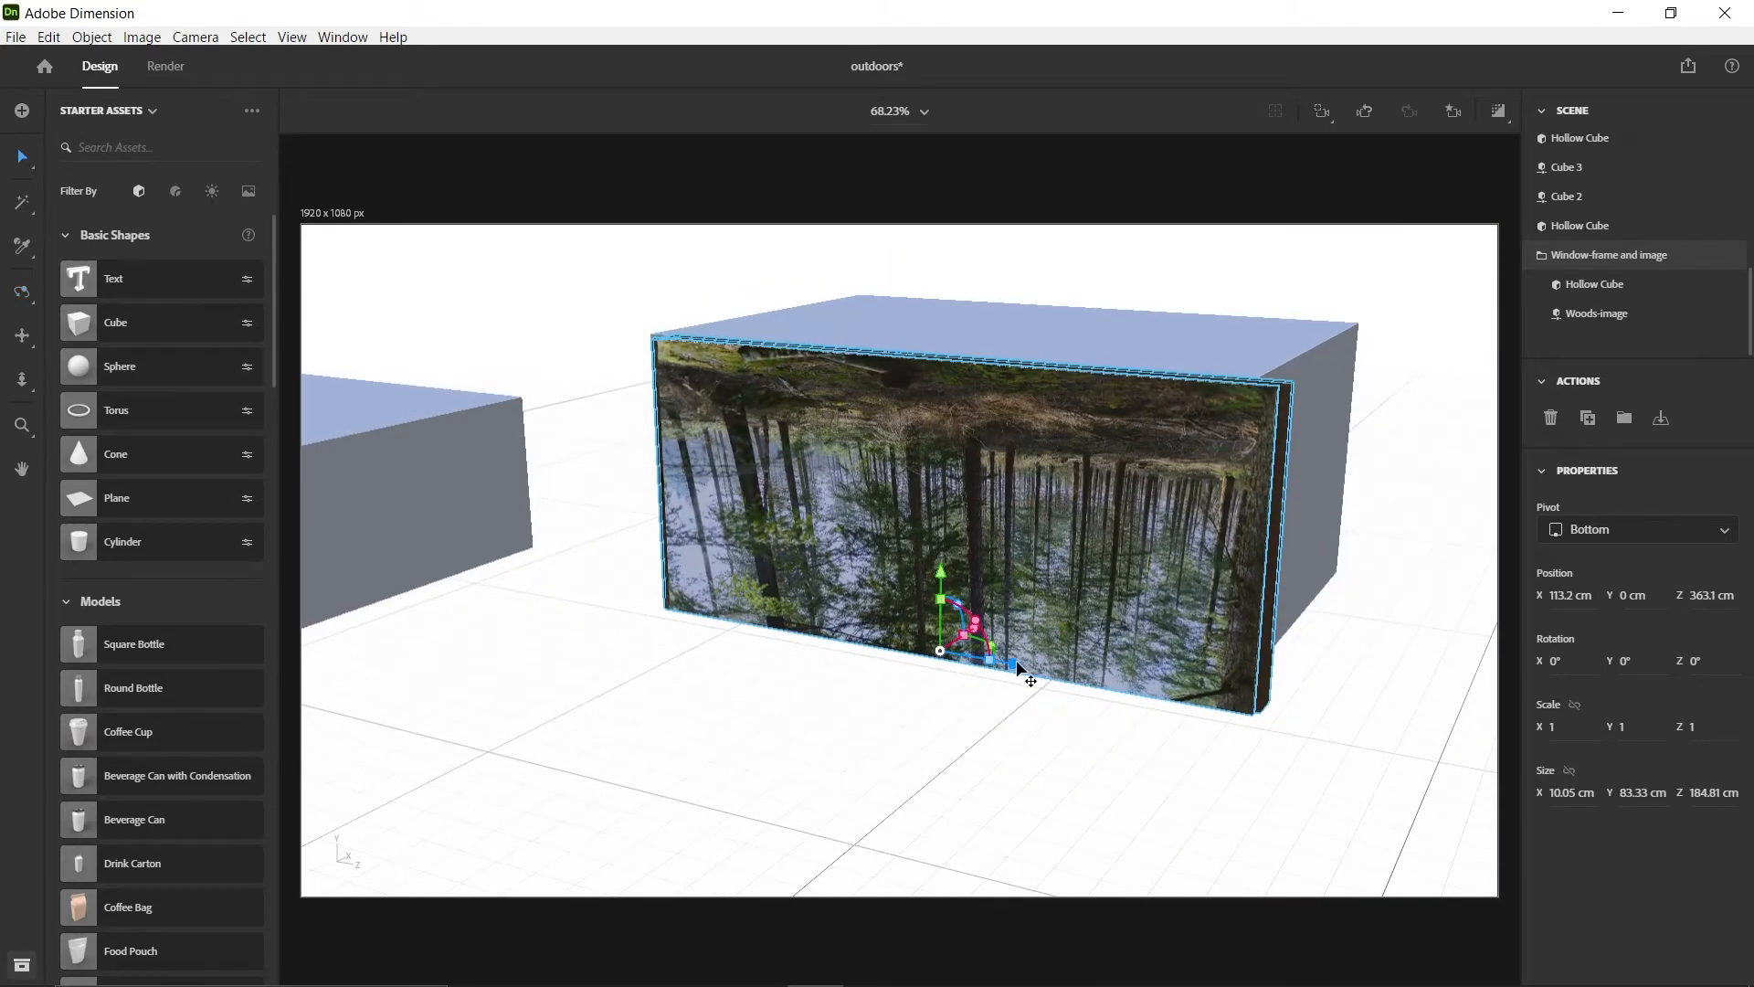
{"action": "left_click_drag", "start_coordinate": [1023, 665], "coordinate": [992, 655]}
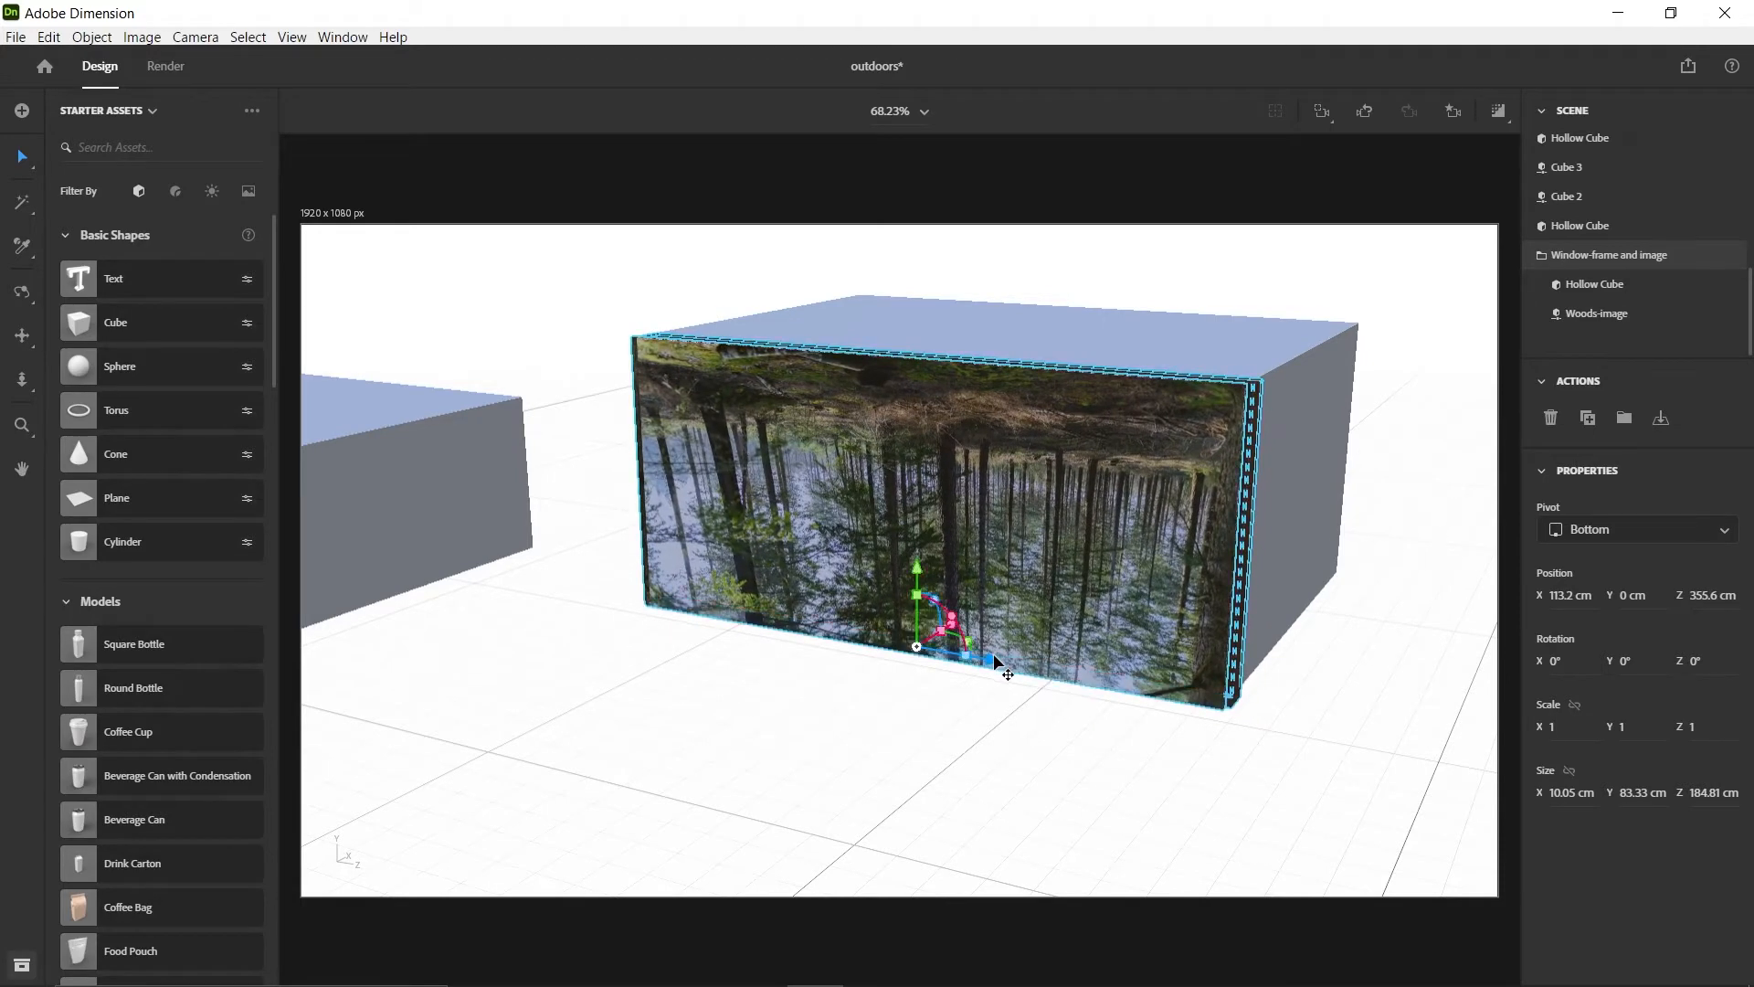
{"action": "key", "text": "1"}
{"action": "left_click_drag", "start_coordinate": [1404, 537], "coordinate": [740, 400]}
{"action": "scroll", "coordinate": [740, 400], "scroll_direction": "up", "scroll_amount": 5}
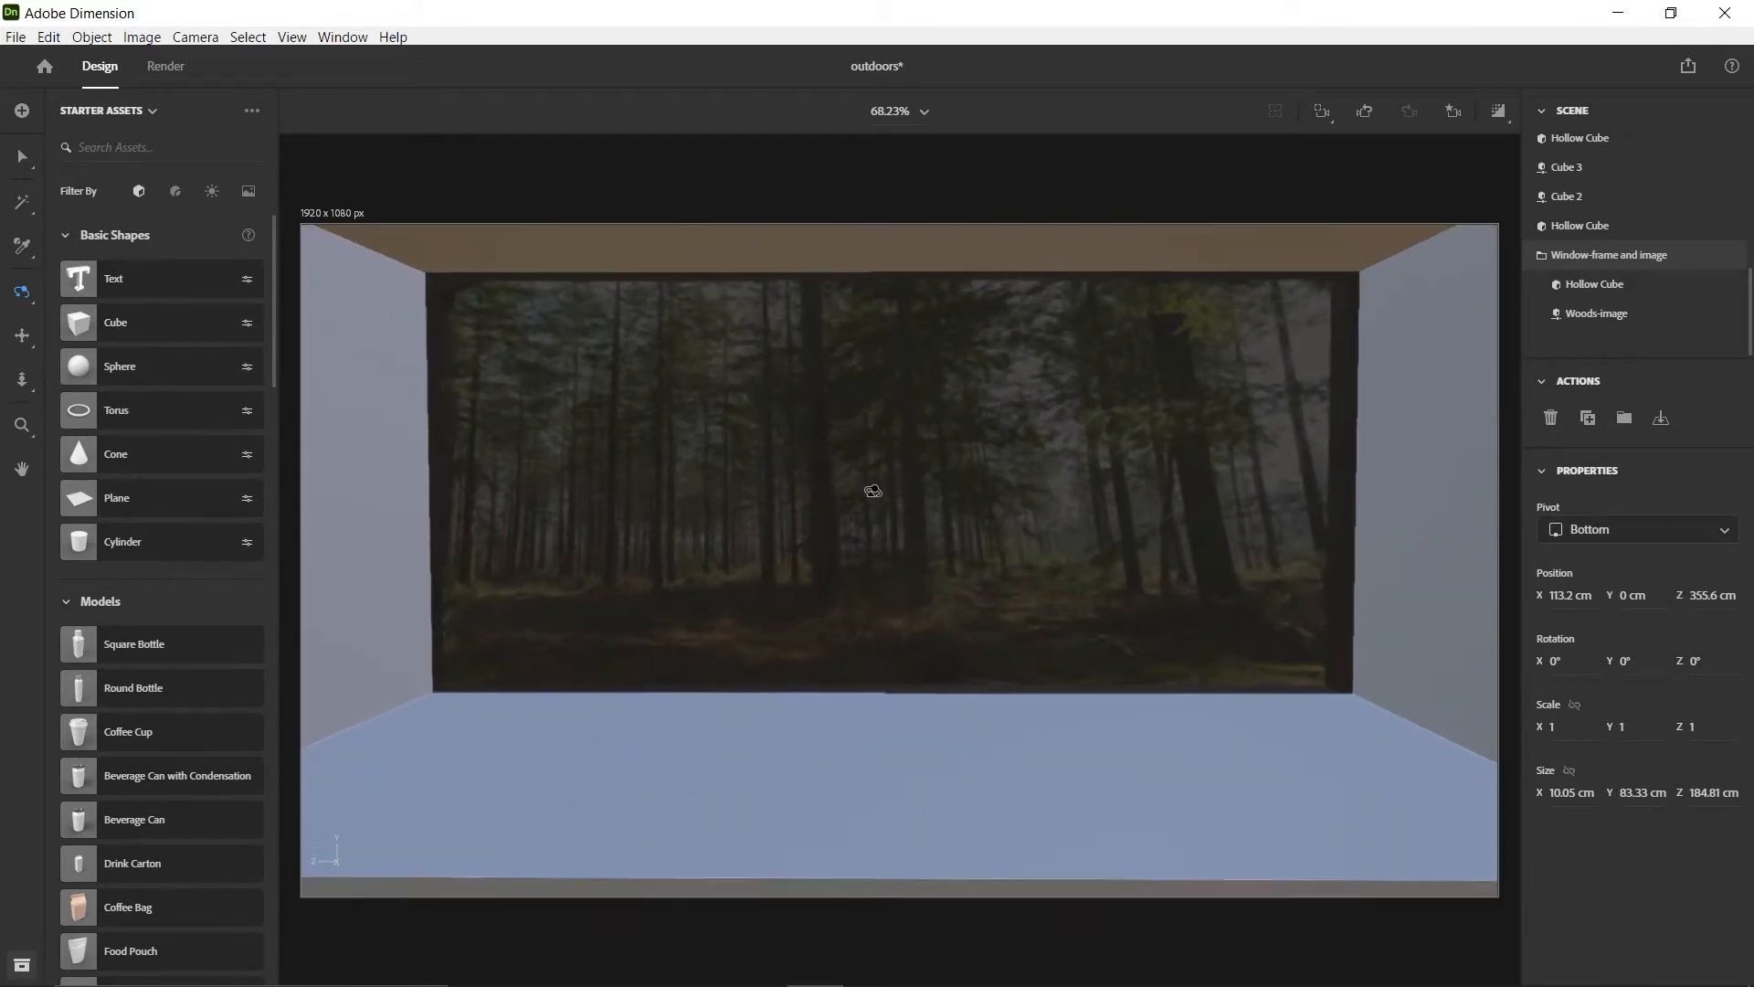
Rename the new hollow room cube as Main block and stretch its depth along its Y axis to about 199.4 cm
{"action": "scroll", "coordinate": [872, 486], "scroll_direction": "down", "scroll_amount": 5}
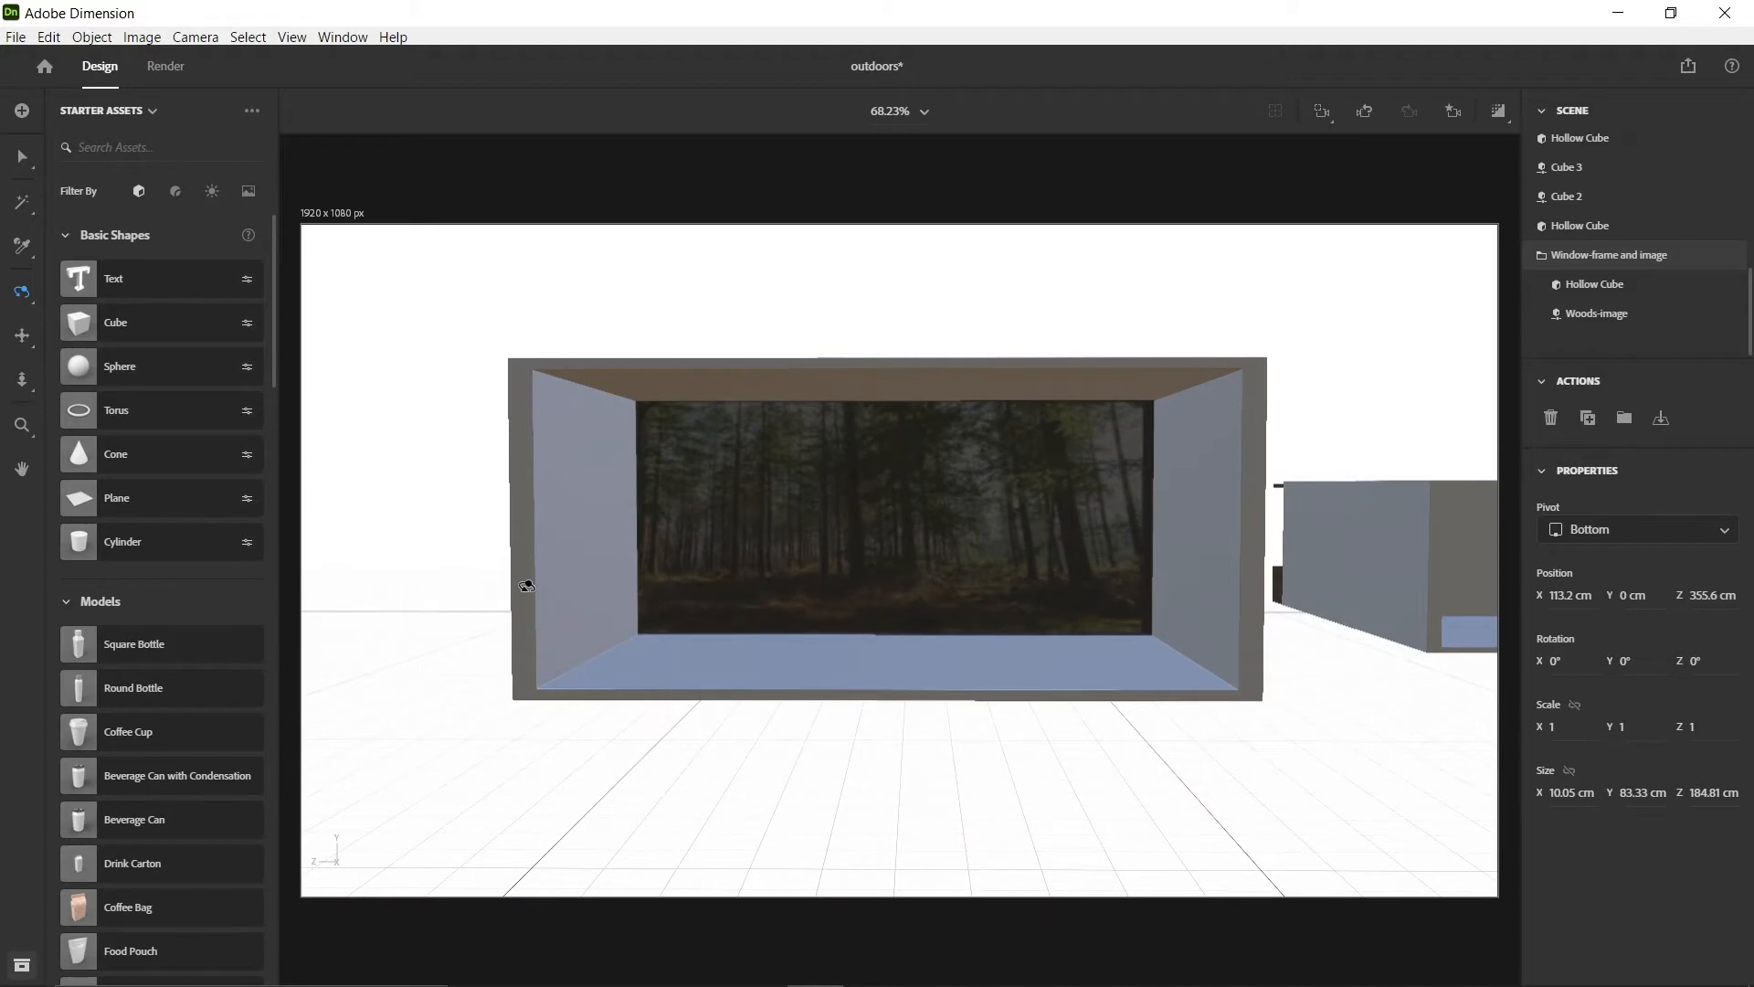
{"action": "left_click_drag", "start_coordinate": [633, 645], "coordinate": [865, 602]}
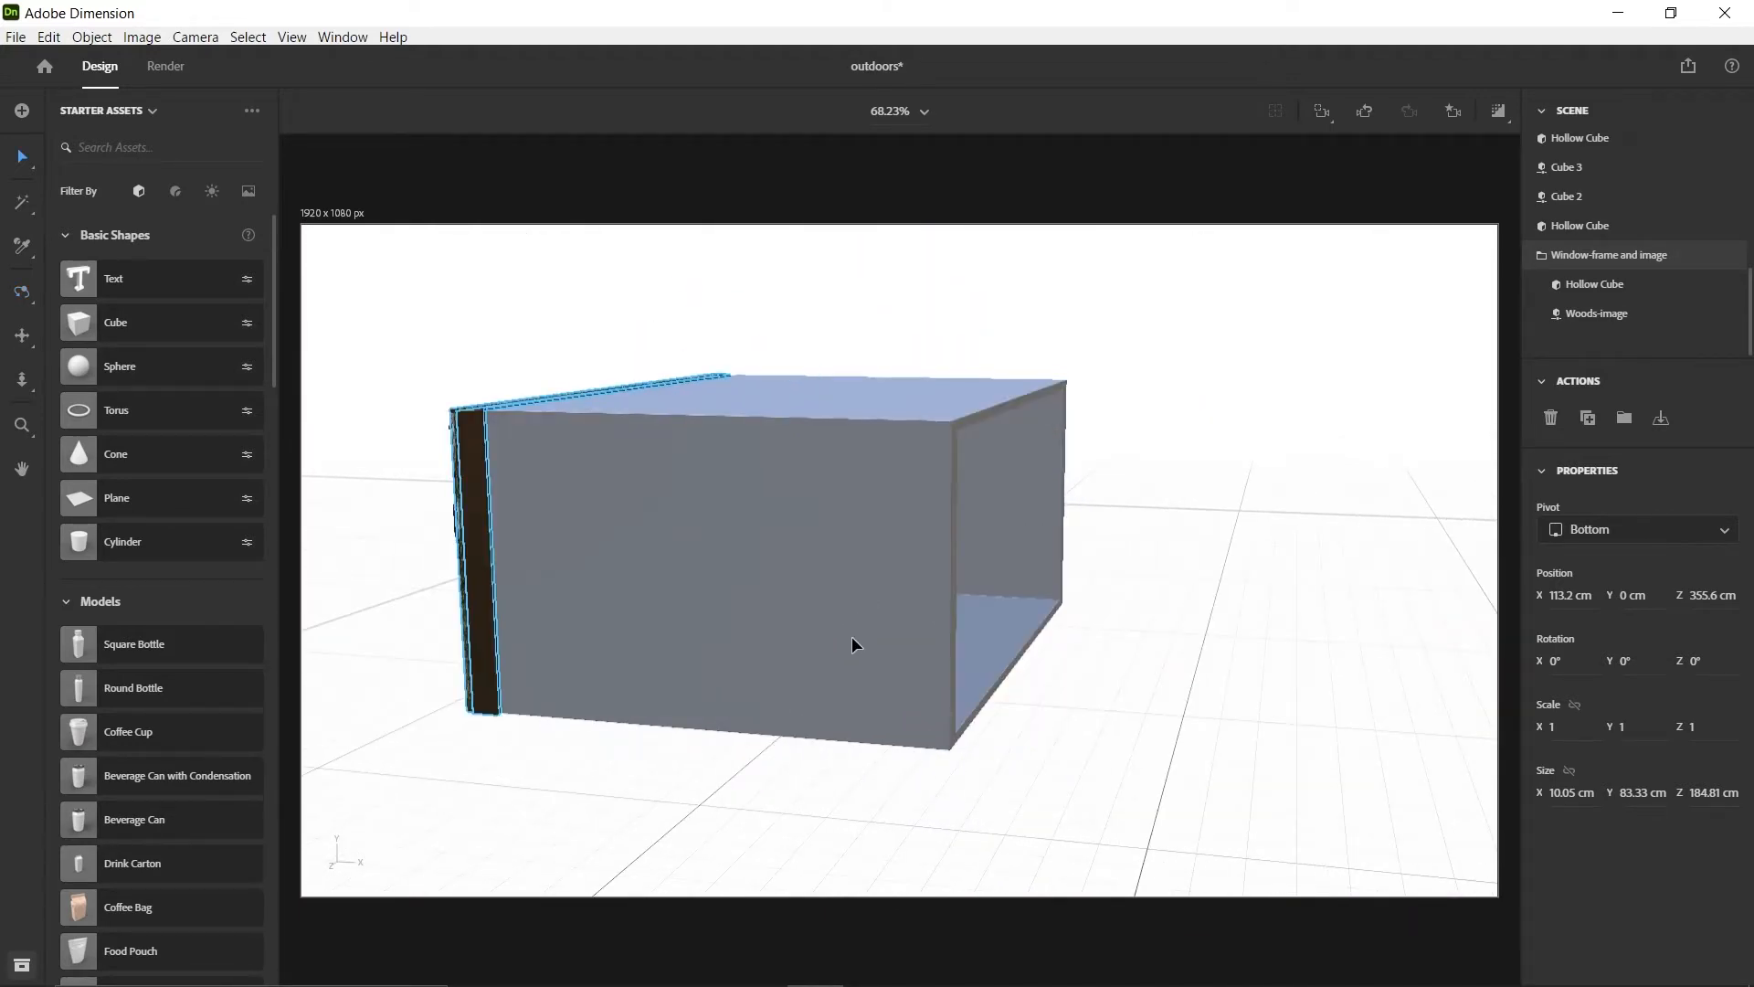
{"action": "left_click", "coordinate": [1004, 862]}
{"action": "left_click", "coordinate": [906, 581]}
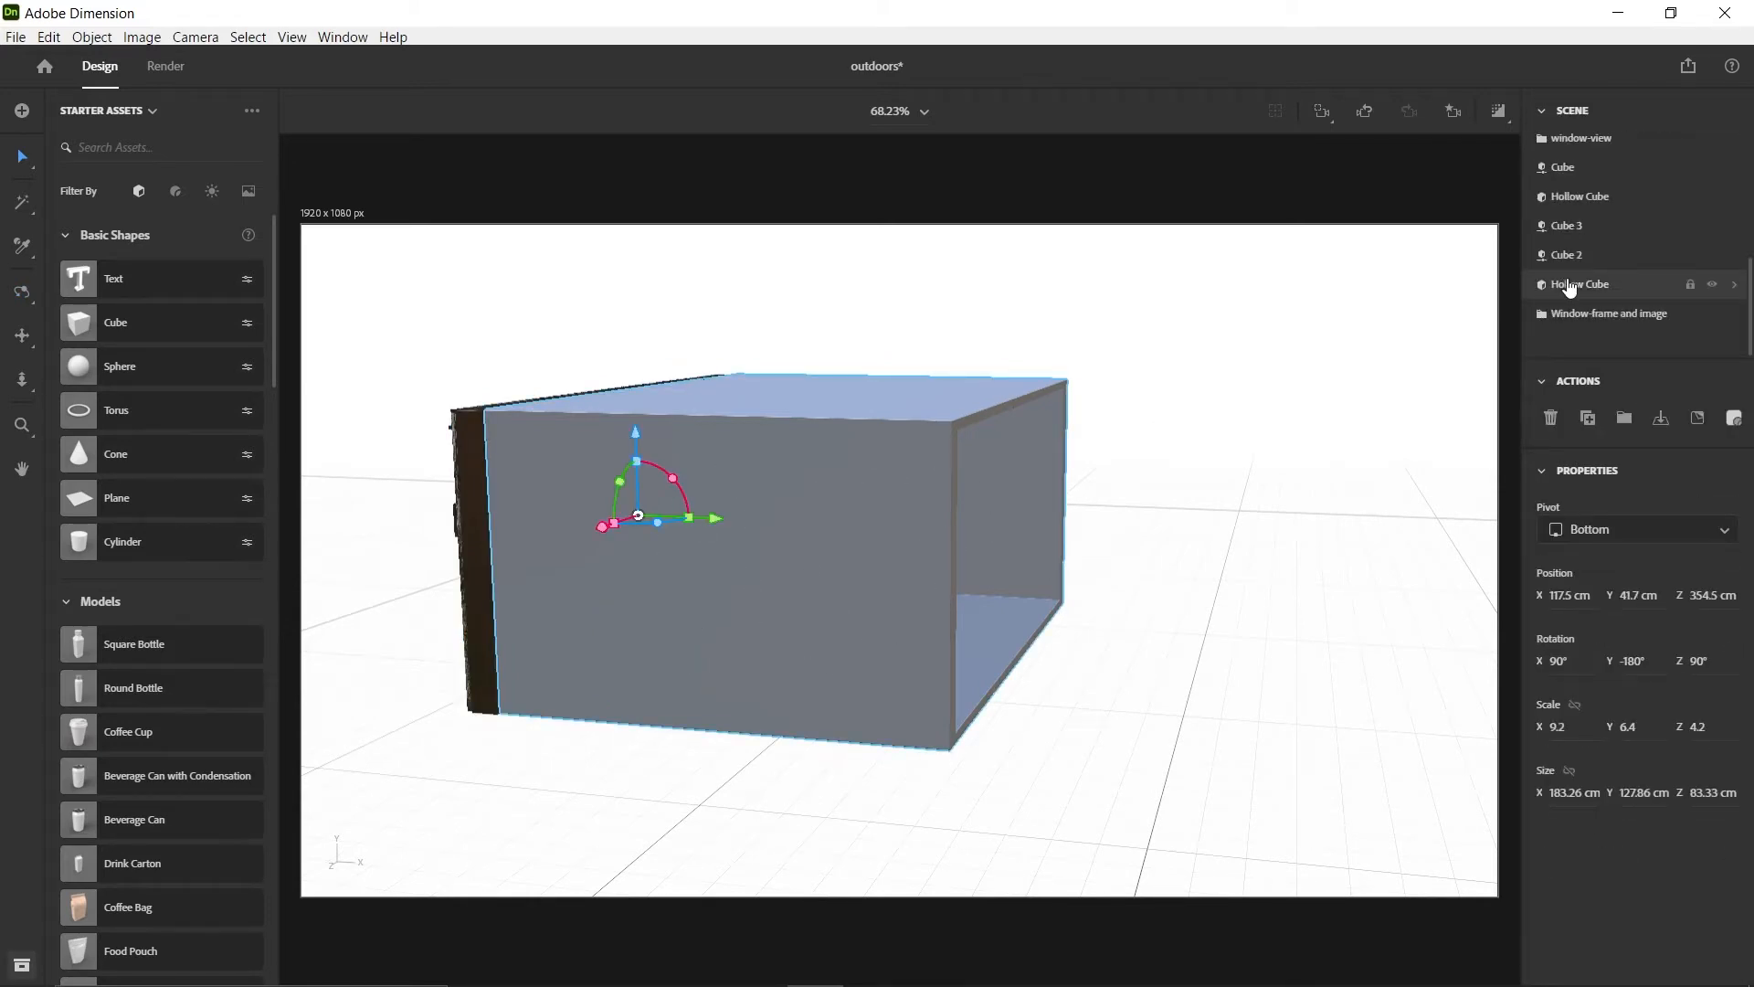
{"action": "double_click", "coordinate": [1572, 287]}
{"action": "type", "text": "Main block"}
{"action": "key", "text": "Return"}
{"action": "left_click_drag", "start_coordinate": [689, 519], "coordinate": [722, 524]}
Slide the wooden block Cube 2 away from the older room's window to about Z 297.5 cm and recall the Main-view camera bookmark
{"action": "key", "text": "r"}
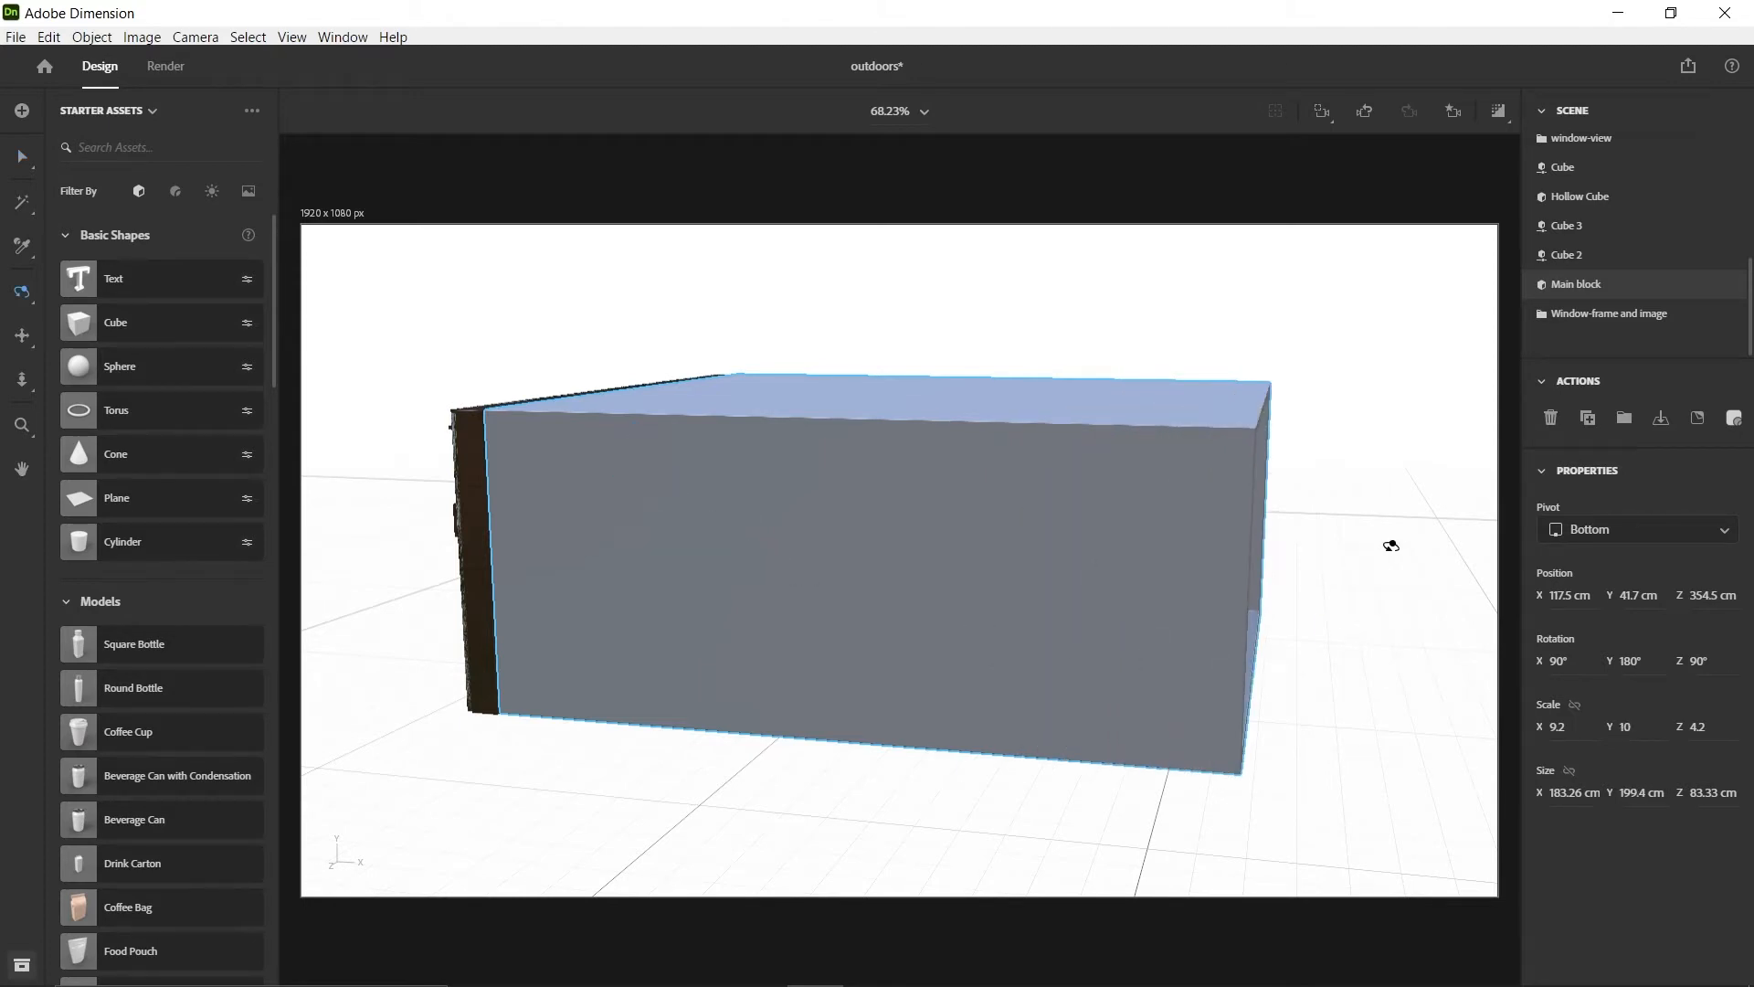
{"action": "left_click_drag", "start_coordinate": [1190, 595], "coordinate": [621, 339]}
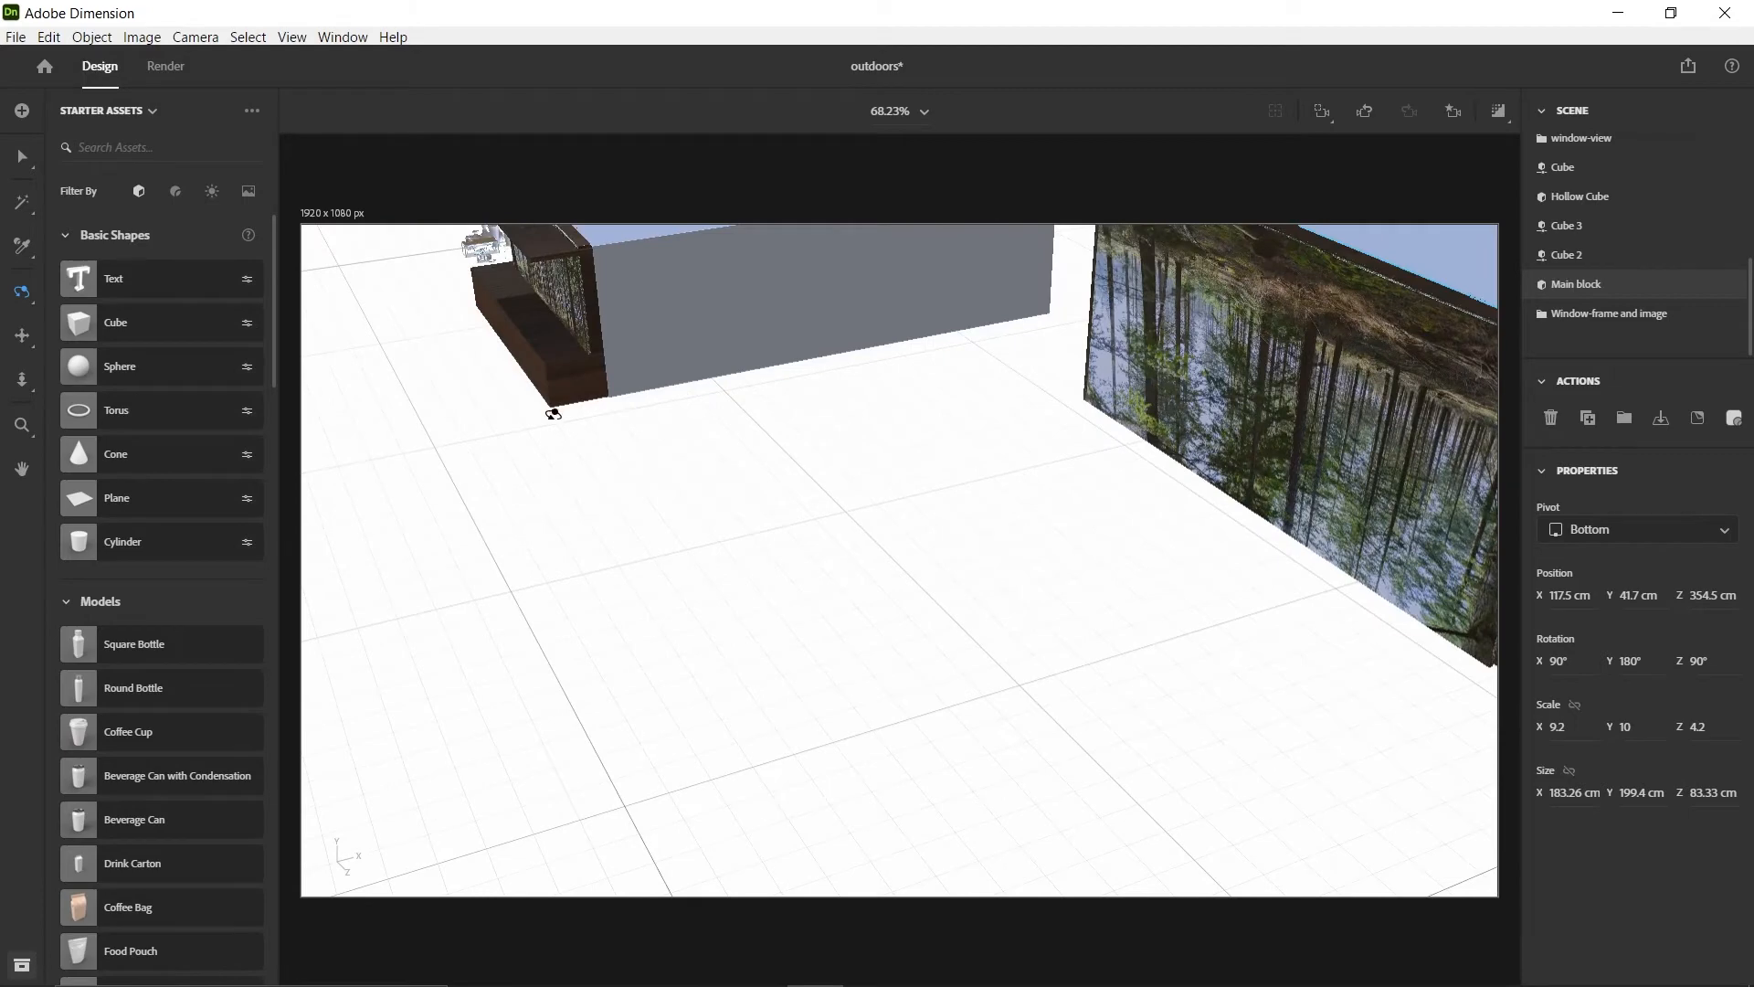
{"action": "left_click_drag", "start_coordinate": [700, 270], "coordinate": [573, 466]}
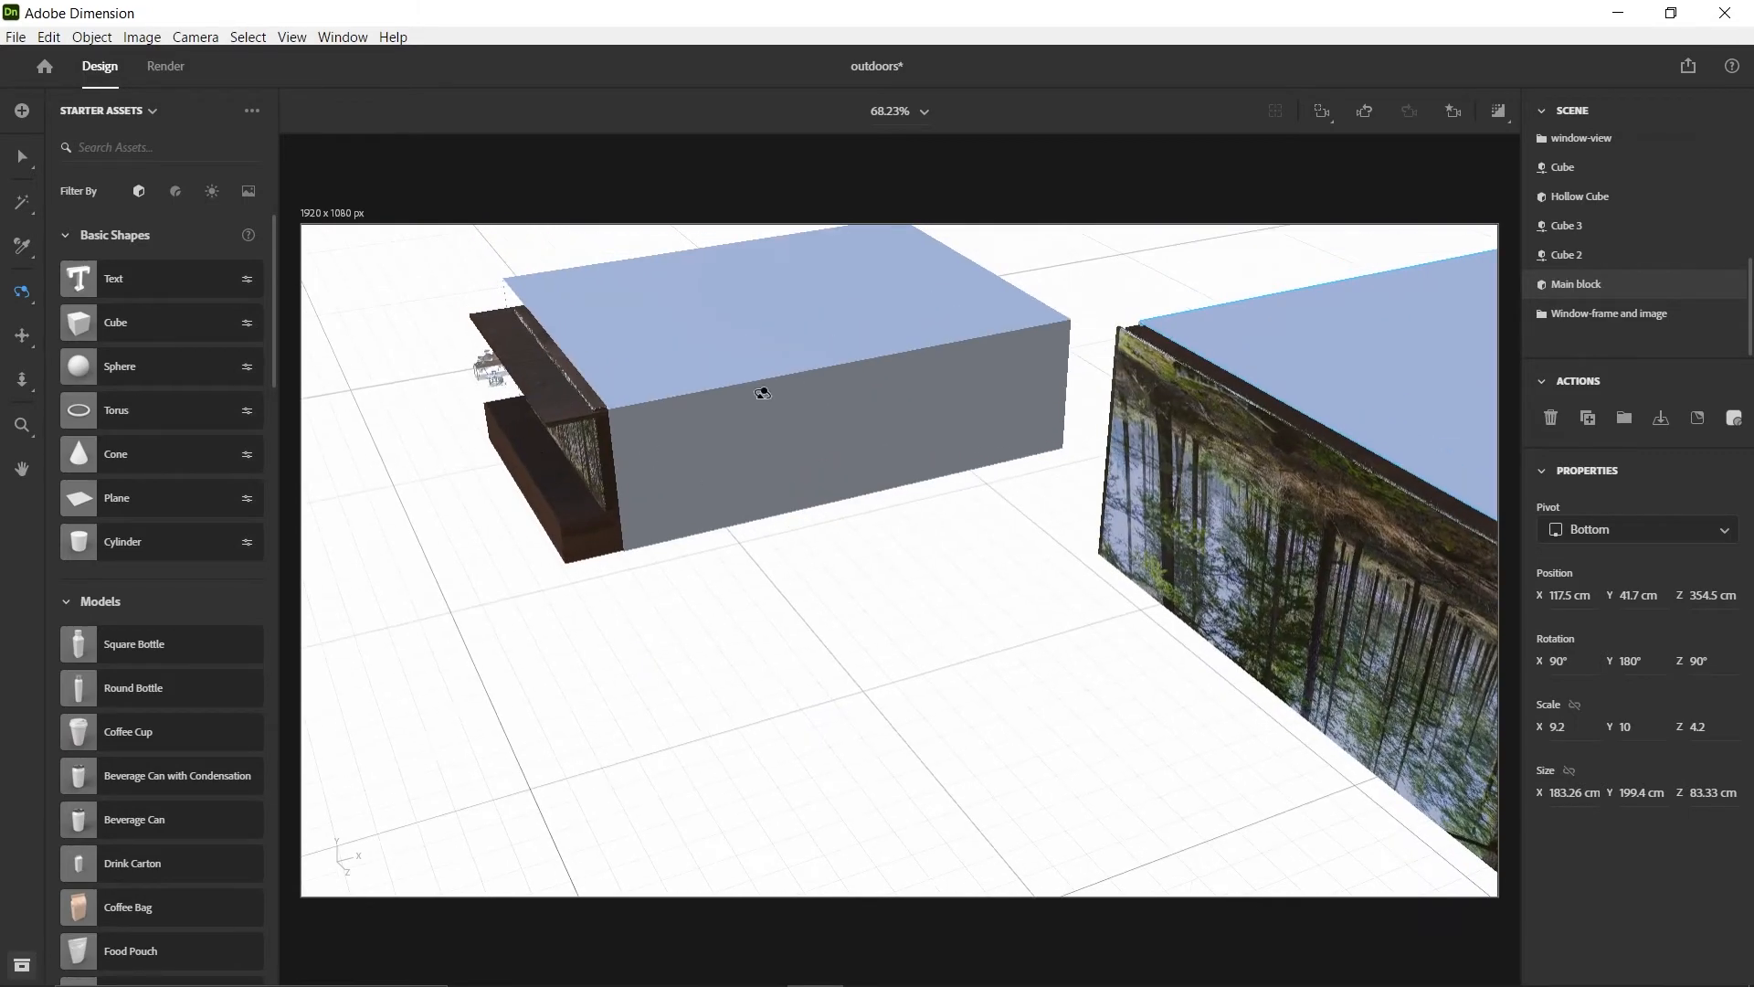
{"action": "left_click_drag", "start_coordinate": [764, 388], "coordinate": [768, 449]}
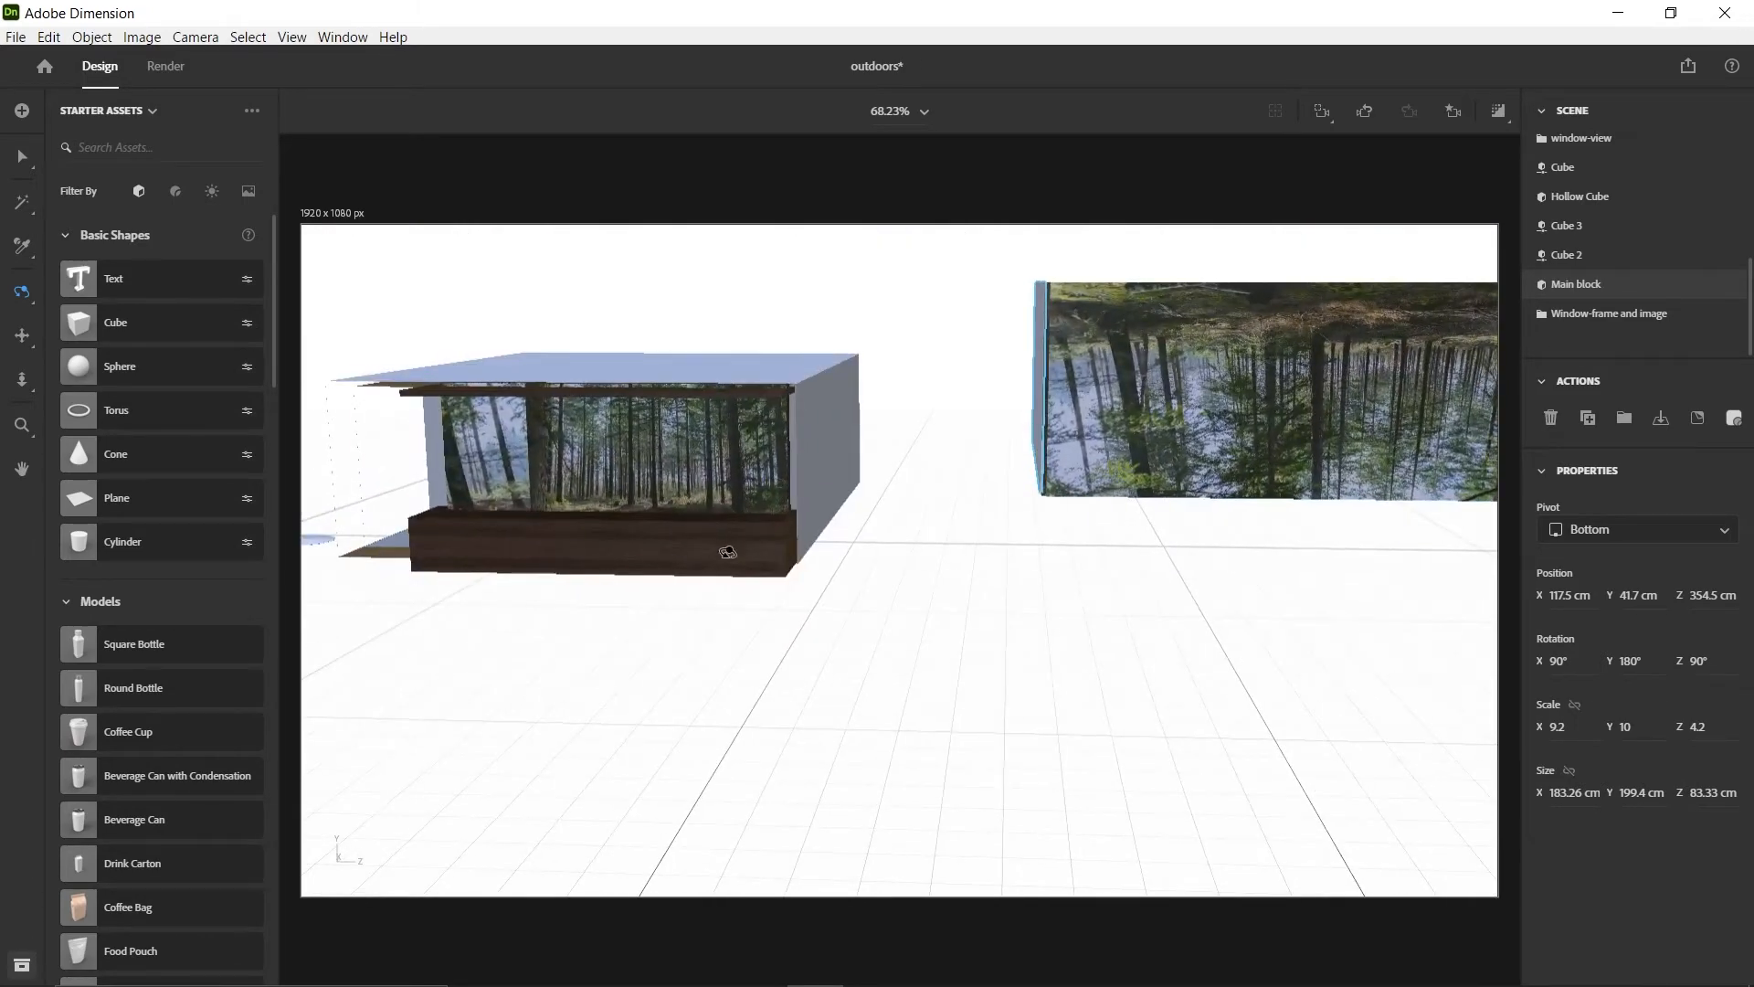
{"action": "key", "text": "v"}
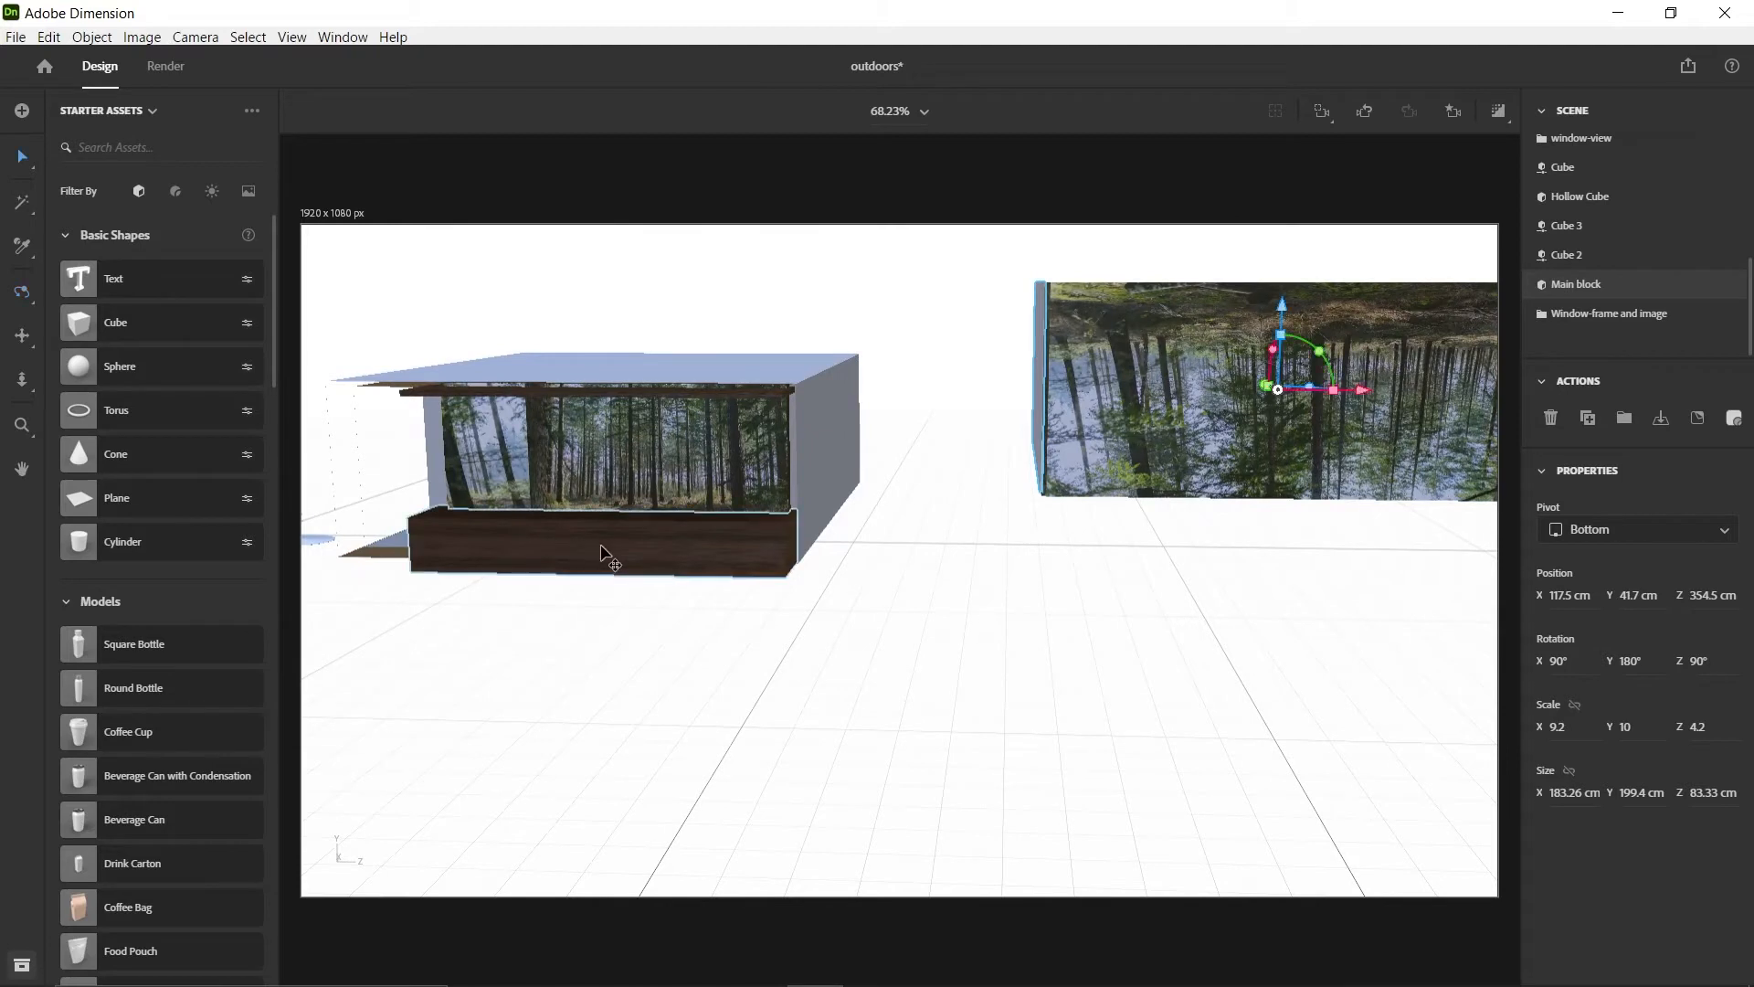
{"action": "left_click", "coordinate": [603, 552]}
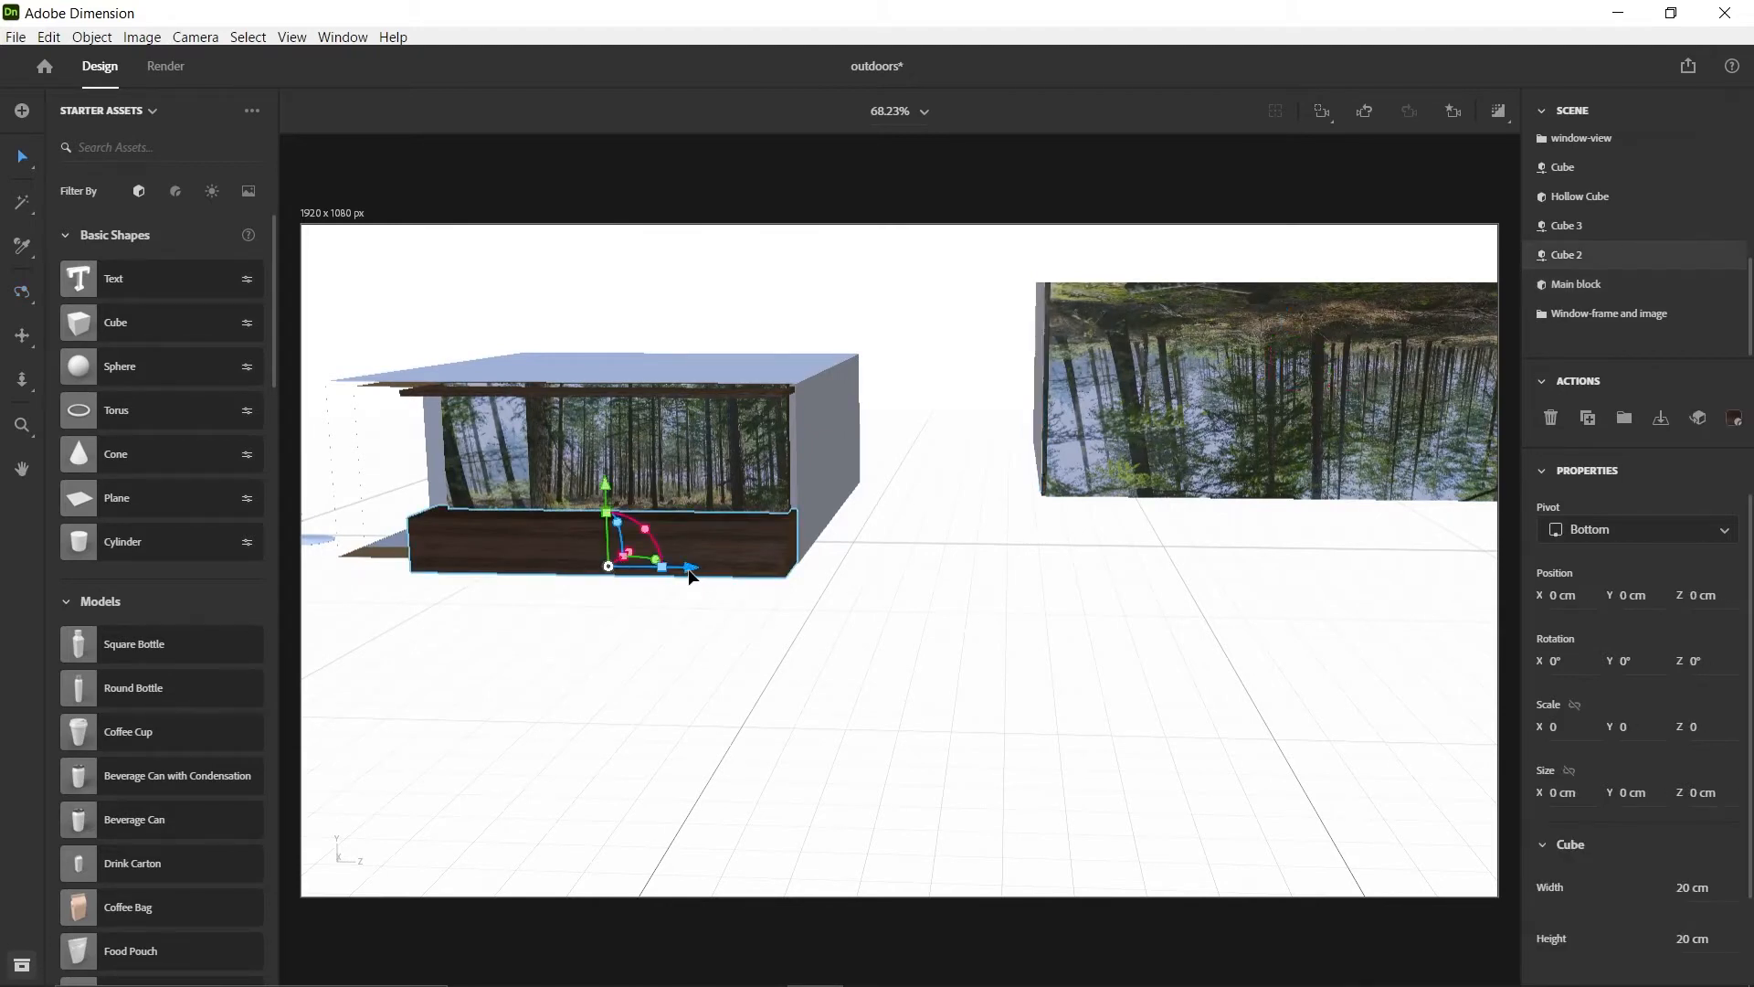
{"action": "left_click_drag", "start_coordinate": [696, 573], "coordinate": [1259, 576]}
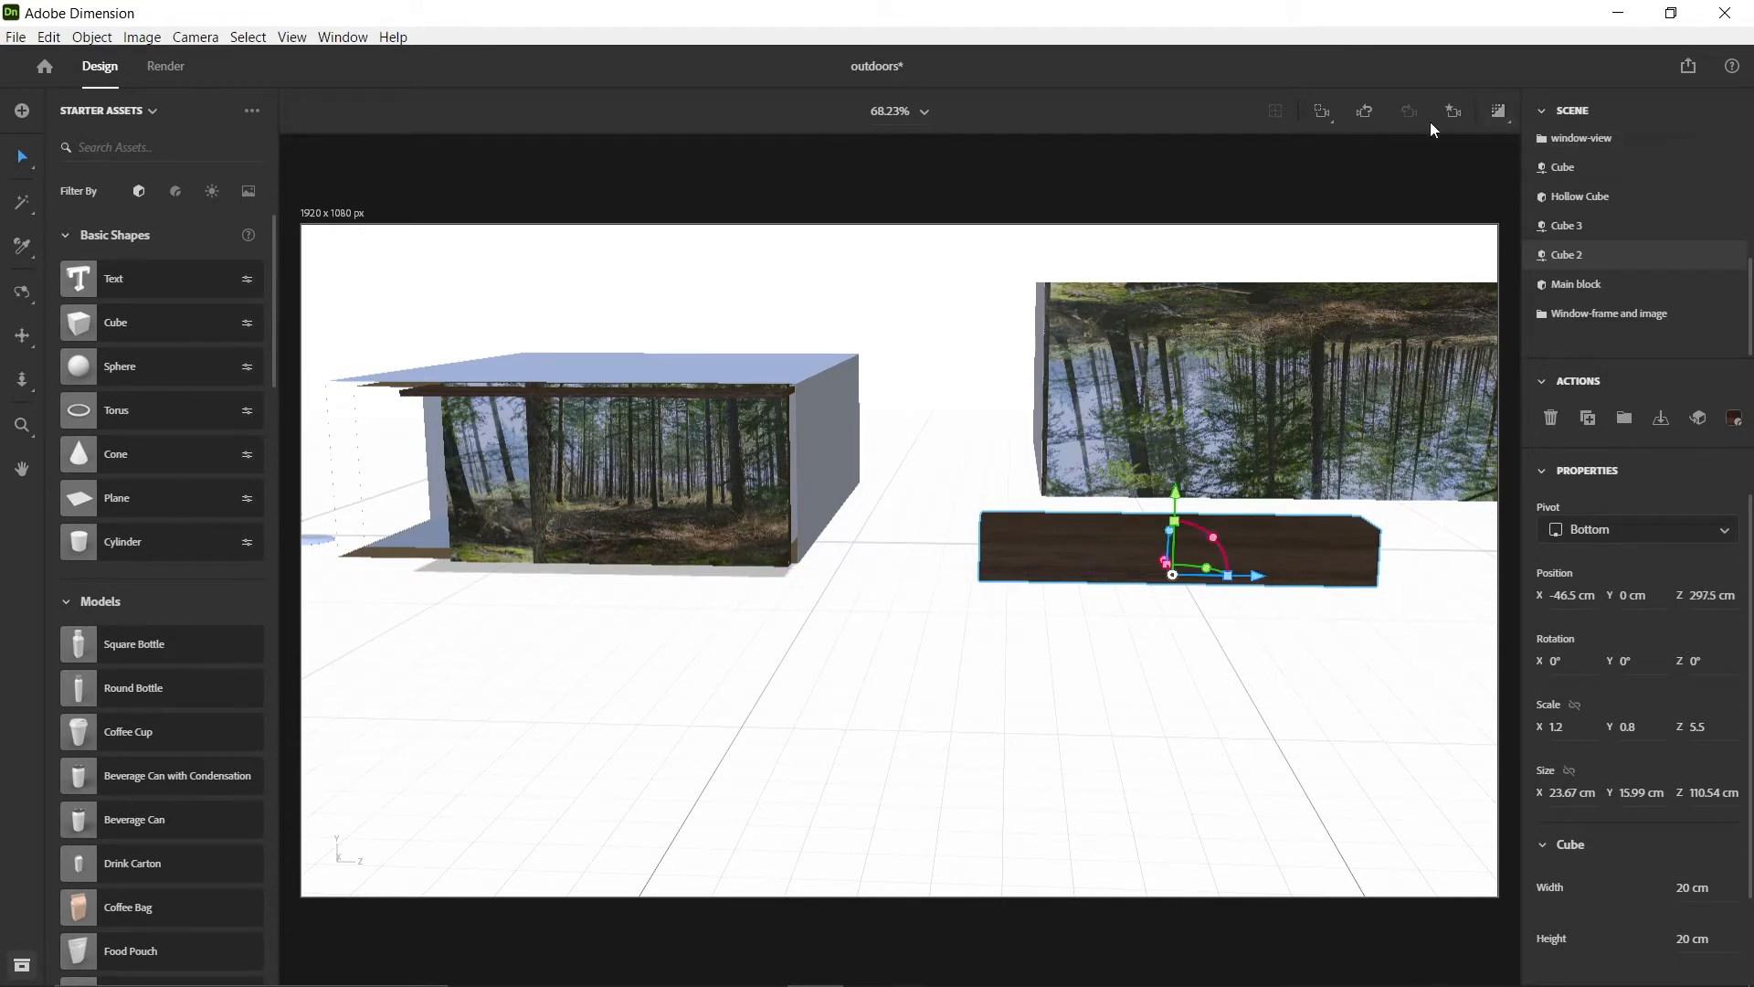
{"action": "left_click", "coordinate": [1454, 121]}
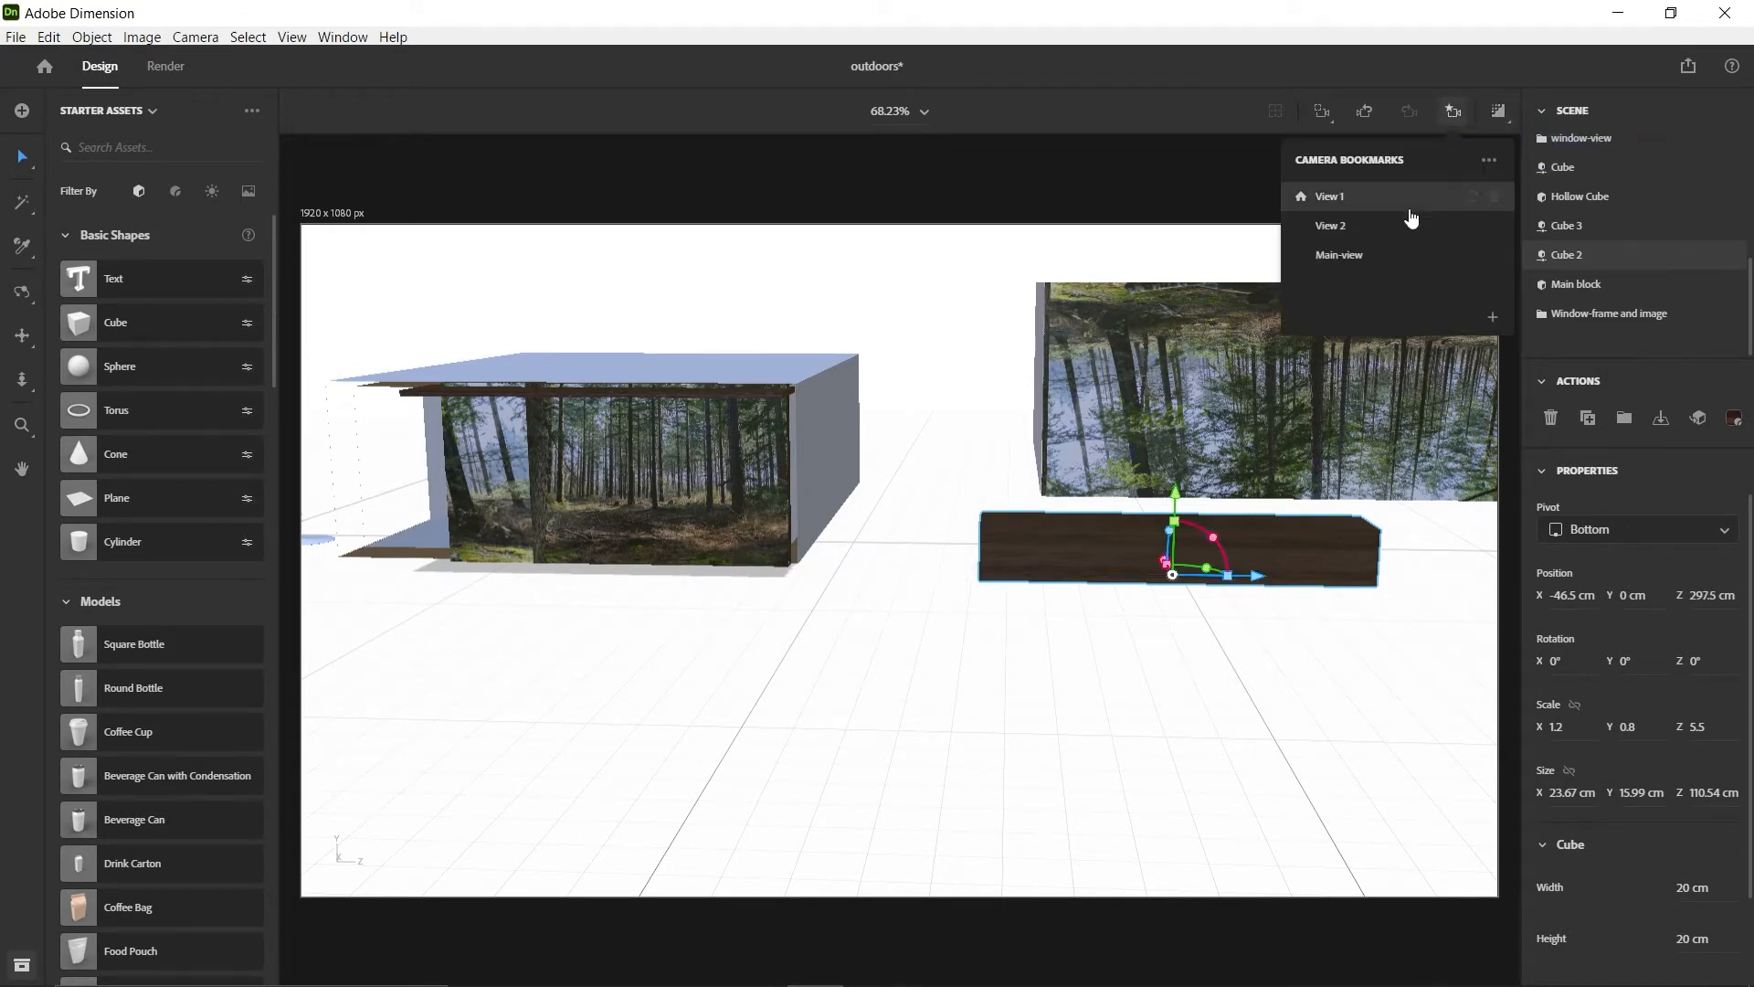
{"action": "left_click", "coordinate": [1343, 256]}
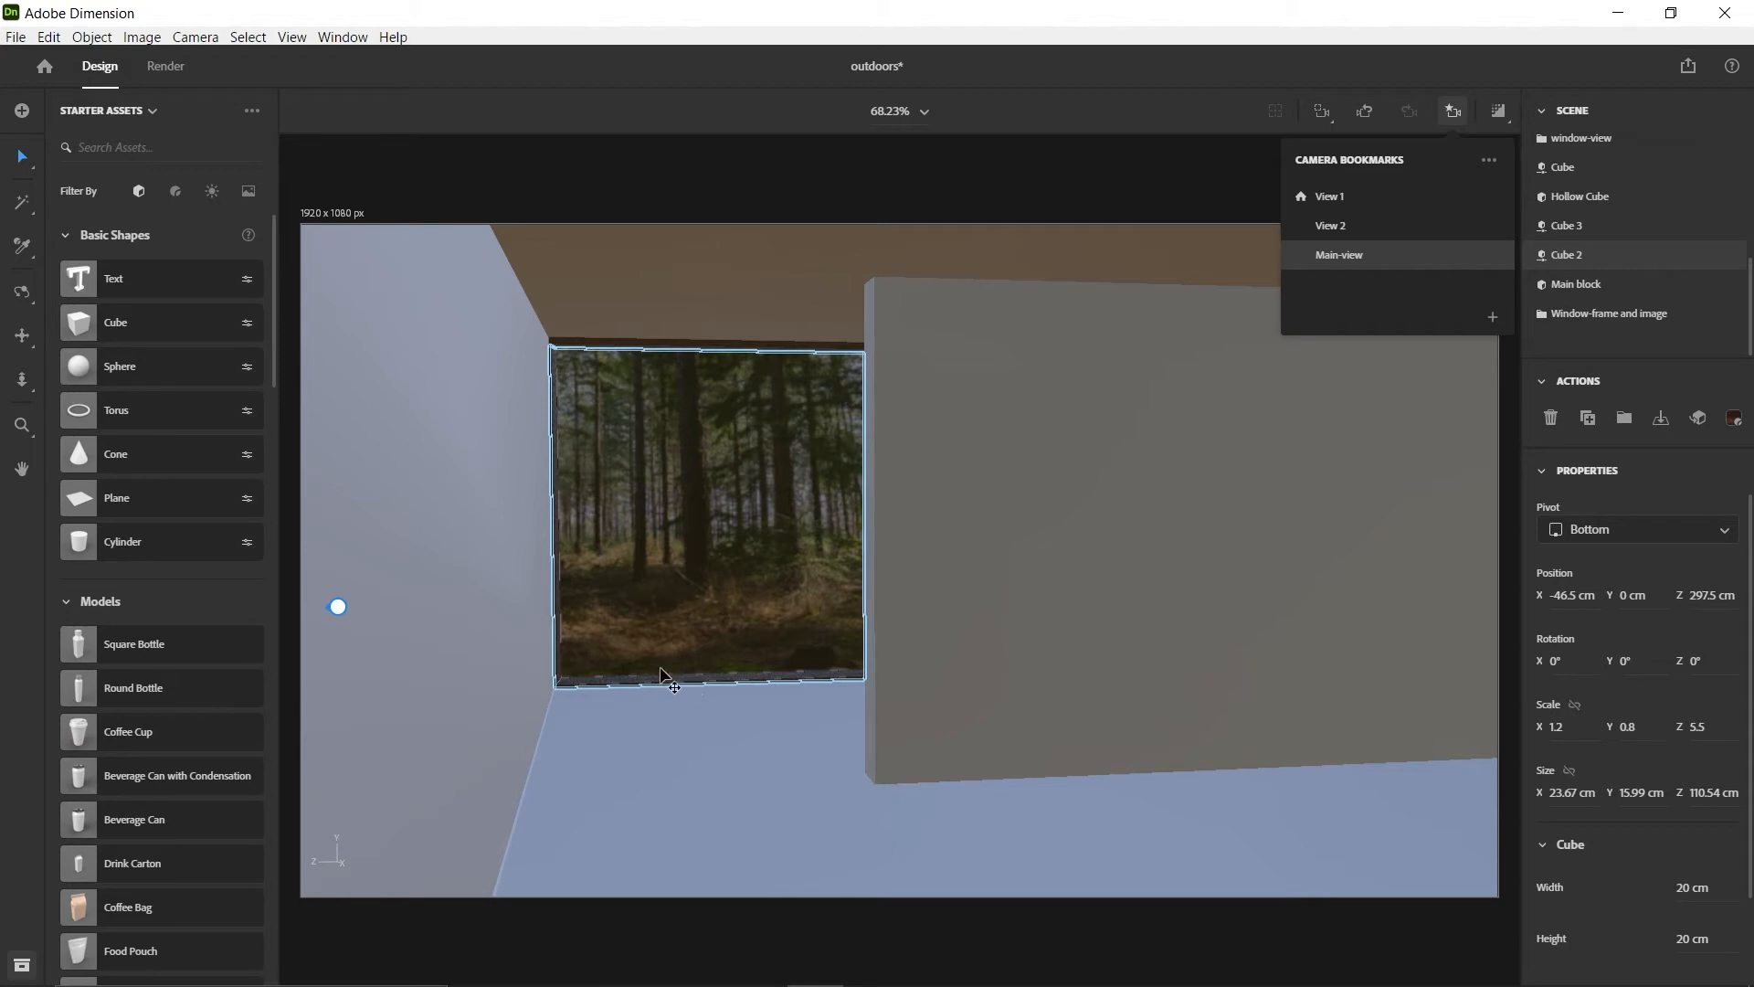
Move the wooden block Cube 2 back behind the older room's window at about Z 126.7 cm
{"action": "scroll", "coordinate": [713, 581], "scroll_direction": "down", "scroll_amount": 4}
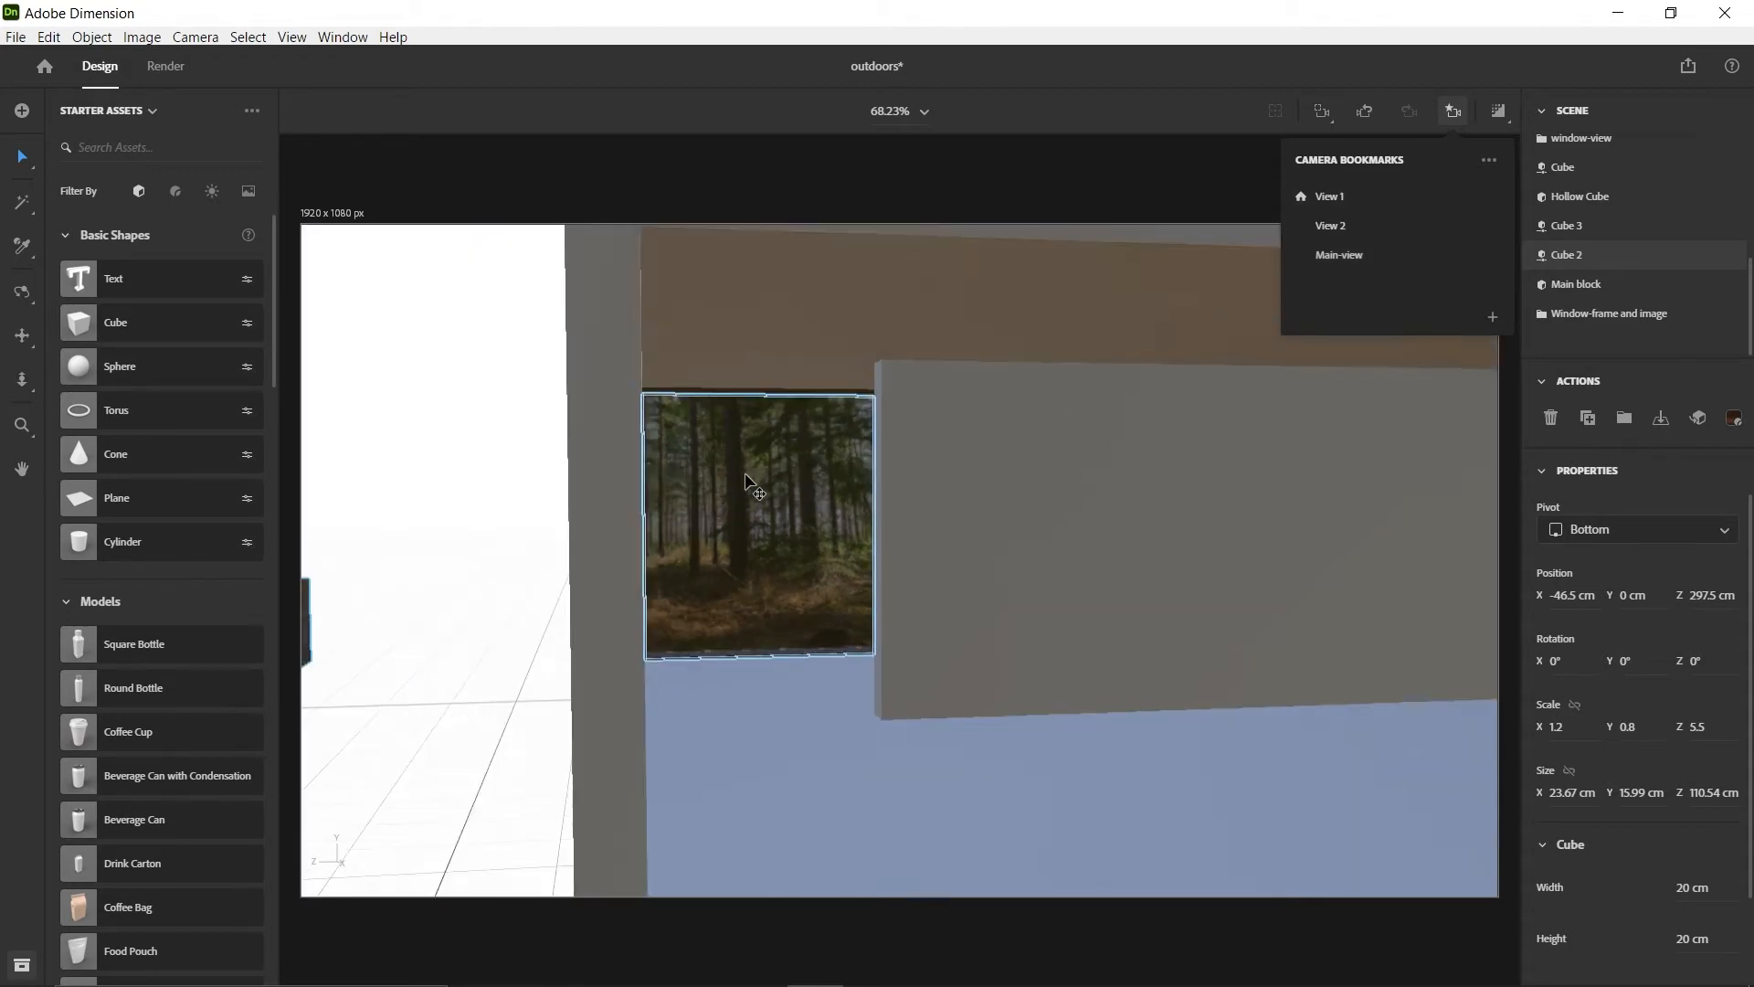
{"action": "left_click", "coordinate": [399, 646]}
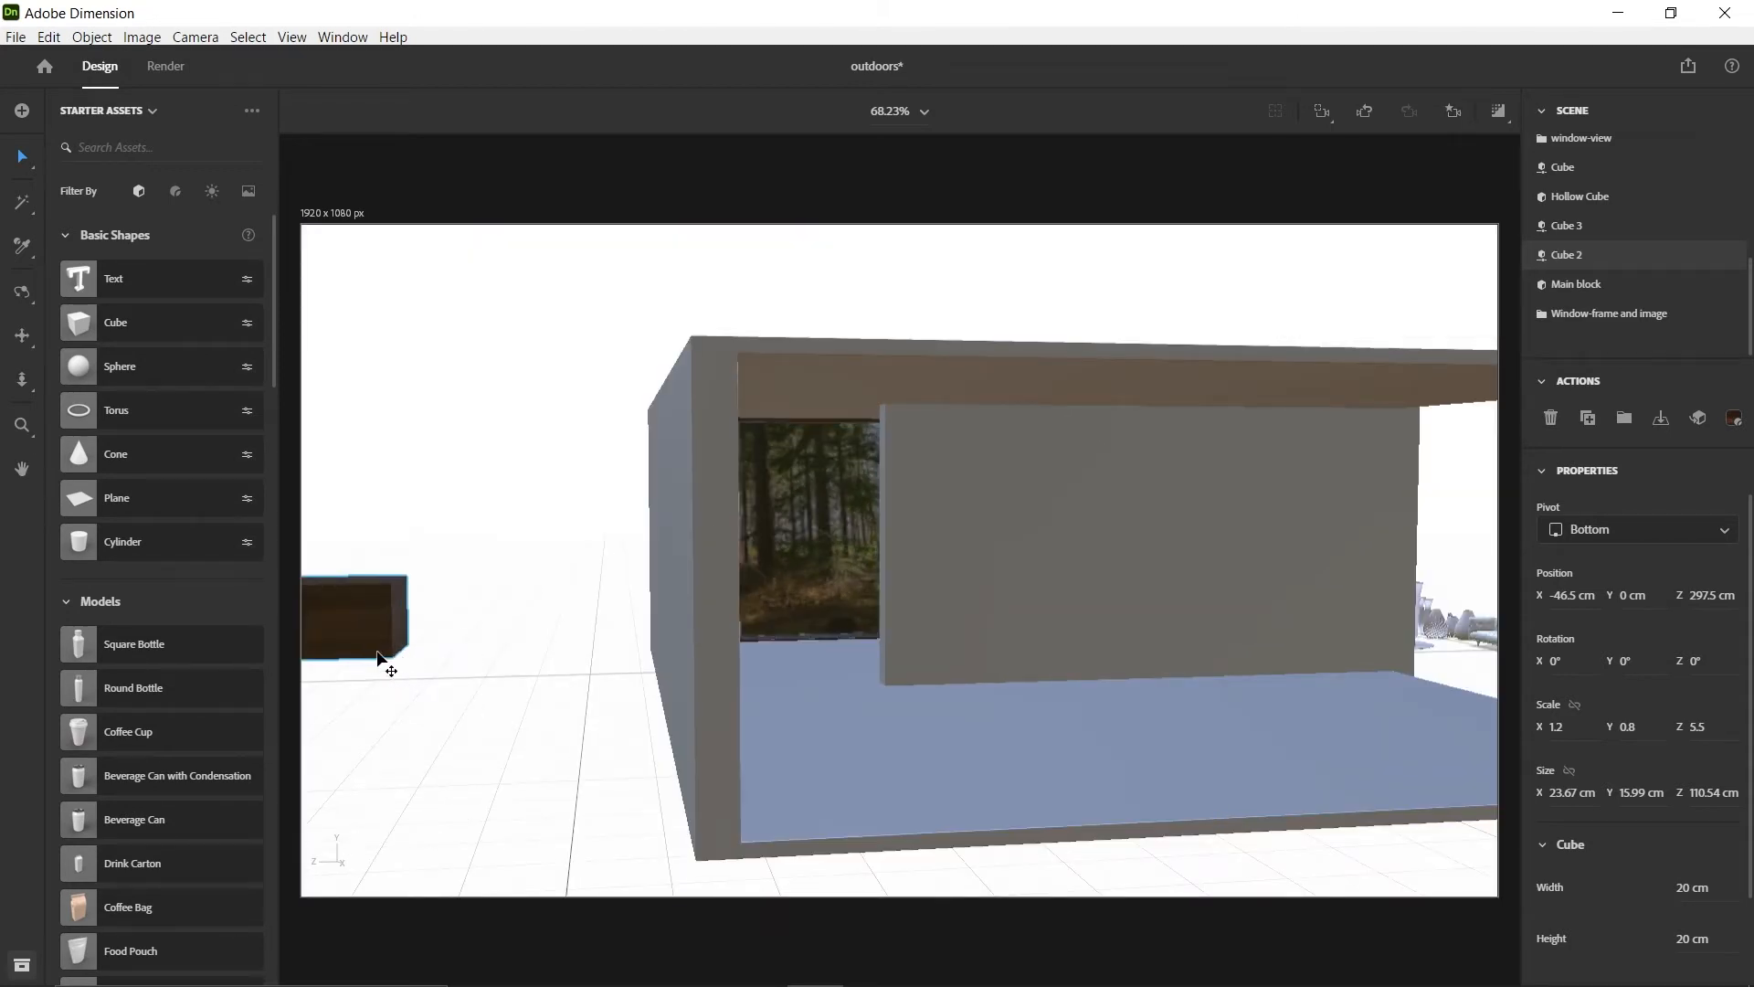
{"action": "scroll", "coordinate": [500, 731], "scroll_direction": "down", "scroll_amount": 3}
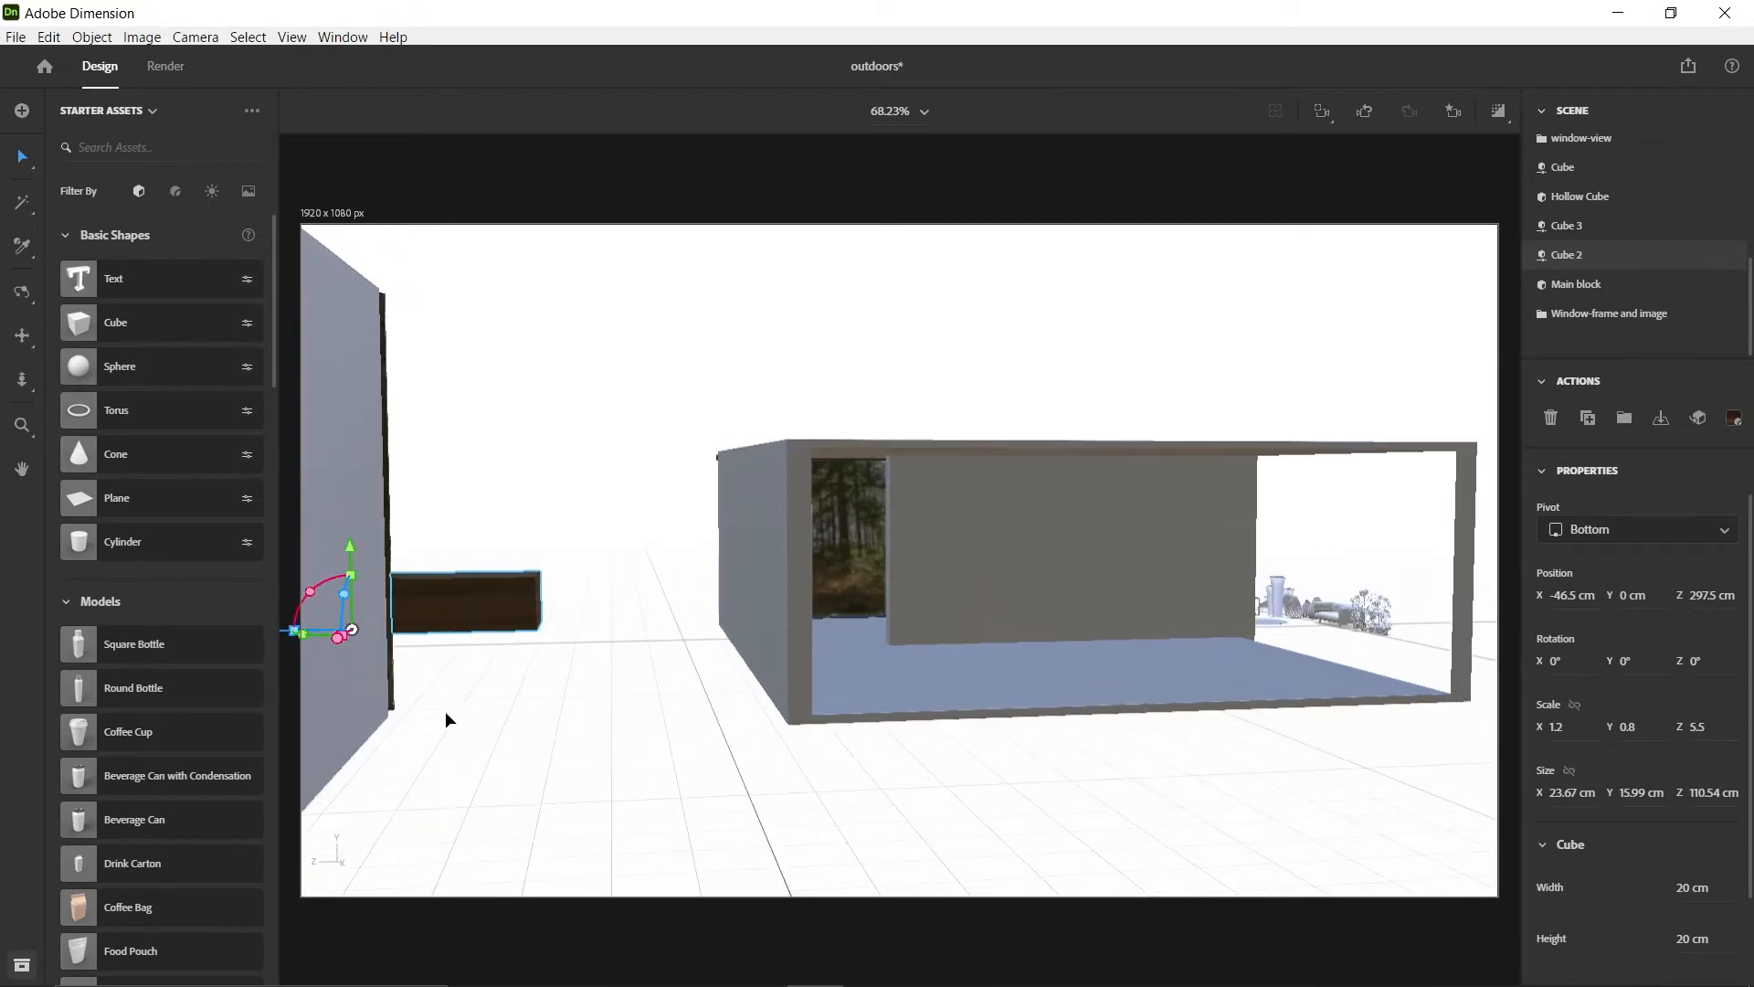
{"action": "left_click_drag", "start_coordinate": [327, 622], "coordinate": [853, 628]}
{"action": "scroll", "coordinate": [957, 621], "scroll_direction": "up", "scroll_amount": 1}
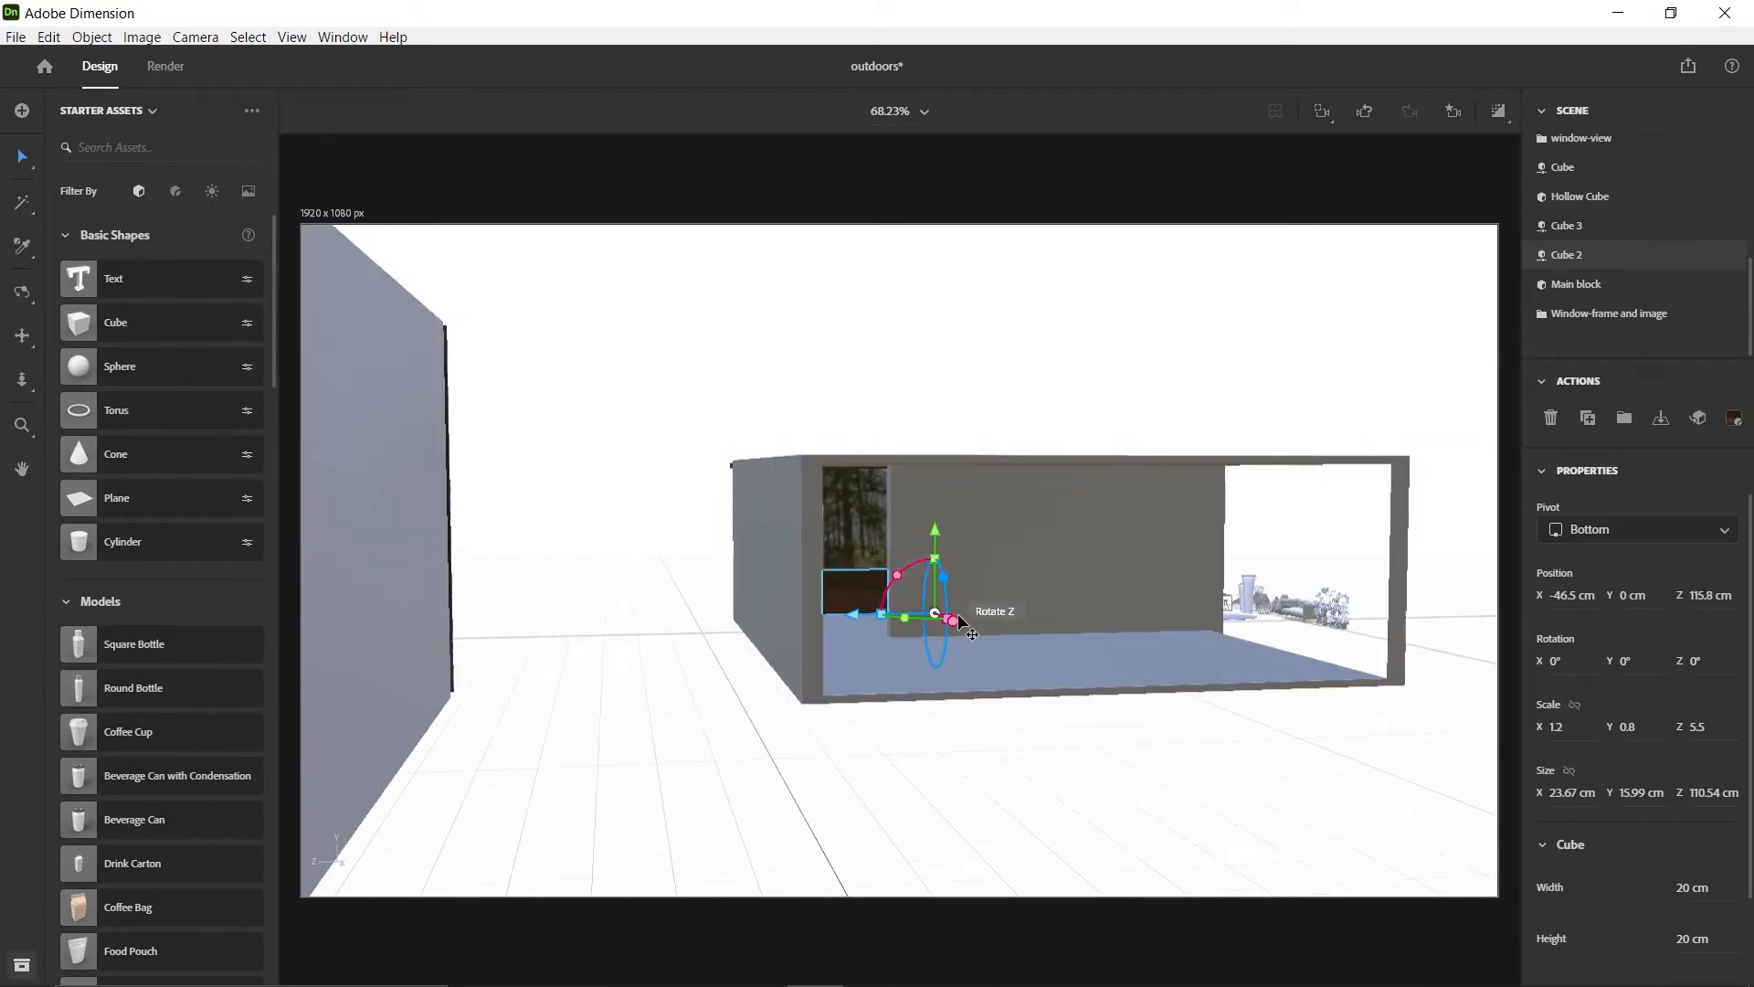
{"action": "scroll", "coordinate": [960, 621], "scroll_direction": "up", "scroll_amount": 5}
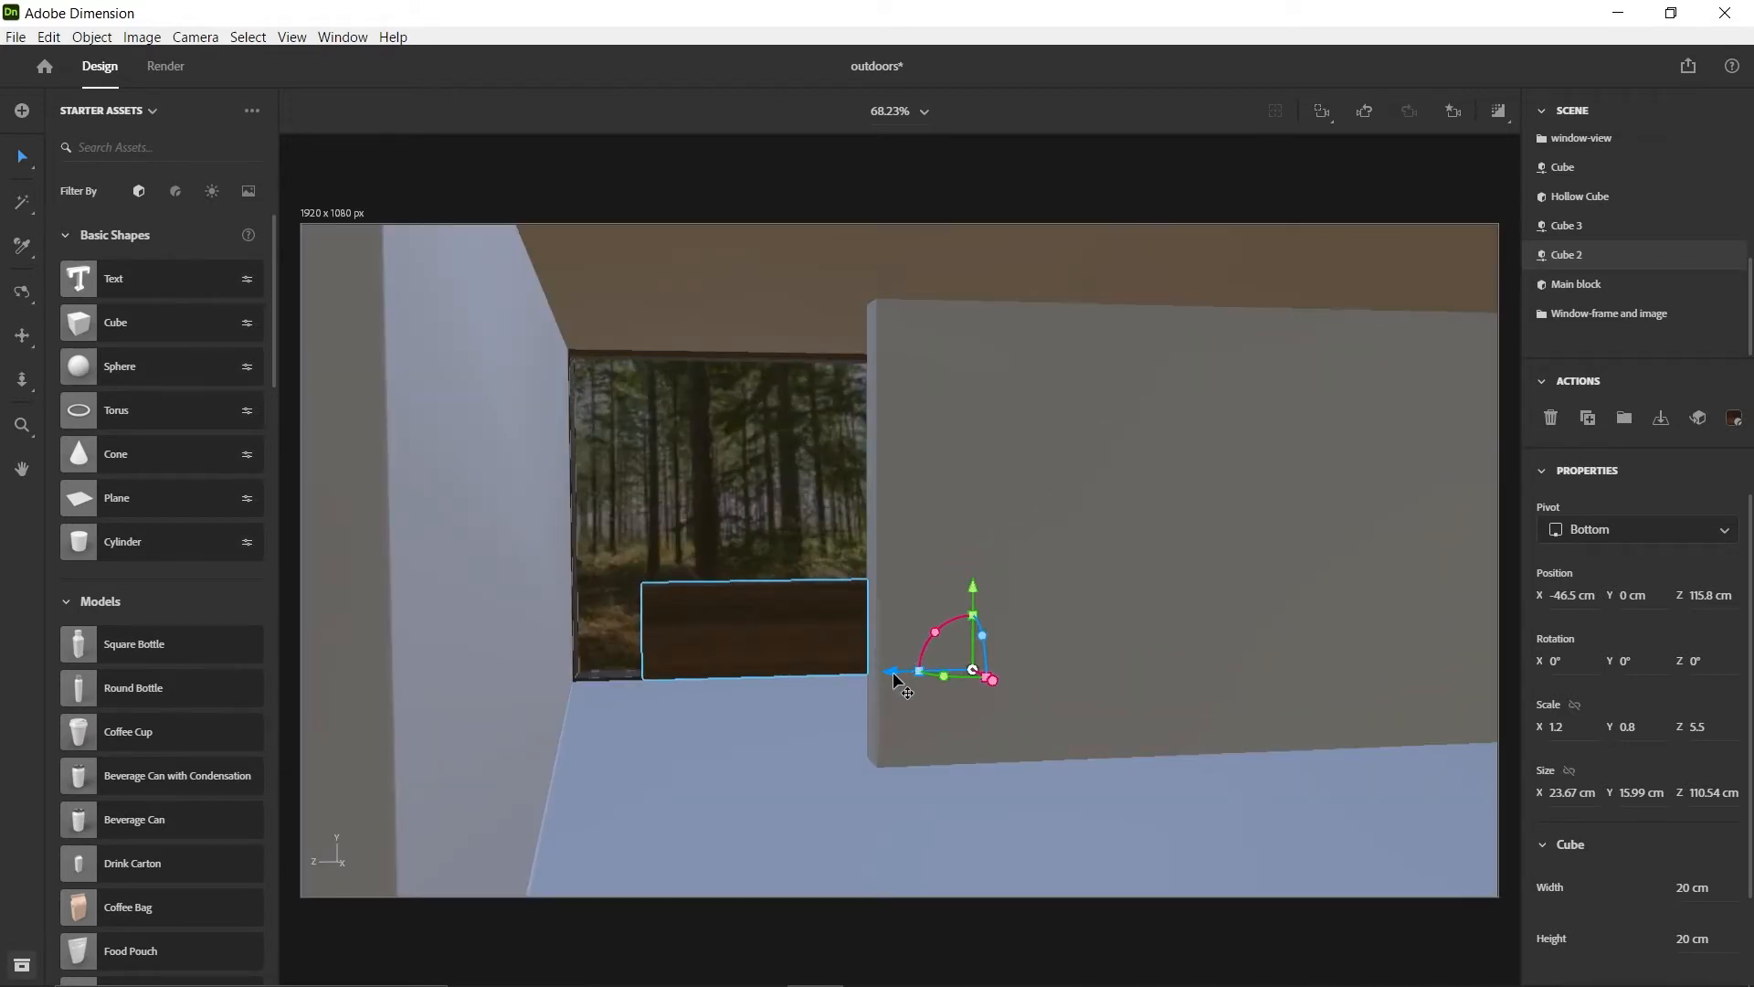
{"action": "left_click_drag", "start_coordinate": [893, 673], "coordinate": [830, 672]}
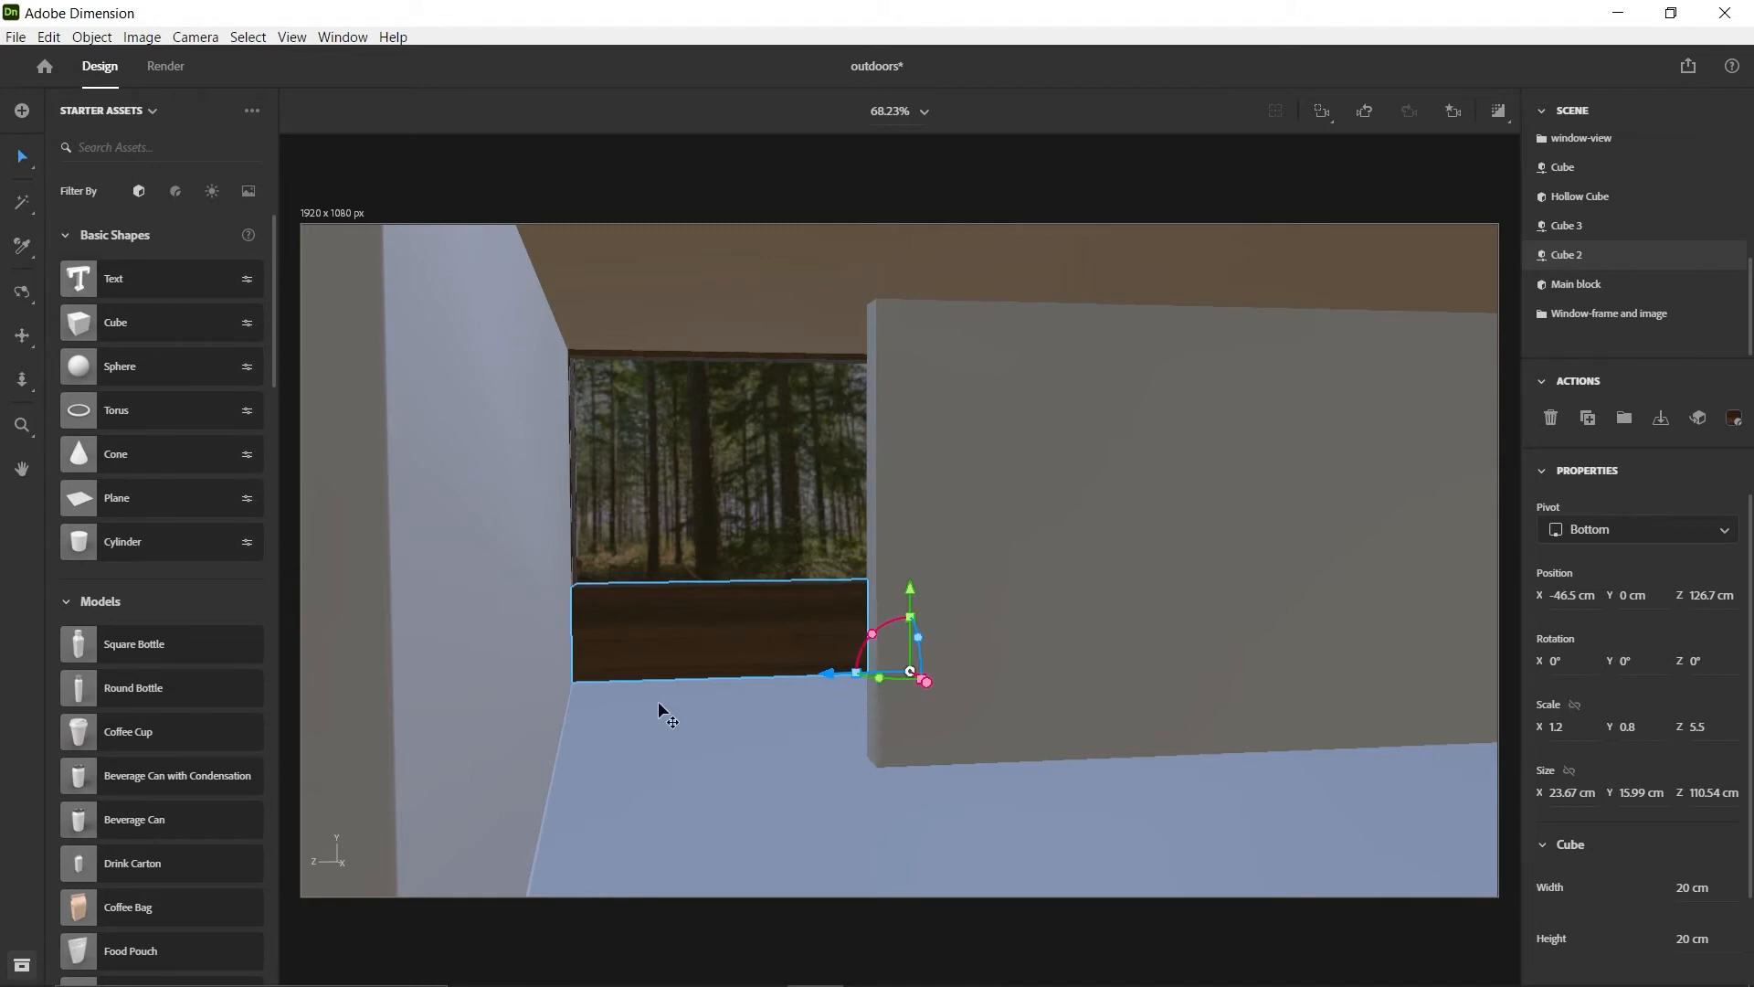
Examine the older room's window with its wooden block and compare it with the forest-image back of the new room
{"action": "left_click", "coordinate": [1280, 803]}
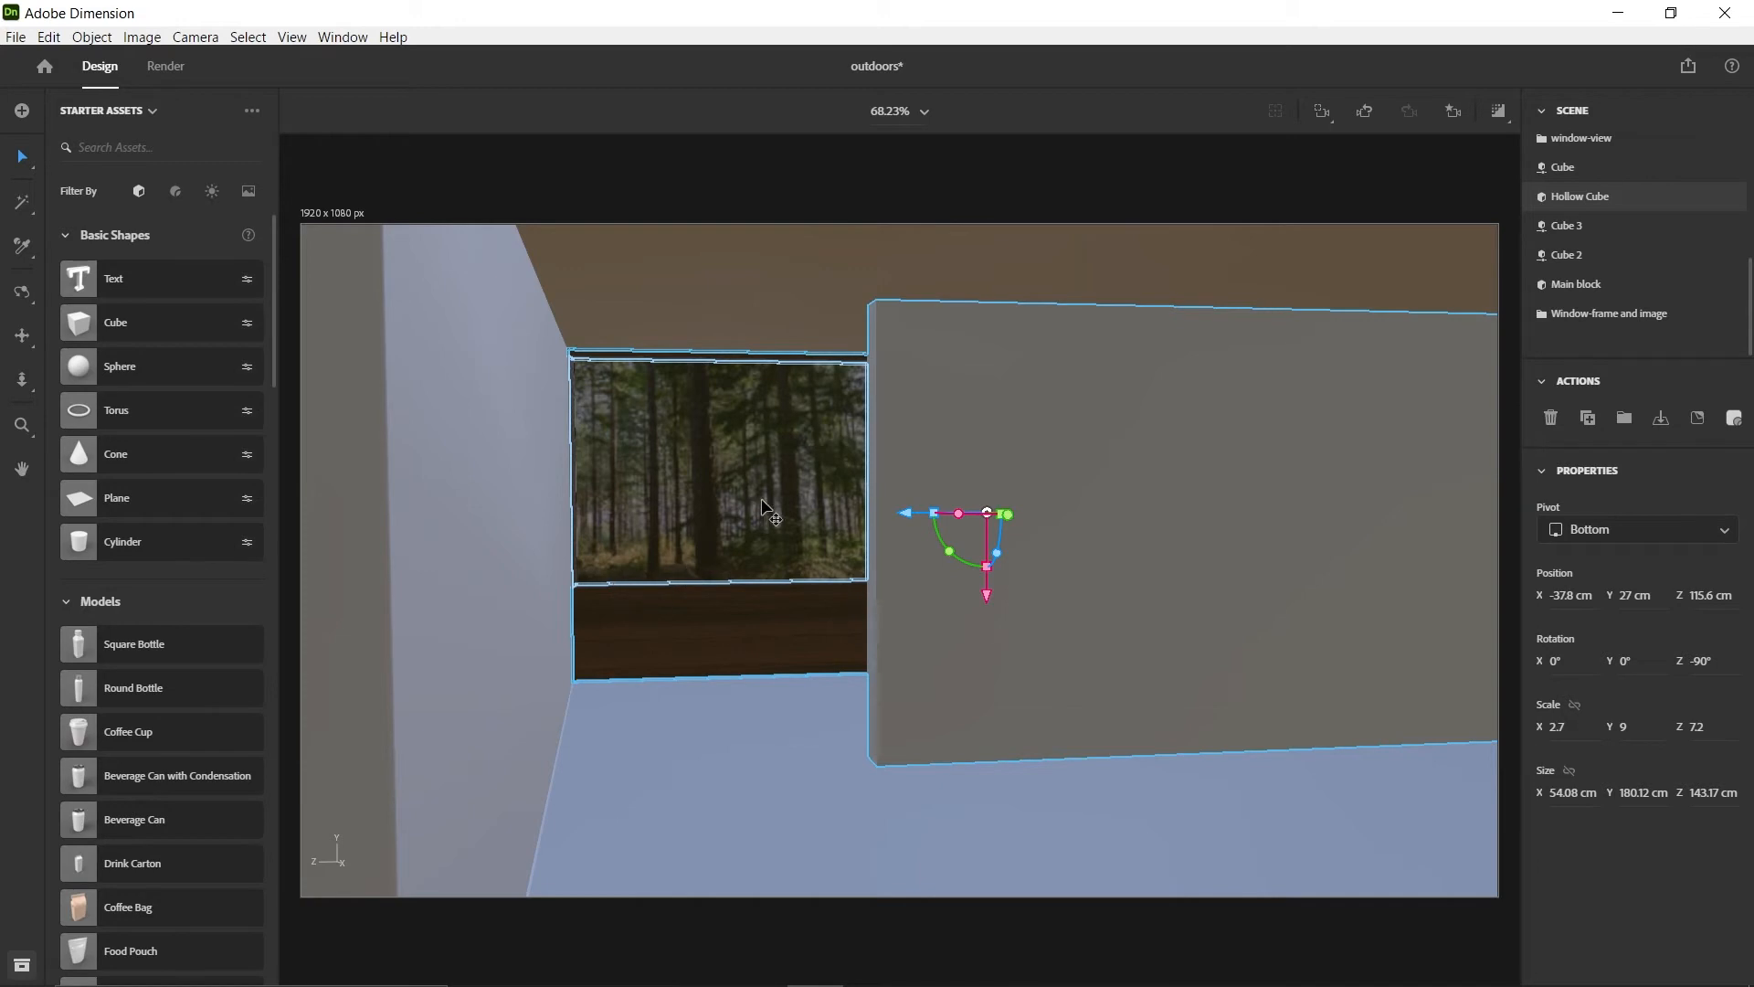
{"action": "scroll", "coordinate": [772, 581], "scroll_direction": "down", "scroll_amount": 5}
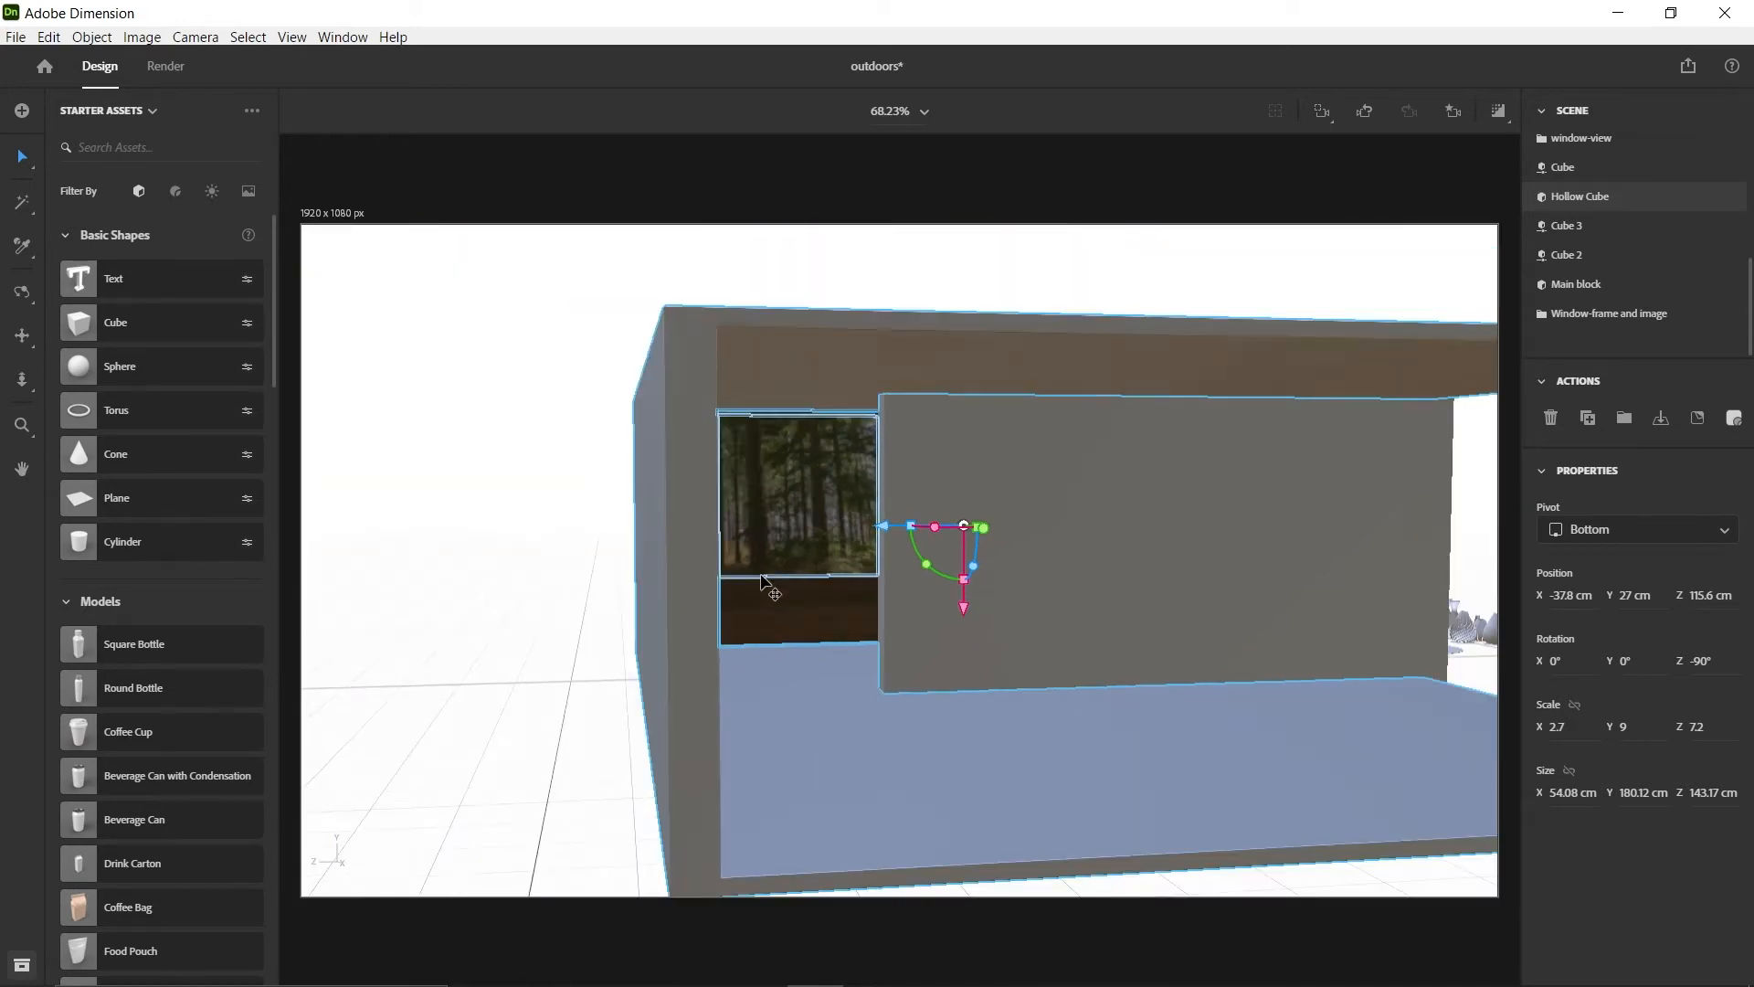
{"action": "scroll", "coordinate": [762, 577], "scroll_direction": "up", "scroll_amount": 5}
{"action": "scroll", "coordinate": [766, 585], "scroll_direction": "down", "scroll_amount": 5}
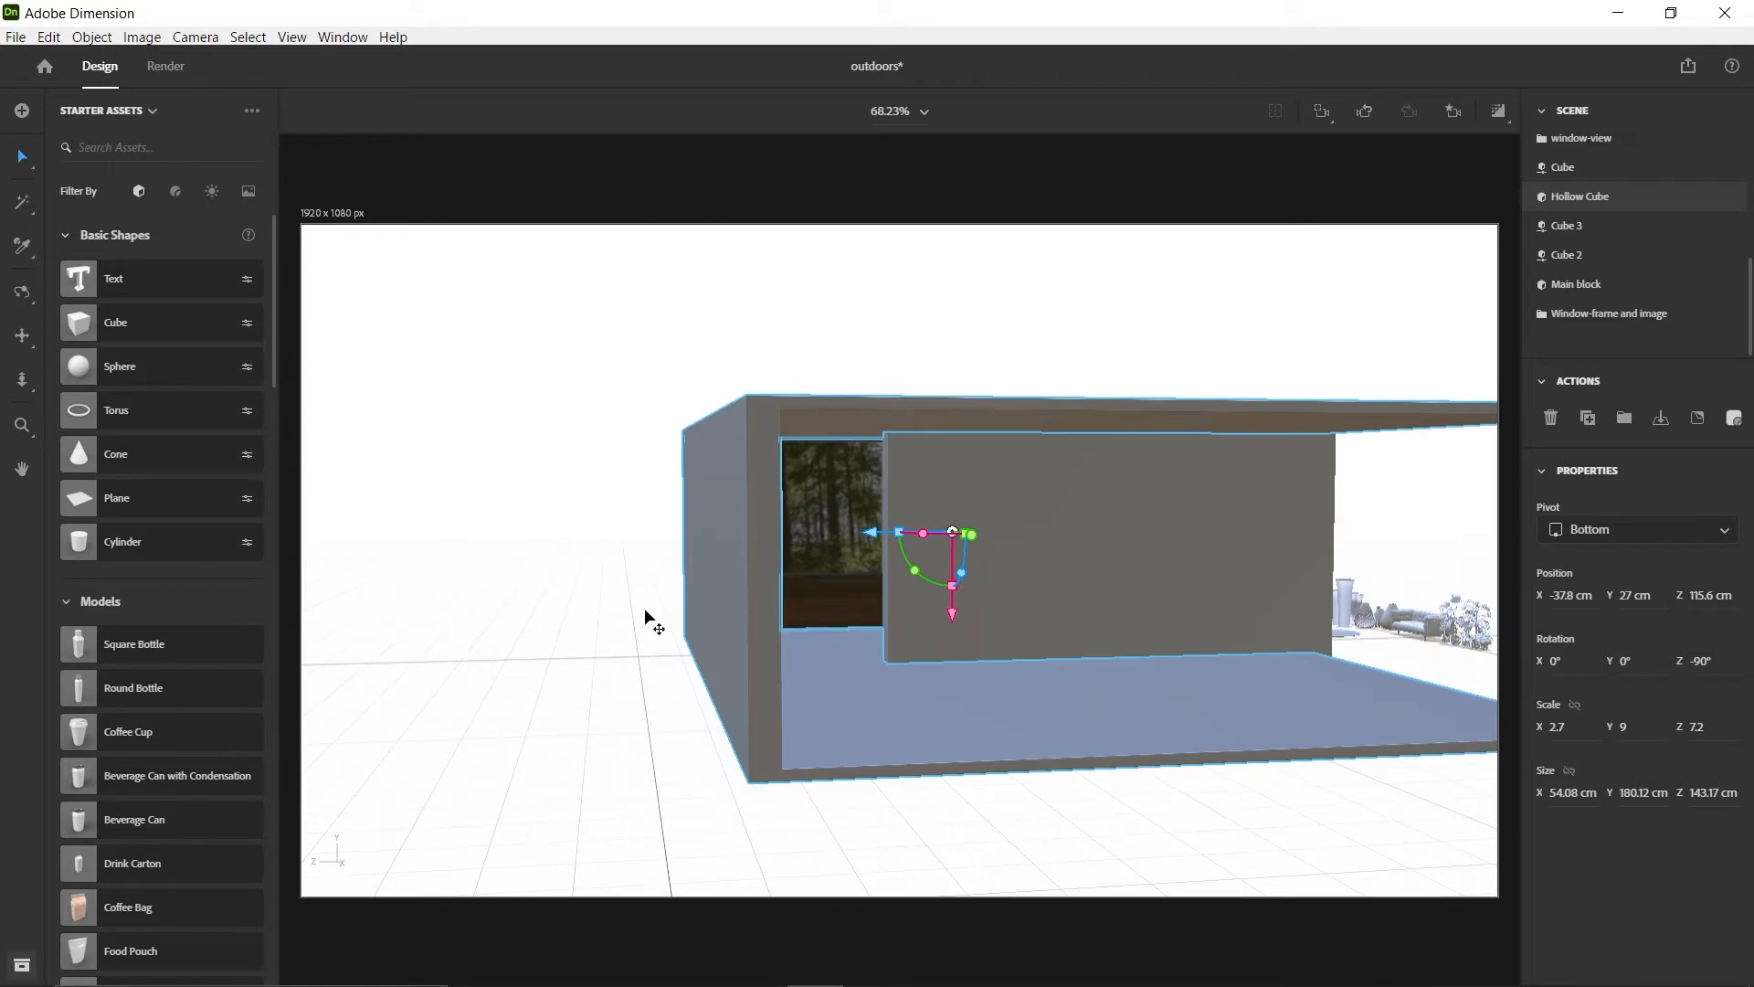
{"action": "left_click_drag", "start_coordinate": [502, 486], "coordinate": [716, 571]}
{"action": "key", "text": "1"}
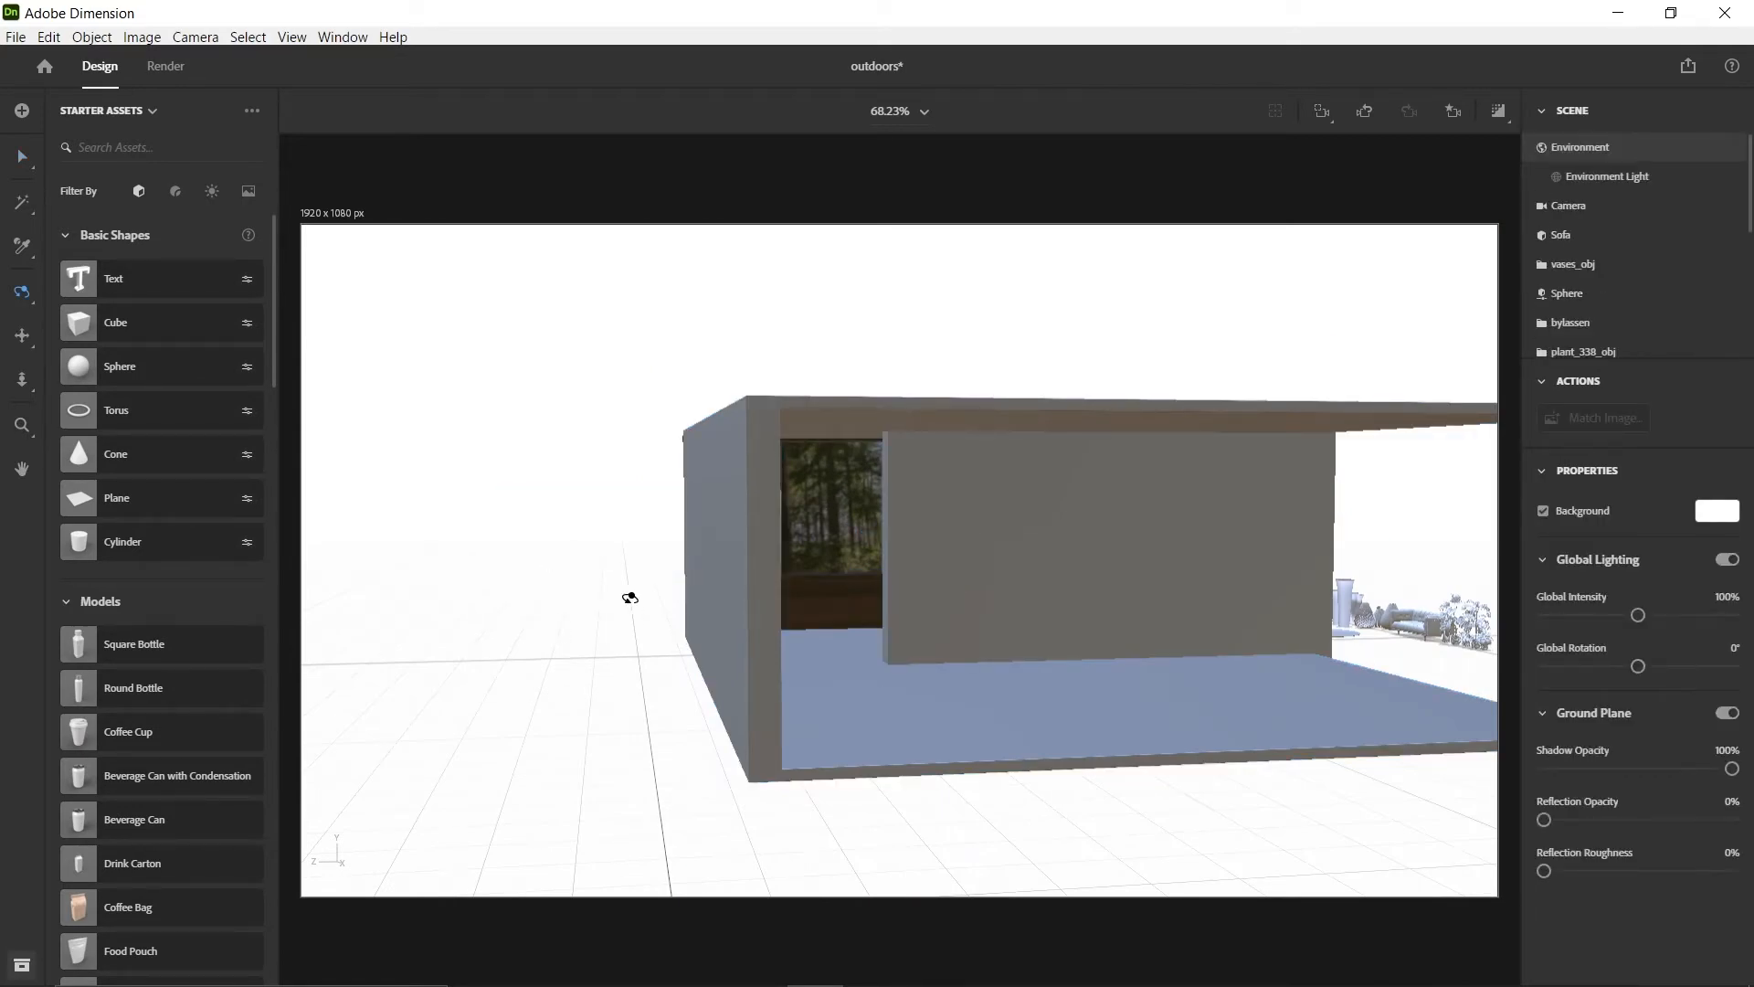
{"action": "left_click_drag", "start_coordinate": [630, 598], "coordinate": [1209, 545]}
{"action": "scroll", "coordinate": [1233, 544], "scroll_direction": "down", "scroll_amount": 2}
{"action": "middle_click_drag", "start_coordinate": [1298, 464], "coordinate": [850, 578]}
{"action": "scroll", "coordinate": [815, 659], "scroll_direction": "down", "scroll_amount": 4}
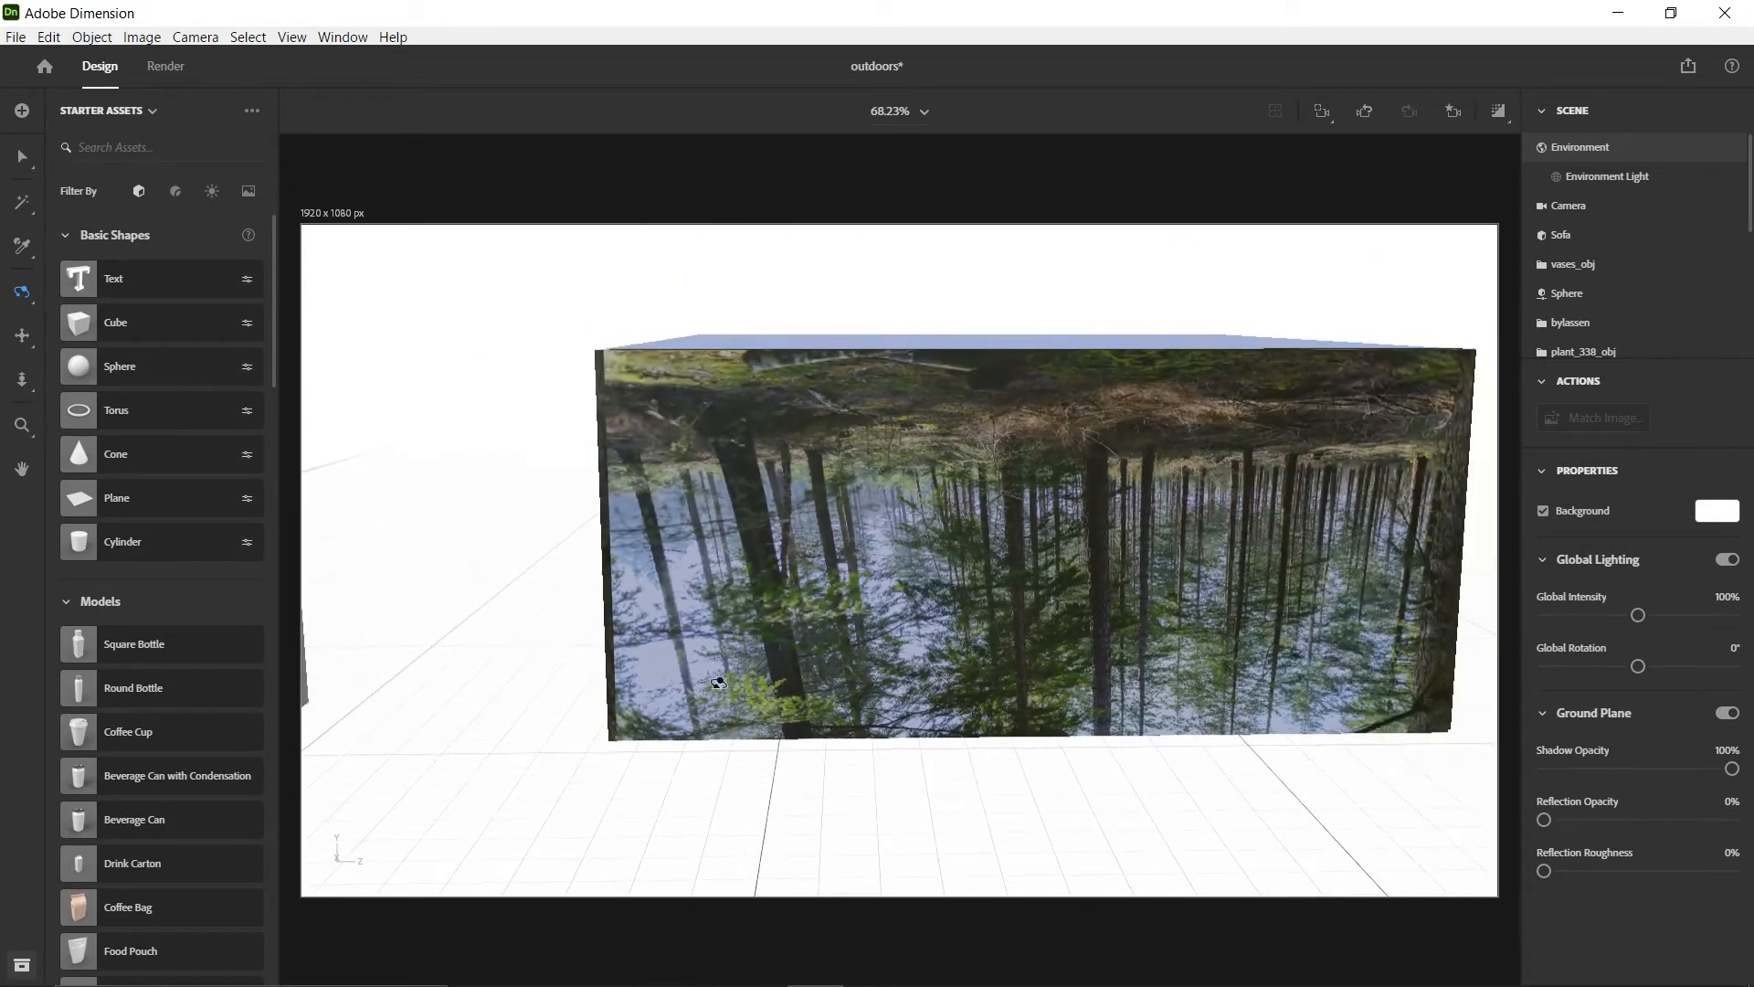
{"action": "scroll", "coordinate": [643, 686], "scroll_direction": "down", "scroll_amount": 3}
{"action": "middle_click_drag", "start_coordinate": [643, 655], "coordinate": [903, 518]}
{"action": "scroll", "coordinate": [1421, 502], "scroll_direction": "down", "scroll_amount": 1}
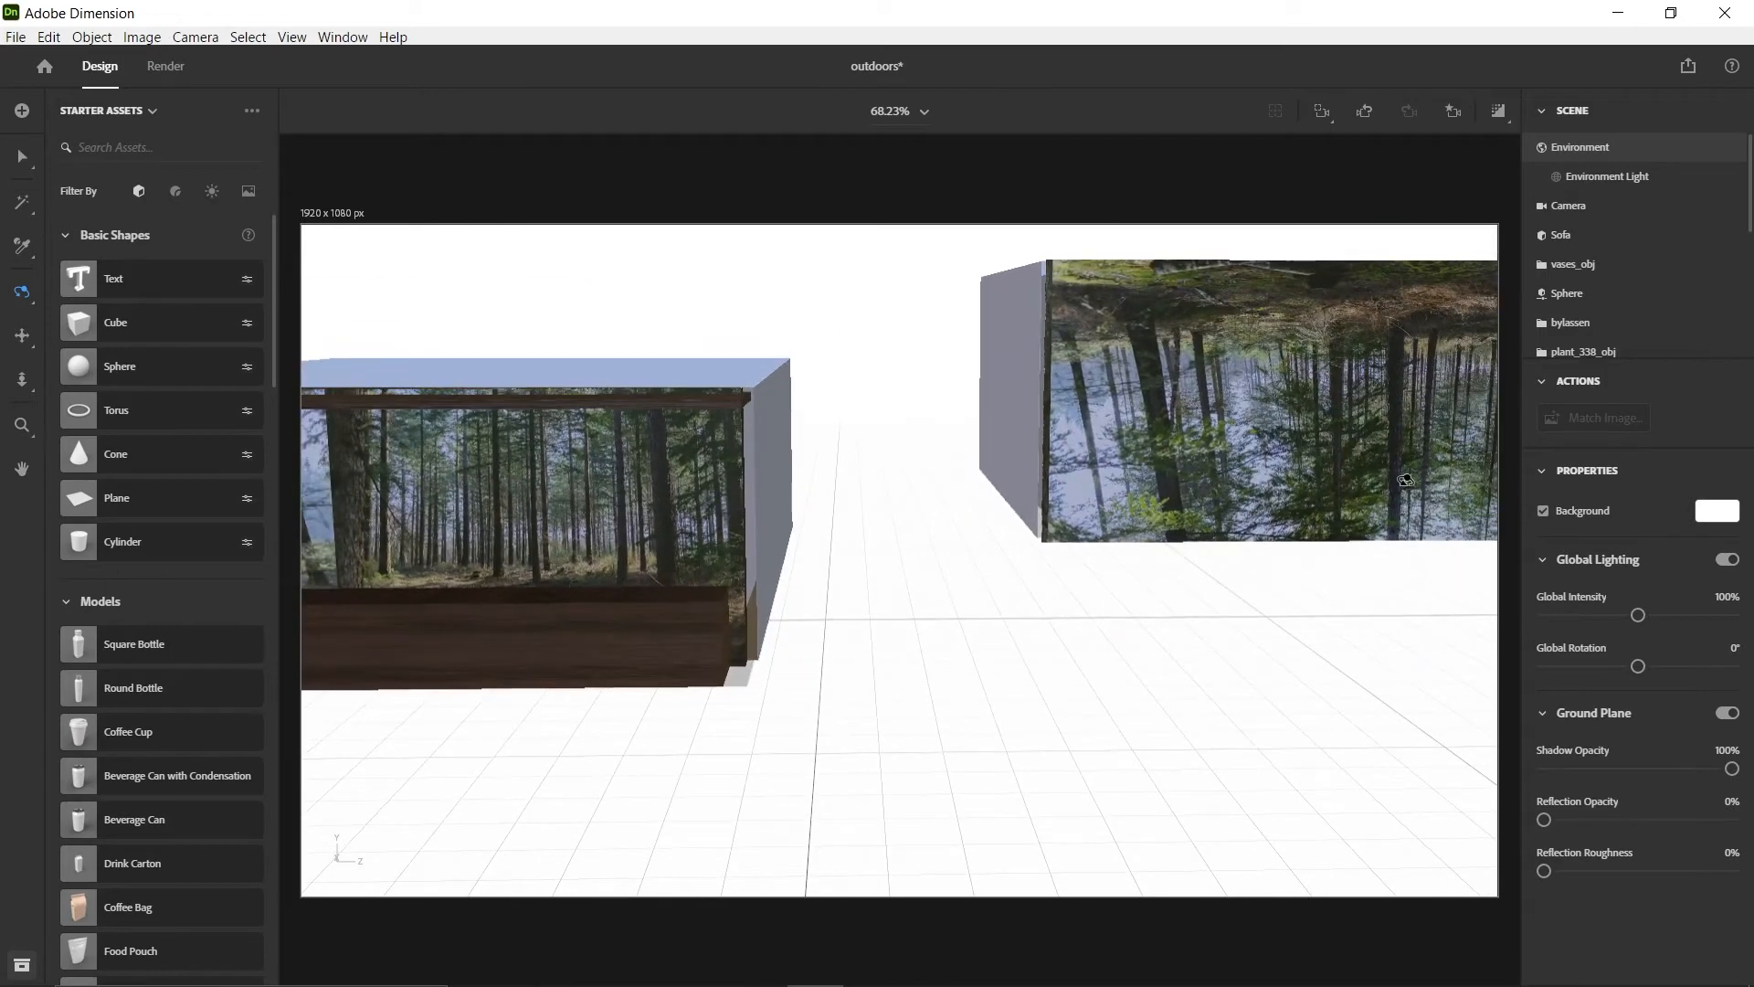
{"action": "left_click_drag", "start_coordinate": [1405, 479], "coordinate": [622, 490]}
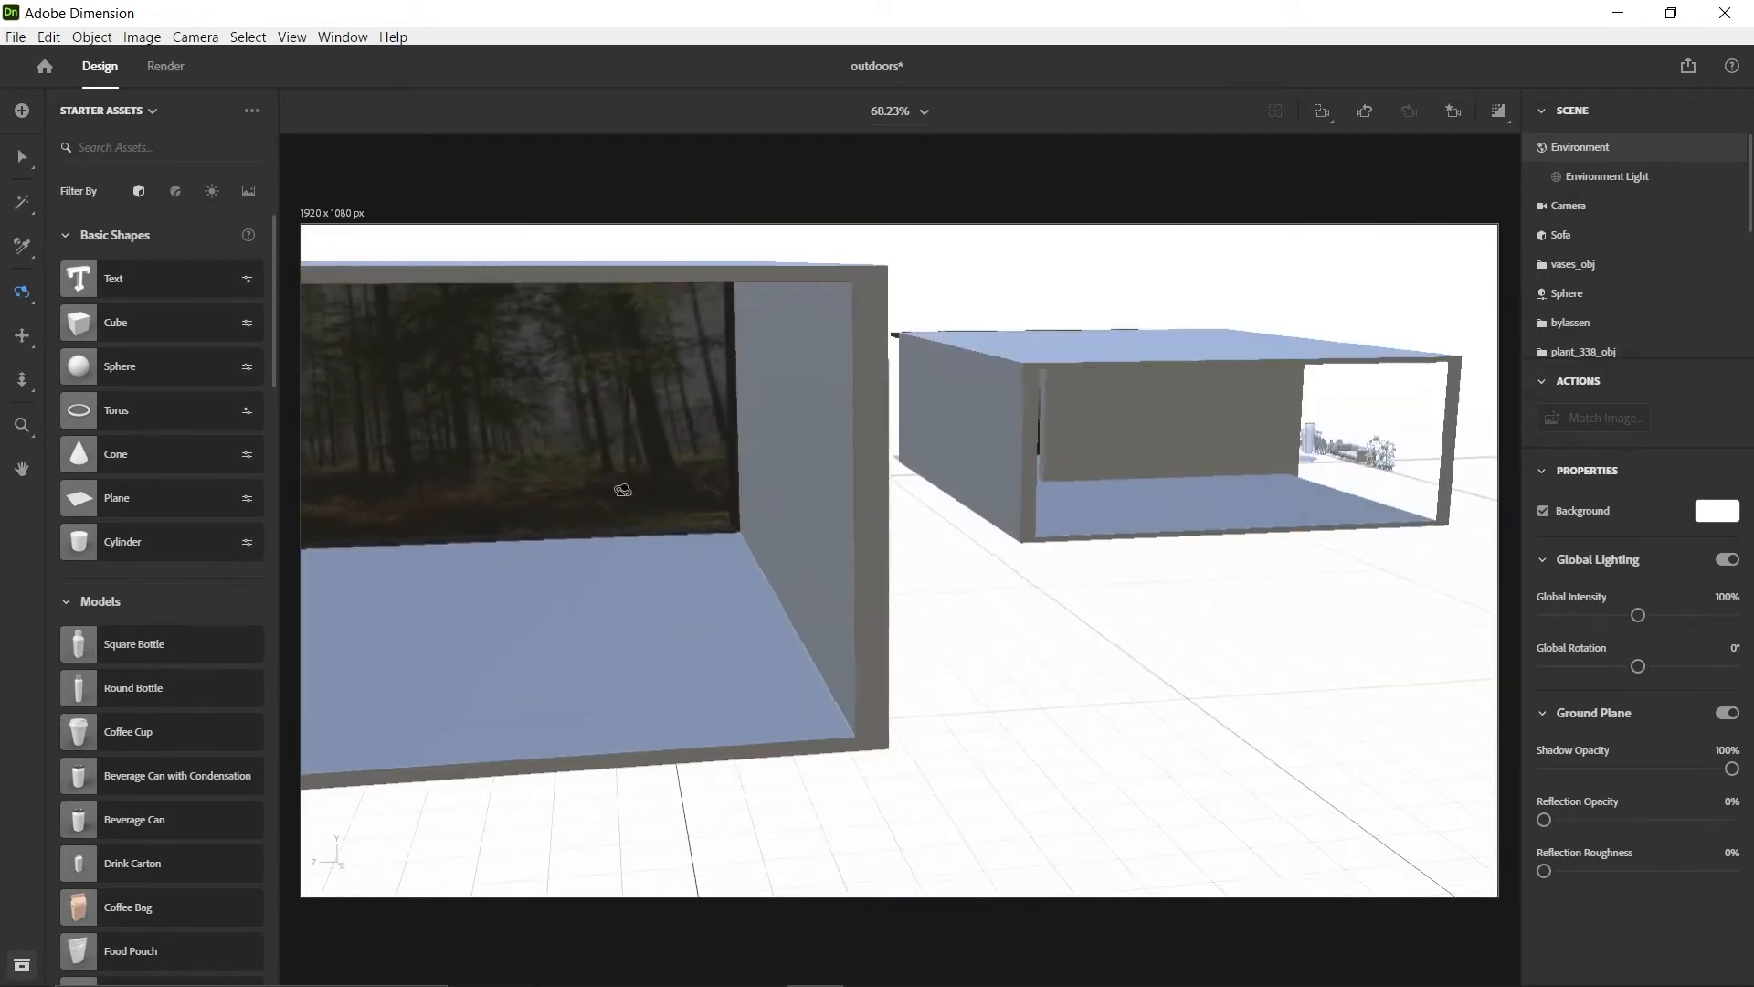
Inspect the Main block's interior and forest window in the render preview, and switch the preview off
{"action": "scroll", "coordinate": [744, 509], "scroll_direction": "up", "scroll_amount": 3}
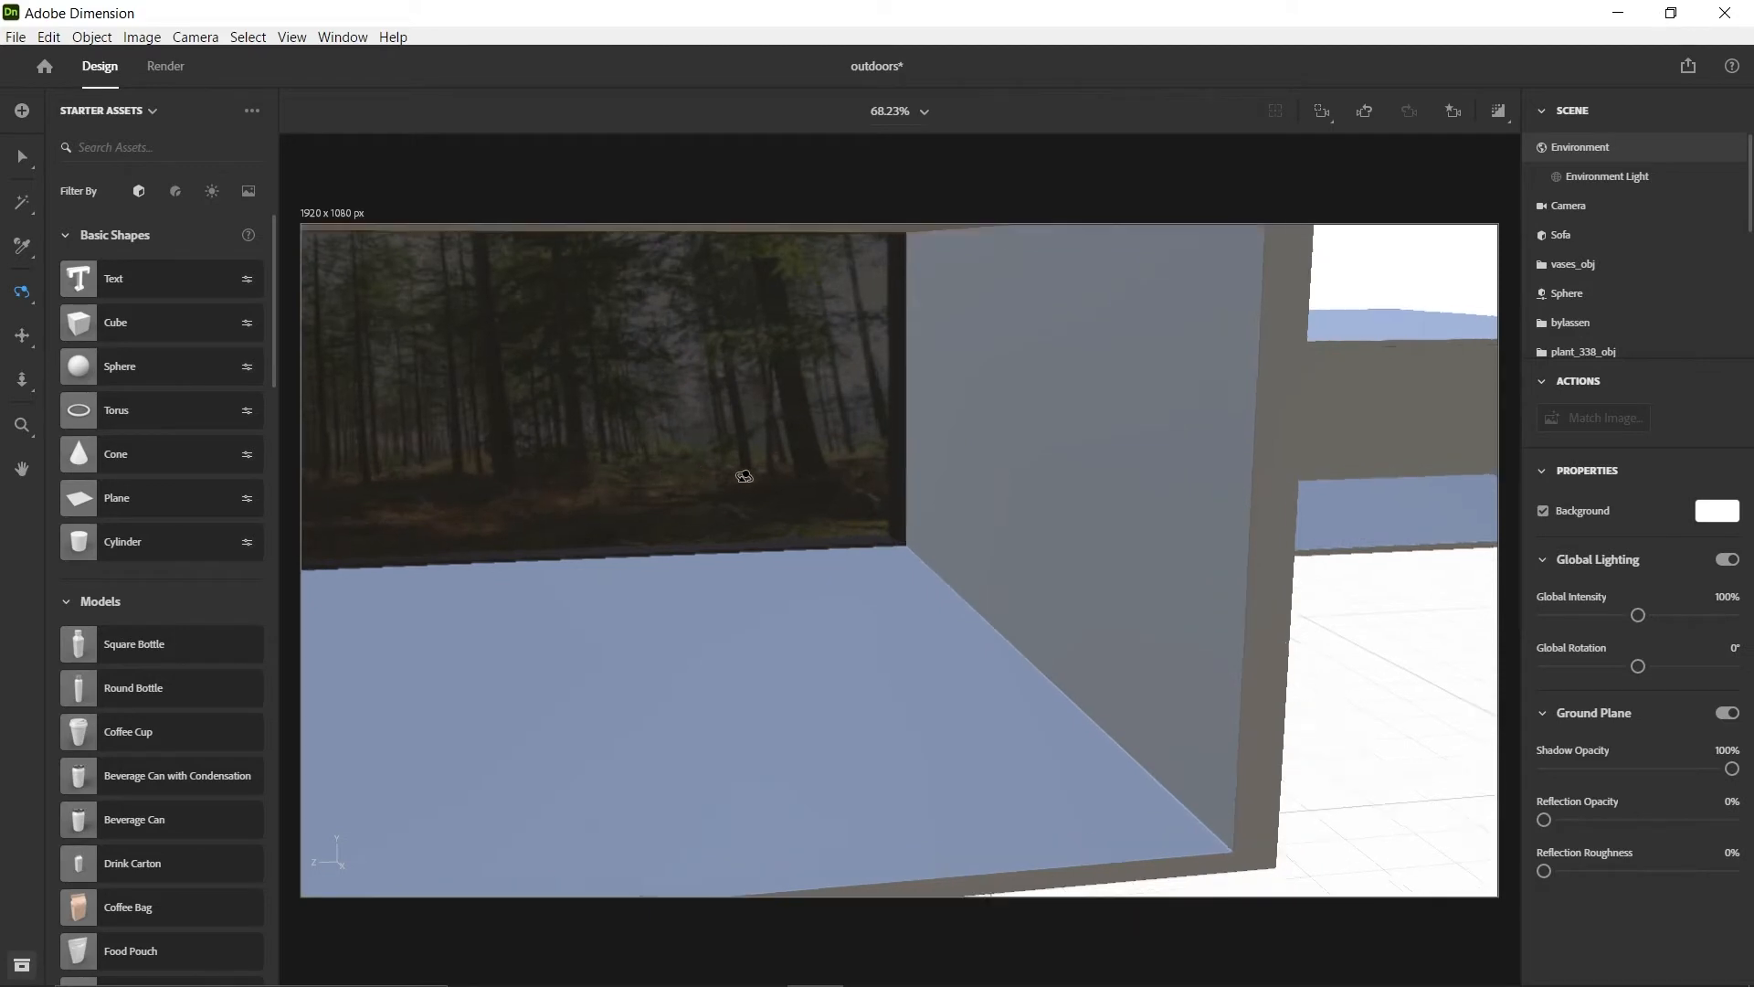
{"action": "left_click_drag", "start_coordinate": [743, 476], "coordinate": [834, 478]}
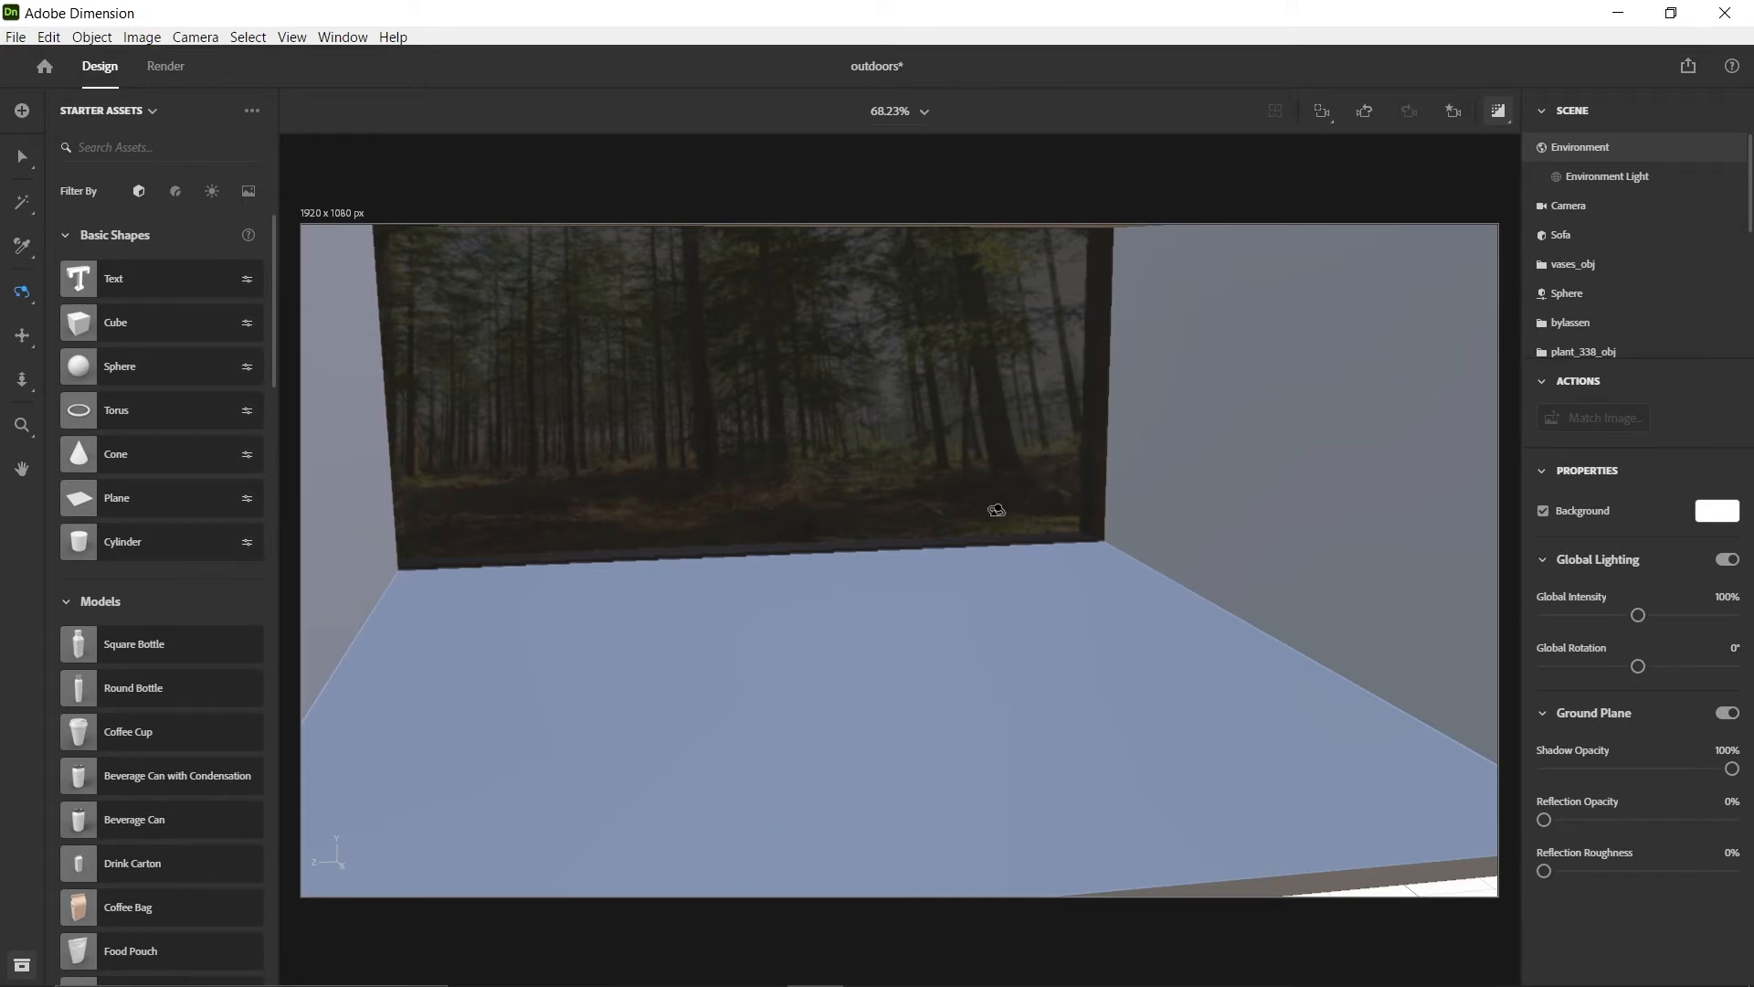
{"action": "left_click_drag", "start_coordinate": [992, 487], "coordinate": [985, 510]}
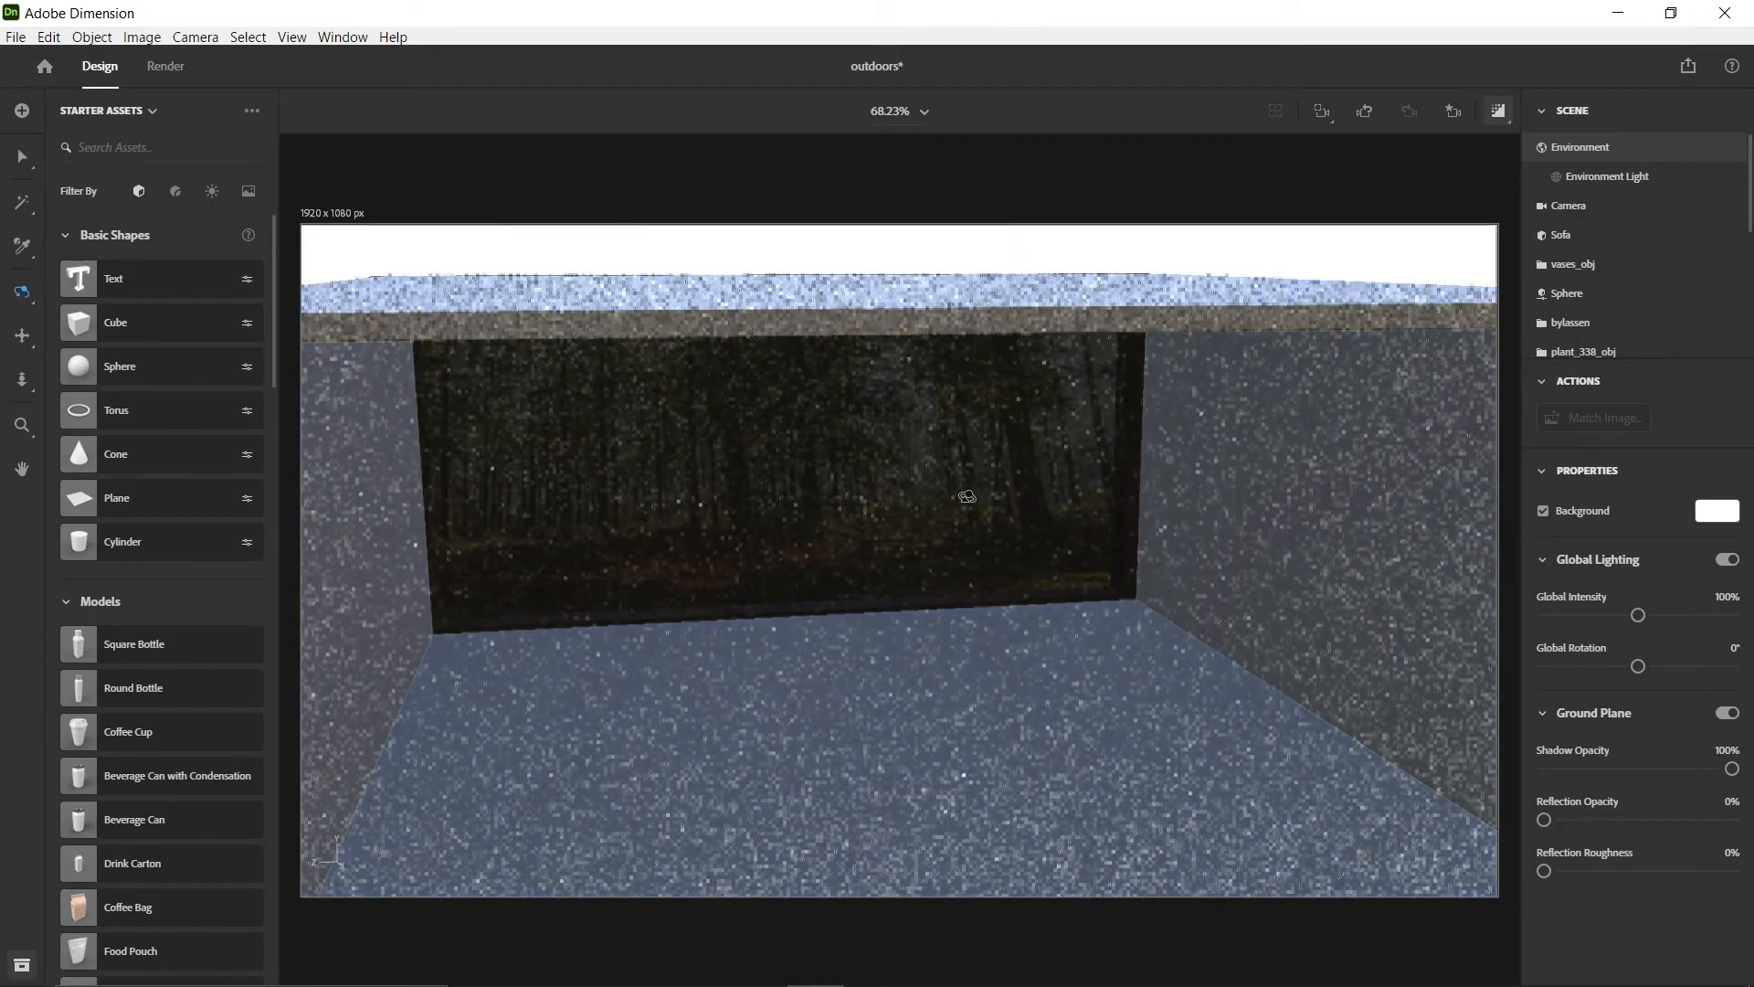
{"action": "left_click_drag", "start_coordinate": [1002, 586], "coordinate": [990, 546]}
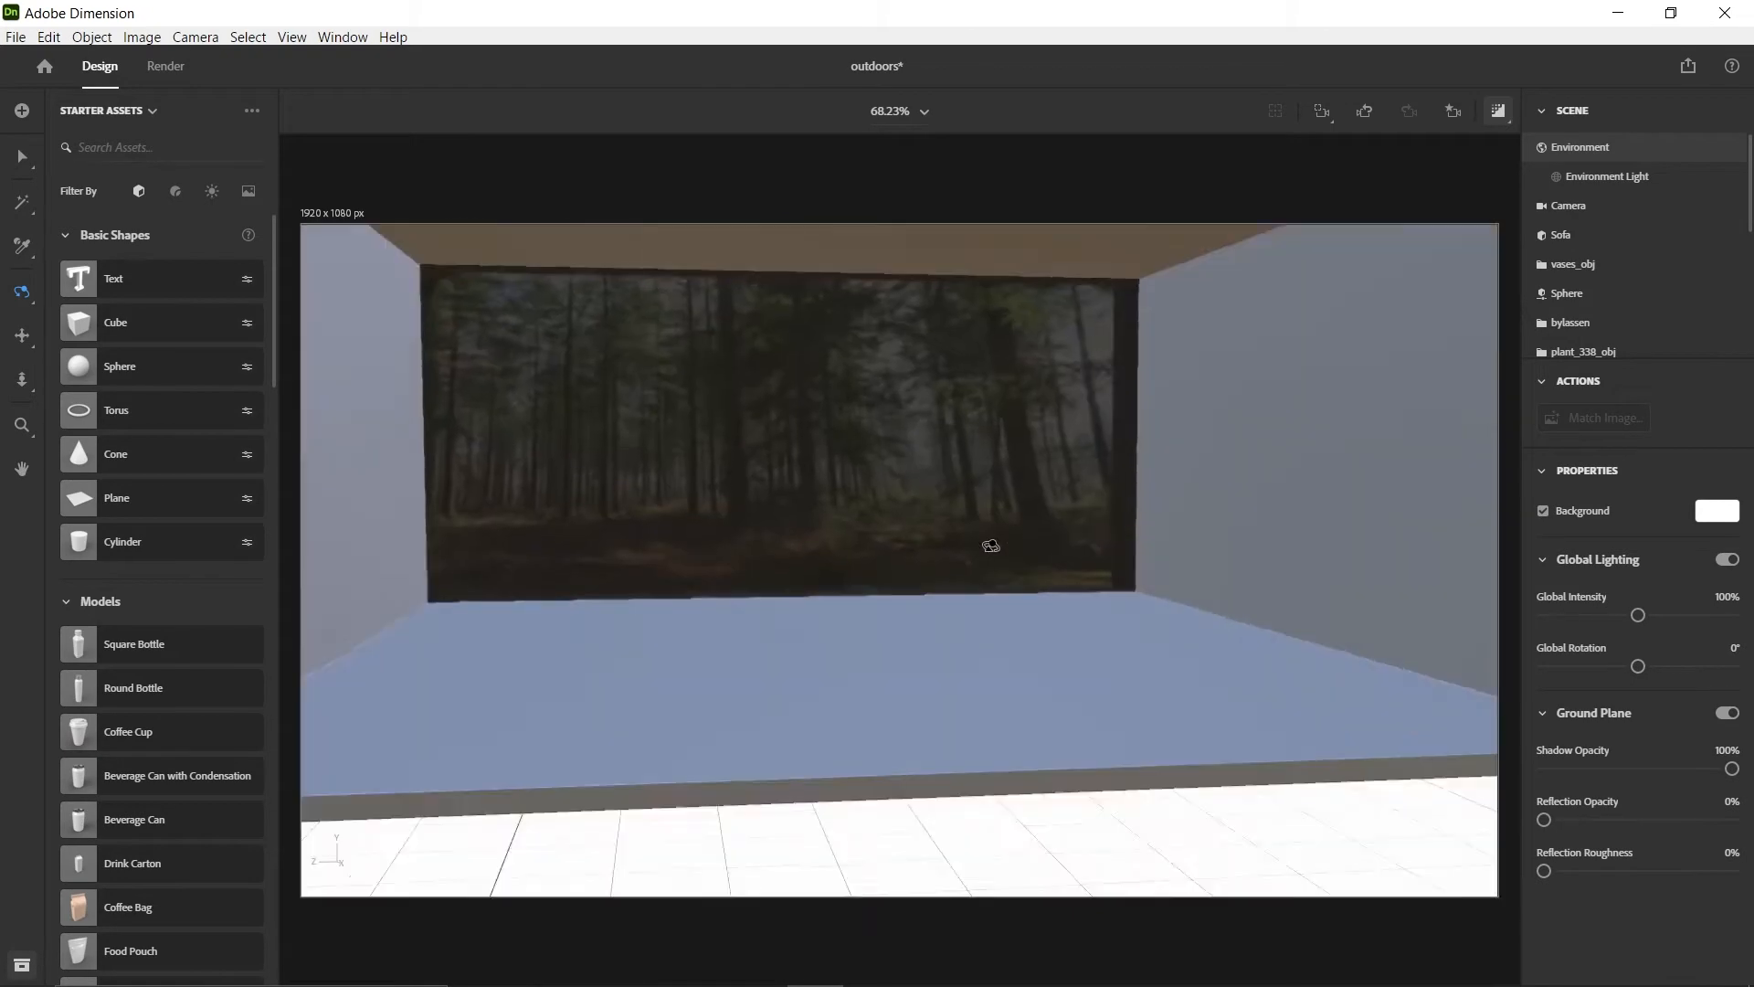
{"action": "left_click", "coordinate": [1504, 117]}
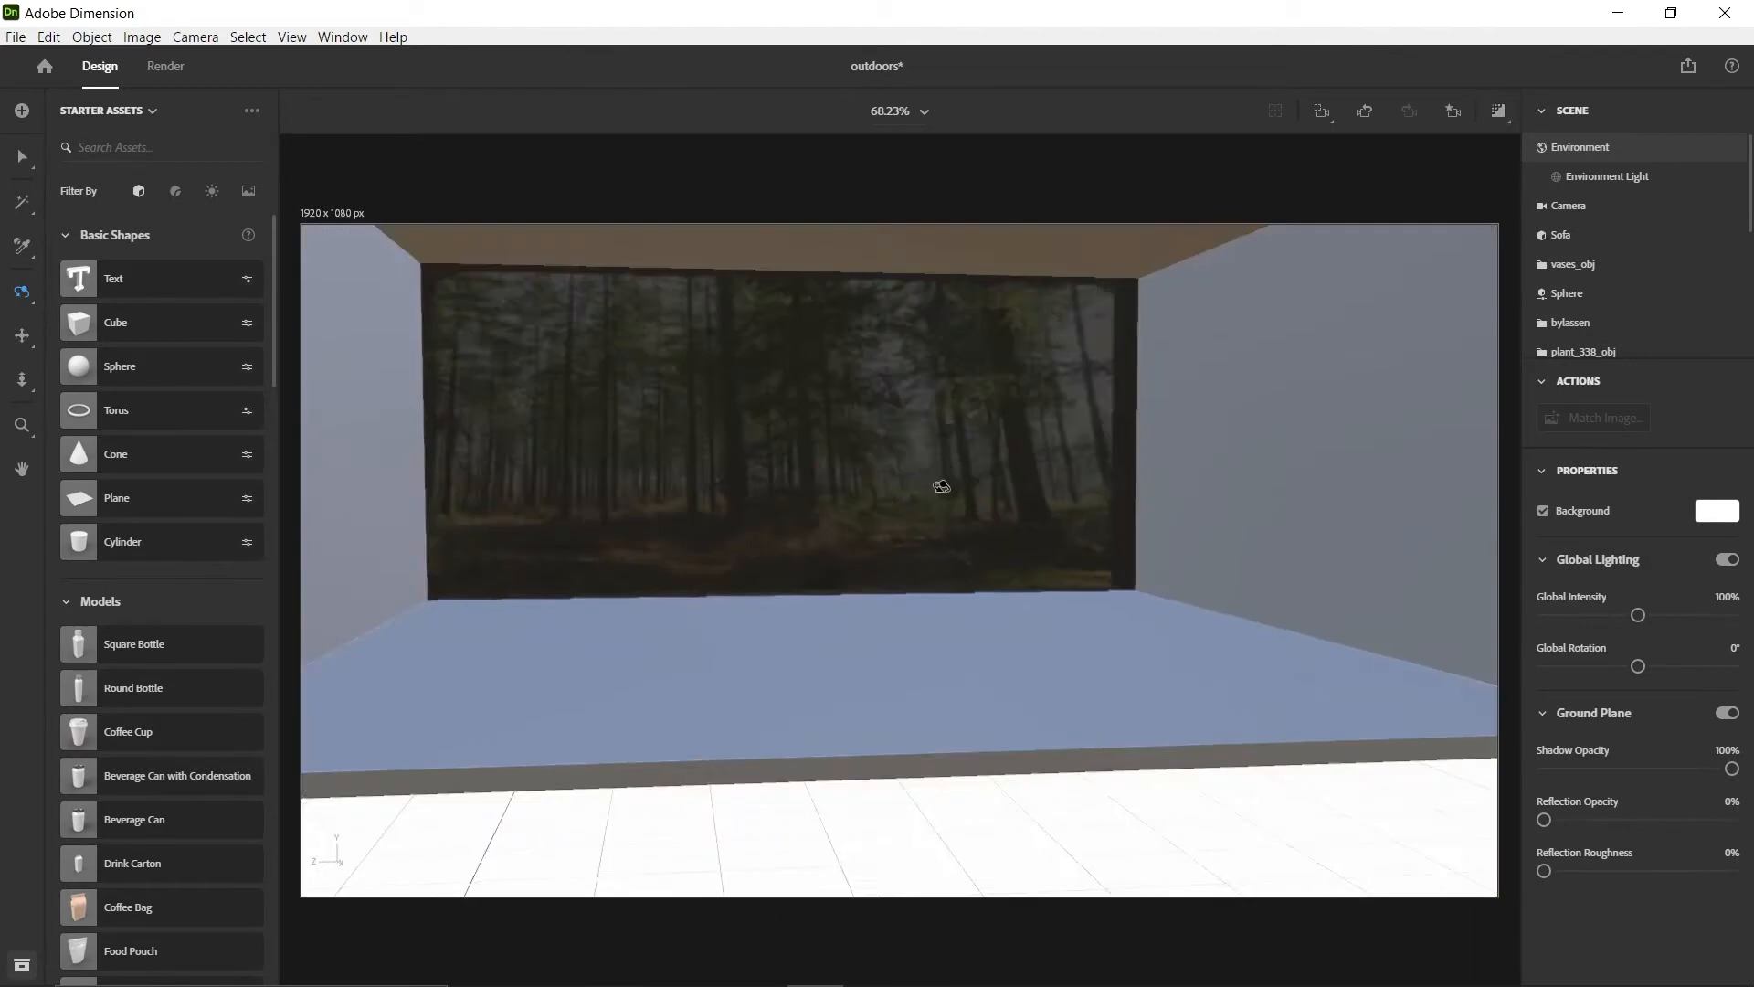
Add a cube on the ground behind the Main block's forest image at about X 18.6 cm and Z 375.5 cm
{"action": "scroll", "coordinate": [939, 493], "scroll_direction": "down", "scroll_amount": 5}
{"action": "middle_click_drag", "start_coordinate": [919, 483], "coordinate": [901, 582]}
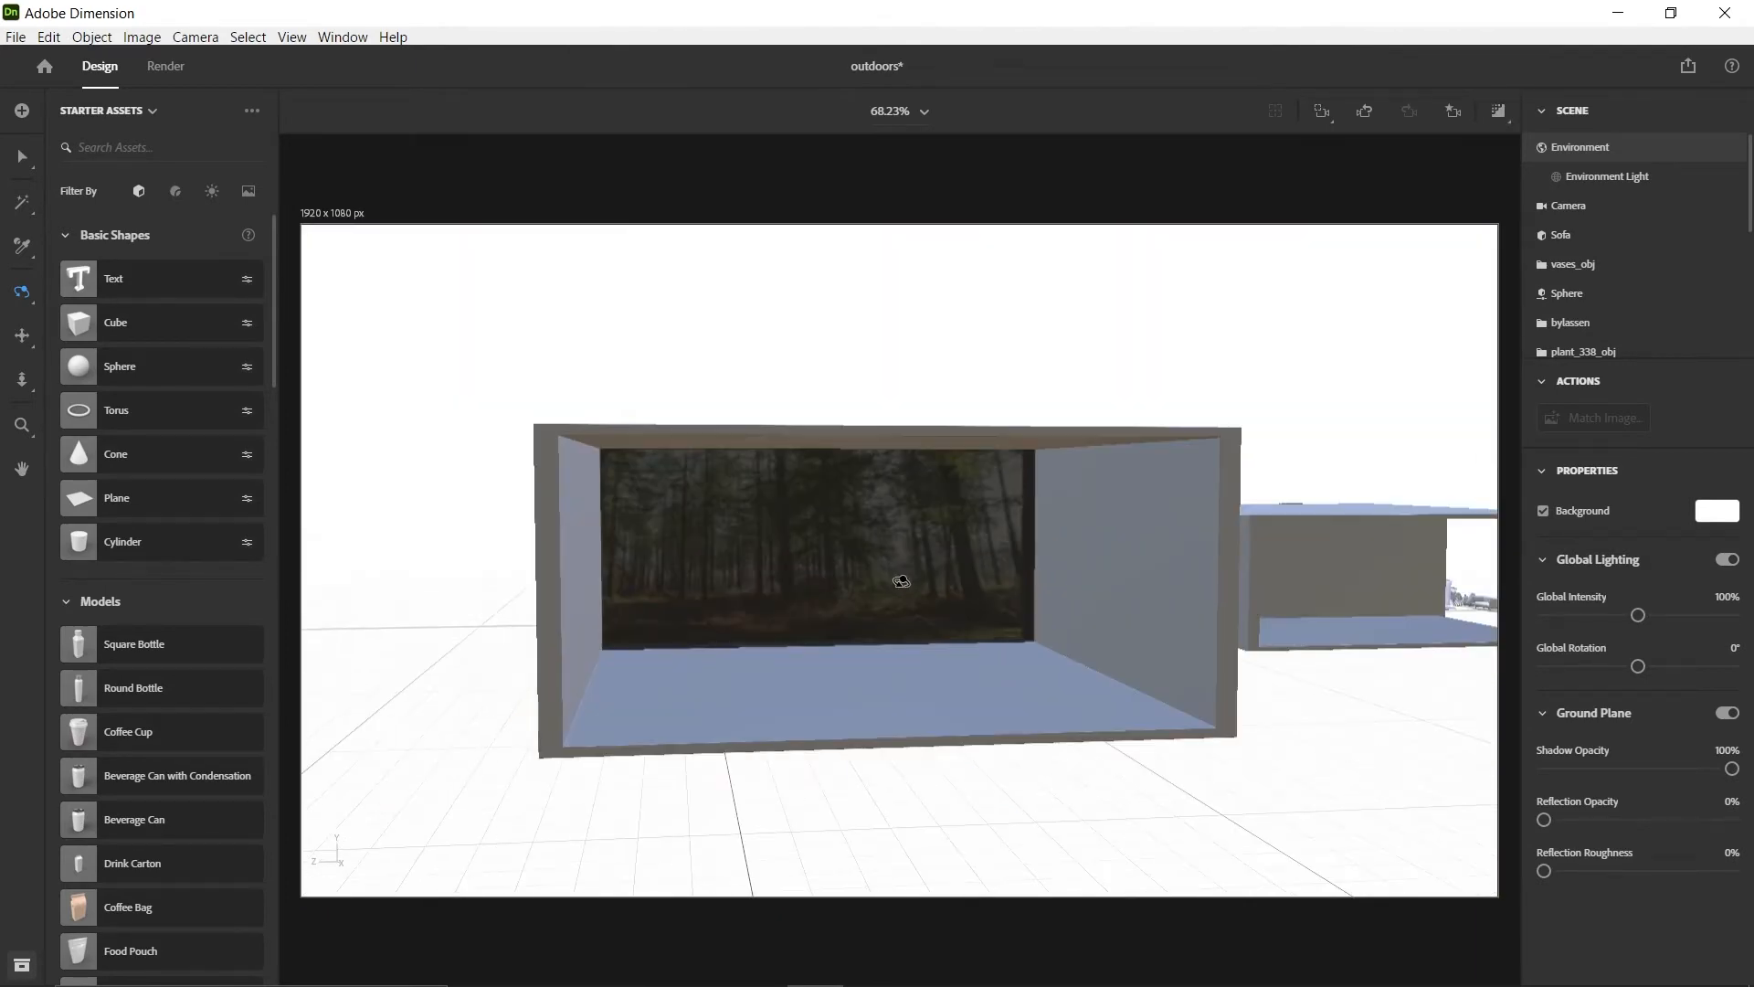
{"action": "left_click_drag", "start_coordinate": [714, 639], "coordinate": [861, 639]}
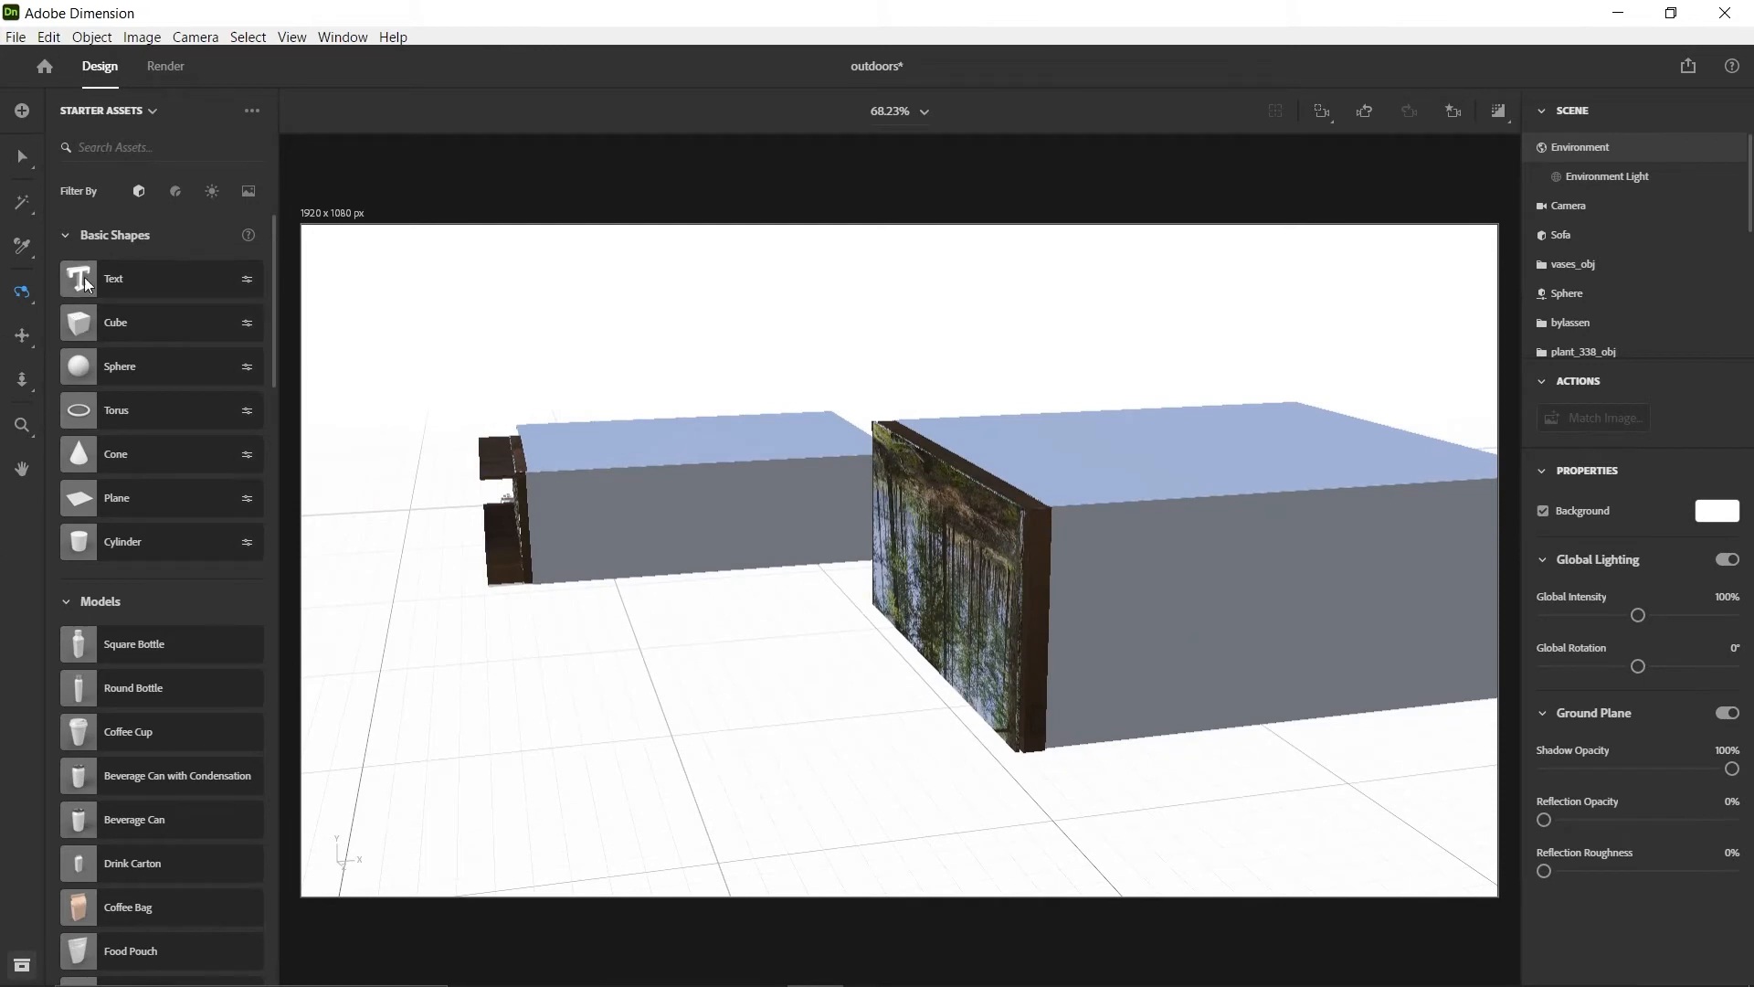
{"action": "left_click_drag", "start_coordinate": [111, 325], "coordinate": [727, 696]}
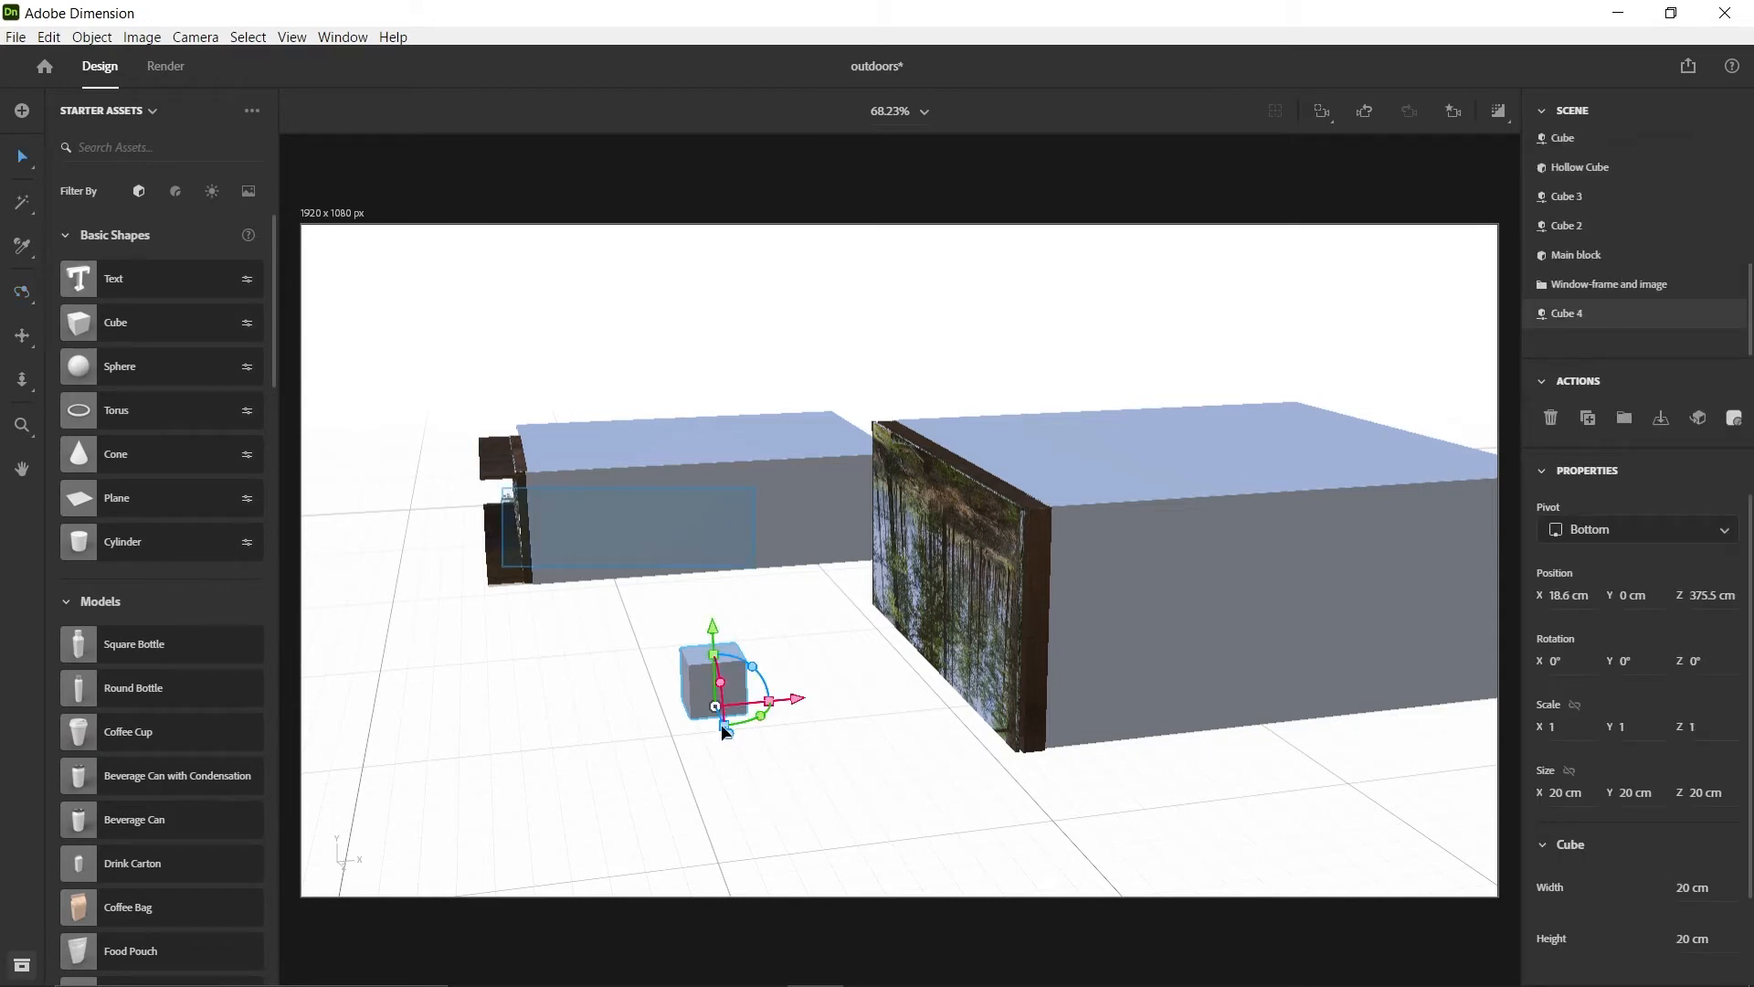
{"action": "key", "text": "1"}
{"action": "left_click_drag", "start_coordinate": [603, 673], "coordinate": [914, 678]}
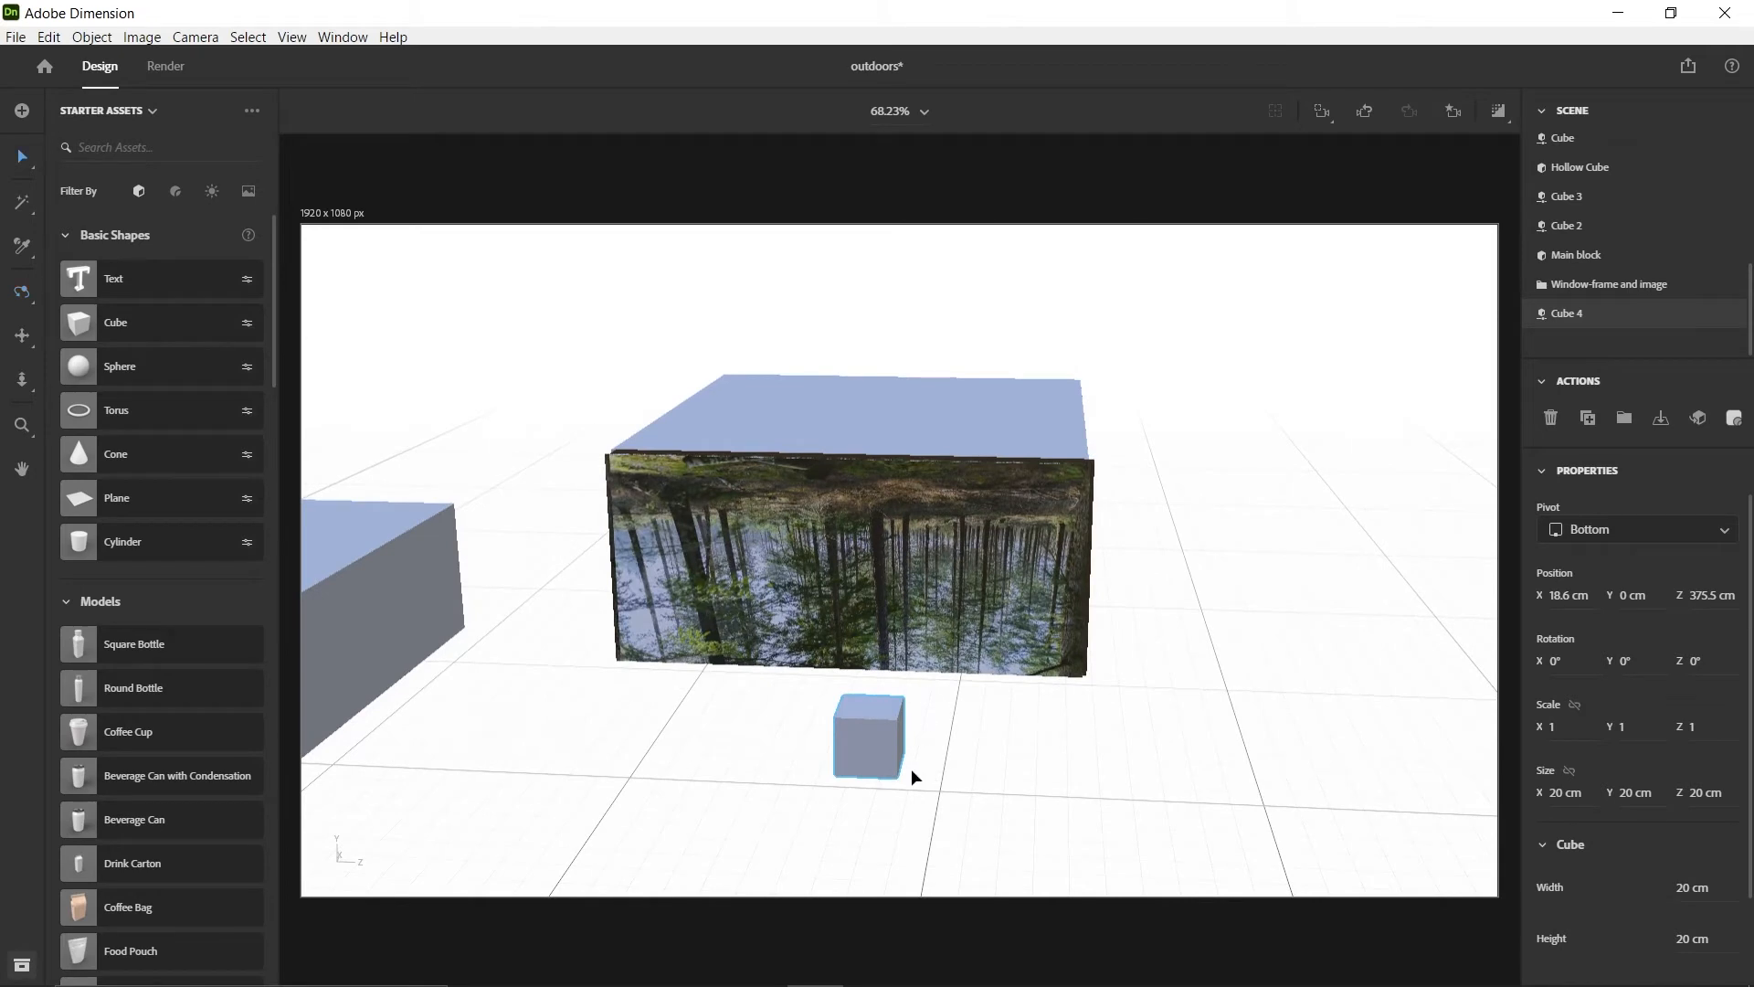
{"action": "left_click", "coordinate": [873, 751]}
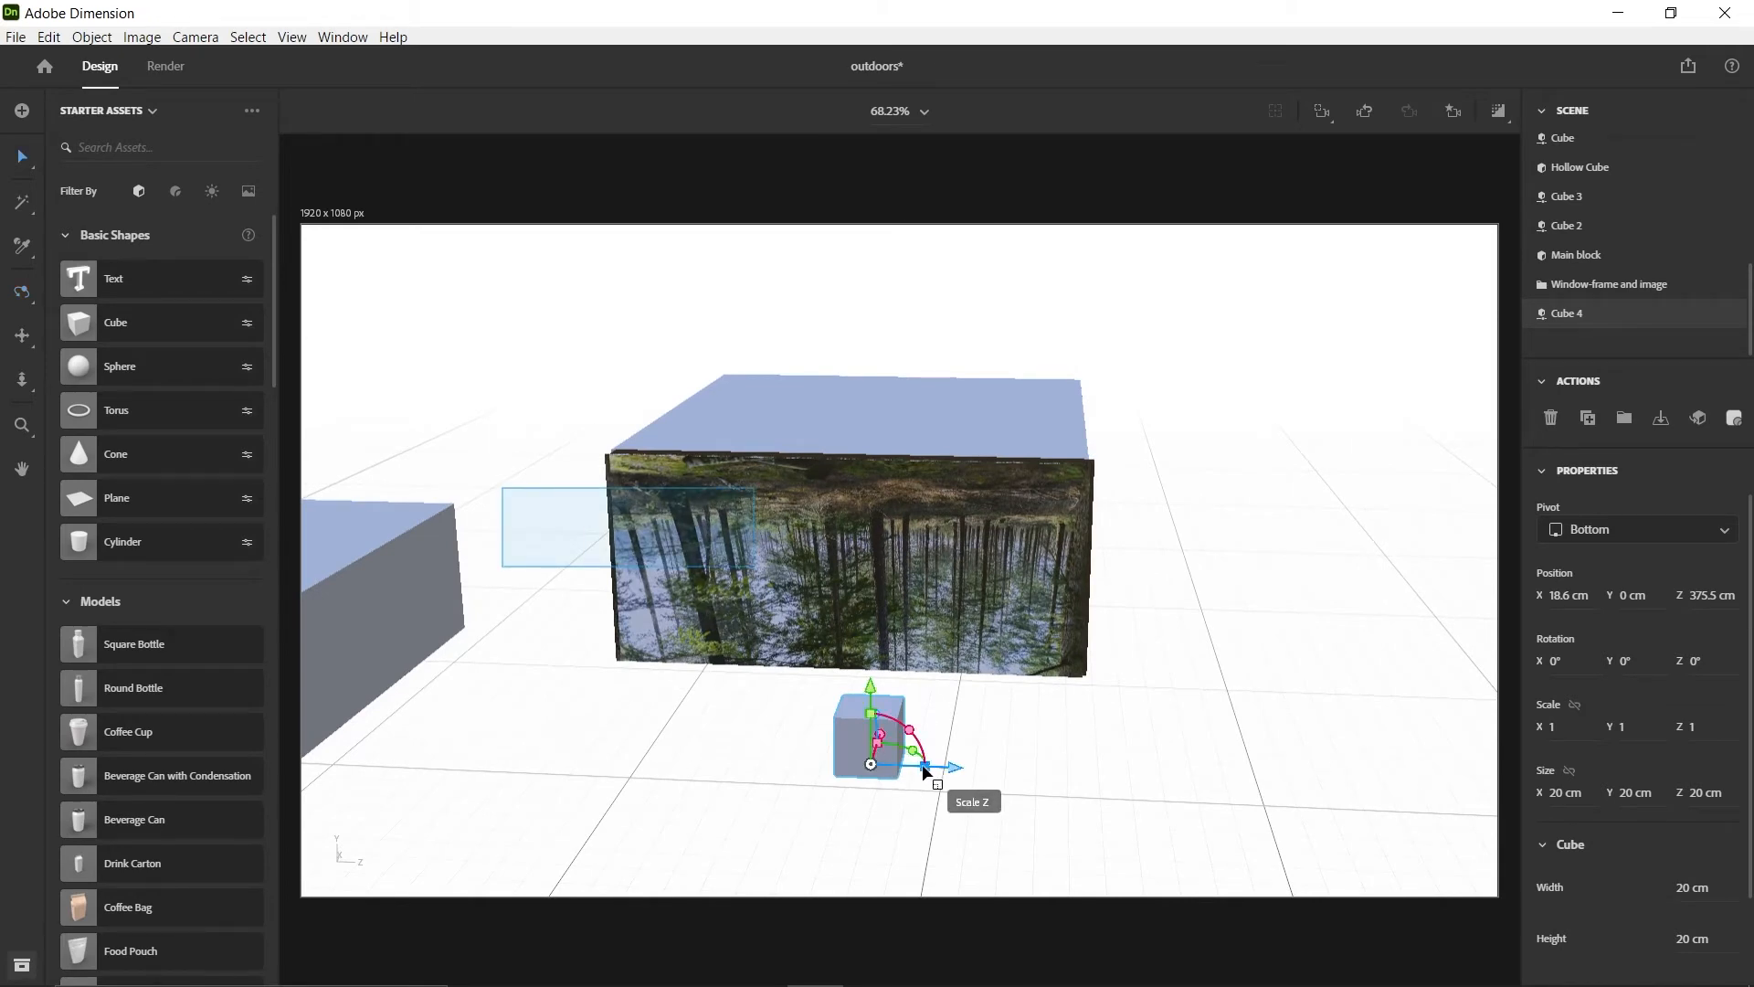
Stretch the new cube to about 159.6 cm along Z and move it against the forest image at about X 109 cm and Z 358.7 cm
{"action": "left_click_drag", "start_coordinate": [922, 764], "coordinate": [1291, 803]}
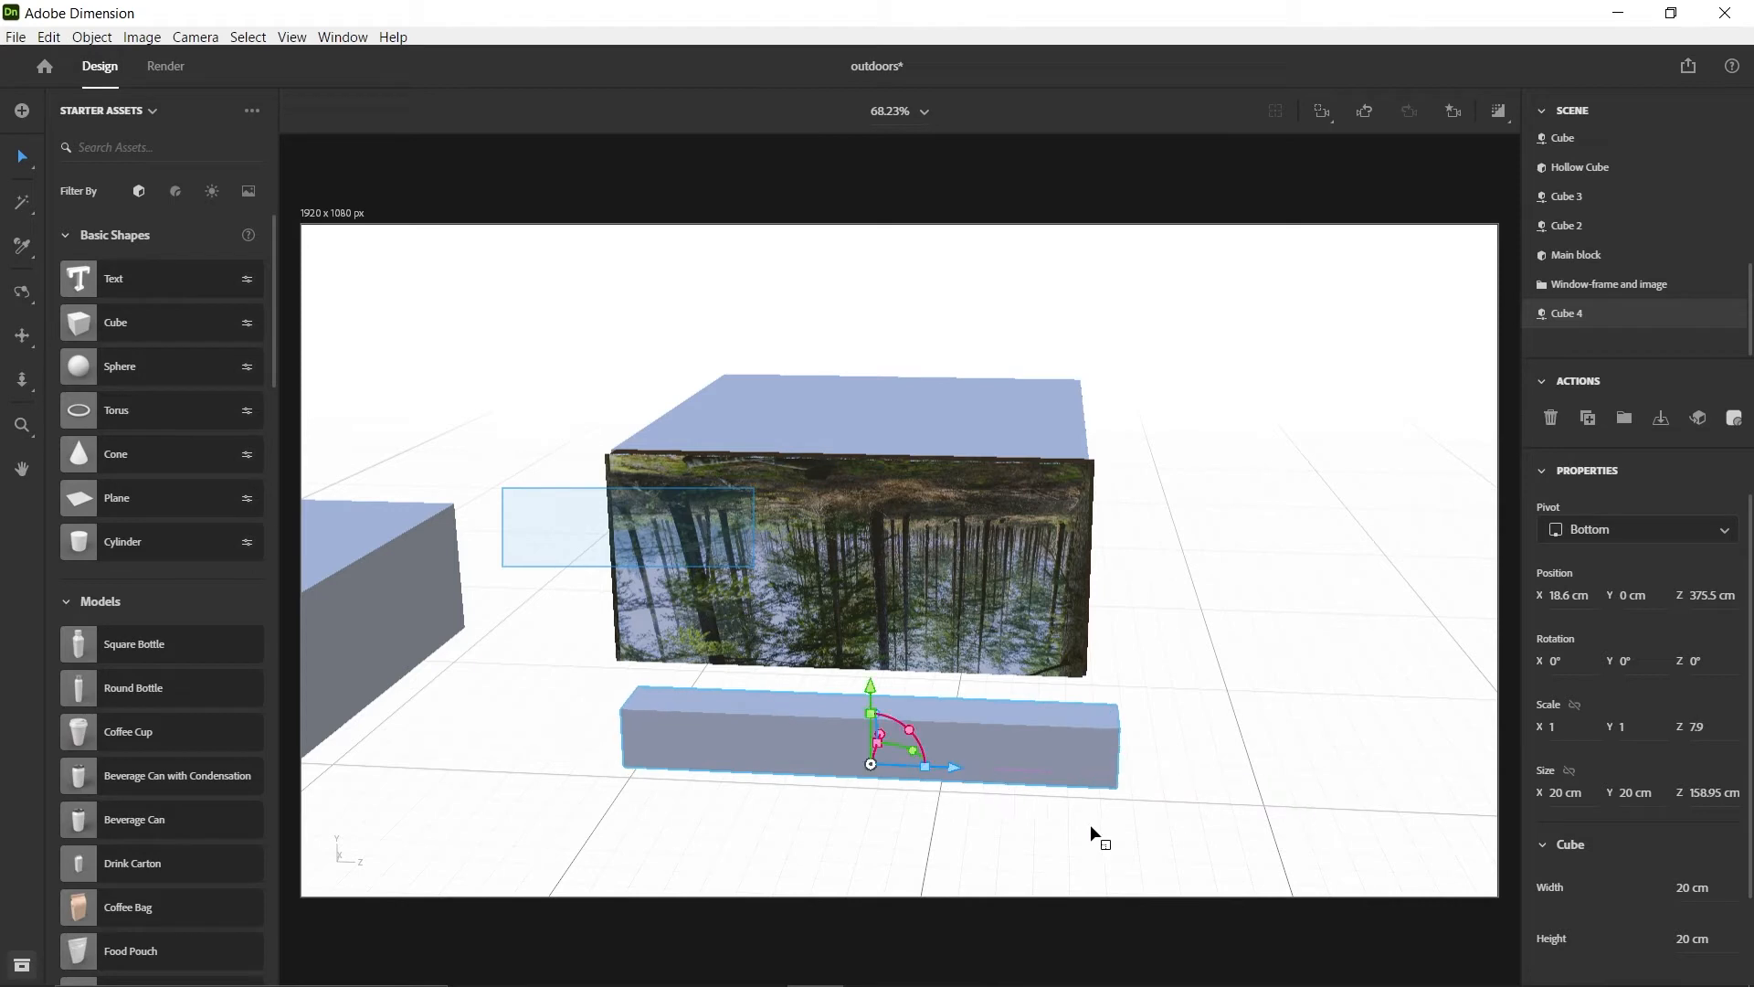
{"action": "left_click_drag", "start_coordinate": [953, 772], "coordinate": [1176, 726]}
{"action": "key", "text": "1"}
{"action": "key", "text": "v"}
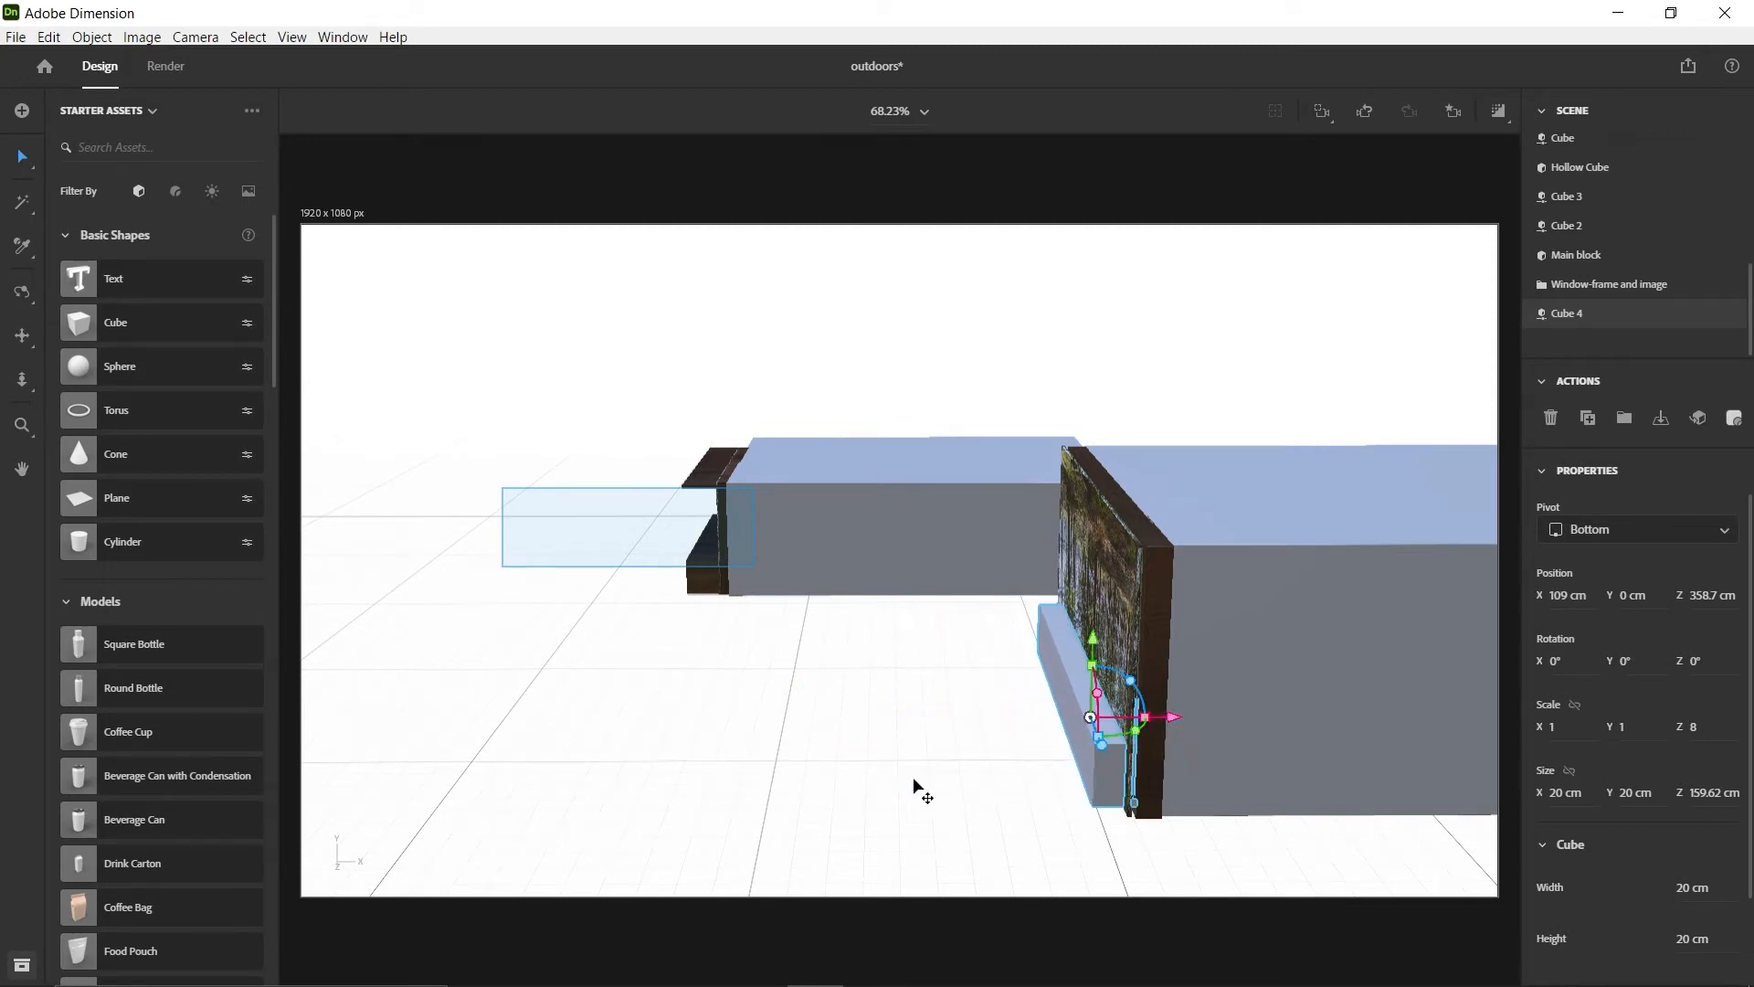
Apply the Chocolate Brown Beech Wood substance material to the stretched cube behind the forest image
{"action": "left_click", "coordinate": [177, 193]}
{"action": "scroll", "coordinate": [216, 719], "scroll_direction": "down", "scroll_amount": 10}
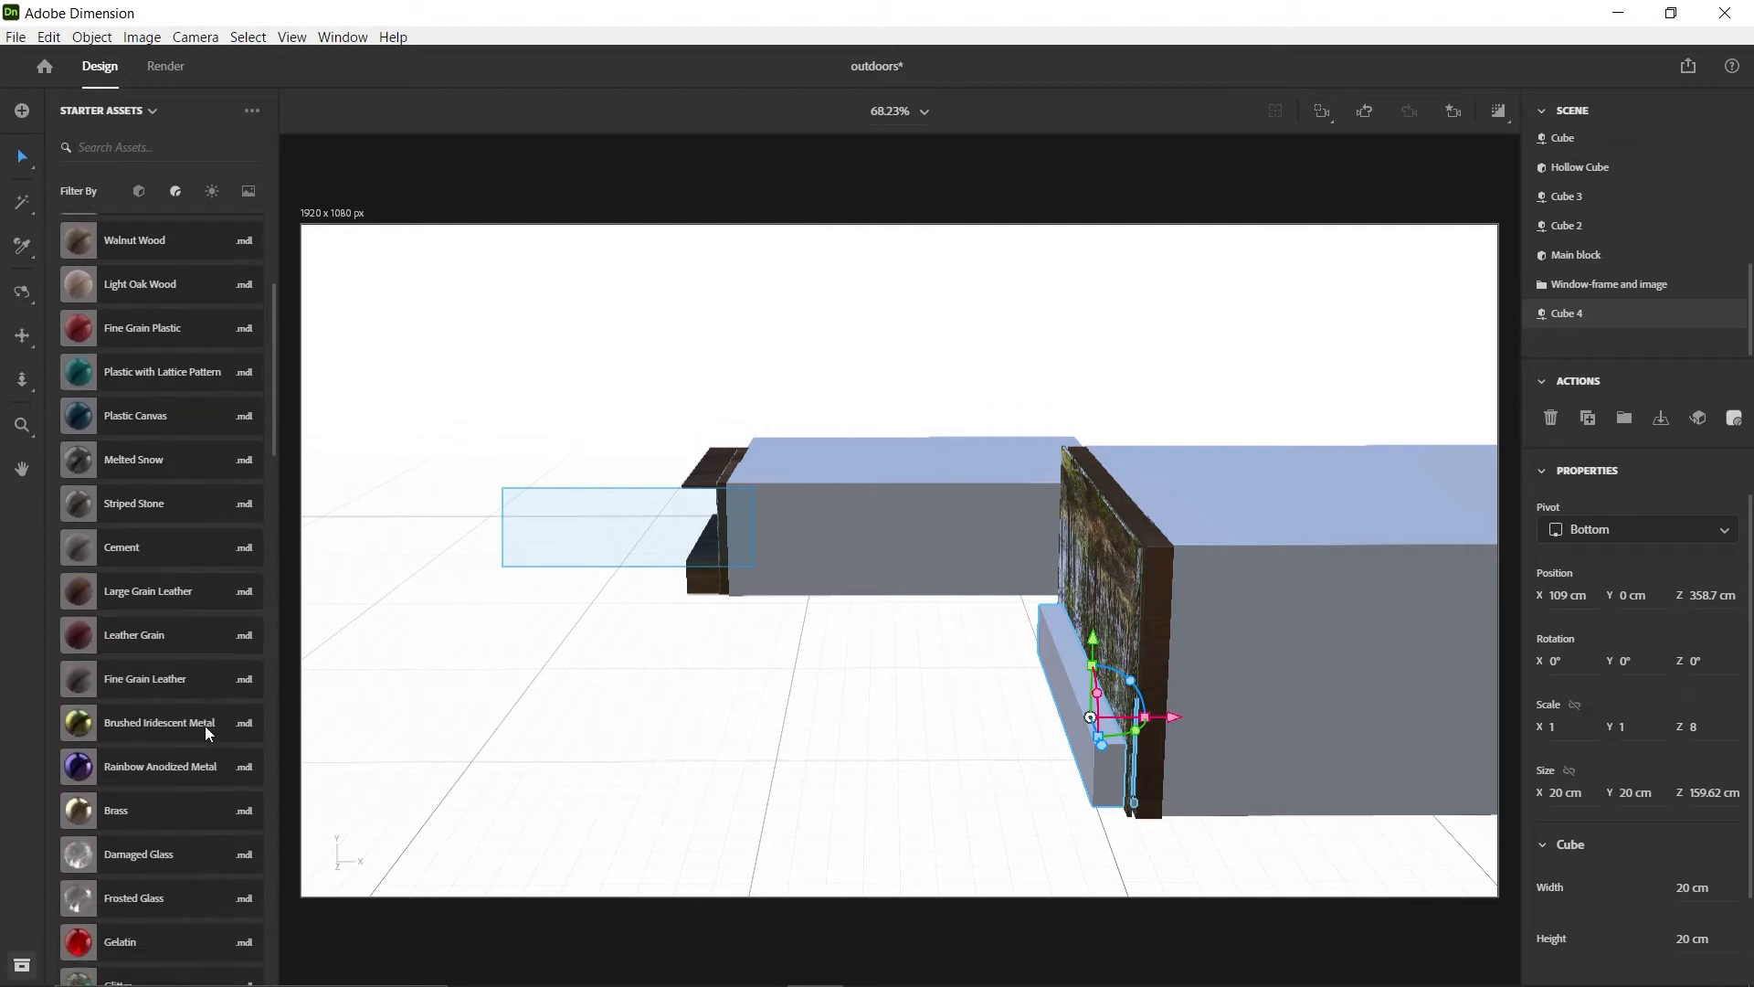
{"action": "scroll", "coordinate": [176, 747], "scroll_direction": "down", "scroll_amount": 2}
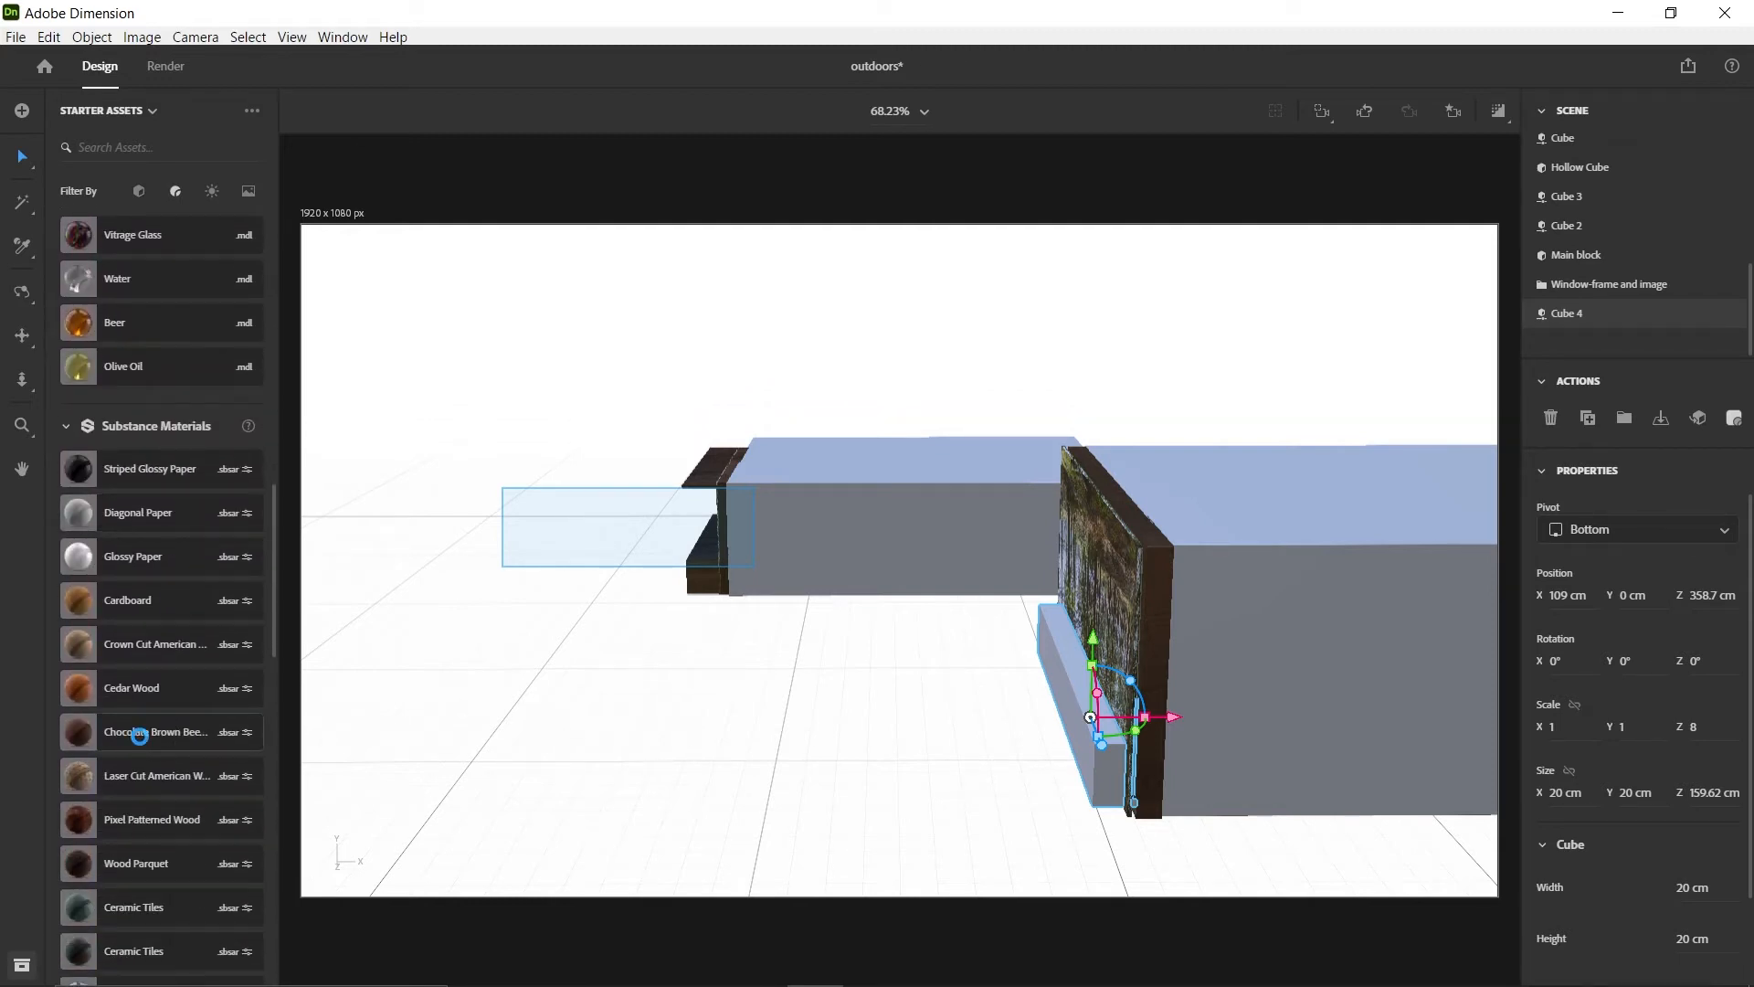
{"action": "left_click", "coordinate": [139, 737]}
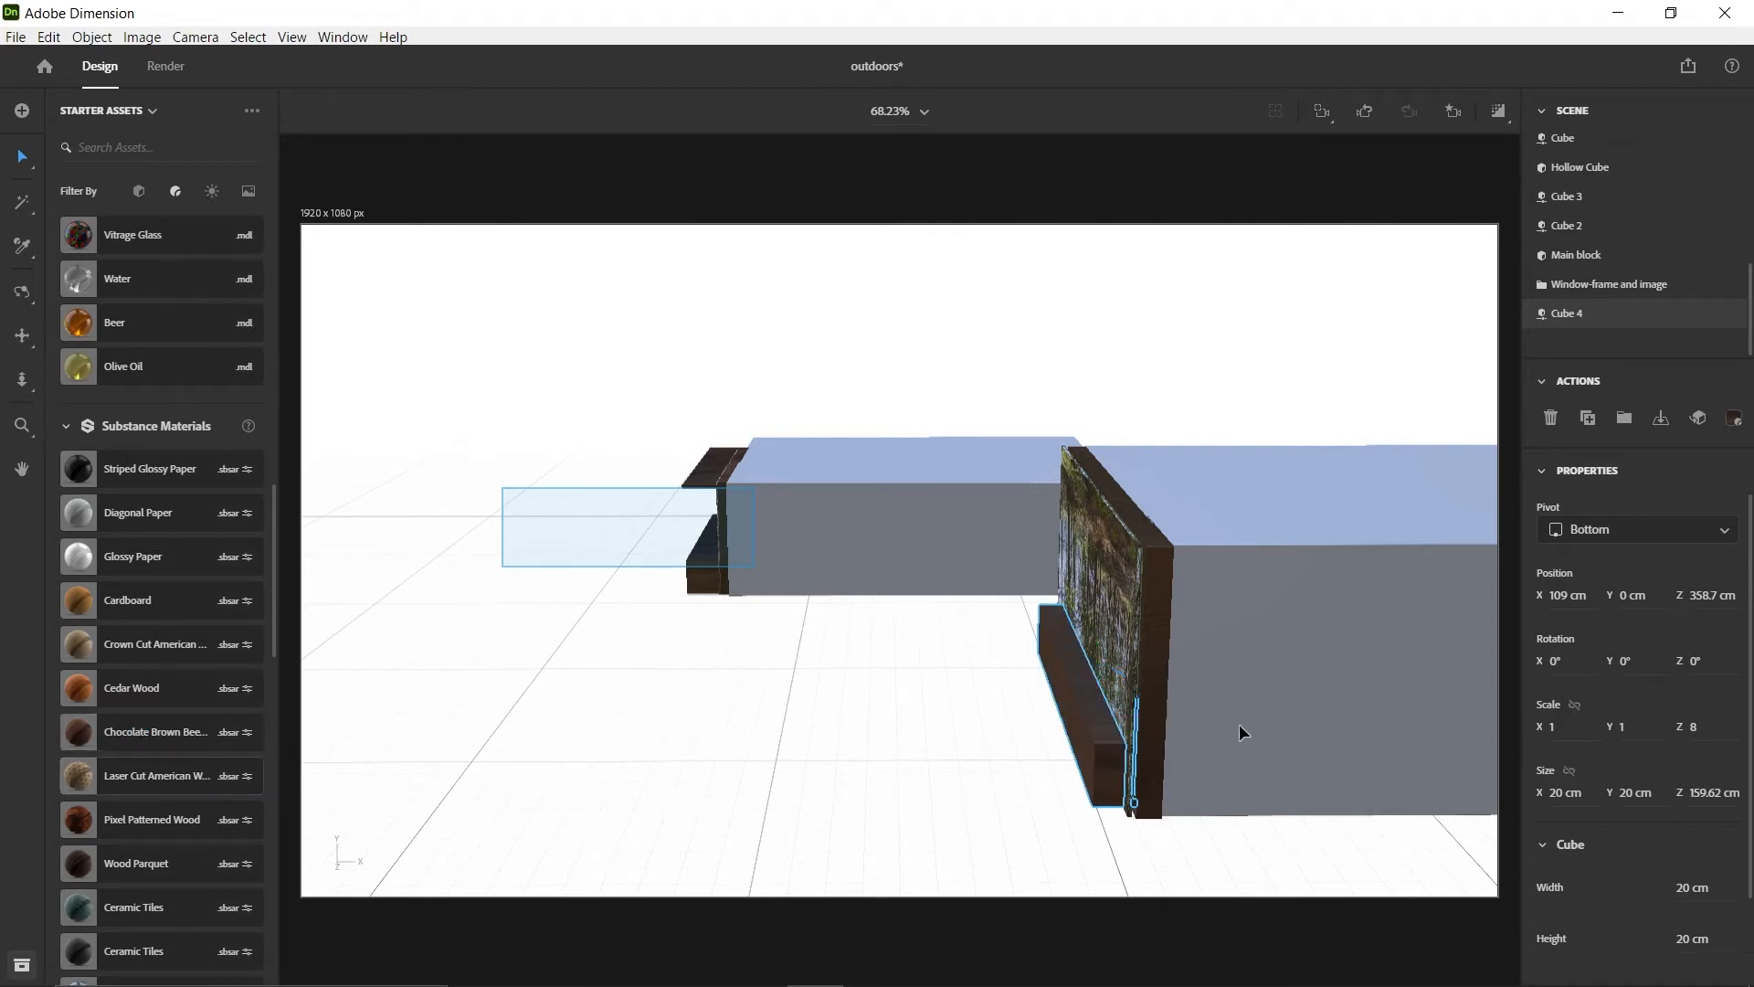
Examine how the wooden block behind the forest image looks from inside the Main block and from its side
{"action": "middle_click_drag", "start_coordinate": [1145, 696], "coordinate": [923, 650]}
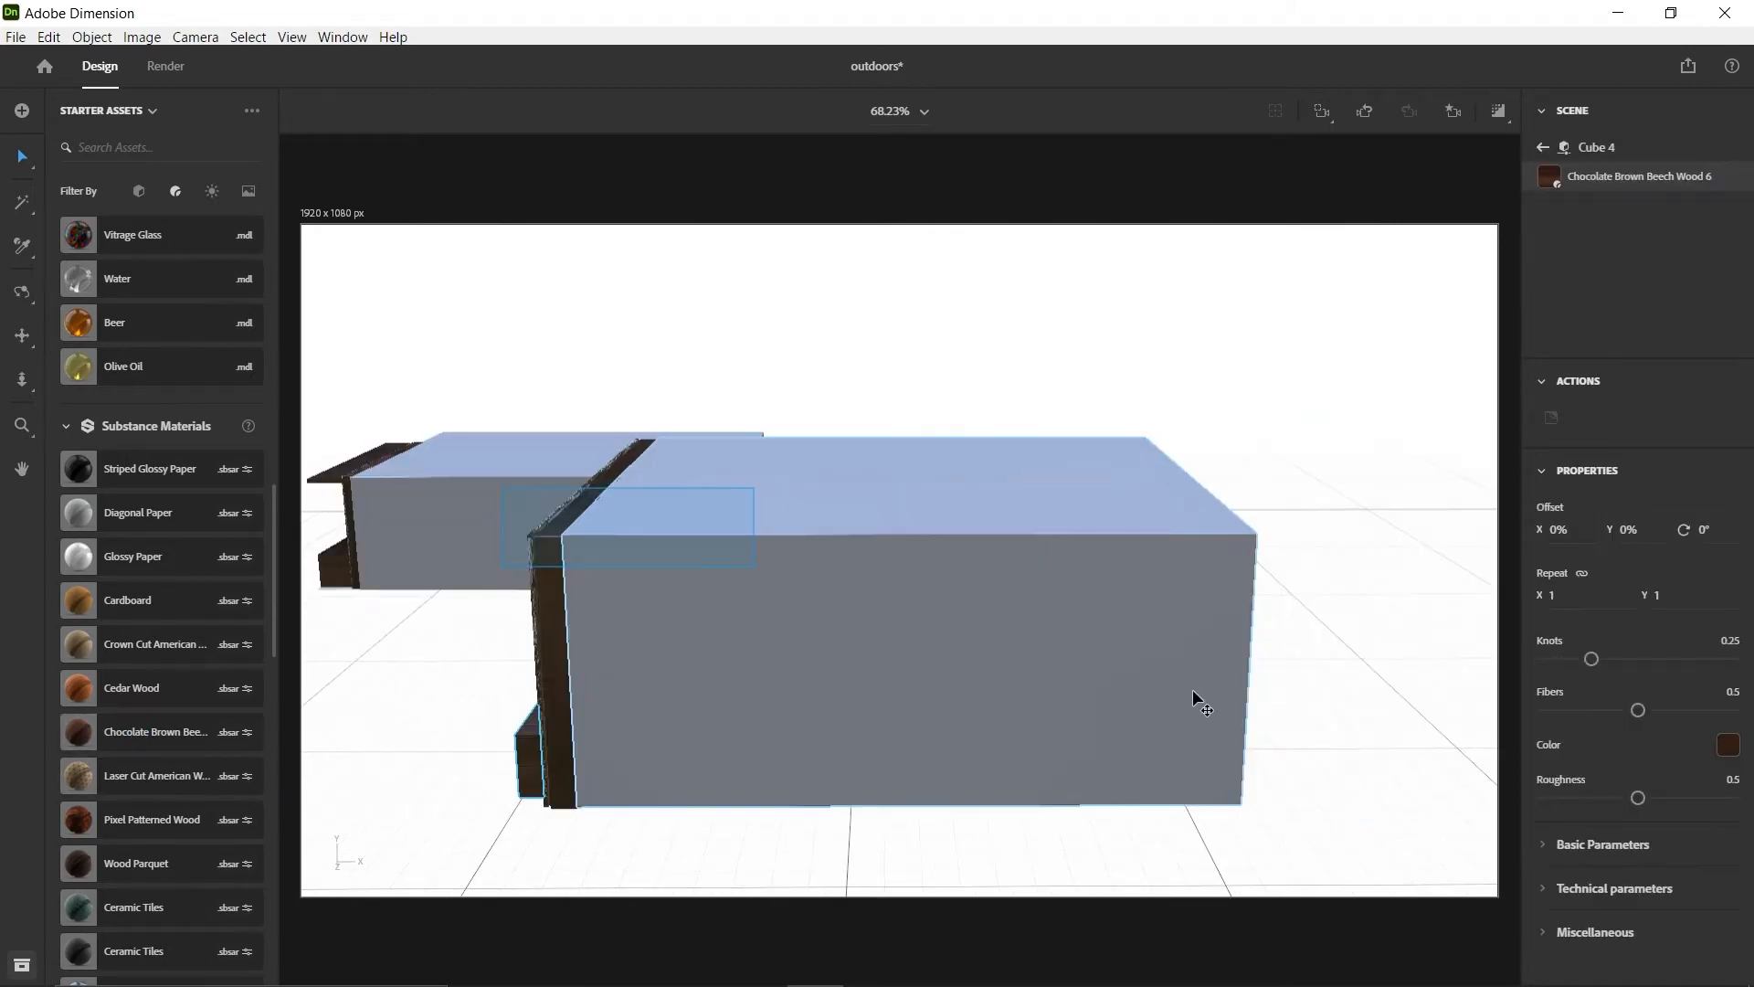
{"action": "right_click_drag", "start_coordinate": [1268, 646], "coordinate": [895, 593]}
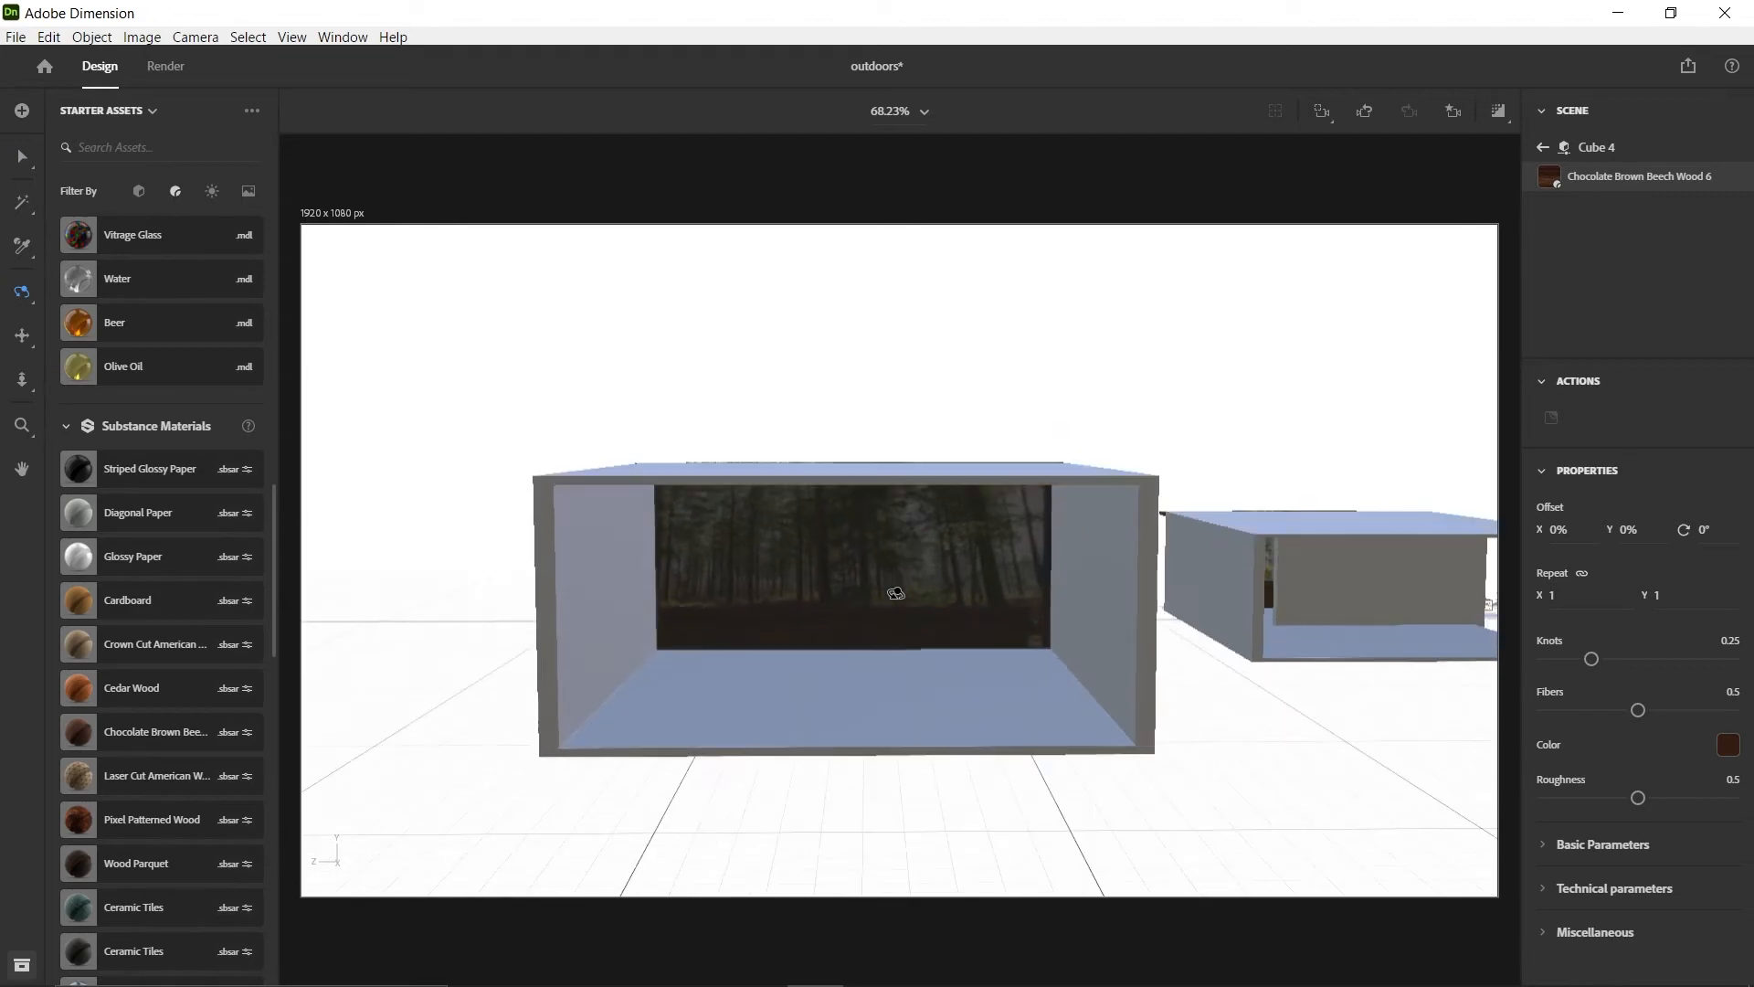
{"action": "scroll", "coordinate": [834, 656], "scroll_direction": "up", "scroll_amount": 5}
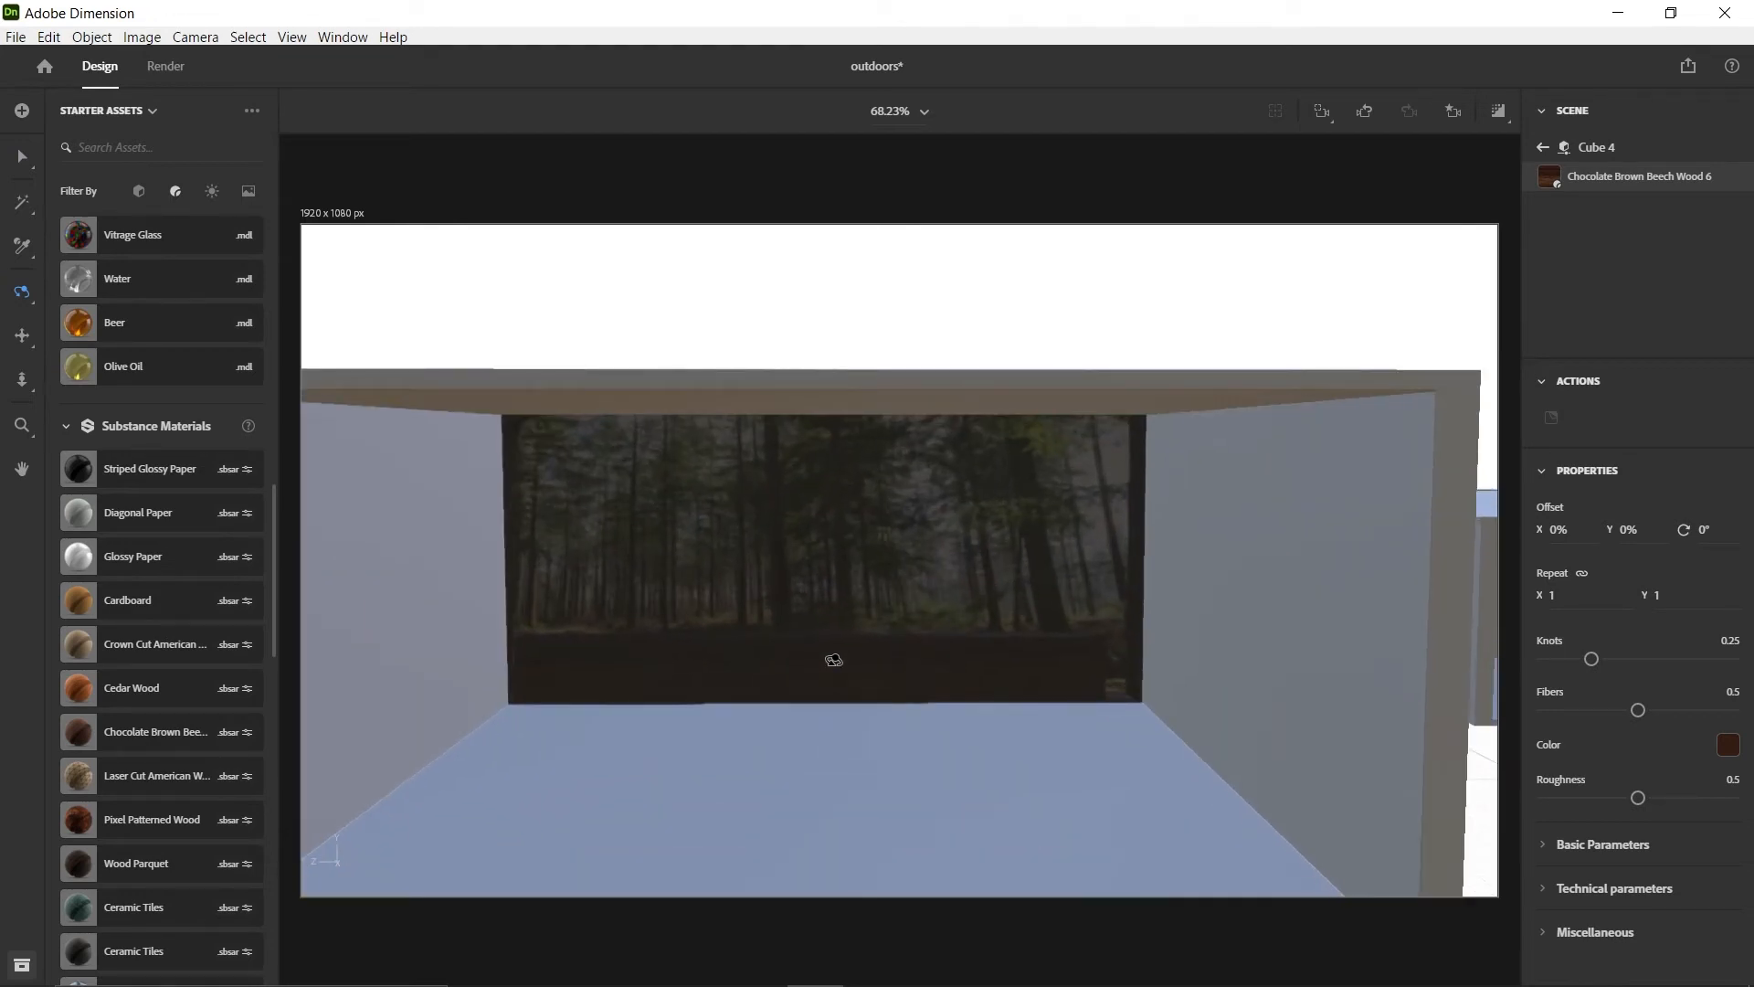
{"action": "key", "text": "v"}
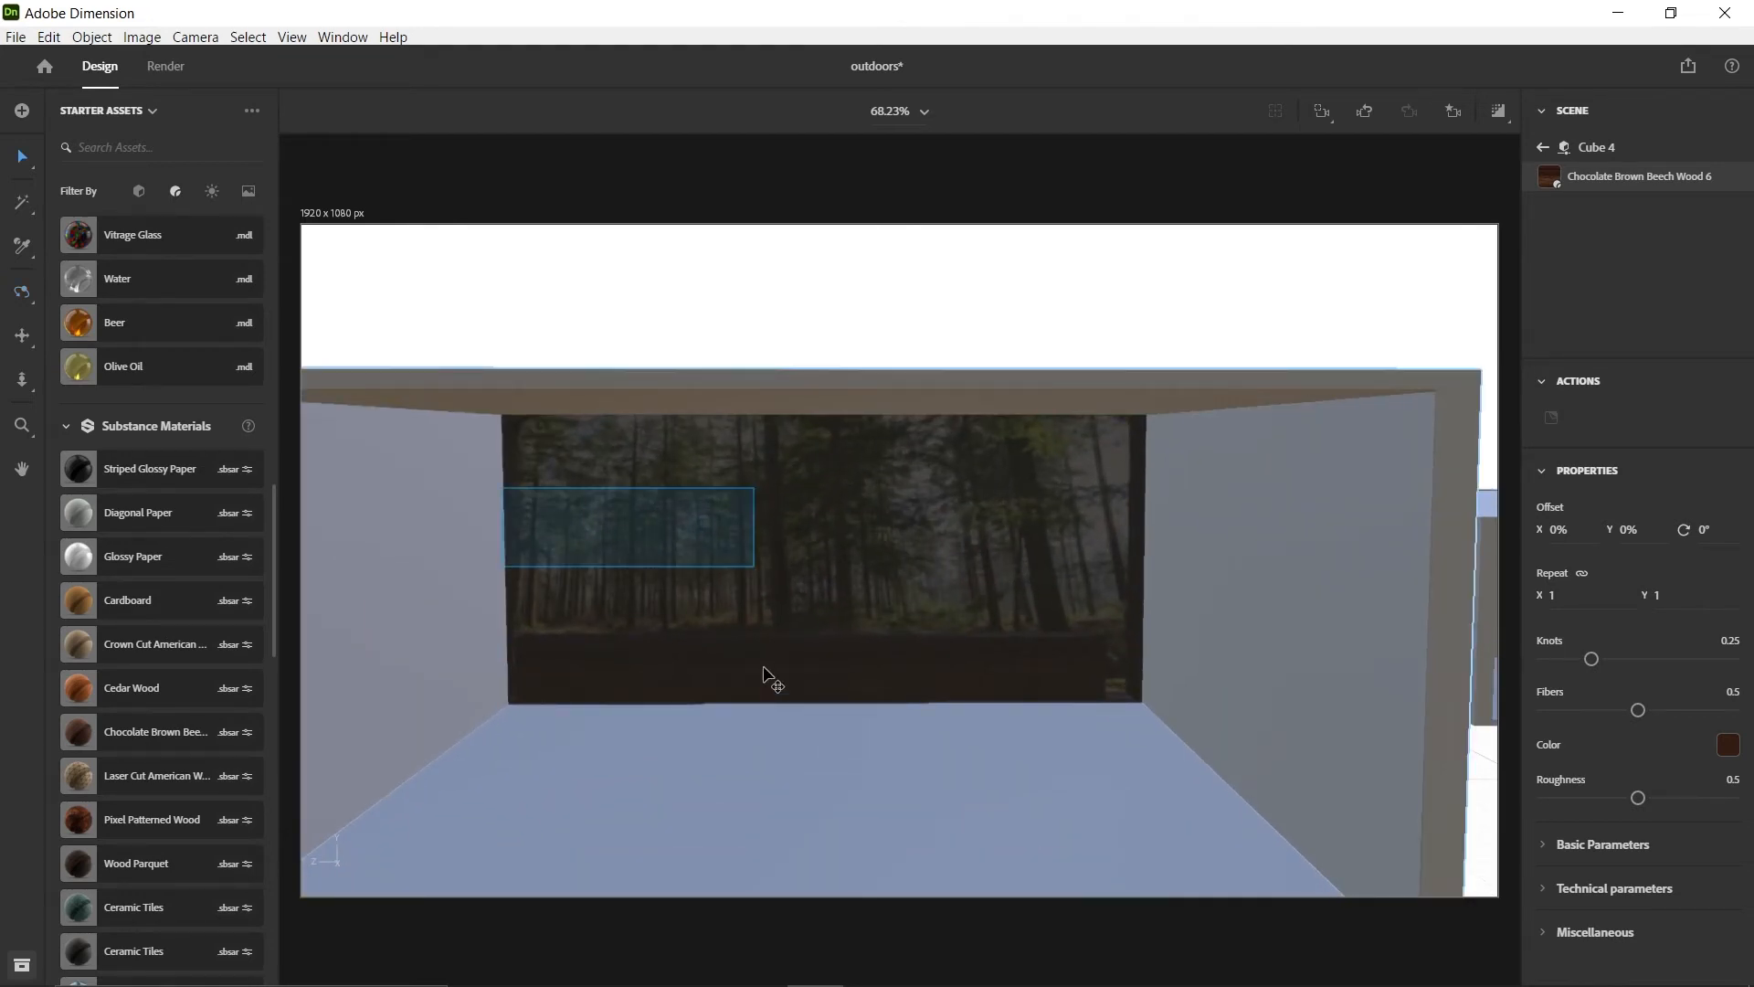
{"action": "left_click", "coordinate": [717, 676]}
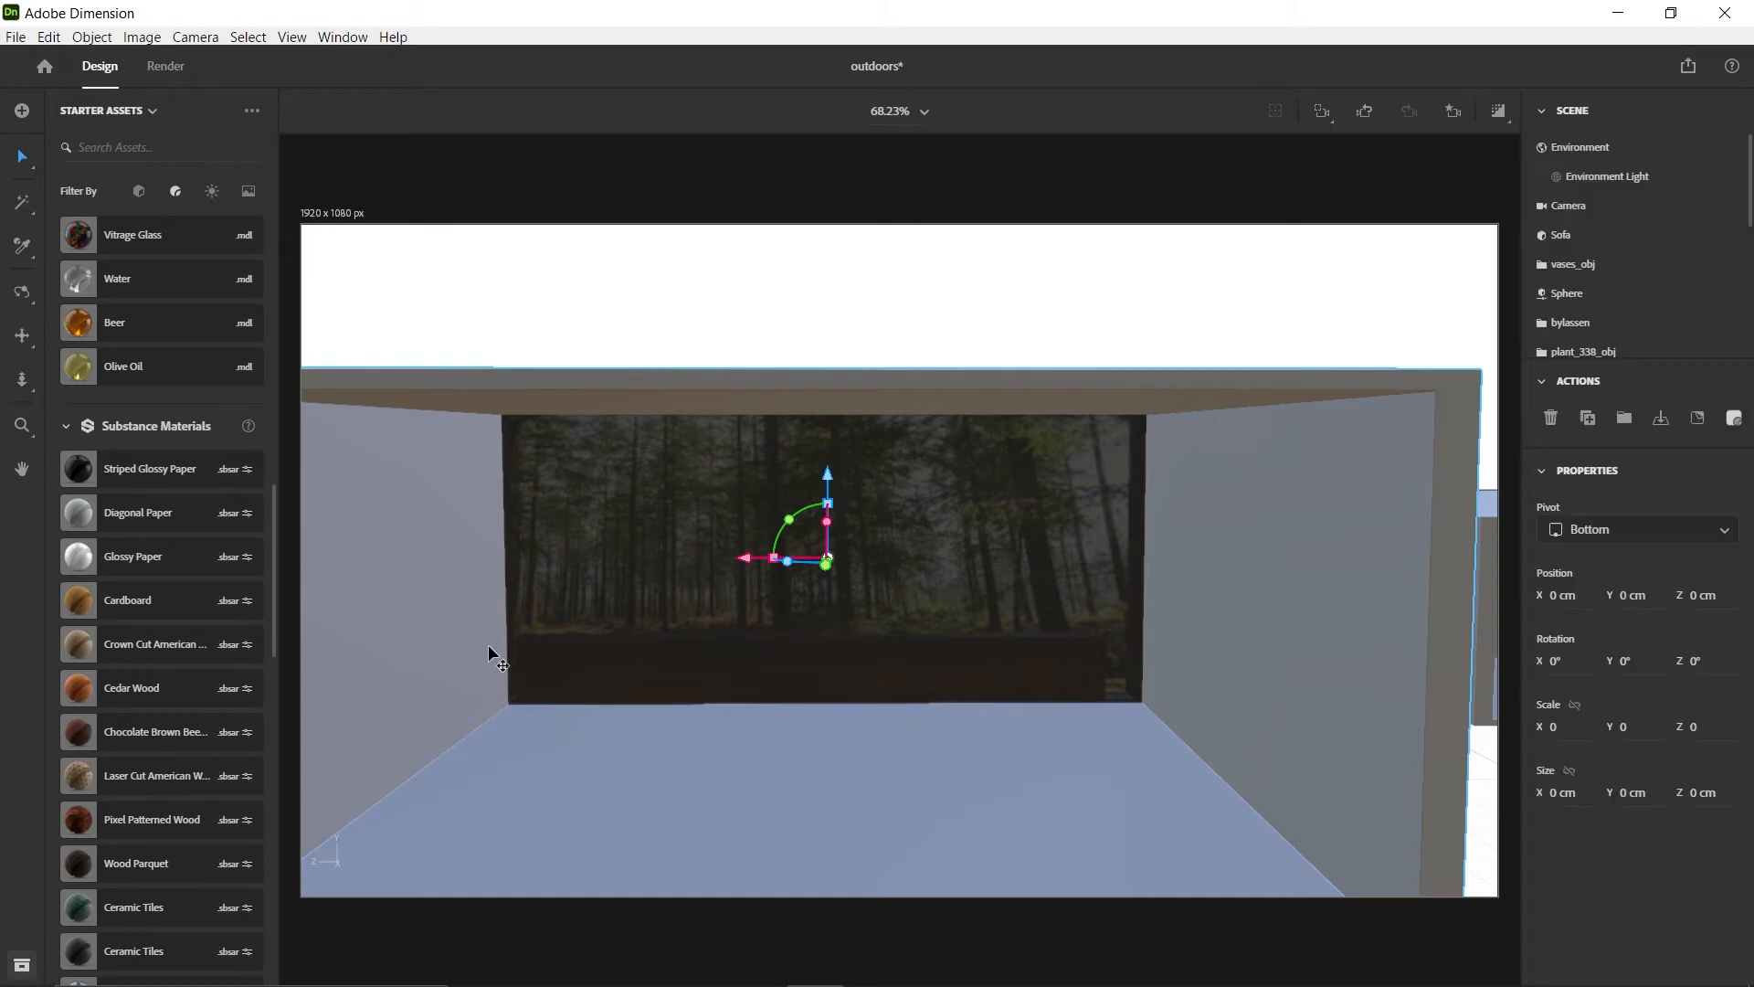
{"action": "key", "text": "1"}
{"action": "left_click_drag", "start_coordinate": [671, 660], "coordinate": [694, 801]}
{"action": "key", "text": "v"}
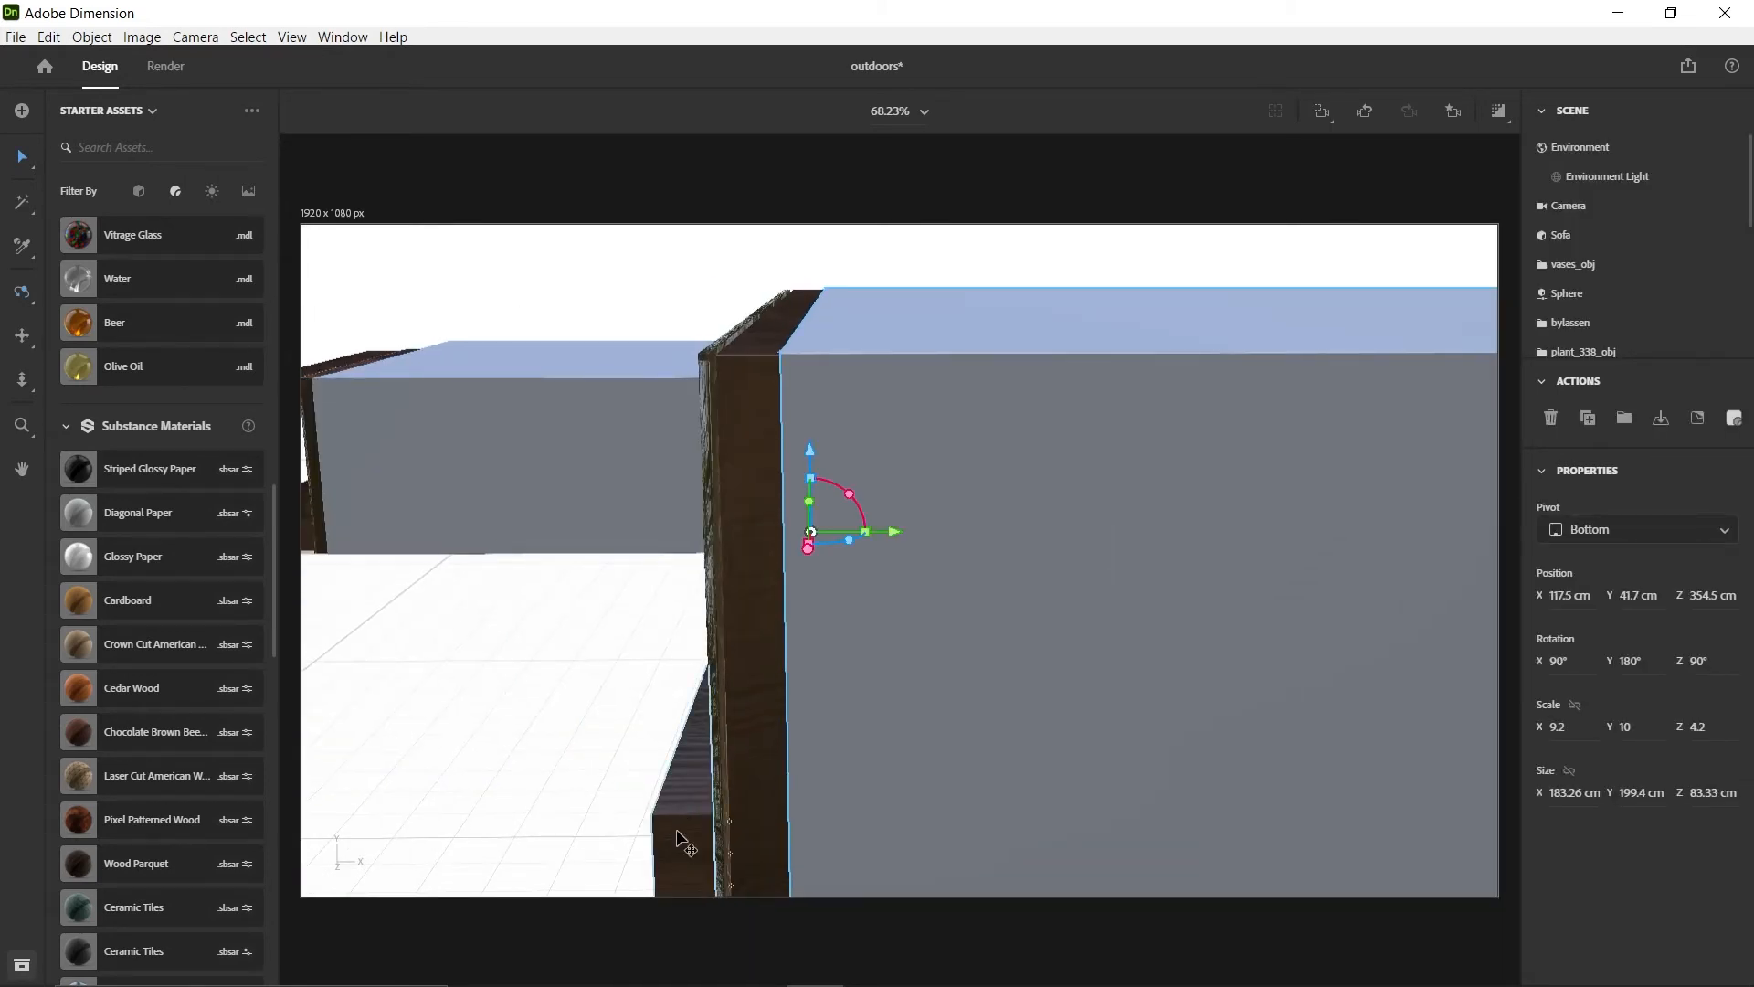
Lengthen the wooden block Cube 4 to about 197 cm and shift it to about X 116.5 cm and Z 355.3 cm
{"action": "left_click", "coordinate": [646, 831]}
{"action": "key", "text": "1"}
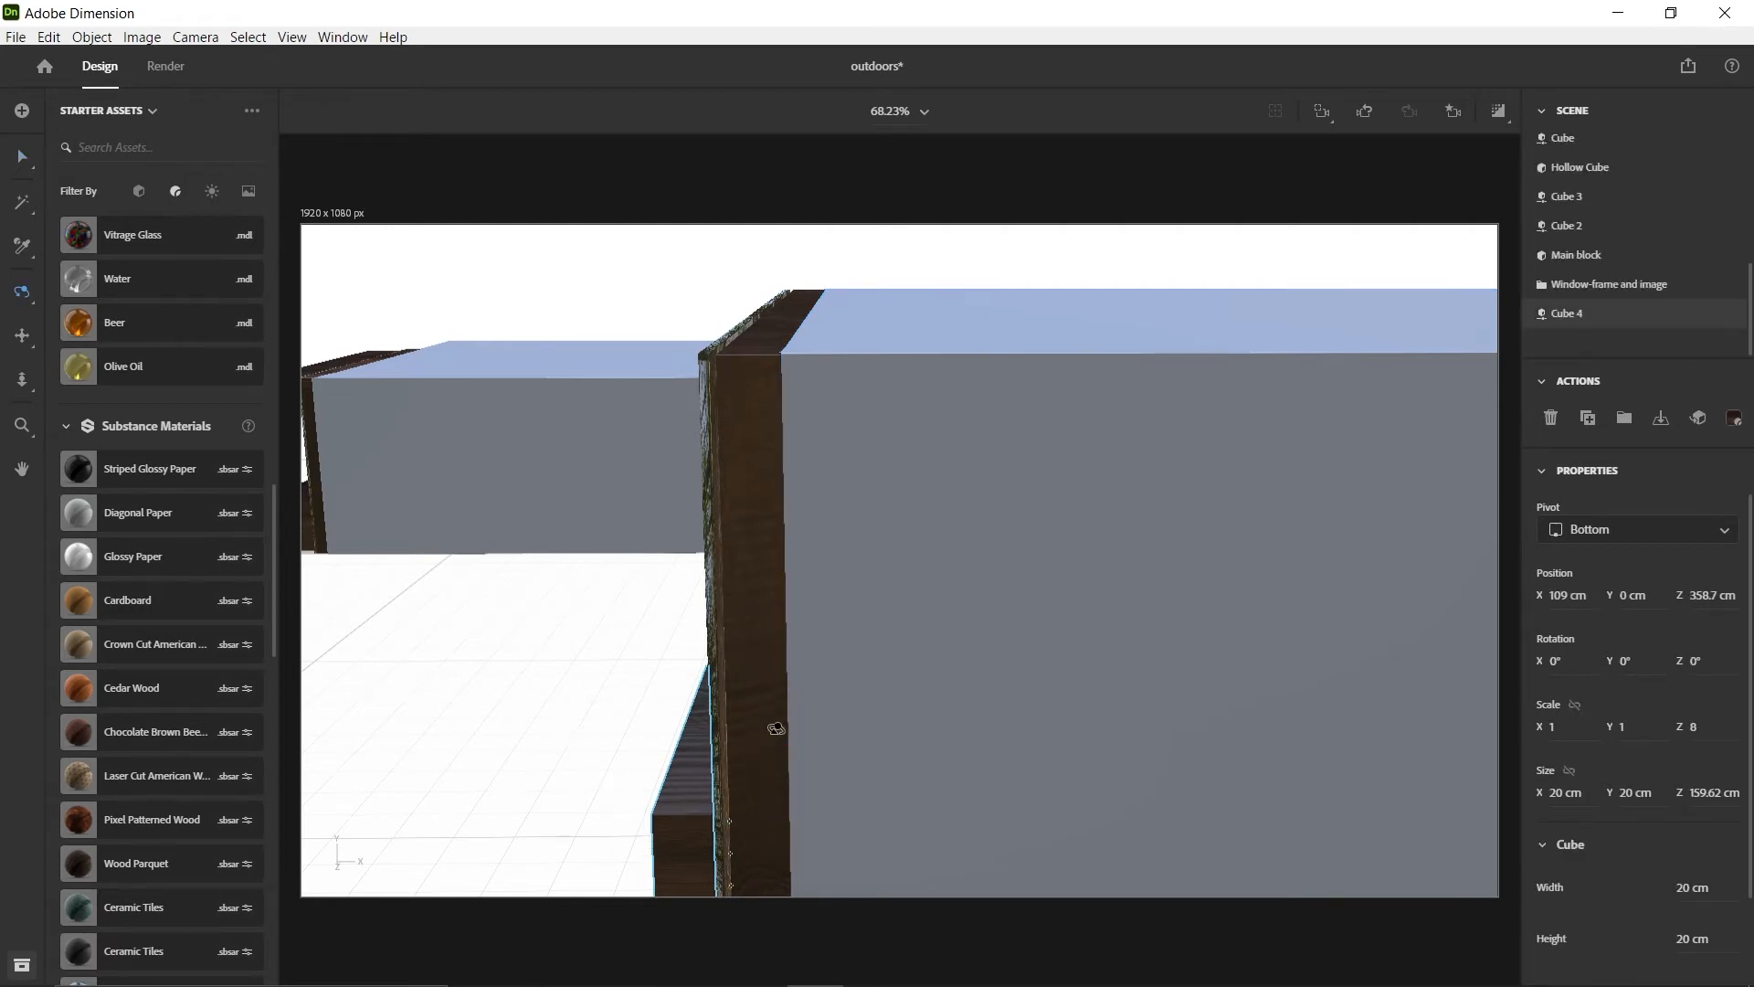
{"action": "left_click_drag", "start_coordinate": [603, 720], "coordinate": [853, 745]}
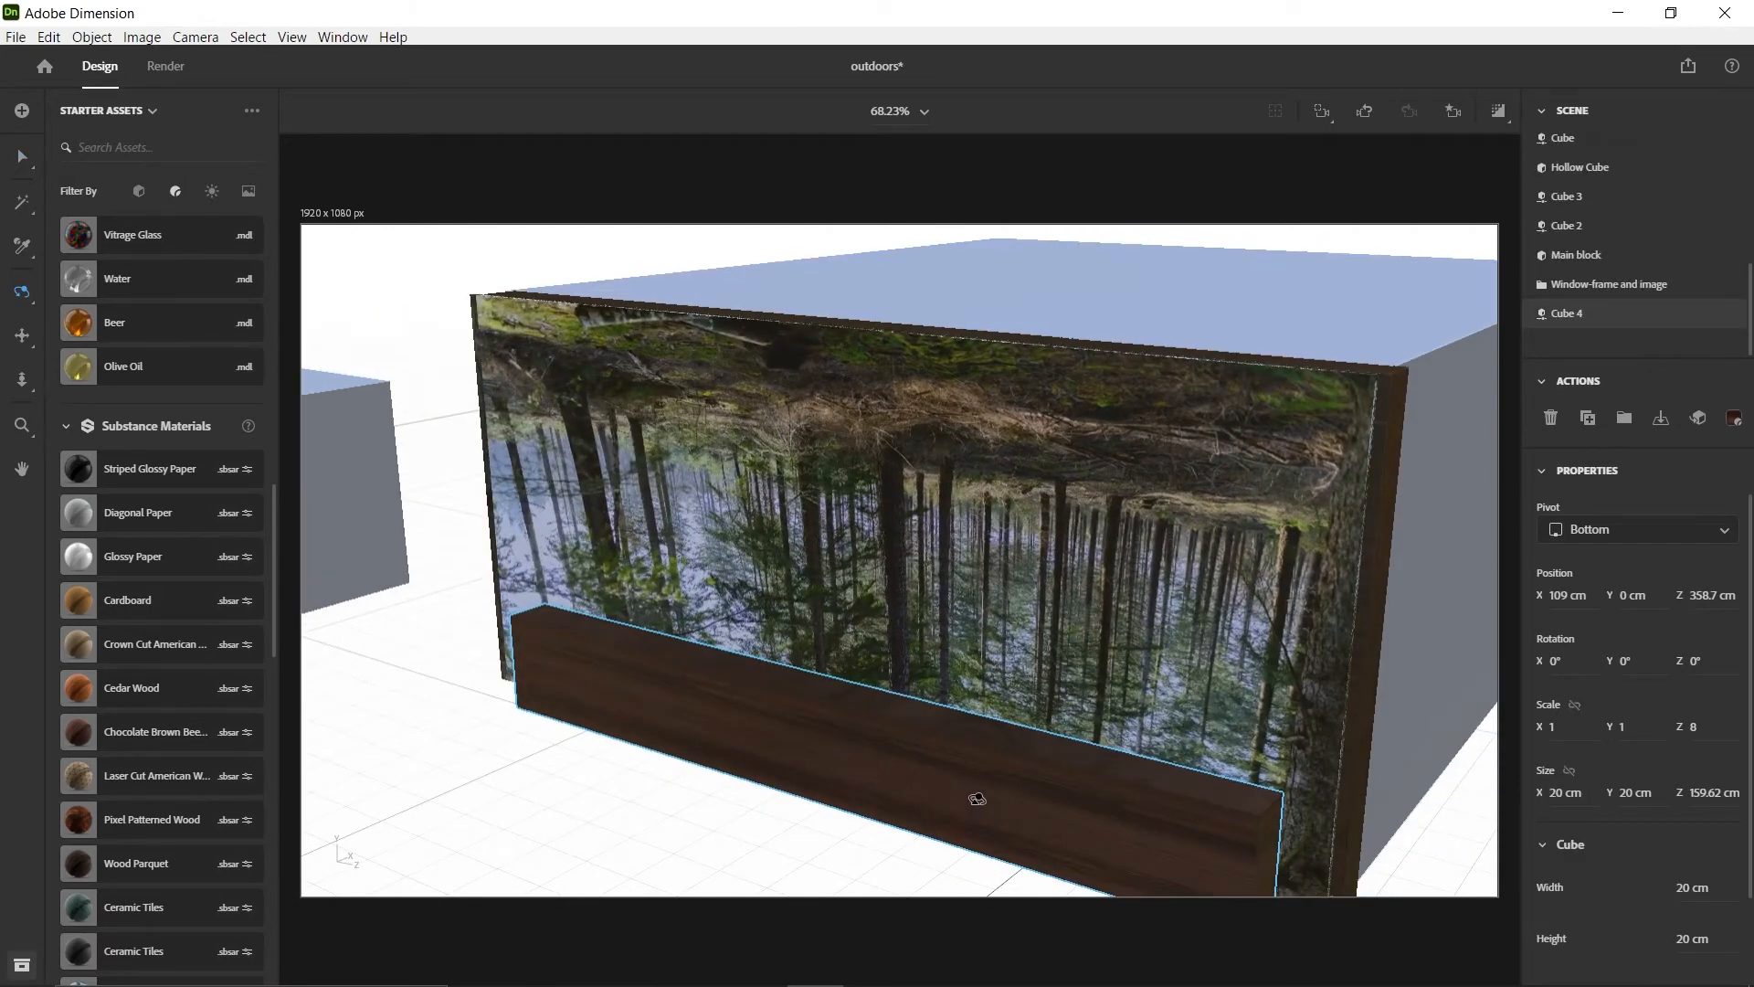
{"action": "key", "text": "v"}
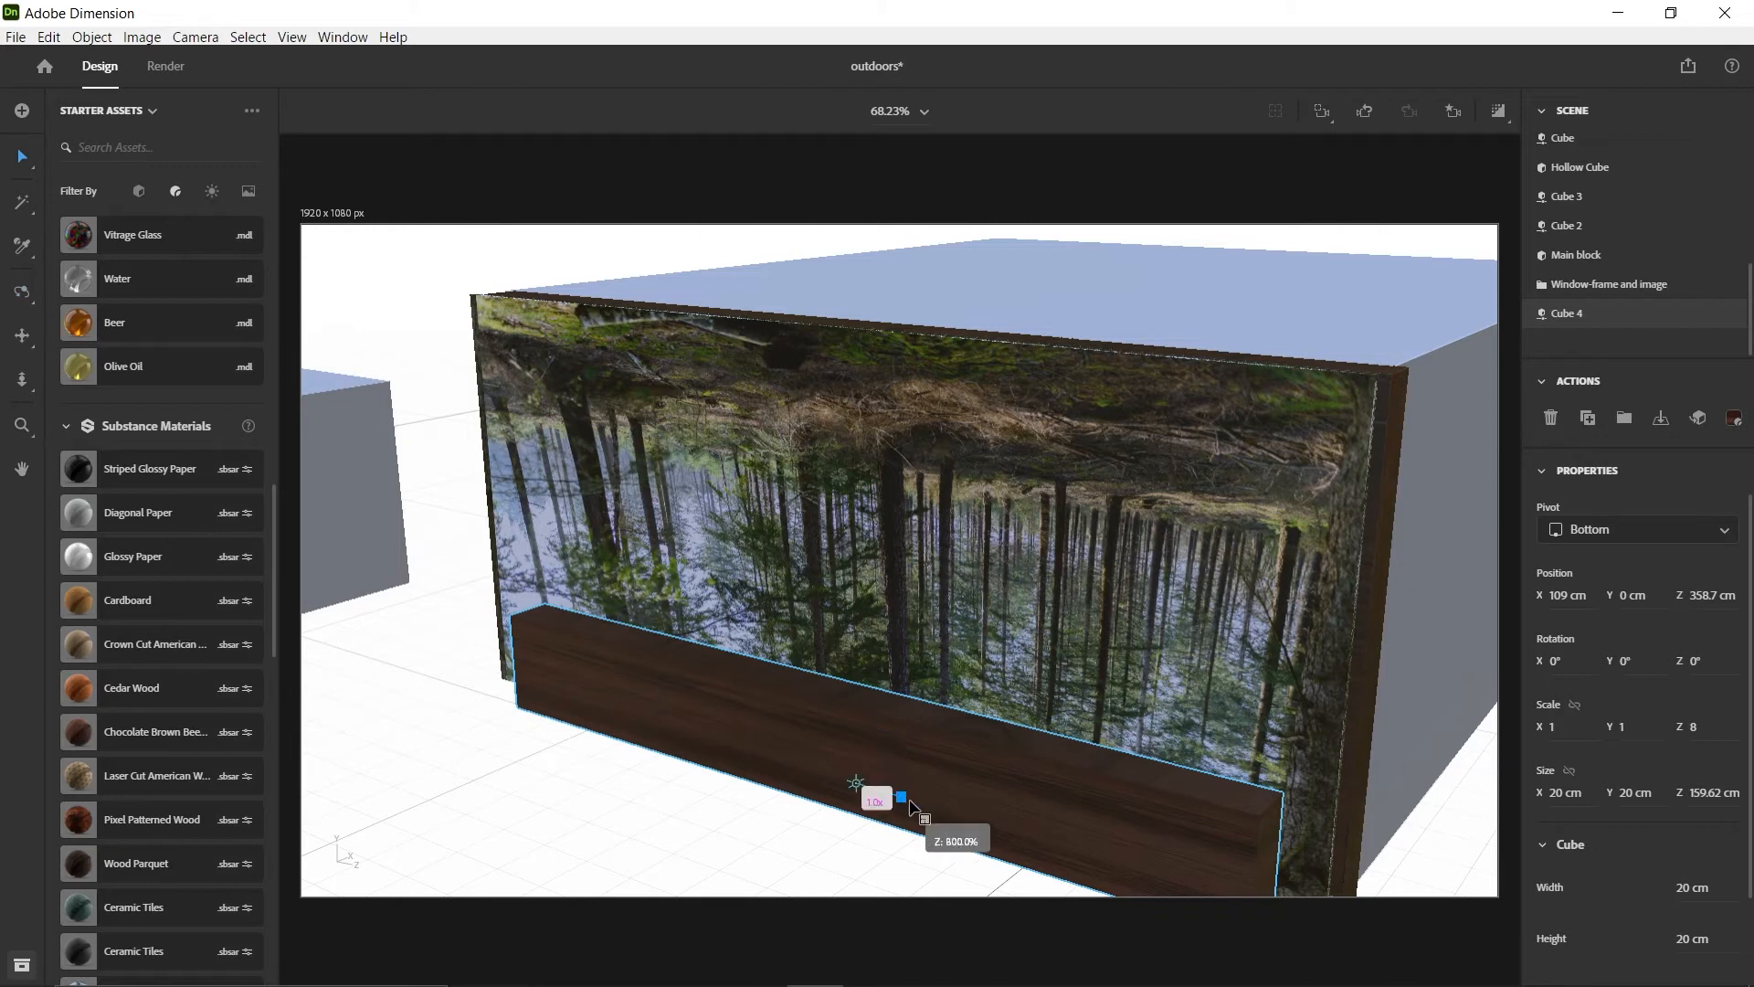
{"action": "left_click_drag", "start_coordinate": [910, 801], "coordinate": [912, 747]}
{"action": "right_click_drag", "start_coordinate": [1442, 428], "coordinate": [775, 372]}
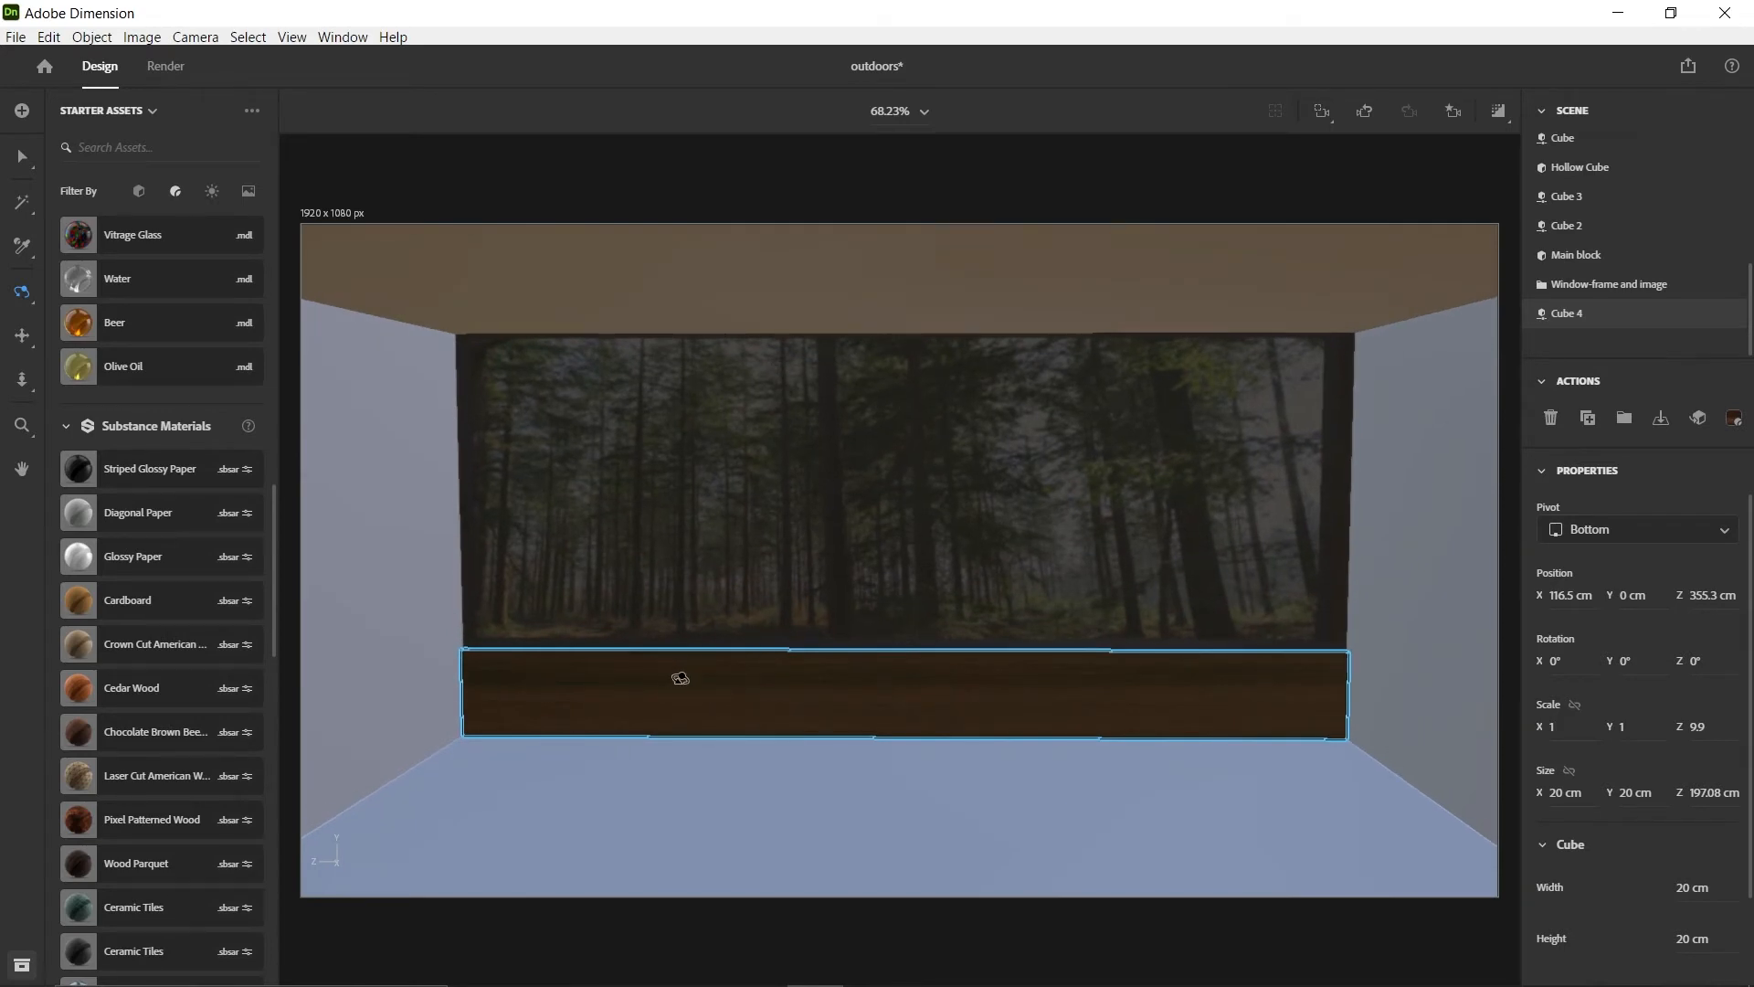
Increase the wooden block's height to about 21.7 cm and move it to about X 119.6 cm
{"action": "right_click_drag", "start_coordinate": [679, 678], "coordinate": [679, 678]}
{"action": "left_click_drag", "start_coordinate": [900, 764], "coordinate": [907, 672]}
{"action": "scroll", "coordinate": [904, 676], "scroll_direction": "down", "scroll_amount": 3}
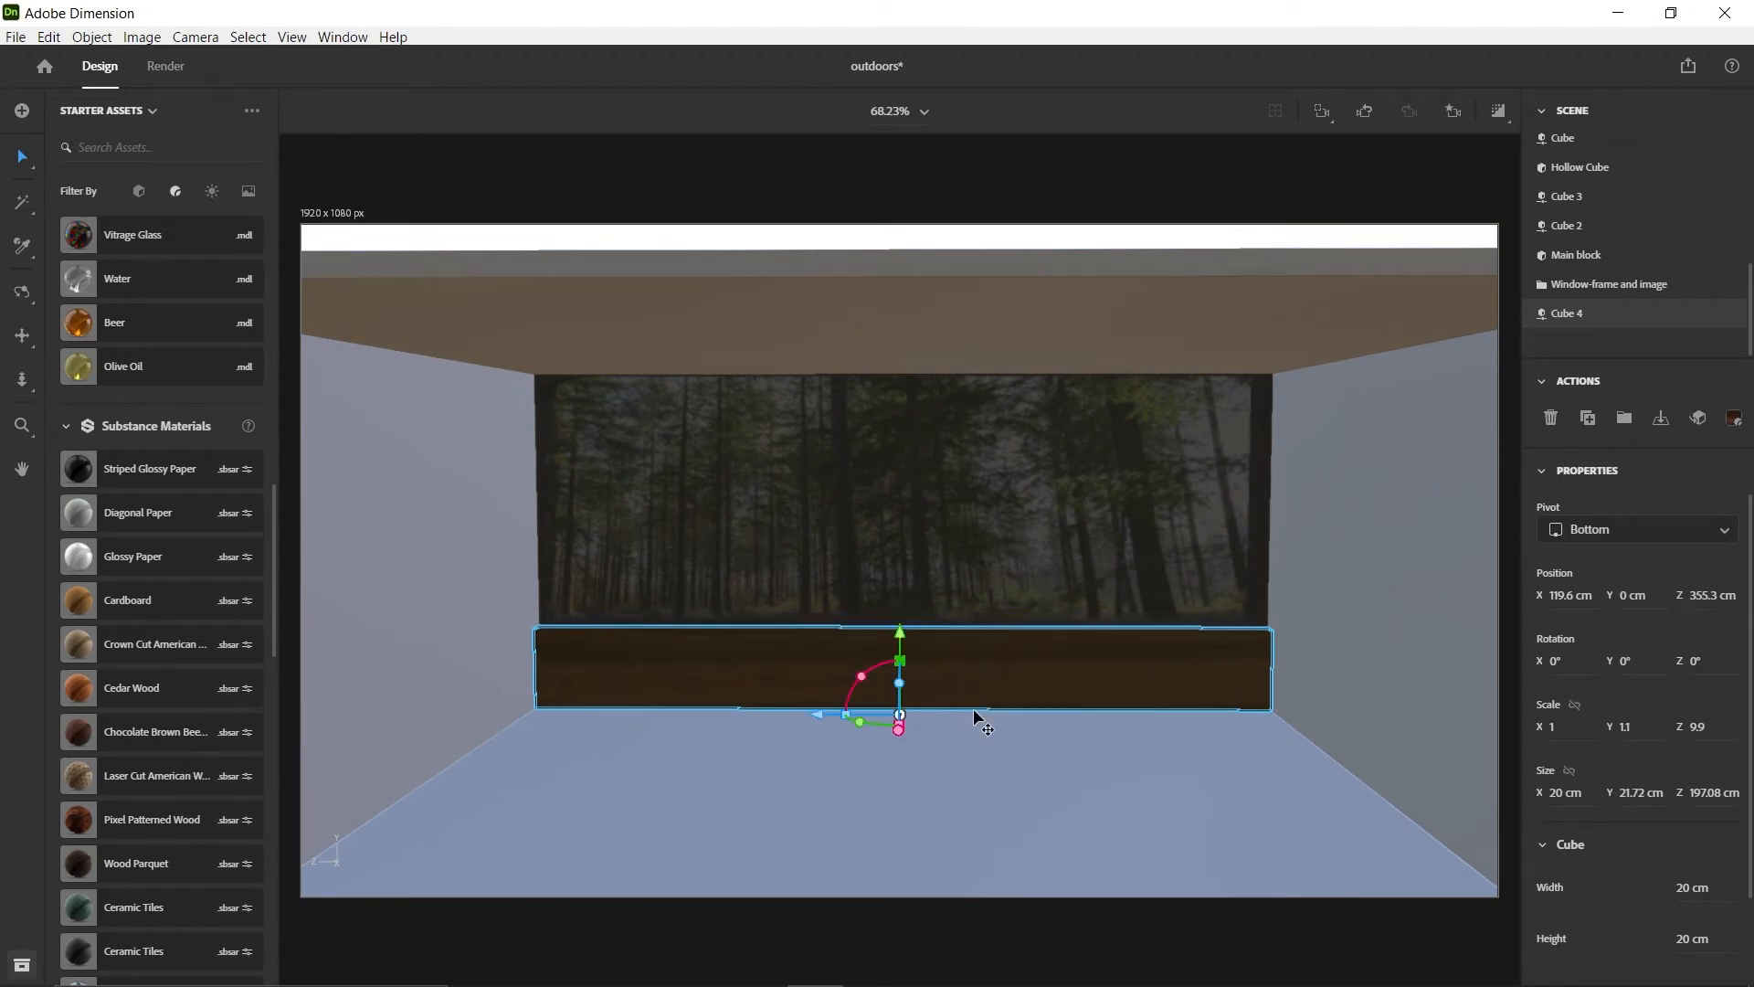
Duplicate the wooden block below the forest image and place one of the two inside the room at about X 215.9 cm
{"action": "scroll", "coordinate": [973, 709], "scroll_direction": "down", "scroll_amount": 5}
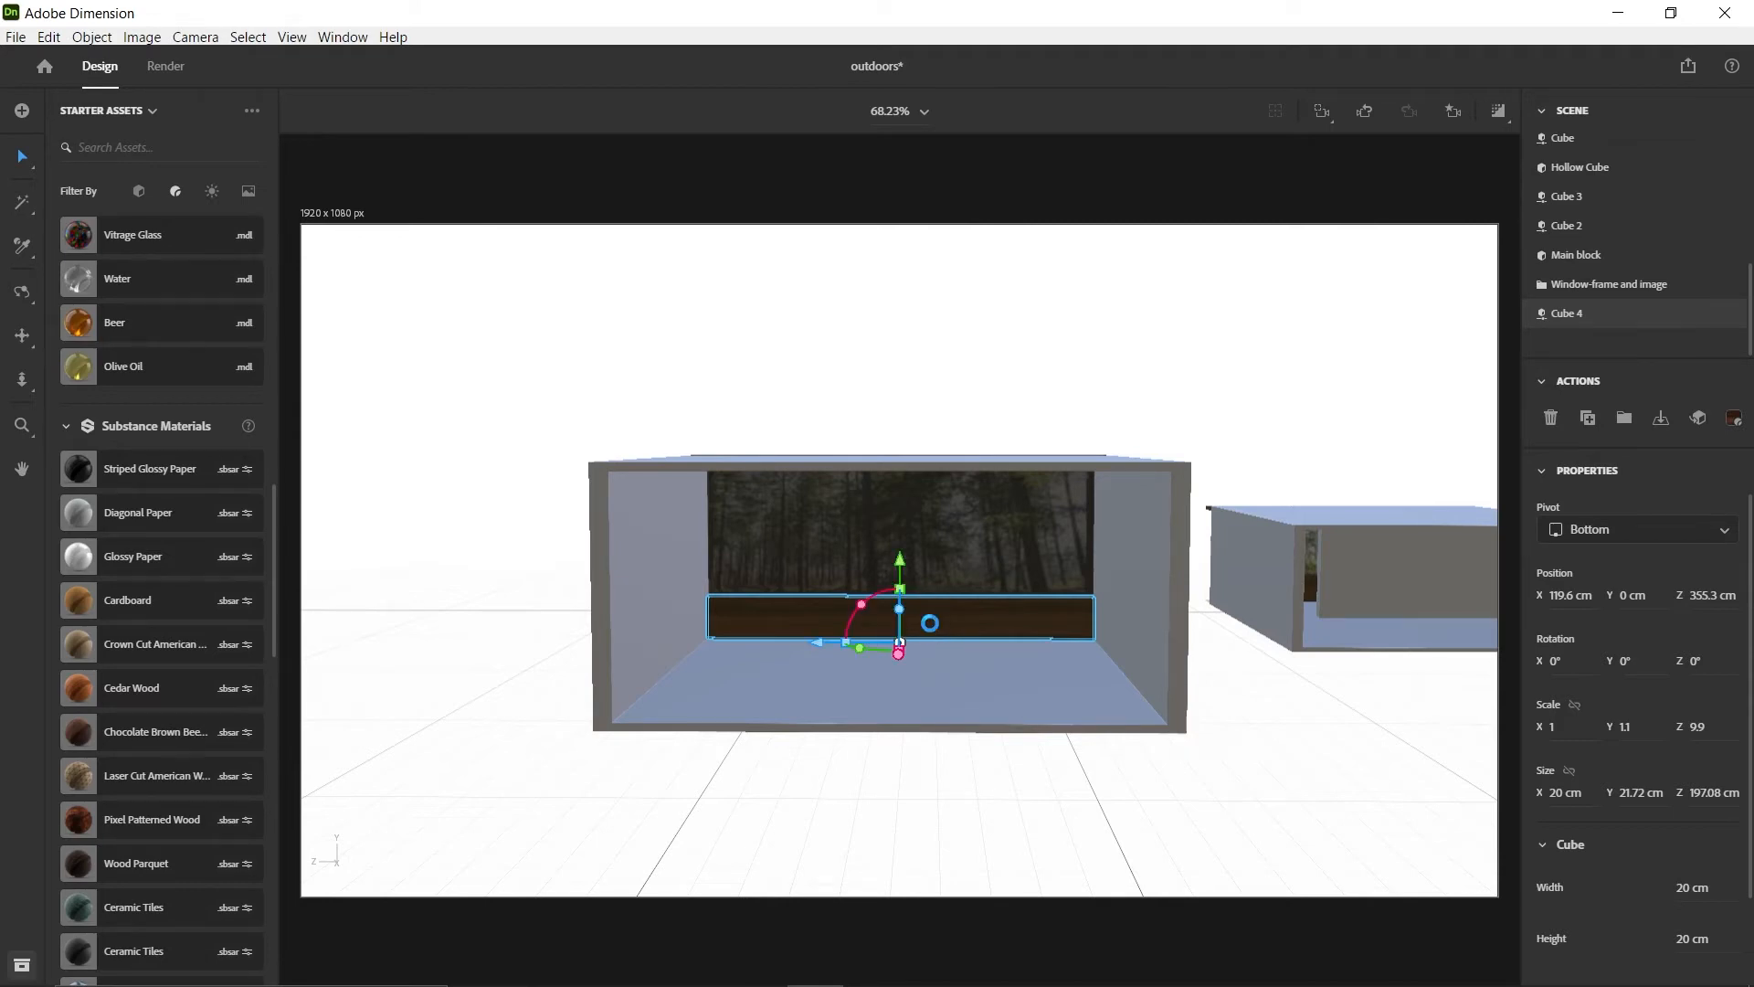
{"action": "mouse_move", "coordinate": [895, 705]}
{"action": "left_mouse_down", "text": "alt"}
{"action": "mouse_move", "coordinate": [908, 716]}
{"action": "mouse_move", "coordinate": [901, 698]}
{"action": "left_mouse_up", "text": "alt"}
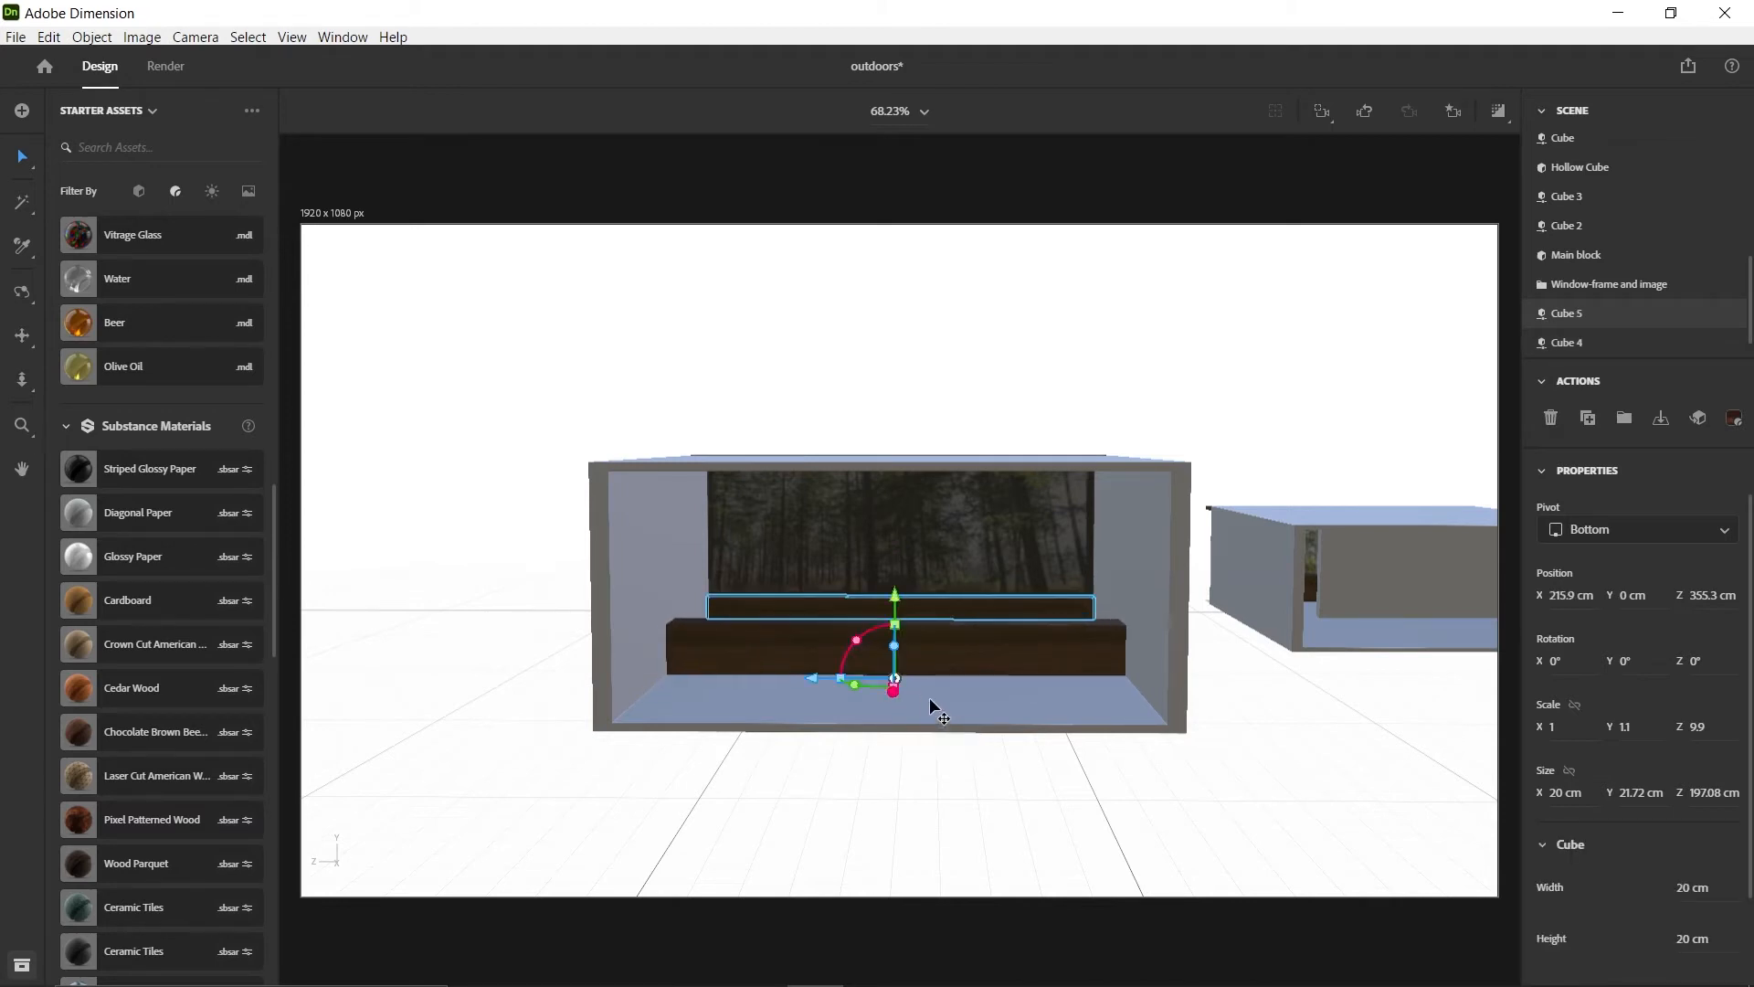
{"action": "key", "text": "ctrl+z"}
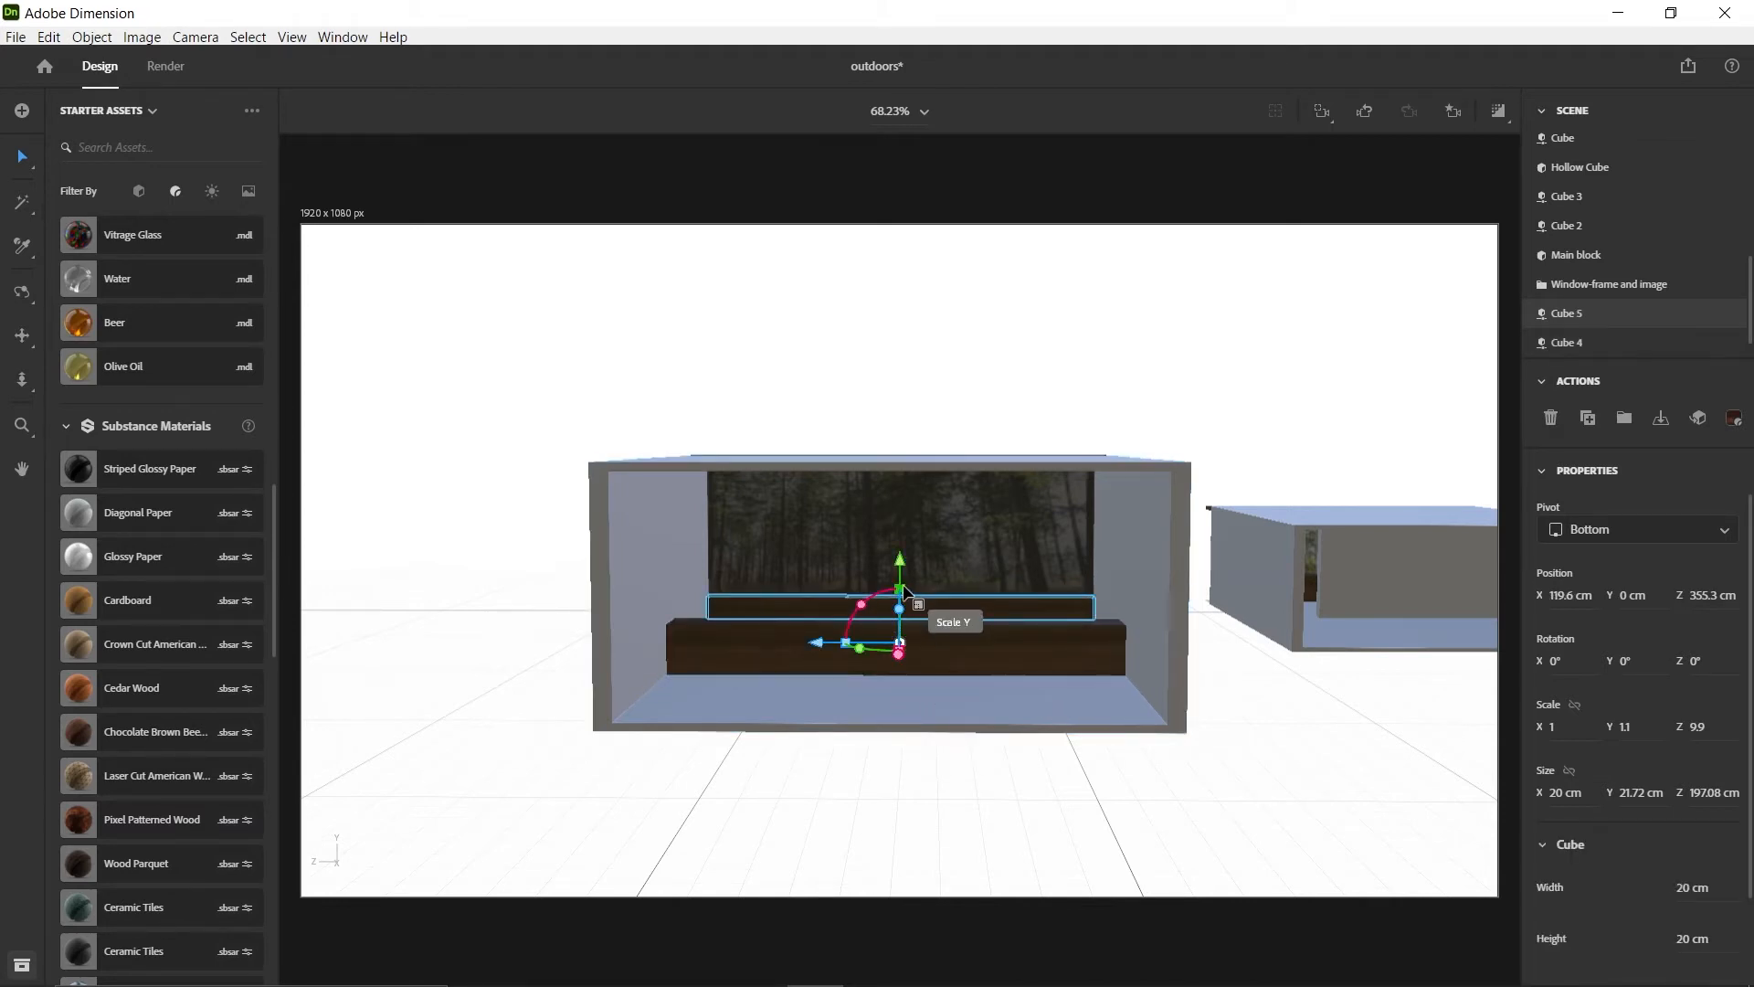
{"action": "left_click_drag", "start_coordinate": [903, 590], "coordinate": [903, 559]}
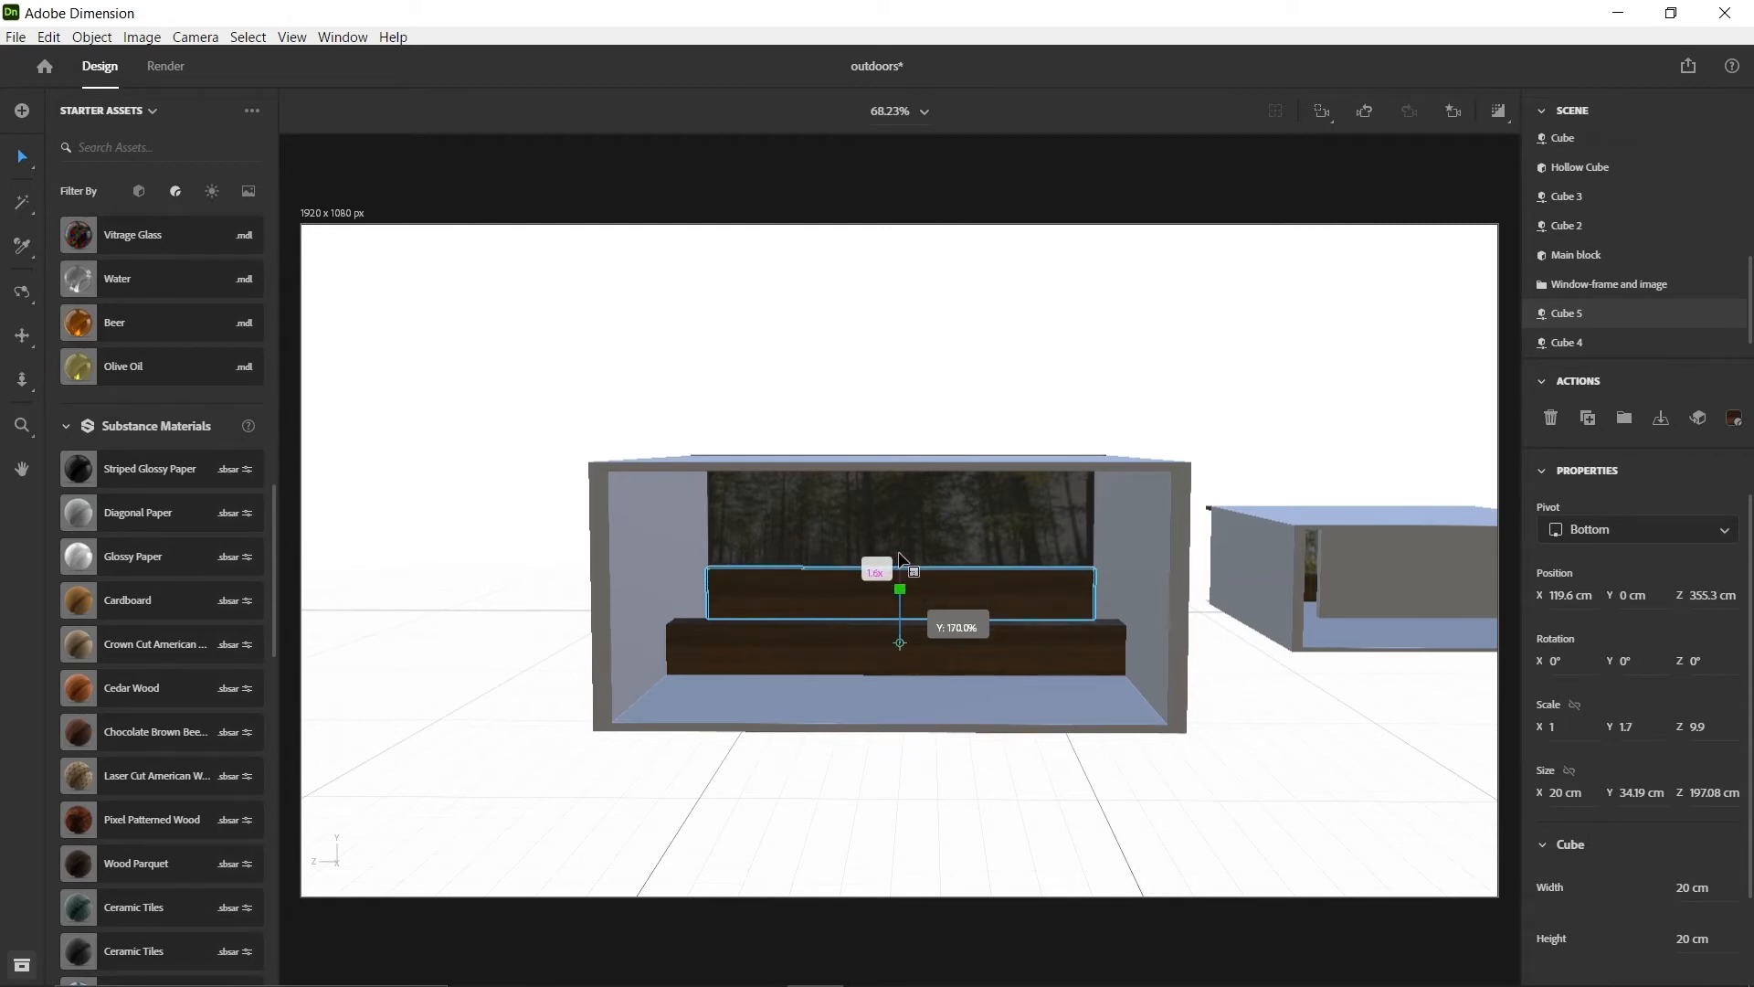
{"action": "key", "text": "ctrl+z"}
Resize the front wooden block into a wall about 82 cm high and 110 cm long, positioned at about Z 325.6 cm
{"action": "left_click", "coordinate": [1027, 671]}
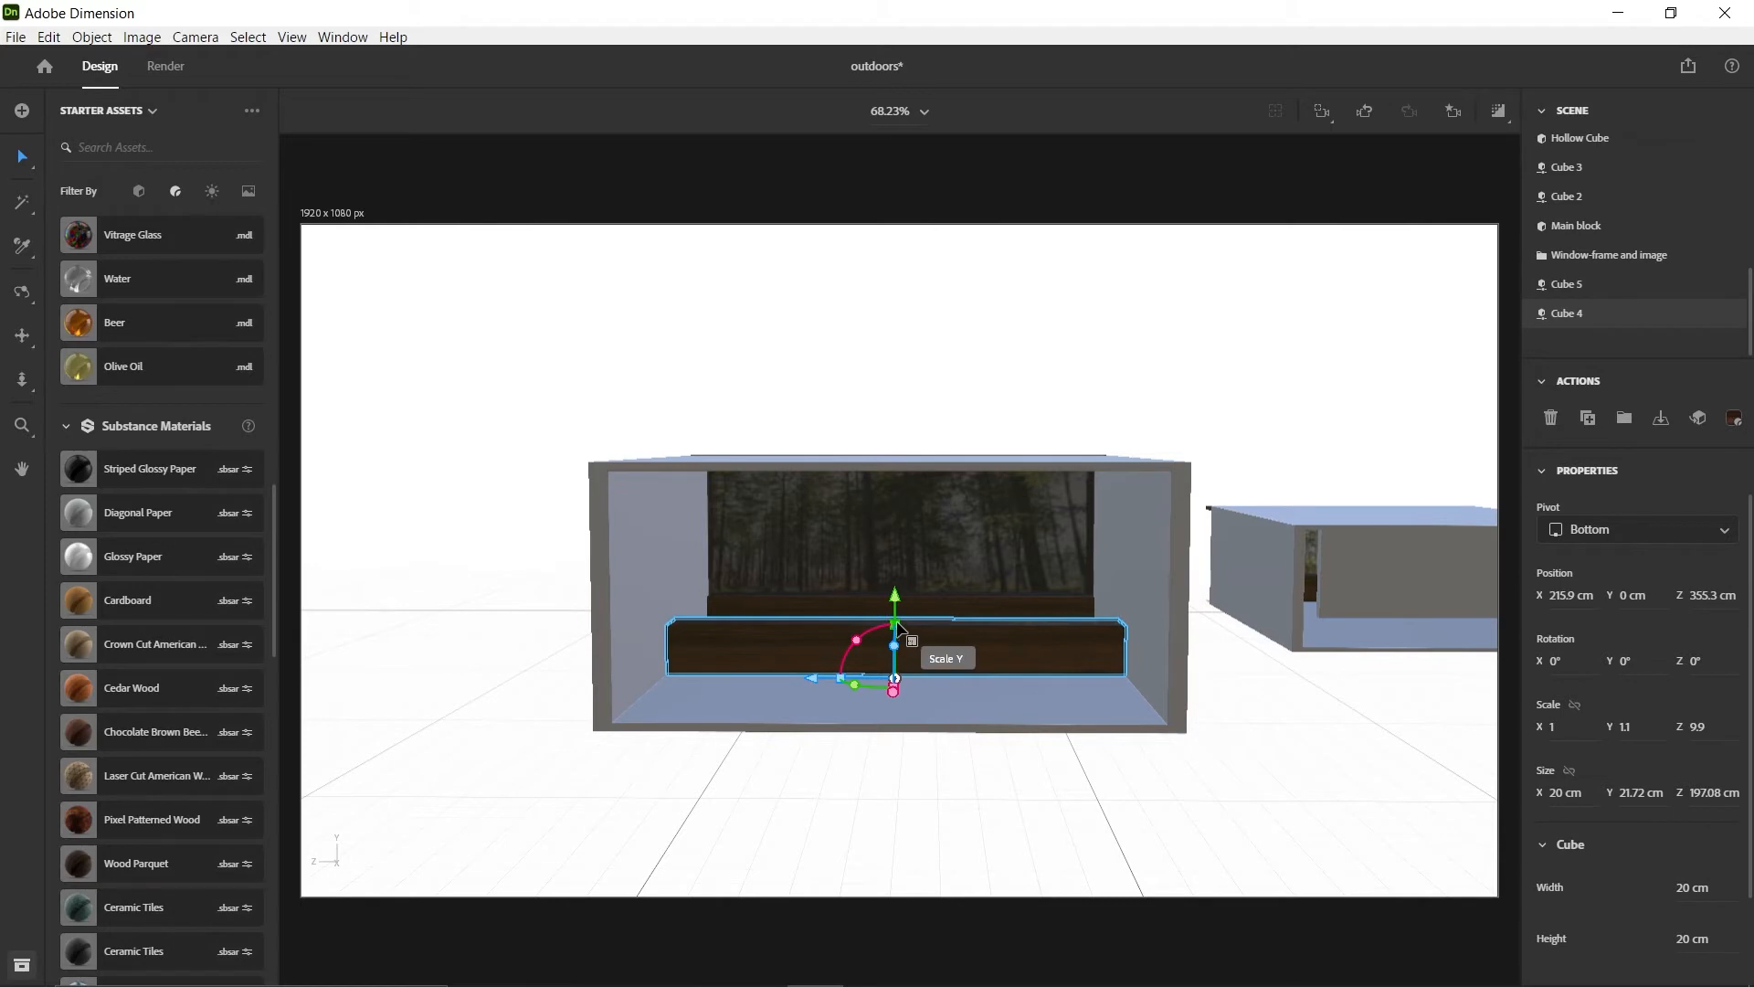
{"action": "left_click_drag", "start_coordinate": [900, 628], "coordinate": [908, 480]}
{"action": "left_click_drag", "start_coordinate": [822, 687], "coordinate": [879, 701]}
{"action": "right_click_drag", "start_coordinate": [827, 667], "coordinate": [900, 646]}
Thin the wooden wall inside the room to about 8.8 cm along X
{"action": "scroll", "coordinate": [814, 639], "scroll_direction": "up", "scroll_amount": 5}
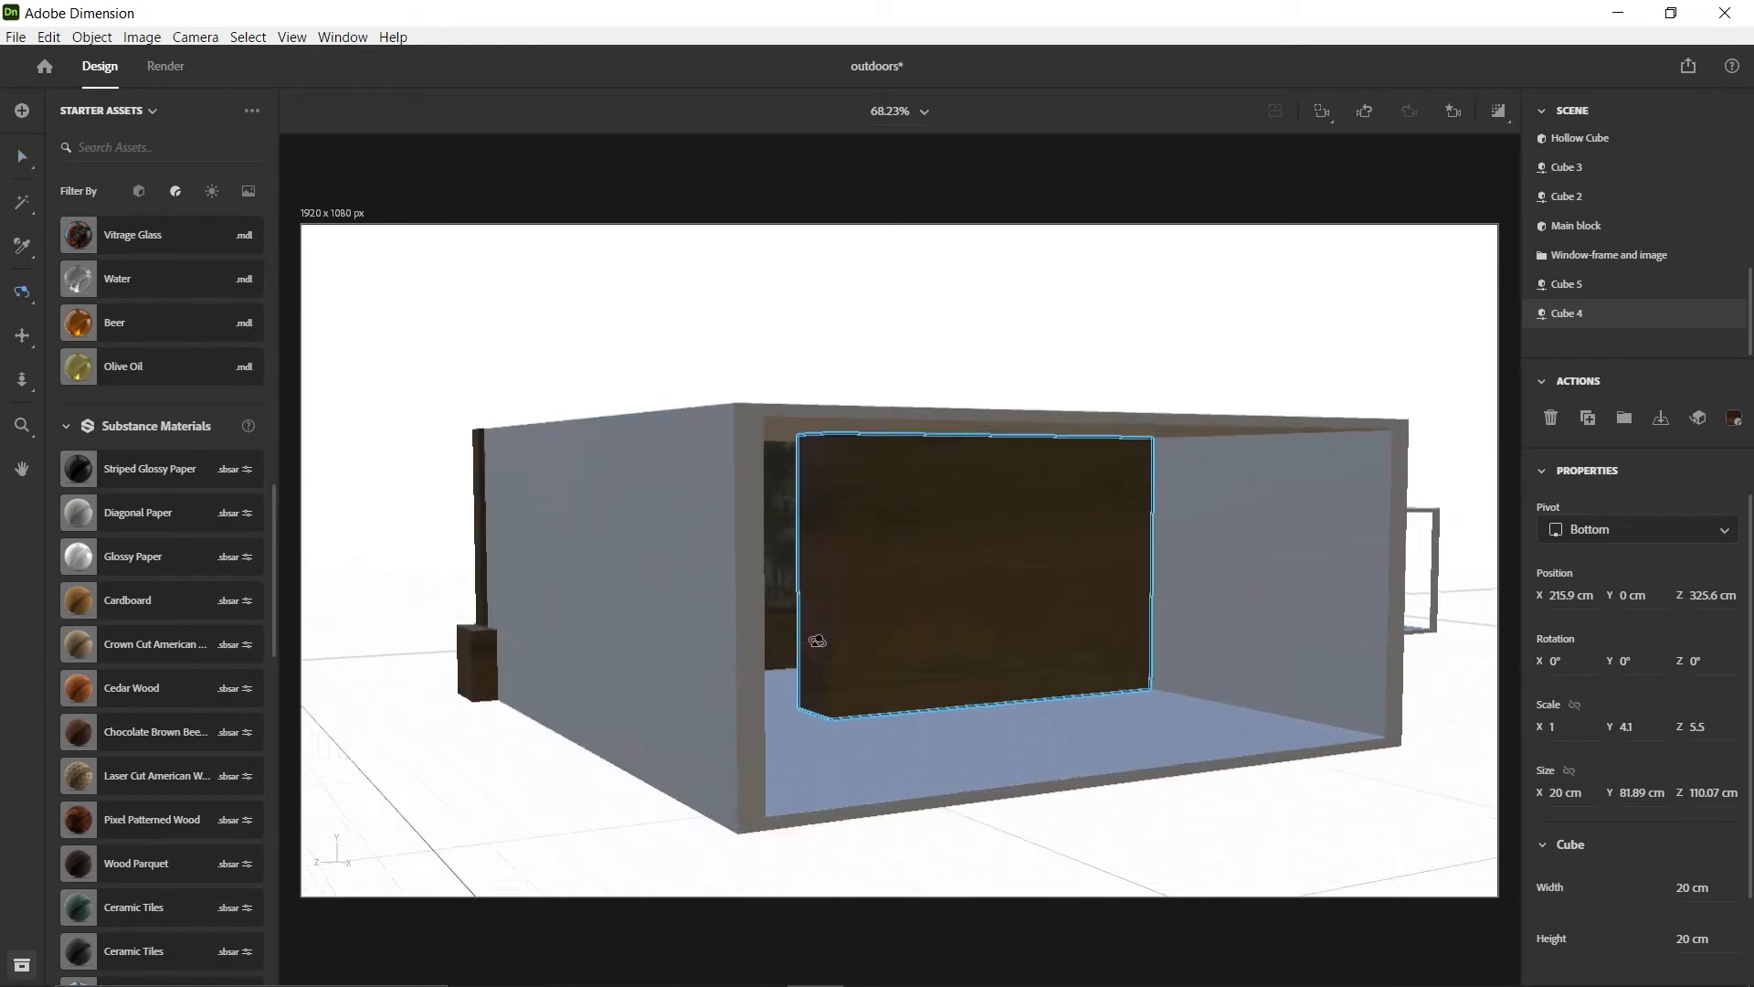
{"action": "key", "text": "v"}
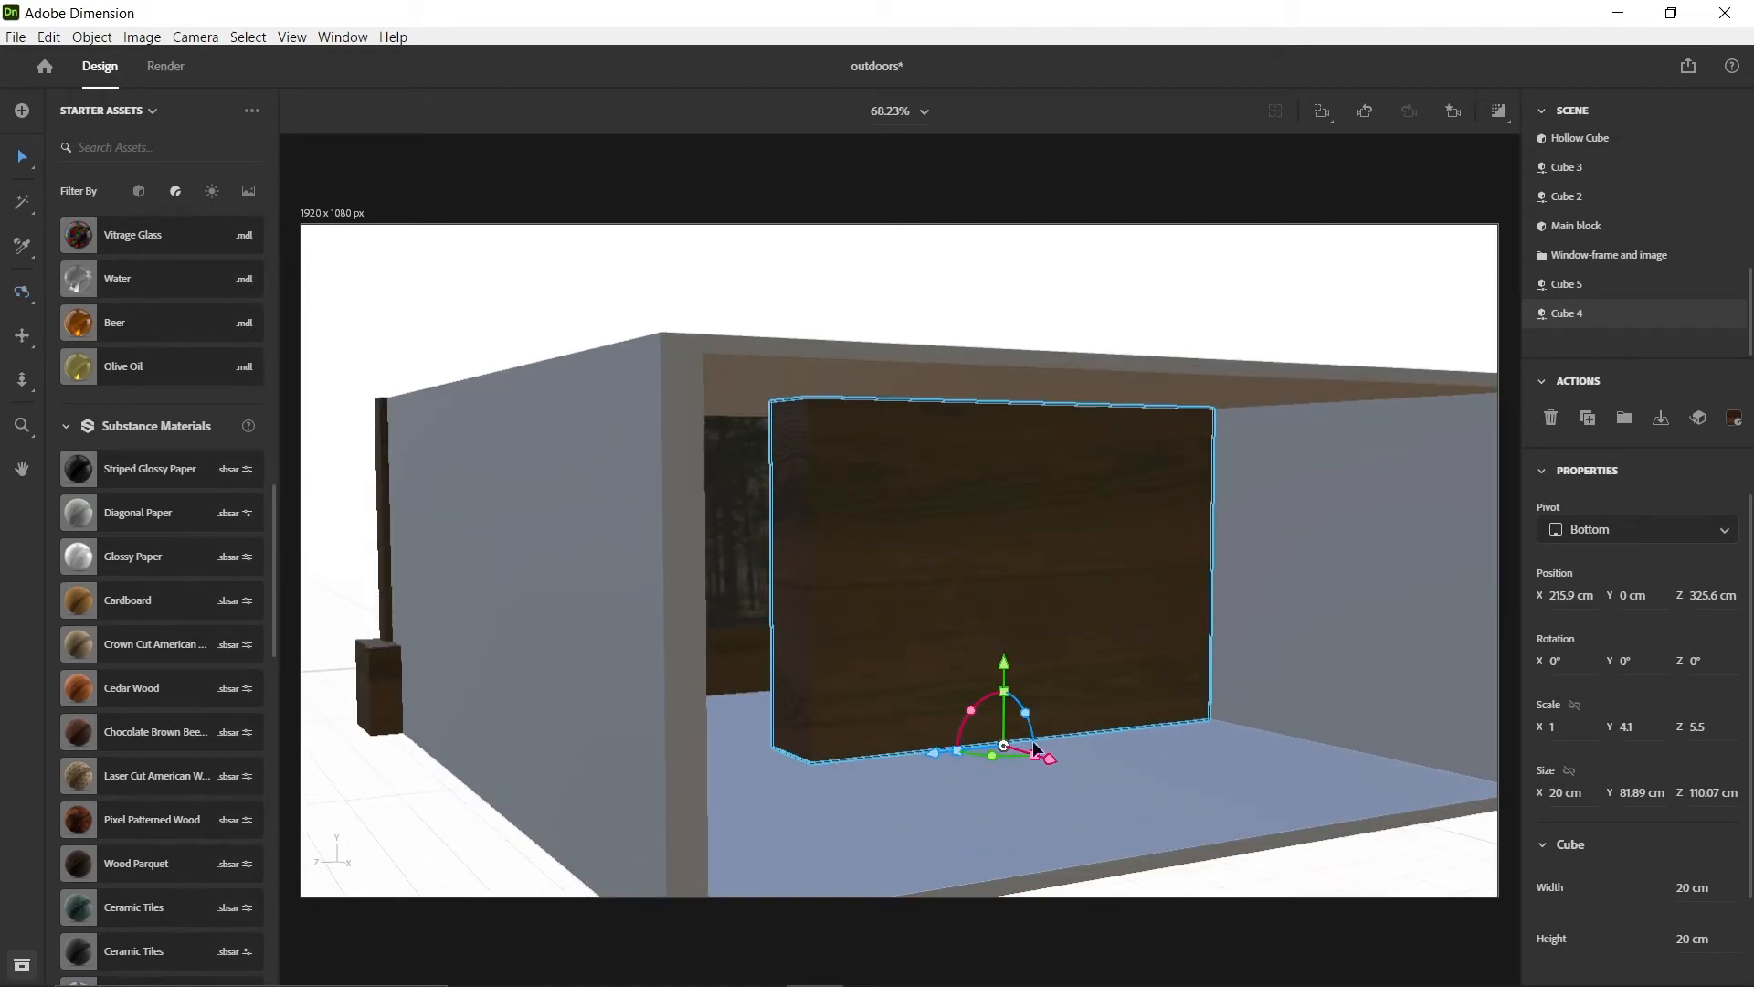
{"action": "left_click_drag", "start_coordinate": [1036, 758], "coordinate": [1016, 746]}
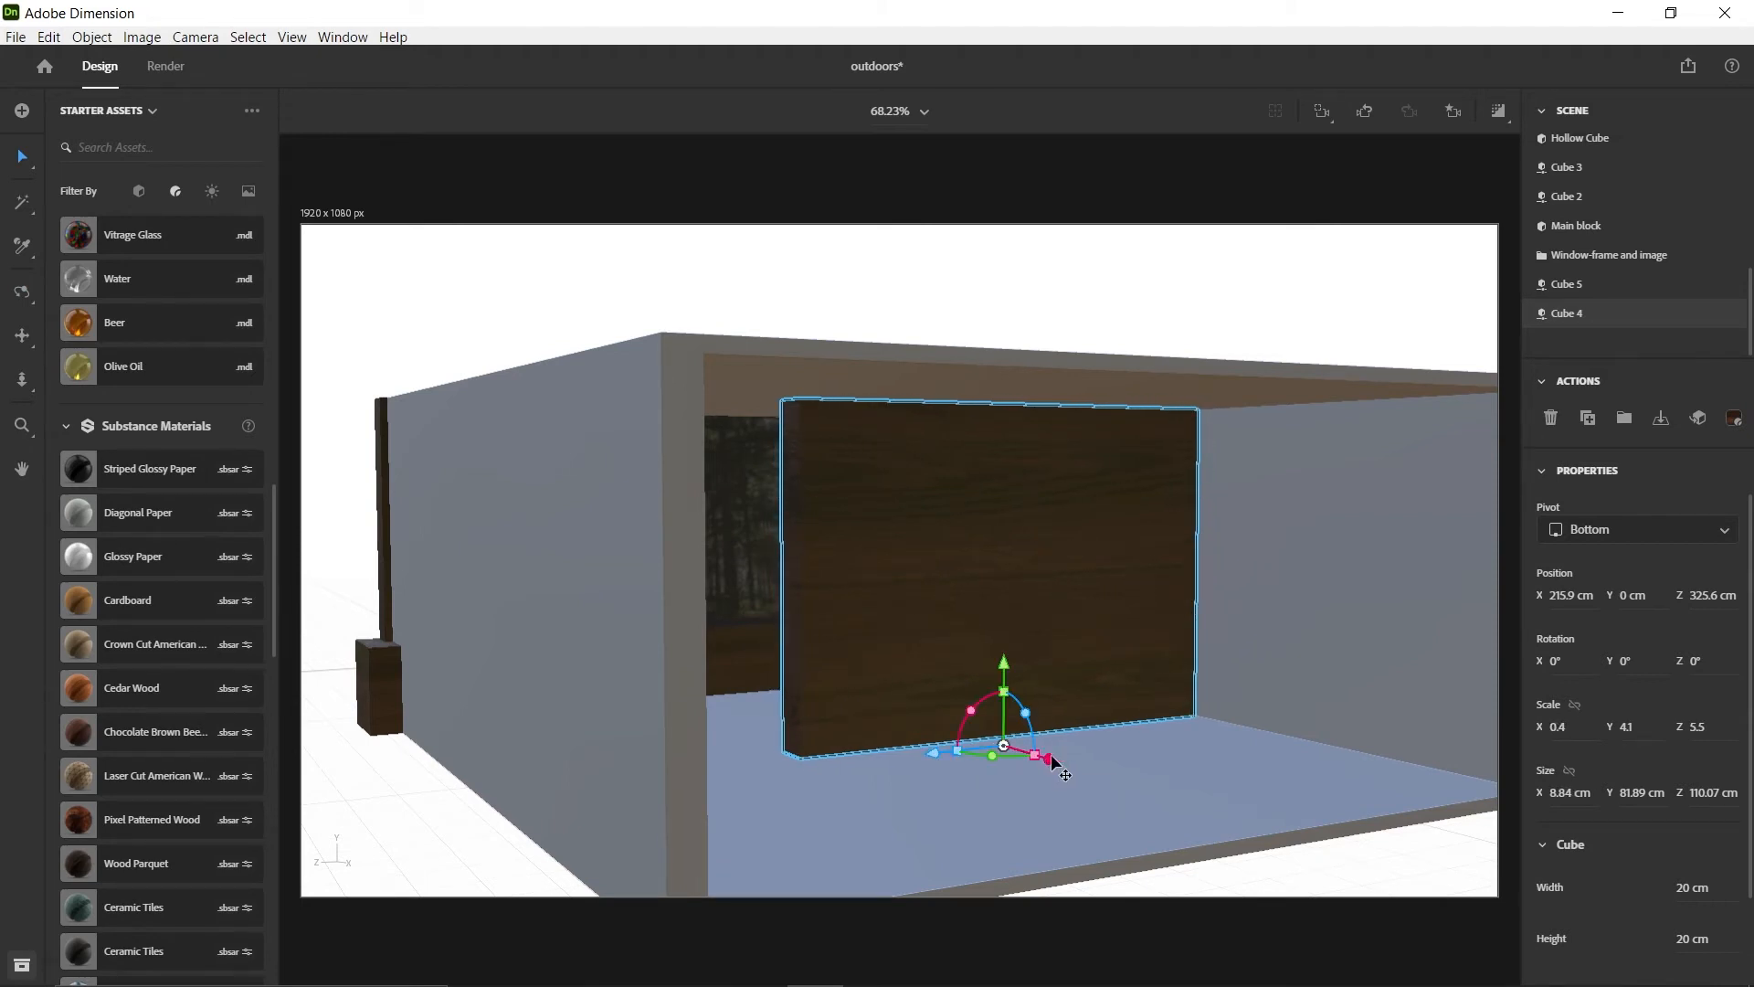
Replace the inner wall's wood with the Matte standard material
{"action": "right_click_drag", "start_coordinate": [1051, 766], "coordinate": [986, 658]}
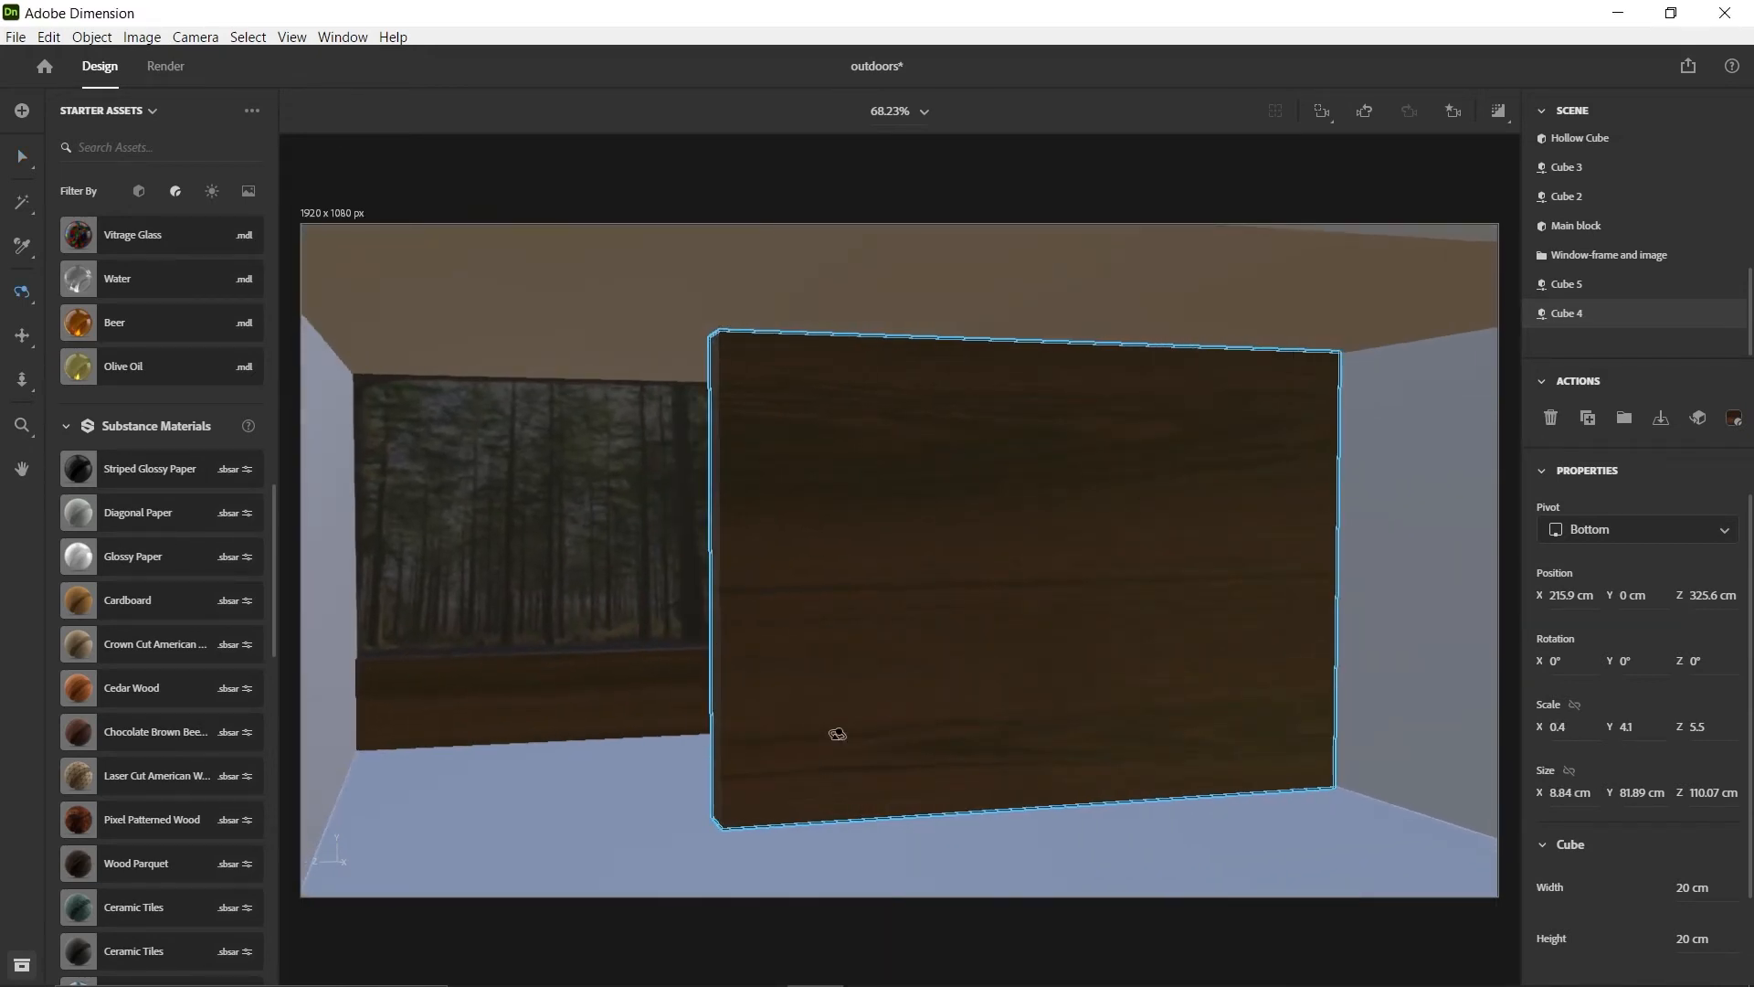
{"action": "middle_click_drag", "start_coordinate": [809, 749], "coordinate": [838, 714]}
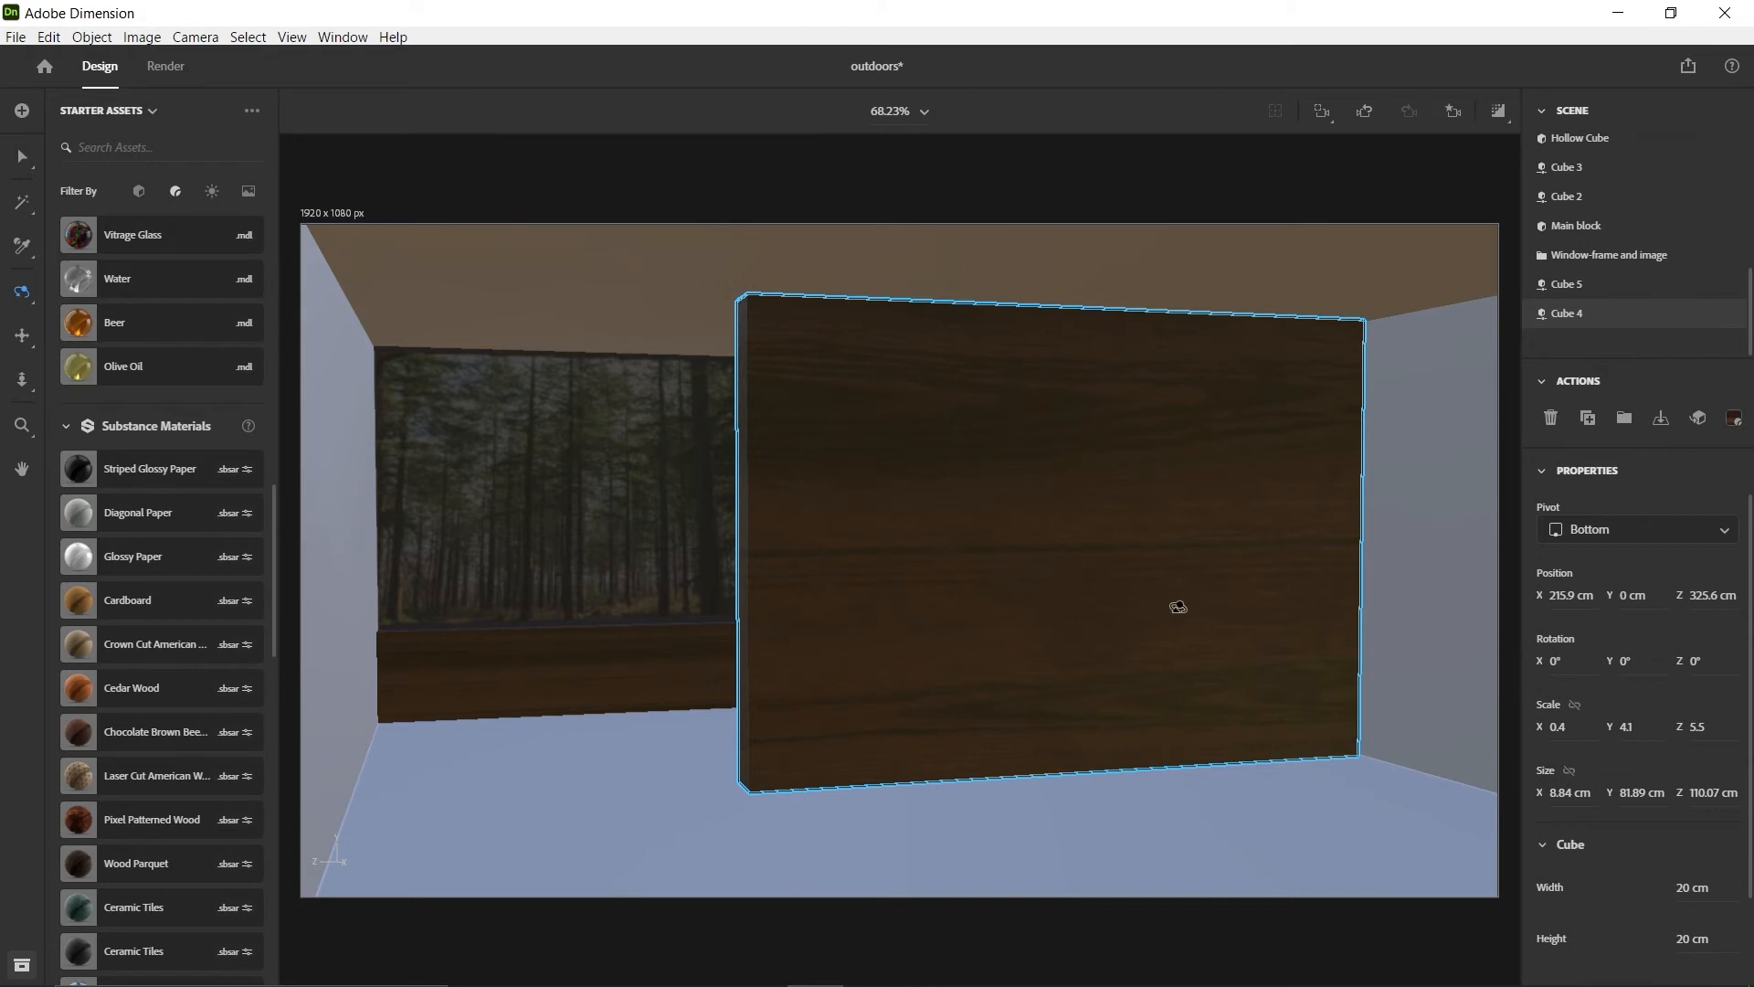
{"action": "key", "text": "v"}
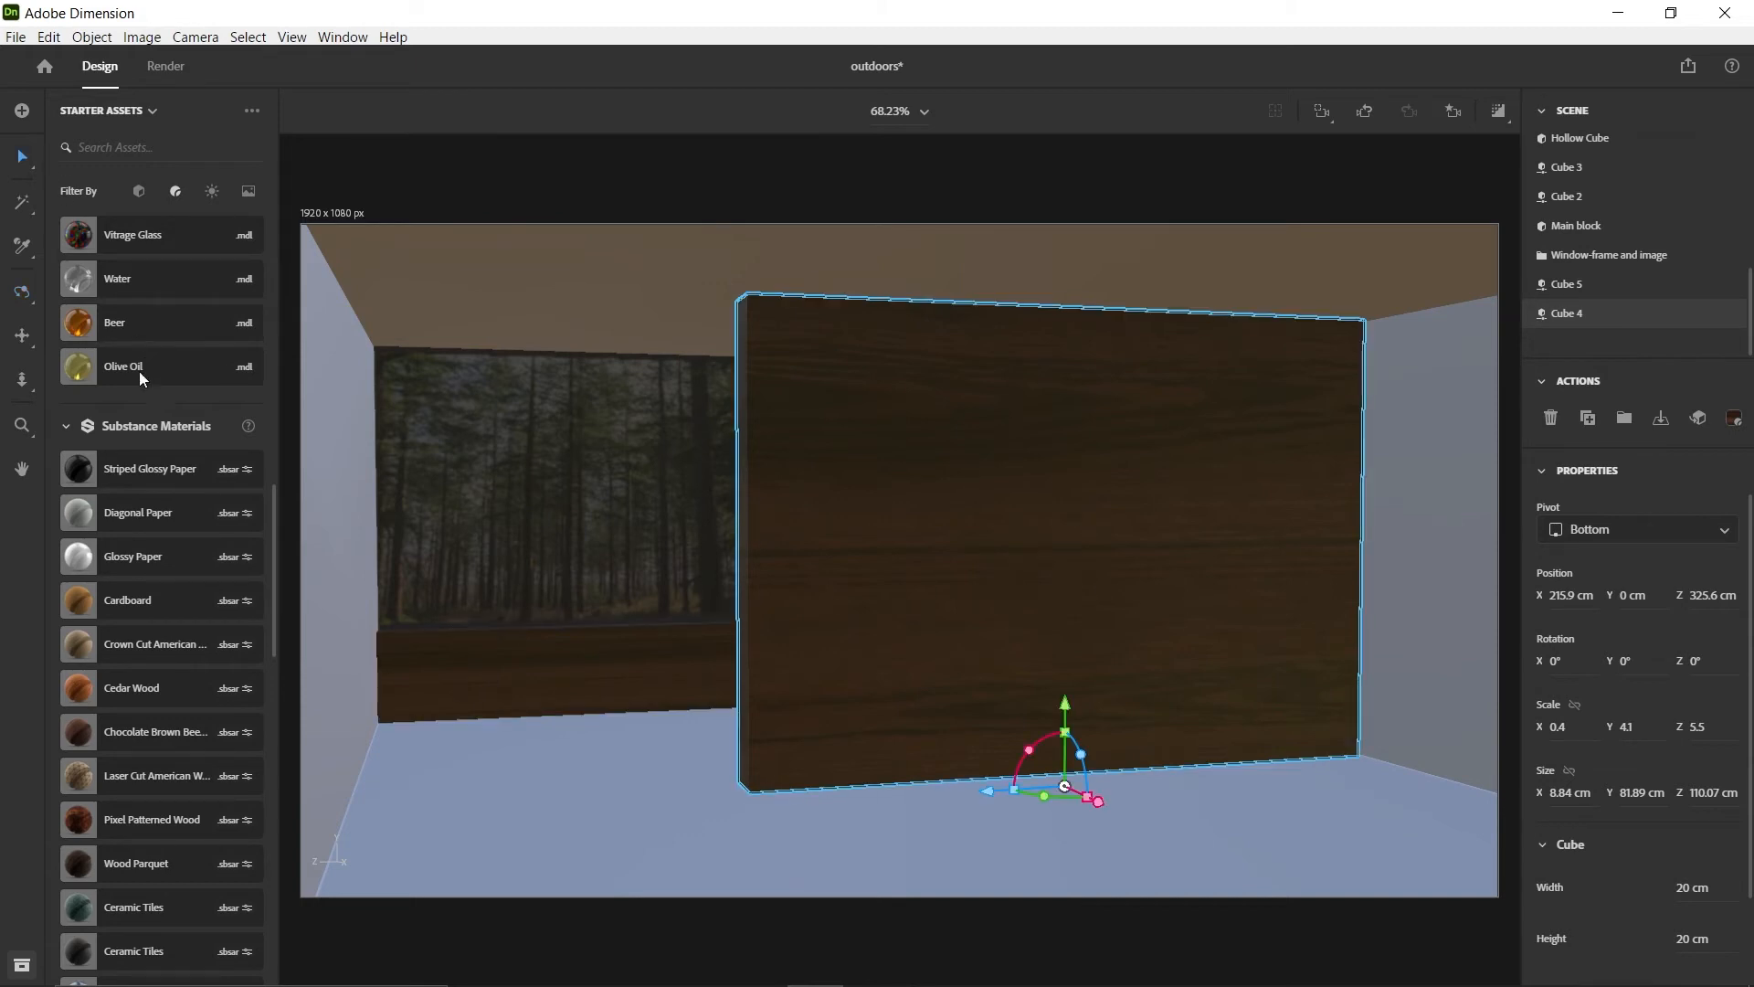
{"action": "scroll", "coordinate": [145, 525], "scroll_direction": "up", "scroll_amount": 10}
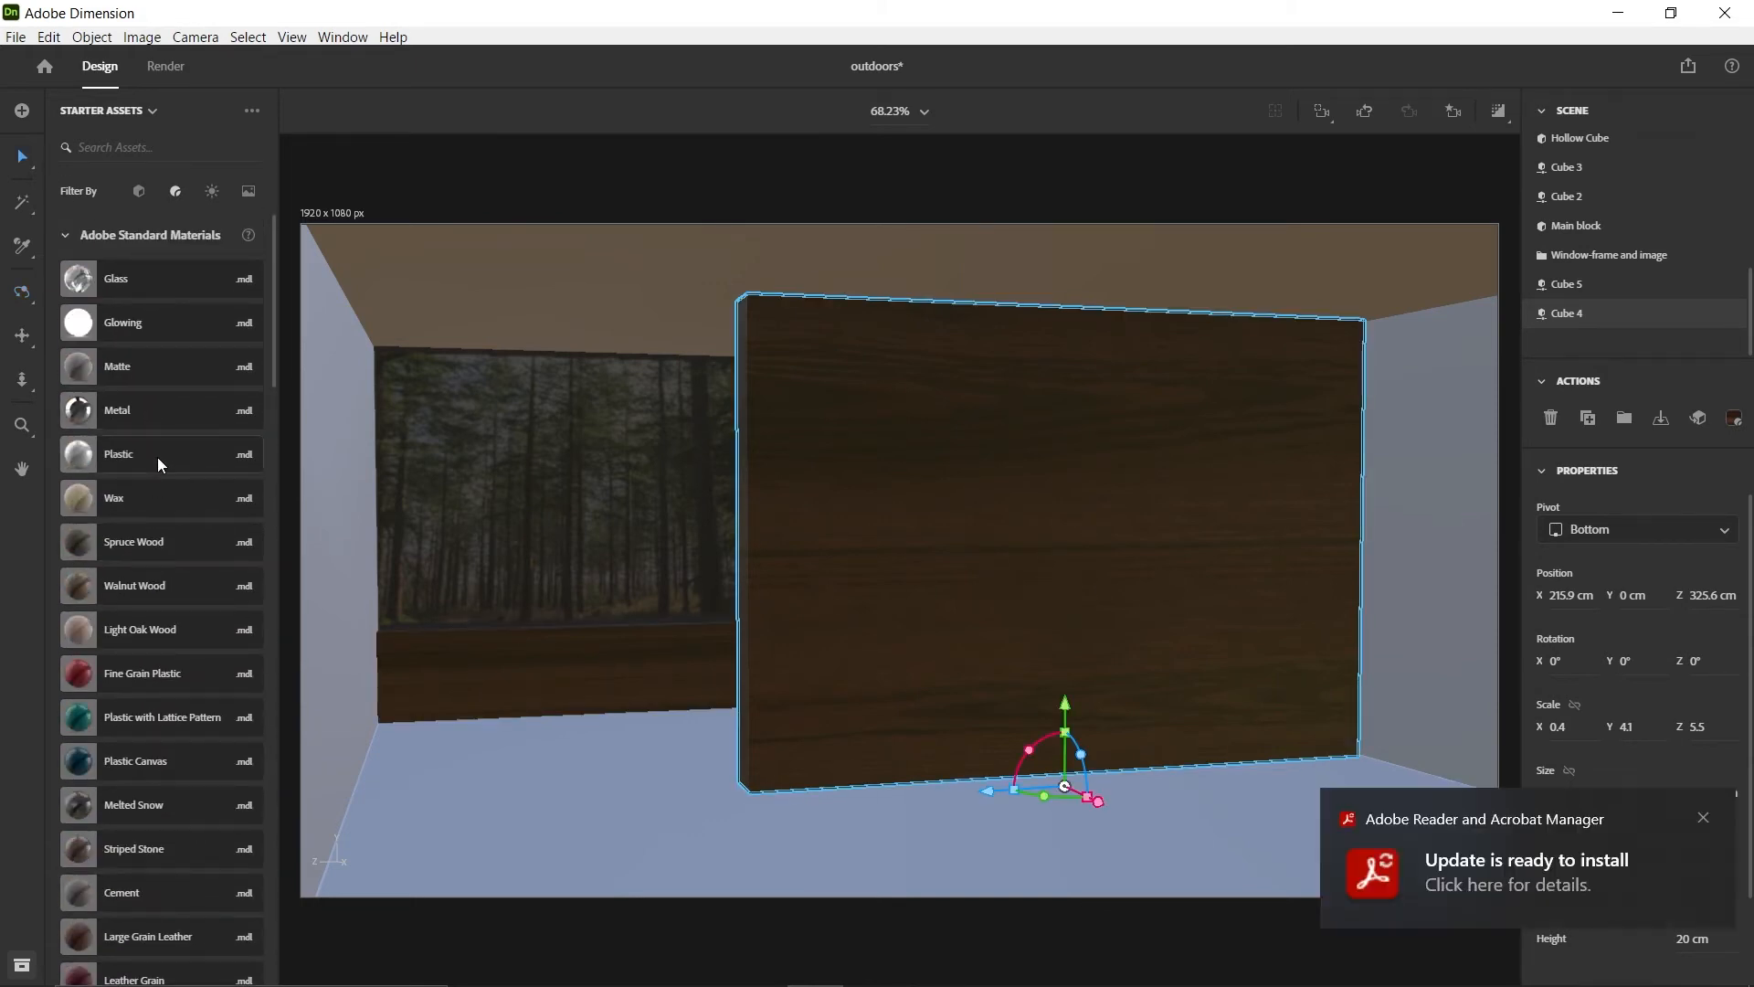
{"action": "scroll", "coordinate": [143, 612], "scroll_direction": "down", "scroll_amount": 7}
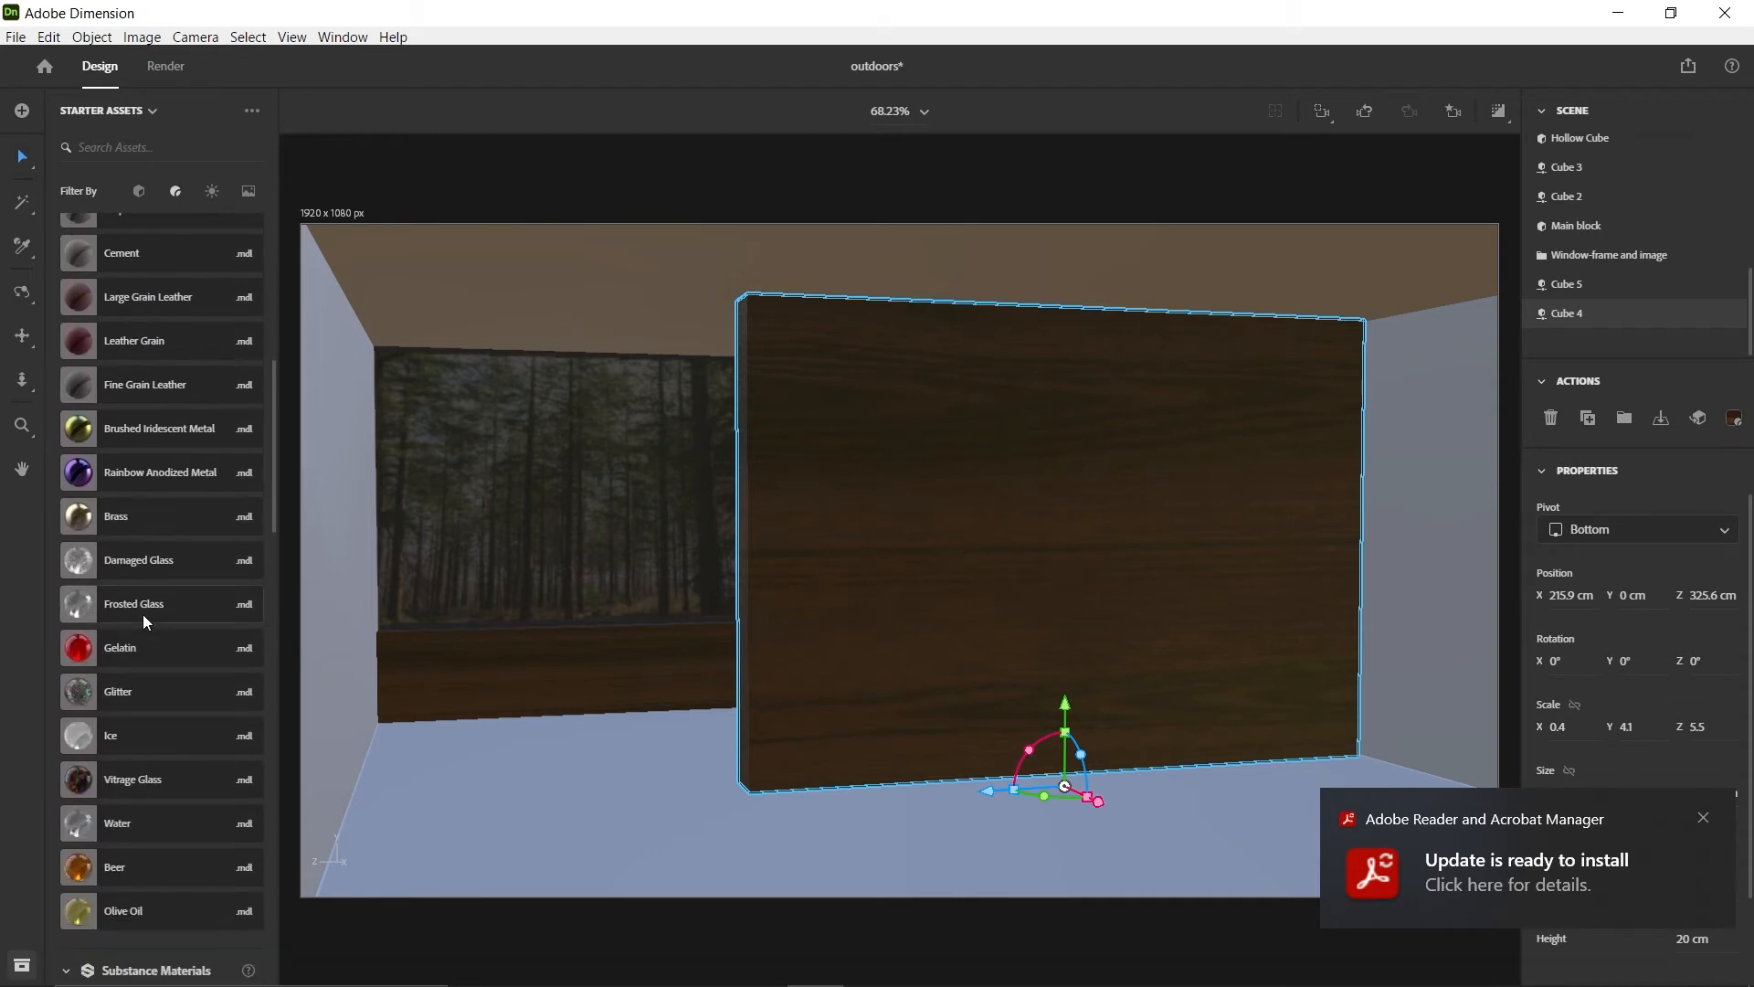
{"action": "scroll", "coordinate": [143, 614], "scroll_direction": "up", "scroll_amount": 7}
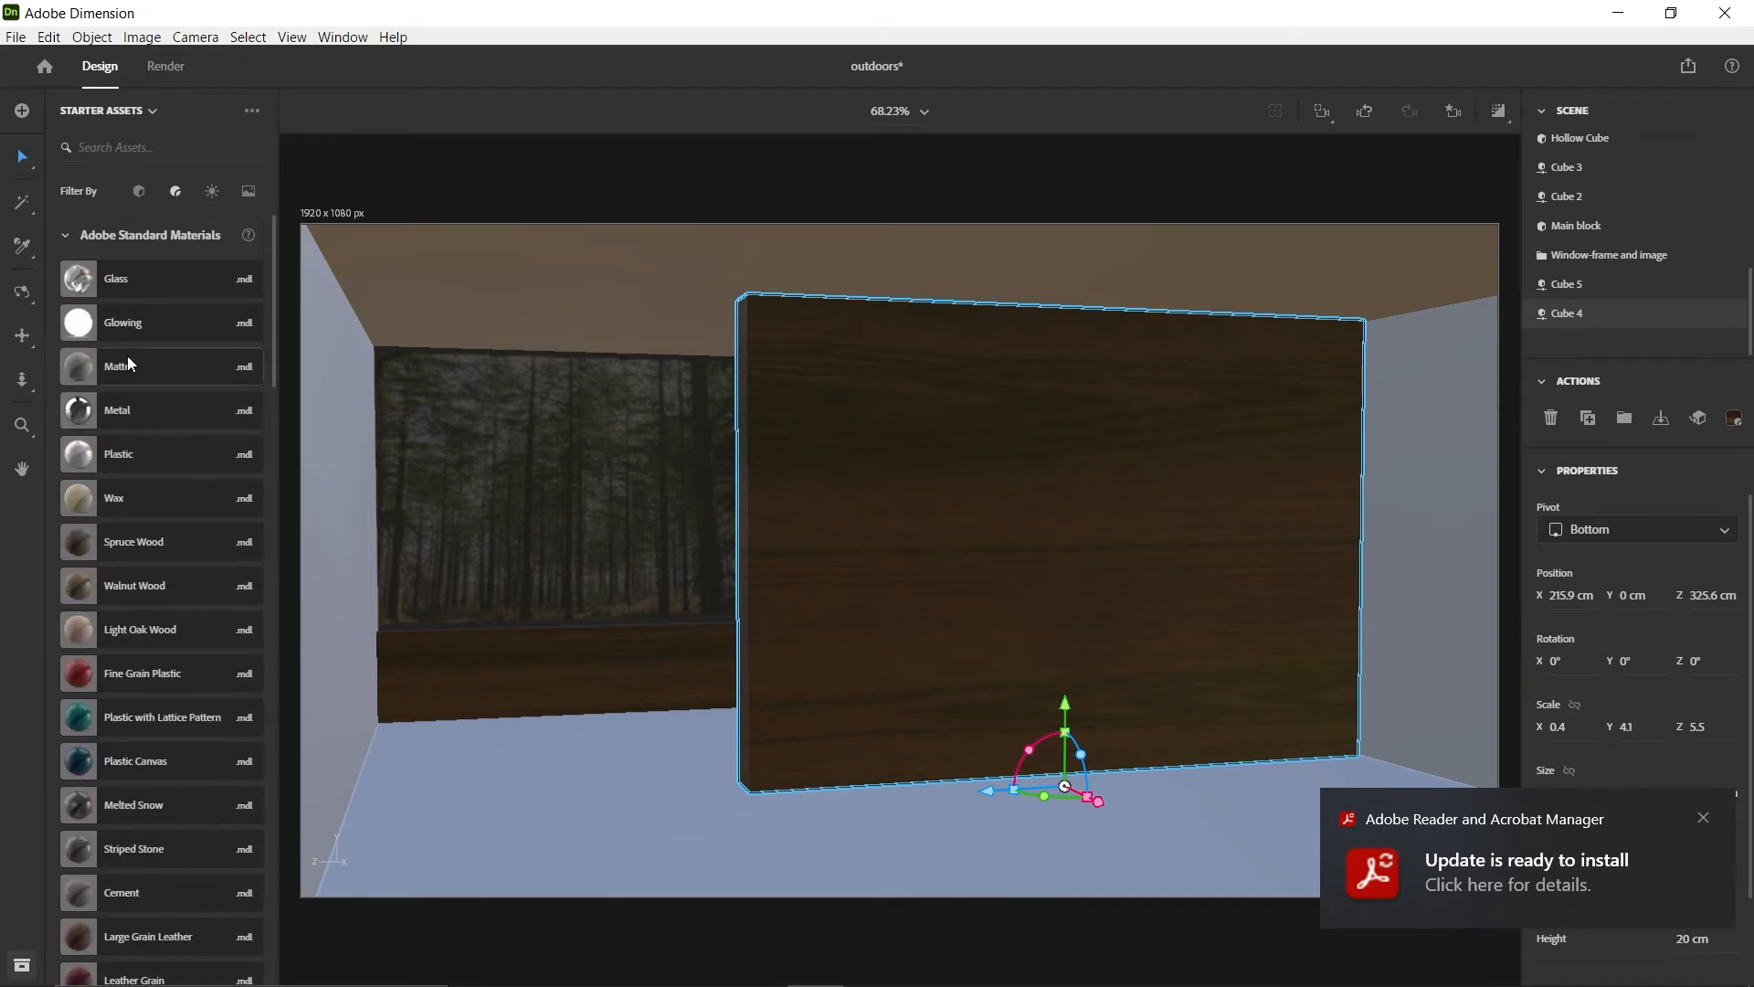
{"action": "left_click_drag", "start_coordinate": [119, 363], "coordinate": [955, 656]}
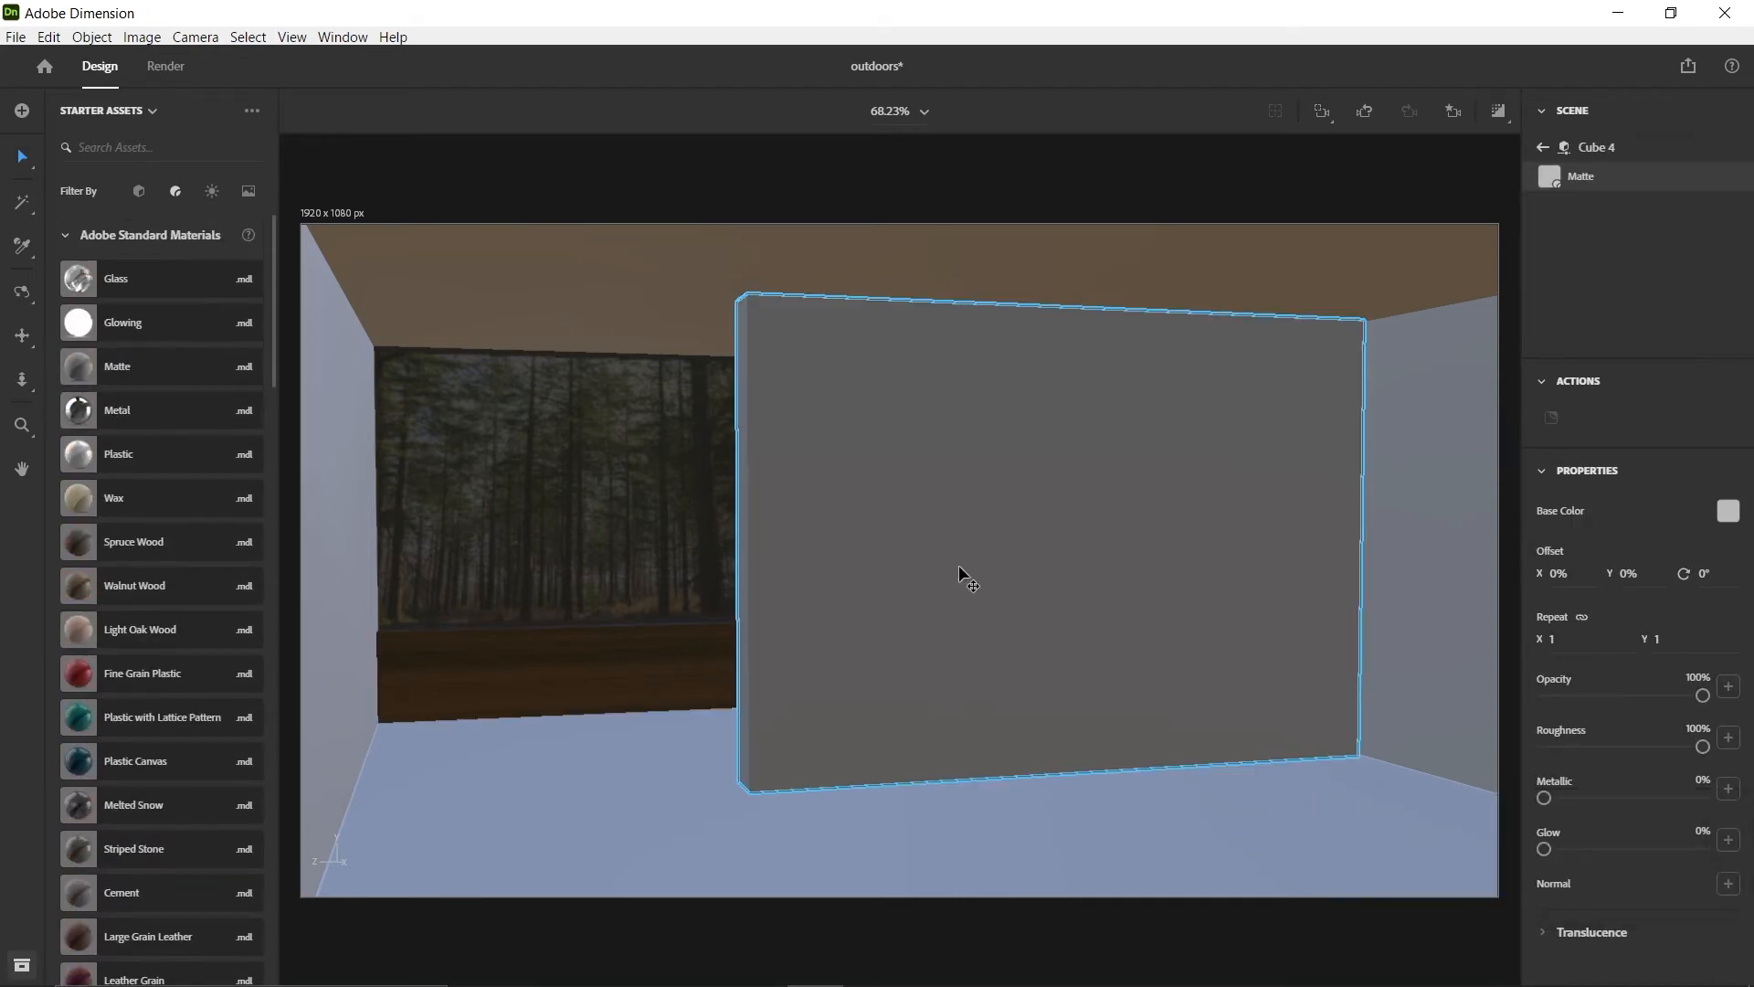
Compare the Main block's inner wall, forest window and wooden block with the older room from several angles
{"action": "scroll", "coordinate": [913, 587], "scroll_direction": "down", "scroll_amount": 5}
{"action": "key", "text": "1"}
{"action": "left_click_drag", "start_coordinate": [654, 627], "coordinate": [594, 649]}
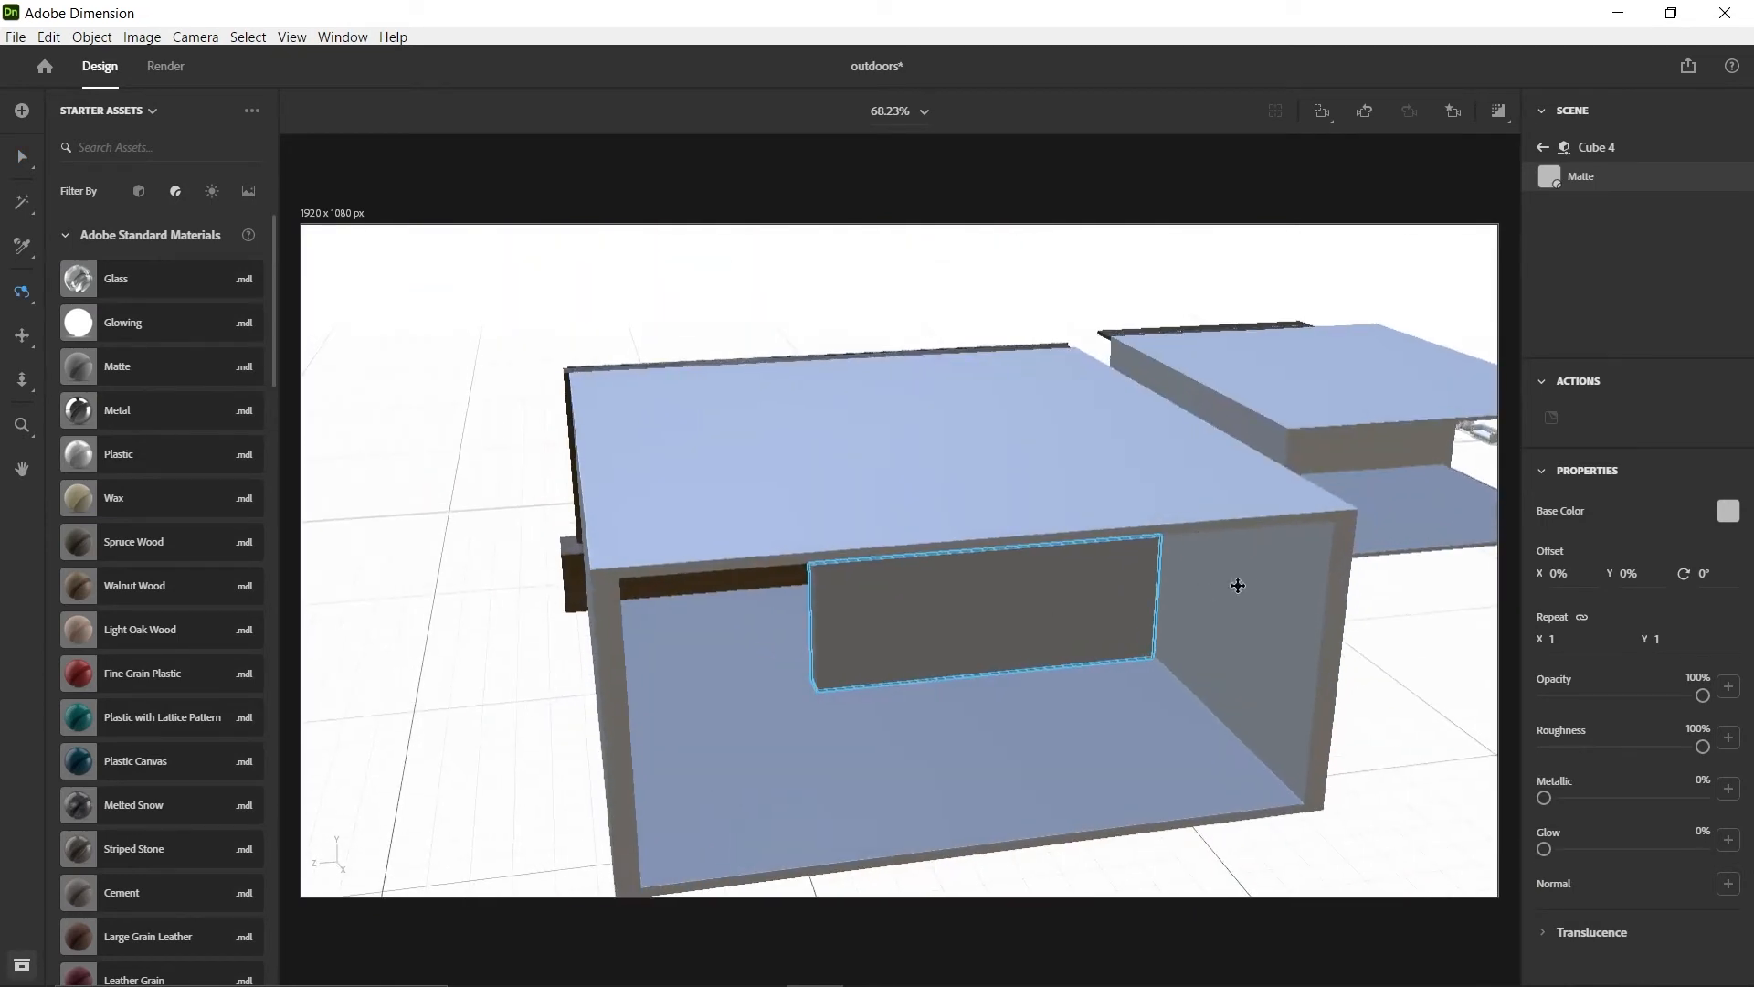
{"action": "left_click_drag", "start_coordinate": [1237, 588], "coordinate": [808, 528]}
{"action": "left_click_drag", "start_coordinate": [894, 517], "coordinate": [1227, 458]}
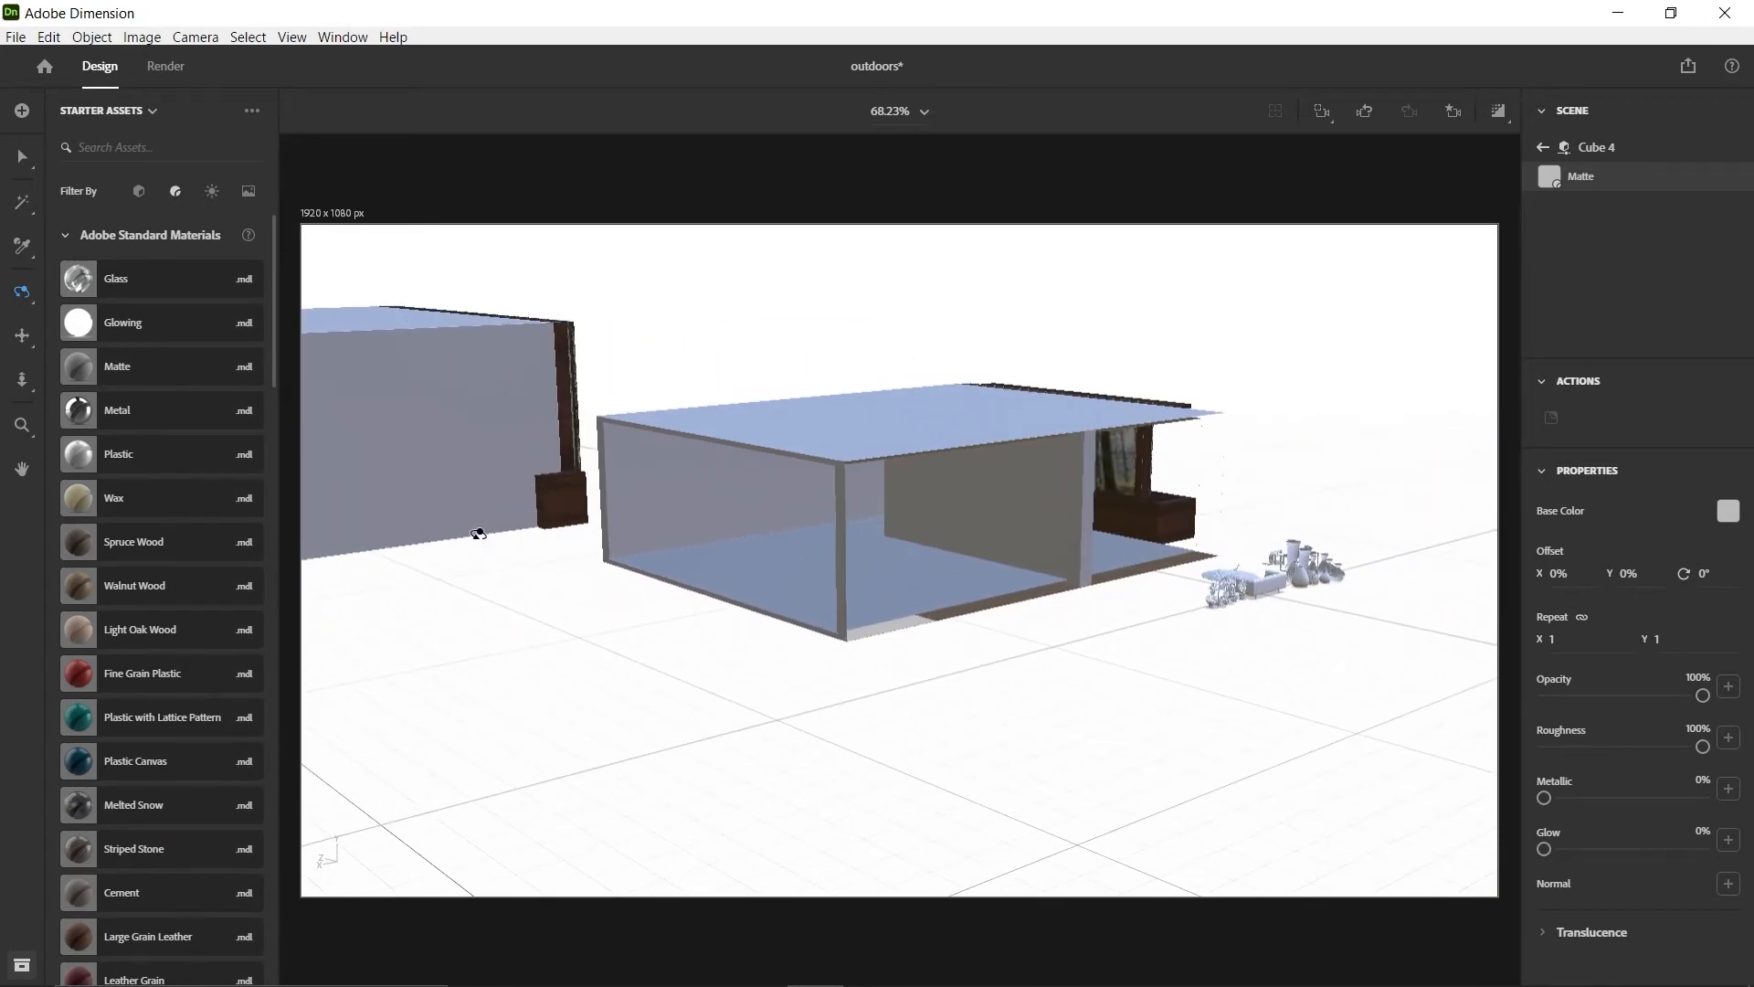
{"action": "left_click_drag", "start_coordinate": [478, 532], "coordinate": [610, 435]}
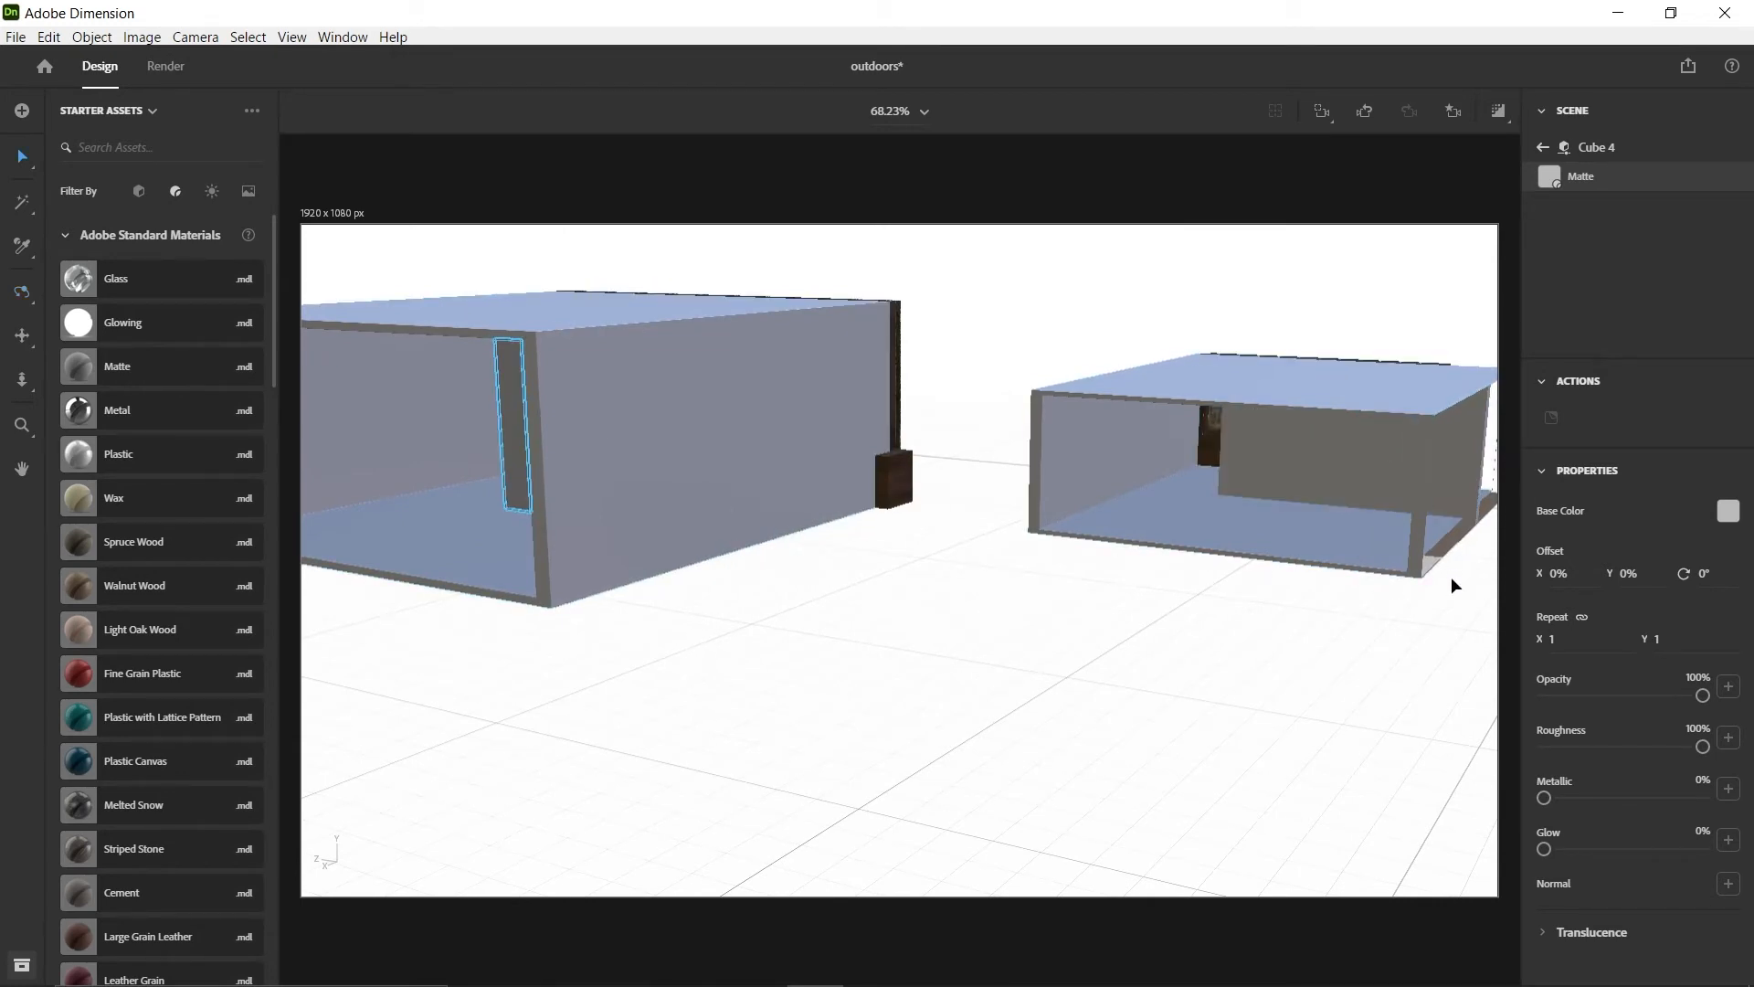
{"action": "middle_click_drag", "start_coordinate": [1450, 577], "coordinate": [1018, 603]}
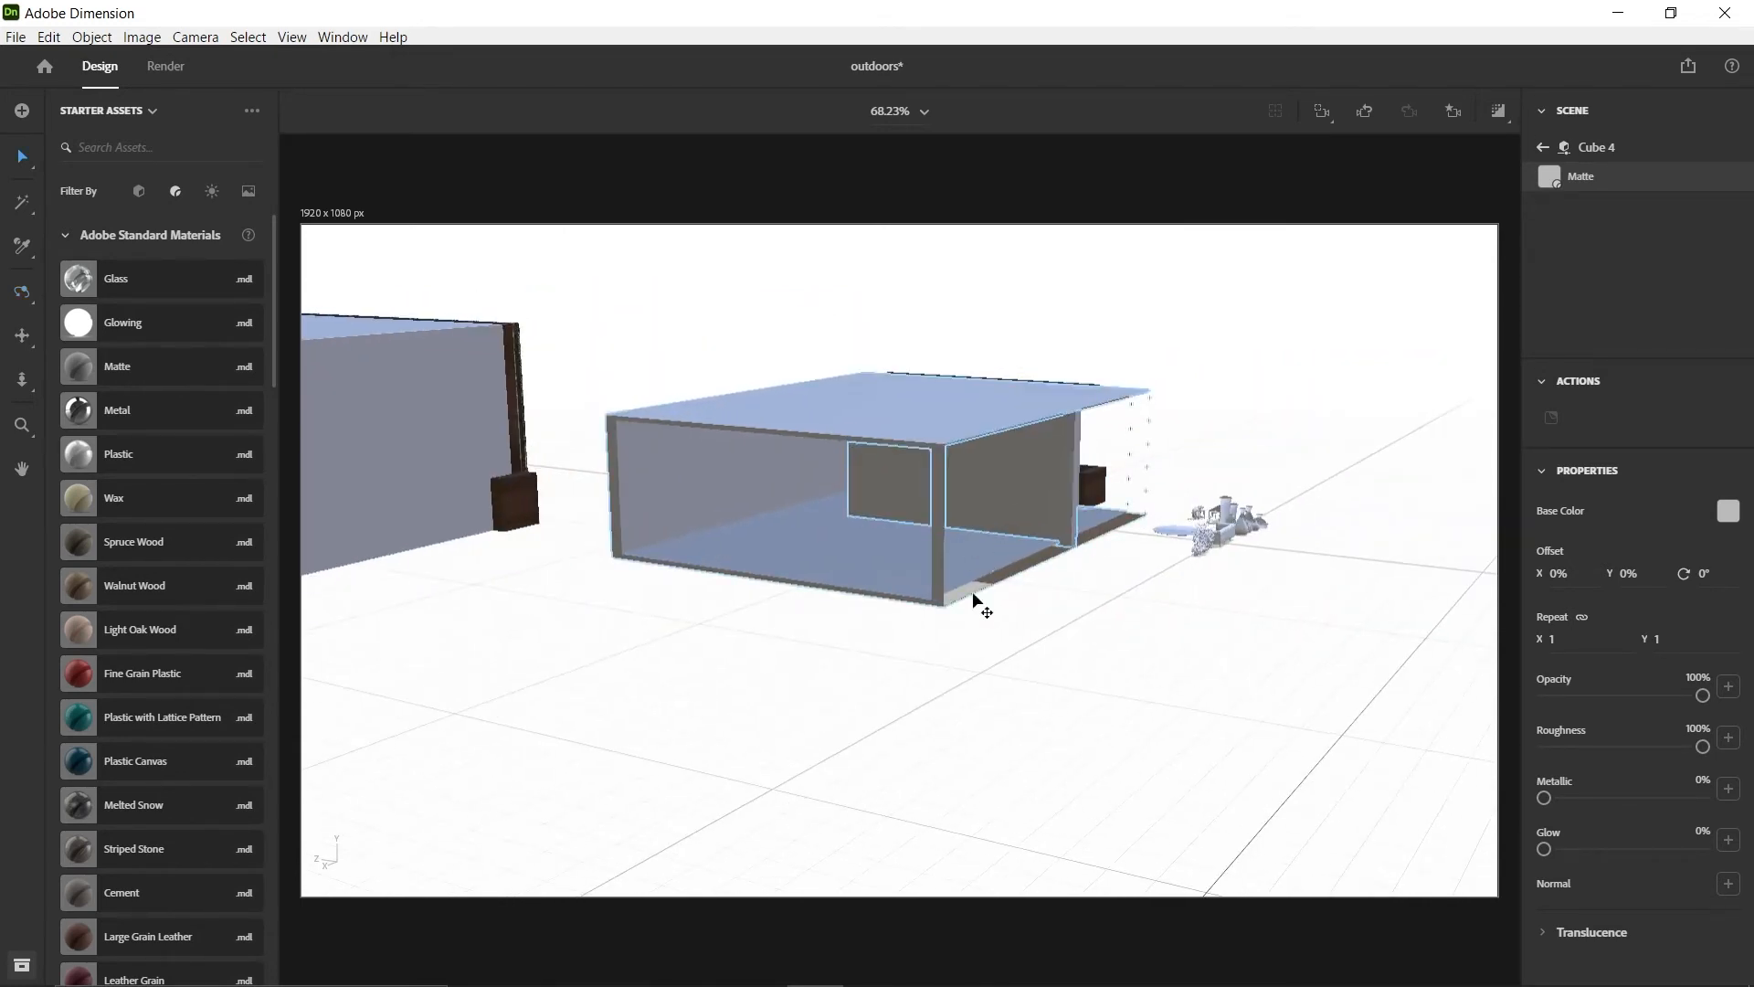
{"action": "middle_click_drag", "start_coordinate": [535, 639], "coordinate": [1145, 692]}
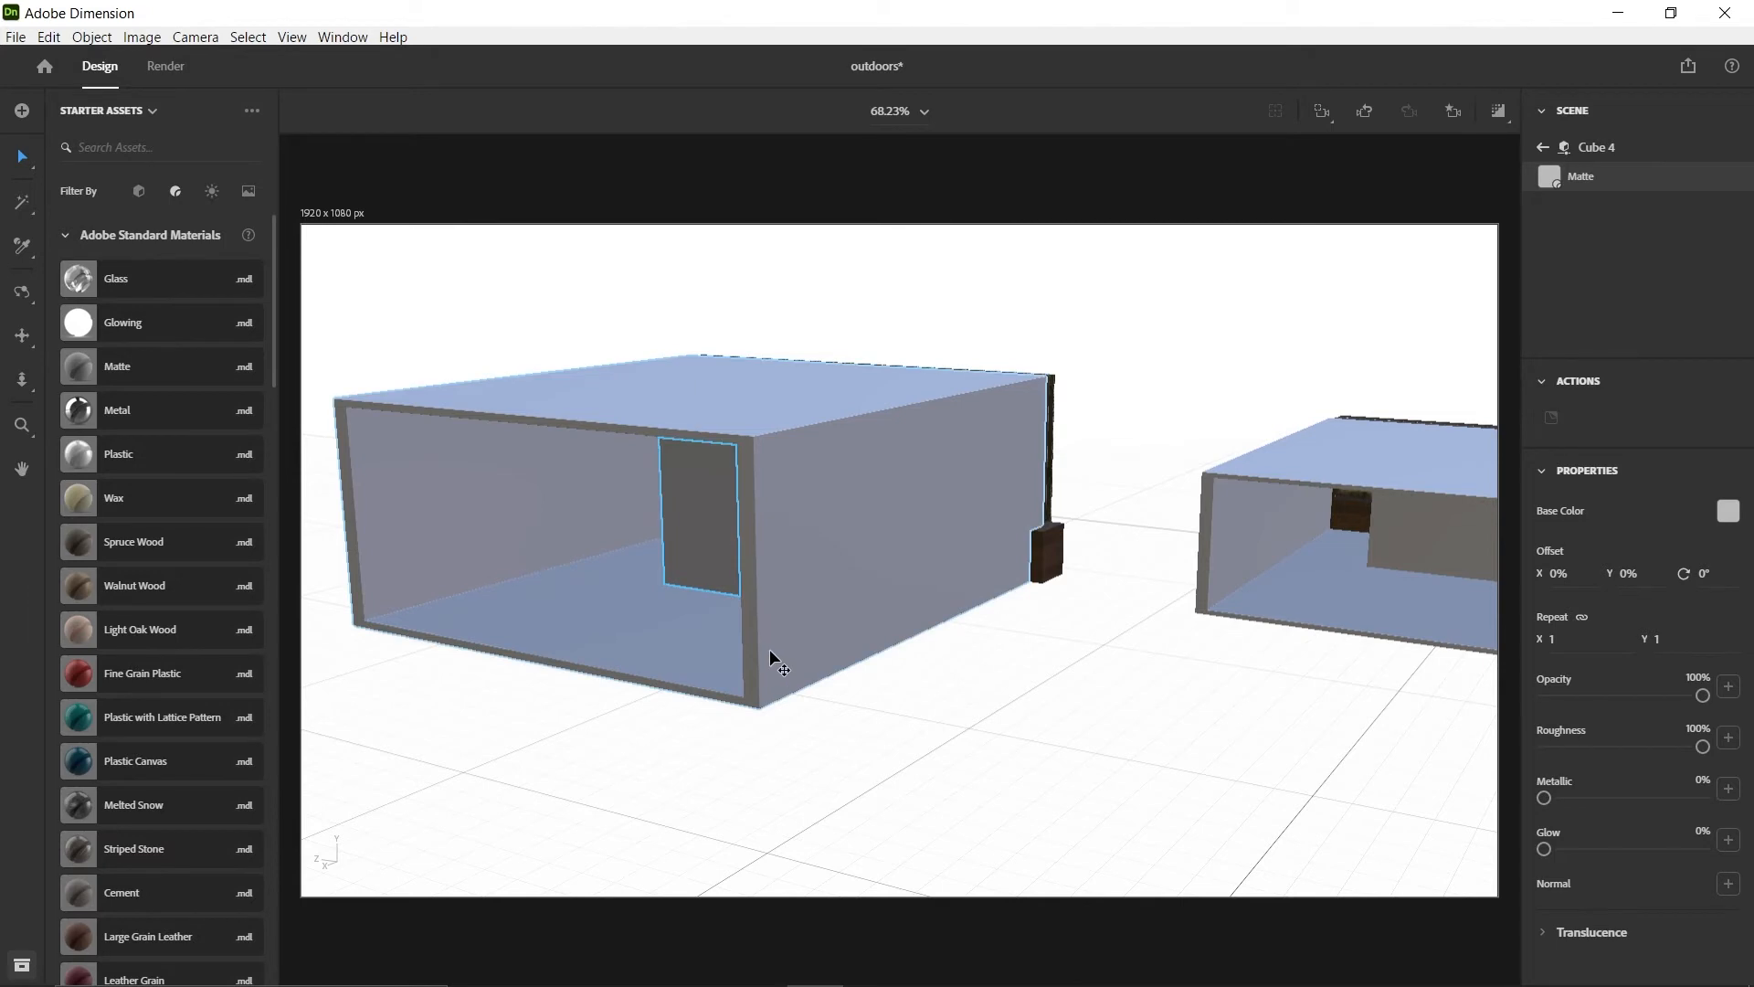
{"action": "right_click_drag", "start_coordinate": [678, 639], "coordinate": [795, 597]}
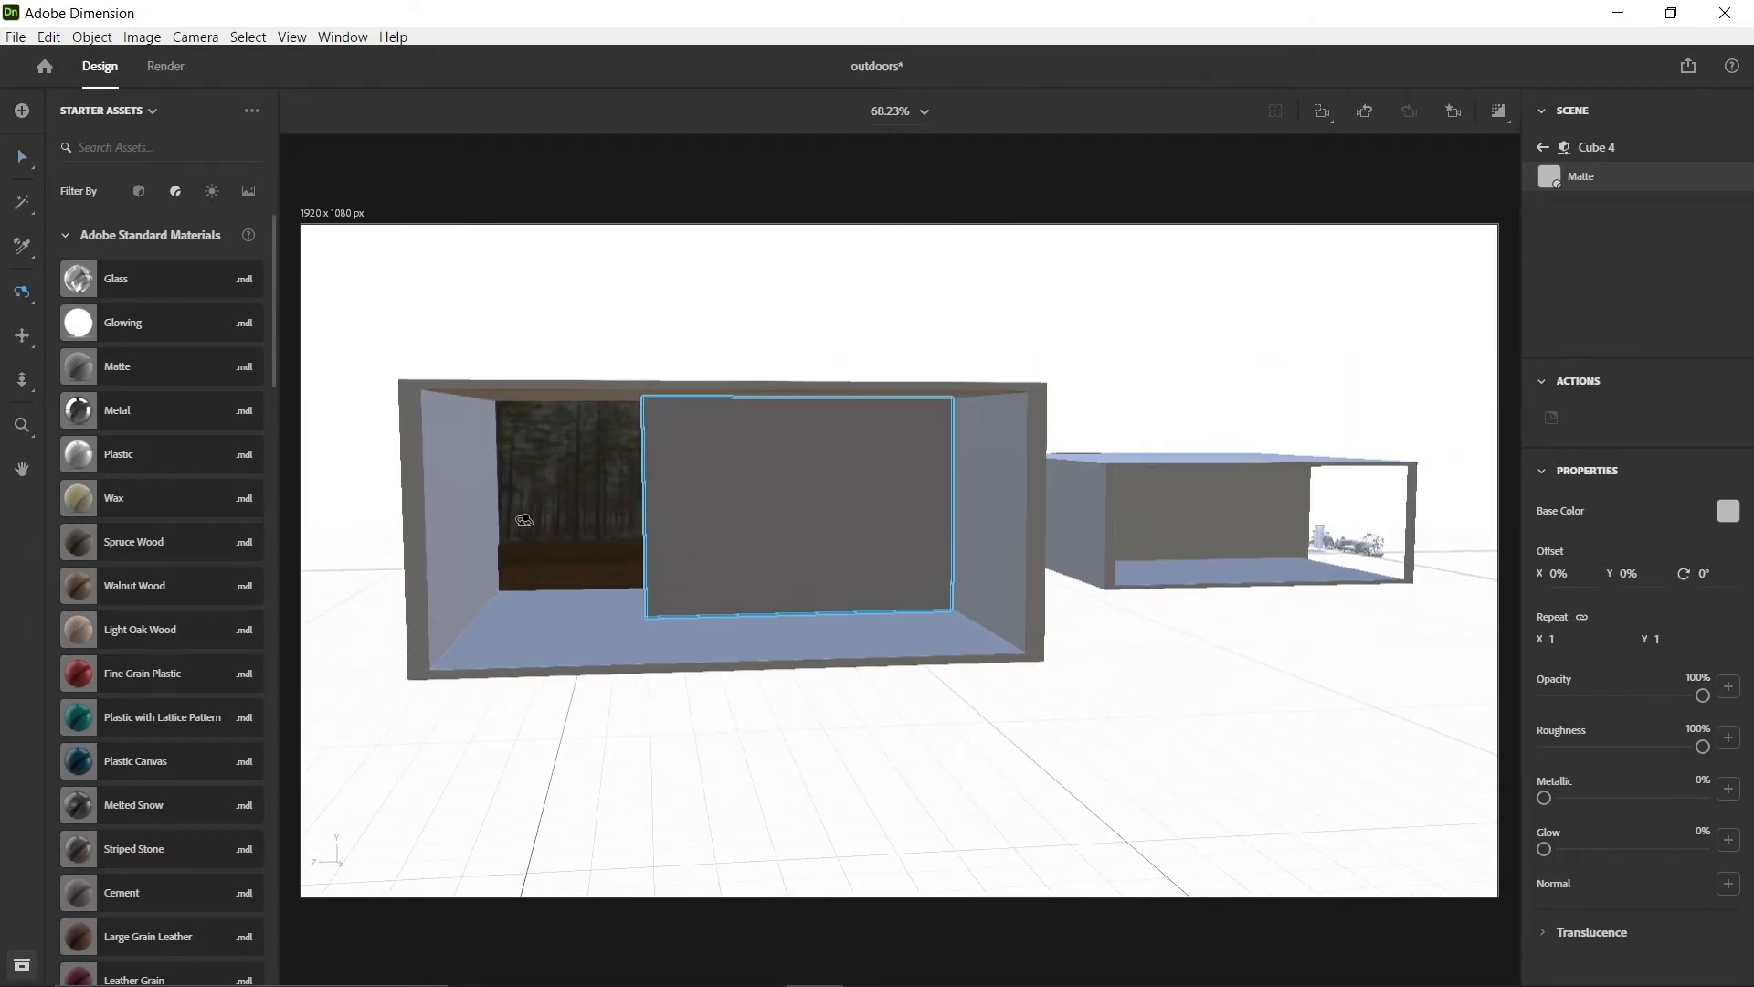
{"action": "right_click_drag", "start_coordinate": [506, 583], "coordinate": [1229, 599]}
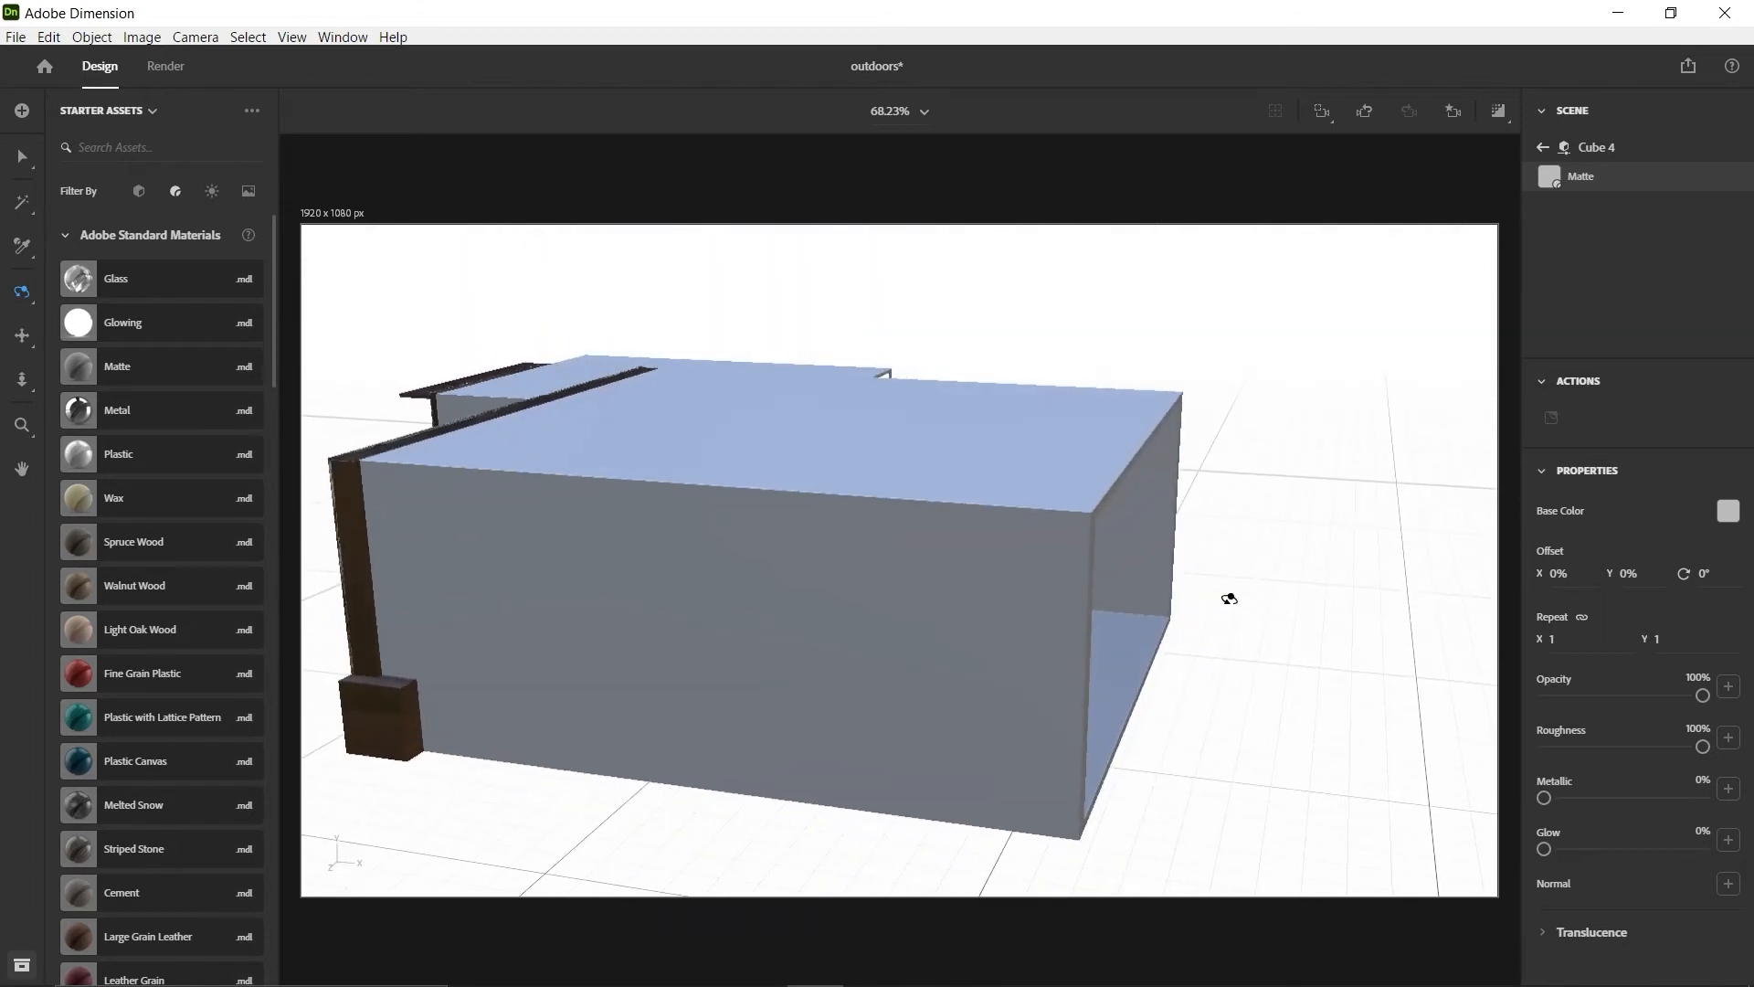
{"action": "right_click_drag", "start_coordinate": [1257, 662], "coordinate": [1010, 626]}
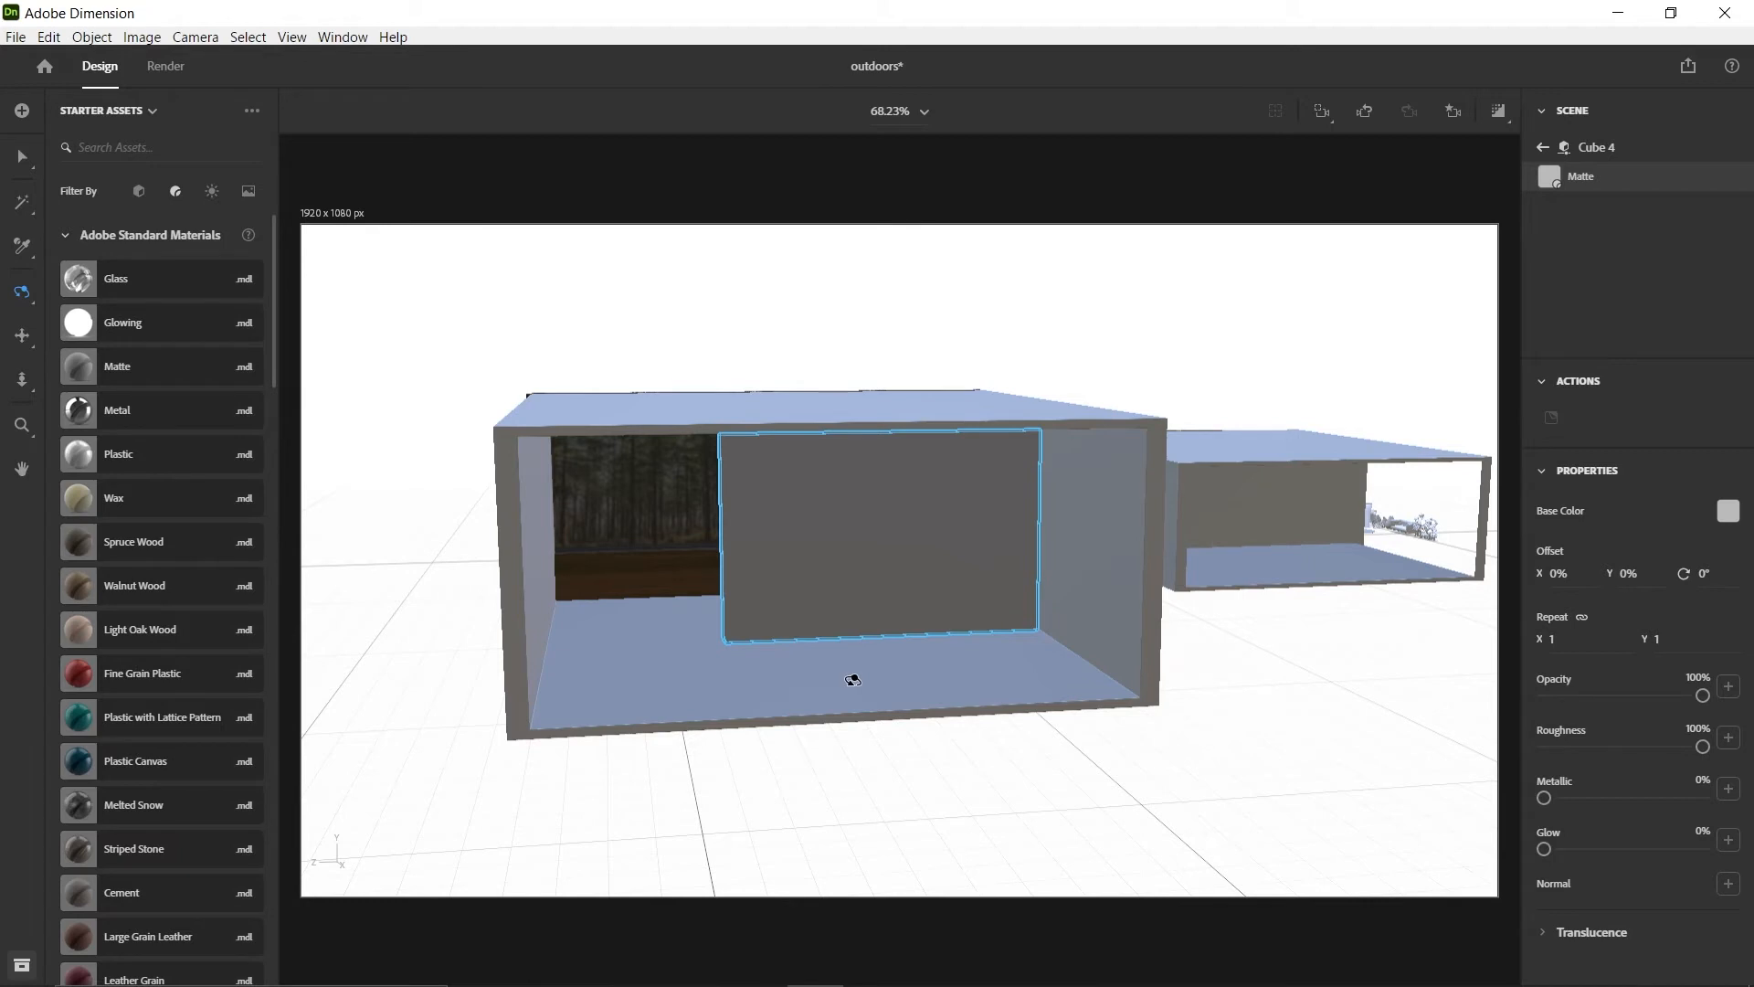
Delete the outer and inner faces of the room's side wall with the Magic Wand to open that side
{"action": "mouse_move", "coordinate": [1242, 688]}
{"action": "right_mouse_down"}
{"action": "mouse_move", "coordinate": [1265, 685]}
{"action": "mouse_move", "coordinate": [1219, 682]}
{"action": "right_mouse_up"}
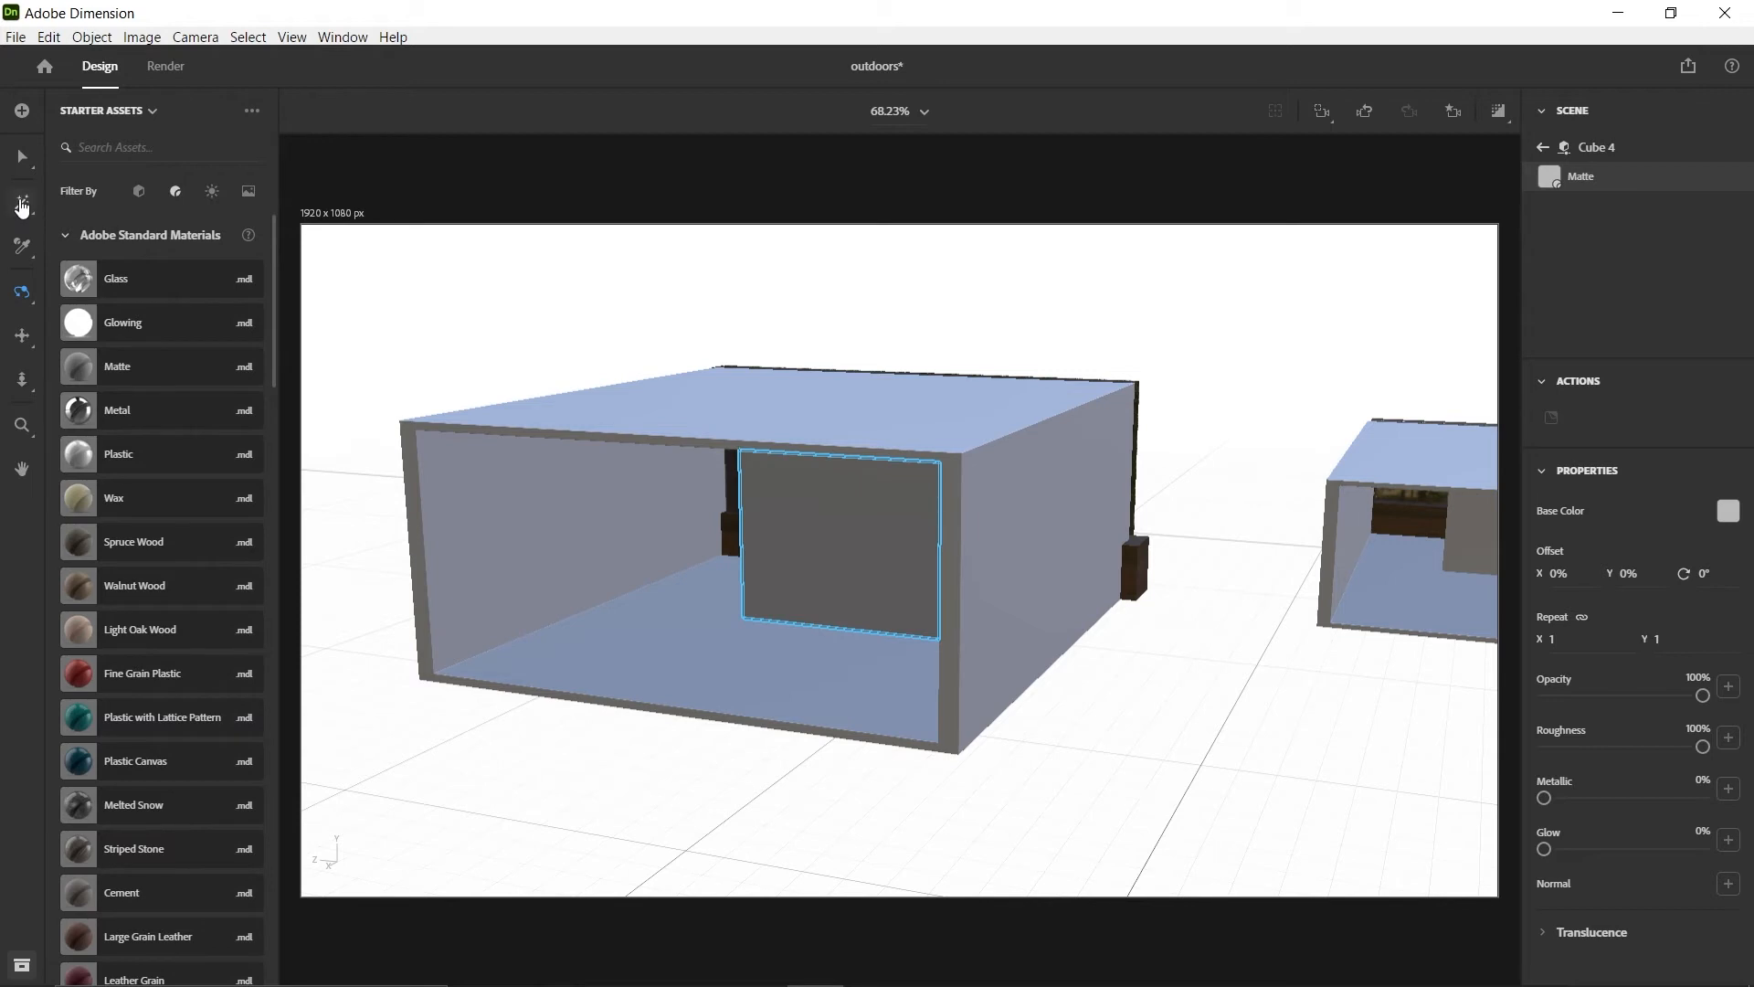
{"action": "left_click", "coordinate": [1035, 574]}
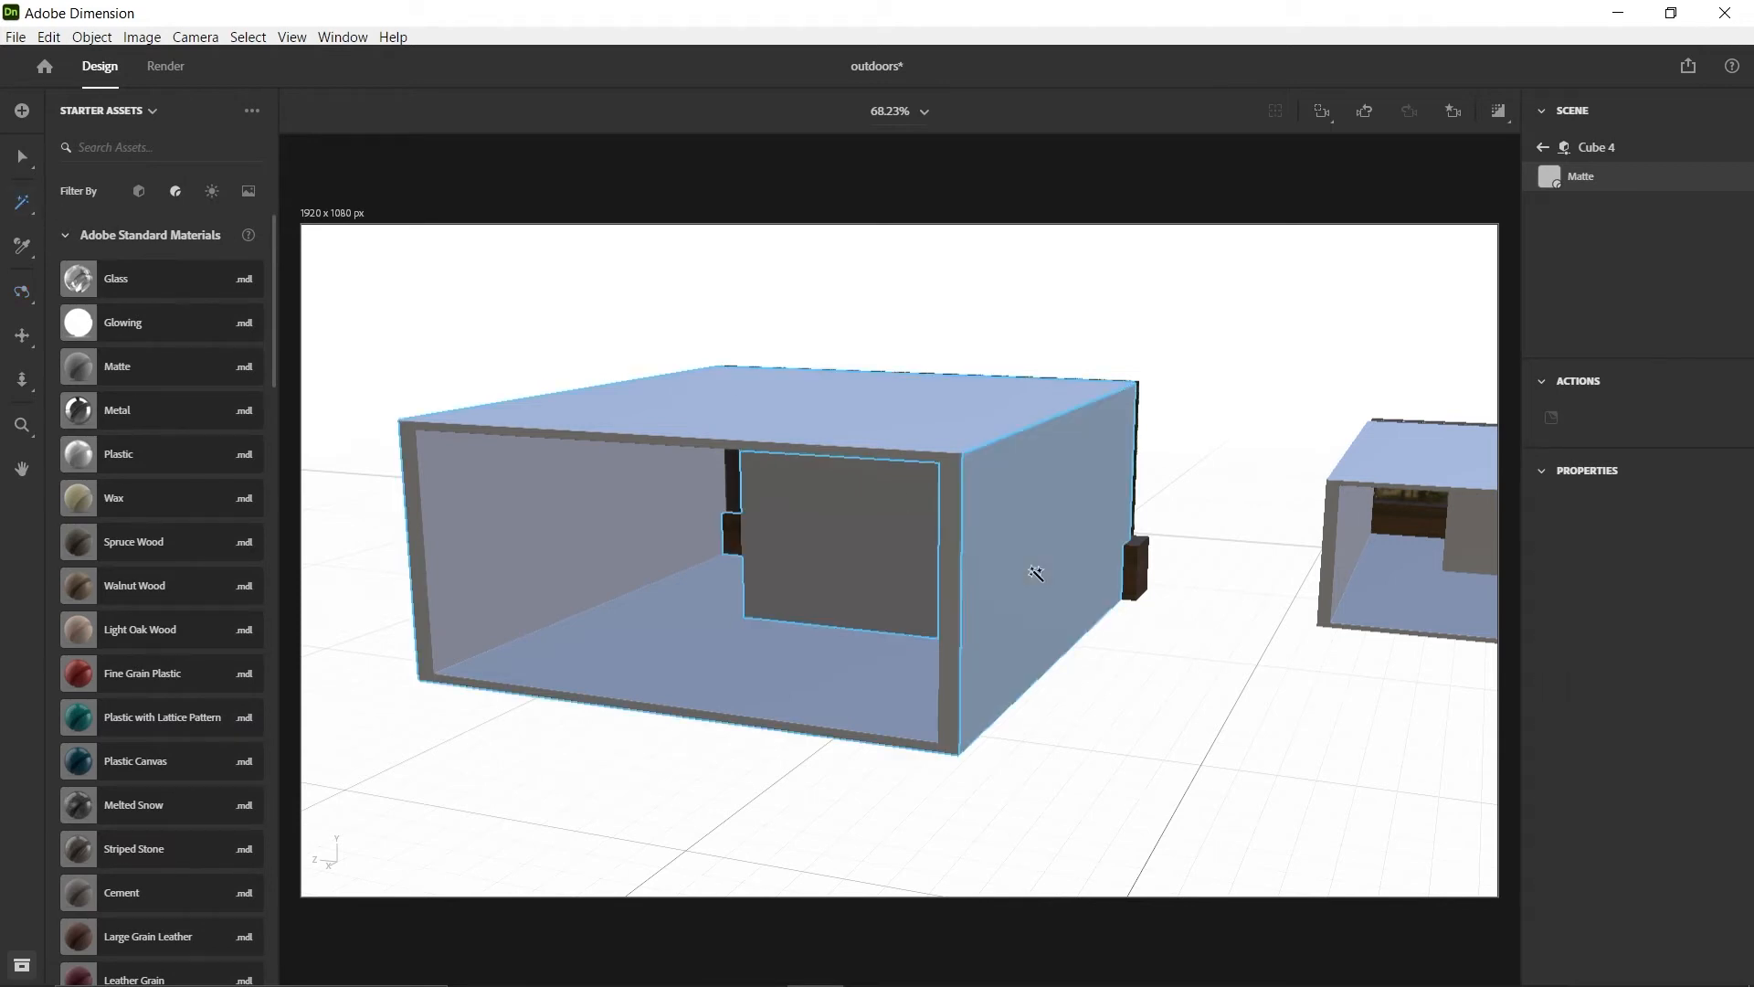
{"action": "key", "text": "Delete"}
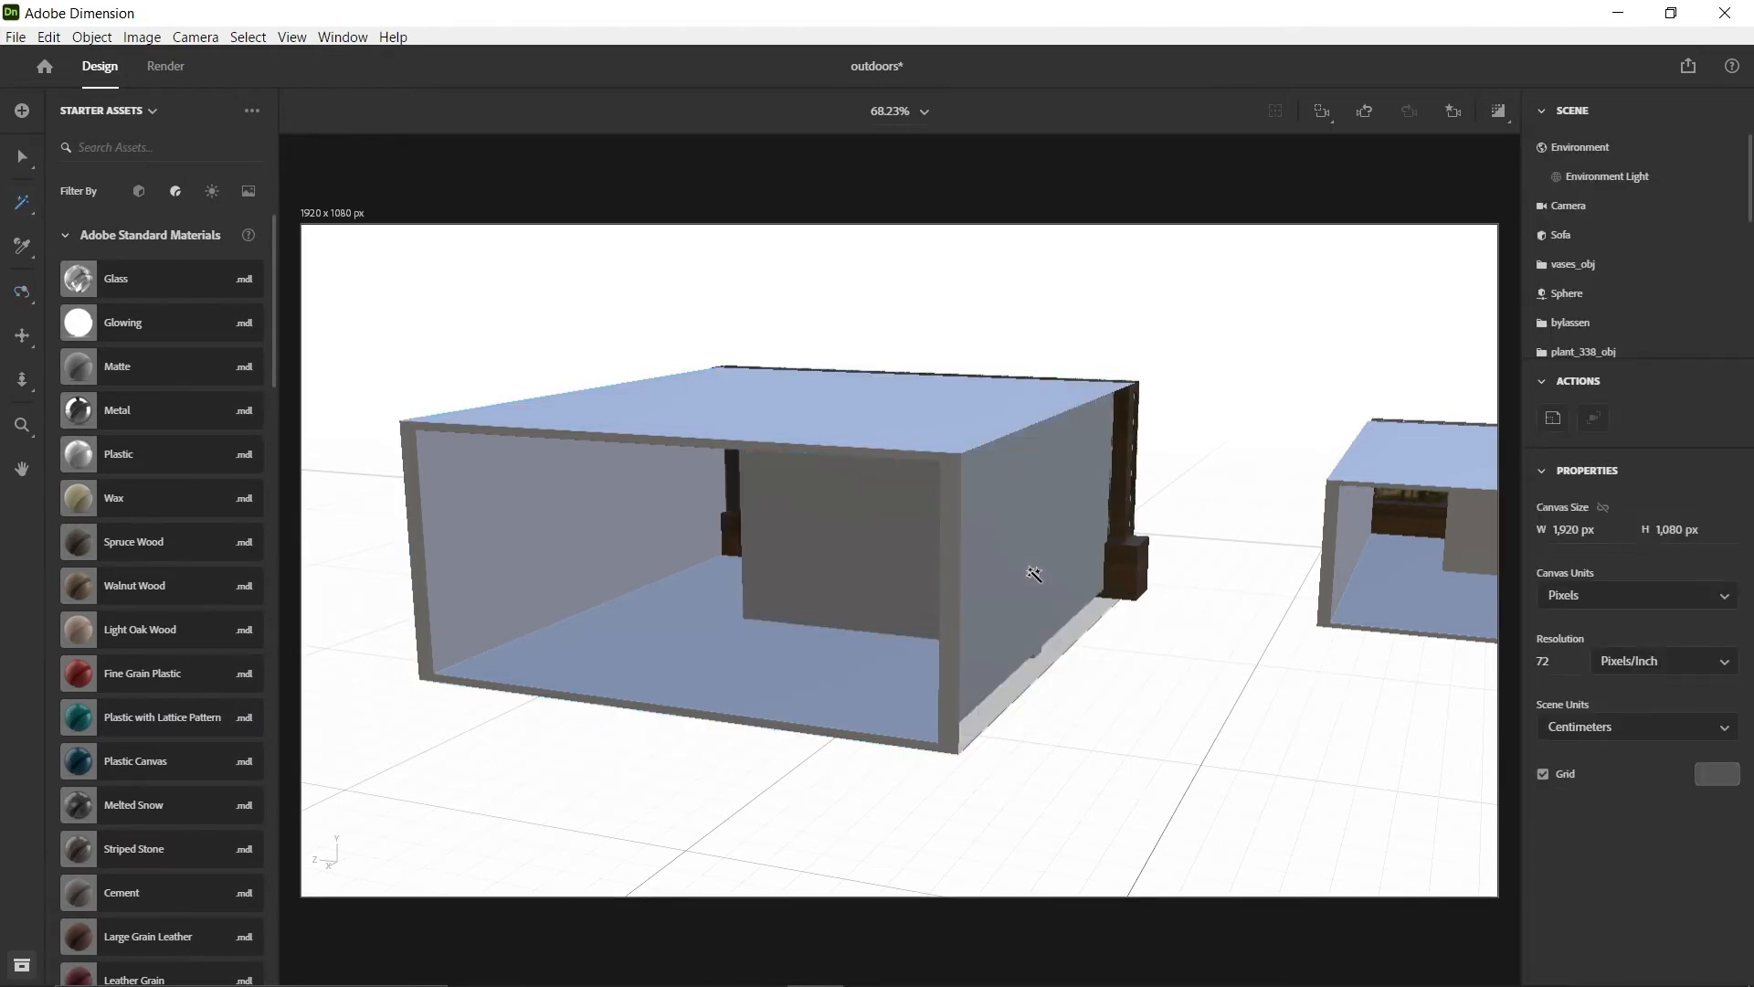
{"action": "left_click", "coordinate": [1037, 572]}
{"action": "key", "text": "Delete"}
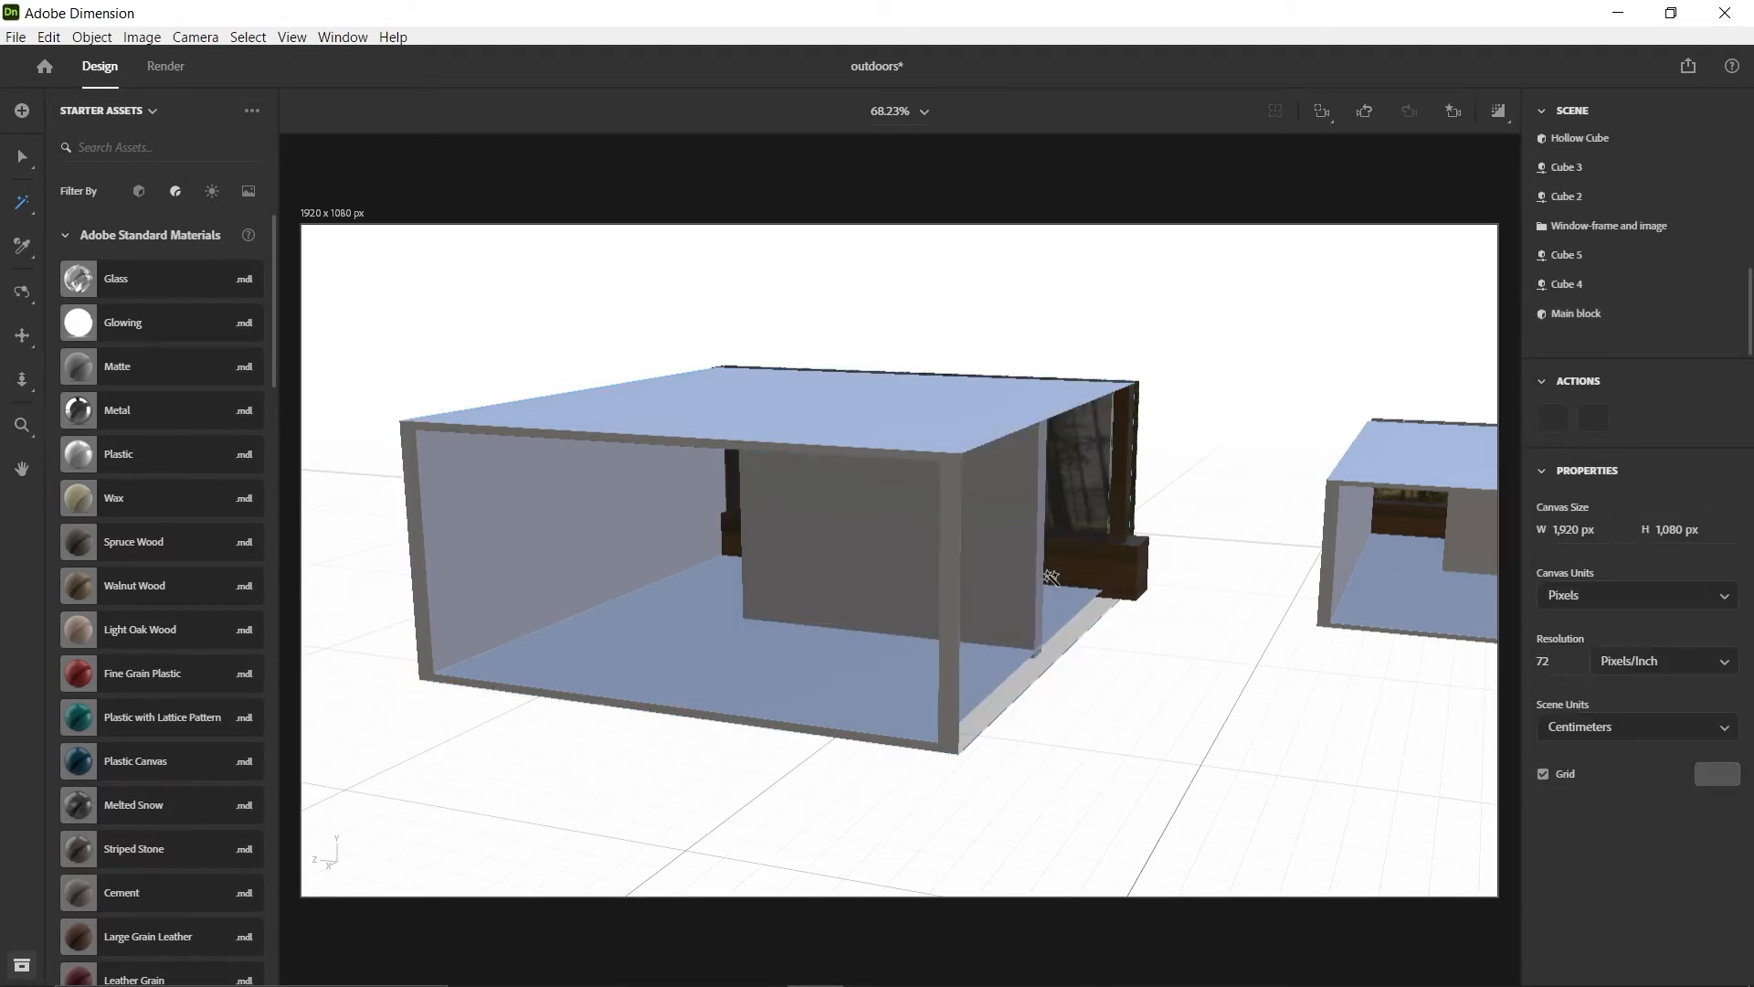
Rotate the sofa to 90° about Y, scale it to 0.2, and move it into the room at about X 73.9, Z 113.9 cm
{"action": "left_click", "coordinate": [22, 157]}
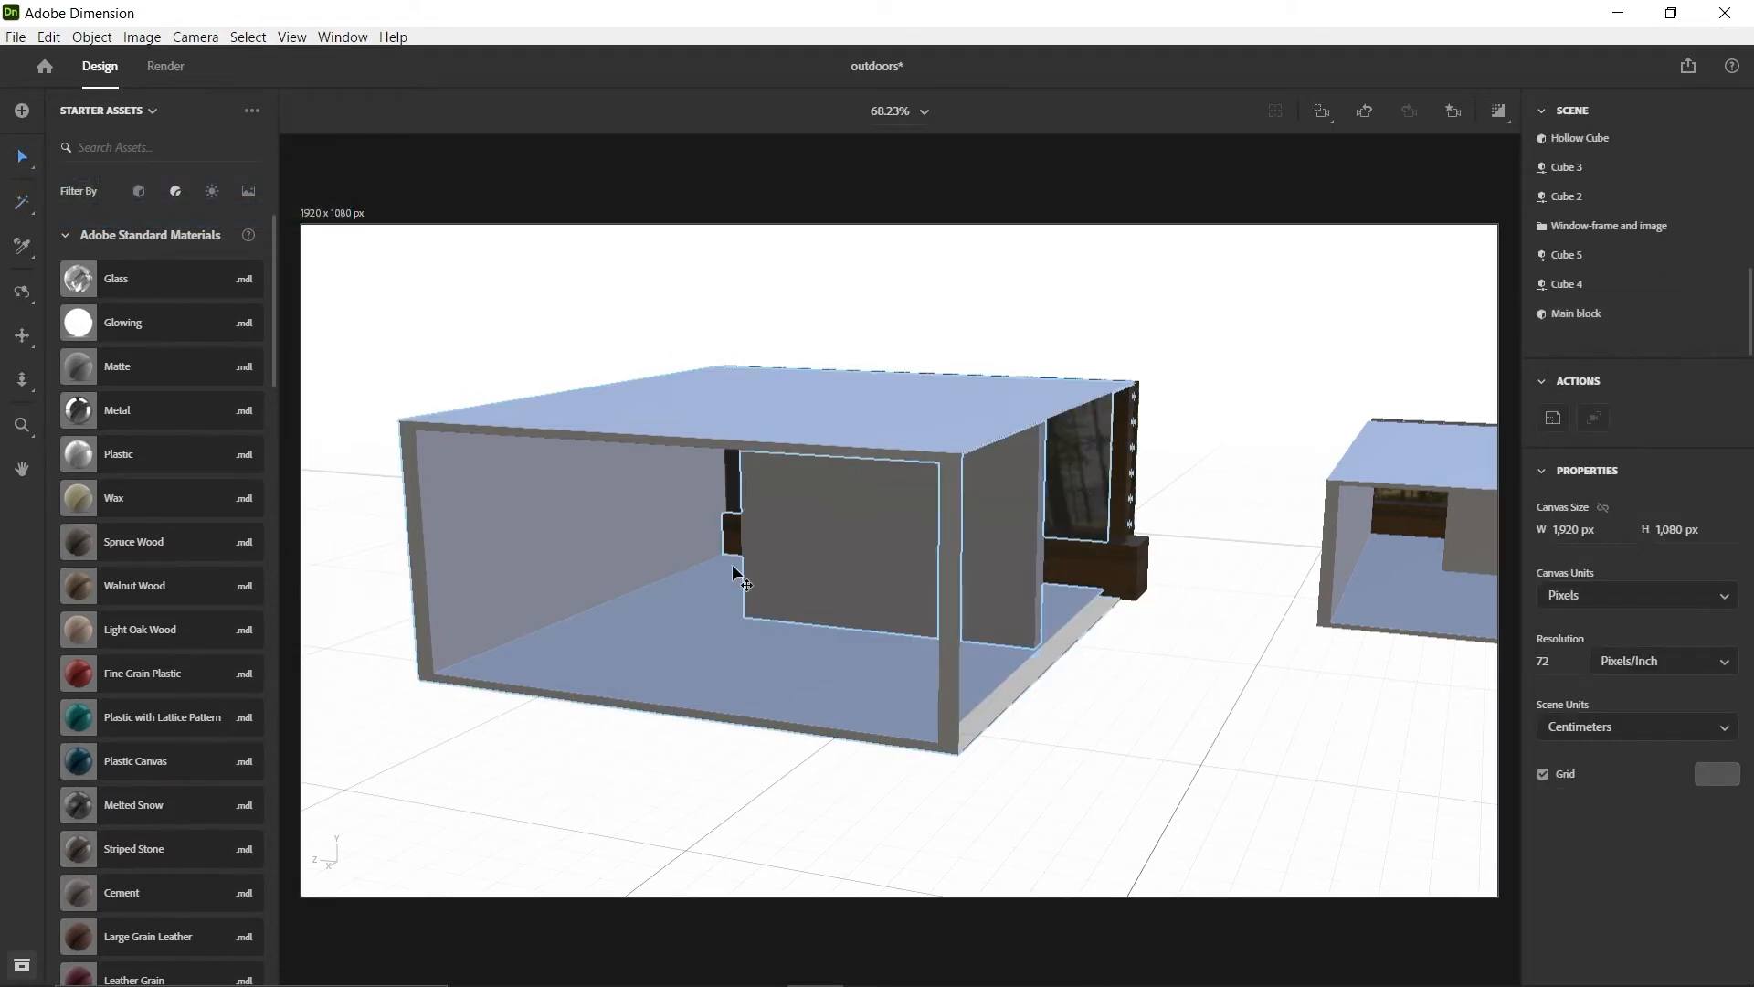
{"action": "left_click_drag", "start_coordinate": [1164, 647], "coordinate": [818, 595]}
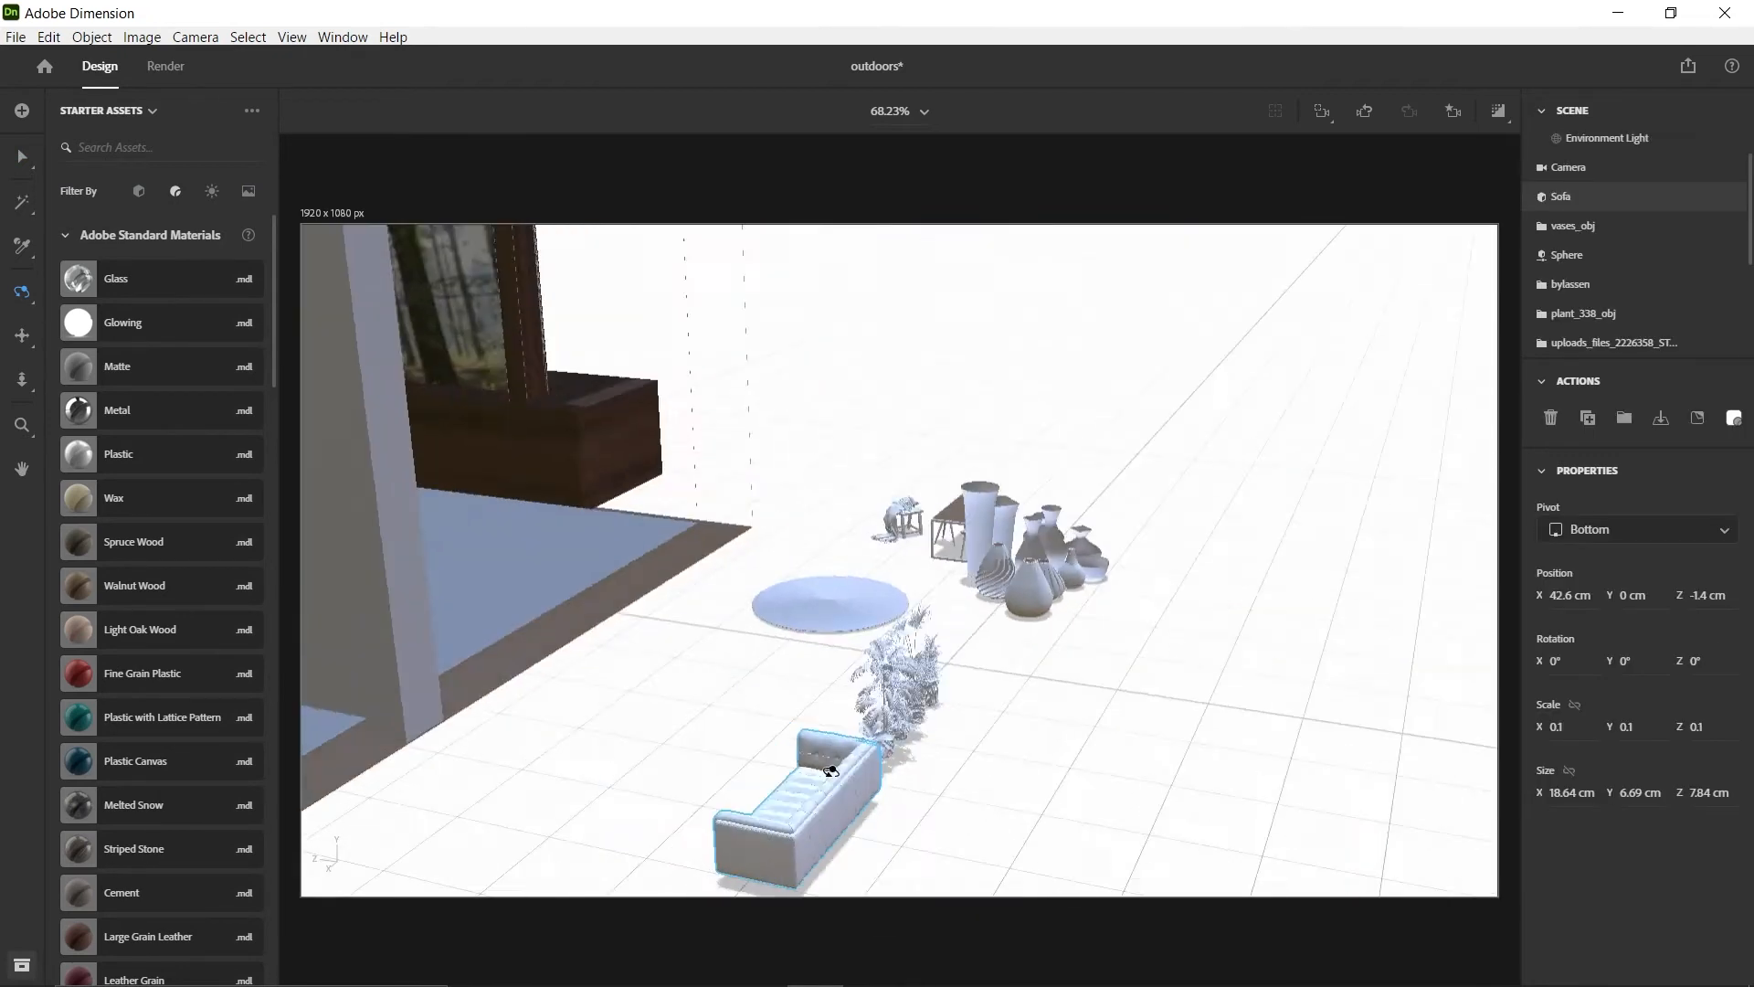
{"action": "left_click_drag", "start_coordinate": [831, 770], "coordinate": [1243, 650]}
{"action": "left_click_drag", "start_coordinate": [1065, 675], "coordinate": [1052, 793]}
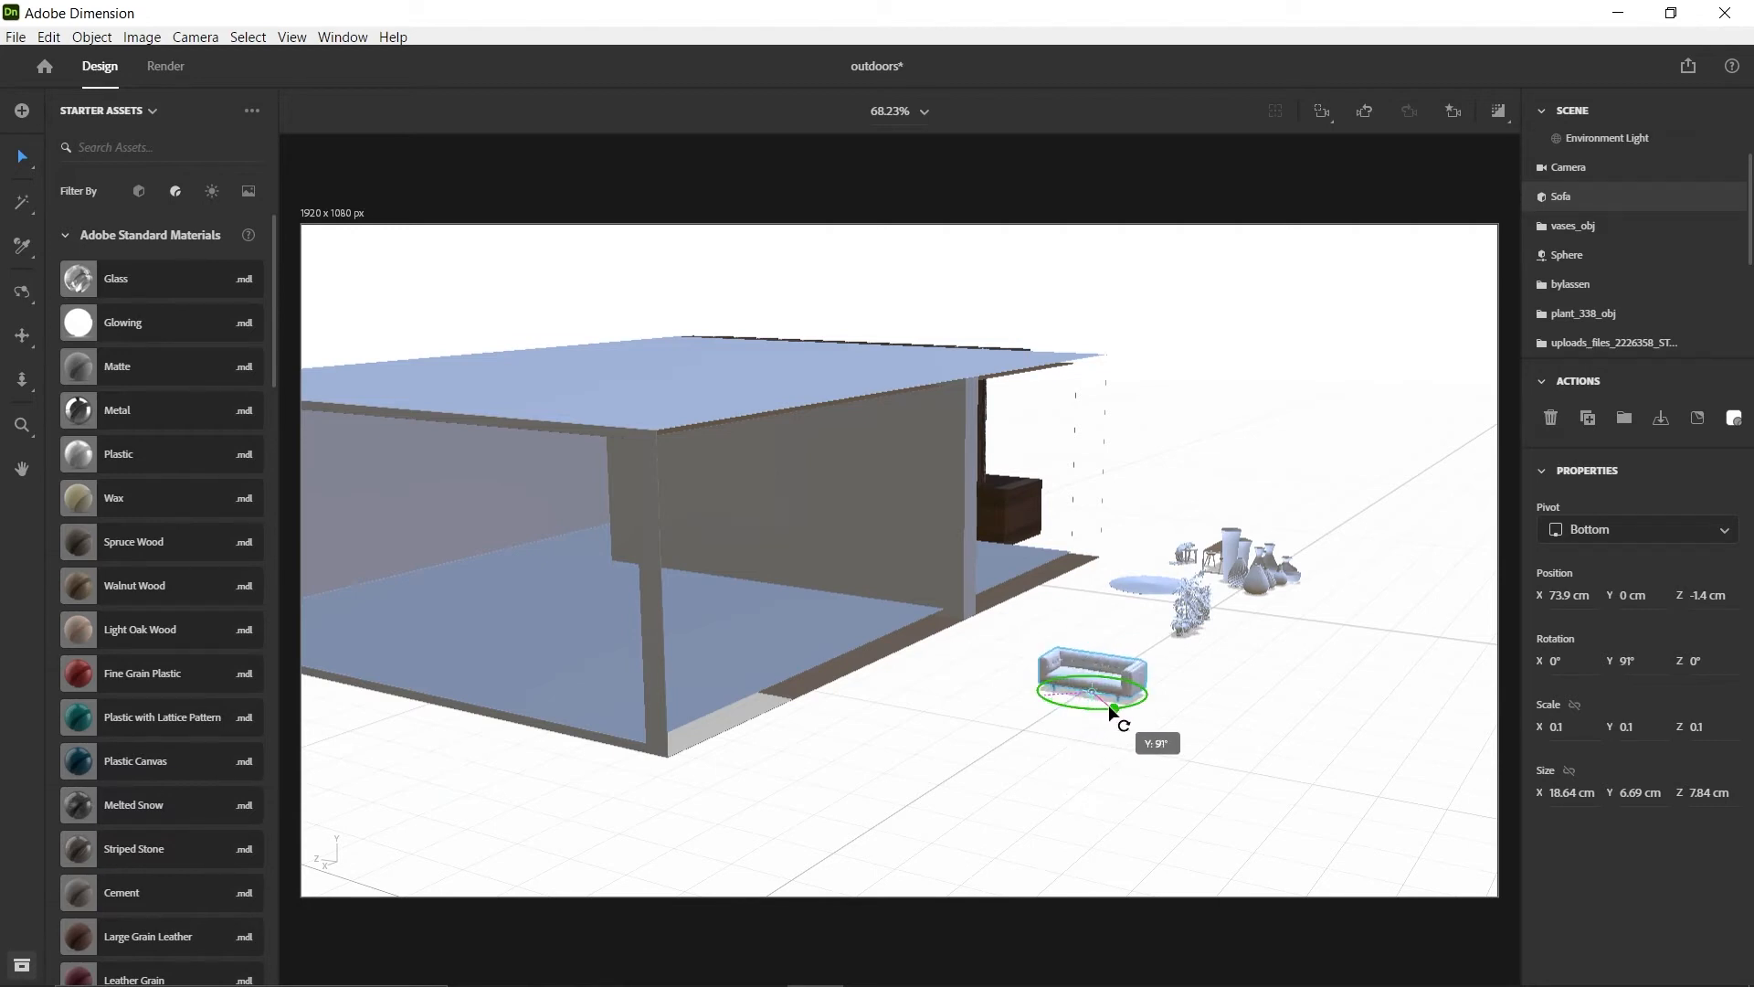
{"action": "left_click_drag", "start_coordinate": [1096, 681], "coordinate": [694, 504]}
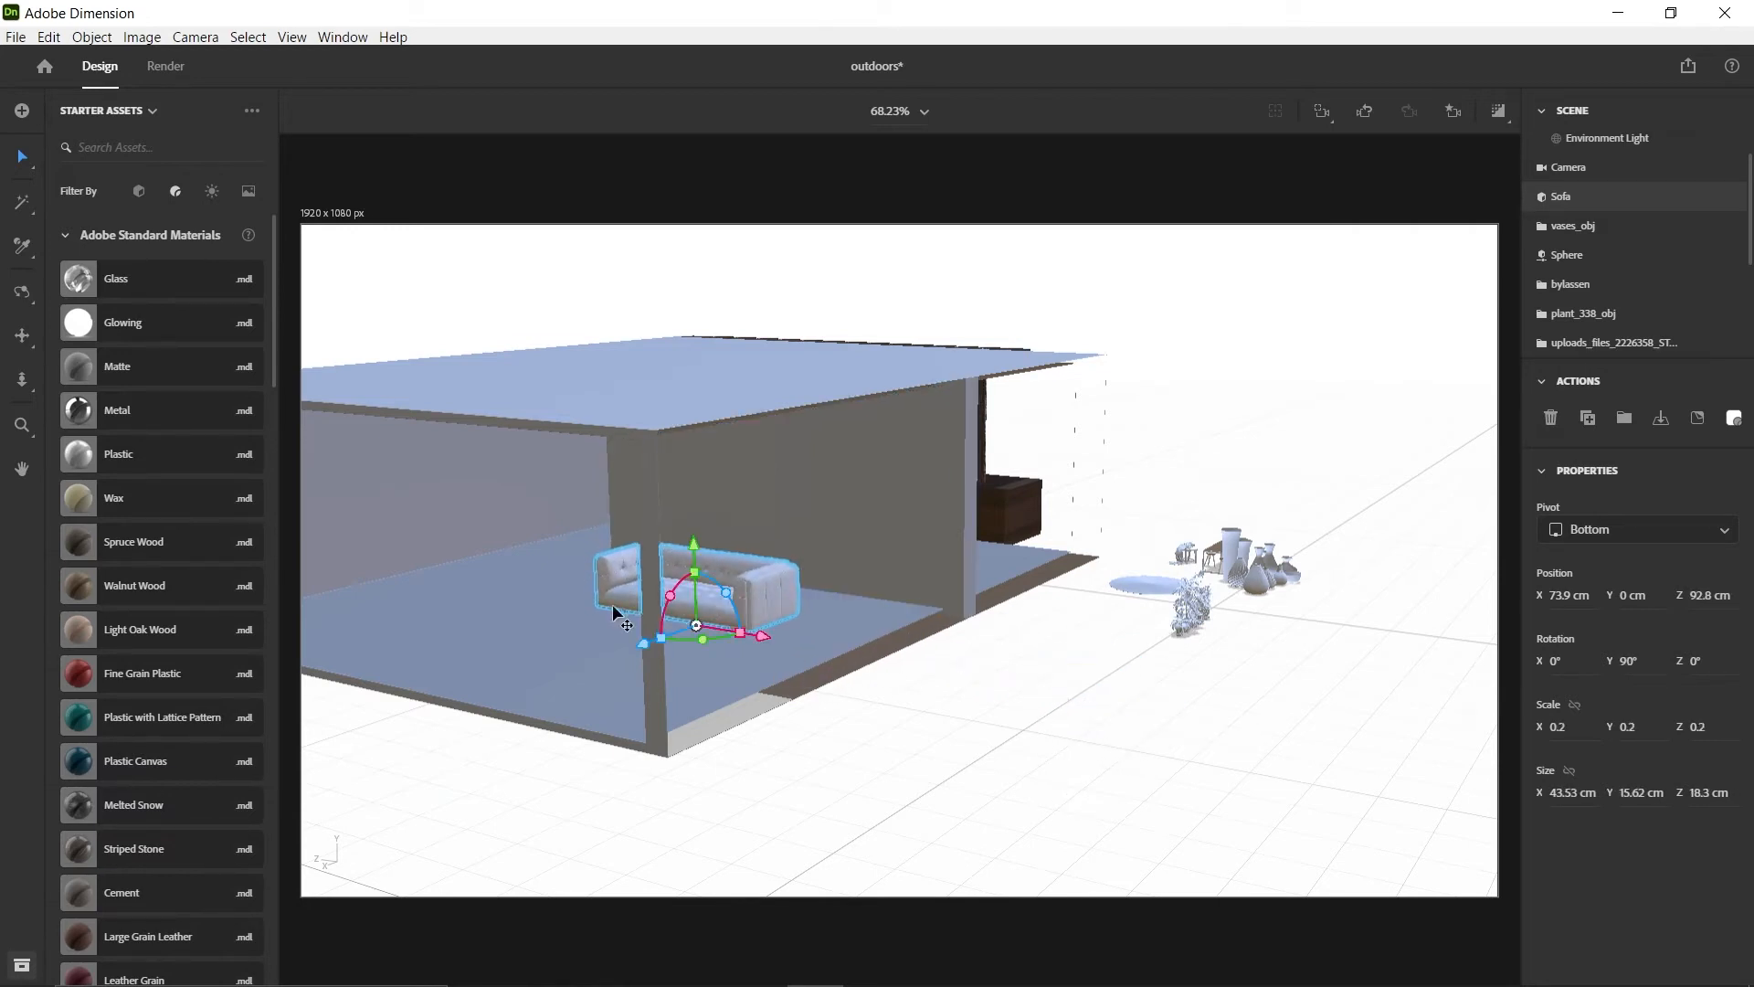
{"action": "right_click_drag", "start_coordinate": [618, 615], "coordinate": [892, 615]}
{"action": "scroll", "coordinate": [893, 615], "scroll_direction": "up", "scroll_amount": 4}
{"action": "left_click_drag", "start_coordinate": [1144, 671], "coordinate": [956, 678]}
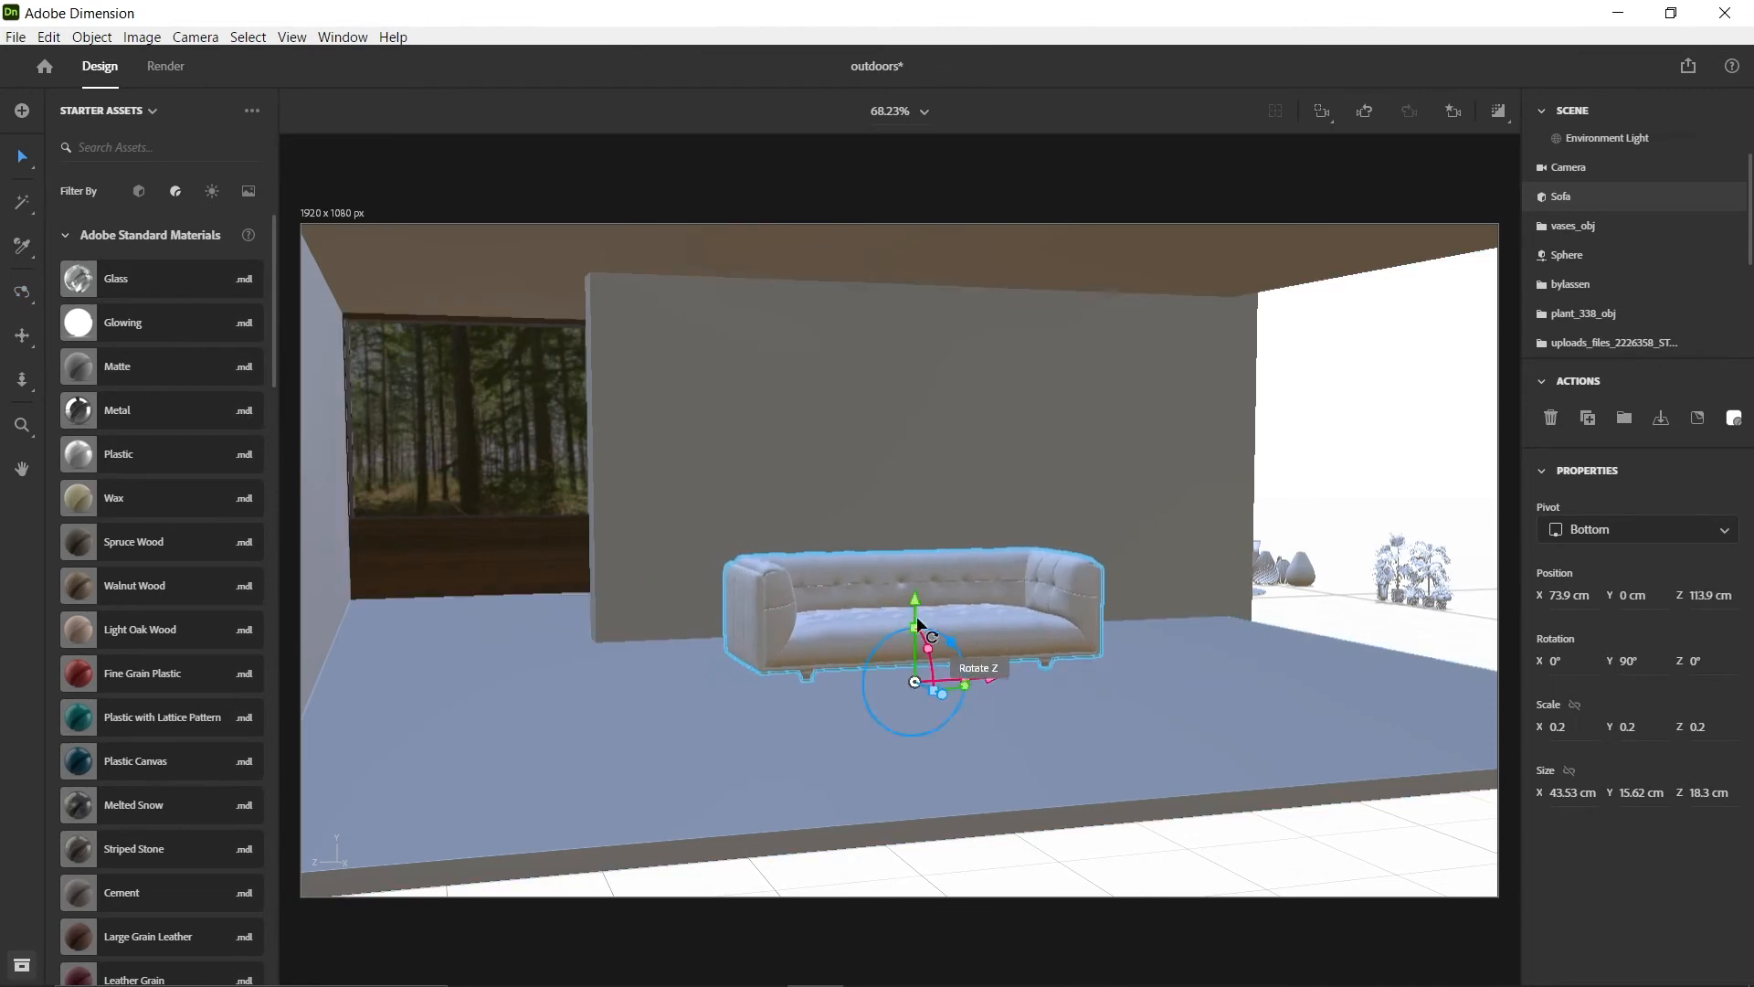
Raise the sofa to about Y 1.7 cm so its legs stand on the room's floor
{"action": "mouse_move", "coordinate": [912, 596]}
{"action": "left_mouse_down"}
{"action": "mouse_move", "coordinate": [916, 532]}
{"action": "mouse_move", "coordinate": [908, 593]}
{"action": "left_mouse_up"}
{"action": "right_click_drag", "start_coordinate": [915, 687], "coordinate": [858, 709]}
{"action": "left_click_drag", "start_coordinate": [912, 599], "coordinate": [917, 584]}
{"action": "scroll", "coordinate": [1027, 707], "scroll_direction": "up", "scroll_amount": 4}
{"action": "right_click_drag", "start_coordinate": [950, 658], "coordinate": [1016, 647]}
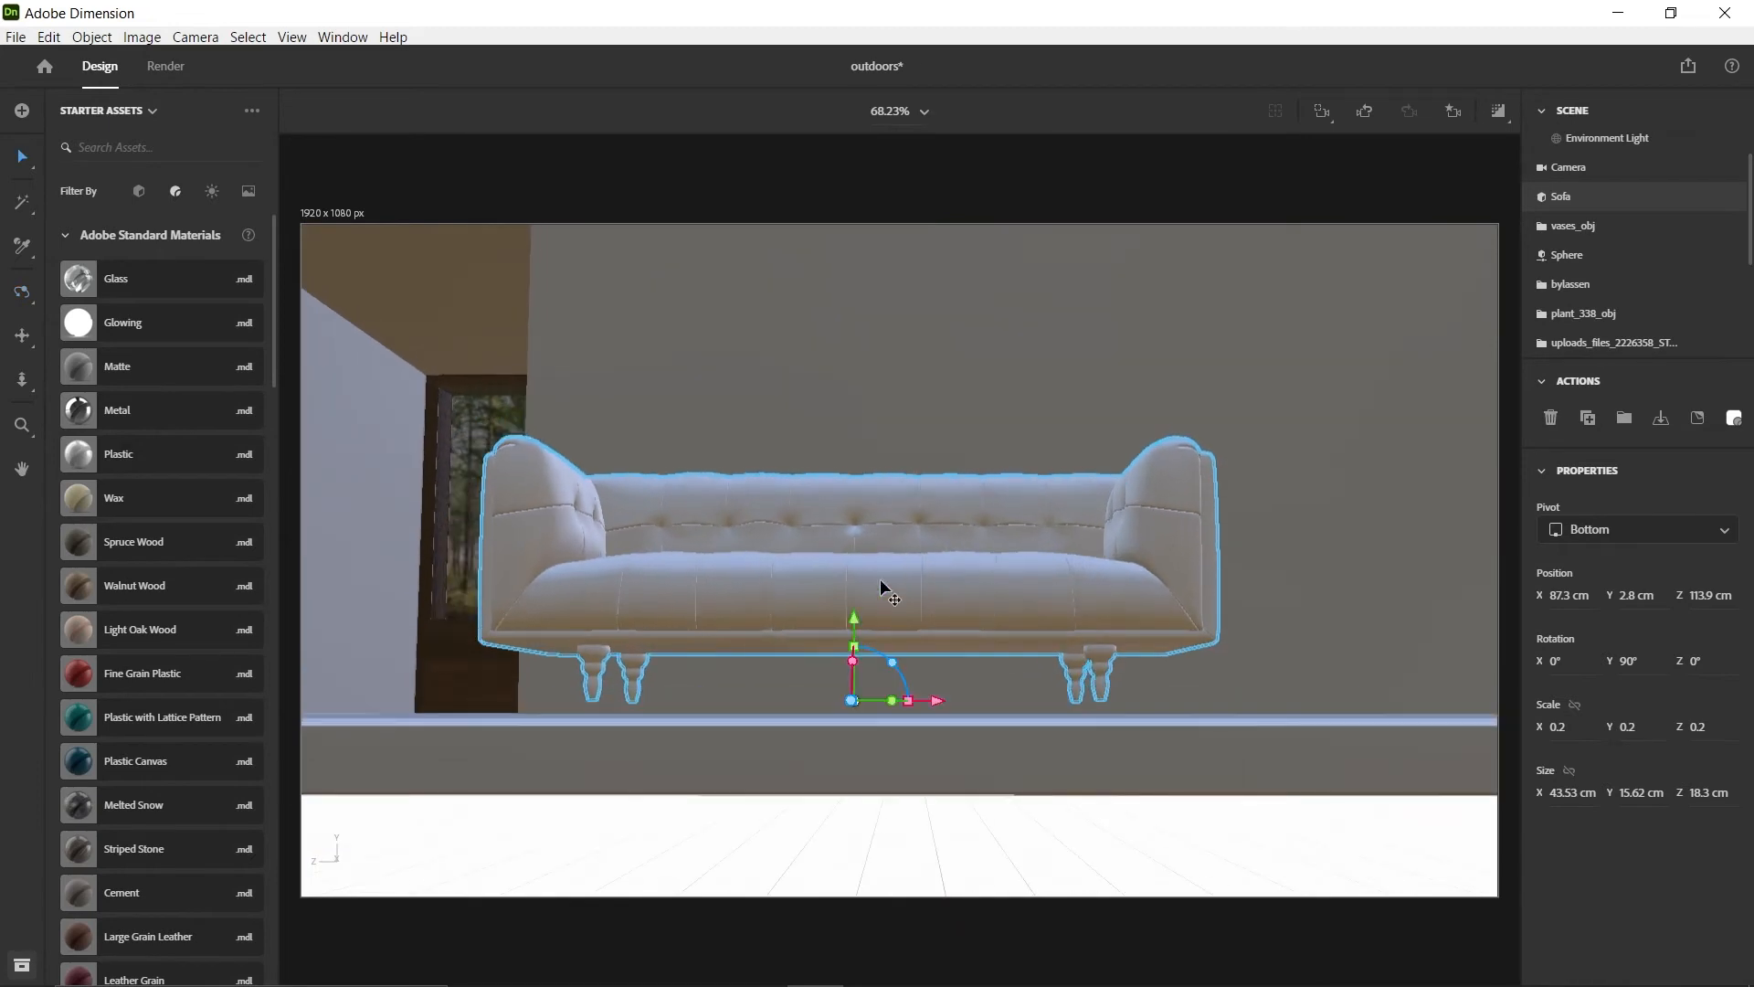
{"action": "mouse_move", "coordinate": [855, 620]}
{"action": "left_mouse_down"}
{"action": "mouse_move", "coordinate": [864, 672]}
{"action": "mouse_move", "coordinate": [866, 641]}
{"action": "left_mouse_up"}
{"action": "scroll", "coordinate": [1184, 822], "scroll_direction": "up", "scroll_amount": 3}
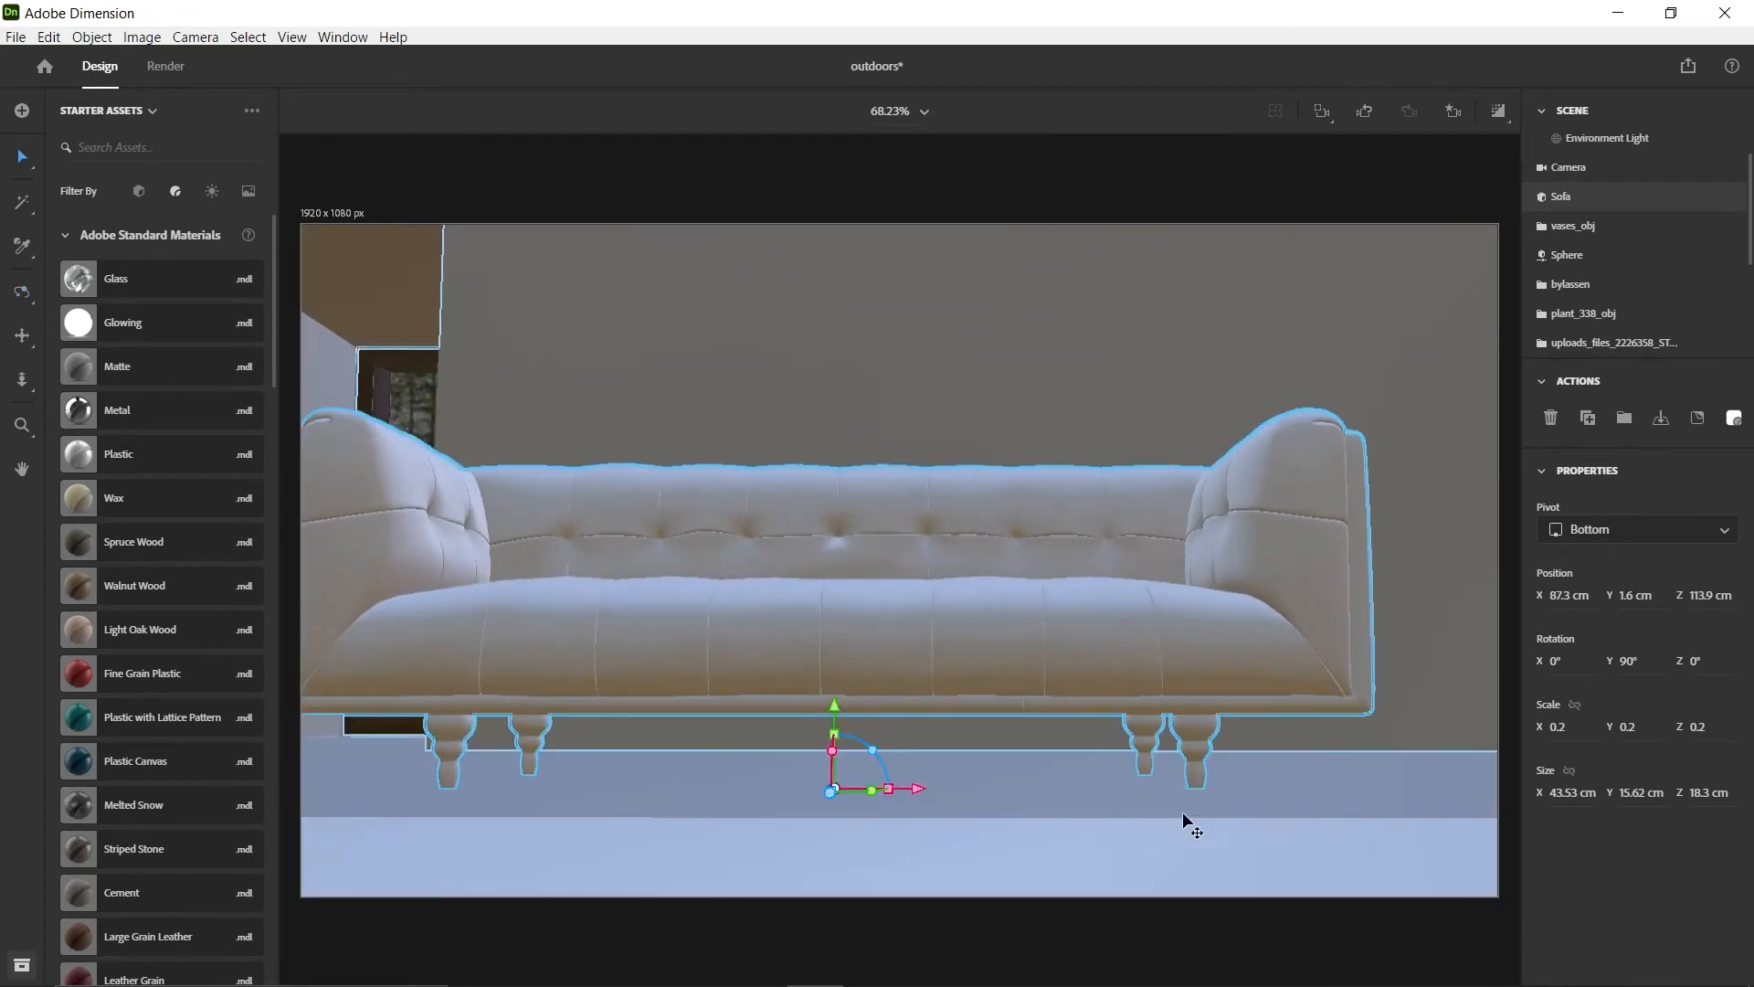
{"action": "scroll", "coordinate": [1184, 820], "scroll_direction": "up", "scroll_amount": 2}
{"action": "right_click_drag", "start_coordinate": [1184, 820], "coordinate": [1073, 632]}
{"action": "left_click_drag", "start_coordinate": [599, 560], "coordinate": [596, 557]}
{"action": "scroll", "coordinate": [740, 527], "scroll_direction": "down", "scroll_amount": 3}
{"action": "scroll", "coordinate": [740, 527], "scroll_direction": "down", "scroll_amount": 5}
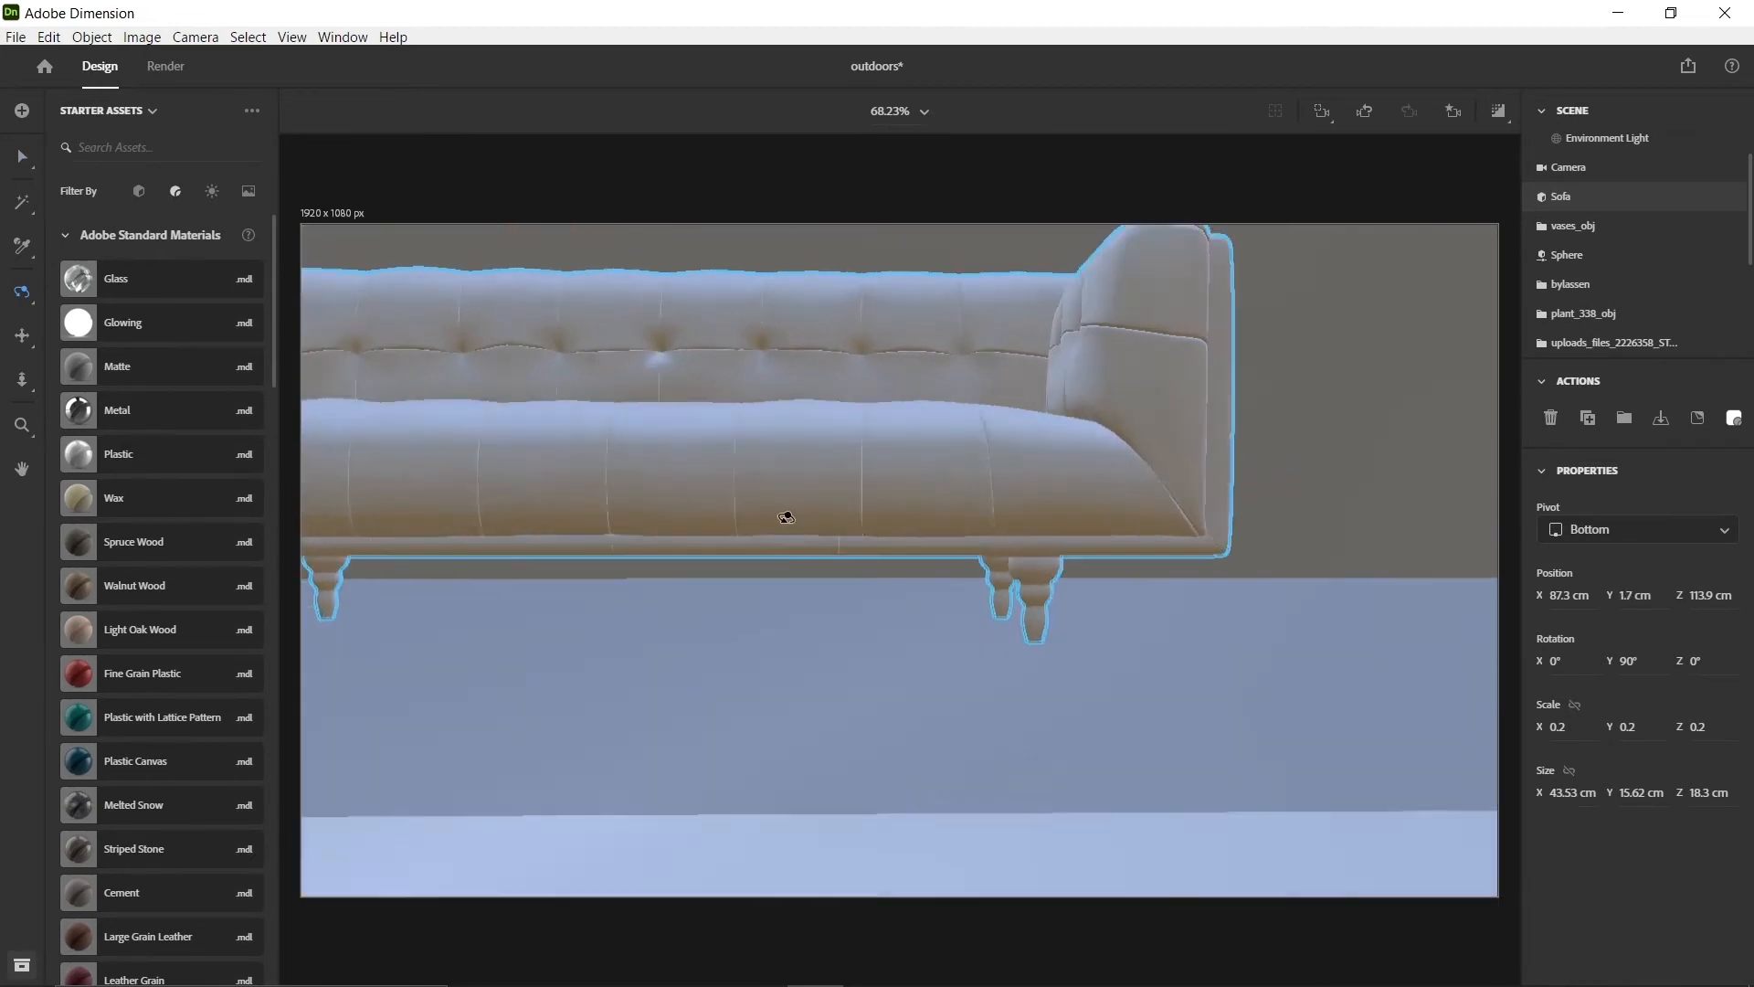
Shift the sofa back along X towards the matte inner wall
{"action": "left_click_drag", "start_coordinate": [1057, 539], "coordinate": [986, 490]}
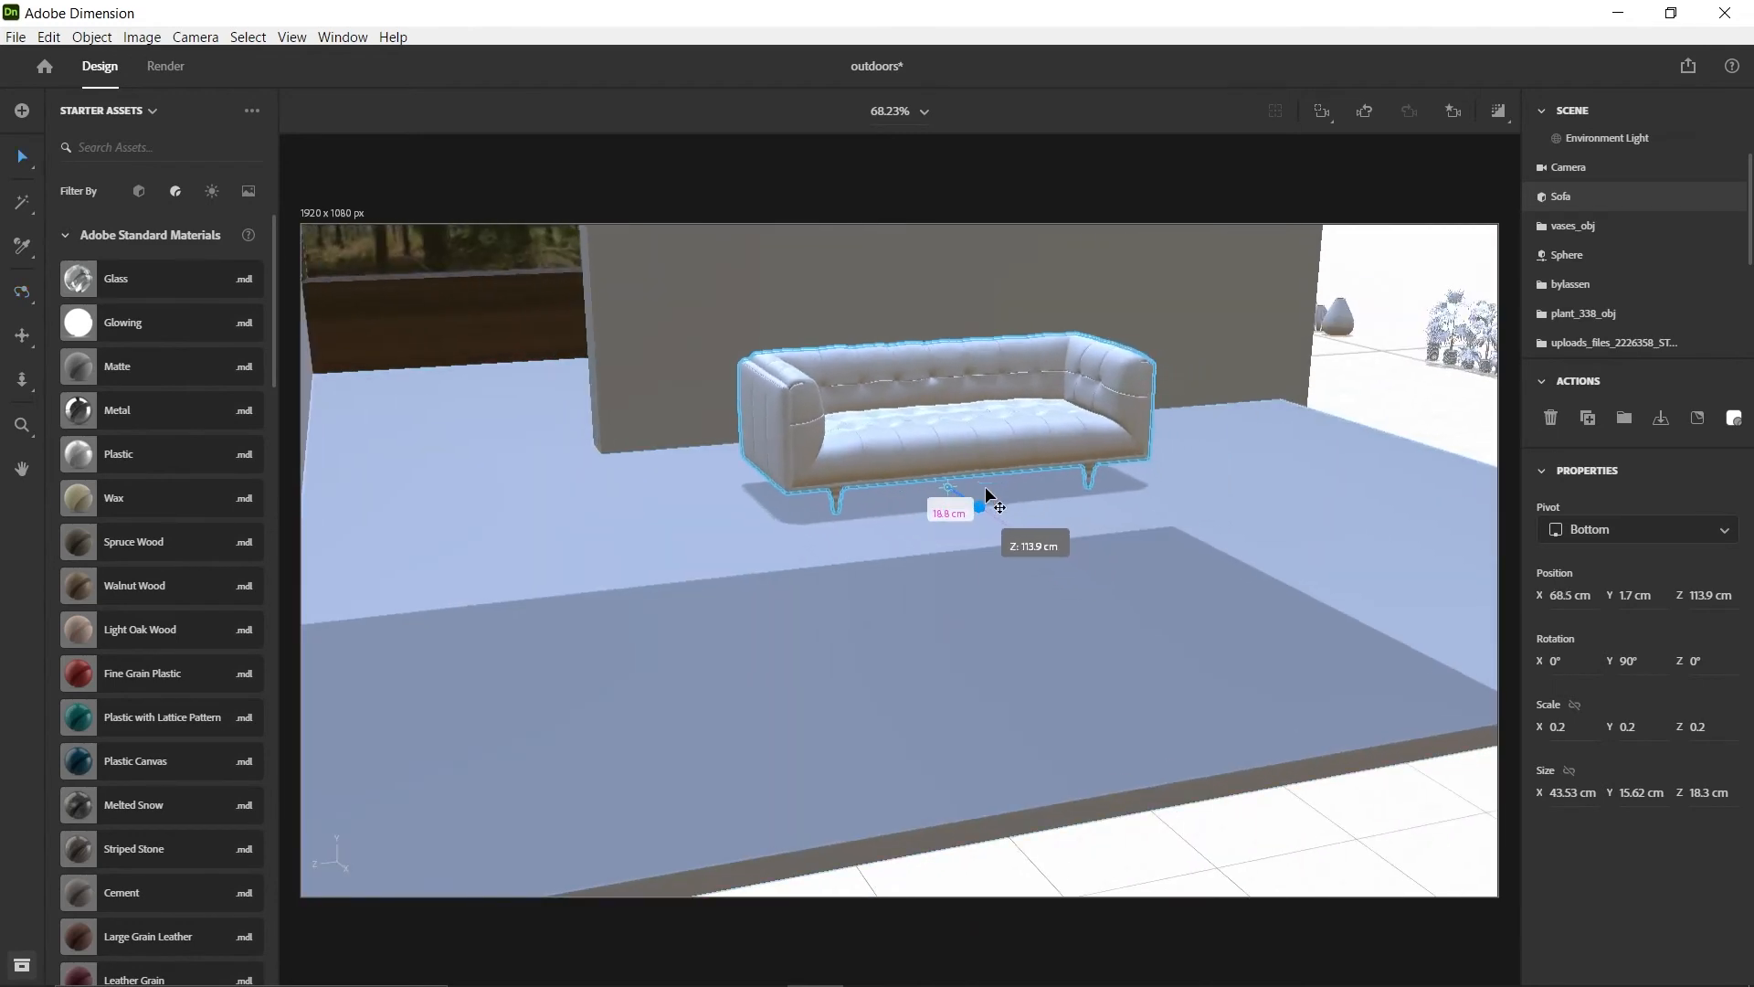
{"action": "right_click_drag", "start_coordinate": [986, 492], "coordinate": [889, 430]}
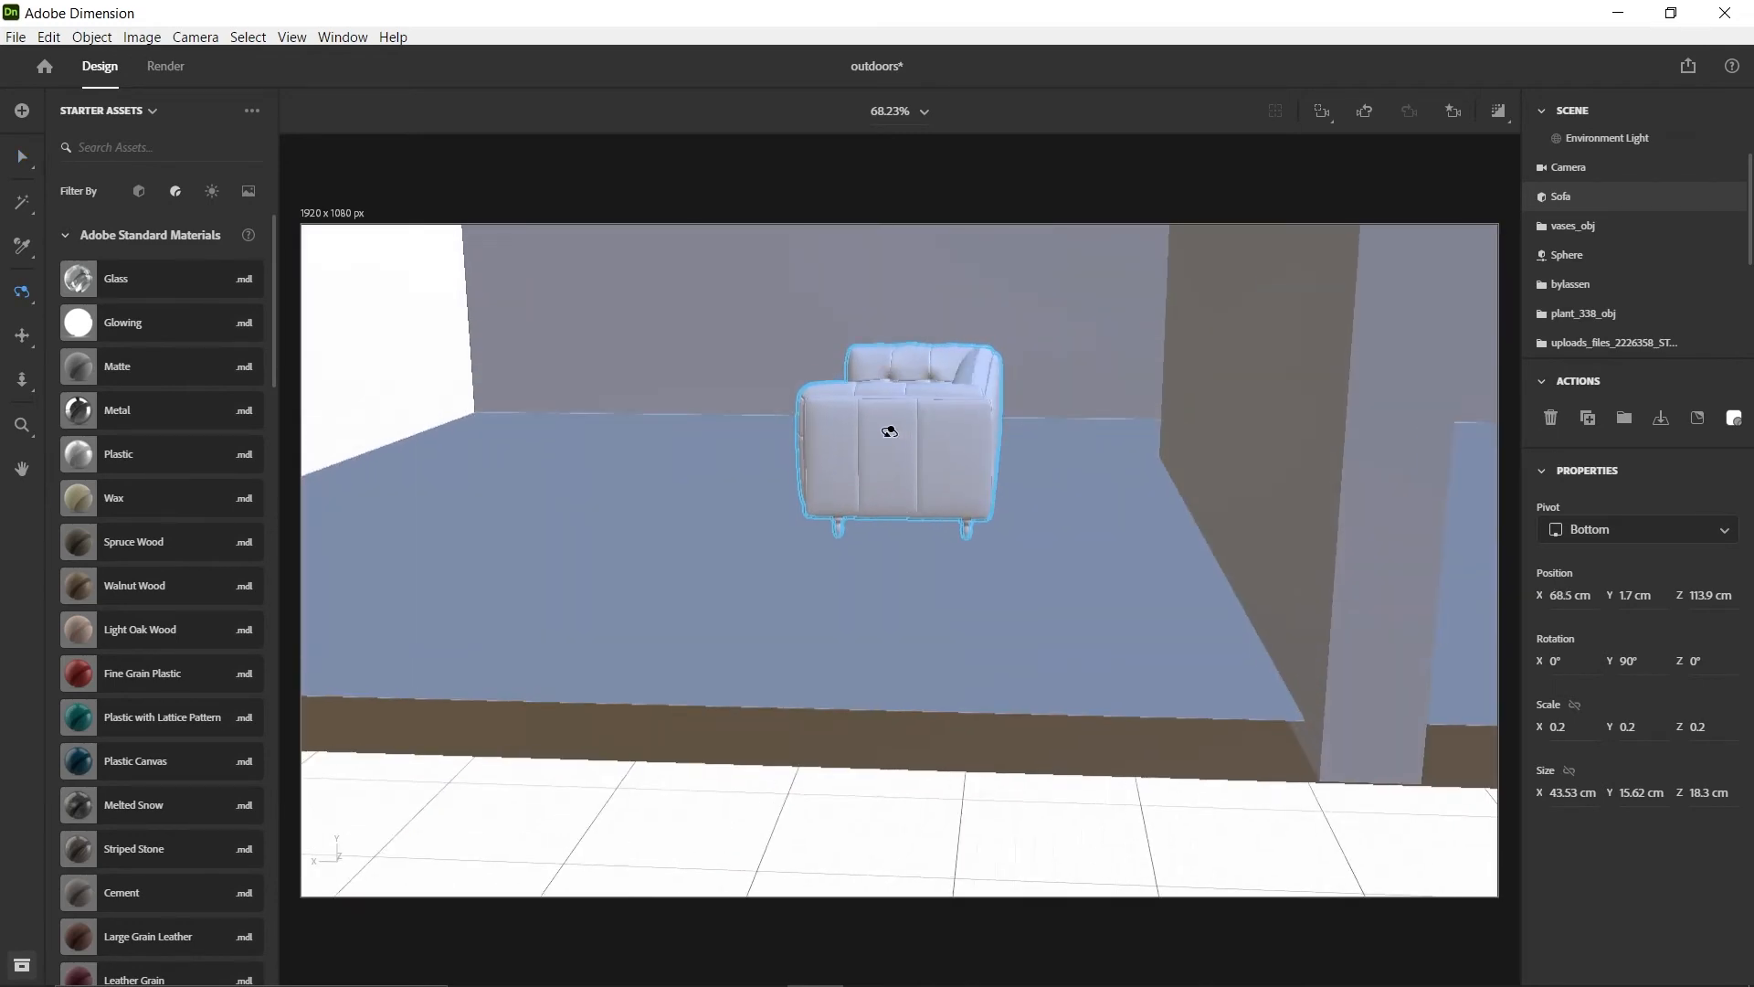
{"action": "left_click_drag", "start_coordinate": [827, 508], "coordinate": [989, 511]}
{"action": "right_click_drag", "start_coordinate": [1081, 567], "coordinate": [776, 617]}
{"action": "left_click_drag", "start_coordinate": [1050, 610], "coordinate": [1088, 611]}
{"action": "right_click_drag", "start_coordinate": [731, 589], "coordinate": [611, 561]}
Move the flattened sphere into the room in front of the sofa, at about X 103.7, Y 3.1, Z 105.6 cm
{"action": "right_click_drag", "start_coordinate": [1478, 643], "coordinate": [1198, 629]}
{"action": "left_click_drag", "start_coordinate": [1428, 583], "coordinate": [562, 551]}
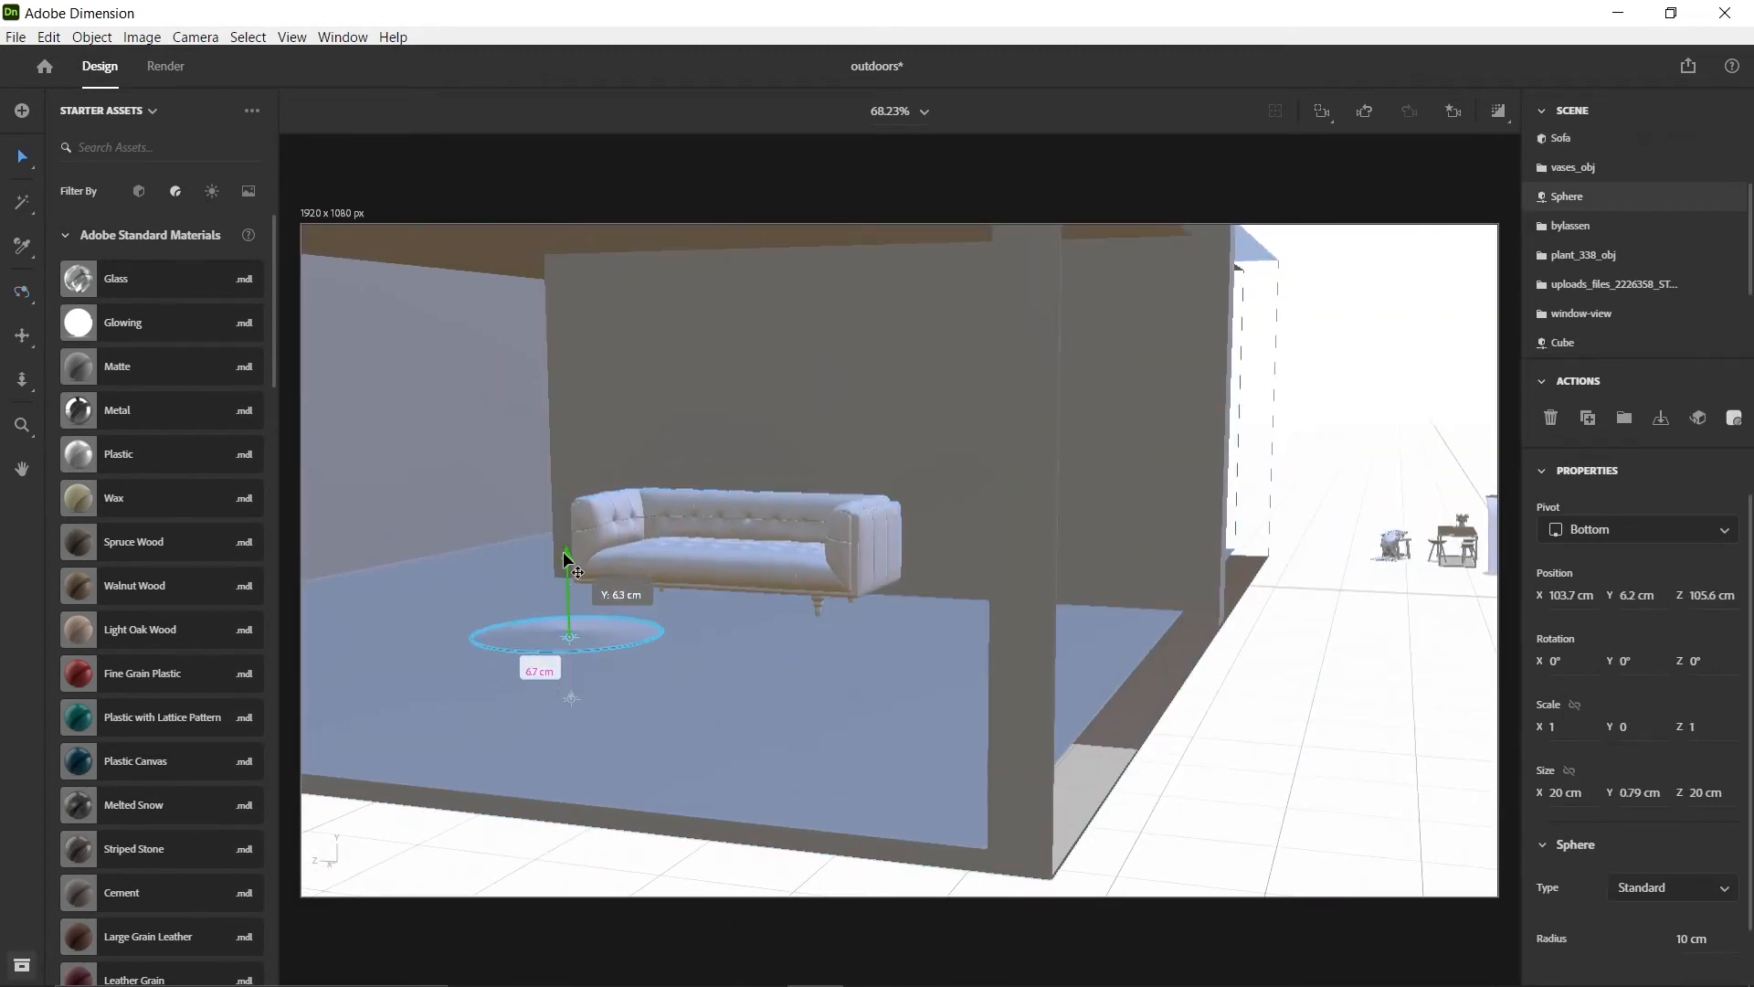
{"action": "right_click_drag", "start_coordinate": [563, 551], "coordinate": [1134, 704]}
Rescale the sphere's height and flatten it into a disc about 0.75 cm thick
{"action": "left_click_drag", "start_coordinate": [1098, 596], "coordinate": [1098, 462]}
{"action": "left_click", "coordinate": [139, 192]}
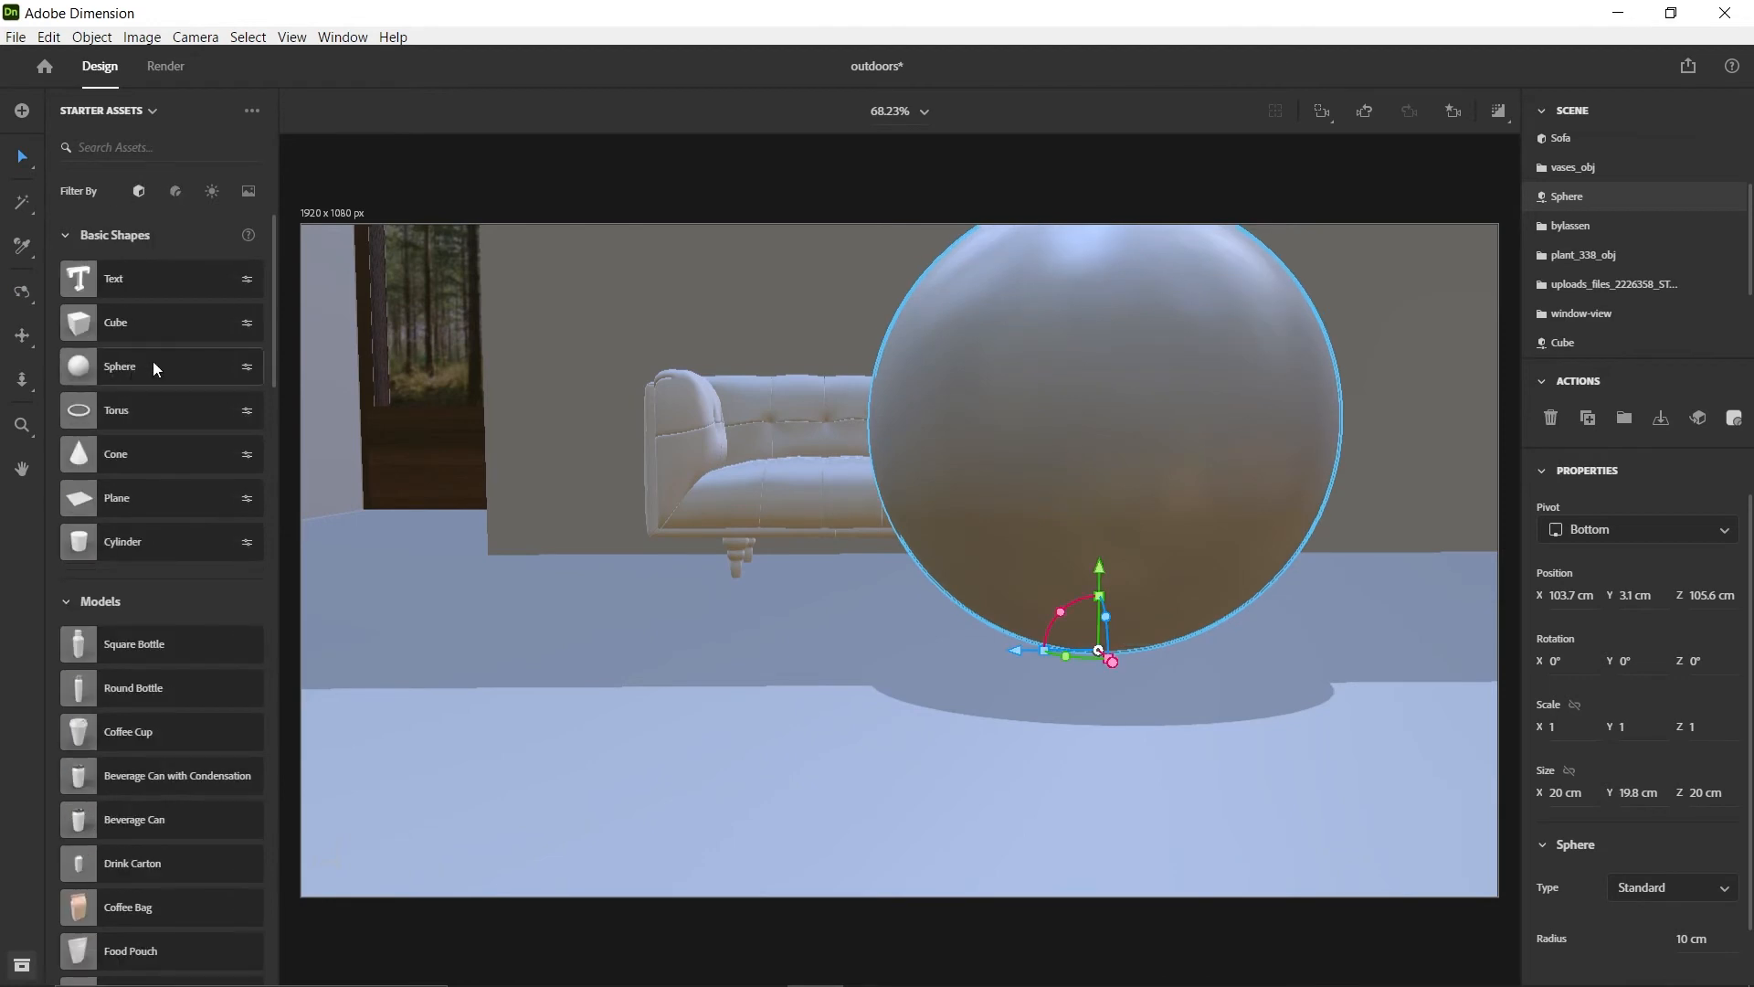
{"action": "left_click_drag", "start_coordinate": [1099, 596], "coordinate": [1104, 658]}
{"action": "right_click_drag", "start_coordinate": [1104, 657], "coordinate": [1002, 544]}
{"action": "scroll", "coordinate": [971, 587], "scroll_direction": "up", "scroll_amount": 3}
{"action": "left_click_drag", "start_coordinate": [913, 458], "coordinate": [915, 448]}
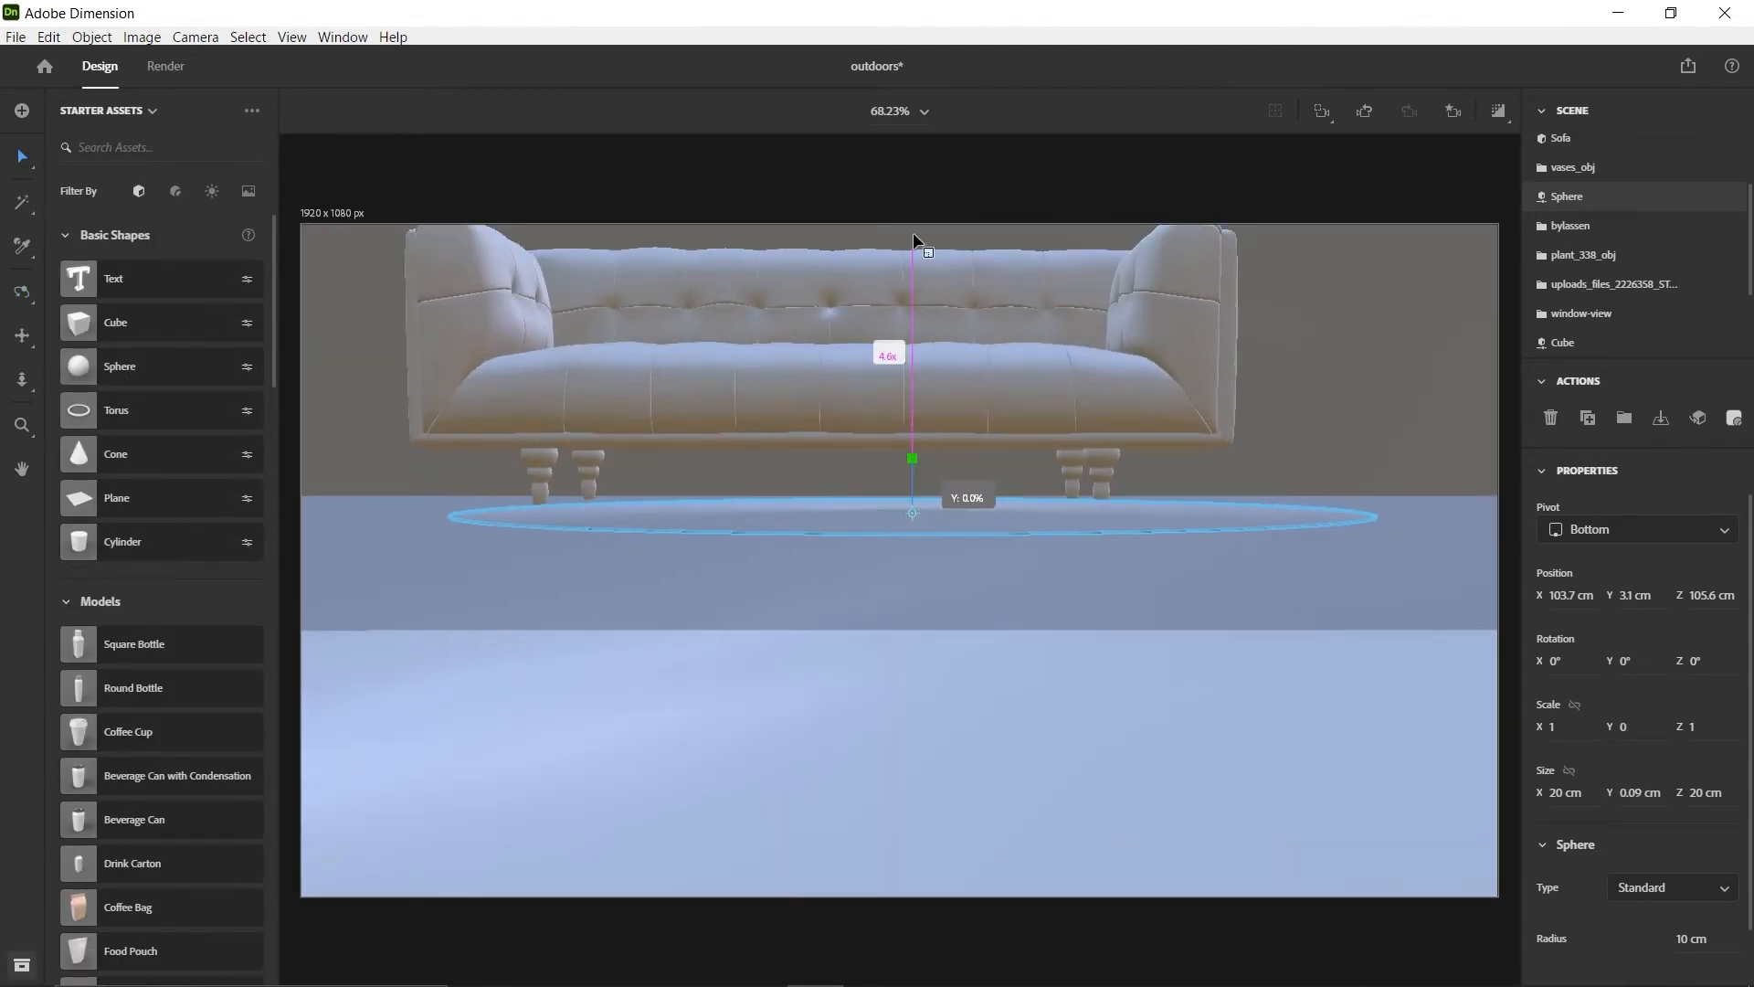
{"action": "left_click_drag", "start_coordinate": [914, 239], "coordinate": [924, 305]}
{"action": "right_click_drag", "start_coordinate": [925, 306], "coordinate": [928, 415]}
{"action": "left_click_drag", "start_coordinate": [923, 478], "coordinate": [928, 440]}
Lower the flat disc onto the floor in front of the sofa, at about Y 1.5 cm
{"action": "scroll", "coordinate": [888, 584], "scroll_direction": "down", "scroll_amount": 4}
{"action": "right_click_drag", "start_coordinate": [889, 587], "coordinate": [900, 522]}
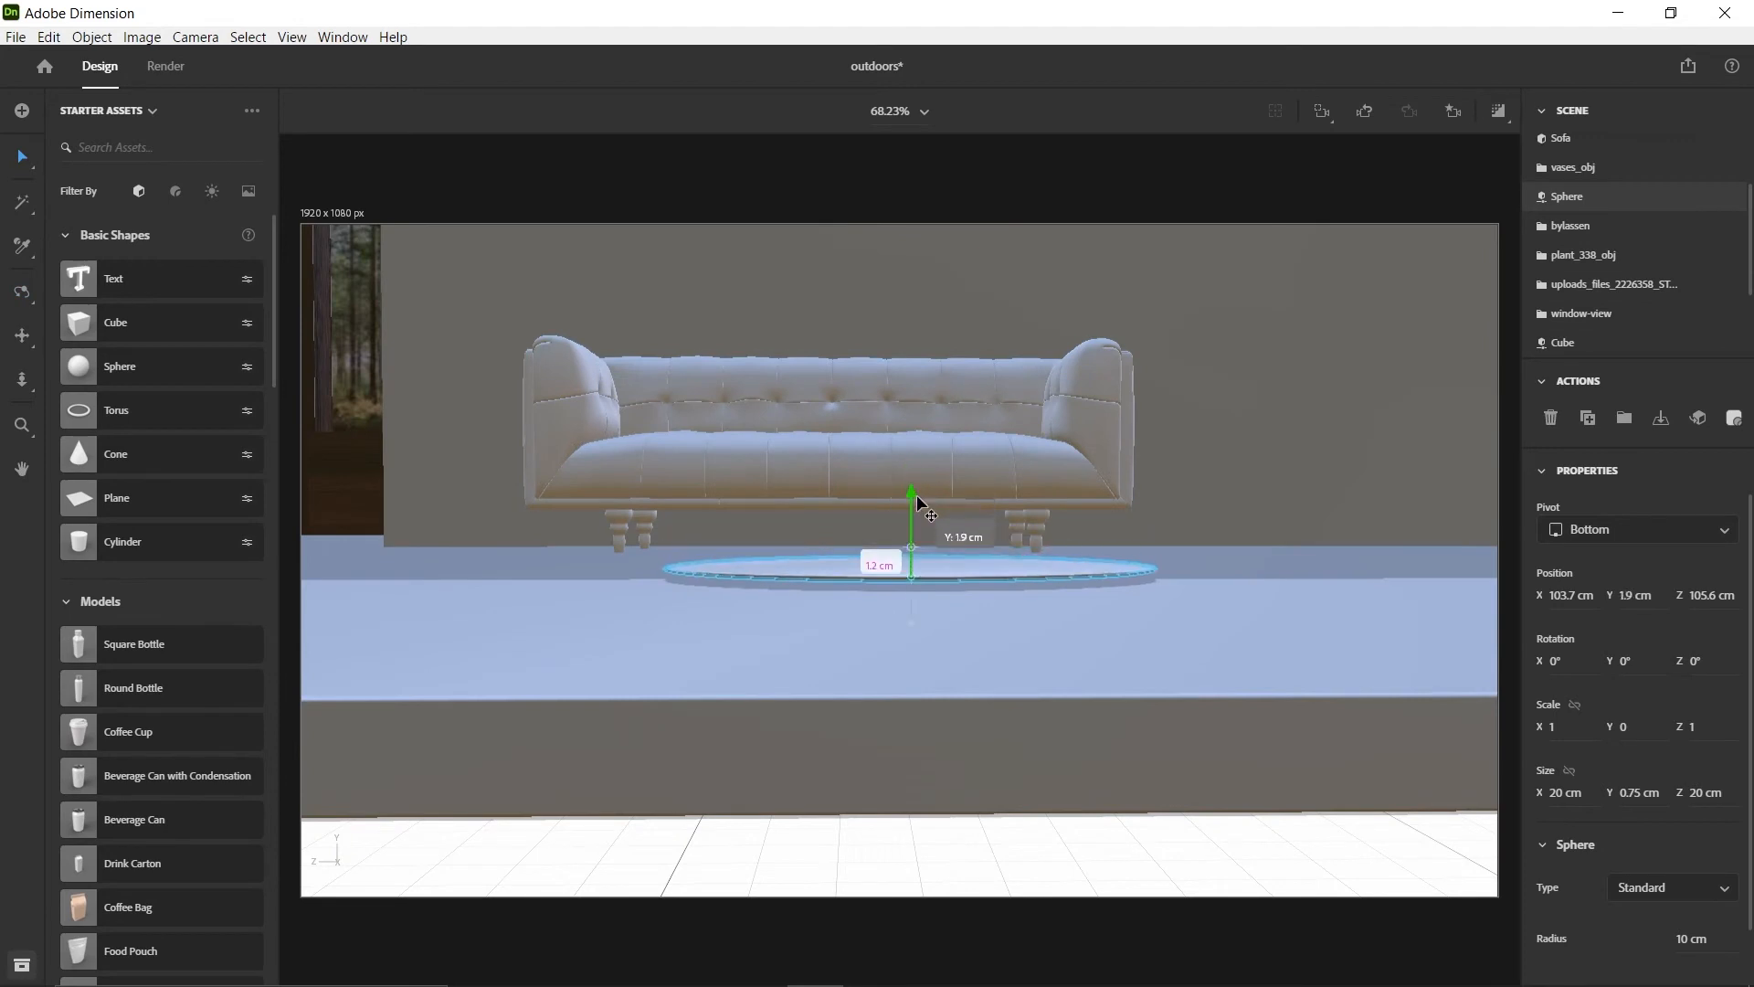
{"action": "right_click_drag", "start_coordinate": [1002, 609], "coordinate": [975, 579]}
{"action": "scroll", "coordinate": [975, 581], "scroll_direction": "up", "scroll_amount": 5}
{"action": "right_click_drag", "start_coordinate": [1029, 666], "coordinate": [933, 630]}
{"action": "left_click_drag", "start_coordinate": [929, 530], "coordinate": [929, 539]}
{"action": "right_click_drag", "start_coordinate": [895, 647], "coordinate": [911, 603]}
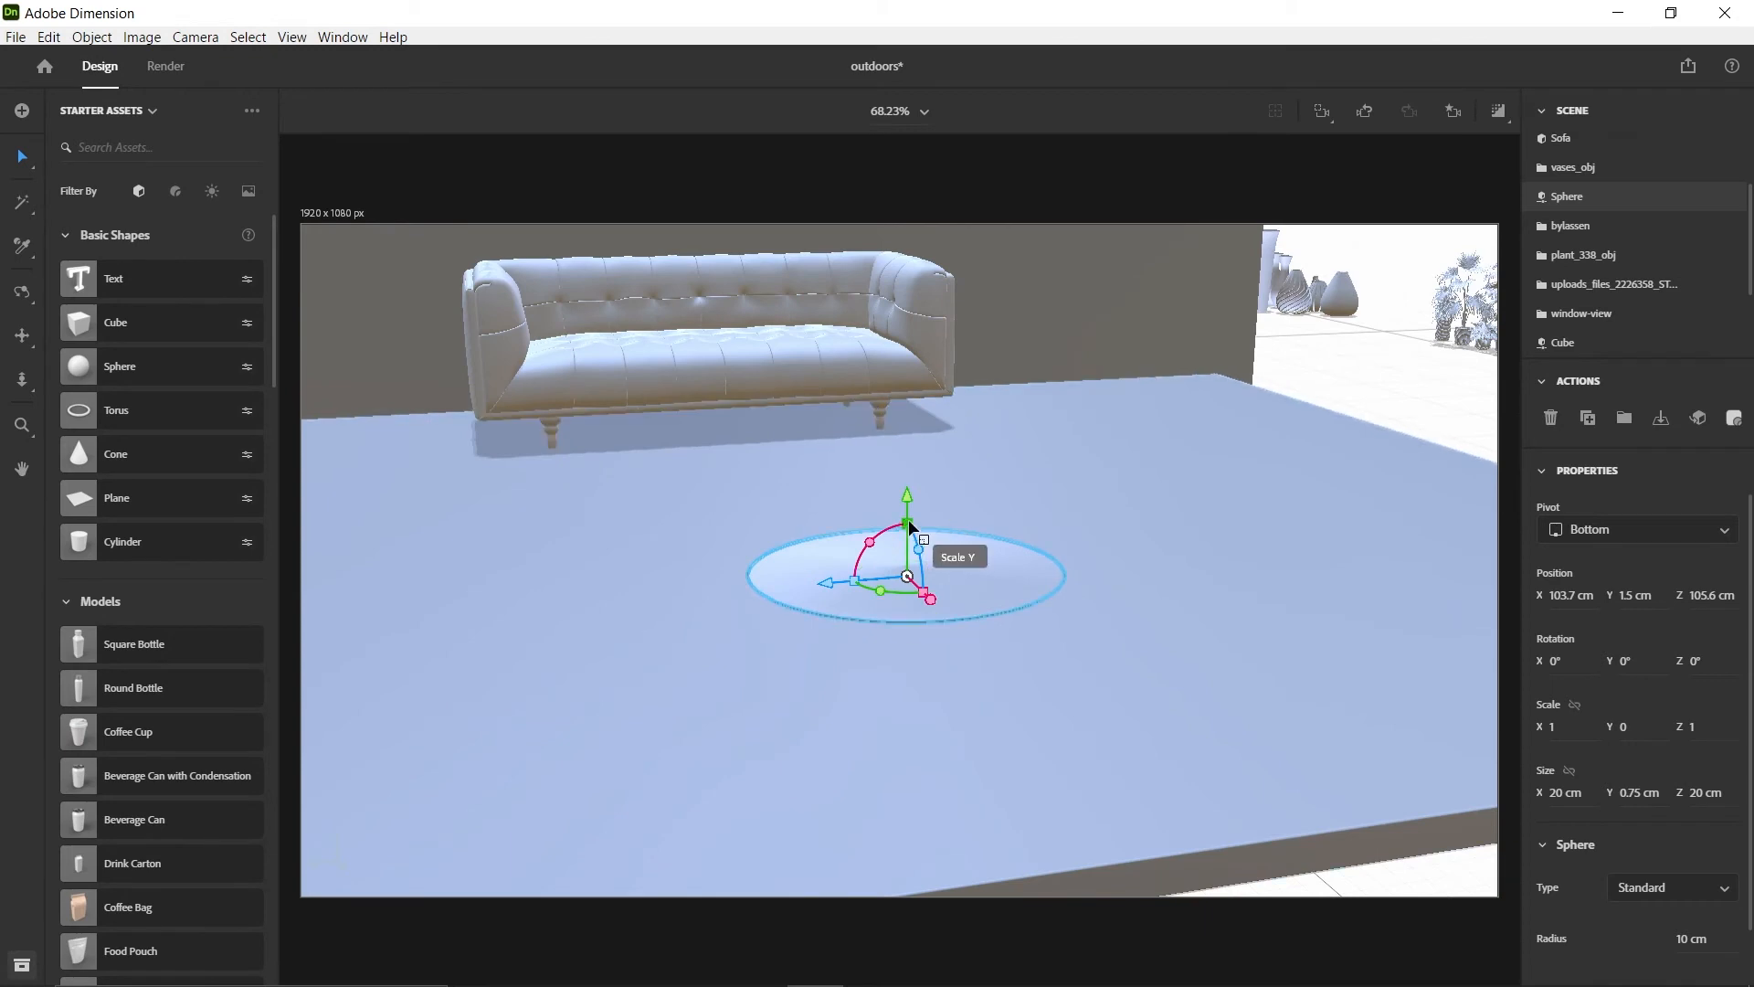
Enlarge the disc to about 41 cm across and place it before the sofa at about X 88.1, Z 114.3 cm
{"action": "left_click_drag", "start_coordinate": [911, 472], "coordinate": [910, 463]}
{"action": "scroll", "coordinate": [859, 567], "scroll_direction": "down", "scroll_amount": 3}
{"action": "middle_click_drag", "start_coordinate": [795, 571], "coordinate": [963, 605]}
{"action": "left_click_drag", "start_coordinate": [1117, 630], "coordinate": [1019, 513]}
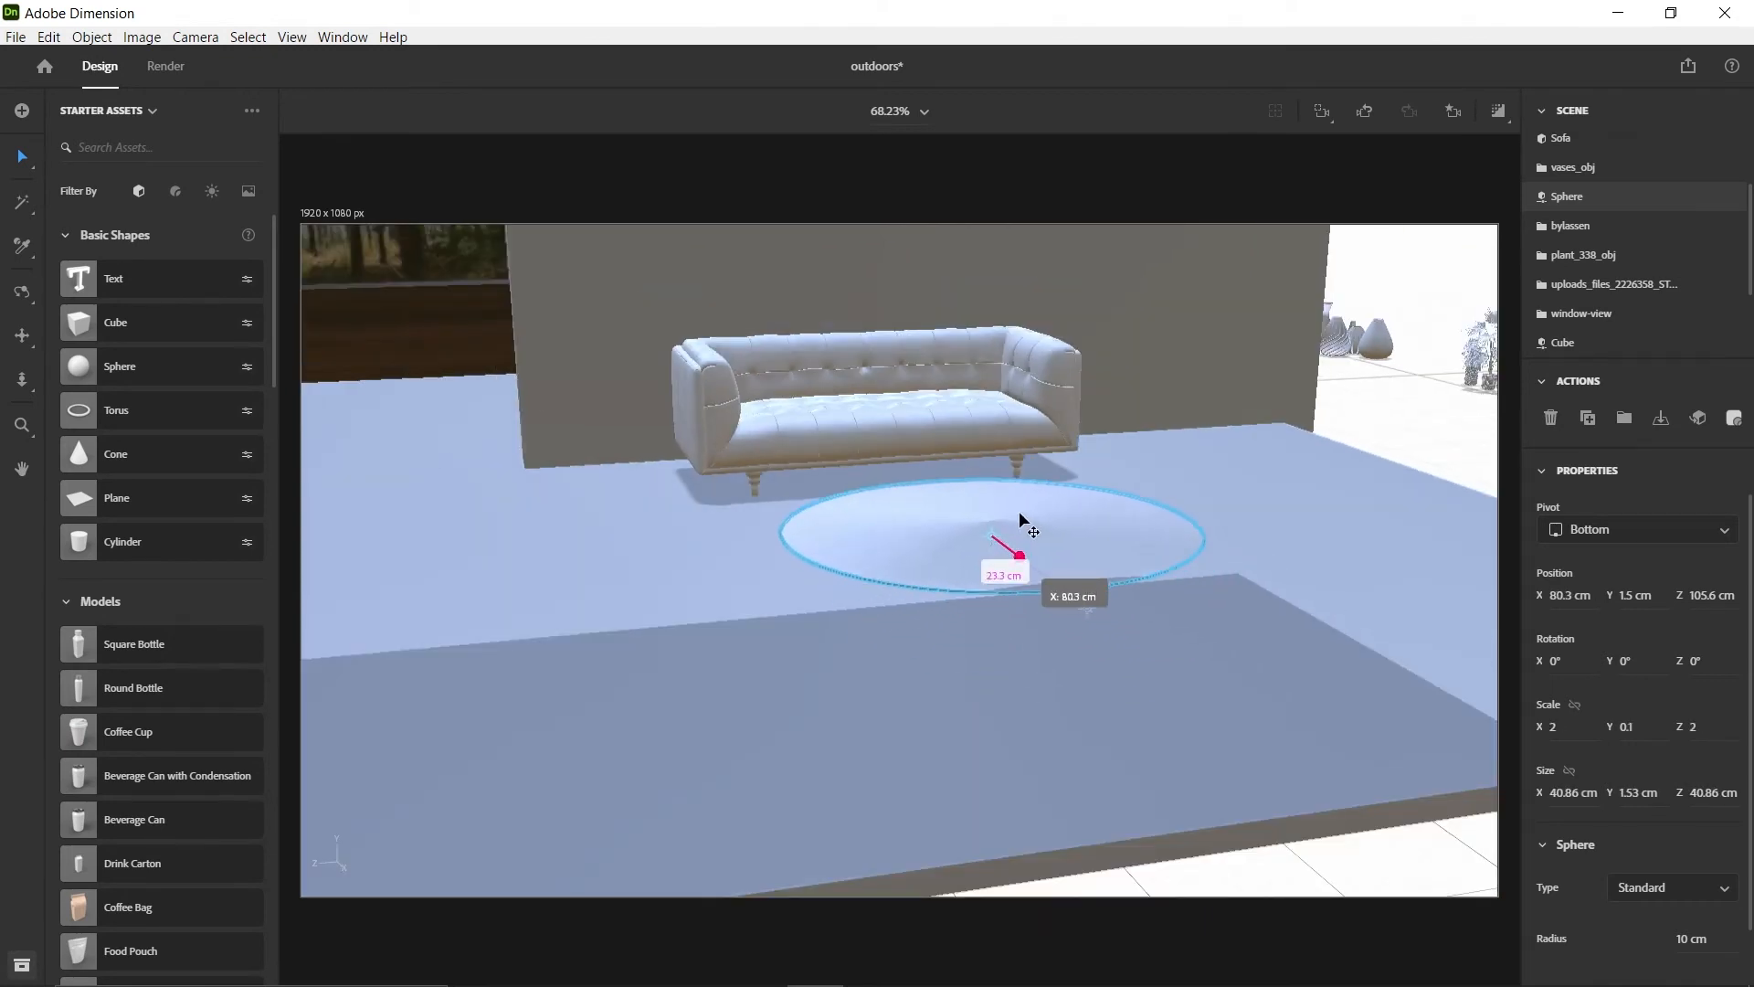
{"action": "left_click_drag", "start_coordinate": [778, 546], "coordinate": [810, 575]}
{"action": "left_click", "coordinate": [1453, 111]}
{"action": "left_click", "coordinate": [1339, 255]}
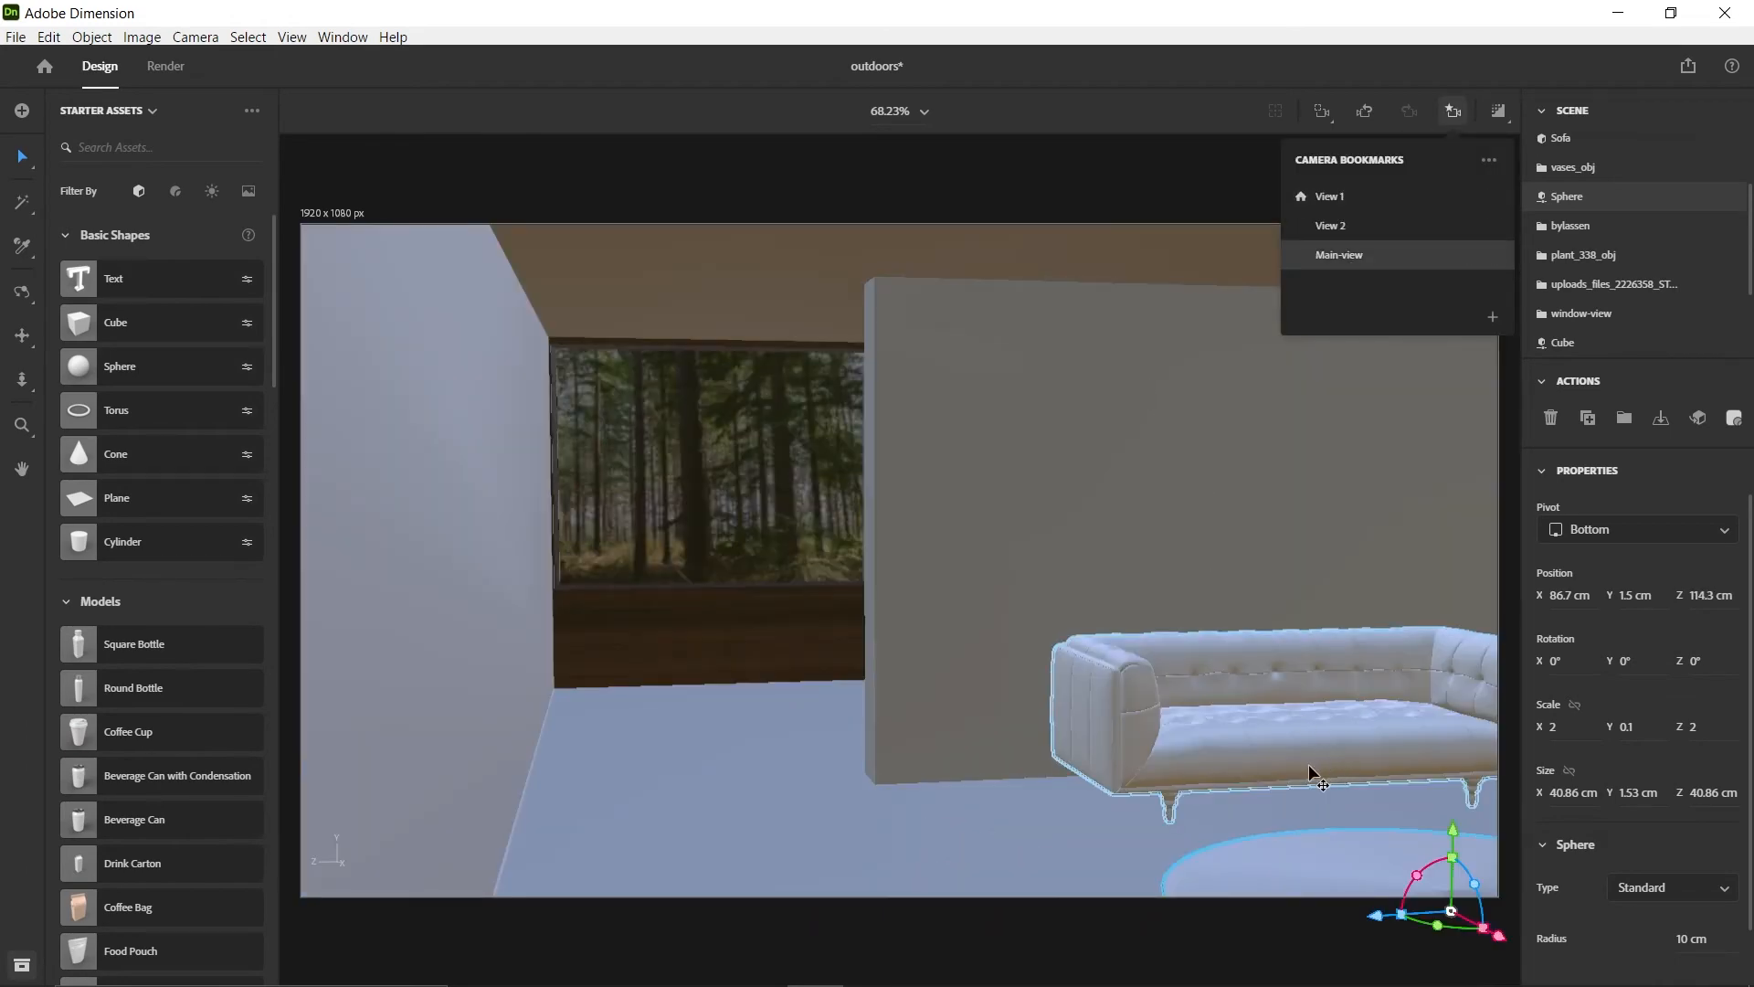
{"action": "mouse_move", "coordinate": [1497, 934]}
{"action": "left_mouse_down"}
{"action": "mouse_move", "coordinate": [1480, 934]}
{"action": "mouse_move", "coordinate": [1511, 952]}
{"action": "left_mouse_up"}
Hide the fan palm, basket_02, tropic palm and other plants in plant_338_obj, keeping only basket_01 and palm_01 shown
{"action": "scroll", "coordinate": [1174, 771], "scroll_direction": "down", "scroll_amount": 5}
{"action": "right_click_drag", "start_coordinate": [1175, 771], "coordinate": [731, 649]}
{"action": "middle_click_drag", "start_coordinate": [731, 649], "coordinate": [1057, 615]}
{"action": "right_click_drag", "start_coordinate": [1057, 615], "coordinate": [560, 588]}
{"action": "middle_click_drag", "start_coordinate": [560, 587], "coordinate": [928, 689]}
{"action": "right_click_drag", "start_coordinate": [928, 689], "coordinate": [935, 597]}
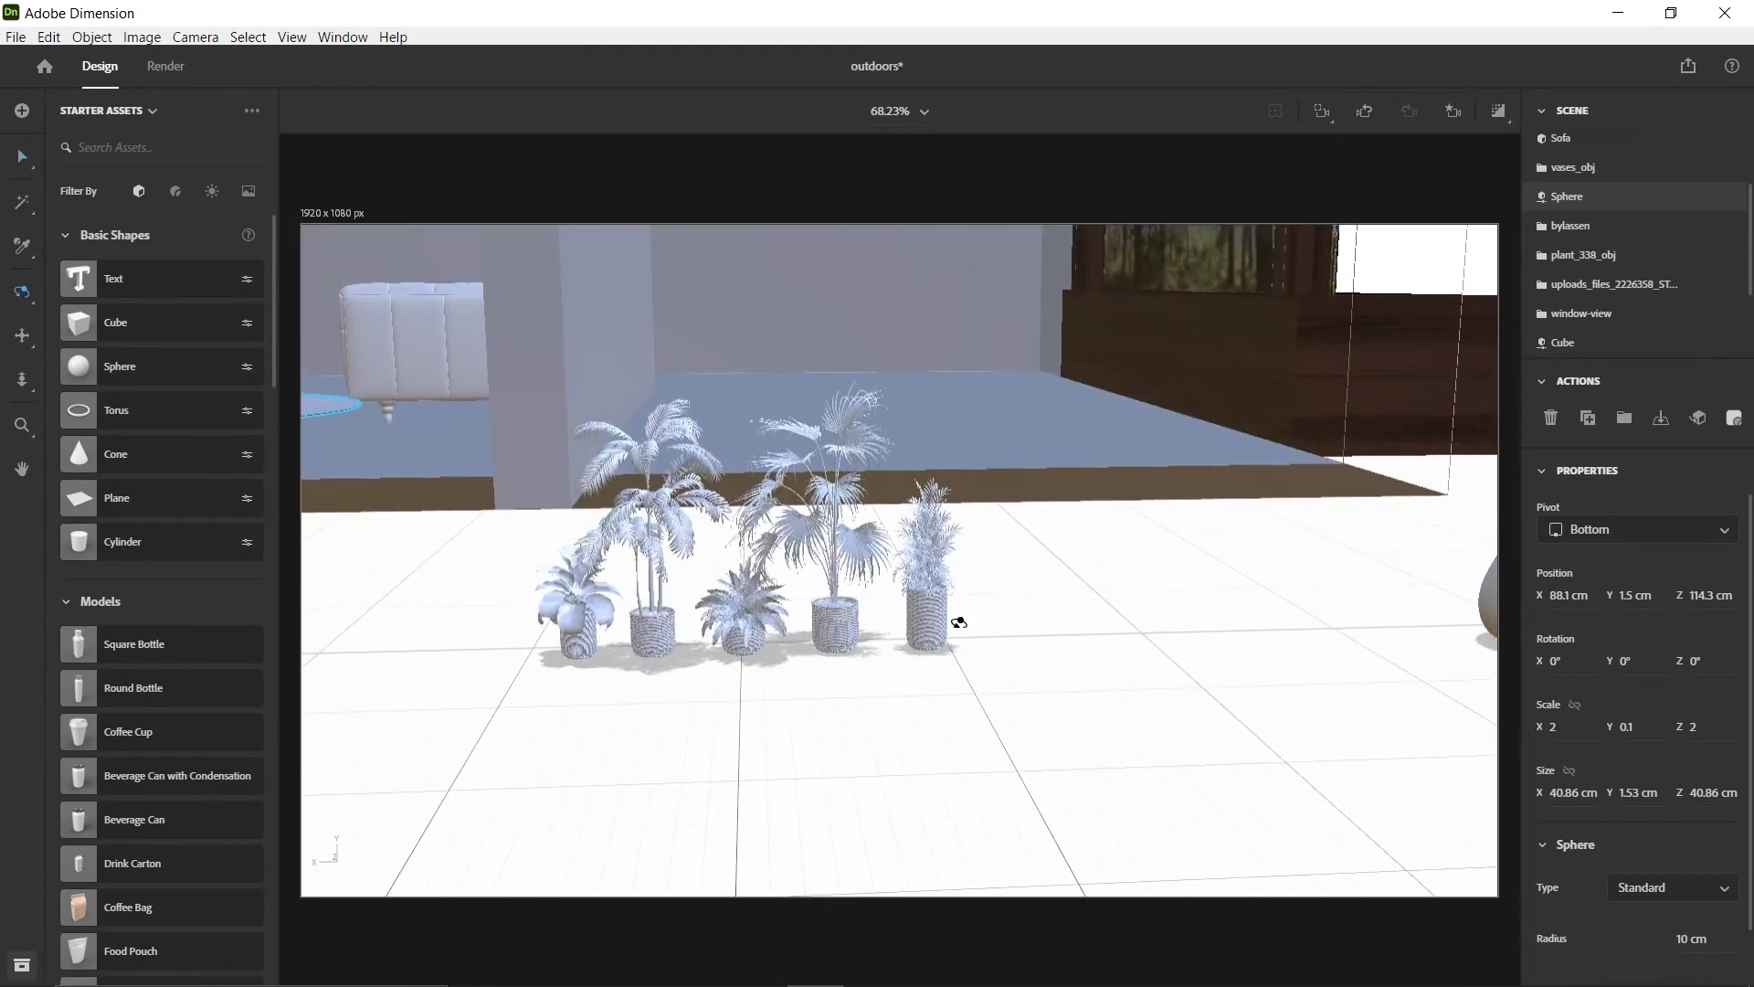
{"action": "left_click", "coordinate": [685, 546]}
{"action": "left_click_drag", "start_coordinate": [757, 675], "coordinate": [787, 676]}
{"action": "left_click", "coordinate": [1604, 290]}
{"action": "left_click", "coordinate": [1603, 291]}
{"action": "left_click", "coordinate": [1711, 255]}
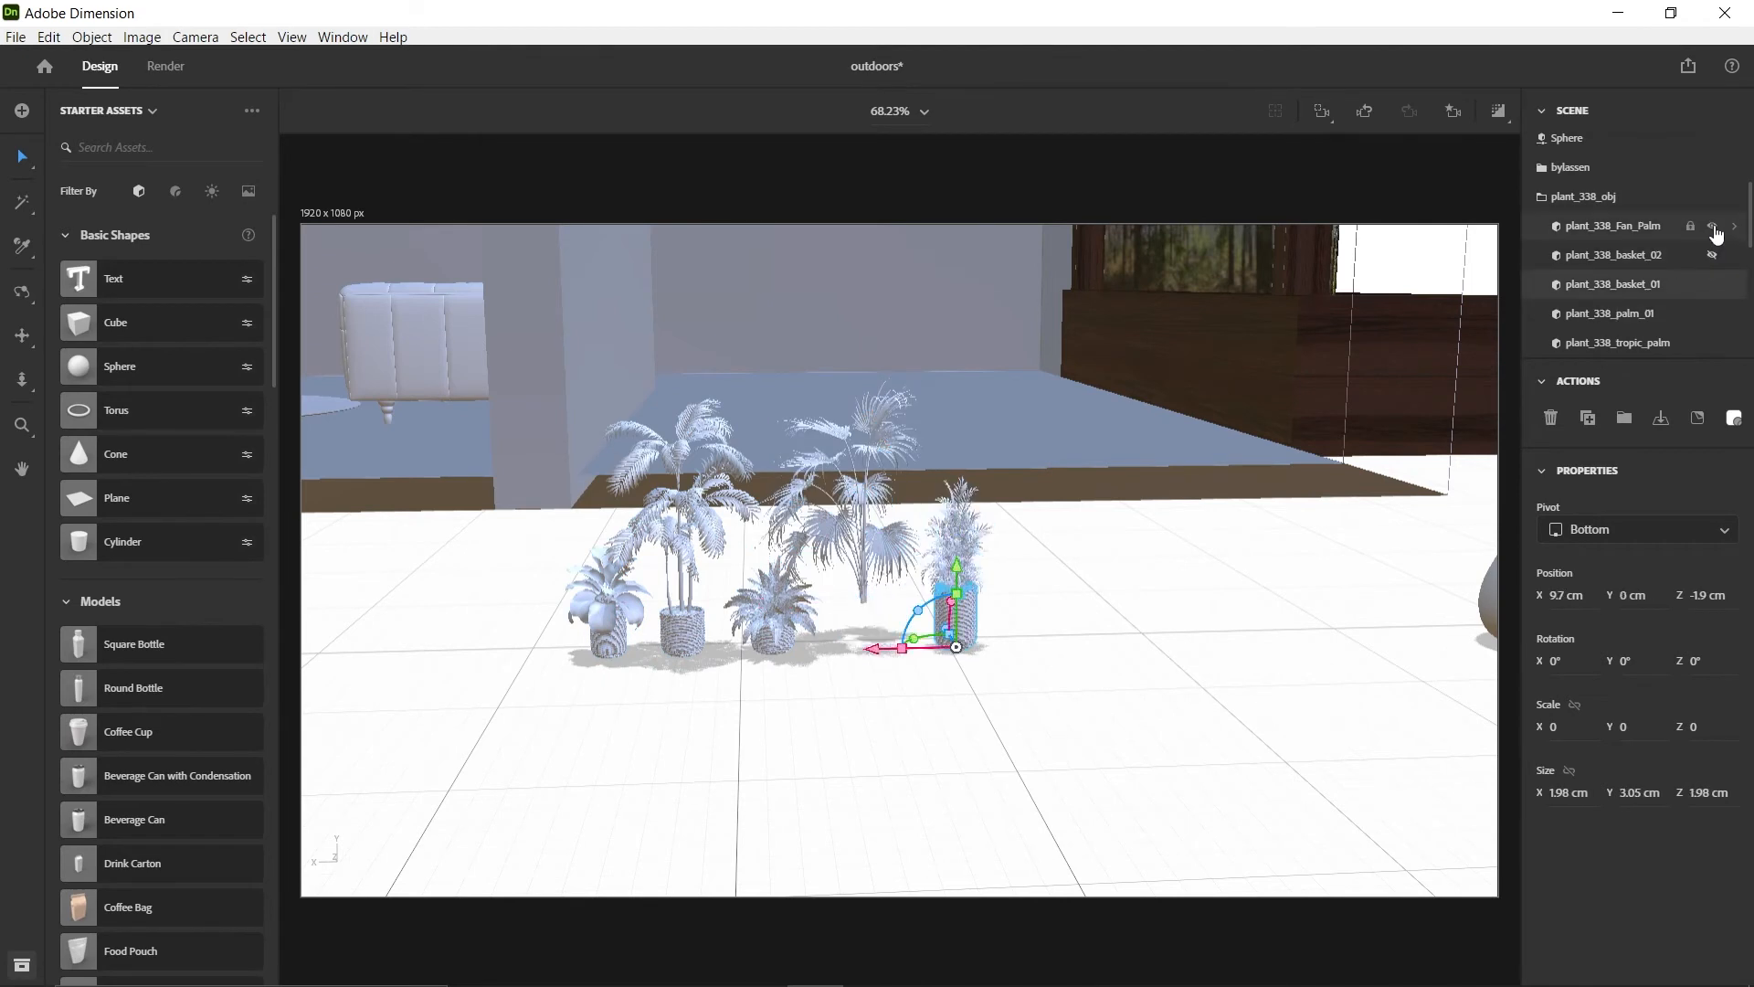
{"action": "left_click", "coordinate": [1711, 228]}
{"action": "left_click", "coordinate": [1711, 340]}
{"action": "scroll", "coordinate": [1711, 329], "scroll_direction": "down", "scroll_amount": 1}
{"action": "left_click", "coordinate": [1713, 340]}
Group plant_338_basket_01 and plant_338_palm_01 outside their folder under the name Plant-1
{"action": "scroll", "coordinate": [1718, 329], "scroll_direction": "up", "scroll_amount": 2}
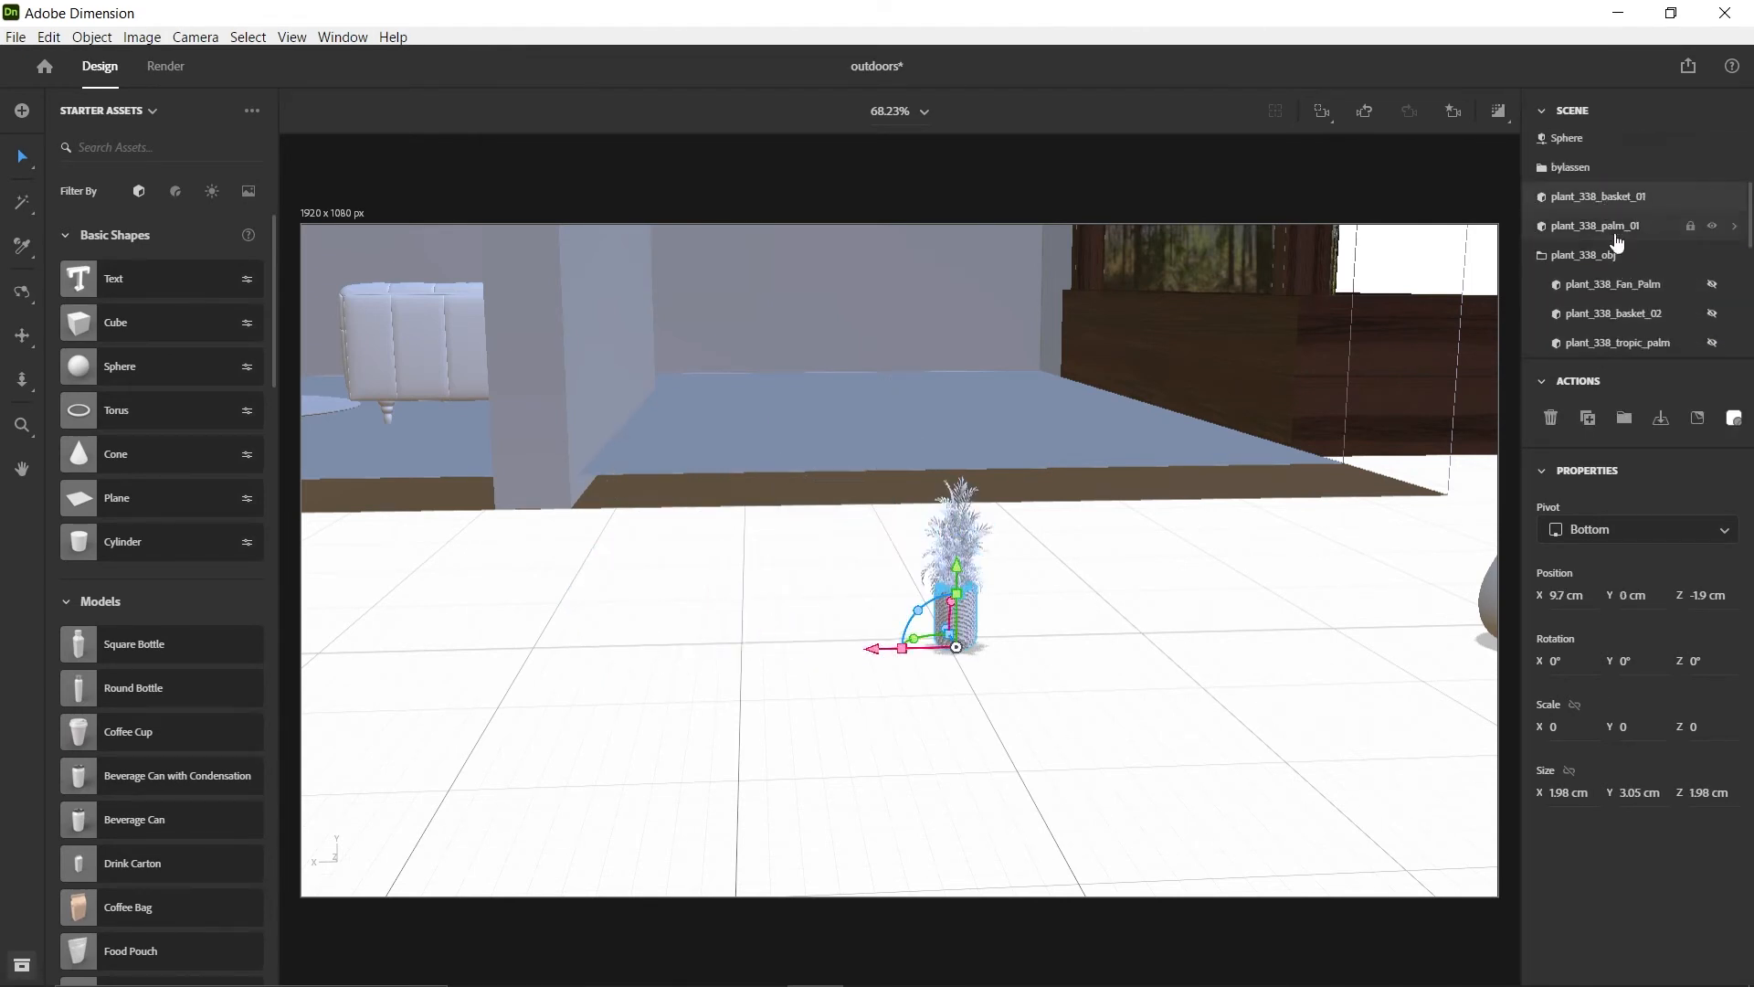
{"action": "left_click", "coordinate": [1615, 234], "text": "shift"}
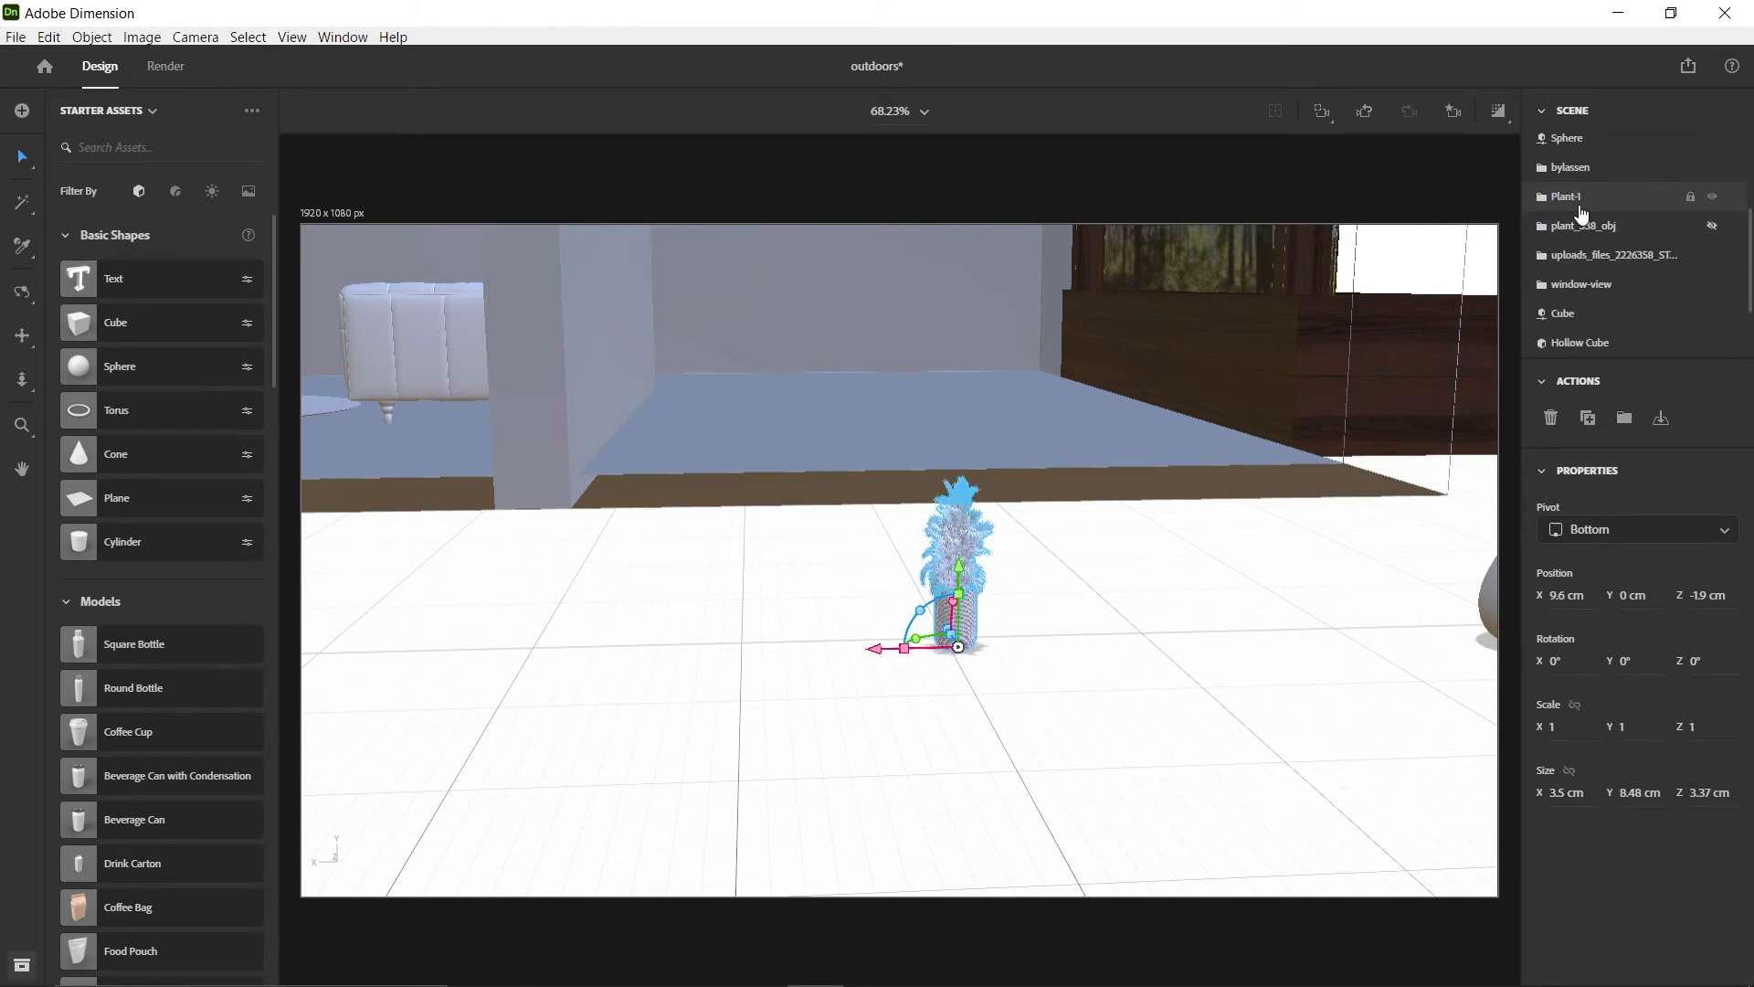
Move Plant-1 into the room beside the sofa at about X 47.9, Z 139.4 cm and enlarge it to scale 3.3
{"action": "left_click_drag", "start_coordinate": [875, 649], "coordinate": [425, 656]}
{"action": "right_click_drag", "start_coordinate": [523, 647], "coordinate": [1363, 447]}
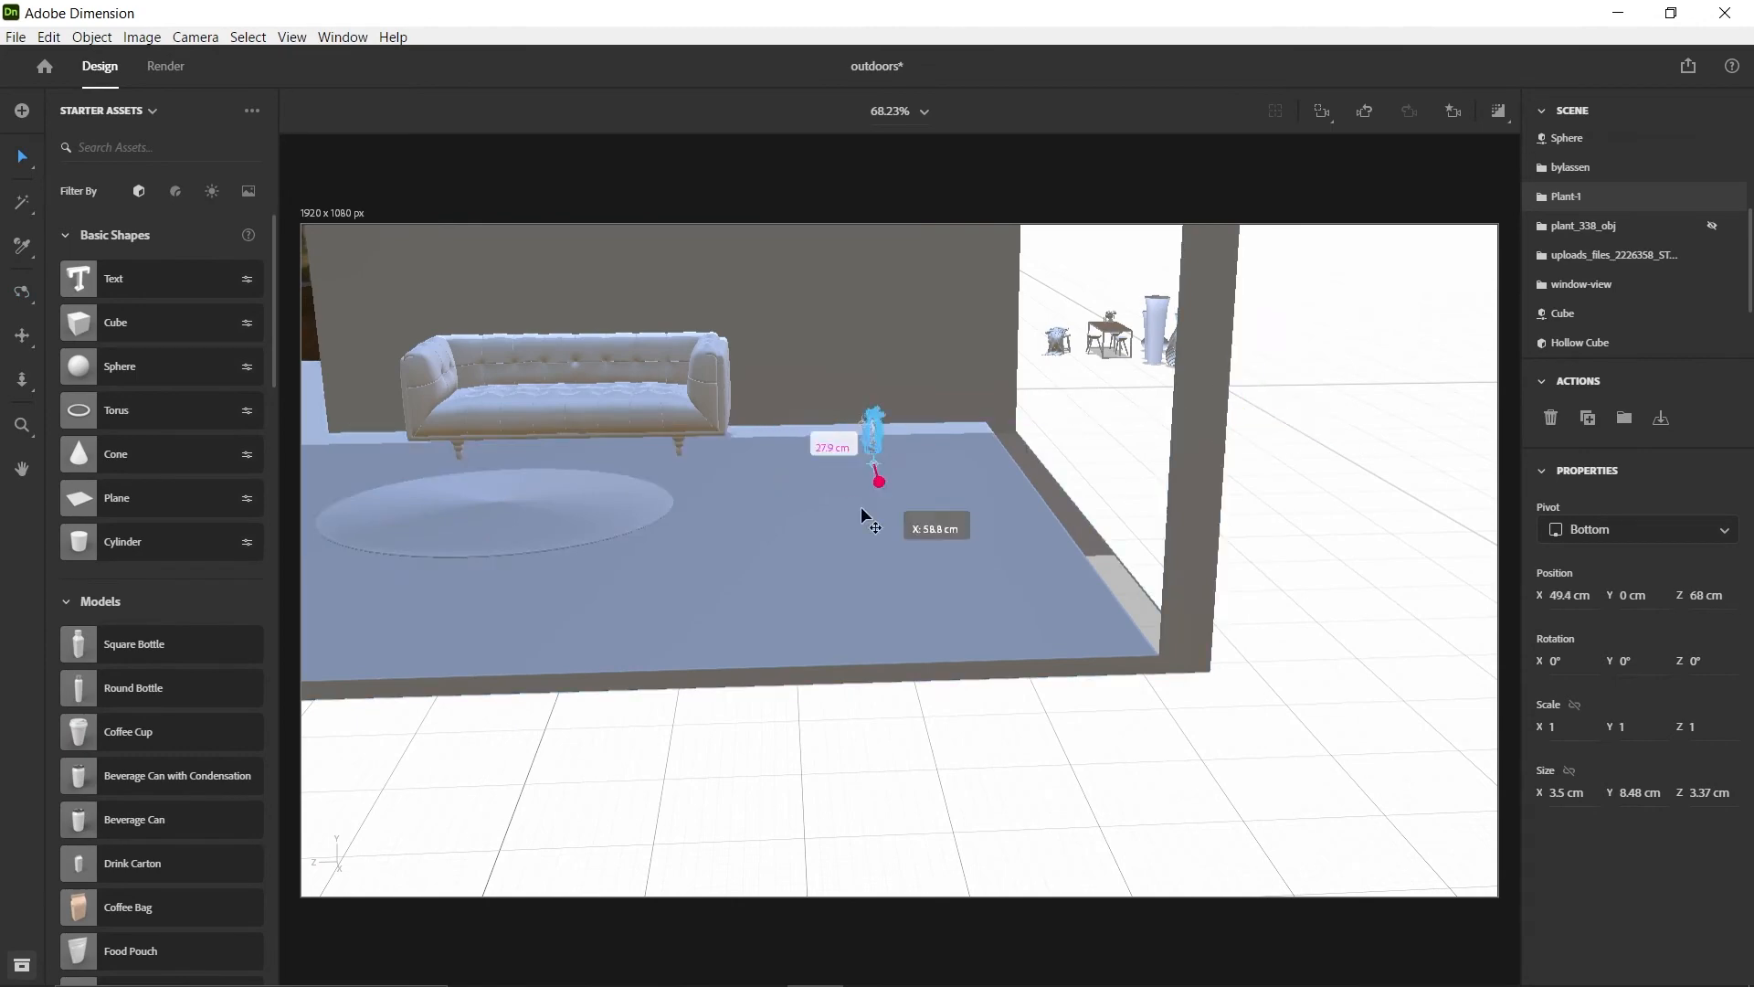
{"action": "left_click_drag", "start_coordinate": [861, 514], "coordinate": [914, 333]}
{"action": "middle_click_drag", "start_coordinate": [813, 529], "coordinate": [1179, 553]}
{"action": "left_click_drag", "start_coordinate": [1182, 557], "coordinate": [541, 567]}
{"action": "left_click_drag", "start_coordinate": [592, 576], "coordinate": [672, 495]}
{"action": "right_click_drag", "start_coordinate": [676, 498], "coordinate": [1175, 639]}
{"action": "scroll", "coordinate": [922, 699], "scroll_direction": "up", "scroll_amount": 5}
{"action": "middle_click_drag", "start_coordinate": [1175, 638], "coordinate": [1307, 666]}
{"action": "scroll", "coordinate": [1186, 672], "scroll_direction": "down", "scroll_amount": 1}
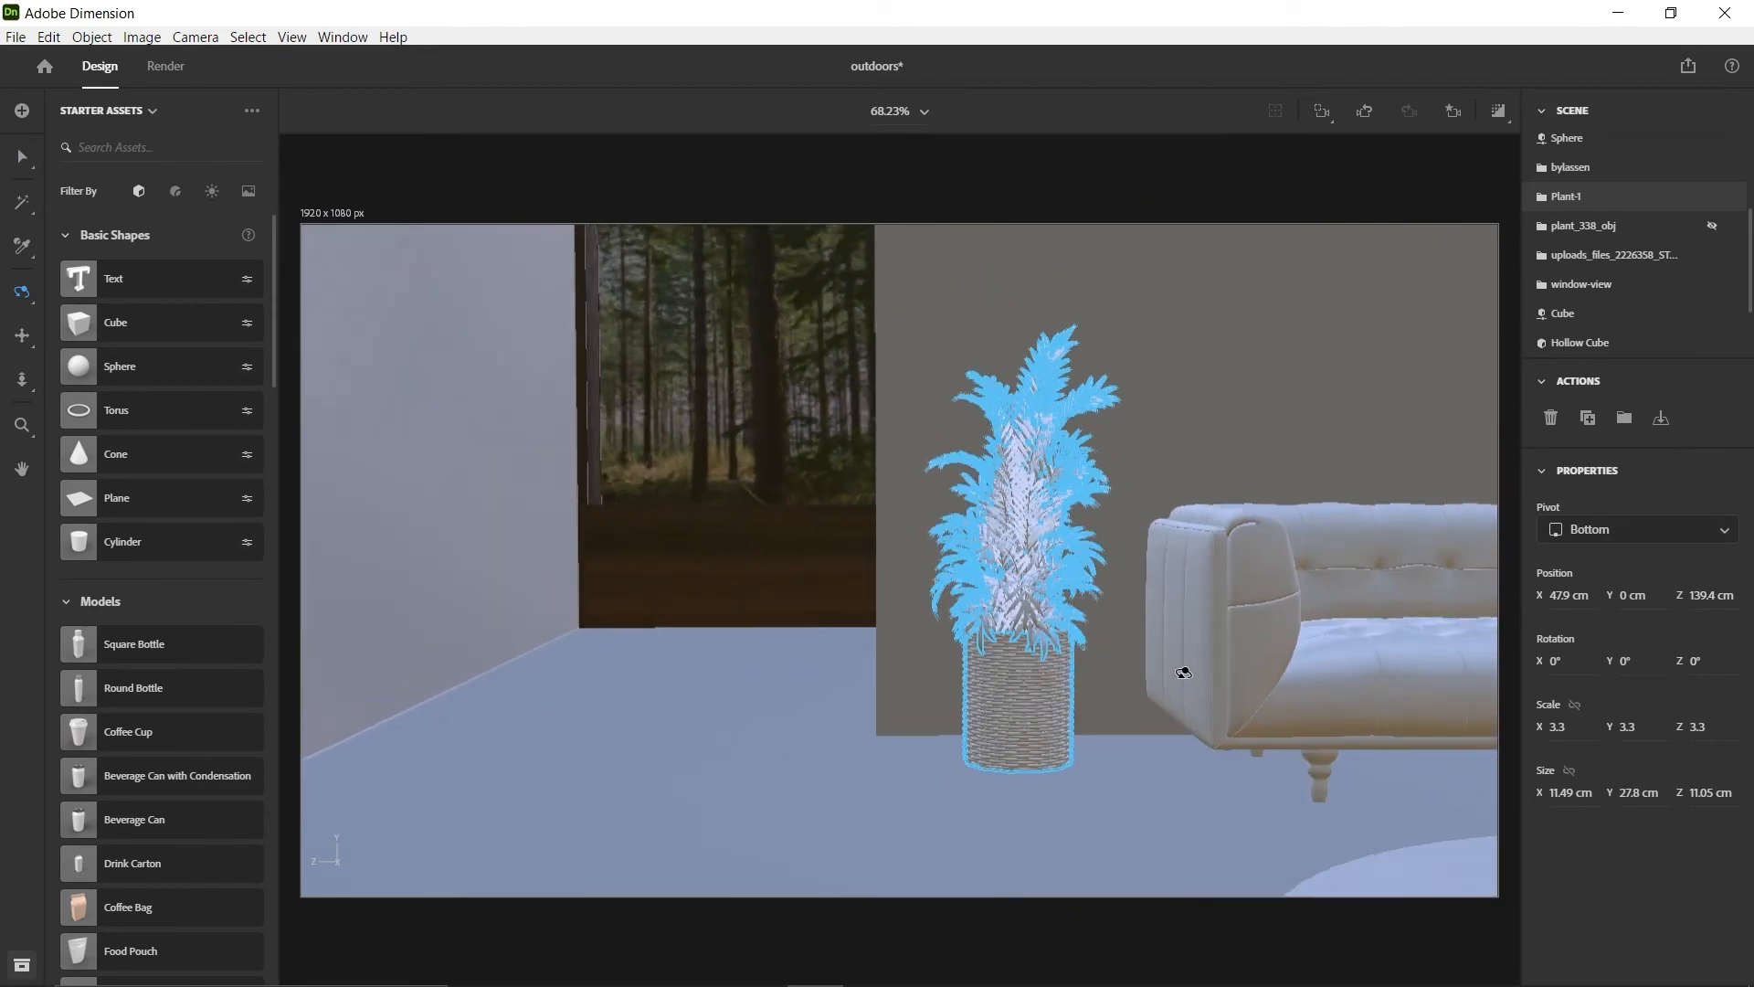
Shift Plant-1 along X to about 52.8 cm, beside the sofa
{"action": "right_click_drag", "start_coordinate": [795, 756], "coordinate": [1010, 697]}
{"action": "scroll", "coordinate": [963, 705], "scroll_direction": "up", "scroll_amount": 4}
{"action": "scroll", "coordinate": [963, 705], "scroll_direction": "down", "scroll_amount": 5}
{"action": "scroll", "coordinate": [1108, 670], "scroll_direction": "up", "scroll_amount": 2}
{"action": "left_click_drag", "start_coordinate": [908, 738], "coordinate": [884, 778]}
{"action": "right_click_drag", "start_coordinate": [891, 777], "coordinate": [1111, 752]}
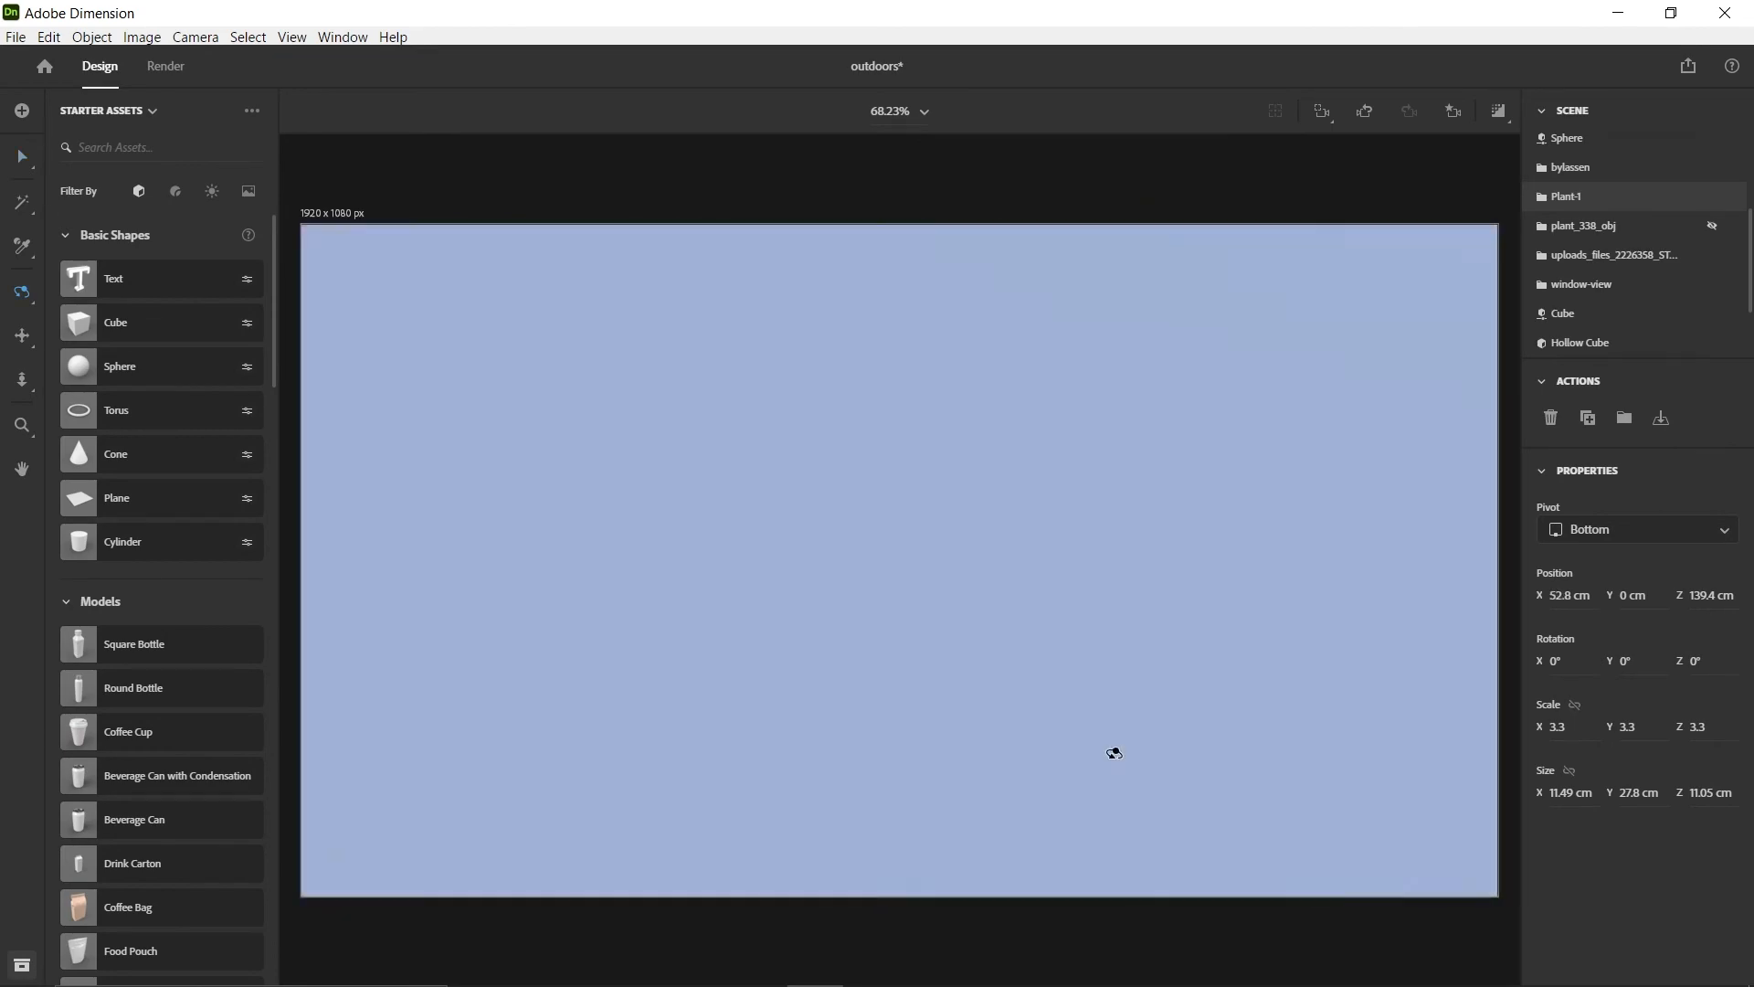
{"action": "scroll", "coordinate": [1112, 752], "scroll_direction": "down", "scroll_amount": 5}
{"action": "right_click_drag", "start_coordinate": [1026, 608], "coordinate": [1093, 662]}
{"action": "scroll", "coordinate": [1093, 661], "scroll_direction": "down", "scroll_amount": 5}
Open the vases_obj group and take the ribbed vase Line003 out of it
{"action": "left_click", "coordinate": [1433, 756]}
{"action": "scroll", "coordinate": [1175, 767], "scroll_direction": "down", "scroll_amount": 4}
{"action": "right_click_drag", "start_coordinate": [1433, 756], "coordinate": [860, 585]}
{"action": "scroll", "coordinate": [1168, 775], "scroll_direction": "up", "scroll_amount": 5}
{"action": "middle_click_drag", "start_coordinate": [859, 585], "coordinate": [868, 690]}
{"action": "left_click", "coordinate": [831, 705]}
{"action": "left_click_drag", "start_coordinate": [831, 714], "coordinate": [675, 733]}
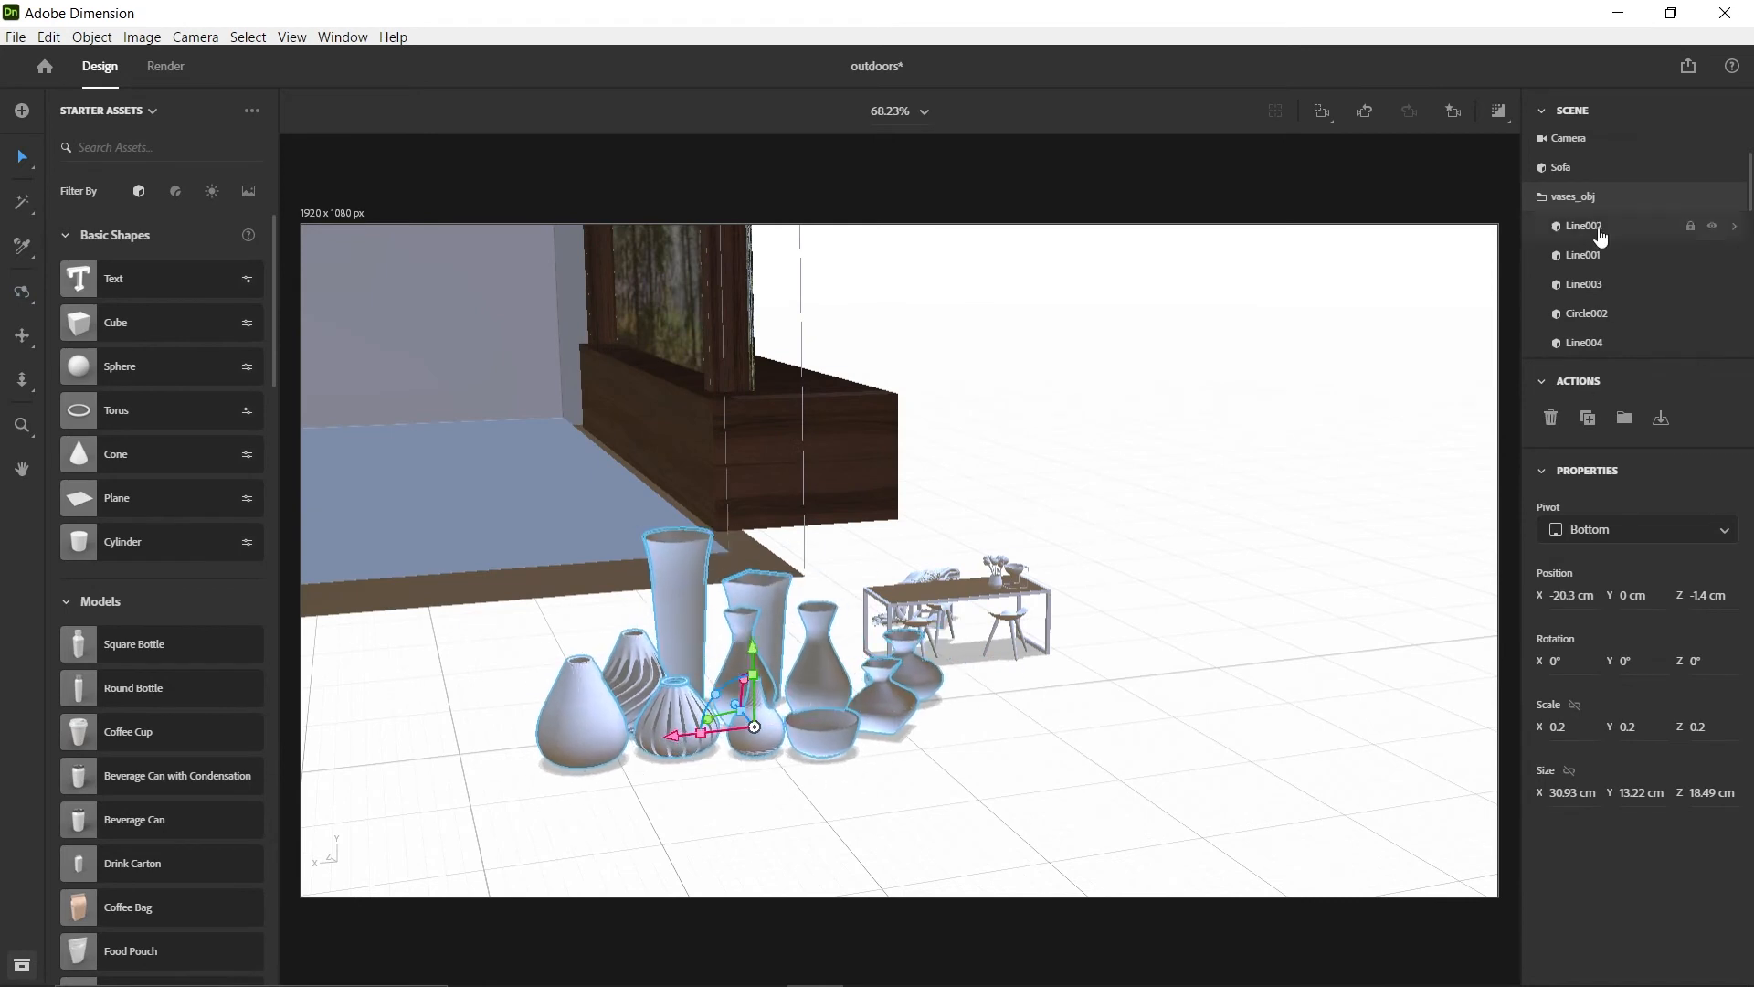
{"action": "left_click", "coordinate": [1598, 235]}
{"action": "left_click", "coordinate": [1591, 260]}
{"action": "left_click_drag", "start_coordinate": [1579, 290], "coordinate": [1573, 191]}
Take the vase Line004 out of vases_obj and group it with Line003 under the name VASE-1
{"action": "left_click", "coordinate": [1605, 312]}
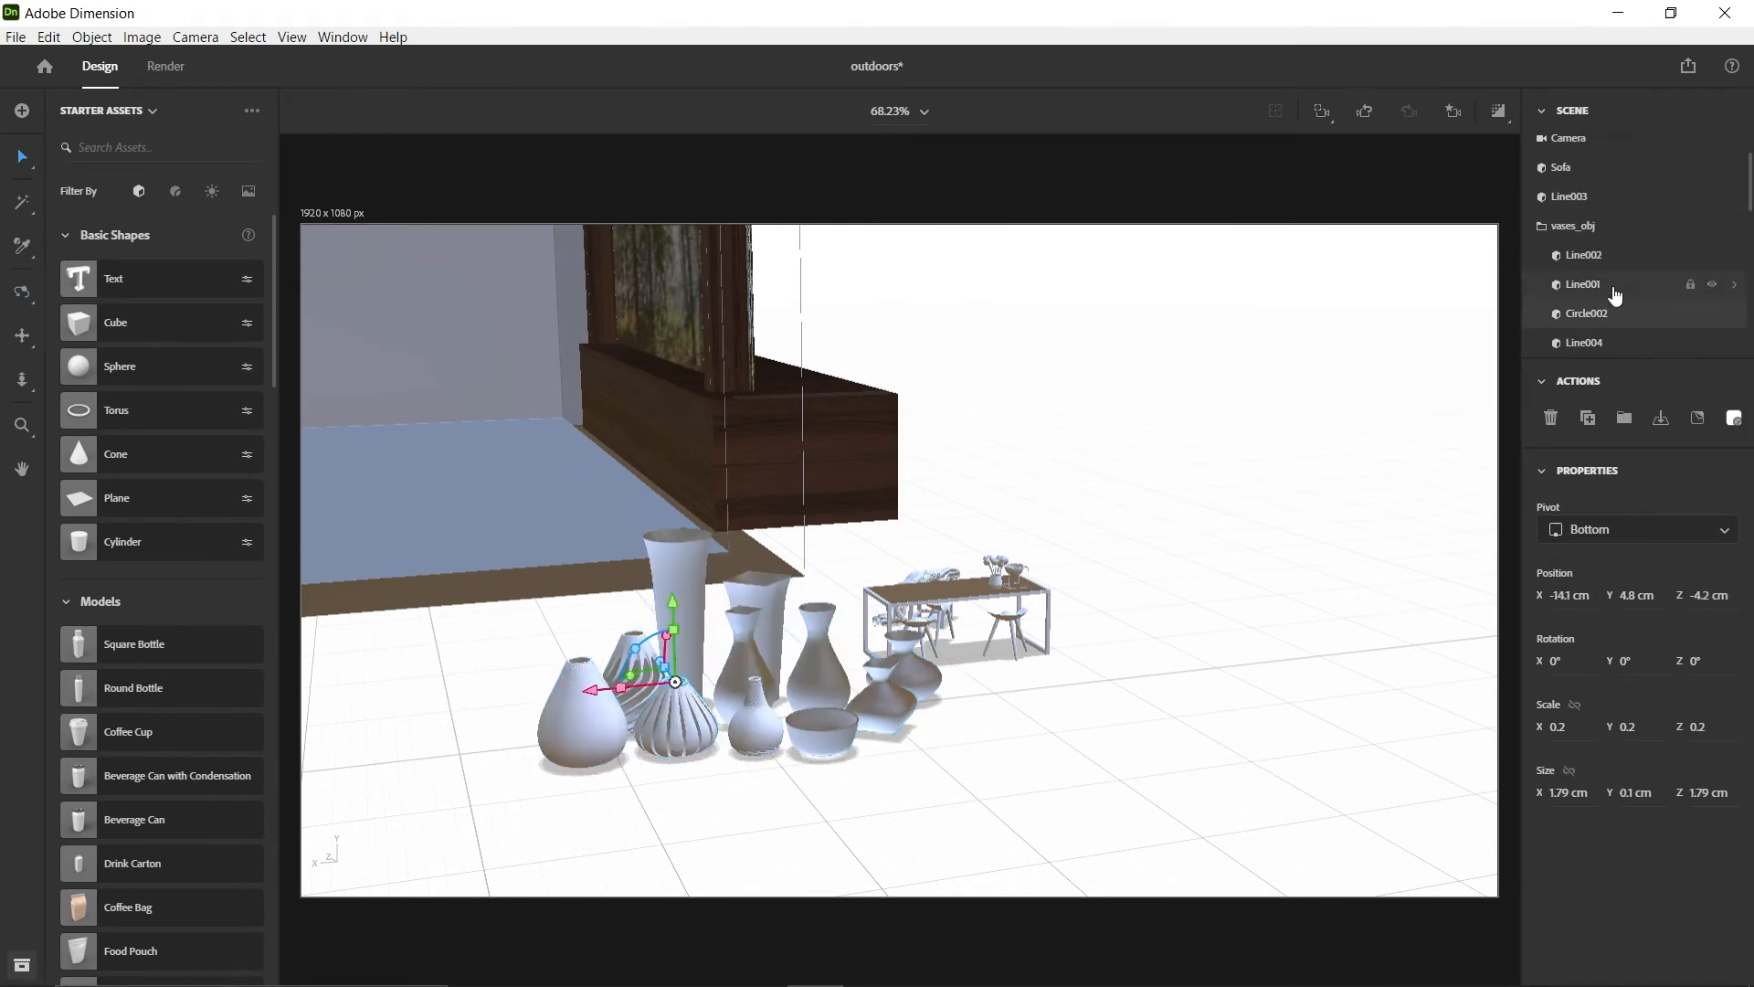
{"action": "scroll", "coordinate": [1611, 291], "scroll_direction": "down", "scroll_amount": 1}
{"action": "left_click", "coordinate": [1593, 256]}
{"action": "scroll", "coordinate": [1591, 340], "scroll_direction": "up", "scroll_amount": 1}
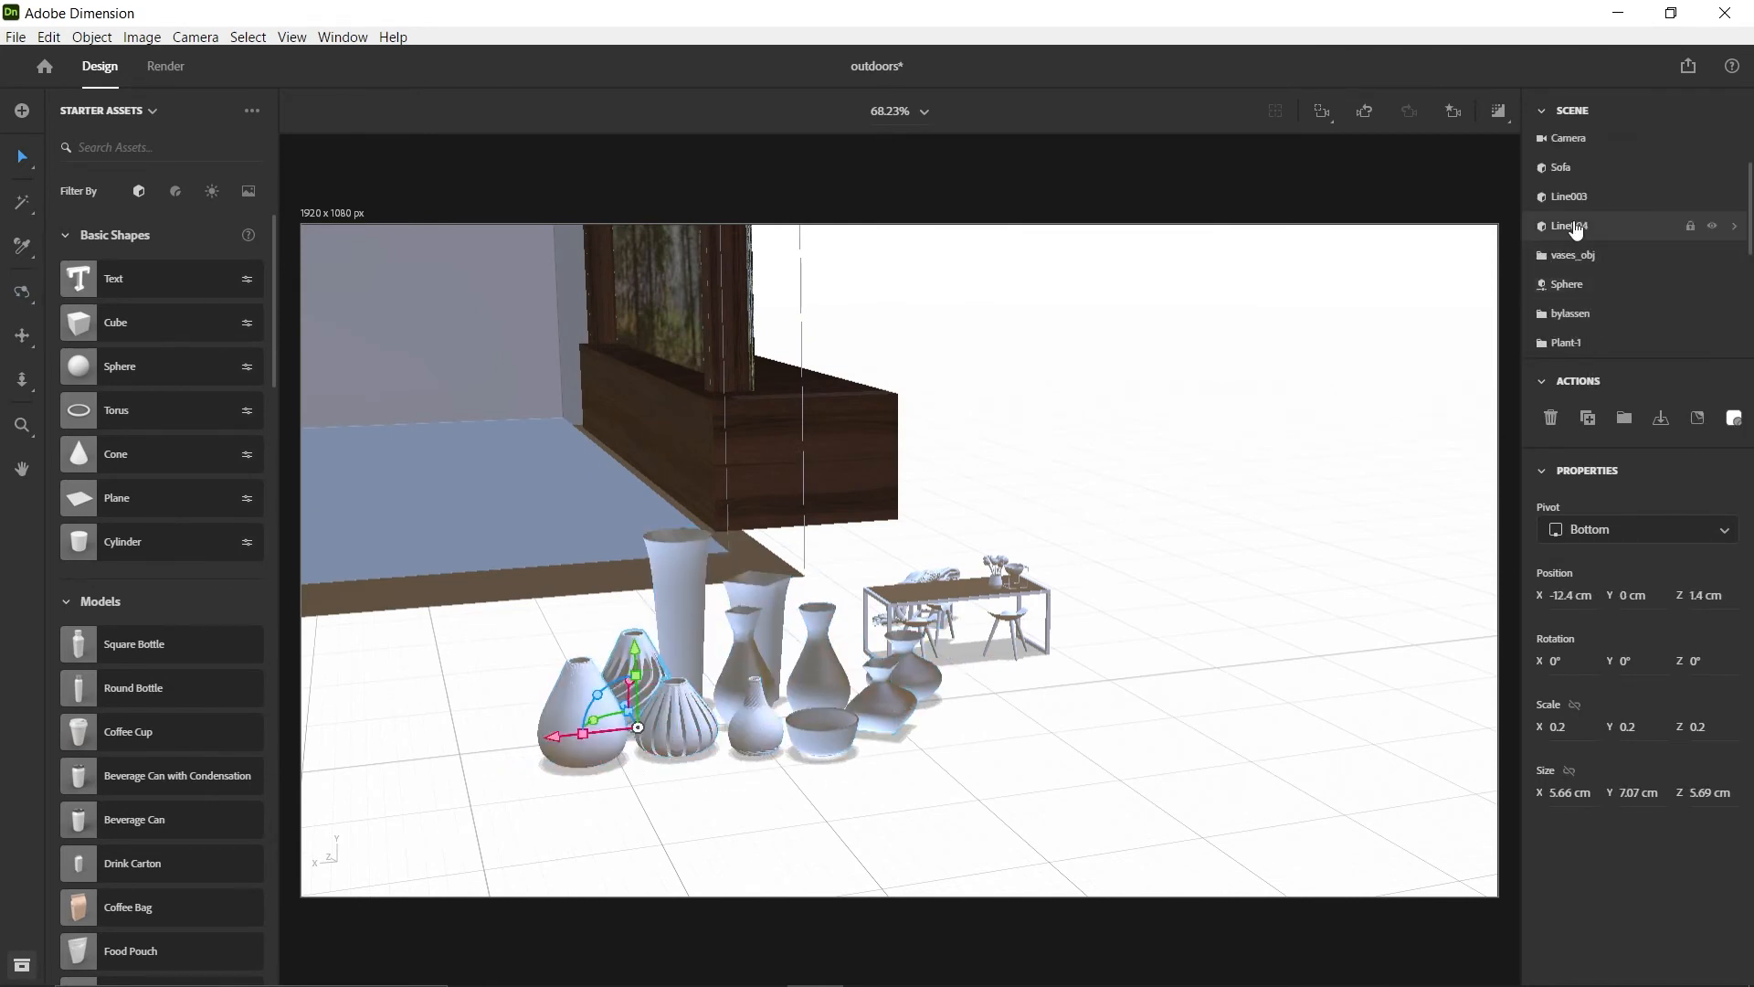
{"action": "left_click", "coordinate": [1577, 225], "text": "shift"}
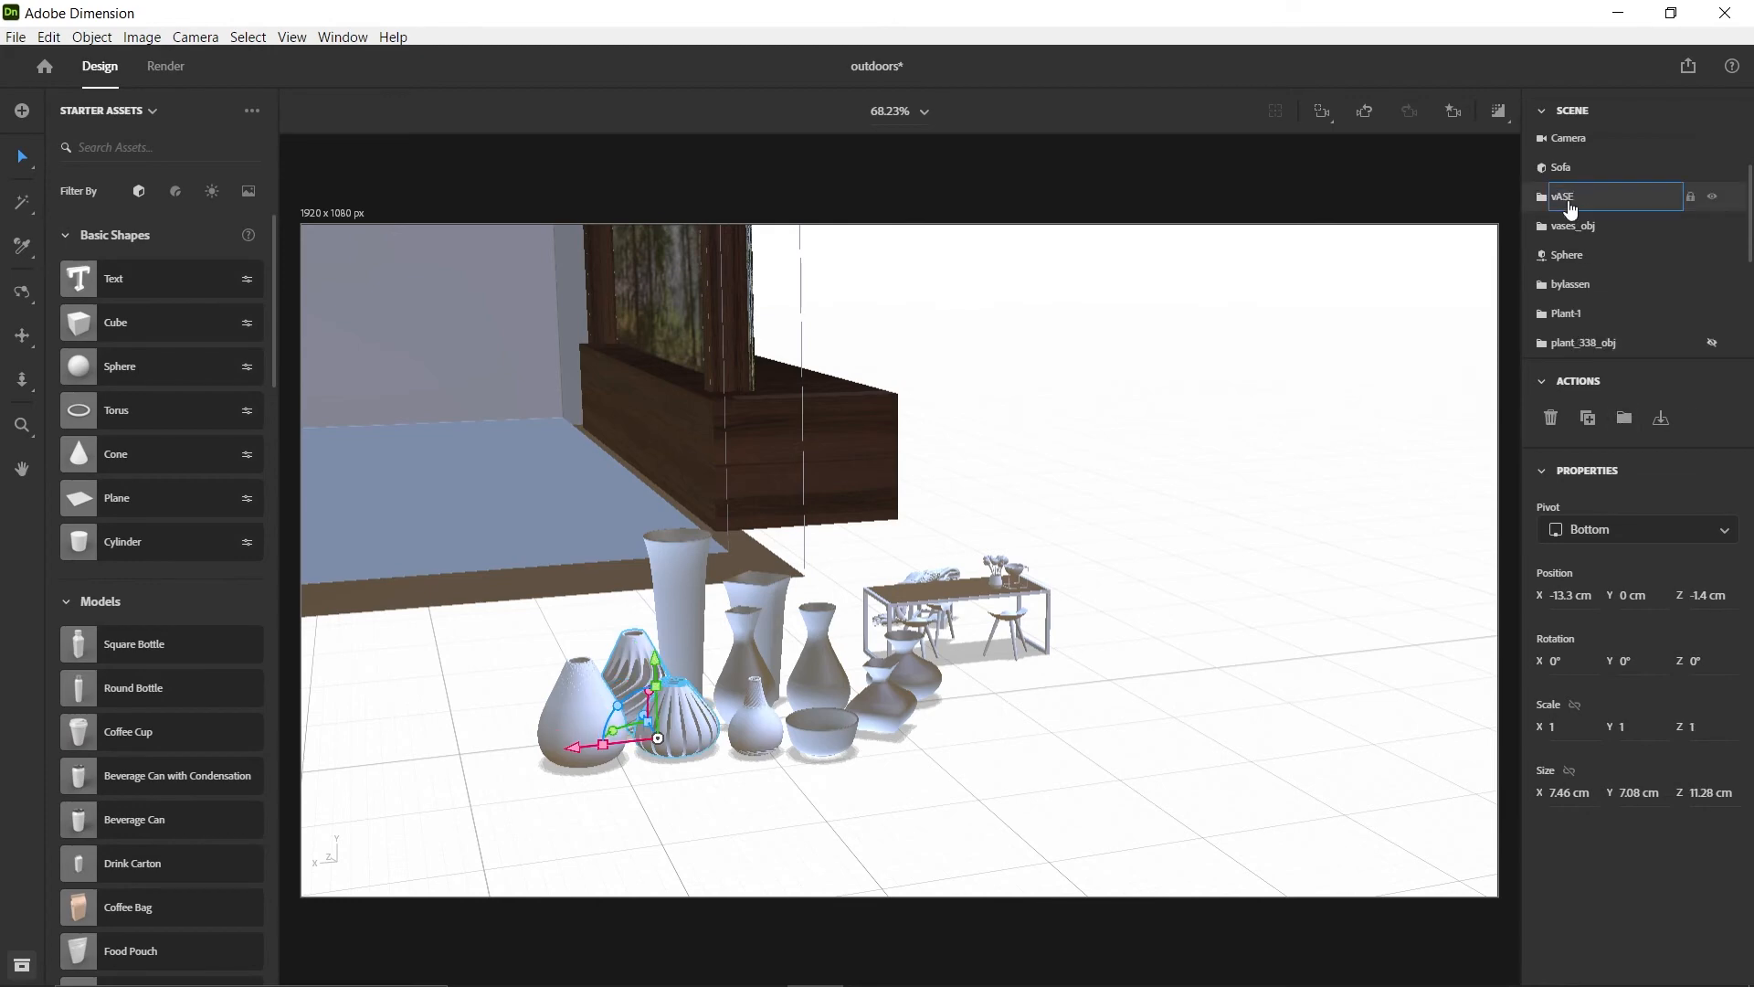
Move VASE-1 towards the window and raise it to about Y 19.6 cm, Z 147.2 cm
{"action": "right_click_drag", "start_coordinate": [1078, 603], "coordinate": [695, 690]}
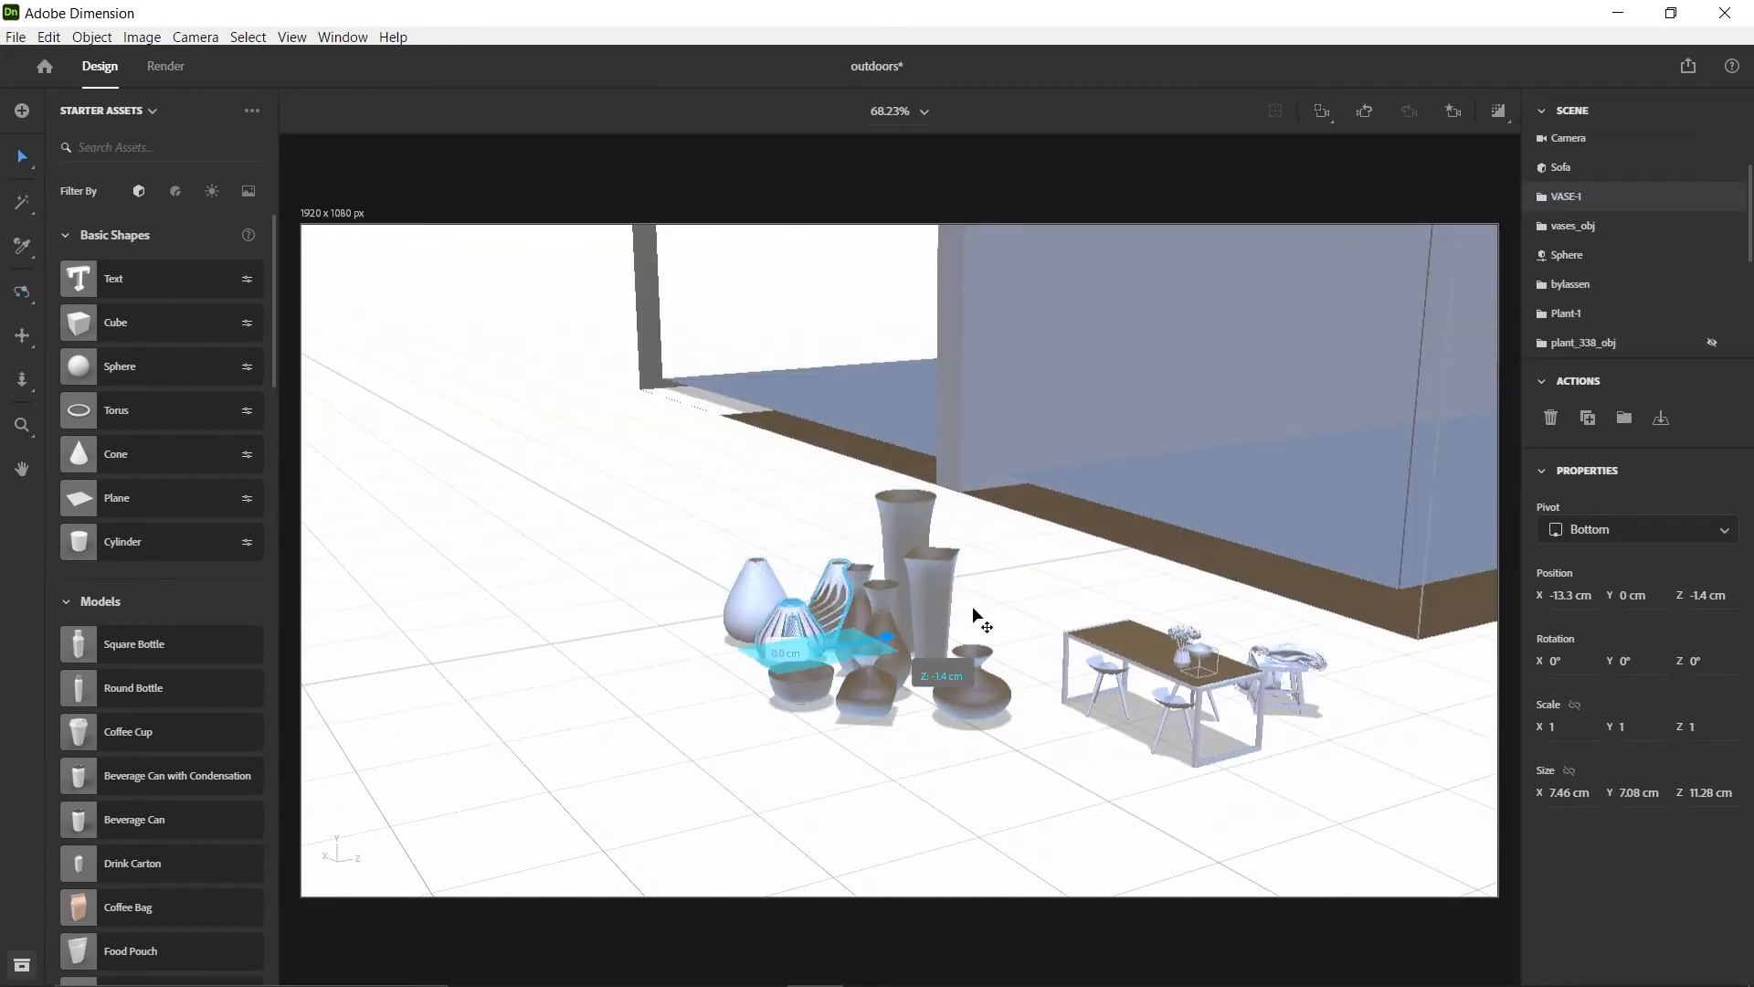
{"action": "left_click_drag", "start_coordinate": [976, 615], "coordinate": [1452, 529]}
{"action": "middle_click_drag", "start_coordinate": [1398, 402], "coordinate": [502, 470]}
{"action": "right_click_drag", "start_coordinate": [502, 469], "coordinate": [795, 594]}
{"action": "left_click_drag", "start_coordinate": [850, 653], "coordinate": [720, 460]}
{"action": "left_click_drag", "start_coordinate": [732, 393], "coordinate": [725, 253]}
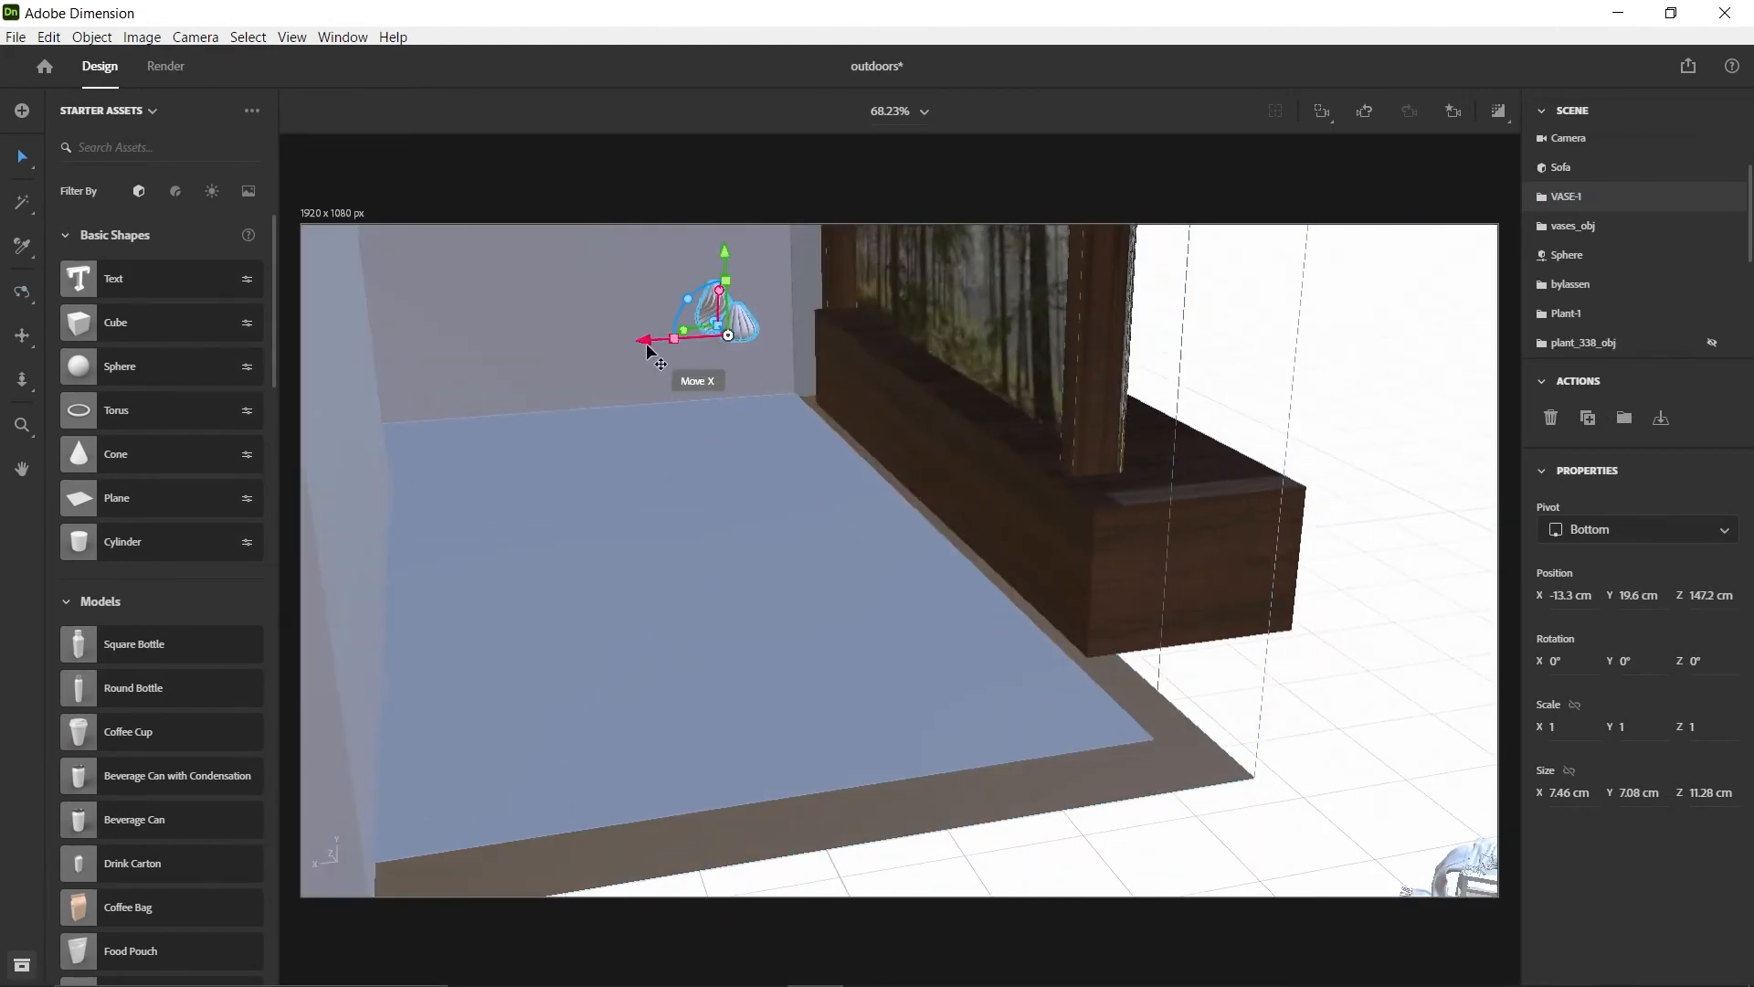
Place VASE-1 over the wooden block beneath the window at about X -34.8, Y 16.8, Z 169 cm
{"action": "left_click_drag", "start_coordinate": [646, 346], "coordinate": [778, 343]}
{"action": "scroll", "coordinate": [905, 384], "scroll_direction": "up", "scroll_amount": 3}
{"action": "middle_click_drag", "start_coordinate": [904, 384], "coordinate": [819, 485]}
{"action": "scroll", "coordinate": [819, 485], "scroll_direction": "up", "scroll_amount": 4}
{"action": "right_click_drag", "start_coordinate": [819, 485], "coordinate": [1201, 557]}
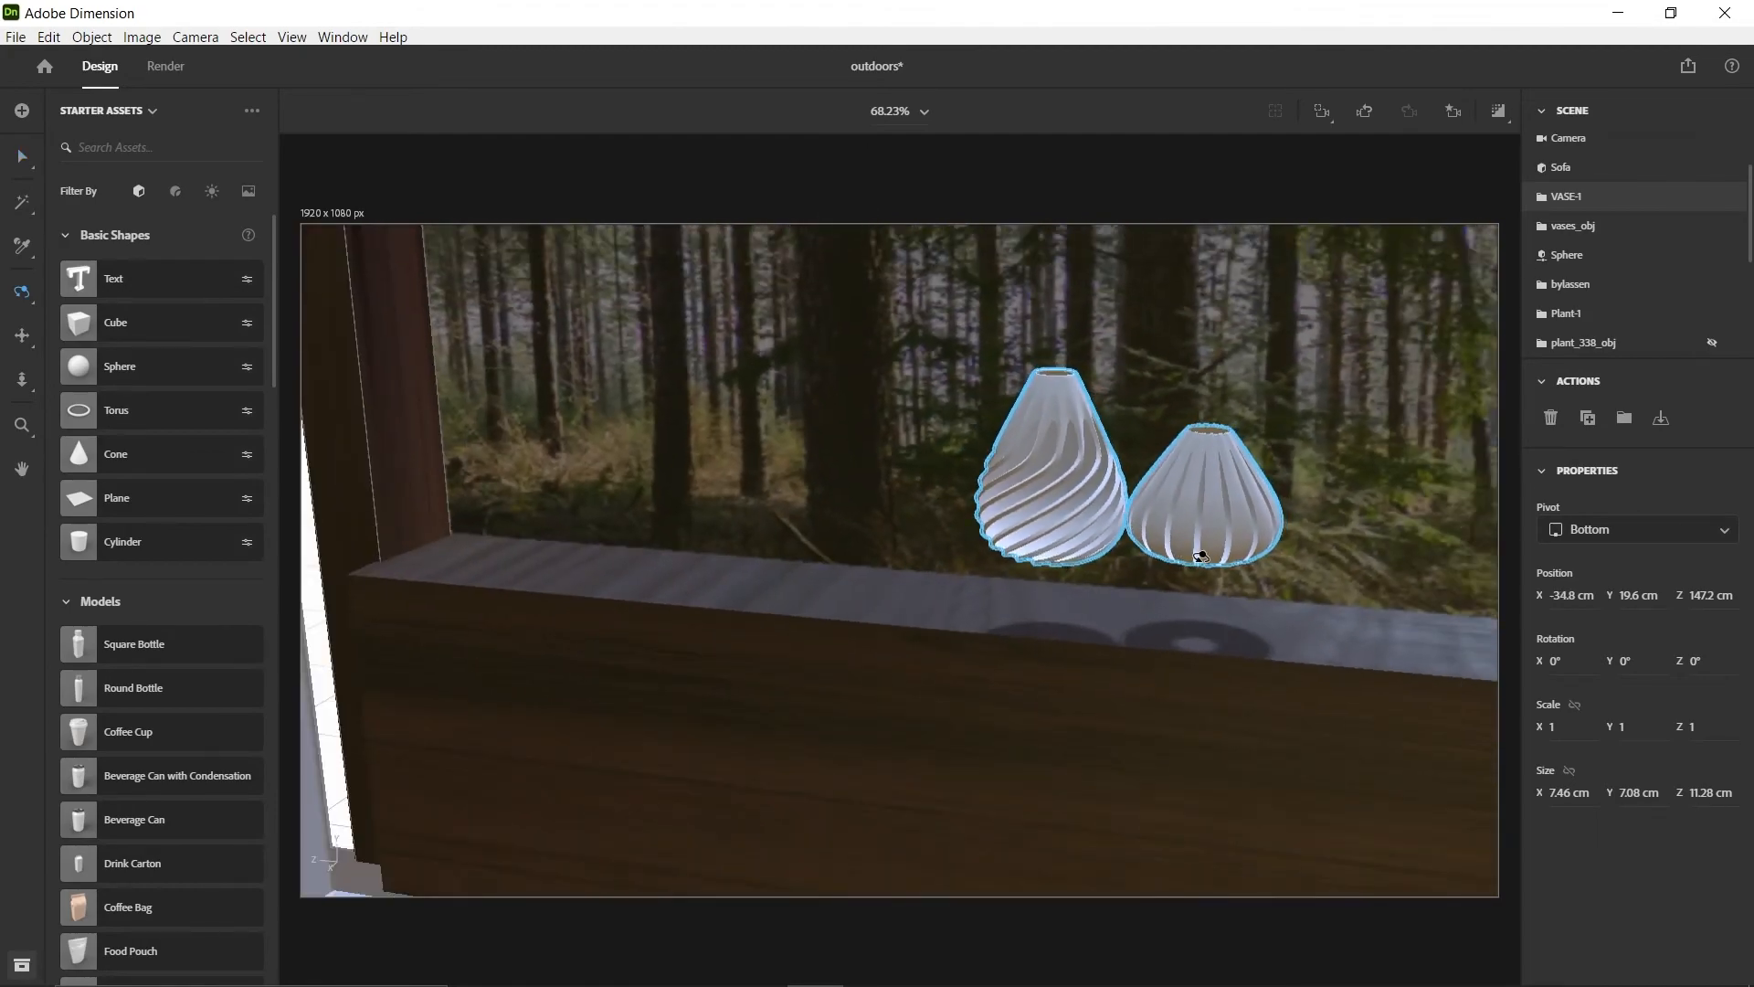
{"action": "left_click_drag", "start_coordinate": [1046, 555], "coordinate": [532, 518]}
{"action": "left_click_drag", "start_coordinate": [605, 440], "coordinate": [606, 505]}
{"action": "right_click_drag", "start_coordinate": [676, 576], "coordinate": [706, 672]}
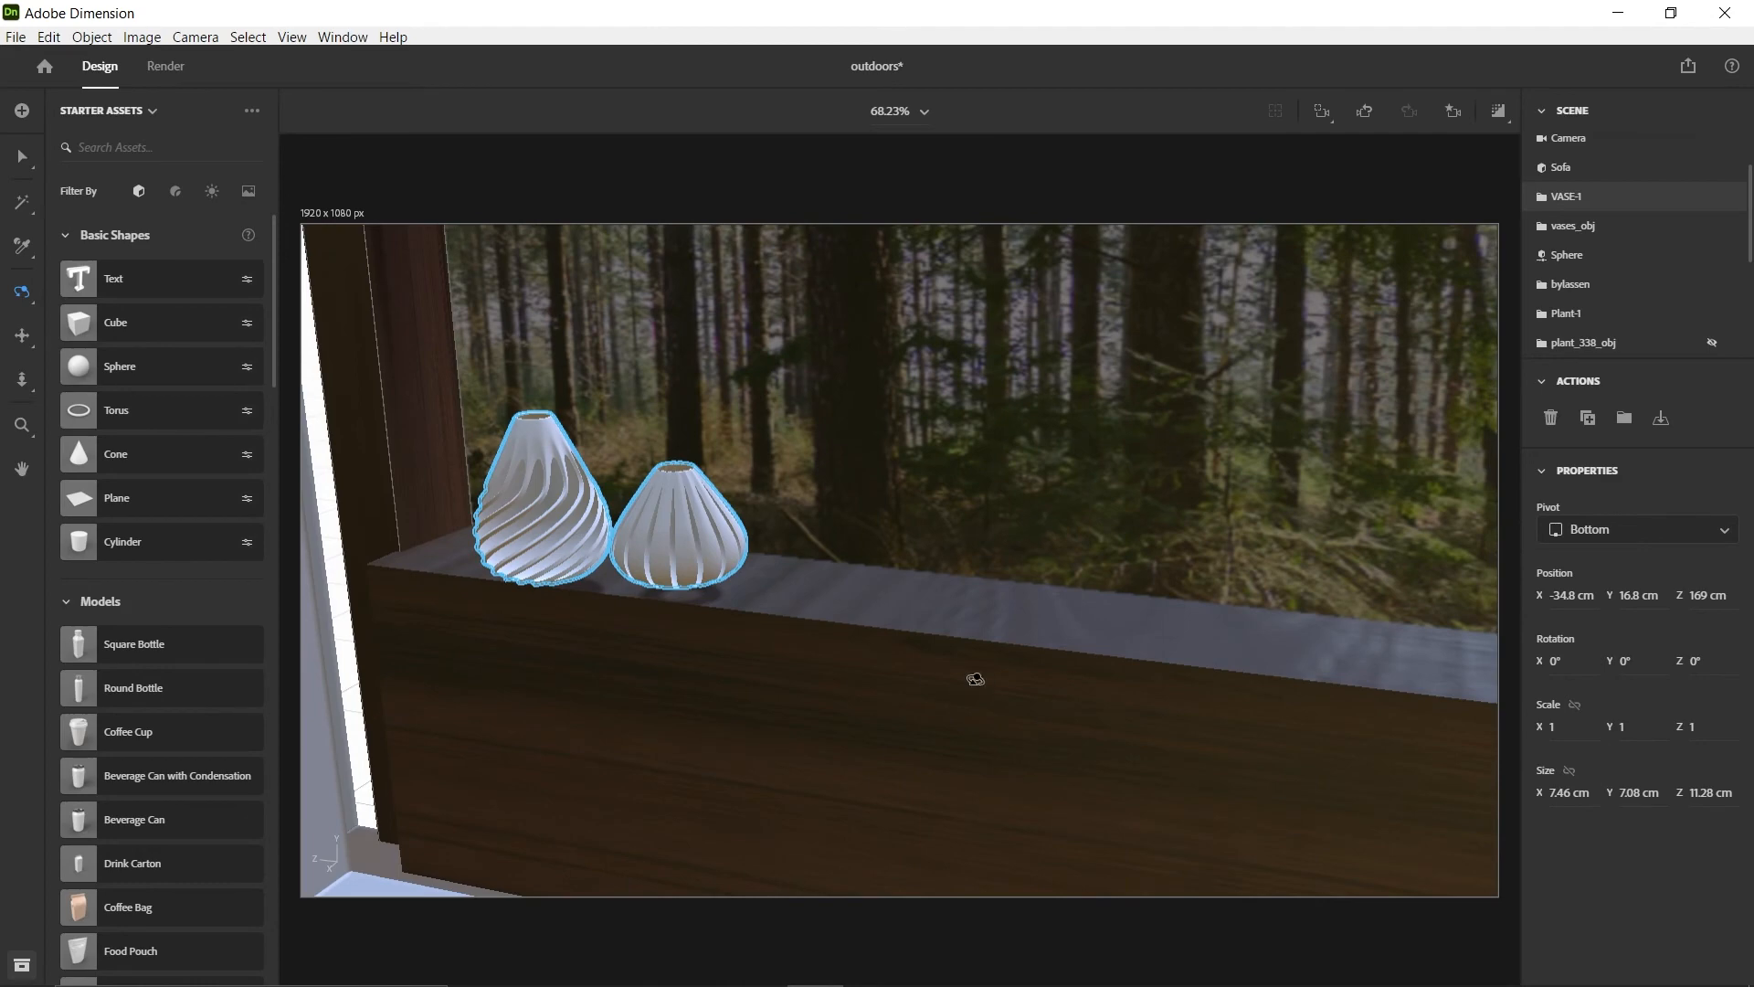
Rotate VASE-1 to -18° about Y and settle it on the wooden block at about X -38.1, Y 15.9, Z 167.9 cm
{"action": "right_click_drag", "start_coordinate": [975, 679], "coordinate": [1174, 681]}
{"action": "left_click_drag", "start_coordinate": [788, 535], "coordinate": [770, 531]}
{"action": "left_click_drag", "start_coordinate": [852, 447], "coordinate": [854, 462]}
{"action": "right_click_drag", "start_coordinate": [731, 512], "coordinate": [878, 547]}
{"action": "scroll", "coordinate": [877, 537], "scroll_direction": "up", "scroll_amount": 5}
{"action": "scroll", "coordinate": [818, 493], "scroll_direction": "down", "scroll_amount": 5}
{"action": "scroll", "coordinate": [861, 529], "scroll_direction": "down", "scroll_amount": 5}
{"action": "scroll", "coordinate": [893, 601], "scroll_direction": "down", "scroll_amount": 5}
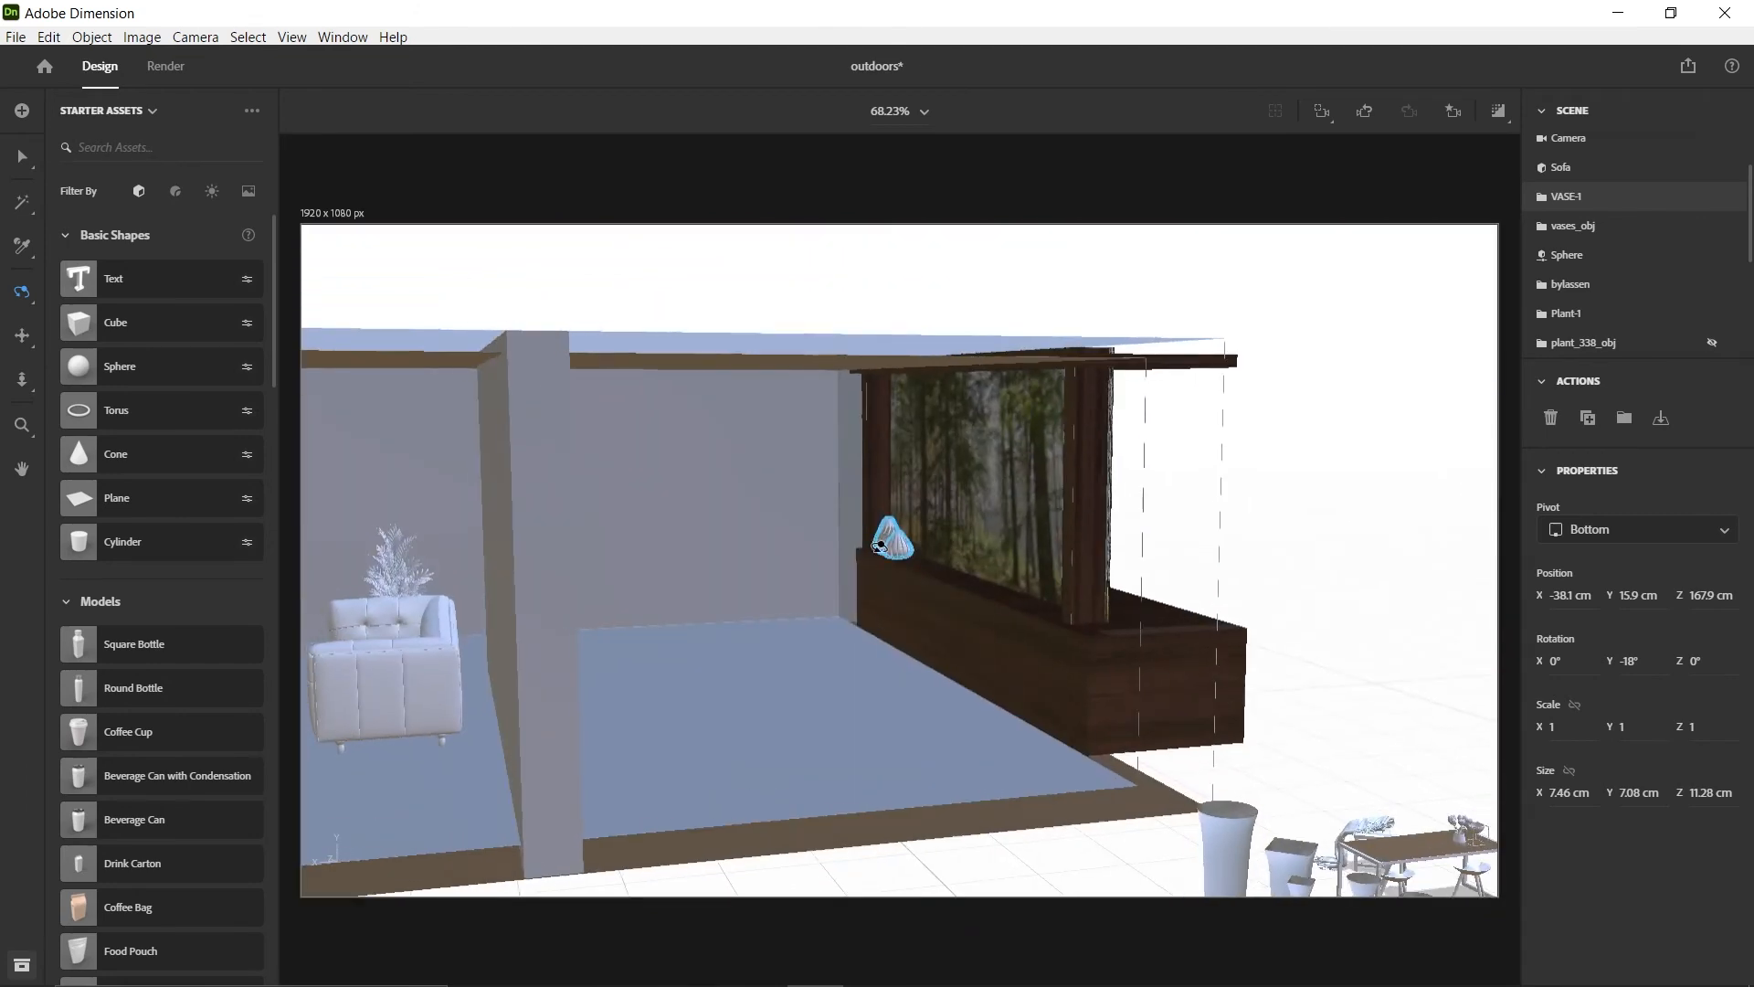
From the Main-view camera bookmark, shift VASE-1 along the wooden block to about X -40, Z 173.6 cm
{"action": "left_click", "coordinate": [1453, 110]}
{"action": "left_click", "coordinate": [1338, 256]}
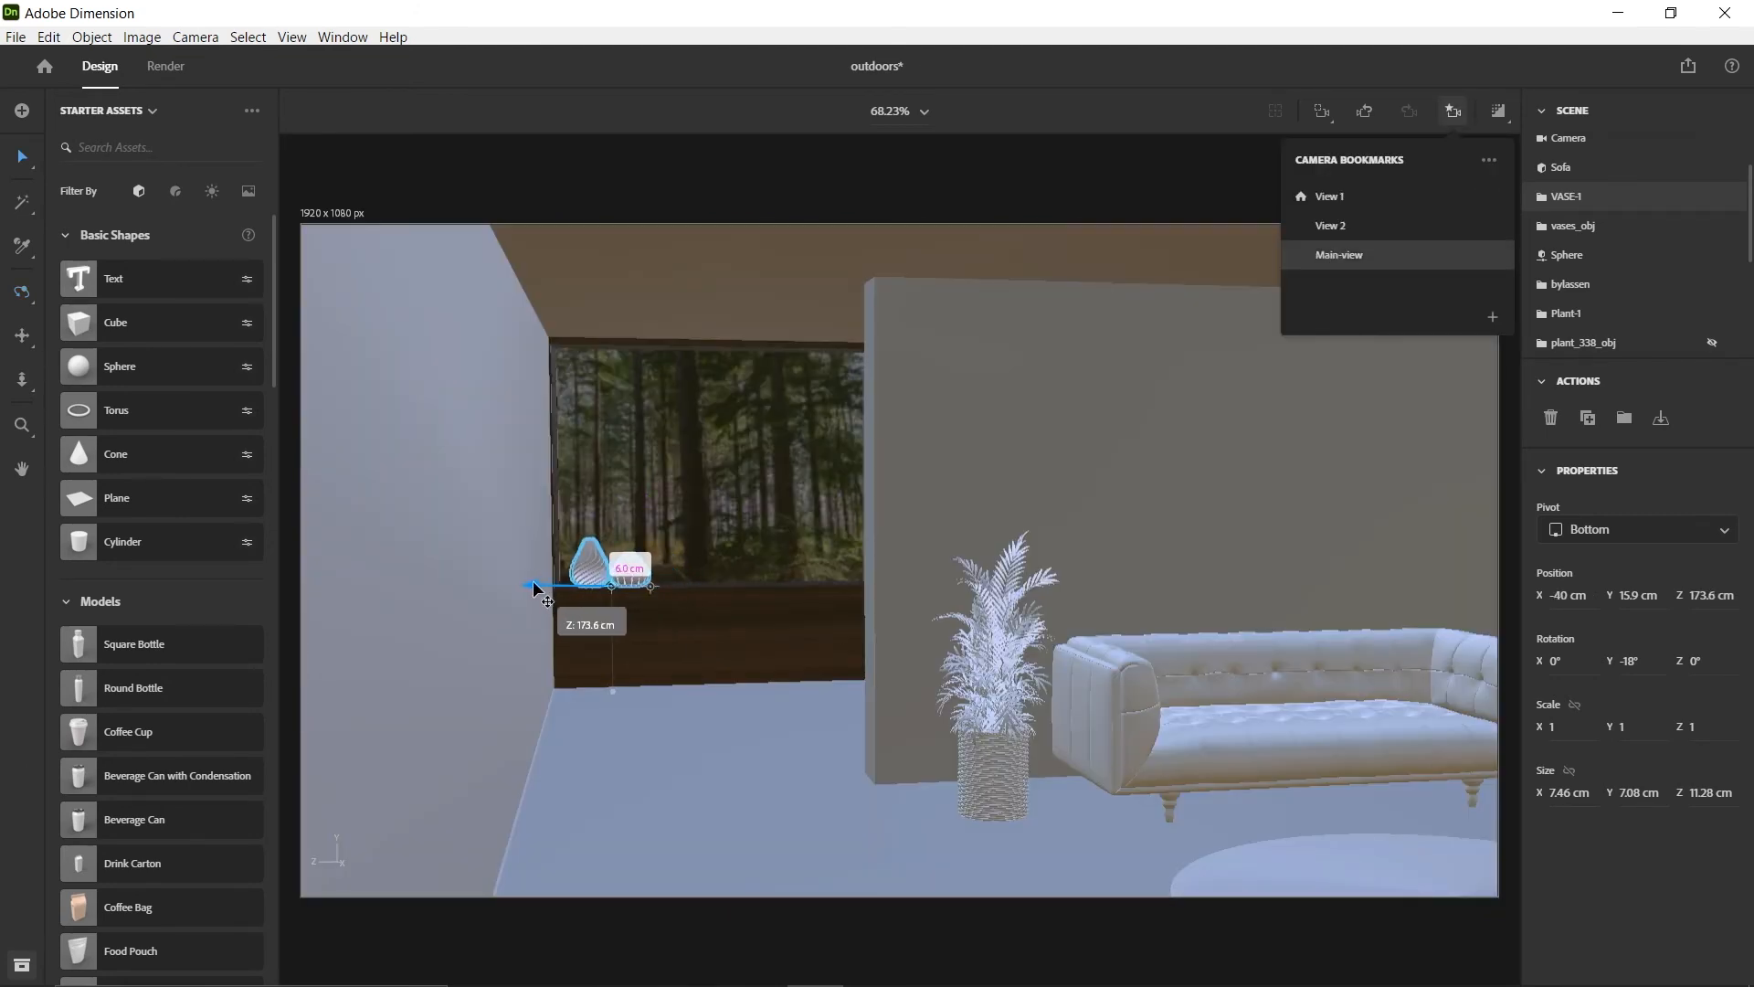
{"action": "left_click", "coordinate": [587, 688]}
{"action": "scroll", "coordinate": [1210, 708], "scroll_direction": "down", "scroll_amount": 5}
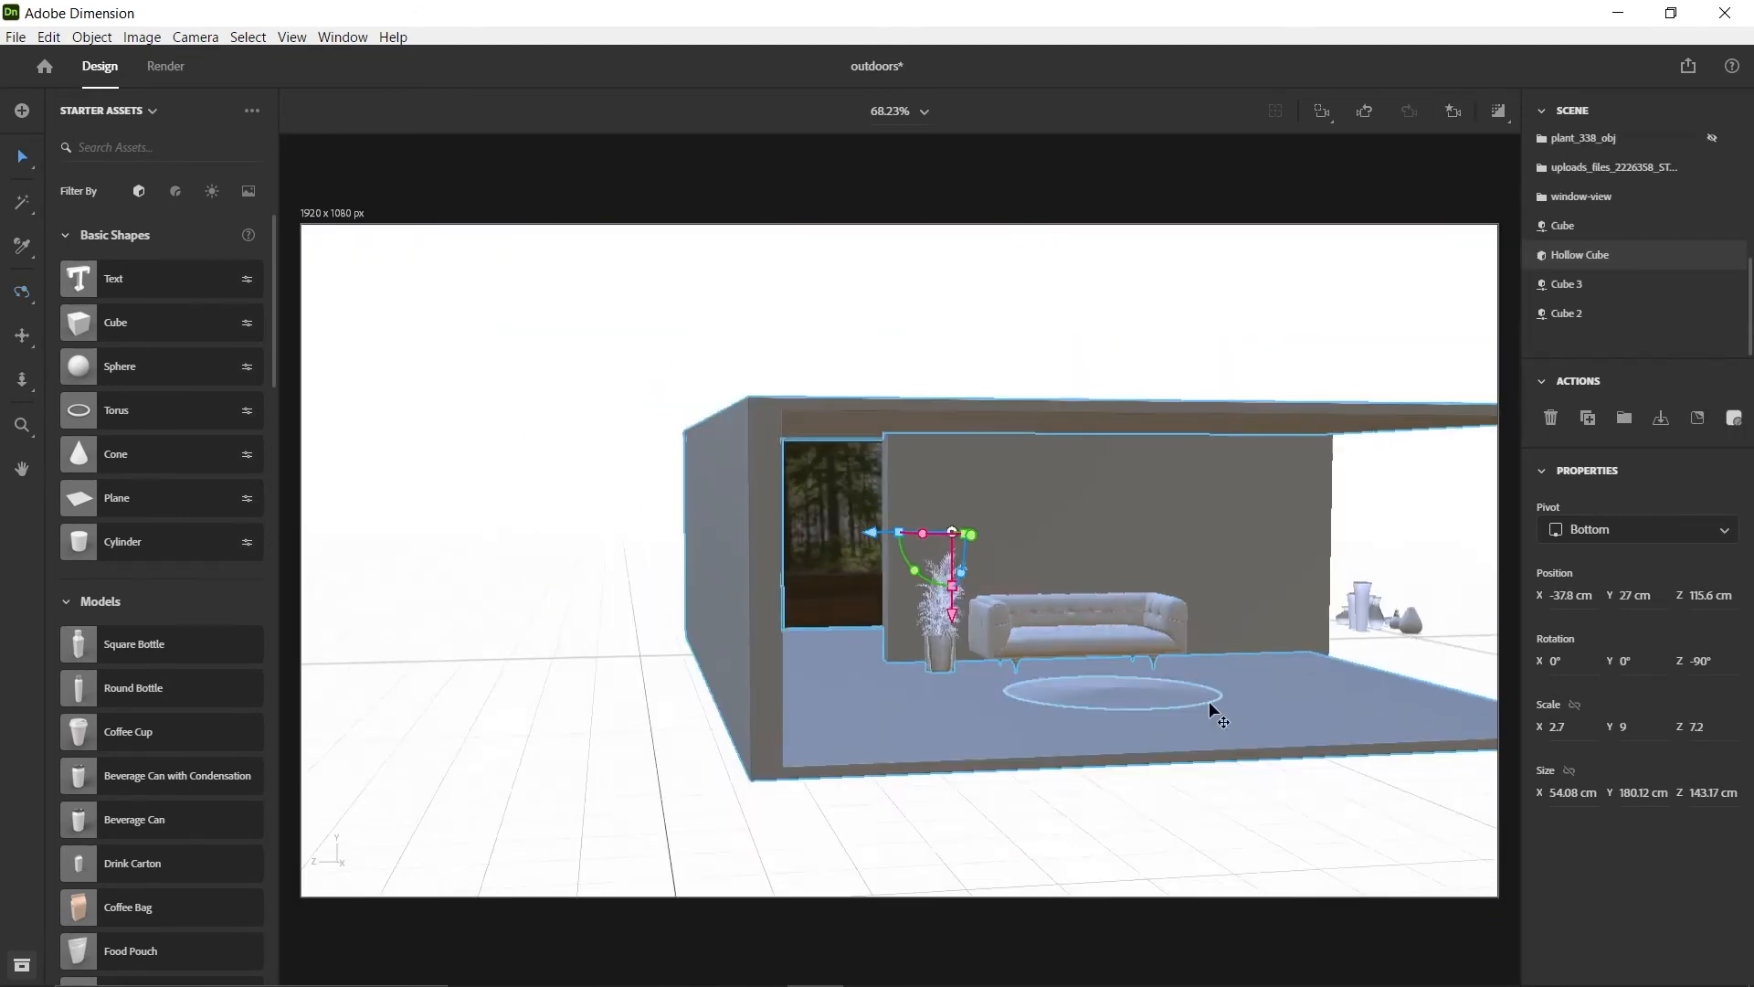
Inspect the room from several sides along with the imported vases and table models standing beside it
{"action": "right_click_drag", "start_coordinate": [1211, 711], "coordinate": [1147, 724]}
{"action": "scroll", "coordinate": [1680, 242], "scroll_direction": "up", "scroll_amount": 1}
{"action": "scroll", "coordinate": [1623, 269], "scroll_direction": "up", "scroll_amount": 1}
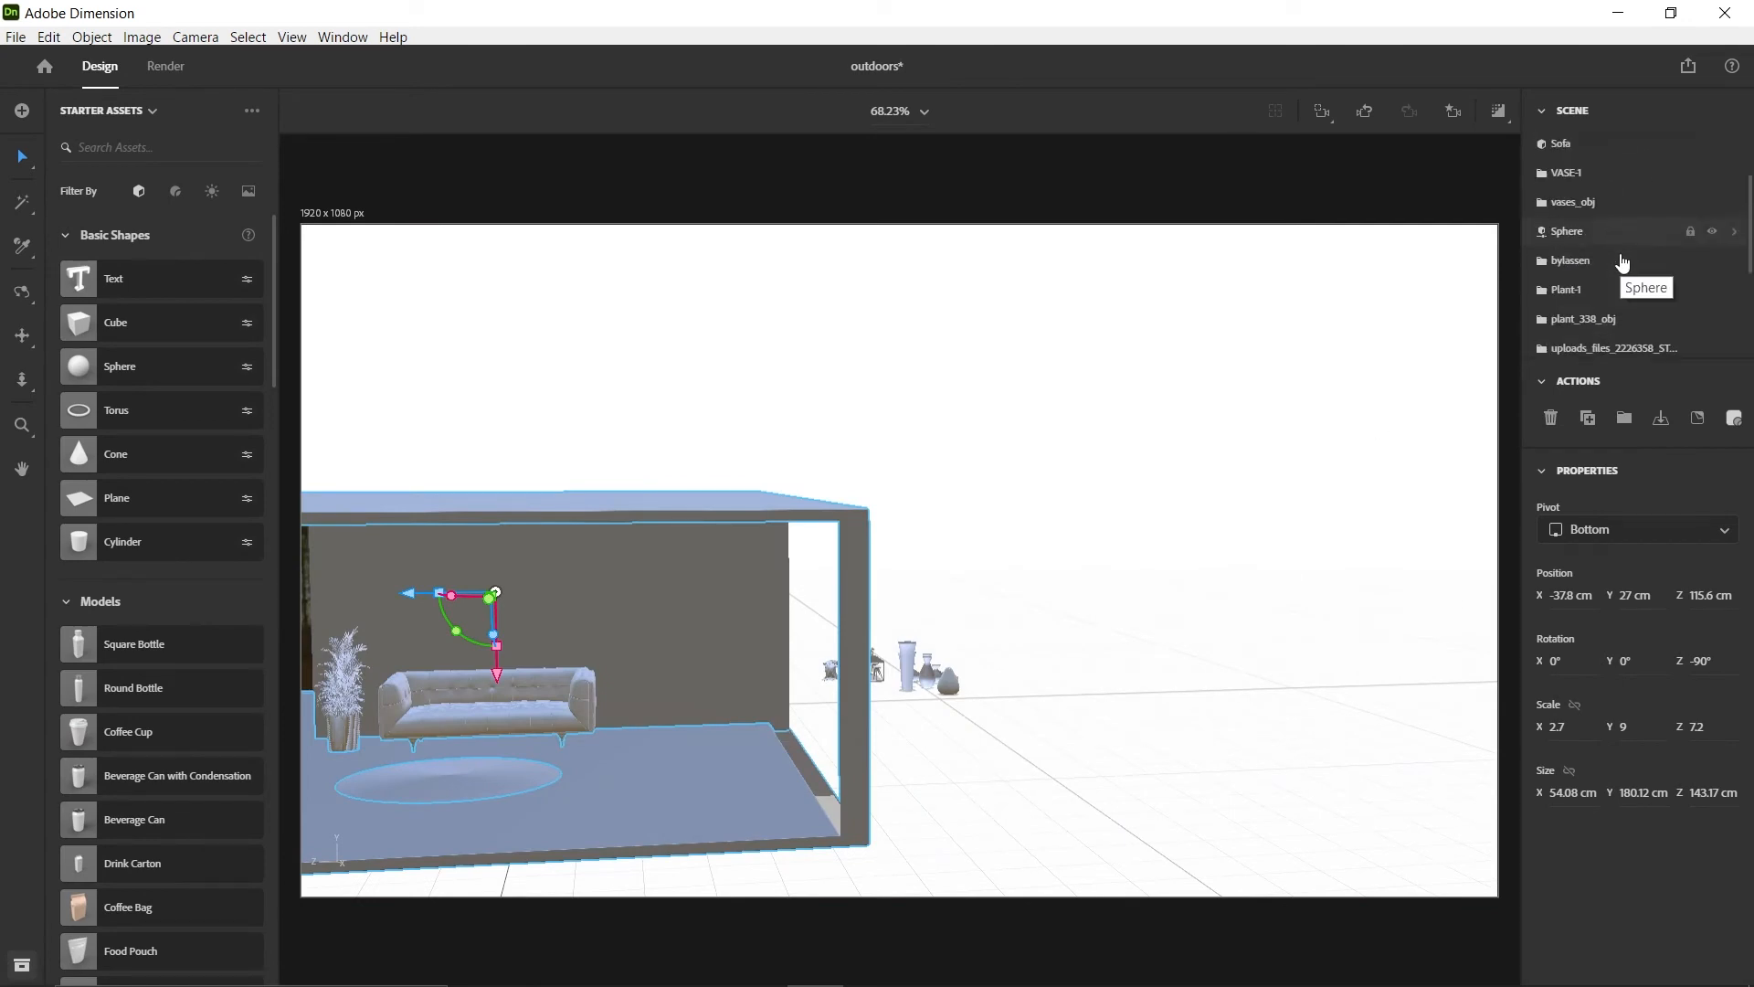
{"action": "left_click", "coordinate": [1622, 261]}
{"action": "scroll", "coordinate": [1637, 308], "scroll_direction": "down", "scroll_amount": 2}
{"action": "scroll", "coordinate": [1639, 311], "scroll_direction": "up", "scroll_amount": 1}
{"action": "right_click_drag", "start_coordinate": [1324, 708], "coordinate": [1013, 811]}
{"action": "left_click", "coordinate": [1013, 815]}
{"action": "scroll", "coordinate": [1679, 278], "scroll_direction": "up", "scroll_amount": 2}
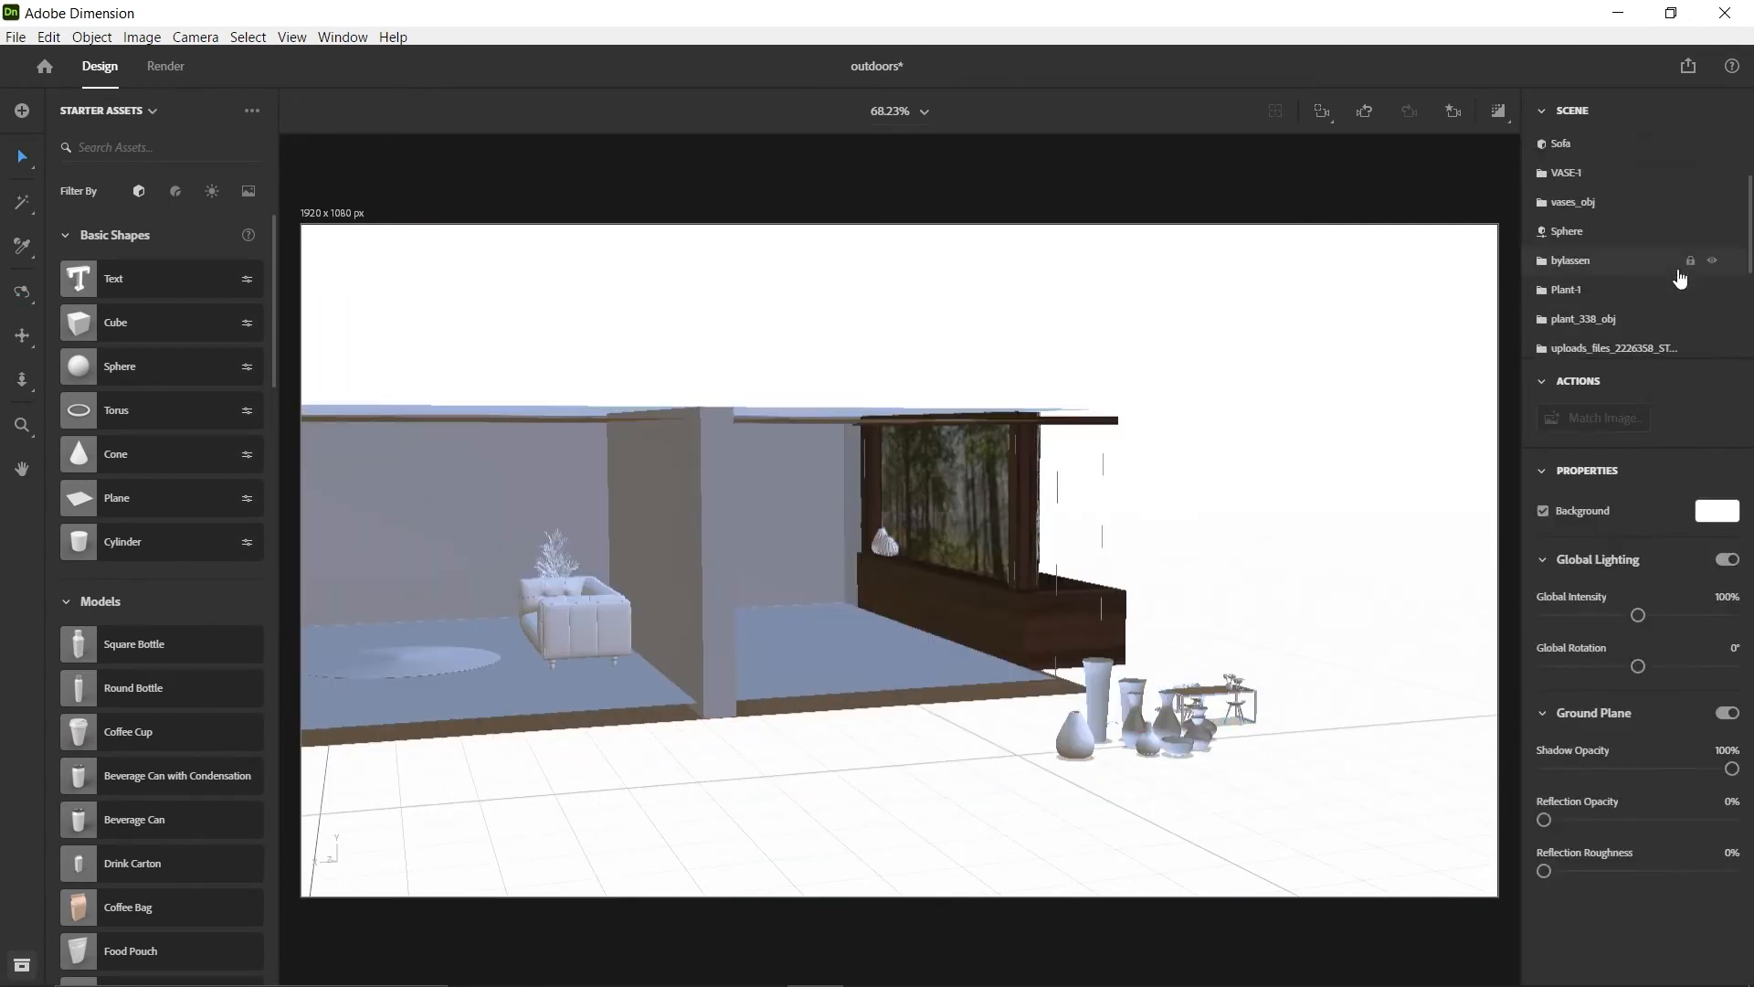
{"action": "left_click", "coordinate": [1701, 173]}
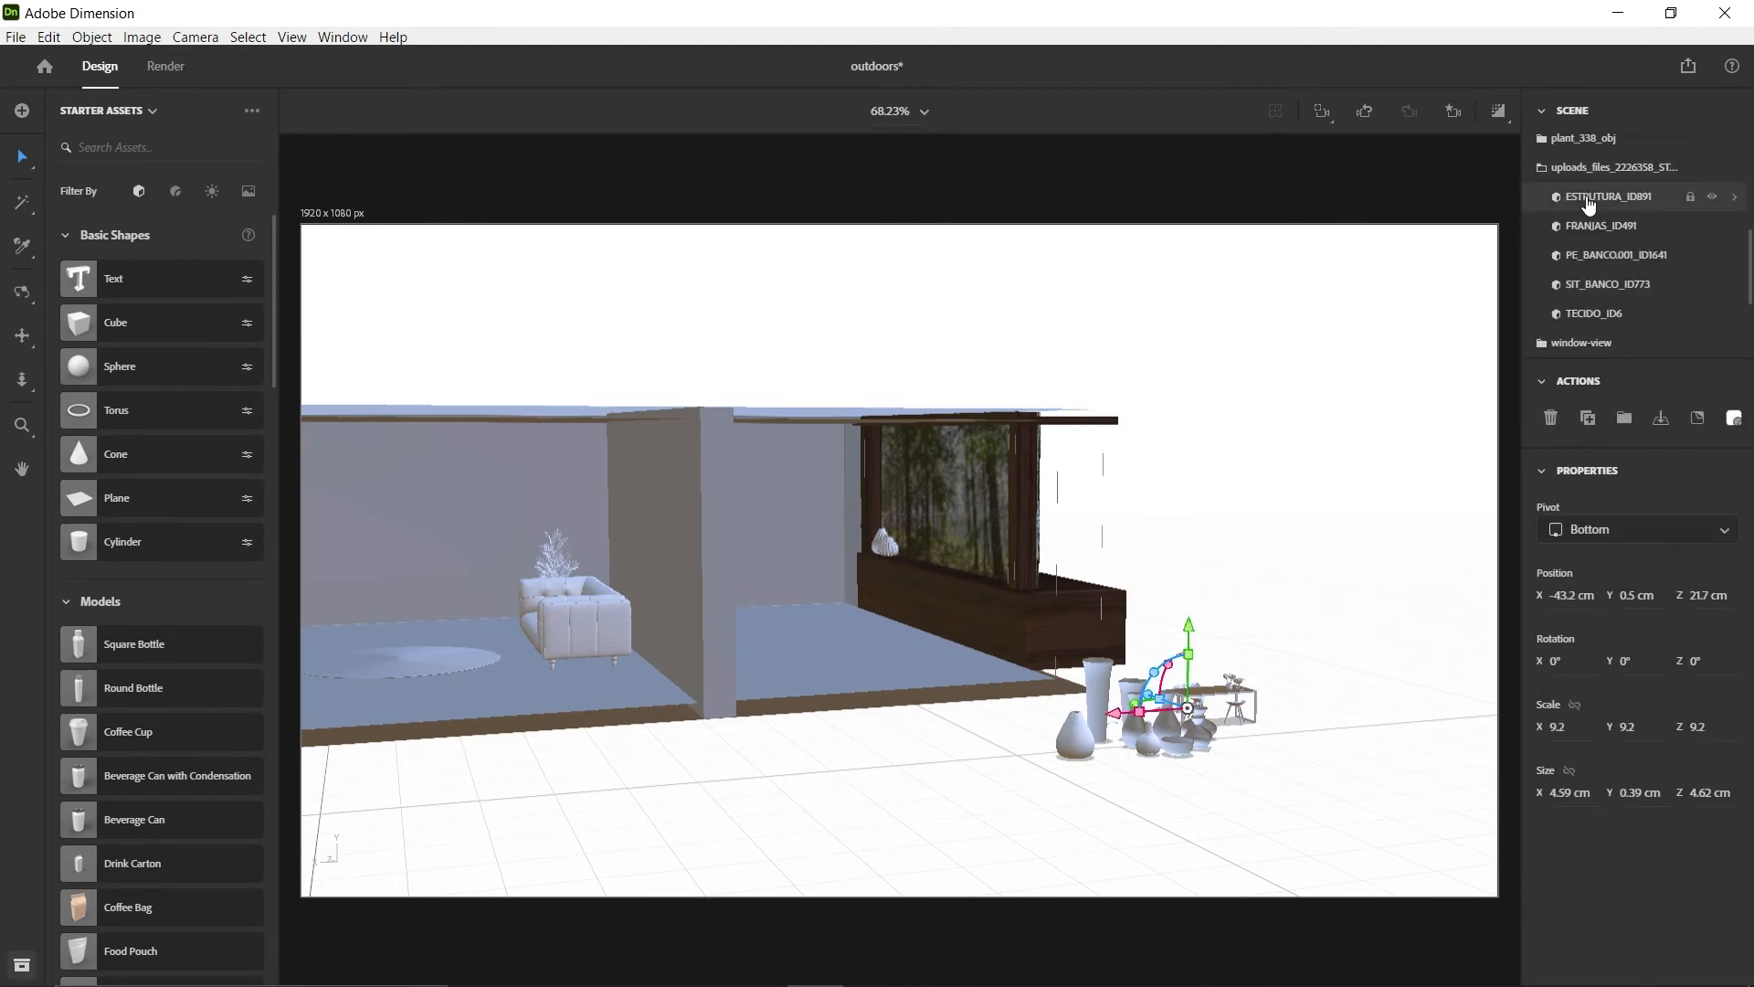
Make the plant_338_obj collection visible and select it among the models outside the room
{"action": "scroll", "coordinate": [1541, 265], "scroll_direction": "up", "scroll_amount": 1}
{"action": "left_click", "coordinate": [1541, 261]}
{"action": "left_click", "coordinate": [1712, 316]}
{"action": "left_click", "coordinate": [1712, 346]}
{"action": "scroll", "coordinate": [1711, 311], "scroll_direction": "down", "scroll_amount": 2}
{"action": "left_click", "coordinate": [1712, 281]}
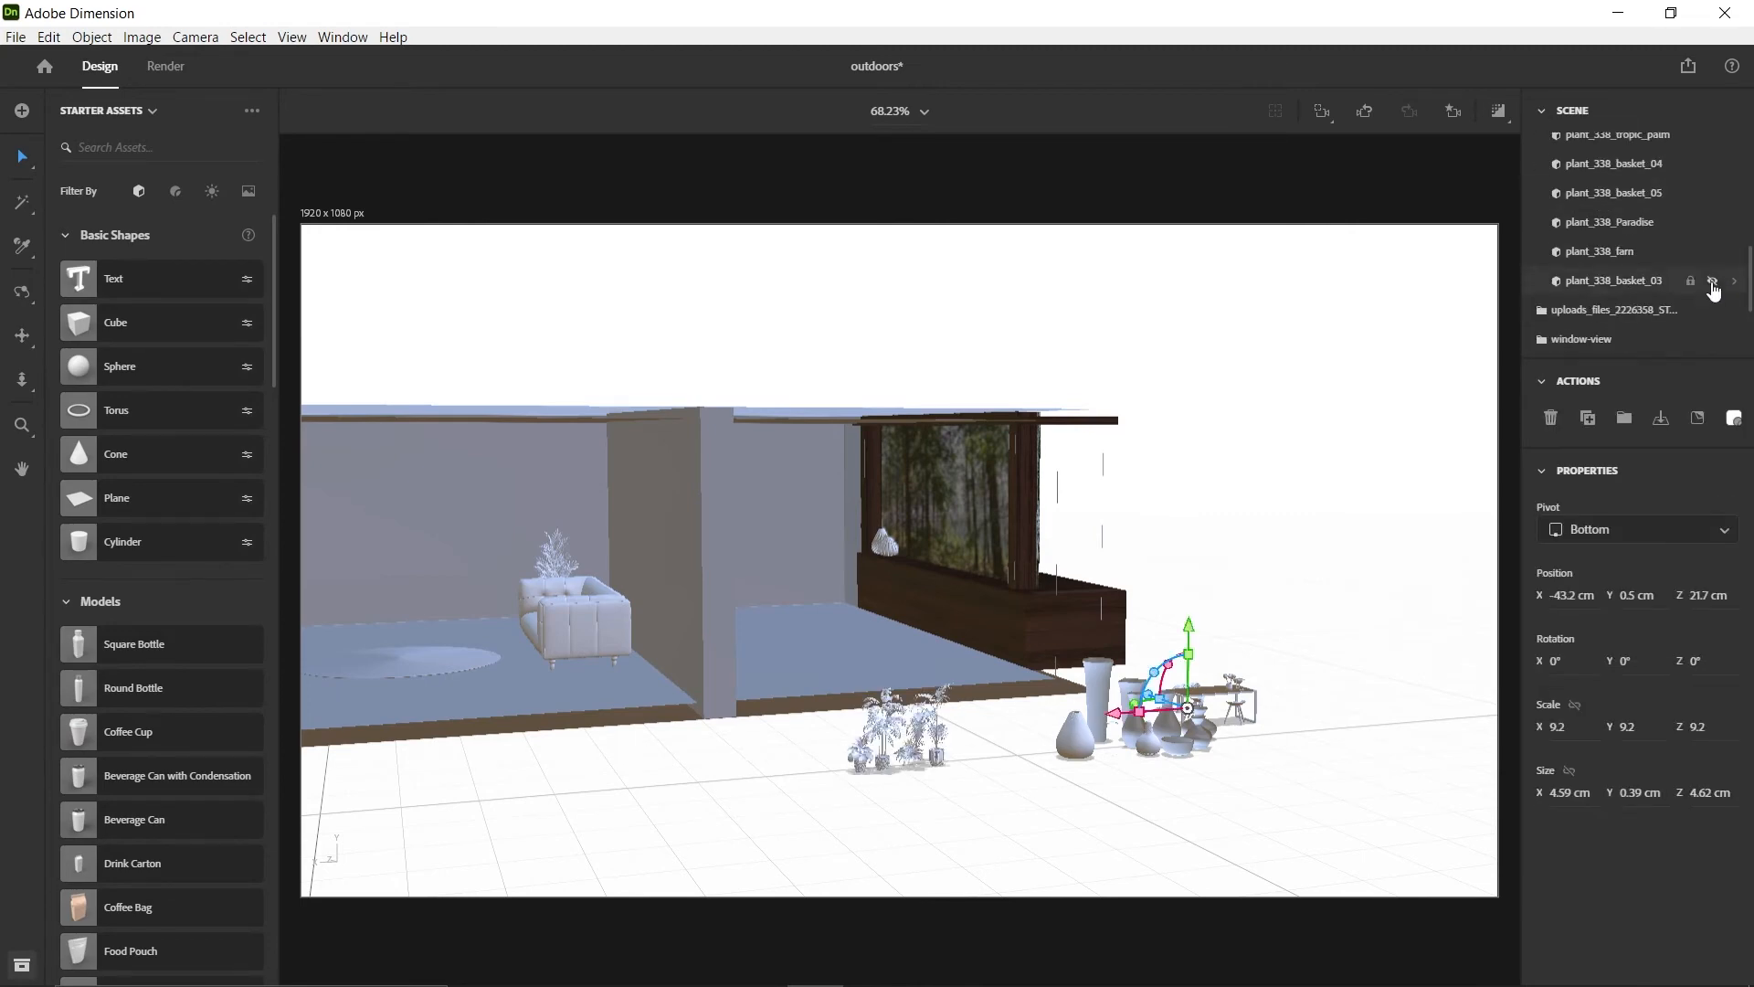
{"action": "scroll", "coordinate": [904, 758], "scroll_direction": "up", "scroll_amount": 5}
{"action": "right_click_drag", "start_coordinate": [904, 759], "coordinate": [1465, 597]}
{"action": "left_click", "coordinate": [907, 750]}
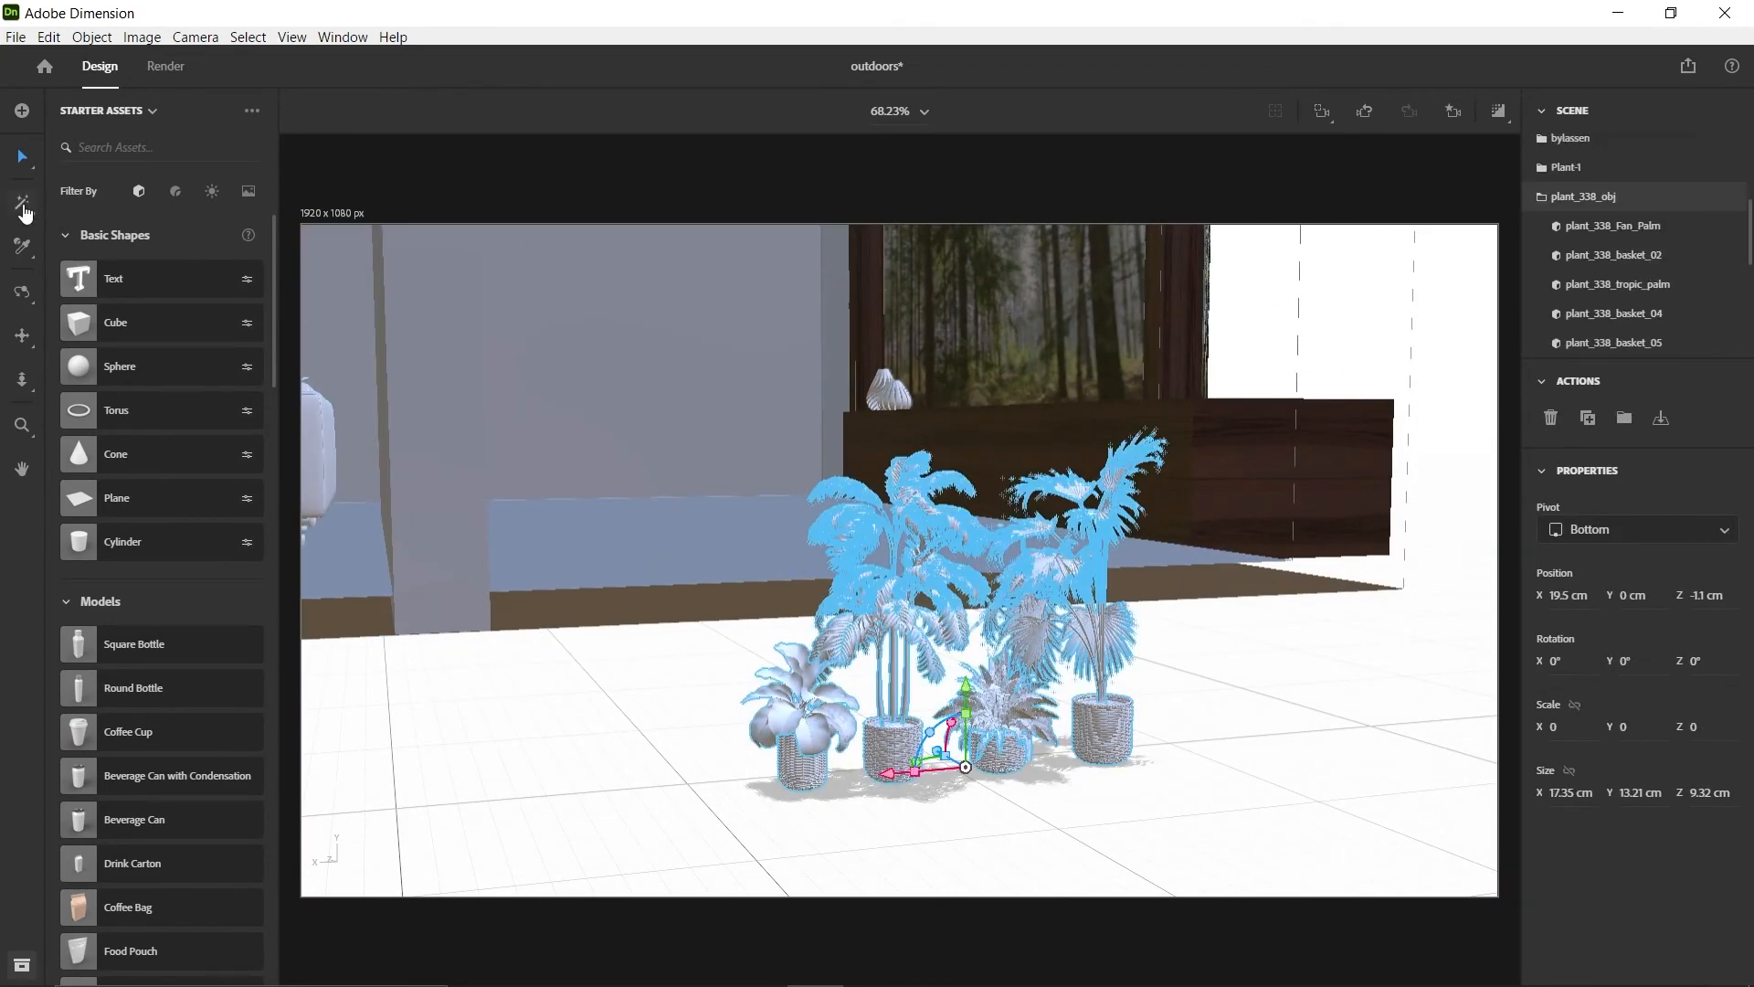
Separate plant_338_tropic_palm and plant_338_basket_04 from plant_338_obj and hide the remaining plants and baskets
{"action": "left_click", "coordinate": [1712, 226]}
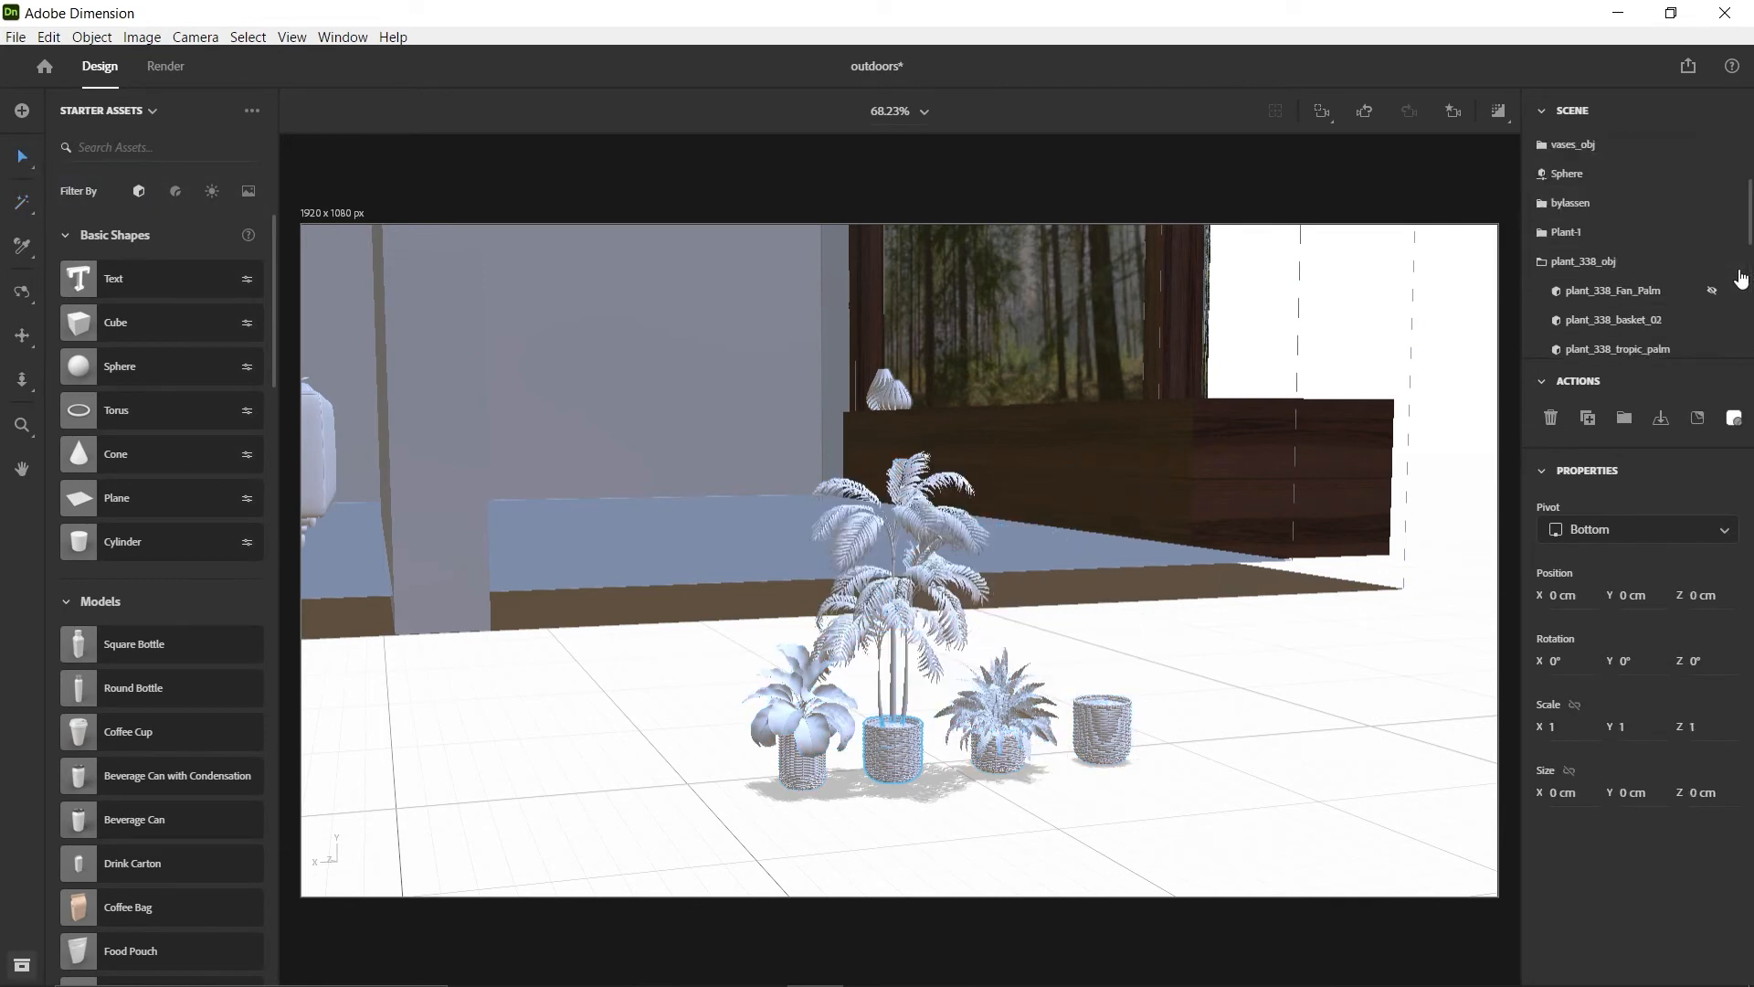
{"action": "left_click", "coordinate": [1712, 230]}
{"action": "left_click_drag", "start_coordinate": [1625, 264], "coordinate": [1624, 161]}
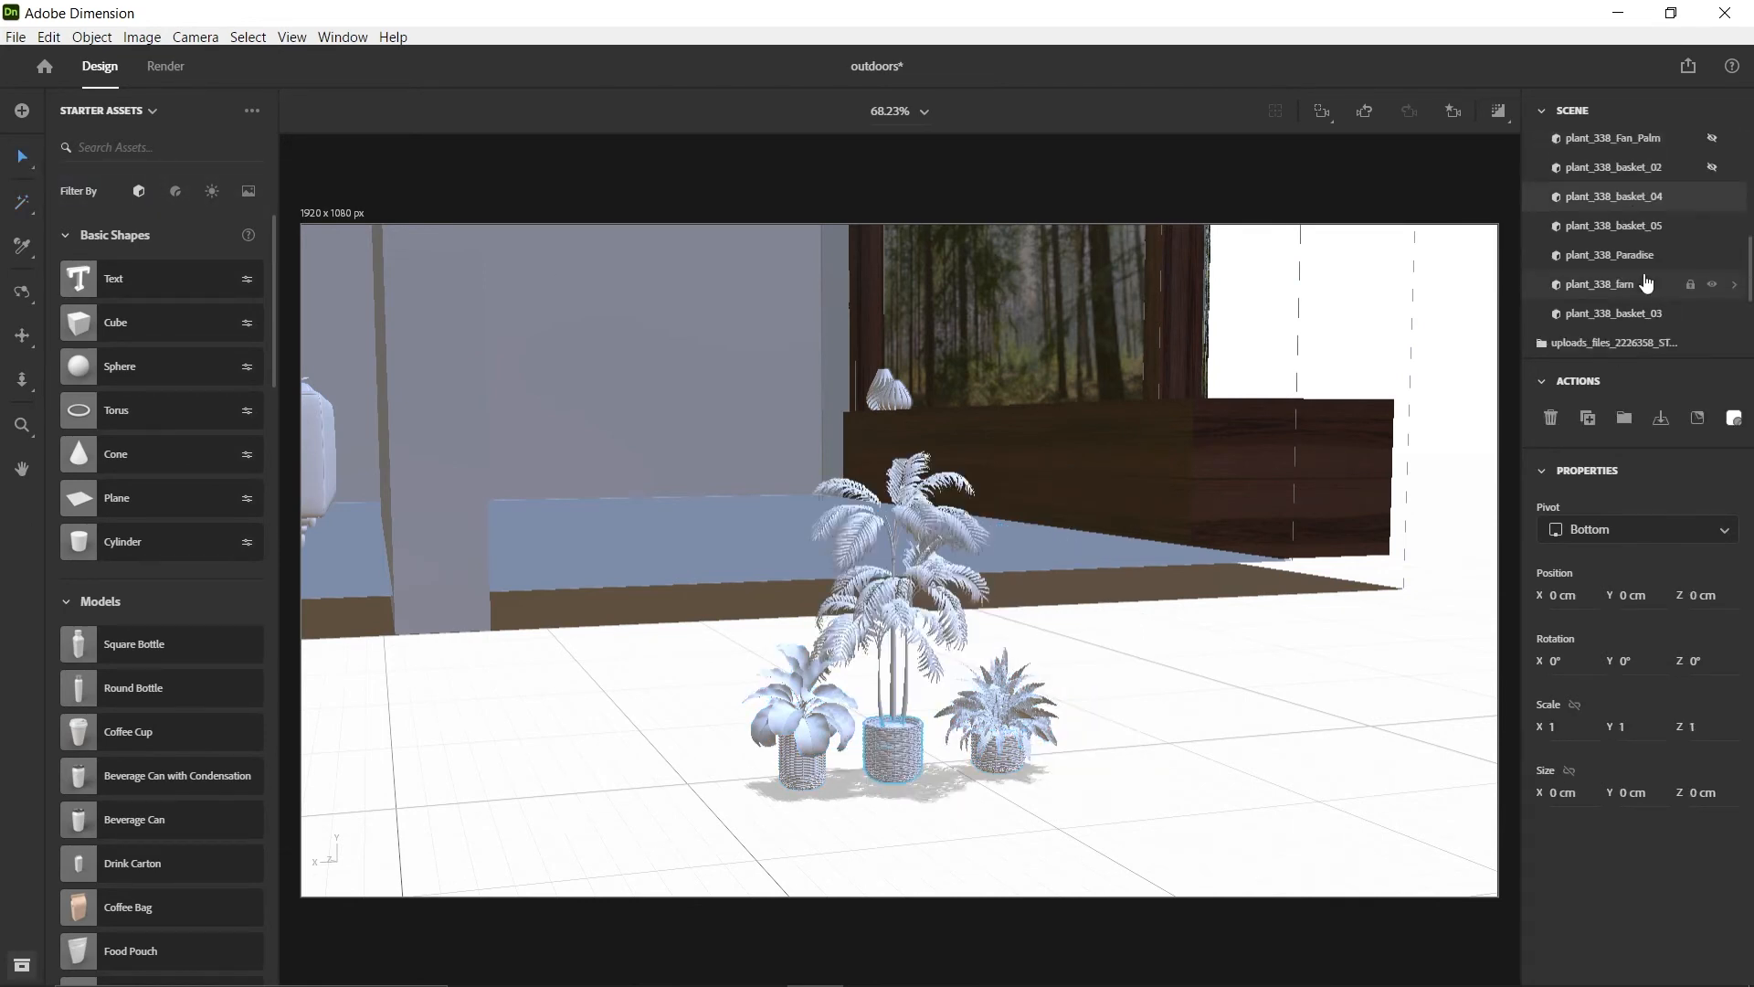
{"action": "left_click", "coordinate": [1553, 230]}
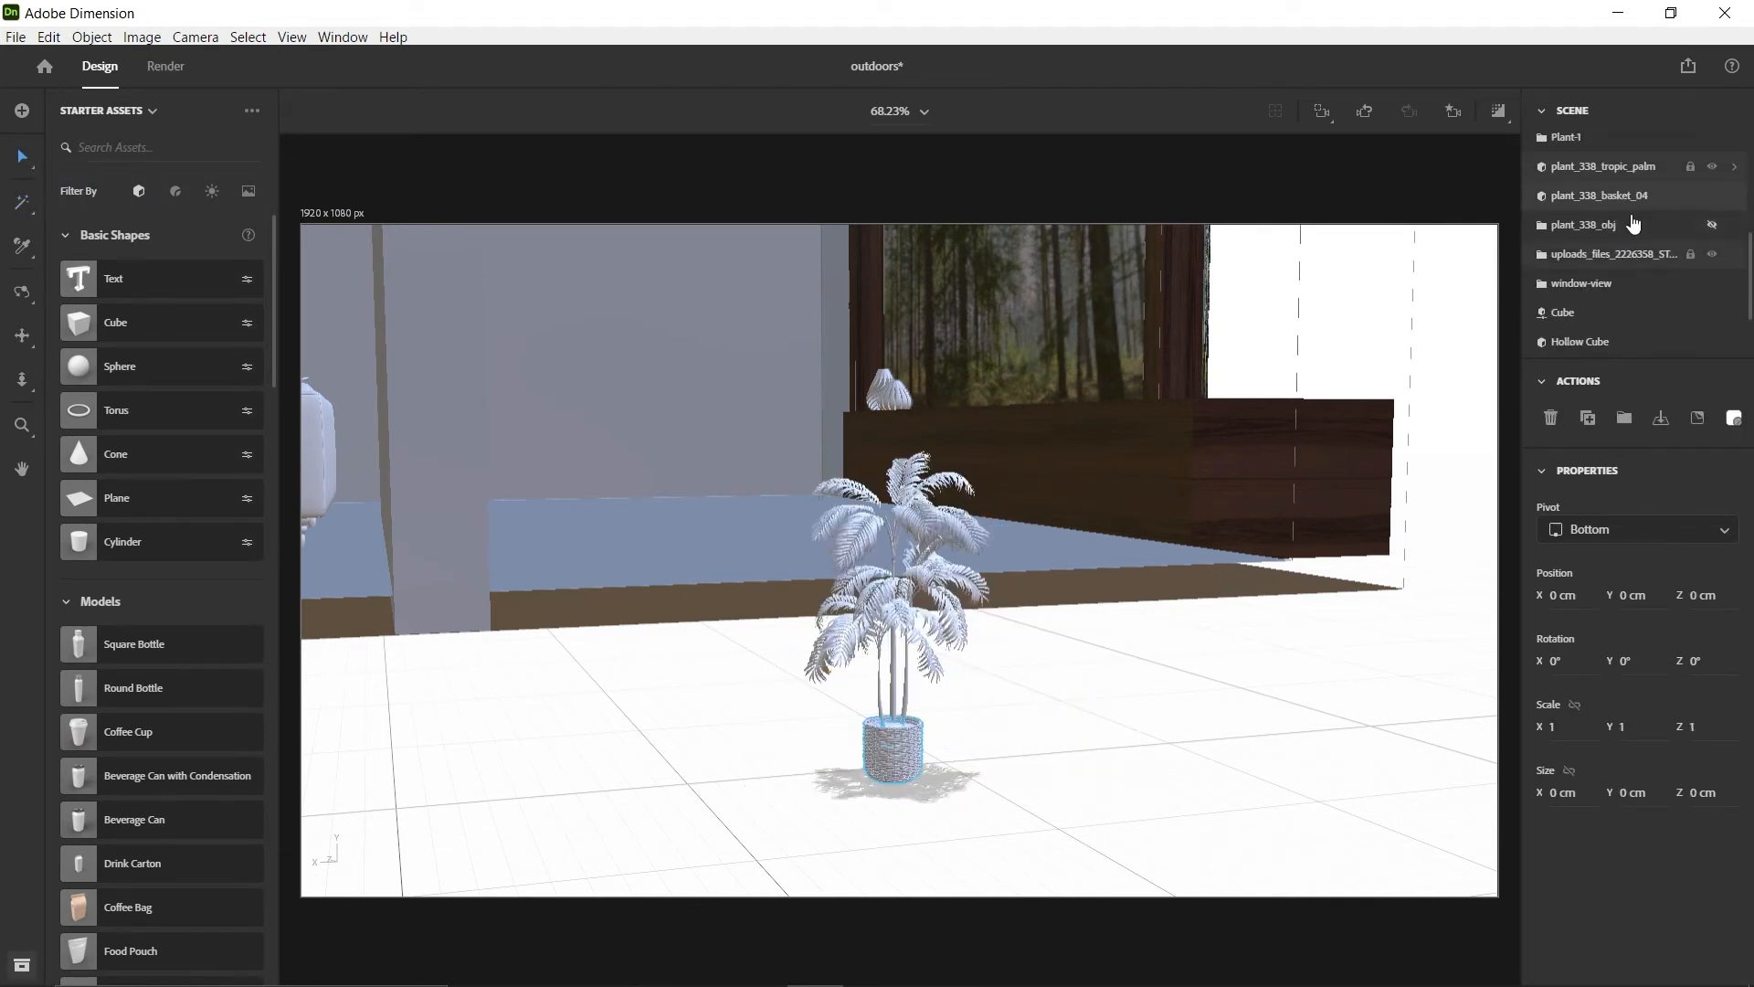
Group plant_338_tropic_palm with plant_338_basket_04 and name the group plant-2
{"action": "left_click", "coordinate": [1608, 169], "text": "shift"}
{"action": "key", "text": "ctrl+g"}
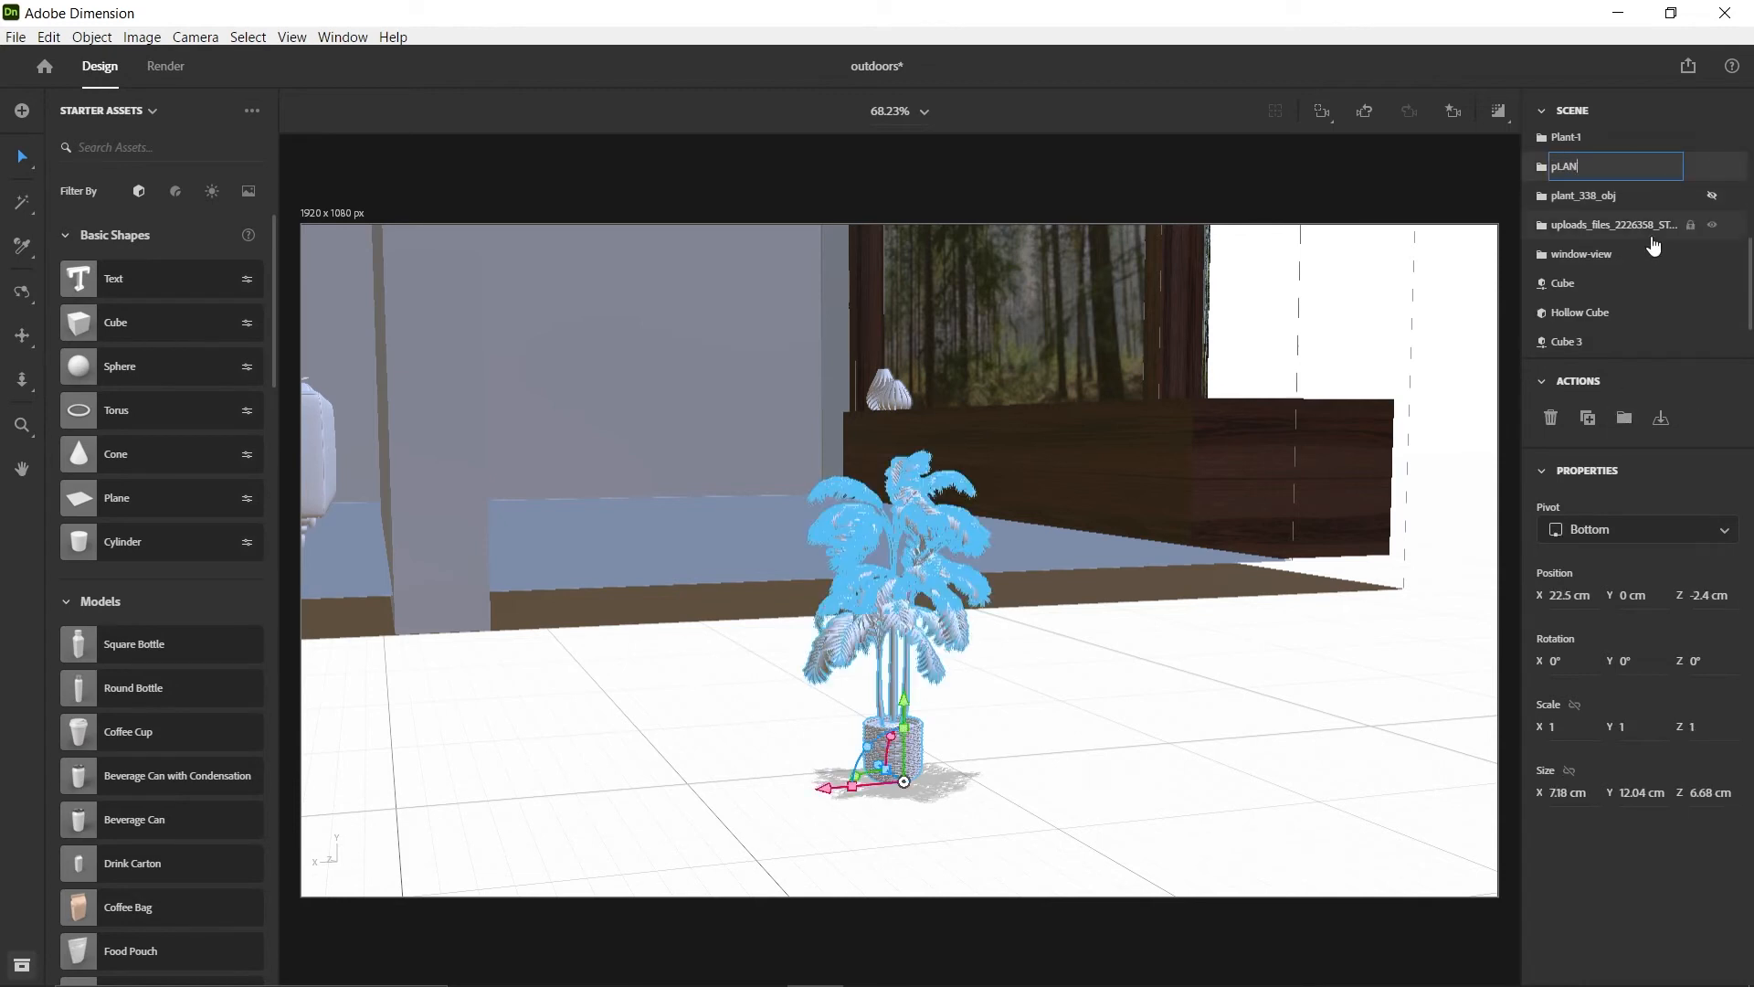
{"action": "key", "text": "Return"}
Raise plant-2 to about Y 7.1 cm and scale it uniformly to about 2.2
{"action": "scroll", "coordinate": [783, 780], "scroll_direction": "down", "scroll_amount": 5}
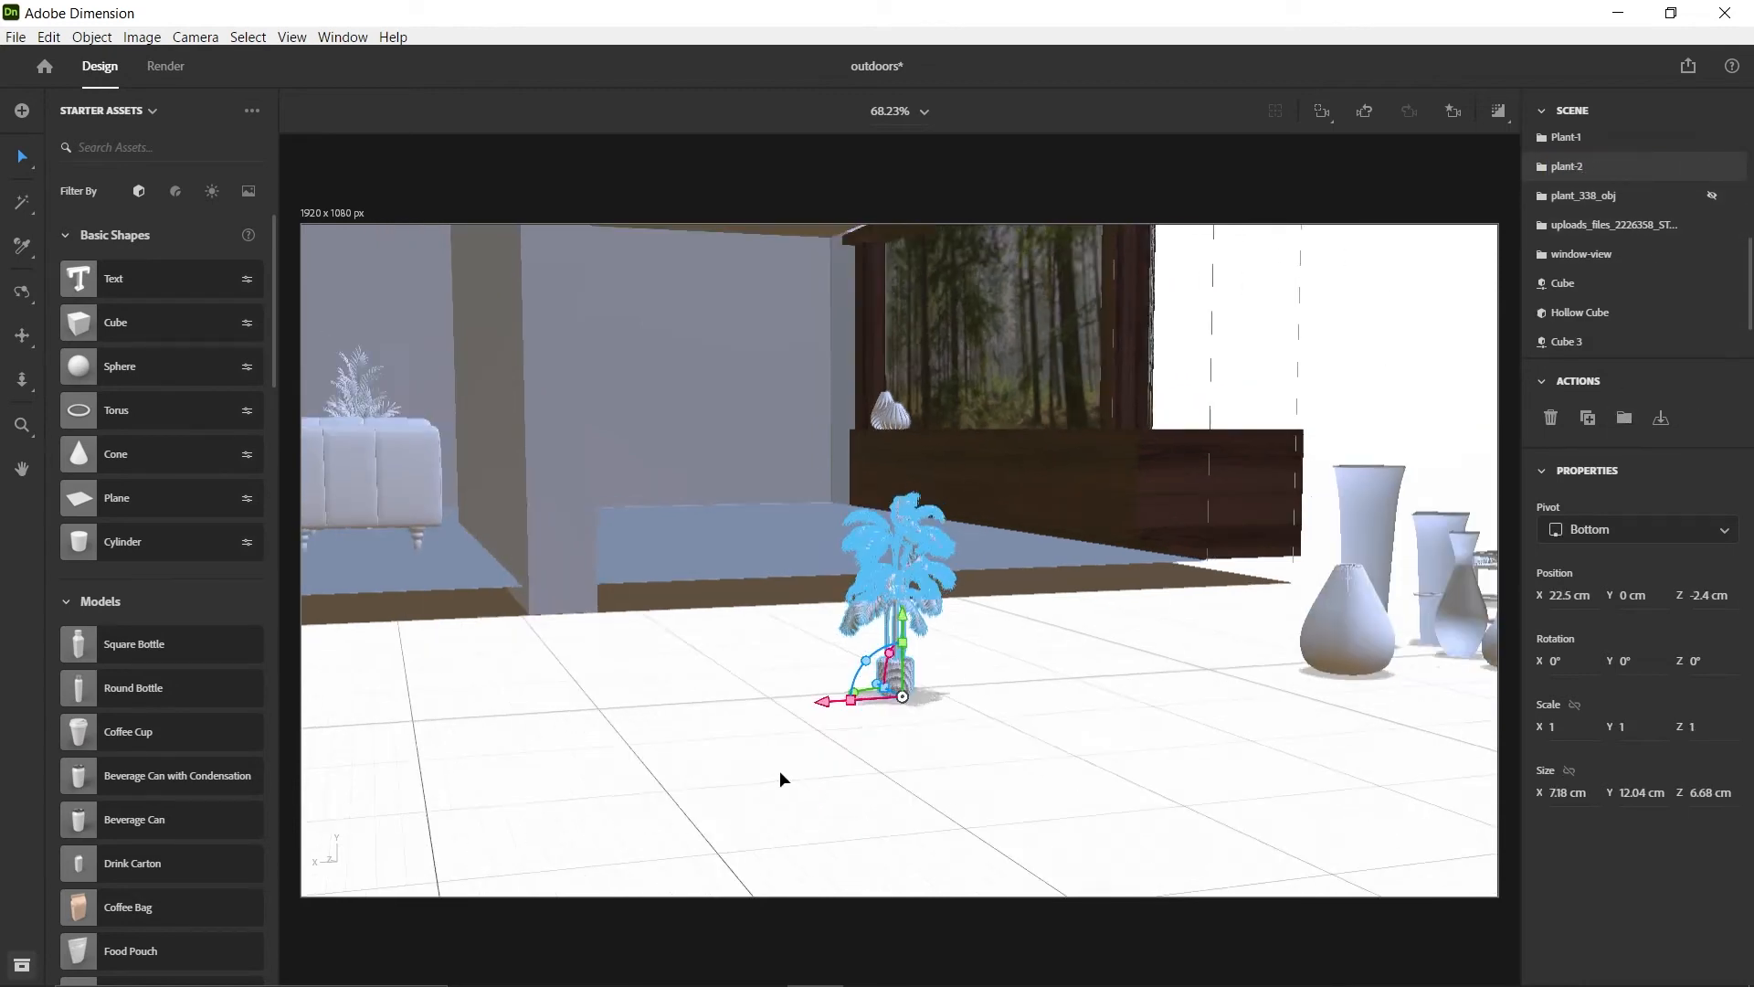
{"action": "right_click_drag", "start_coordinate": [783, 779], "coordinate": [967, 658]}
{"action": "left_click_drag", "start_coordinate": [900, 631], "coordinate": [900, 492], "text": "shift"}
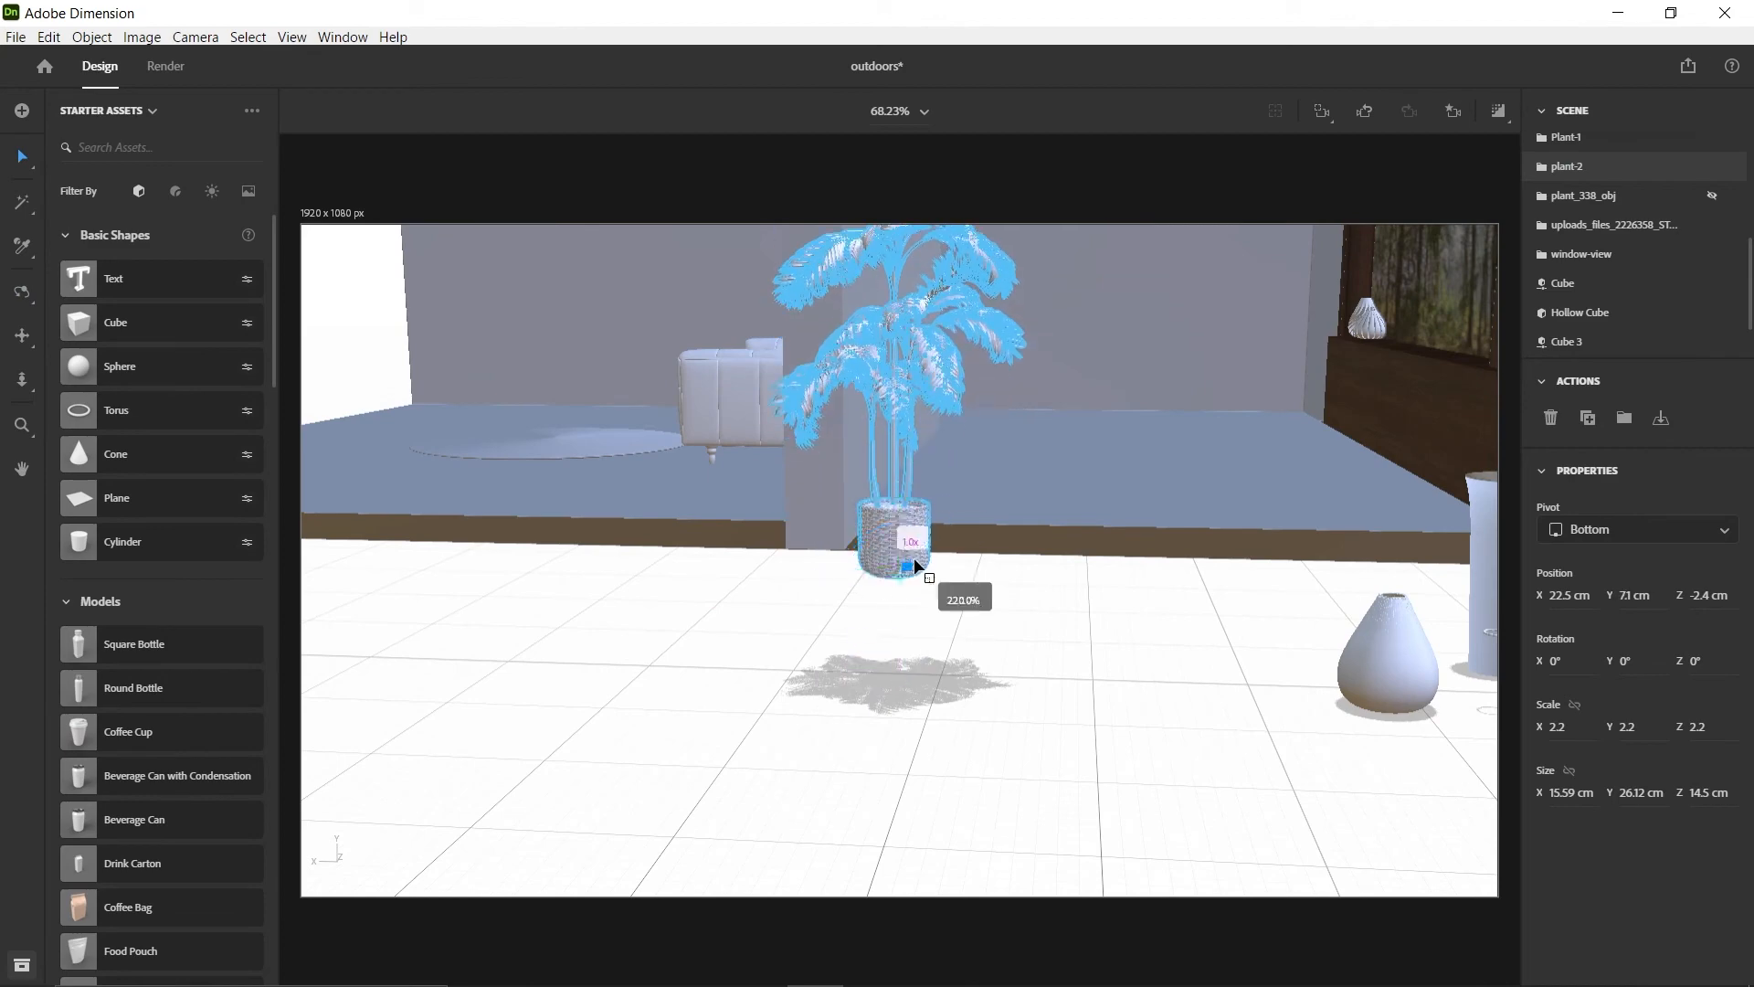
{"action": "left_click", "coordinate": [1252, 545]}
Move plant-2 along the Z axis into the room to about Z 123.6 cm
{"action": "left_click", "coordinate": [1088, 689]}
{"action": "right_click_drag", "start_coordinate": [1088, 689], "coordinate": [1507, 575]}
{"action": "middle_click_drag", "start_coordinate": [913, 585], "coordinate": [600, 594]}
{"action": "left_click_drag", "start_coordinate": [600, 594], "coordinate": [1491, 503]}
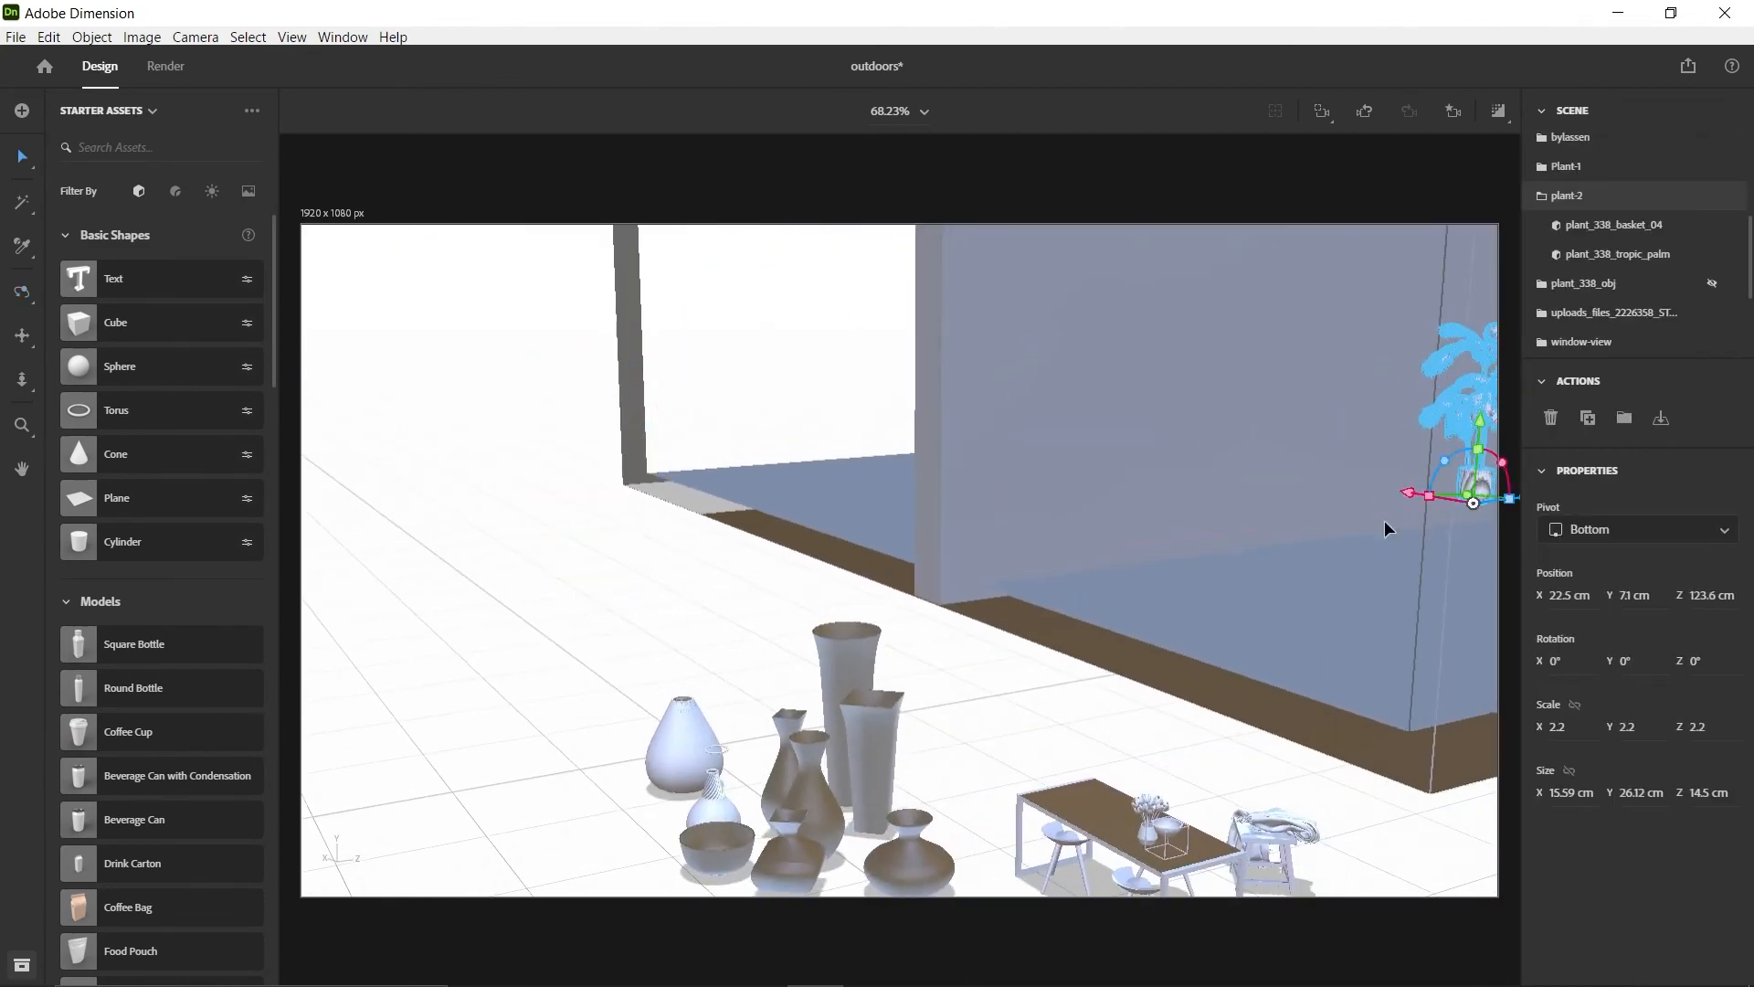
Shift plant-2 across the room beside the partition wall and lower it towards the floor
{"action": "right_click_drag", "start_coordinate": [1386, 528], "coordinate": [1245, 505]}
{"action": "scroll", "coordinate": [1245, 505], "scroll_direction": "up", "scroll_amount": 5}
{"action": "middle_click_drag", "start_coordinate": [1245, 505], "coordinate": [939, 642]}
{"action": "scroll", "coordinate": [939, 642], "scroll_direction": "up", "scroll_amount": 4}
{"action": "right_click_drag", "start_coordinate": [939, 643], "coordinate": [1270, 722]}
{"action": "middle_click_drag", "start_coordinate": [918, 796], "coordinate": [680, 834]}
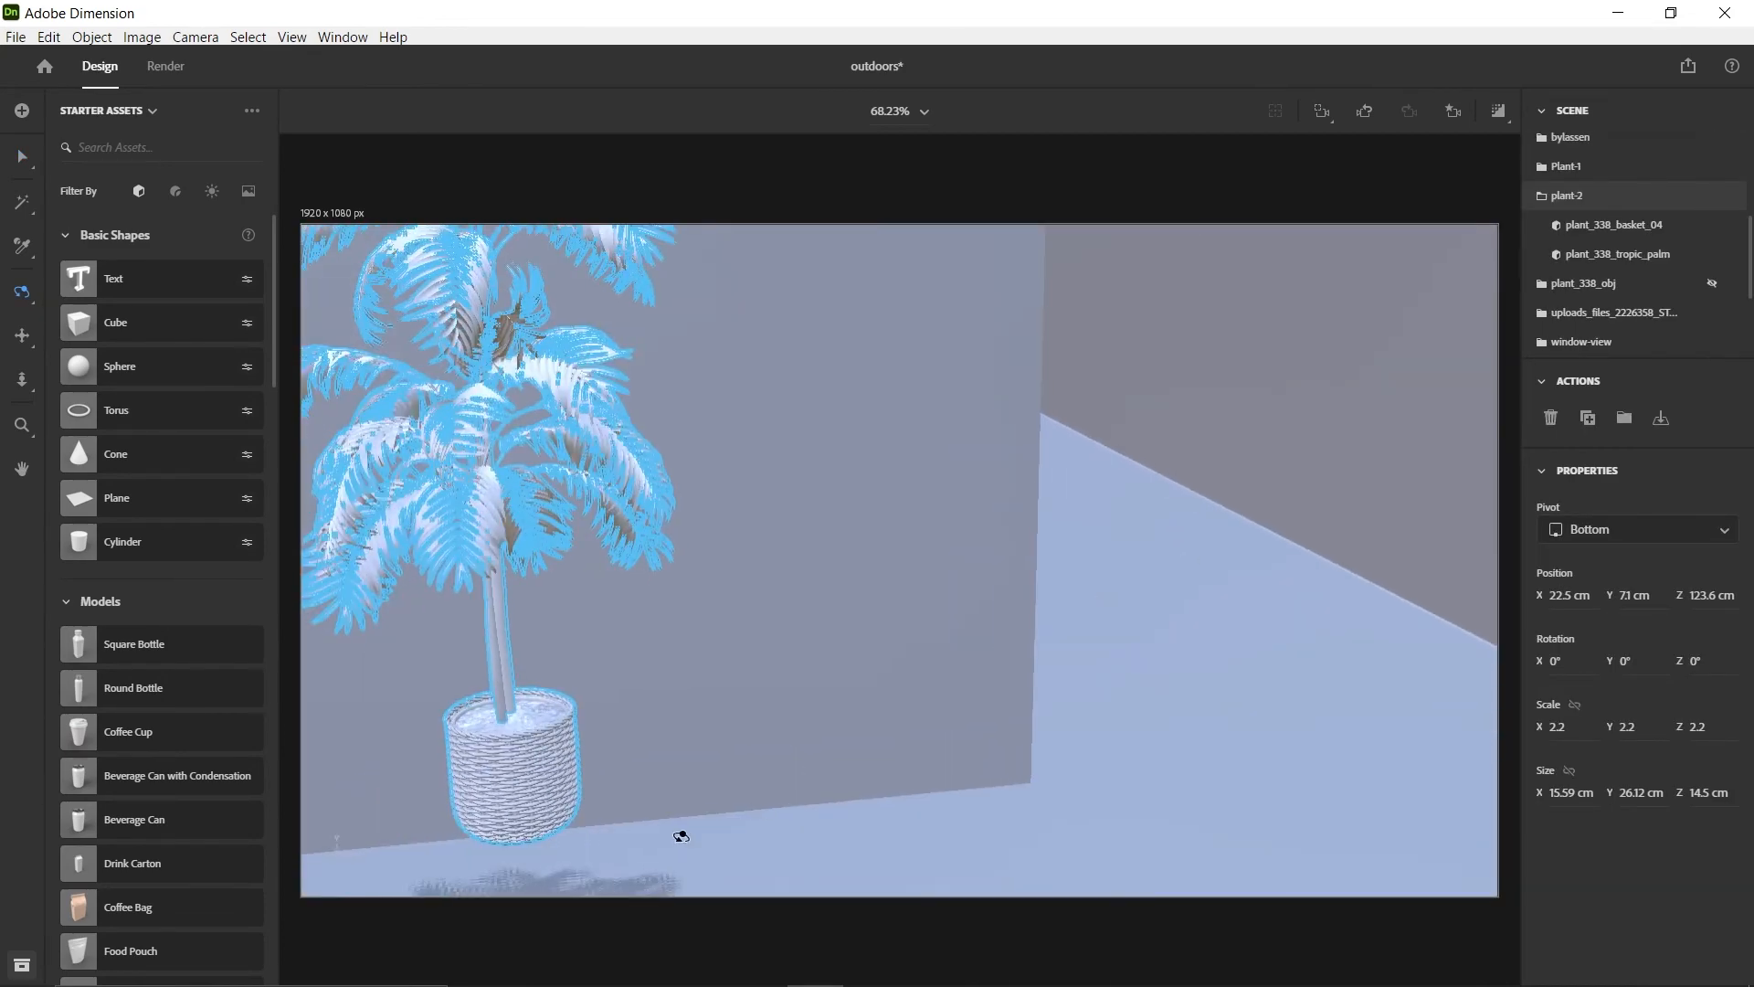
{"action": "left_click_drag", "start_coordinate": [576, 825], "coordinate": [1089, 783]}
{"action": "left_click_drag", "start_coordinate": [1014, 710], "coordinate": [1017, 821]}
{"action": "middle_click_drag", "start_coordinate": [1101, 799], "coordinate": [1112, 532]}
Scale plant-2 to 3.1 and position it partly behind the partition wall at about X 28.1, Y 3, Z 146.1 cm
{"action": "right_click_drag", "start_coordinate": [1112, 532], "coordinate": [1032, 658]}
{"action": "middle_click_drag", "start_coordinate": [1033, 658], "coordinate": [894, 738]}
{"action": "scroll", "coordinate": [893, 737], "scroll_direction": "down", "scroll_amount": 2}
{"action": "left_click_drag", "start_coordinate": [682, 774], "coordinate": [683, 780]}
{"action": "left_click_drag", "start_coordinate": [773, 857], "coordinate": [874, 864]}
{"action": "left_click", "coordinate": [1453, 113]}
{"action": "left_click", "coordinate": [1379, 257]}
{"action": "left_click_drag", "start_coordinate": [872, 764], "coordinate": [885, 776]}
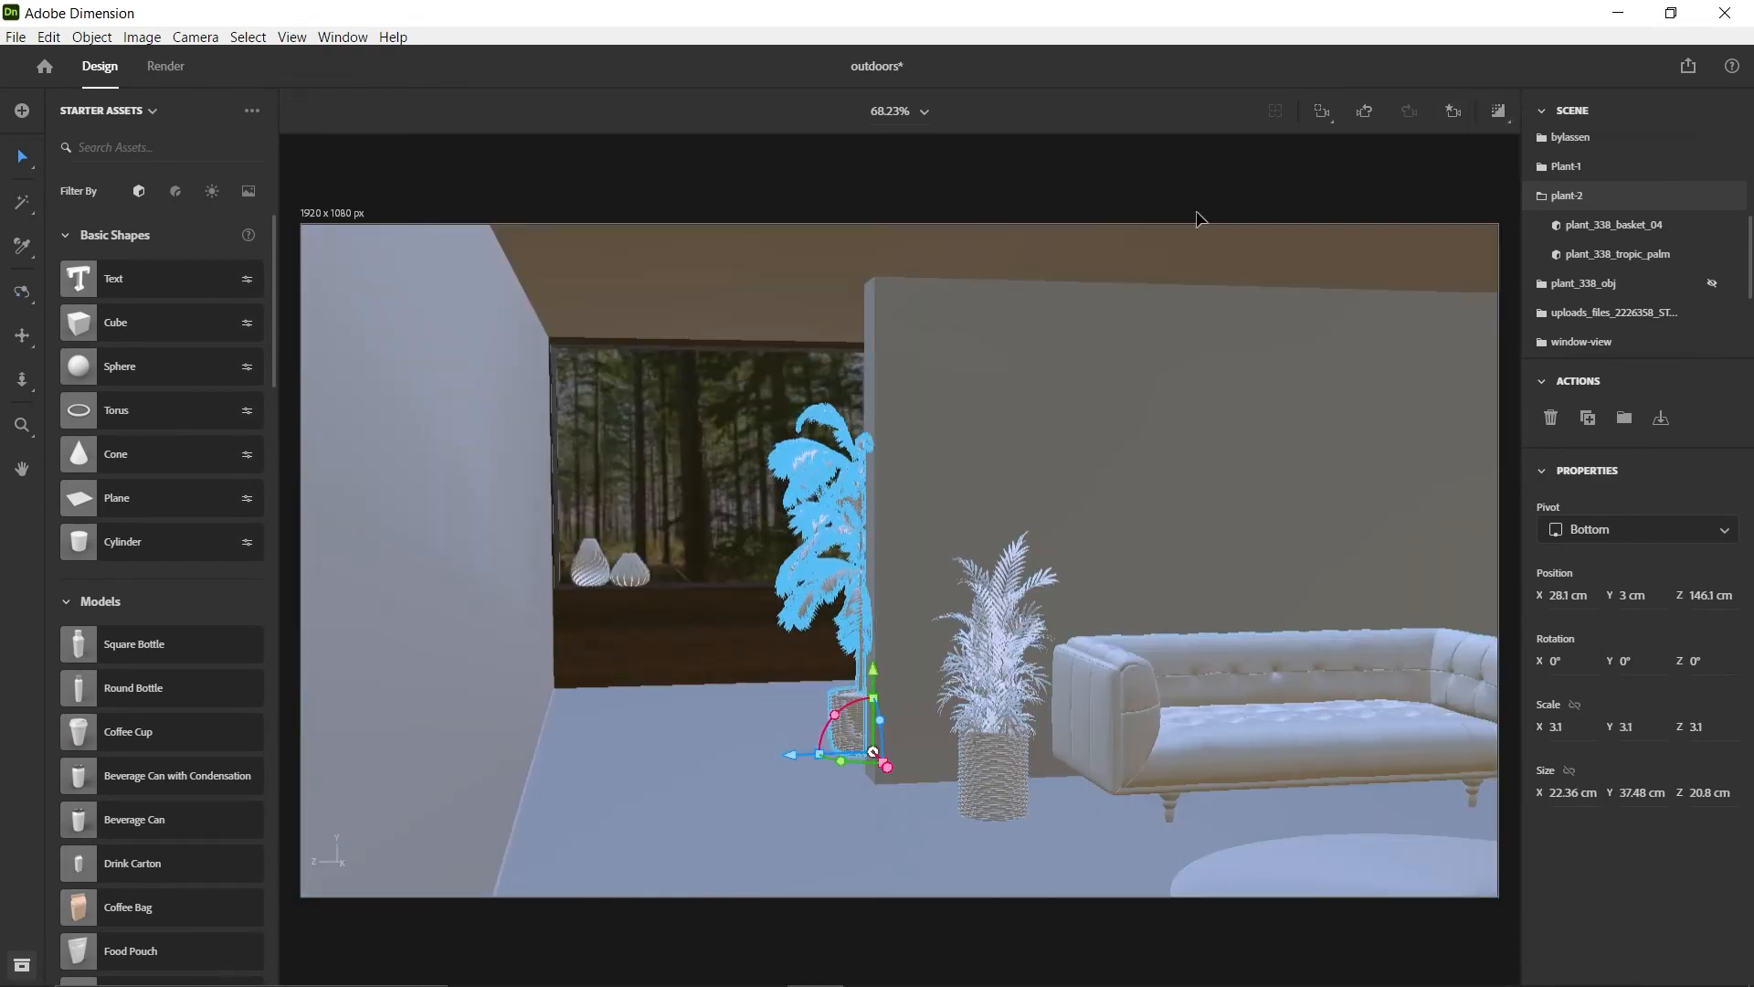
Lower plant-2's basket onto the floor at about Y 1.8 cm and return to the Main-view camera bookmark
{"action": "left_click", "coordinate": [1198, 216]}
{"action": "scroll", "coordinate": [923, 622], "scroll_direction": "up", "scroll_amount": 6}
{"action": "right_click_drag", "start_coordinate": [923, 622], "coordinate": [1162, 639]}
{"action": "left_click", "coordinate": [980, 499]}
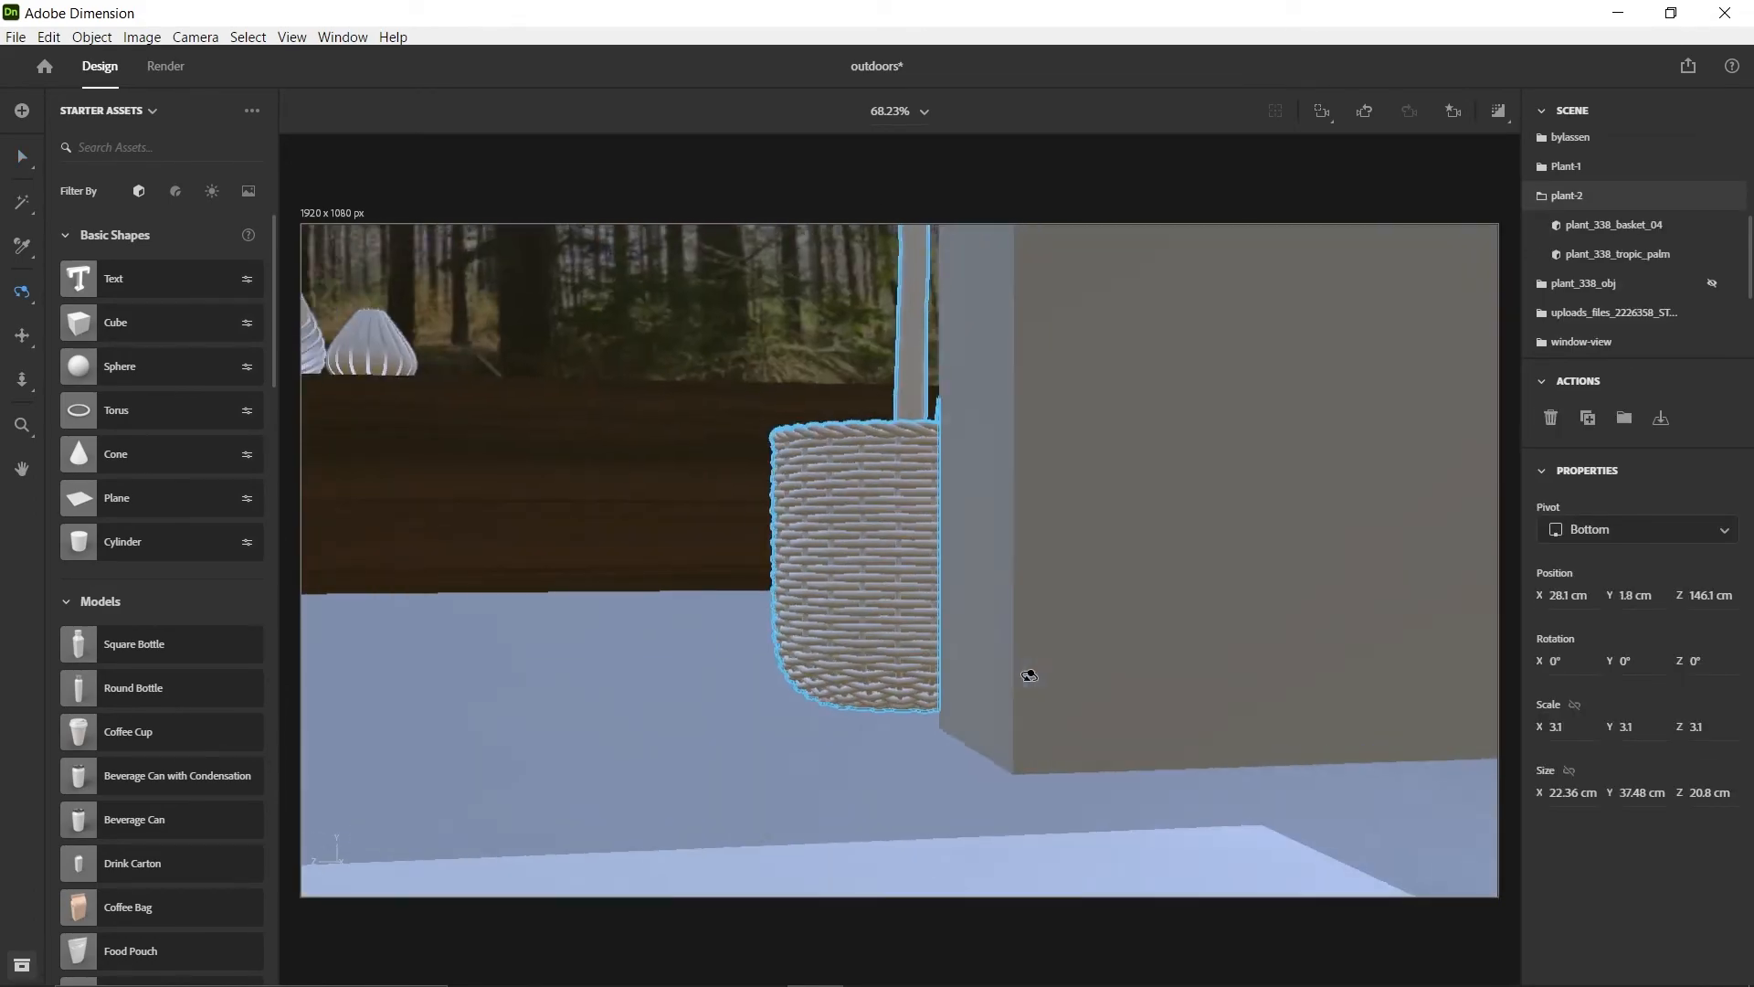
{"action": "left_click", "coordinate": [1452, 110]}
{"action": "left_click", "coordinate": [1401, 262]}
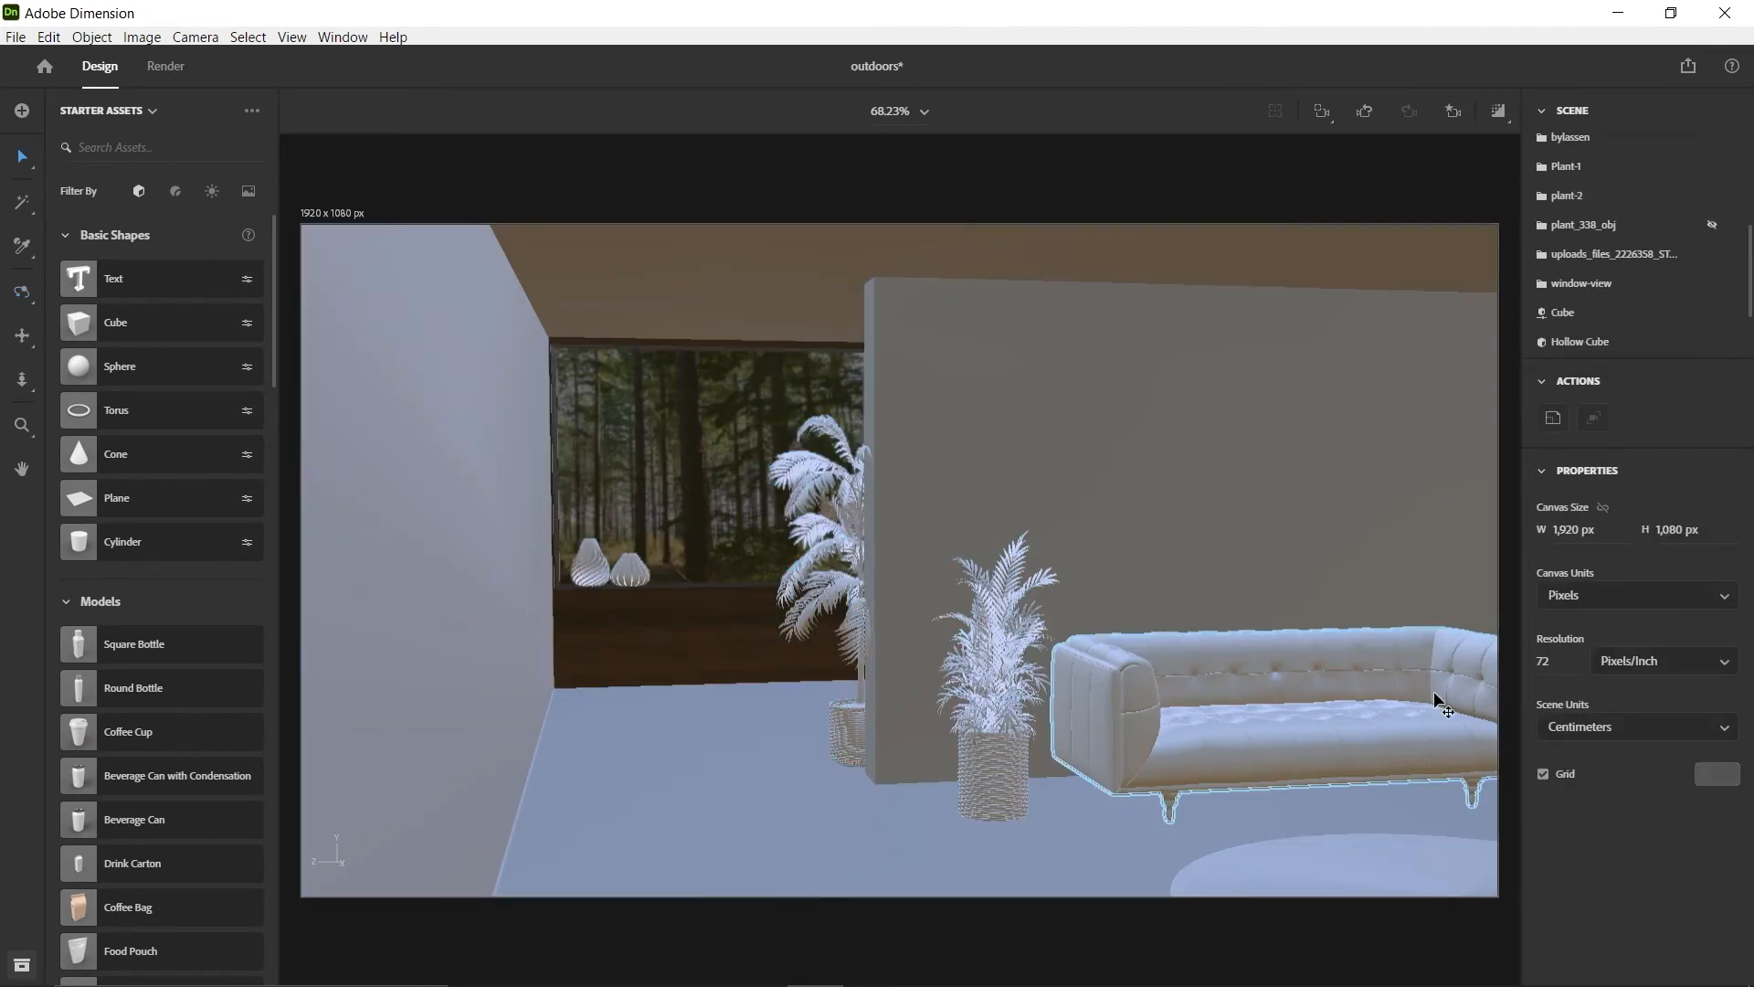
Try plant-2 in front of the window at about X -16.3, Z 171.7 cm
{"action": "left_click_drag", "start_coordinate": [854, 708], "coordinate": [634, 798]}
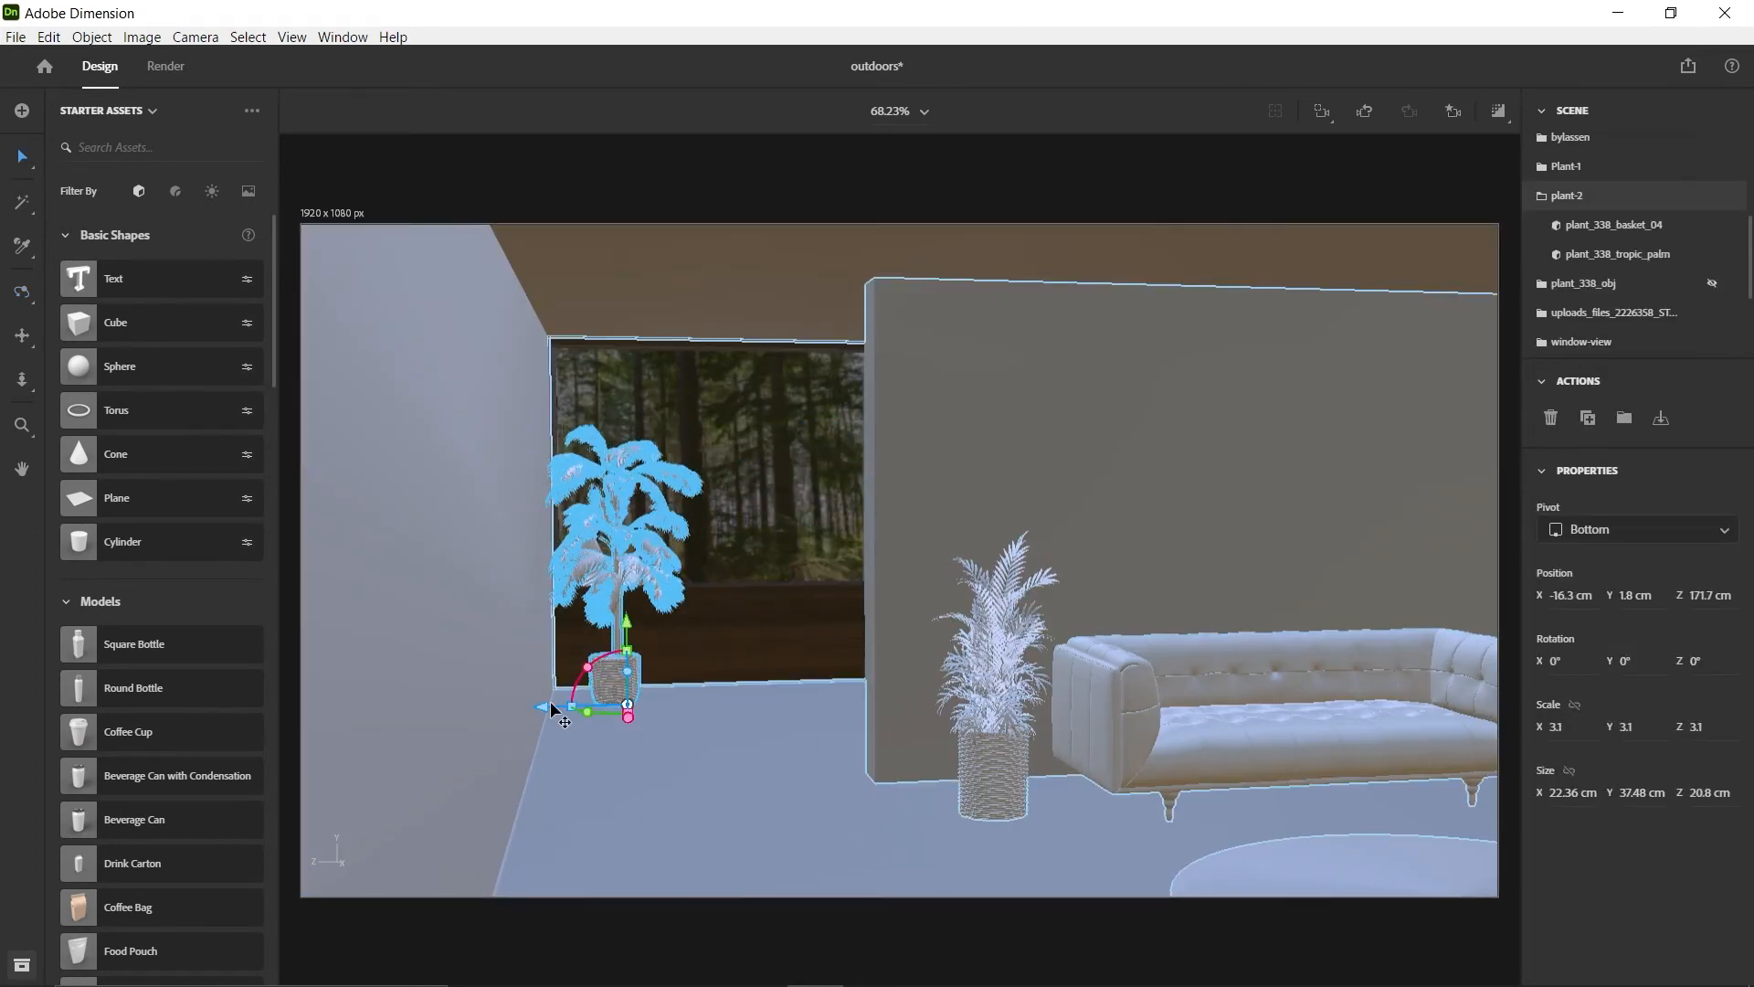
{"action": "left_click_drag", "start_coordinate": [552, 708], "coordinate": [592, 713]}
{"action": "right_click_drag", "start_coordinate": [763, 695], "coordinate": [1032, 603]}
{"action": "left_click", "coordinate": [1452, 111]}
{"action": "left_click", "coordinate": [1374, 258]}
Shift the potted Plant-1 slightly closer to the sofa's armrest
{"action": "left_click", "coordinate": [970, 866]}
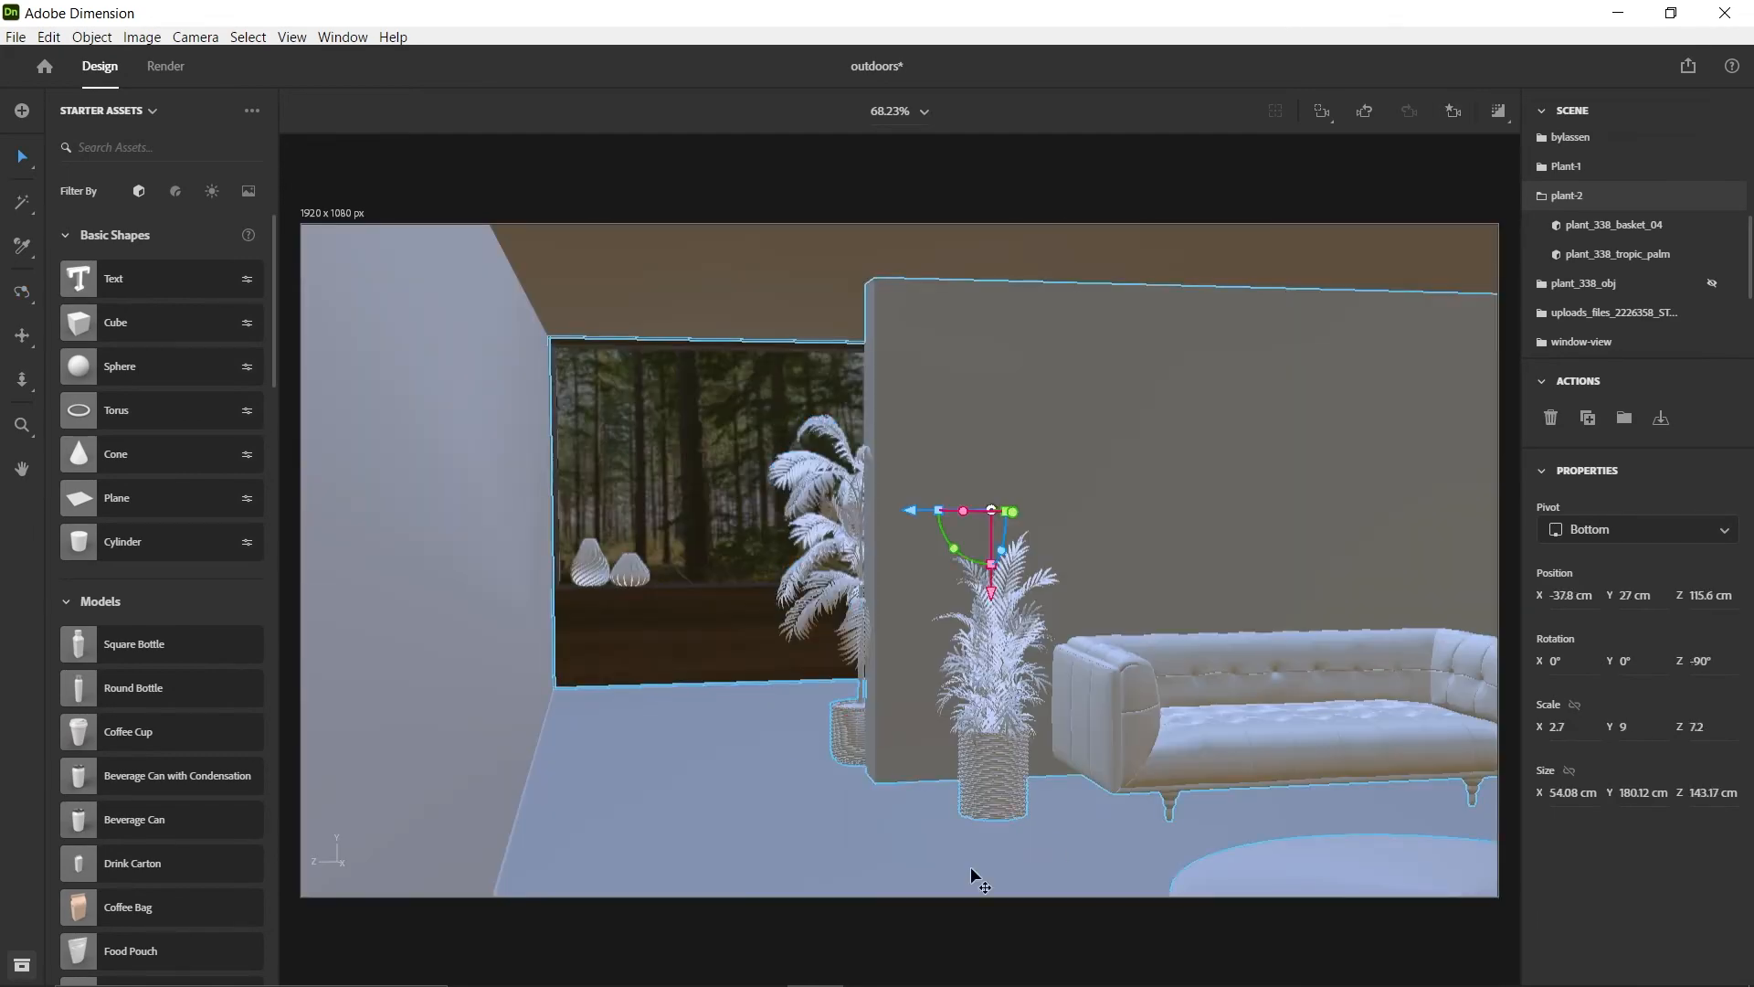
{"action": "left_click", "coordinate": [704, 457]}
{"action": "left_click", "coordinate": [1284, 359]}
{"action": "left_click", "coordinate": [1281, 263]}
{"action": "right_click_drag", "start_coordinate": [1277, 514], "coordinate": [1352, 563]}
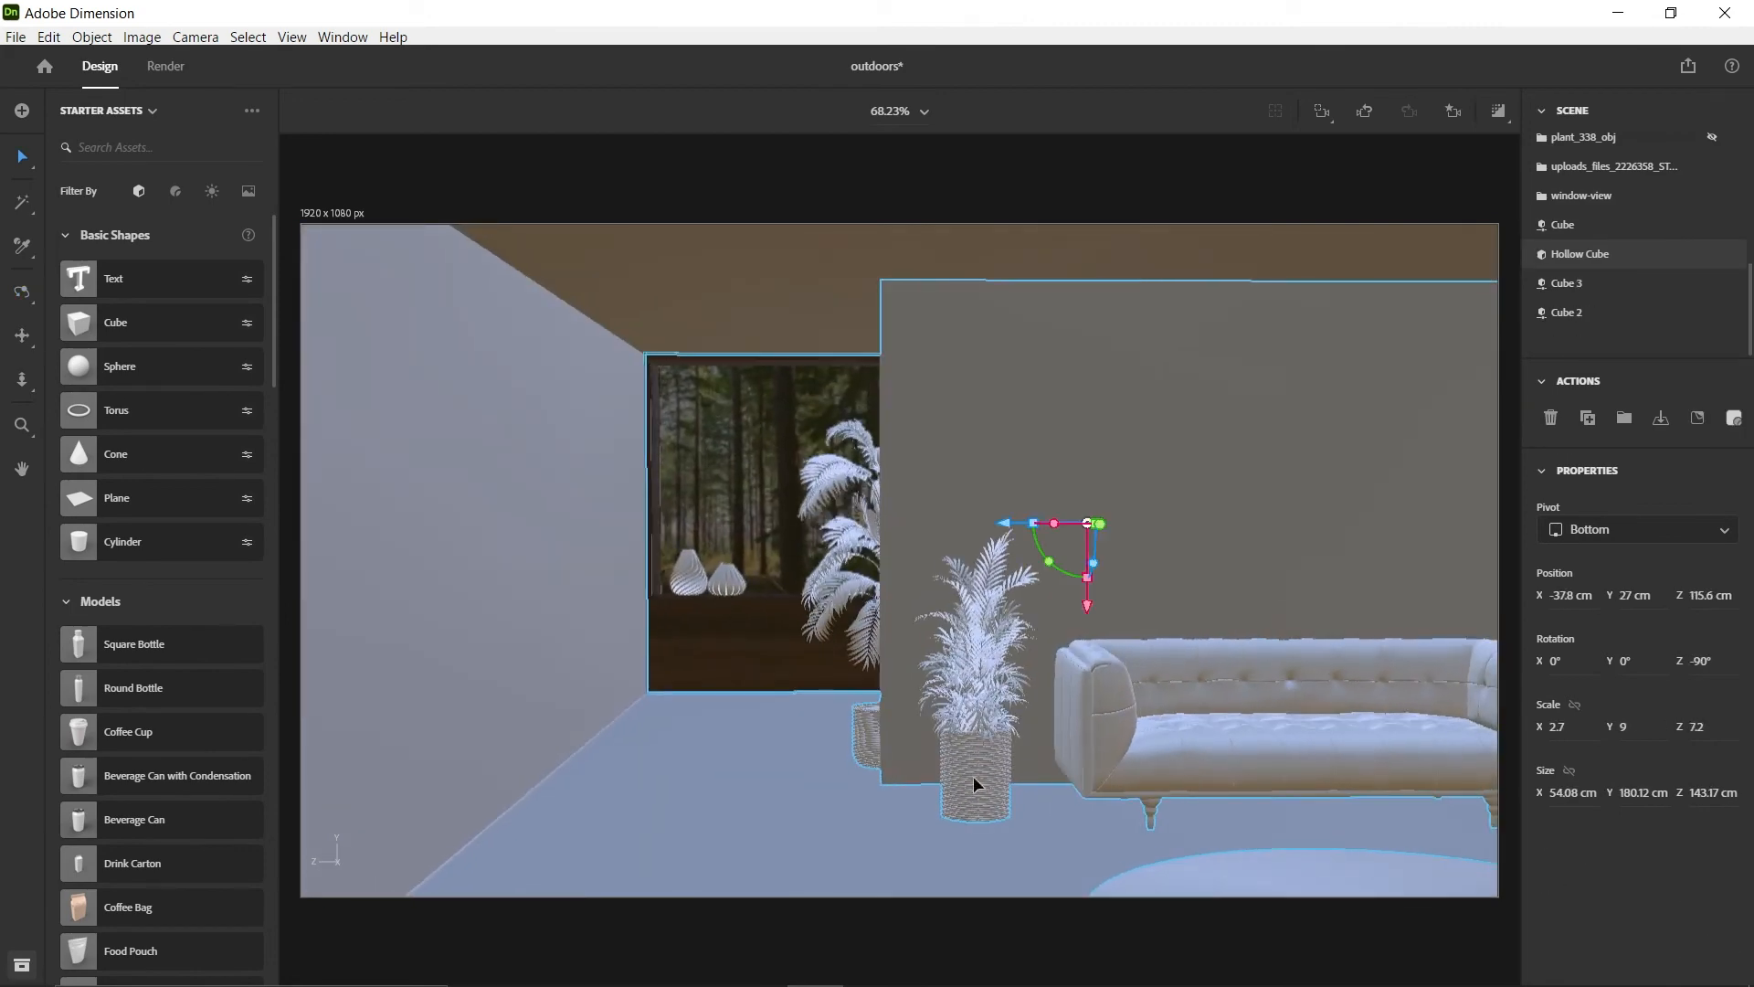
{"action": "left_click", "coordinate": [973, 777]}
{"action": "mouse_move", "coordinate": [894, 838]}
{"action": "left_mouse_down"}
{"action": "mouse_move", "coordinate": [919, 839]}
{"action": "mouse_move", "coordinate": [826, 837]}
{"action": "mouse_move", "coordinate": [925, 837]}
{"action": "left_mouse_up"}
Separate TECIDO_ID6 and FRANJAS_ID491 from the uploaded stool model and hide its other parts
{"action": "scroll", "coordinate": [1073, 772], "scroll_direction": "down", "scroll_amount": 5}
{"action": "middle_click_drag", "start_coordinate": [1335, 747], "coordinate": [677, 782]}
{"action": "scroll", "coordinate": [945, 715], "scroll_direction": "up", "scroll_amount": 4}
{"action": "mouse_move", "coordinate": [945, 716]}
{"action": "right_mouse_down"}
{"action": "mouse_move", "coordinate": [1280, 798]}
{"action": "mouse_move", "coordinate": [826, 665]}
{"action": "mouse_move", "coordinate": [591, 565]}
{"action": "mouse_move", "coordinate": [934, 708]}
{"action": "right_mouse_up"}
{"action": "left_click", "coordinate": [808, 699]}
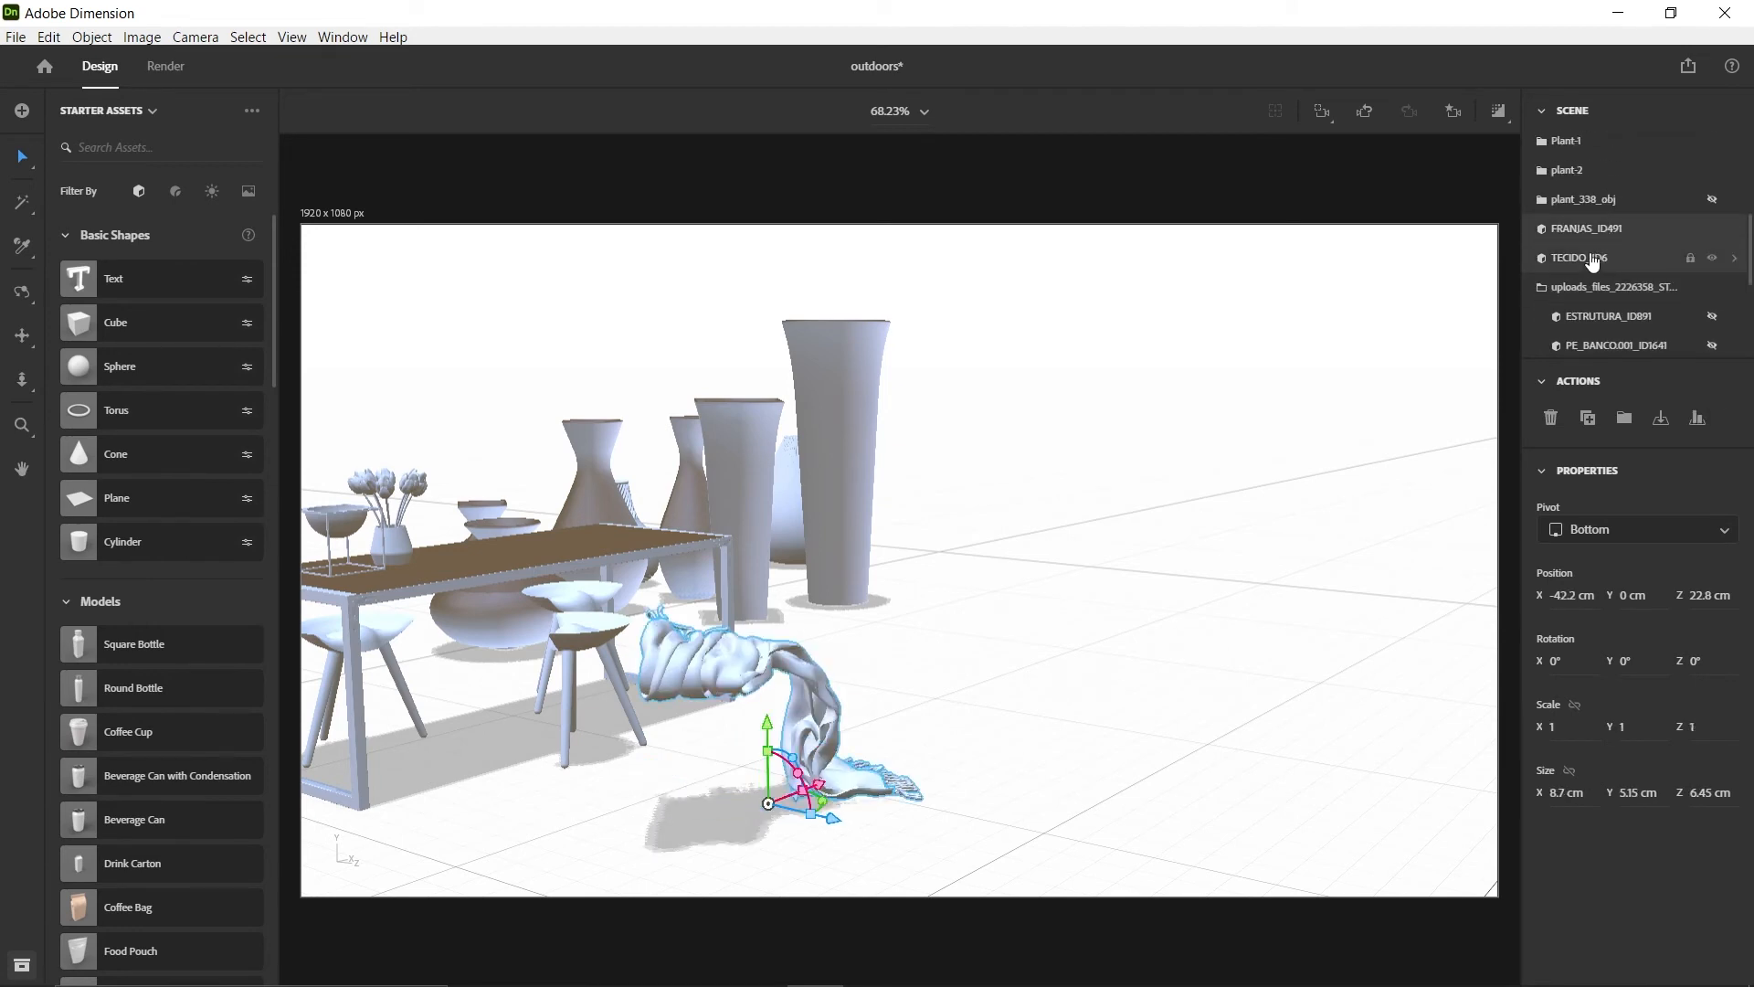
Group the fabric TECIDO_ID6 and fringe FRANJAS_ID491 under the name Blanket and keep both parts visible
{"action": "left_click", "coordinate": [1712, 258]}
{"action": "left_click", "coordinate": [1714, 229]}
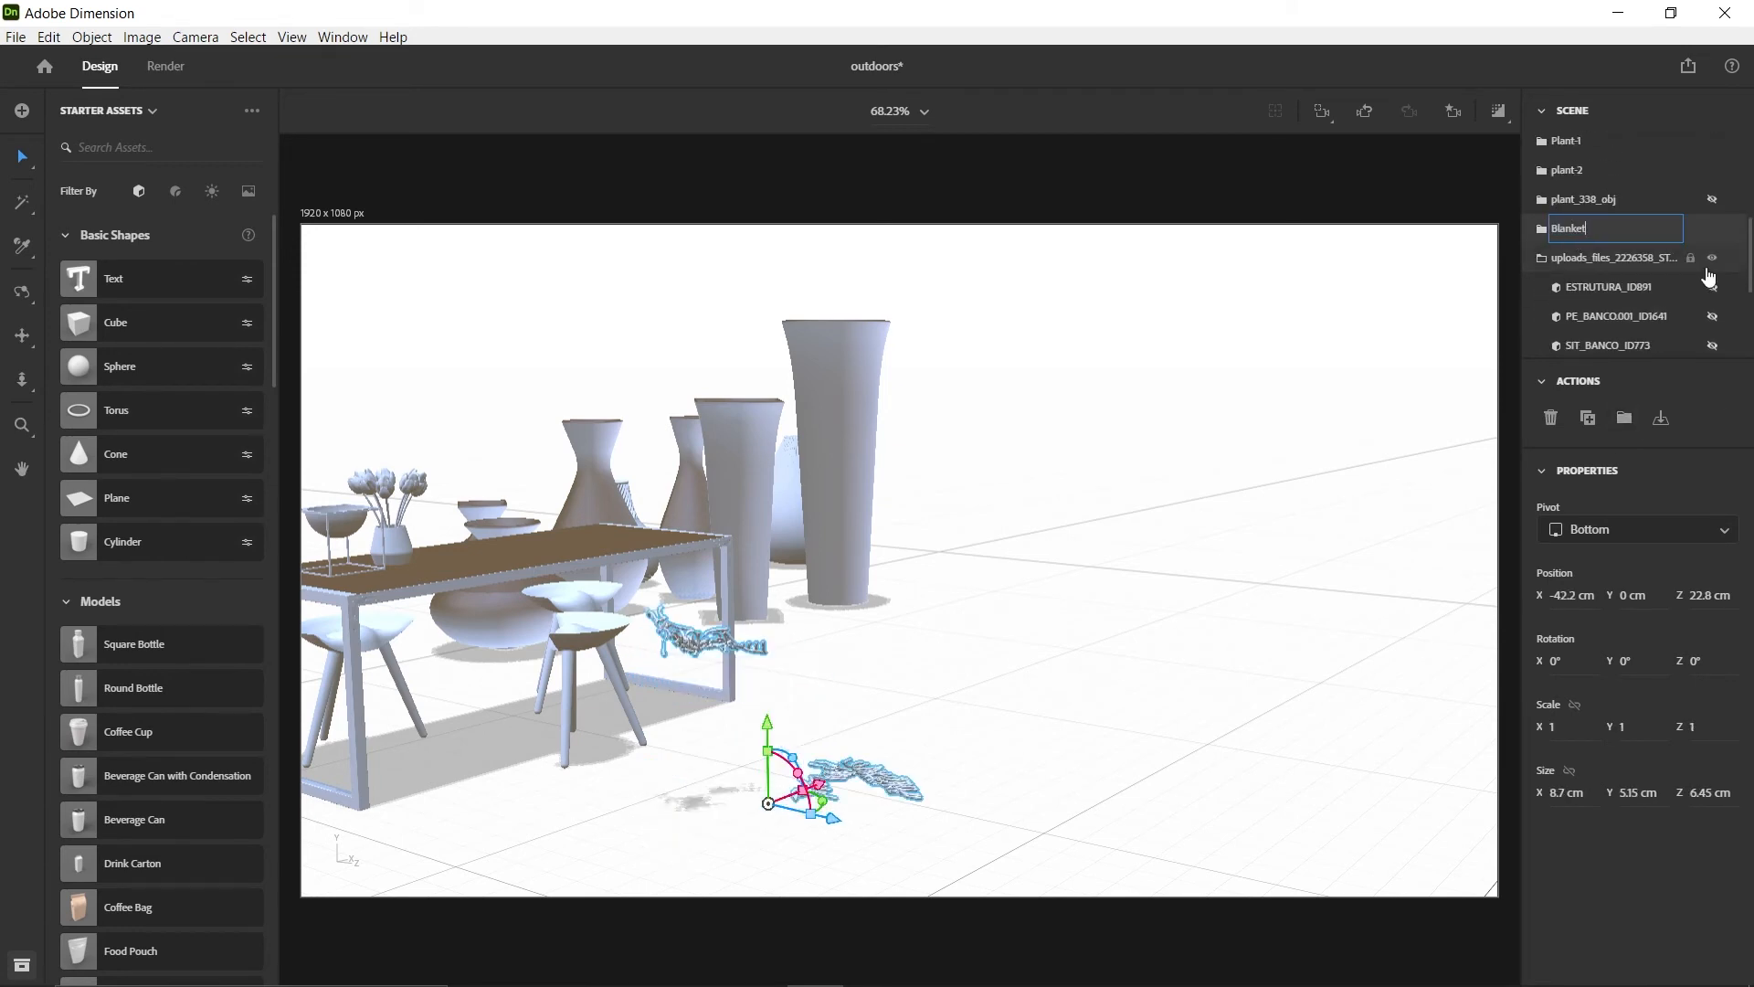
{"action": "left_click", "coordinate": [1713, 259]}
Scale the Blanket to 1.7 and bring it in front of the sofa at about X 71.6, Y 5.8, Z 95.1 cm
{"action": "right_click_drag", "start_coordinate": [830, 634], "coordinate": [1310, 685]}
{"action": "middle_click_drag", "start_coordinate": [441, 864], "coordinate": [804, 607]}
{"action": "right_click_drag", "start_coordinate": [596, 539], "coordinate": [877, 633]}
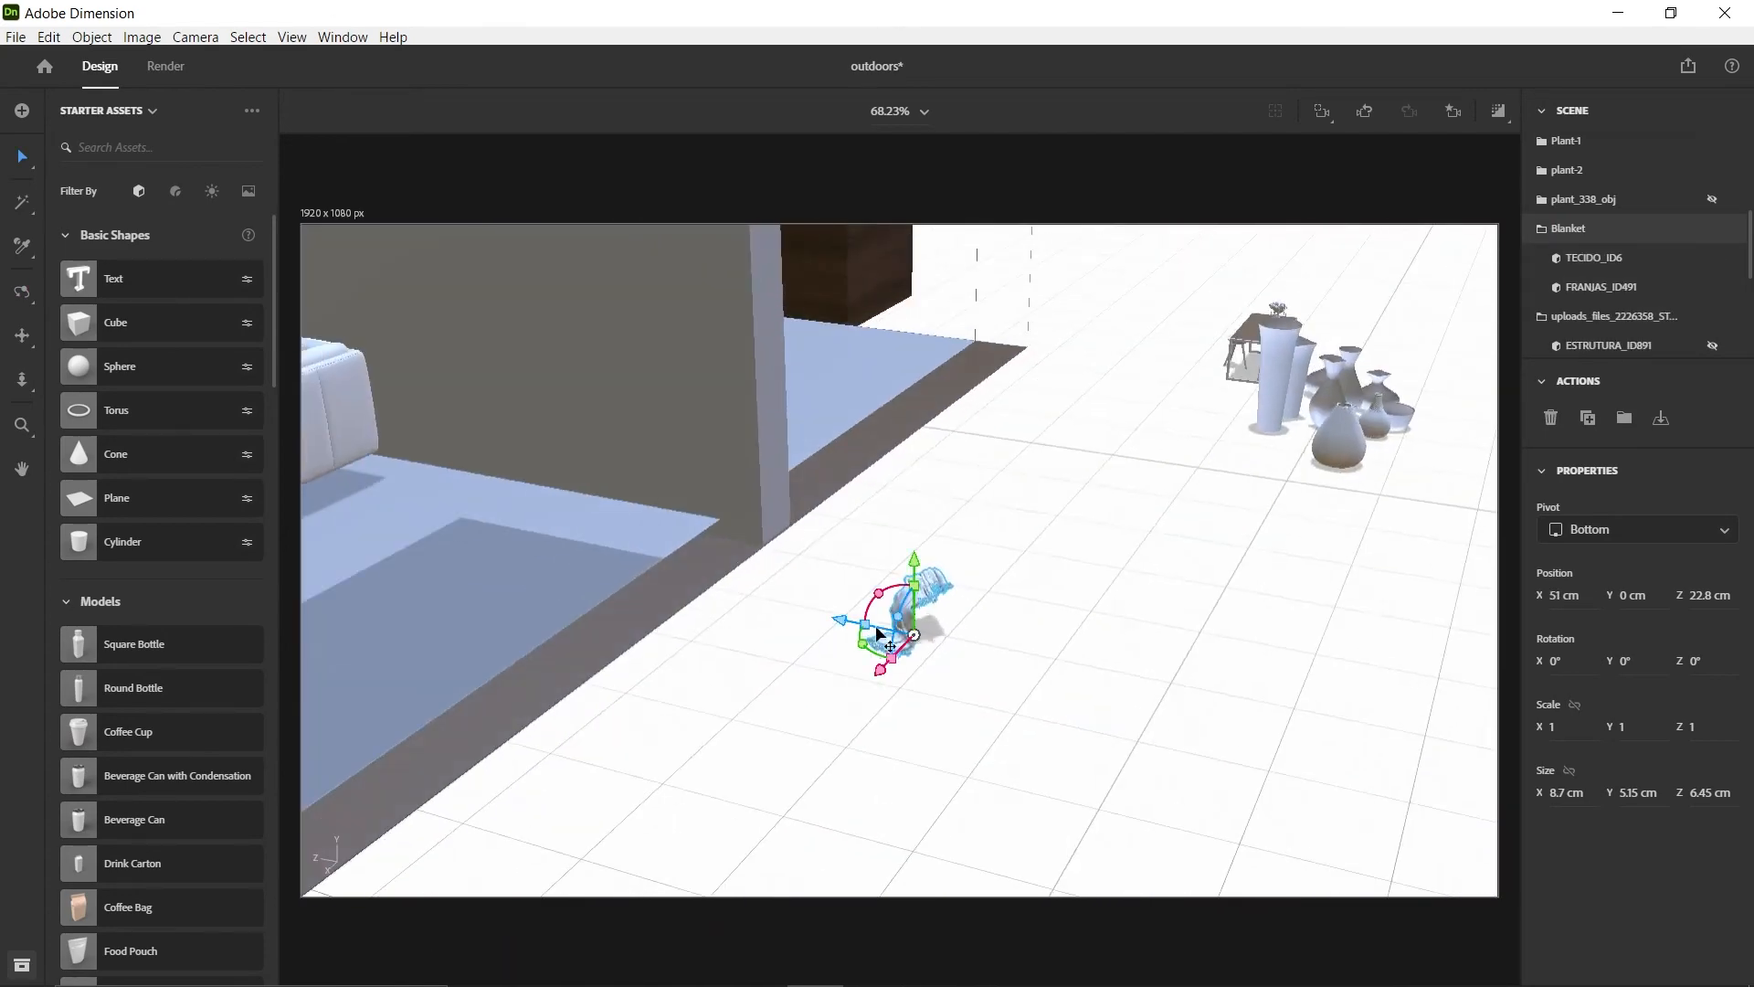
{"action": "right_click_drag", "start_coordinate": [555, 505], "coordinate": [1190, 547]}
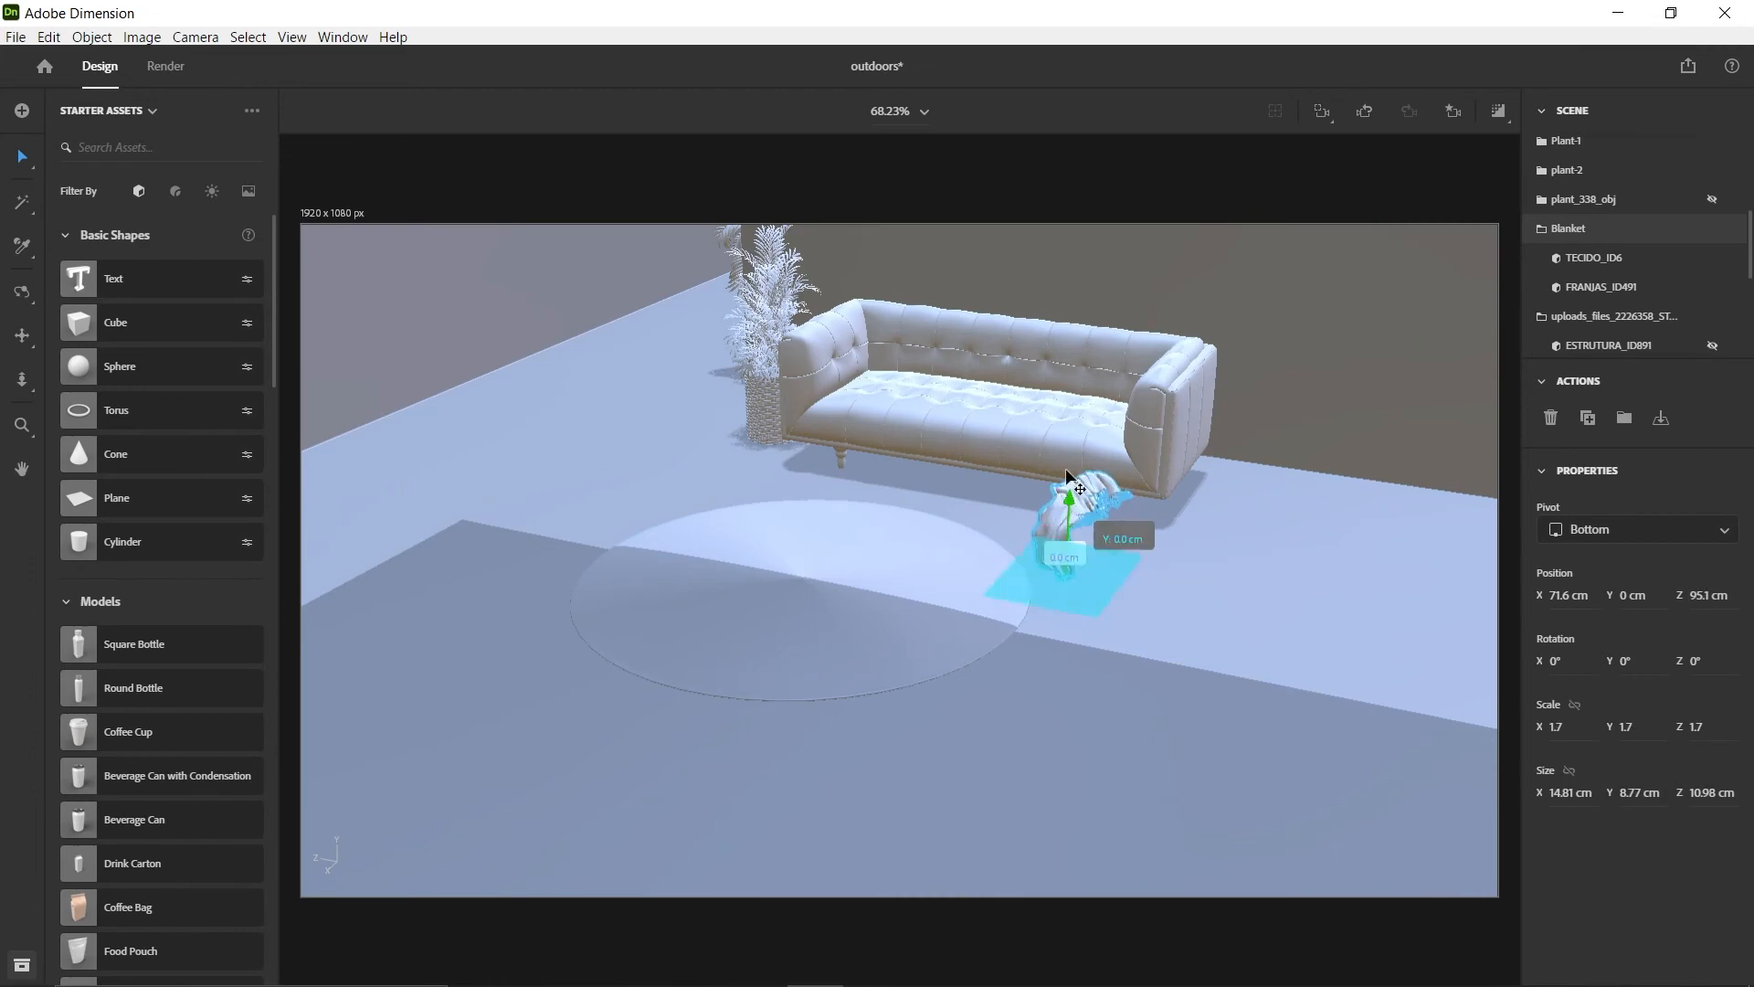
{"action": "left_click_drag", "start_coordinate": [1066, 470], "coordinate": [1066, 402]}
Rotate the Blanket 47° about Y and place it above the sofa seat at about X 54, Y 11.9, Z 120.9 cm
{"action": "scroll", "coordinate": [935, 352], "scroll_direction": "up", "scroll_amount": 5}
{"action": "right_click_drag", "start_coordinate": [935, 353], "coordinate": [814, 625]}
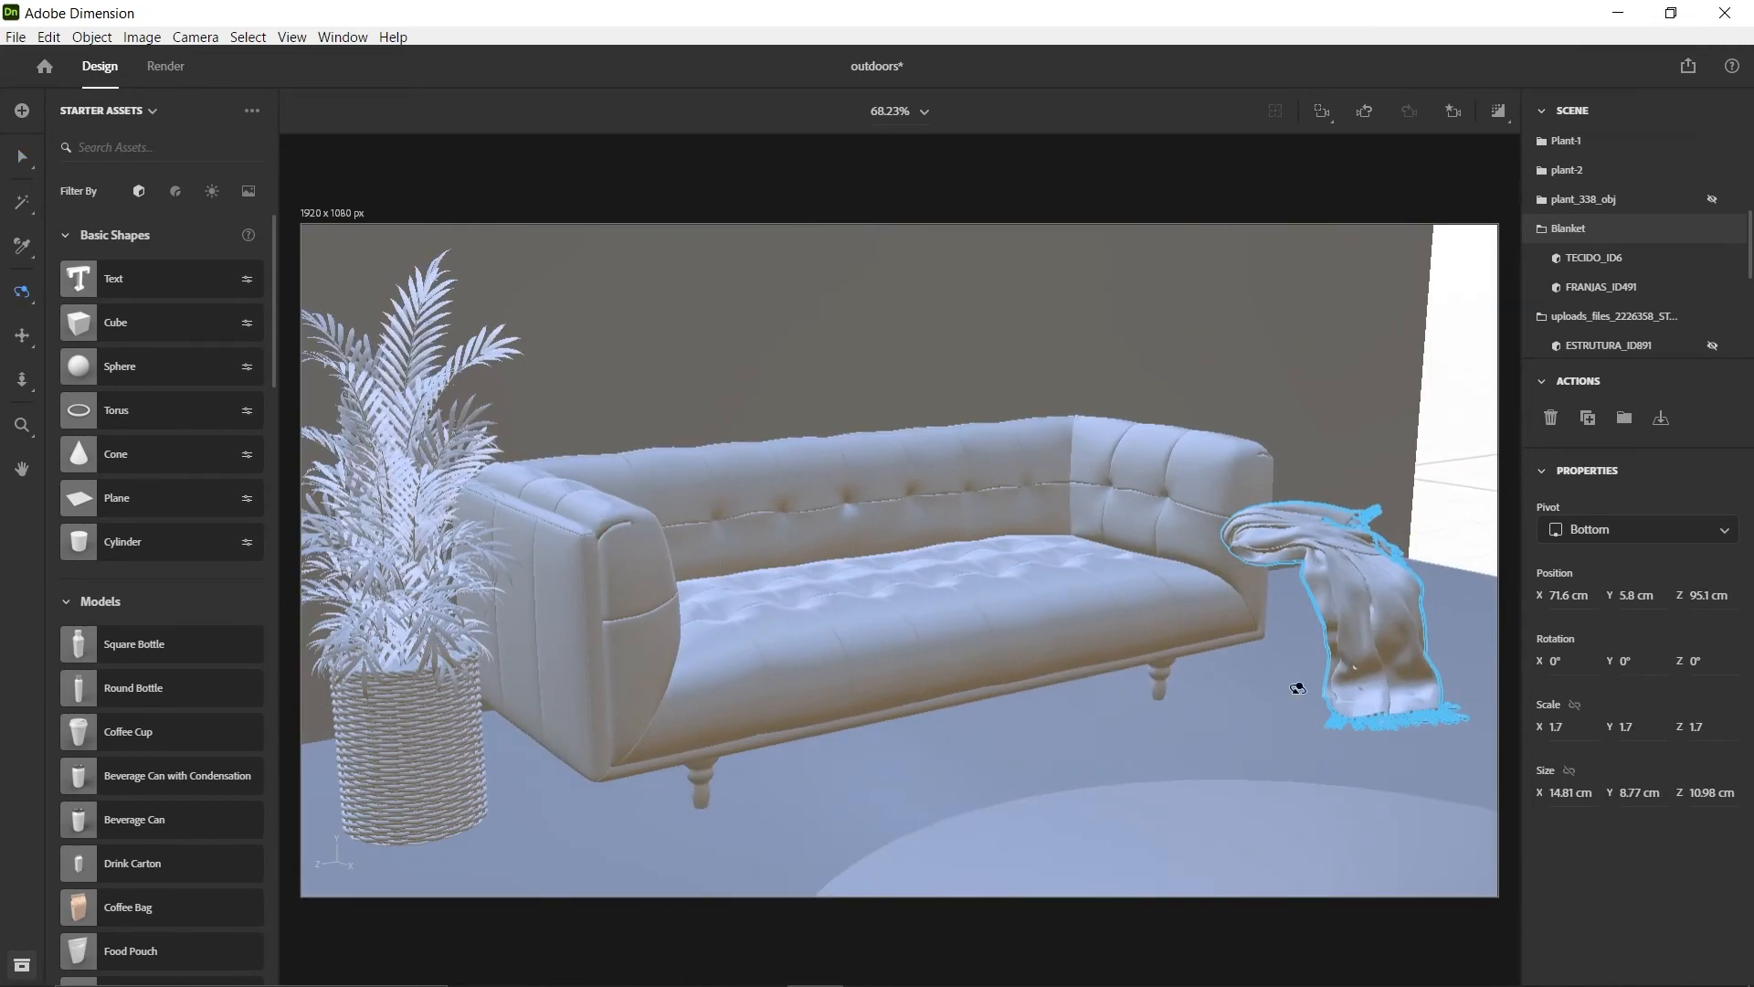
{"action": "key", "text": "v"}
{"action": "left_click_drag", "start_coordinate": [1297, 688], "coordinate": [960, 512]}
Drape the Blanket over the sofa armrest beside Plant-1 at about X 49.4, Y 10.7, Z 125.8 cm
{"action": "key", "text": "1"}
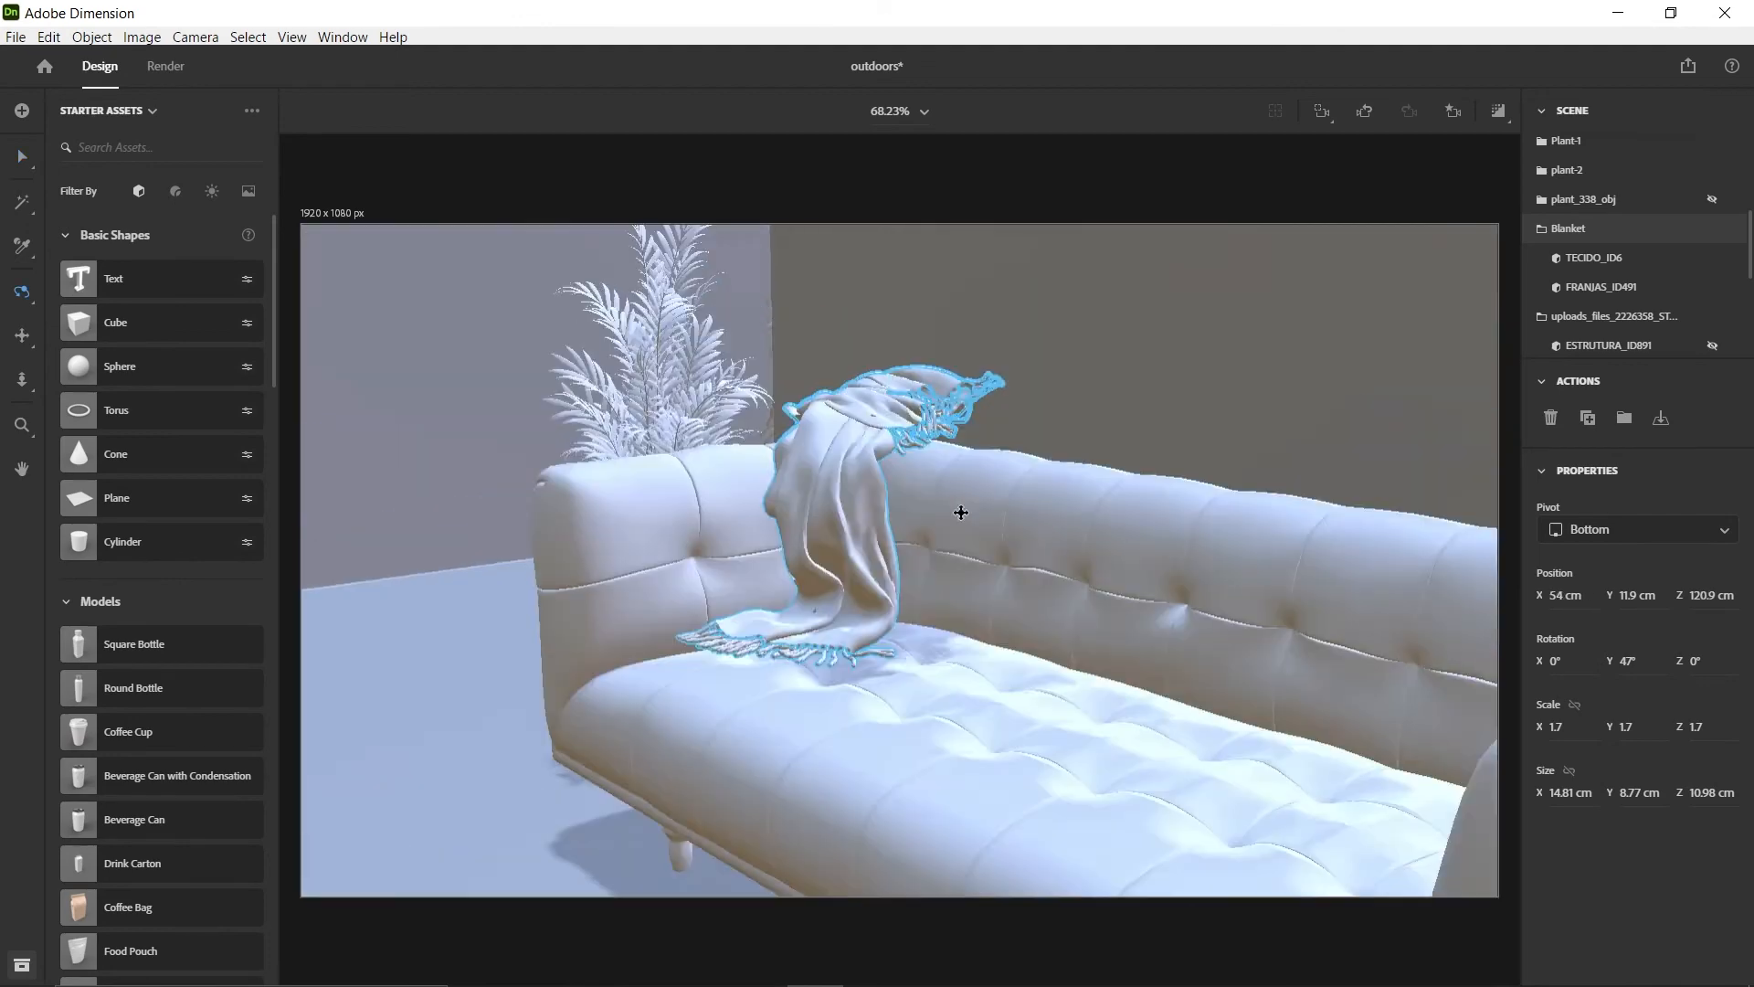
{"action": "right_click_drag", "start_coordinate": [960, 513], "coordinate": [863, 557]}
{"action": "left_click_drag", "start_coordinate": [832, 630], "coordinate": [830, 675]}
{"action": "left_click_drag", "start_coordinate": [771, 735], "coordinate": [869, 728]}
{"action": "right_click_drag", "start_coordinate": [869, 728], "coordinate": [1034, 602]}
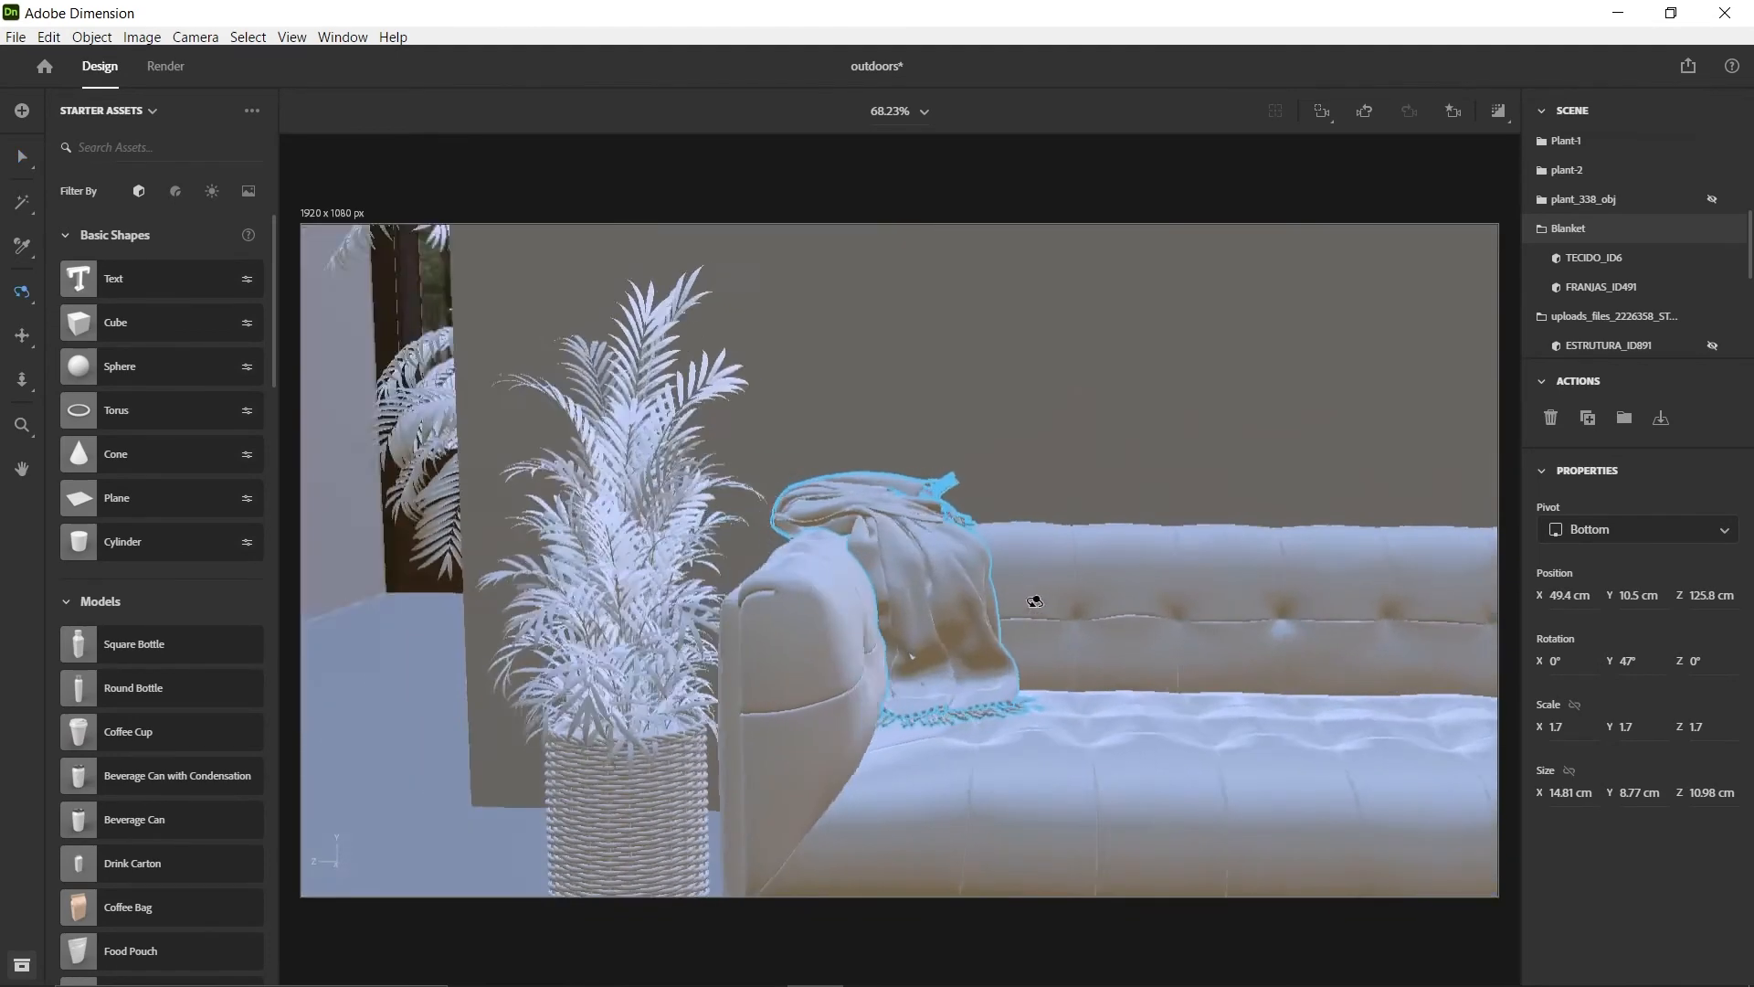
{"action": "left_click_drag", "start_coordinate": [901, 665], "coordinate": [908, 611]}
{"action": "right_click_drag", "start_coordinate": [908, 611], "coordinate": [1061, 688]}
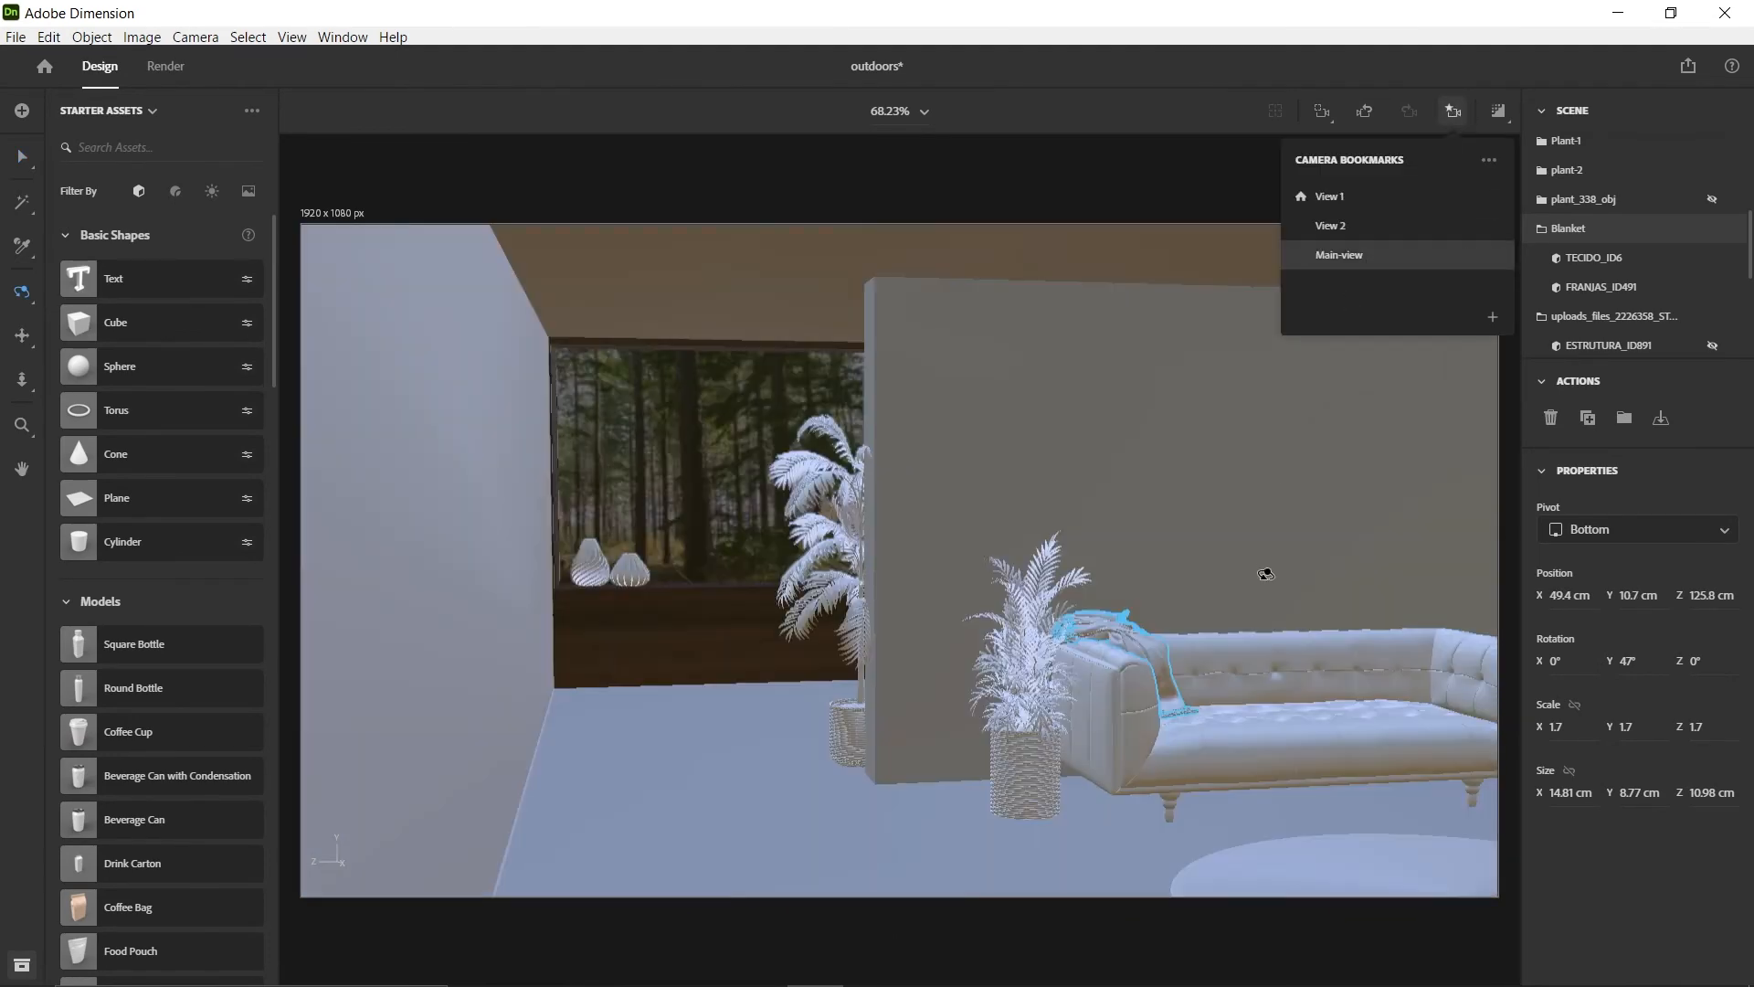
Scale the Blanket to 1.9, tilt it to X 3° and Z -2°, and set its height to about Y 10.5 cm
{"action": "left_click", "coordinate": [1213, 539]}
{"action": "left_click", "coordinate": [1173, 696]}
{"action": "scroll", "coordinate": [1195, 718], "scroll_direction": "up", "scroll_amount": 3}
{"action": "middle_click_drag", "start_coordinate": [1195, 718], "coordinate": [910, 521]}
{"action": "scroll", "coordinate": [914, 596], "scroll_direction": "up", "scroll_amount": 4}
{"action": "mouse_move", "coordinate": [630, 442]}
{"action": "left_mouse_down", "text": "shift"}
{"action": "mouse_move", "coordinate": [627, 420]}
{"action": "mouse_move", "coordinate": [599, 472]}
{"action": "mouse_move", "coordinate": [628, 426]}
{"action": "left_mouse_up", "text": "shift"}
{"action": "left_click", "coordinate": [1453, 110]}
{"action": "left_click", "coordinate": [1346, 254]}
{"action": "left_click", "coordinate": [818, 798]}
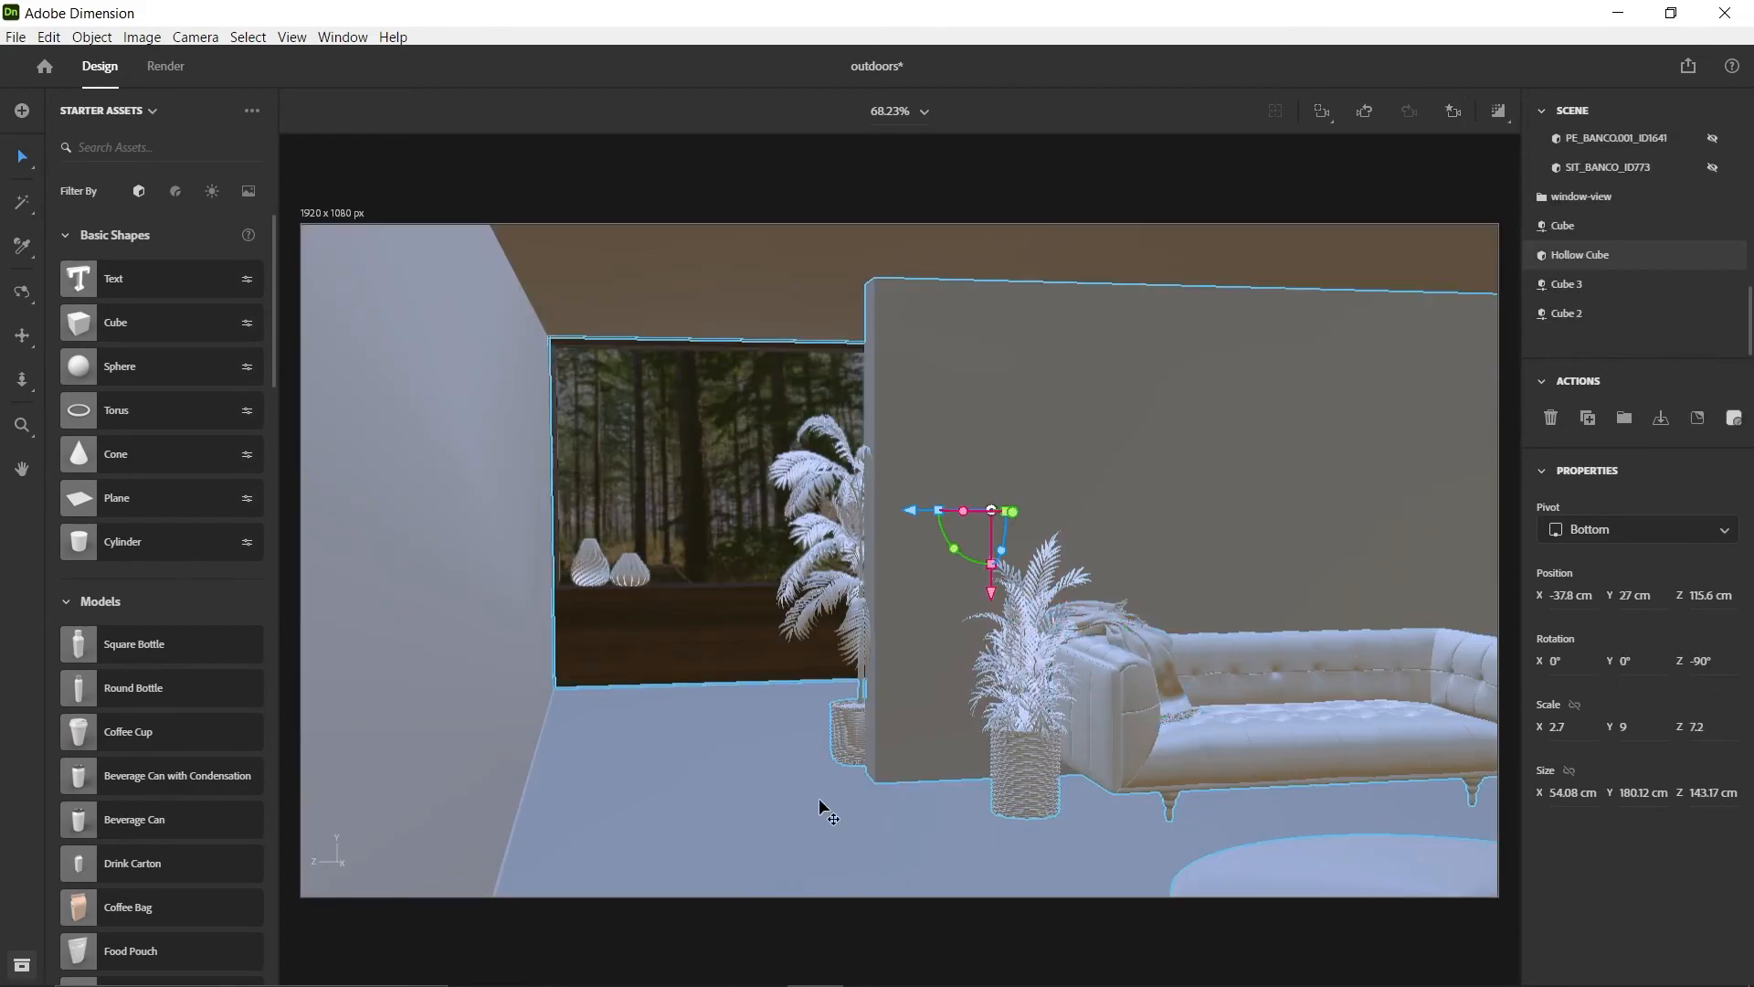
Lower the Blanket onto the sofa armrest to about Y 9.7 cm
{"action": "scroll", "coordinate": [1110, 644], "scroll_direction": "up", "scroll_amount": 5}
{"action": "middle_click_drag", "start_coordinate": [1119, 650], "coordinate": [974, 615]}
{"action": "scroll", "coordinate": [991, 585], "scroll_direction": "up", "scroll_amount": 6}
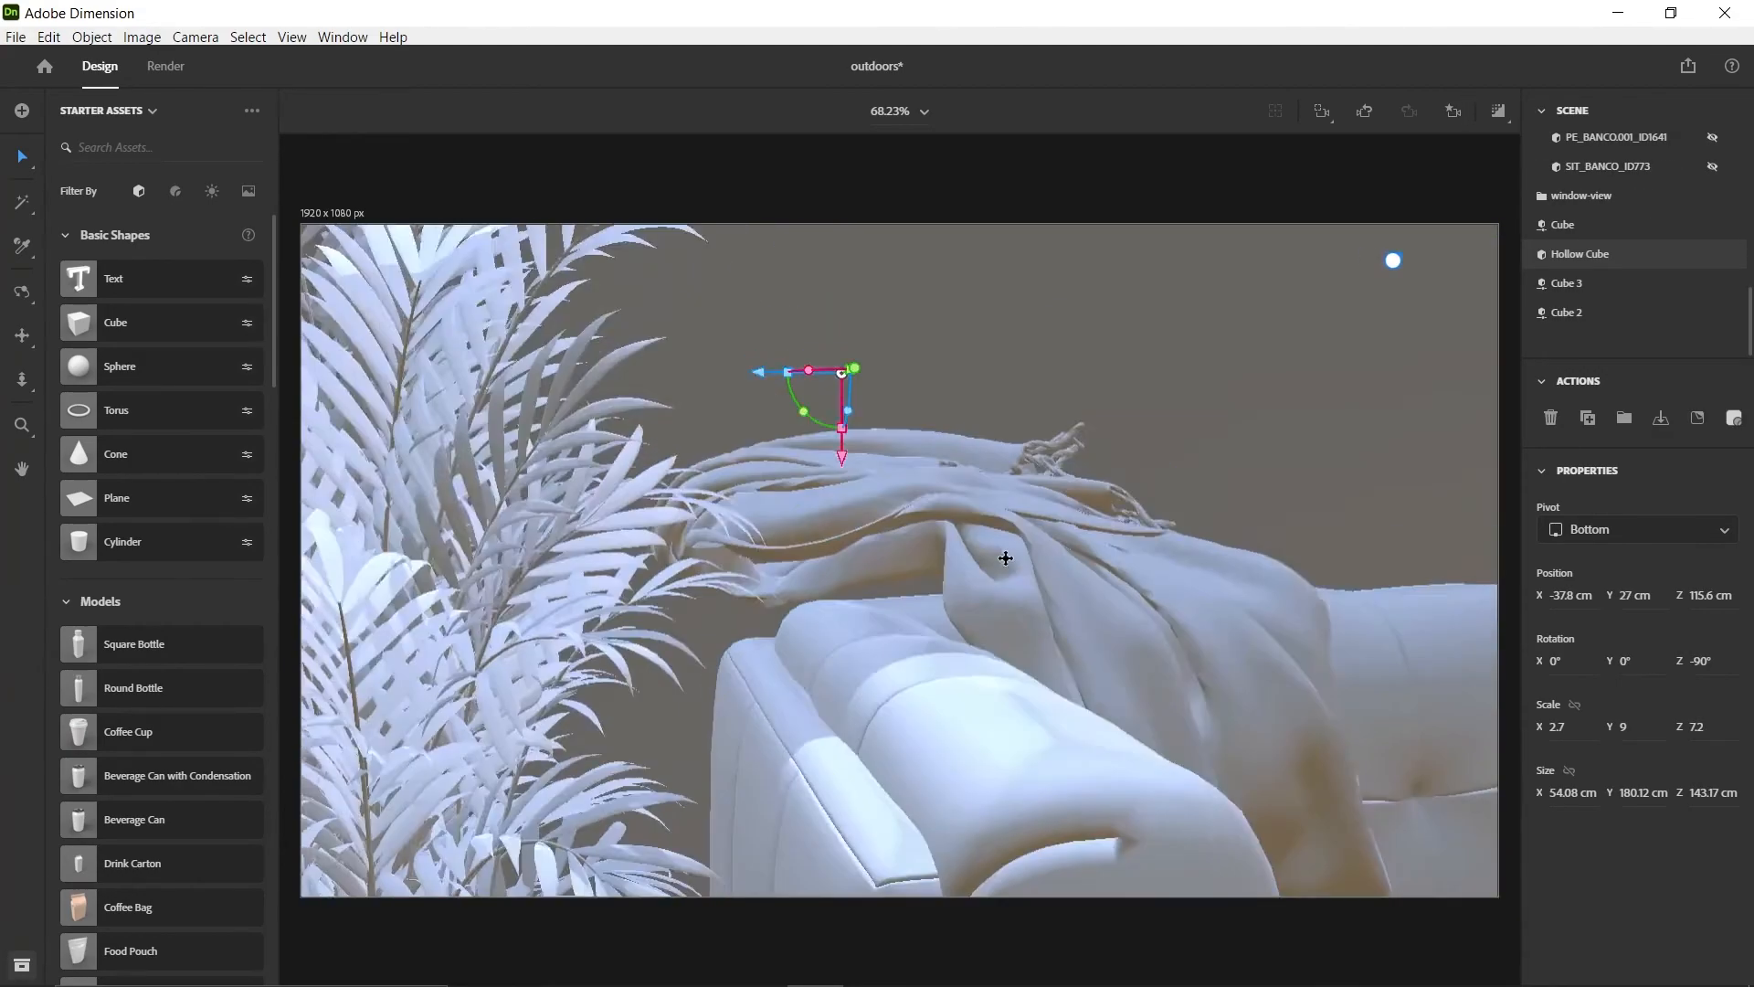
{"action": "middle_click_drag", "start_coordinate": [1002, 557], "coordinate": [660, 535]}
{"action": "scroll", "coordinate": [908, 594], "scroll_direction": "down", "scroll_amount": 5}
{"action": "middle_click_drag", "start_coordinate": [908, 595], "coordinate": [940, 595]}
{"action": "left_click", "coordinate": [940, 587]}
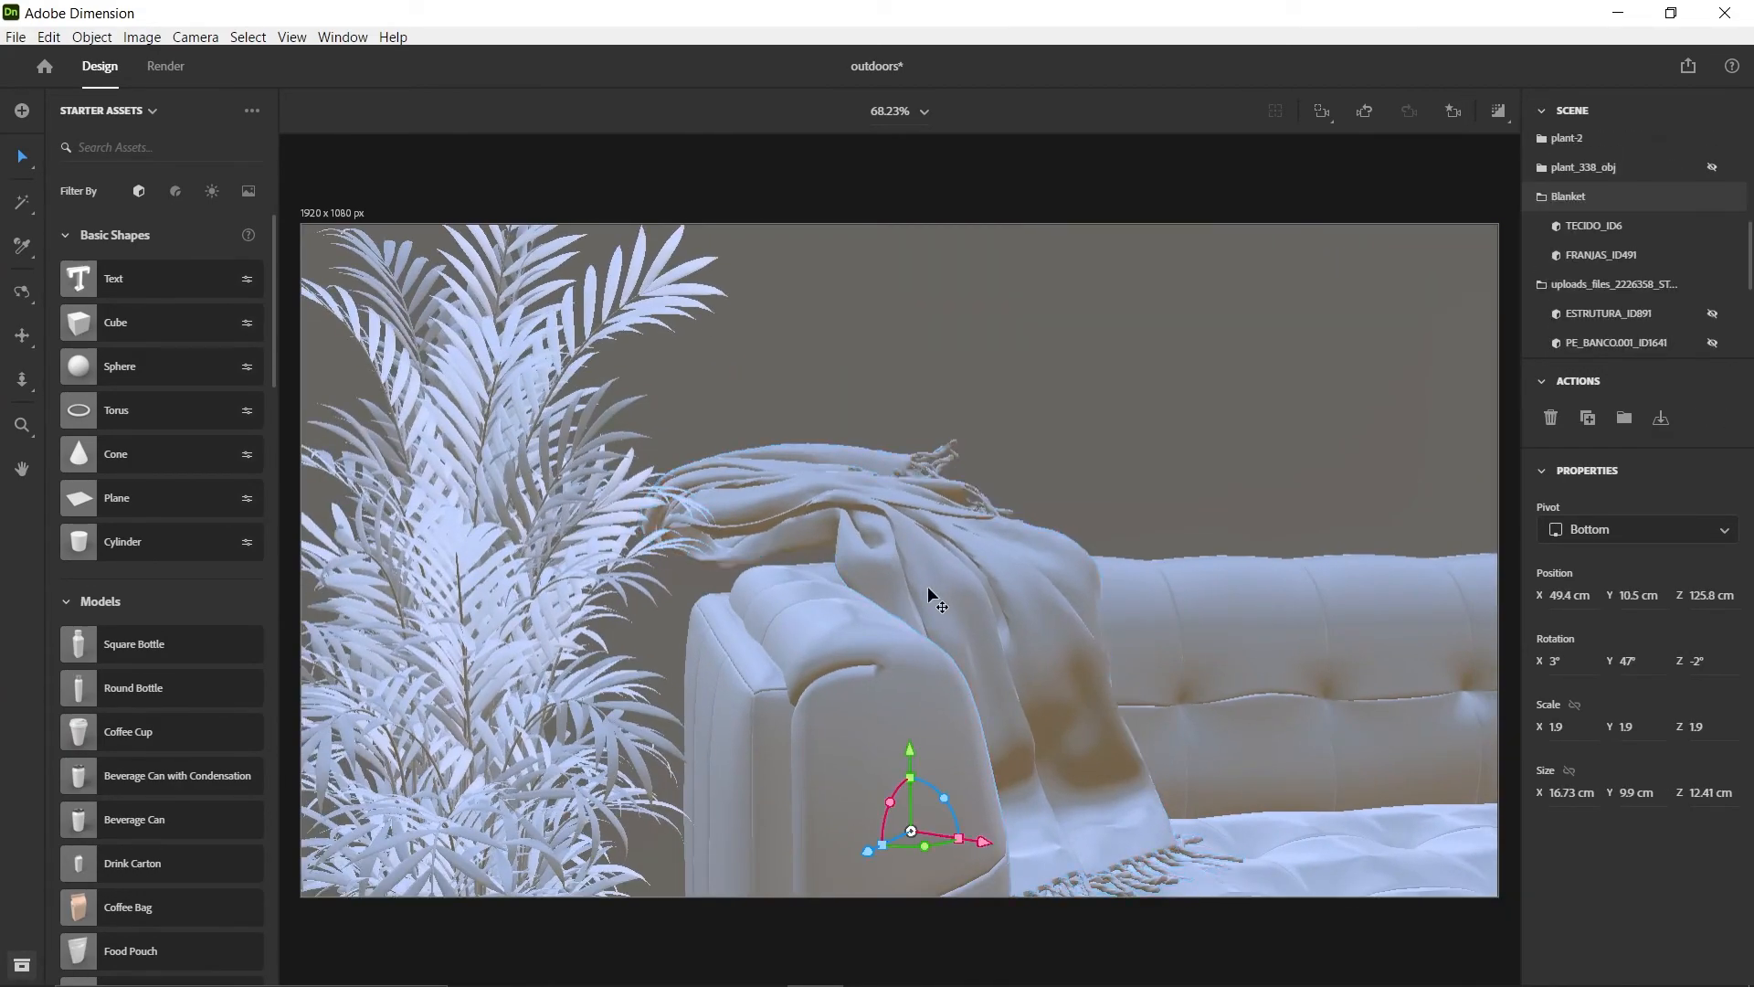
{"action": "left_click_drag", "start_coordinate": [912, 751], "coordinate": [914, 776]}
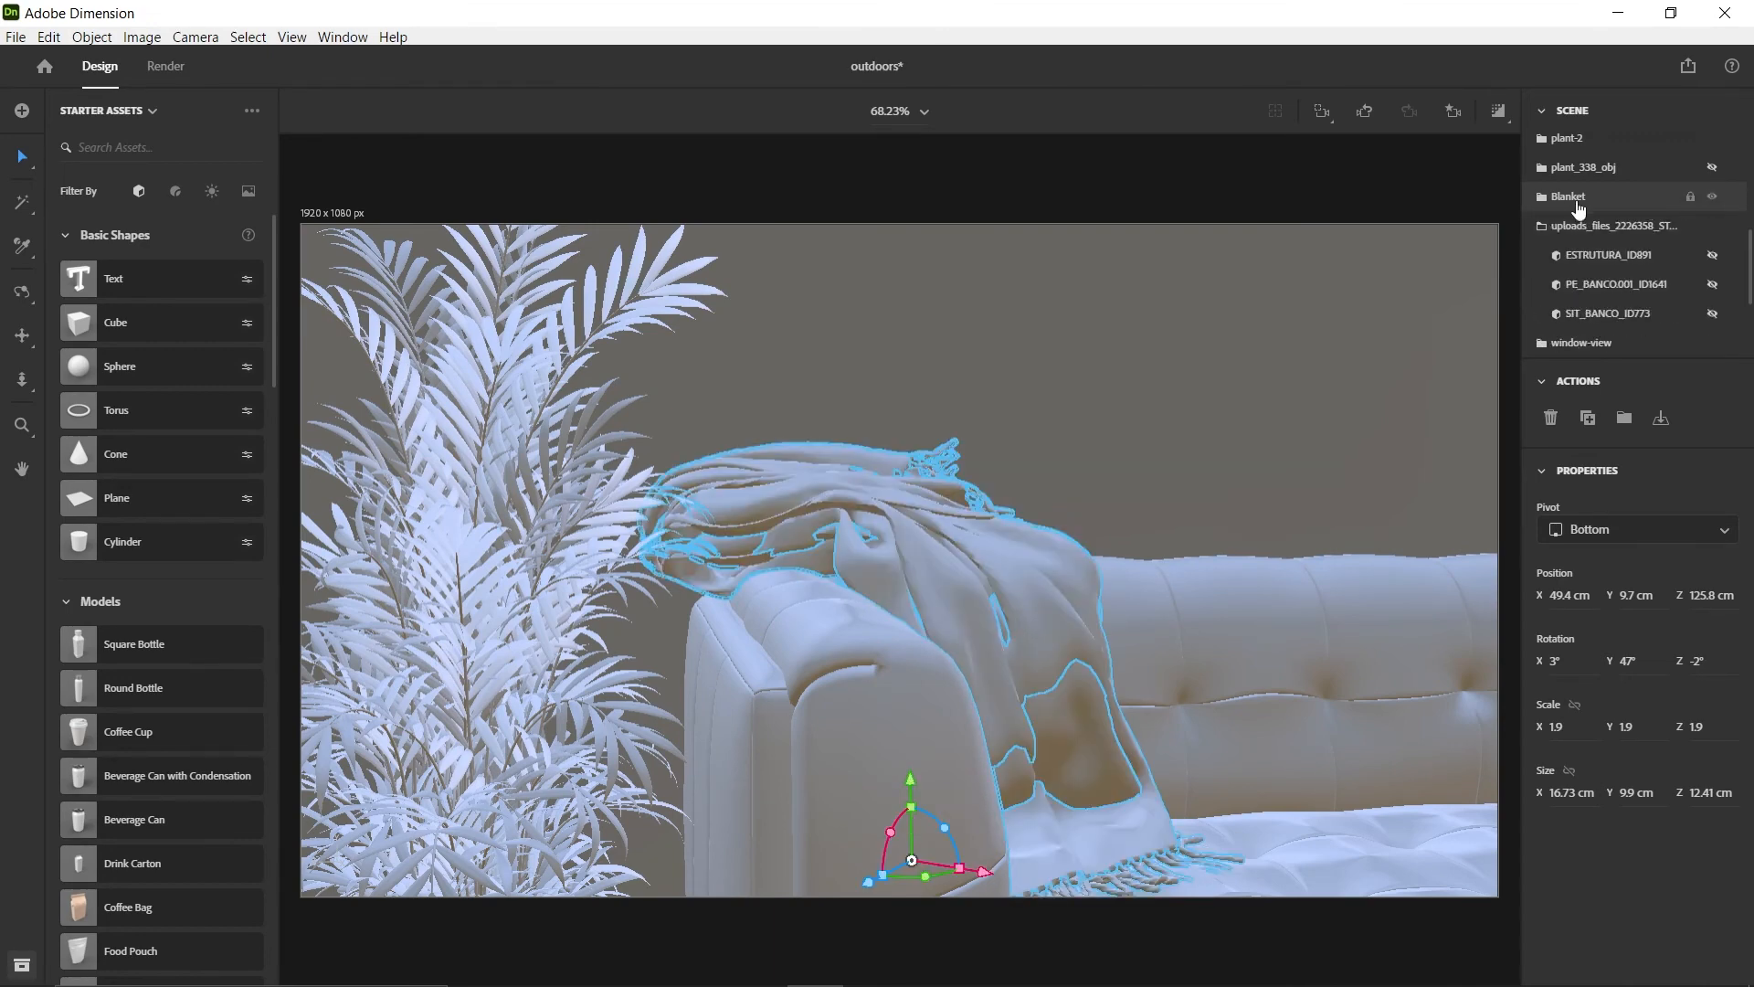
Adjust the Blanket's height over the armrest to about Y 10.4 cm
{"action": "scroll", "coordinate": [1103, 512], "scroll_direction": "down", "scroll_amount": 6}
{"action": "middle_click_drag", "start_coordinate": [1098, 527], "coordinate": [1049, 549]}
{"action": "left_click_drag", "start_coordinate": [982, 525], "coordinate": [982, 532]}
{"action": "scroll", "coordinate": [1095, 645], "scroll_direction": "down", "scroll_amount": 4}
{"action": "left_click", "coordinate": [1087, 661]}
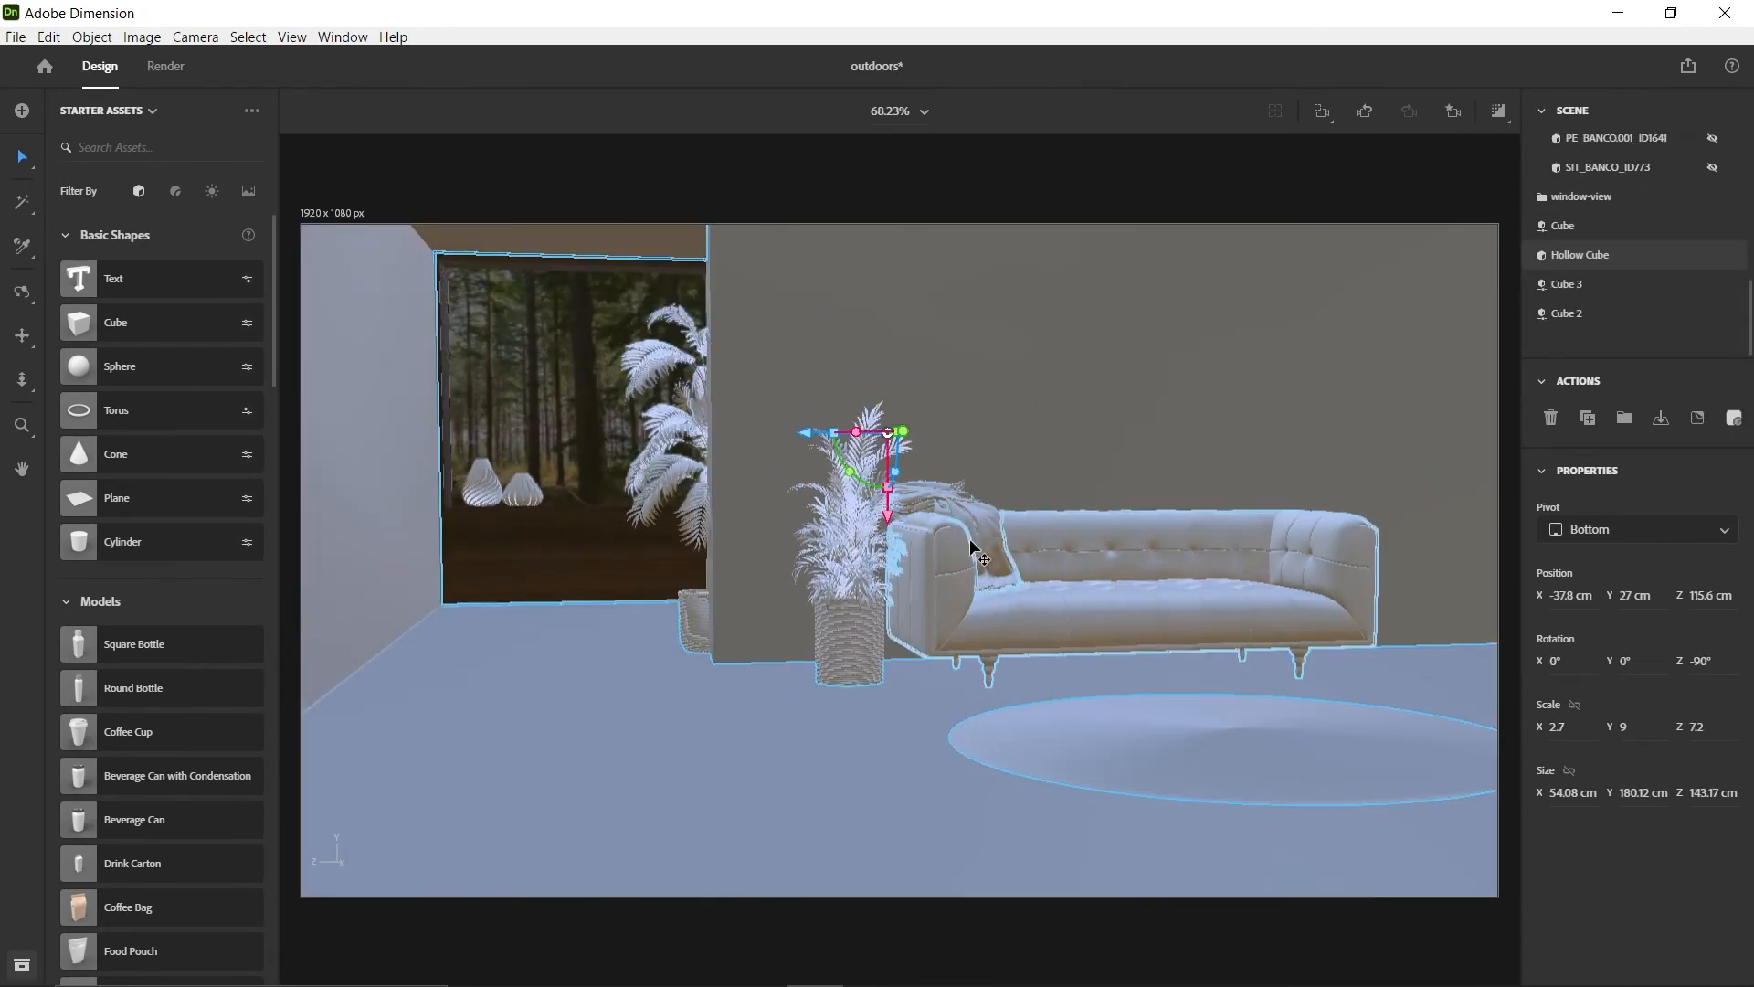
Fine-tune the Blanket's position on the armrest to about X 50, Y 10.2, Z 125.1 cm
{"action": "scroll", "coordinate": [970, 540], "scroll_direction": "up", "scroll_amount": 5}
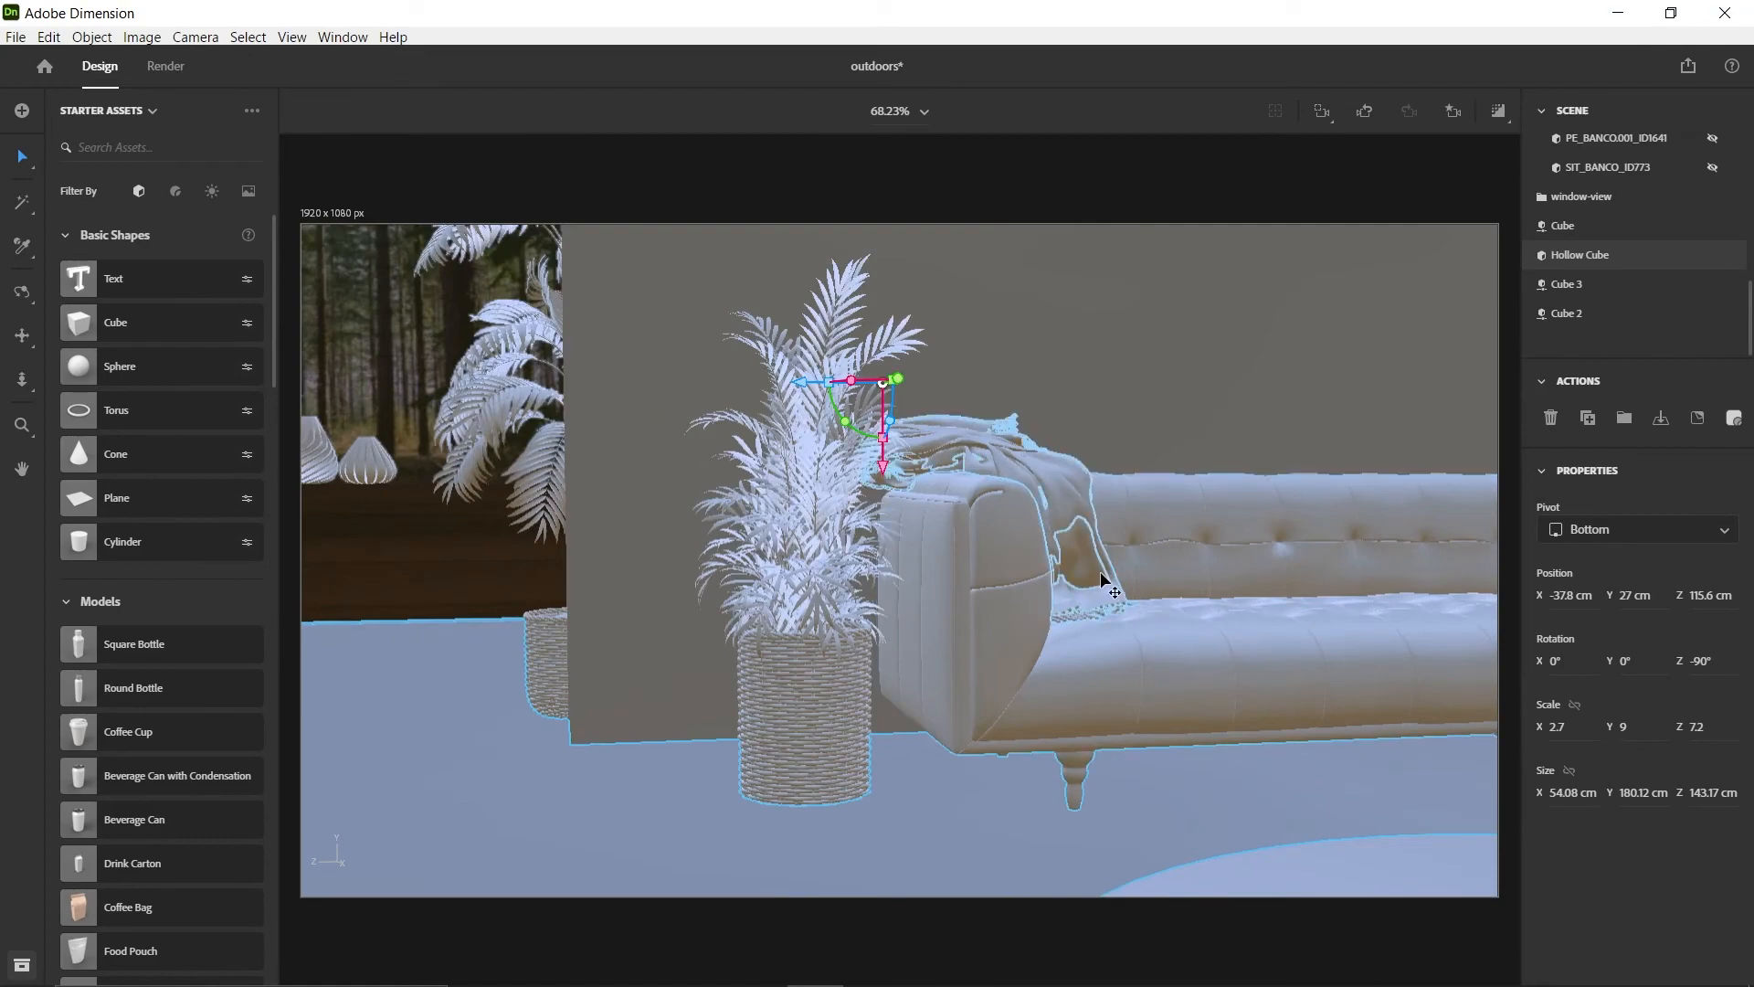
{"action": "left_click", "coordinate": [1101, 575]}
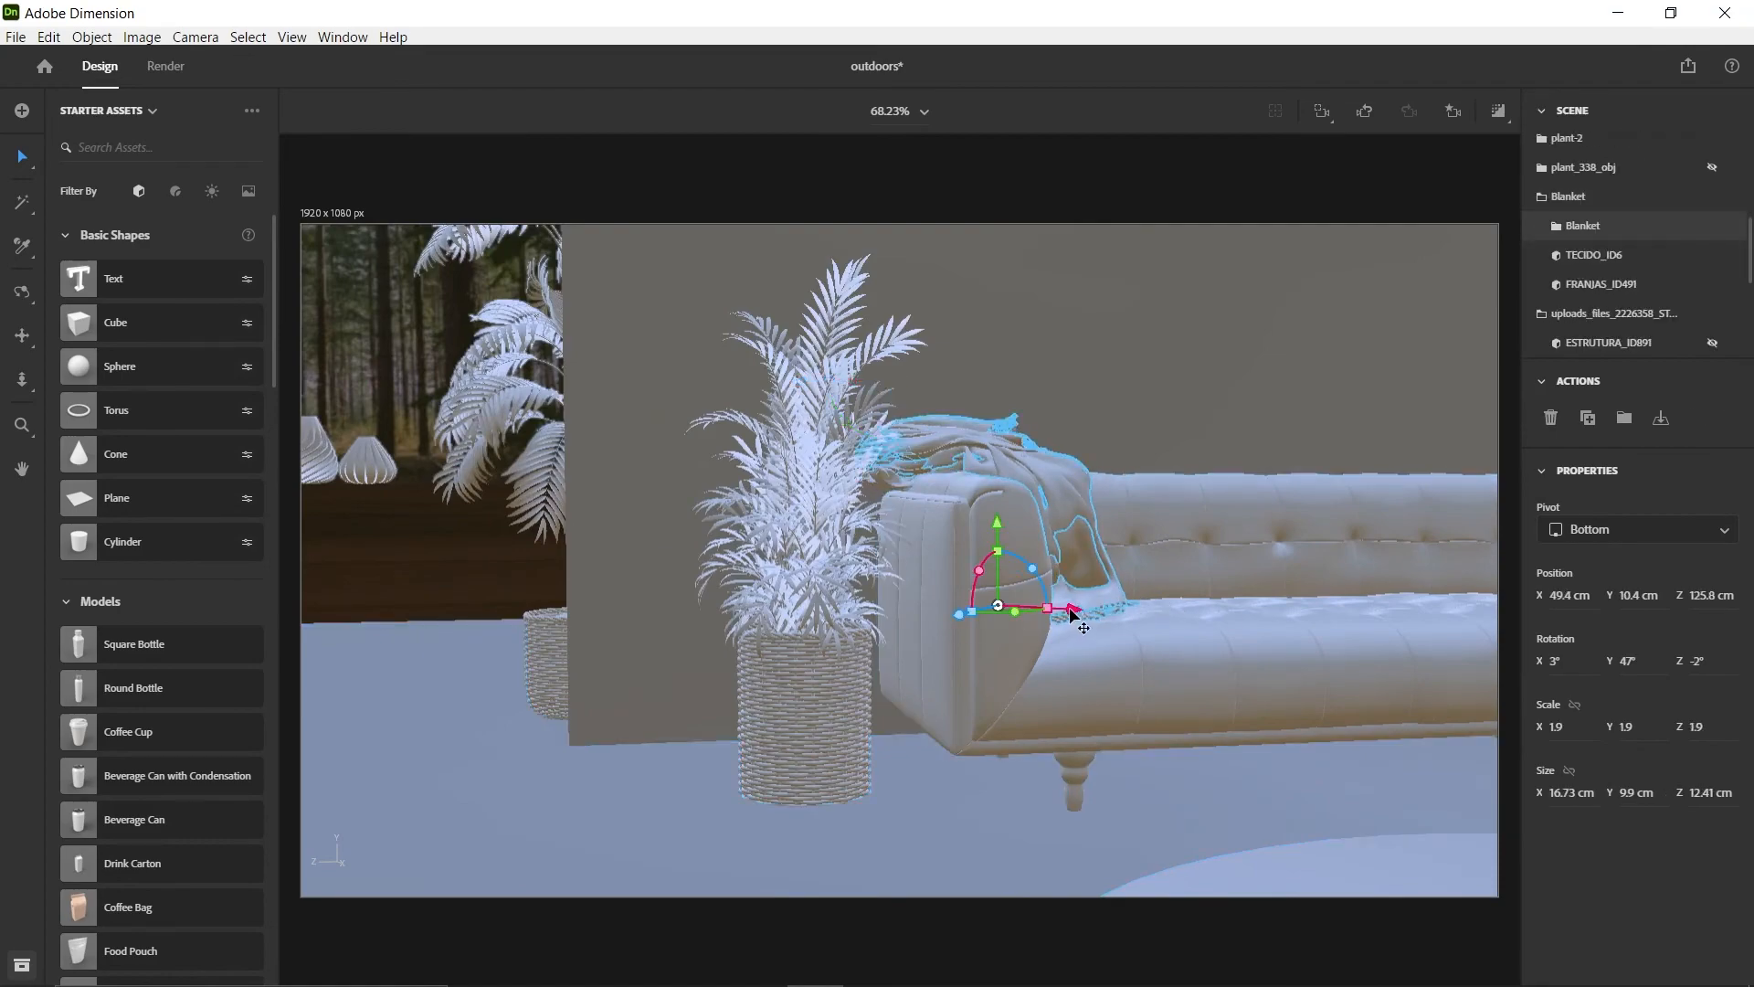
{"action": "left_click_drag", "start_coordinate": [1013, 525], "coordinate": [1010, 534]}
{"action": "scroll", "coordinate": [965, 502], "scroll_direction": "up", "scroll_amount": 5}
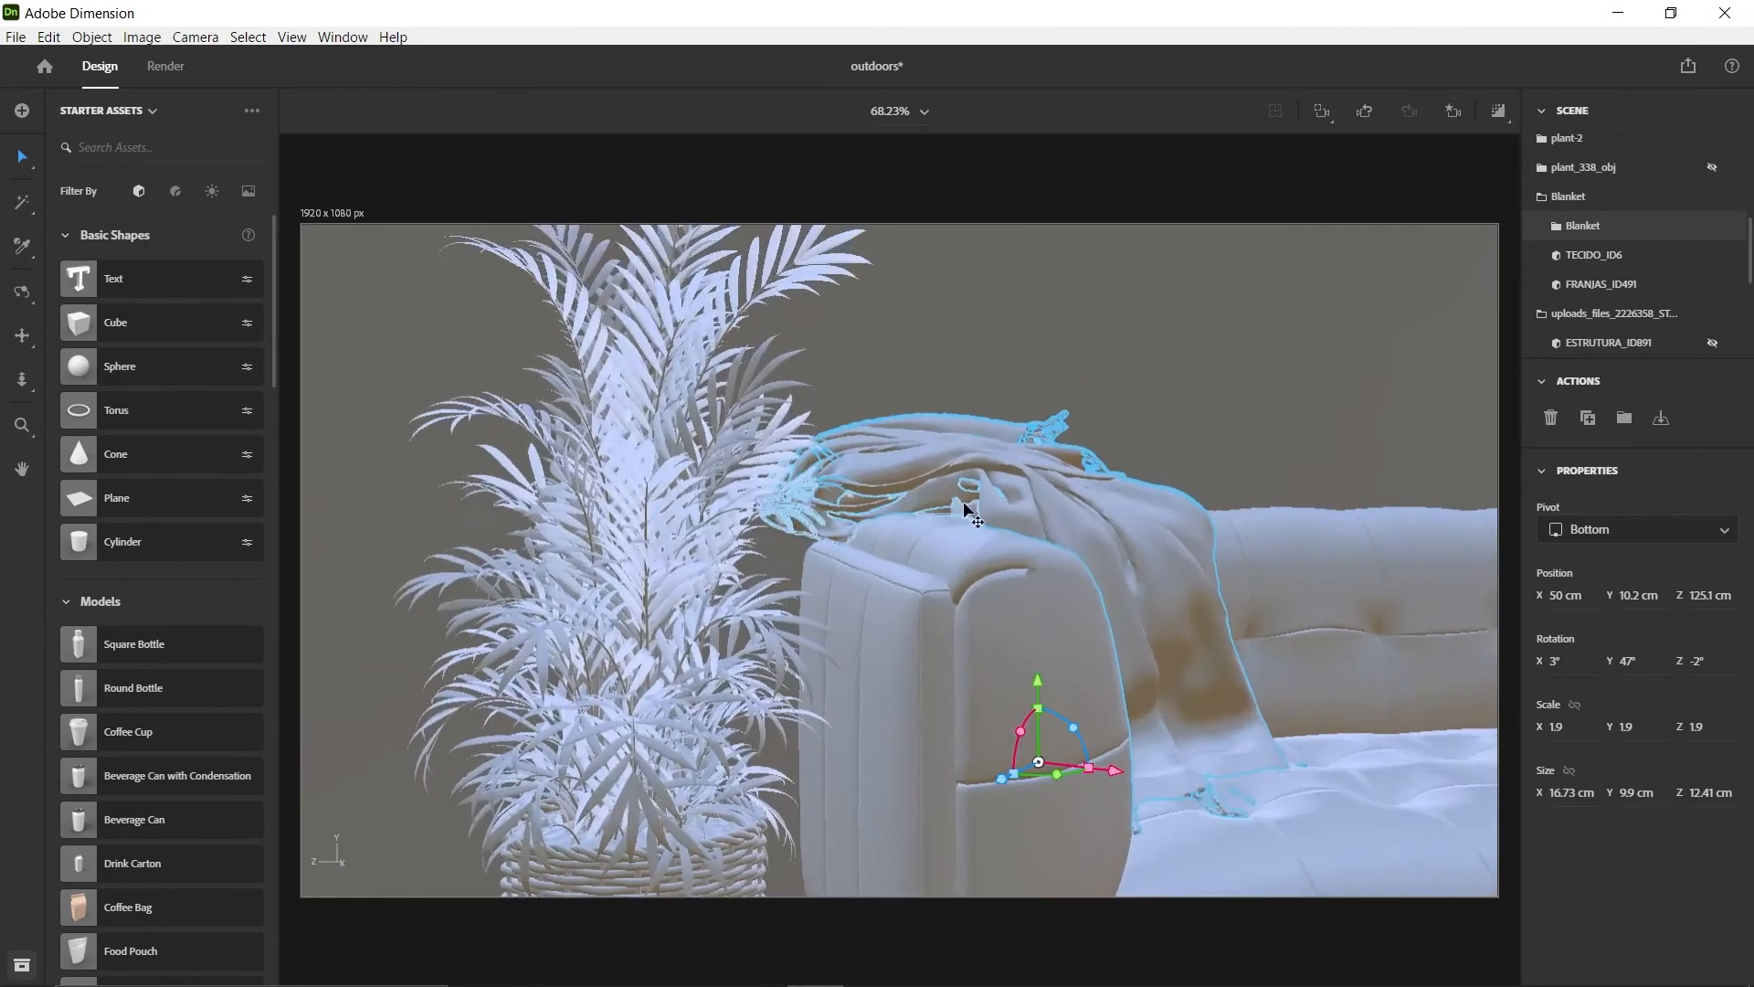
{"action": "middle_click_drag", "start_coordinate": [1192, 837], "coordinate": [1054, 776]}
{"action": "scroll", "coordinate": [877, 576], "scroll_direction": "down", "scroll_amount": 2}
{"action": "left_click", "coordinate": [873, 575]}
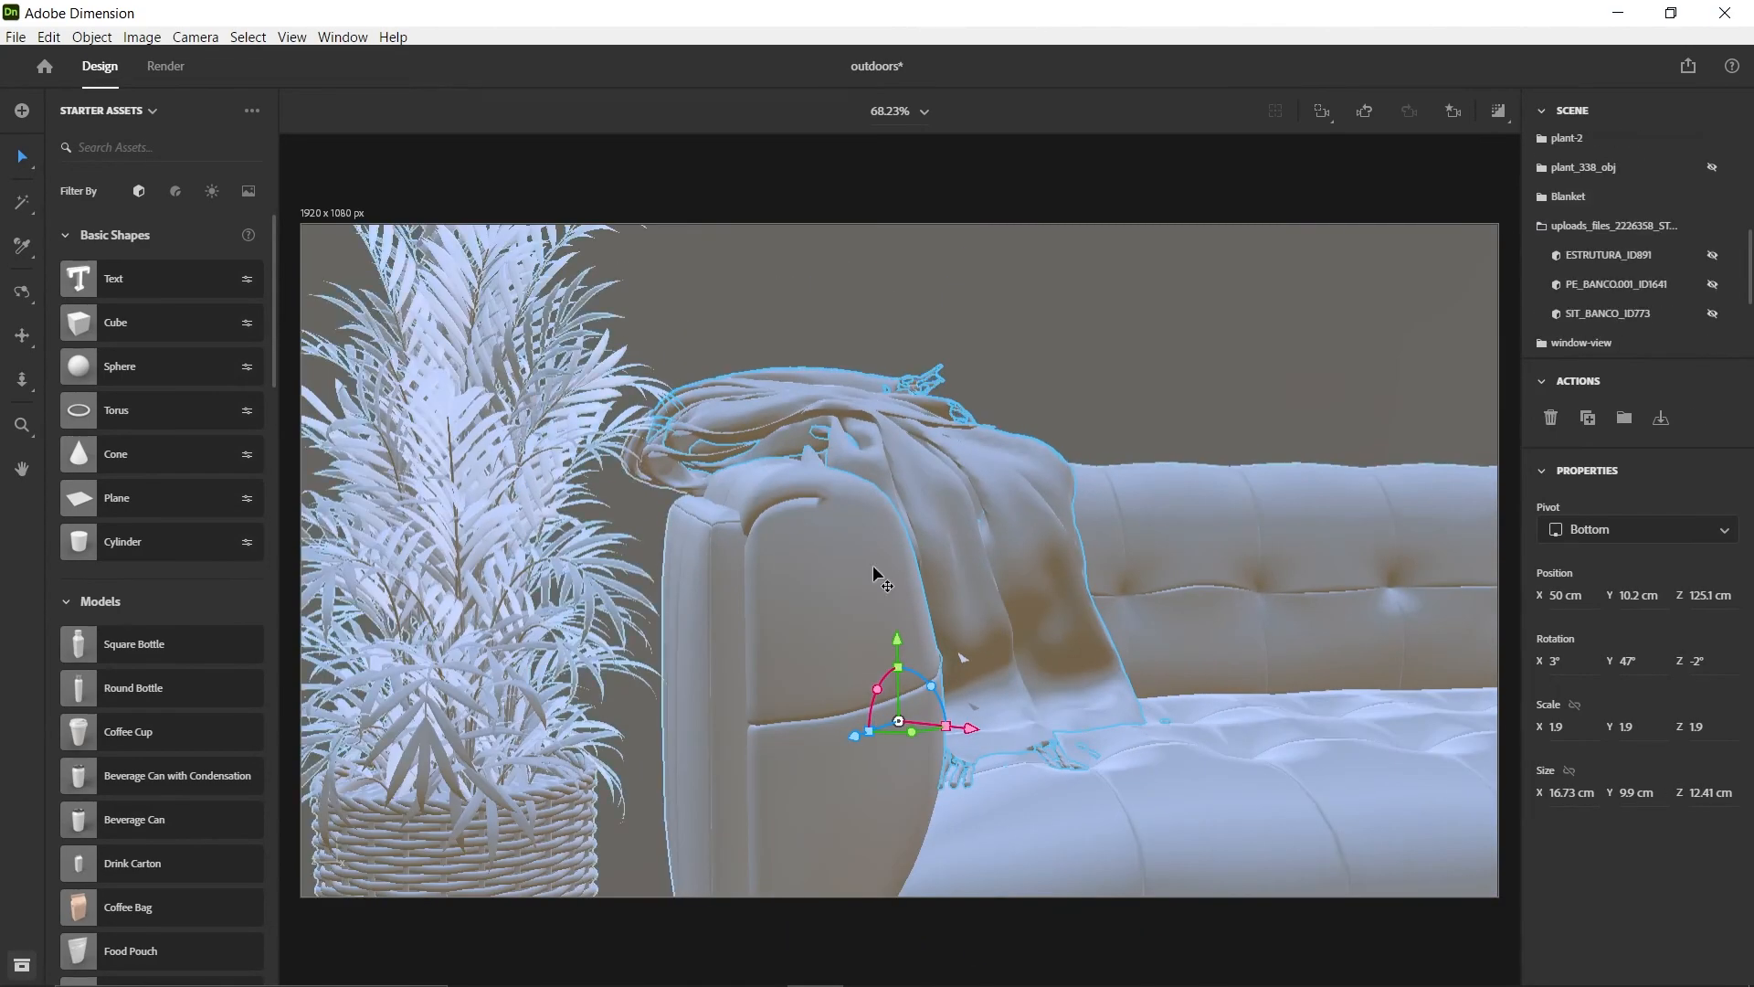
{"action": "scroll", "coordinate": [873, 575], "scroll_direction": "down", "scroll_amount": 5}
{"action": "left_click", "coordinate": [1452, 110]}
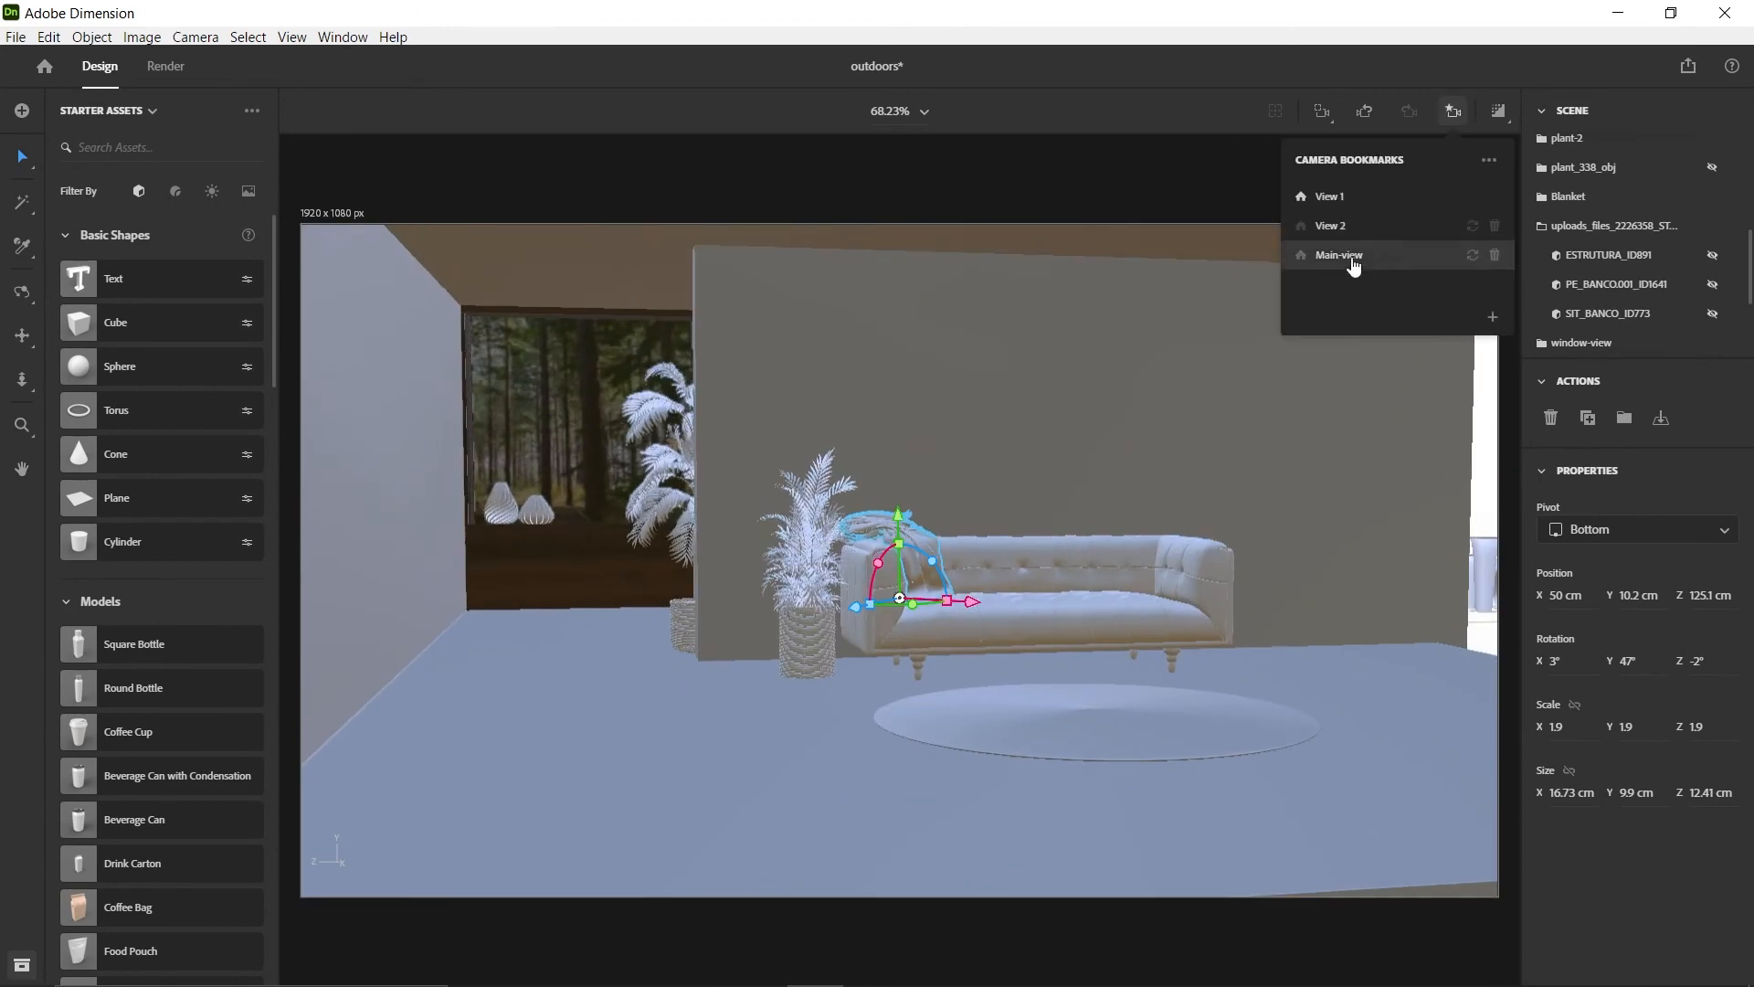
Scale the bylassen table-and-stools set outside the room to 18 and turn it to Y 90°
{"action": "left_click", "coordinate": [1343, 256]}
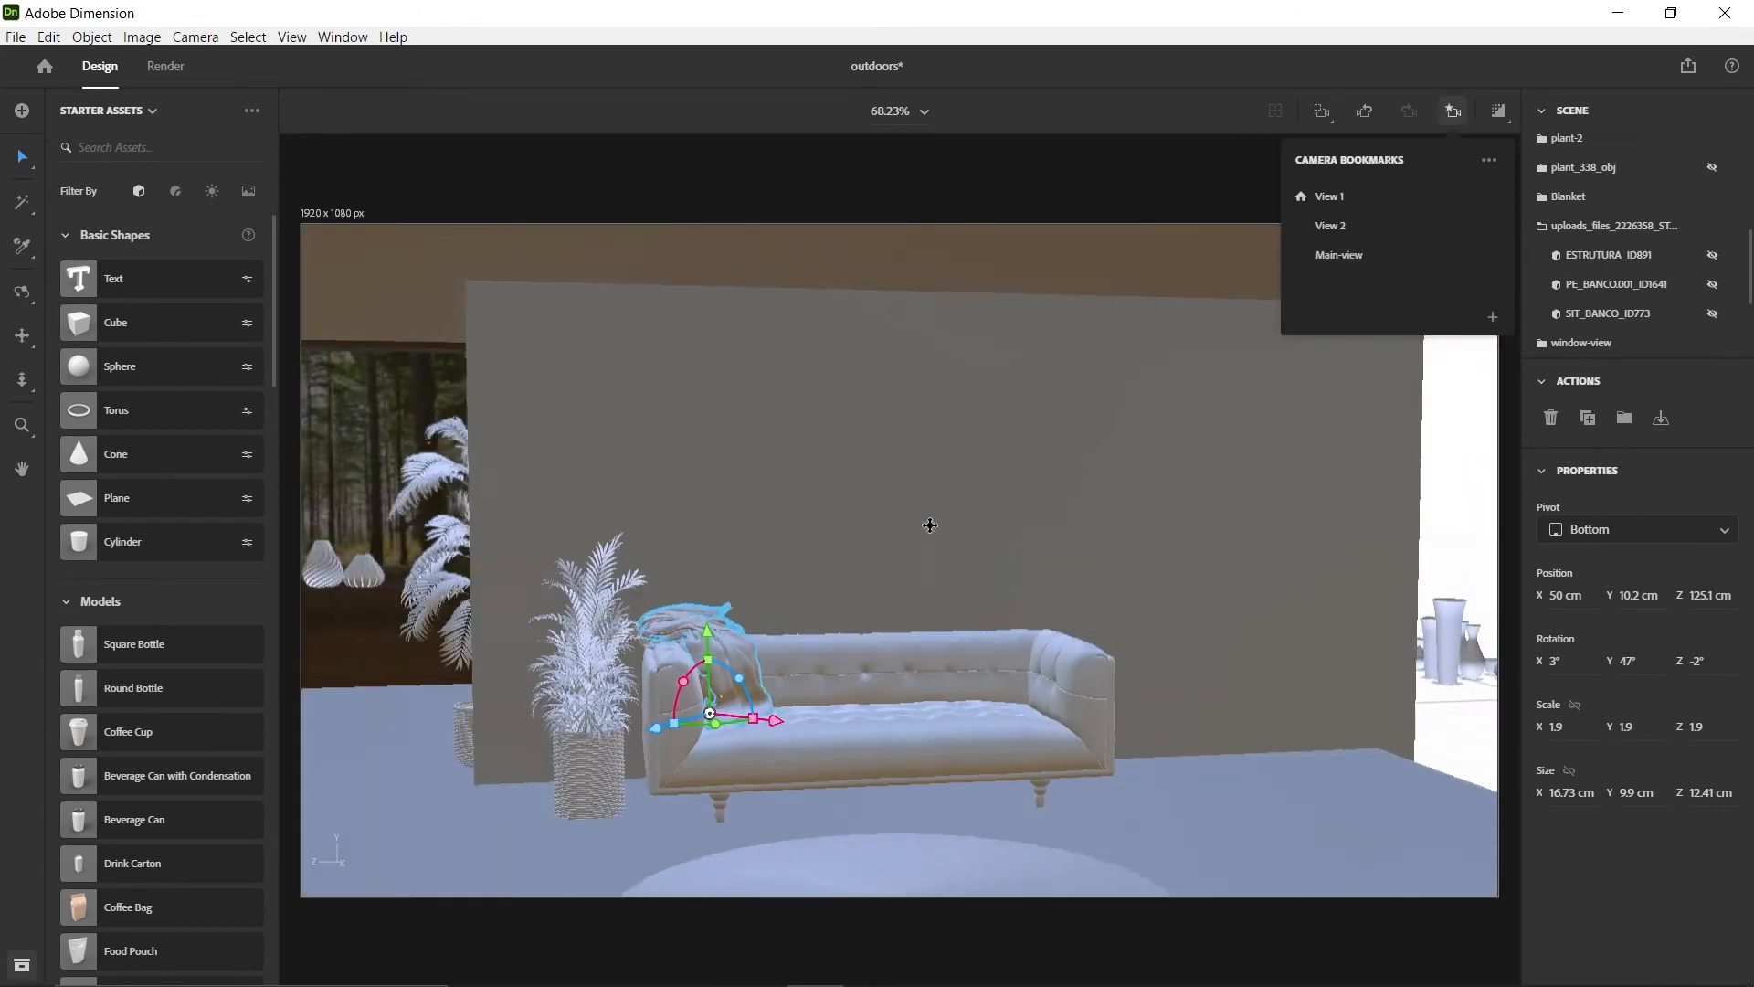
{"action": "scroll", "coordinate": [930, 525], "scroll_direction": "down", "scroll_amount": 5}
{"action": "right_click_drag", "start_coordinate": [930, 525], "coordinate": [1210, 700]}
{"action": "left_click", "coordinate": [917, 708]}
{"action": "left_click_drag", "start_coordinate": [917, 728], "coordinate": [917, 639], "text": "shift"}
{"action": "left_click_drag", "start_coordinate": [838, 782], "coordinate": [525, 786]}
{"action": "right_click_drag", "start_coordinate": [525, 785], "coordinate": [842, 787]}
{"action": "left_click_drag", "start_coordinate": [843, 788], "coordinate": [882, 826]}
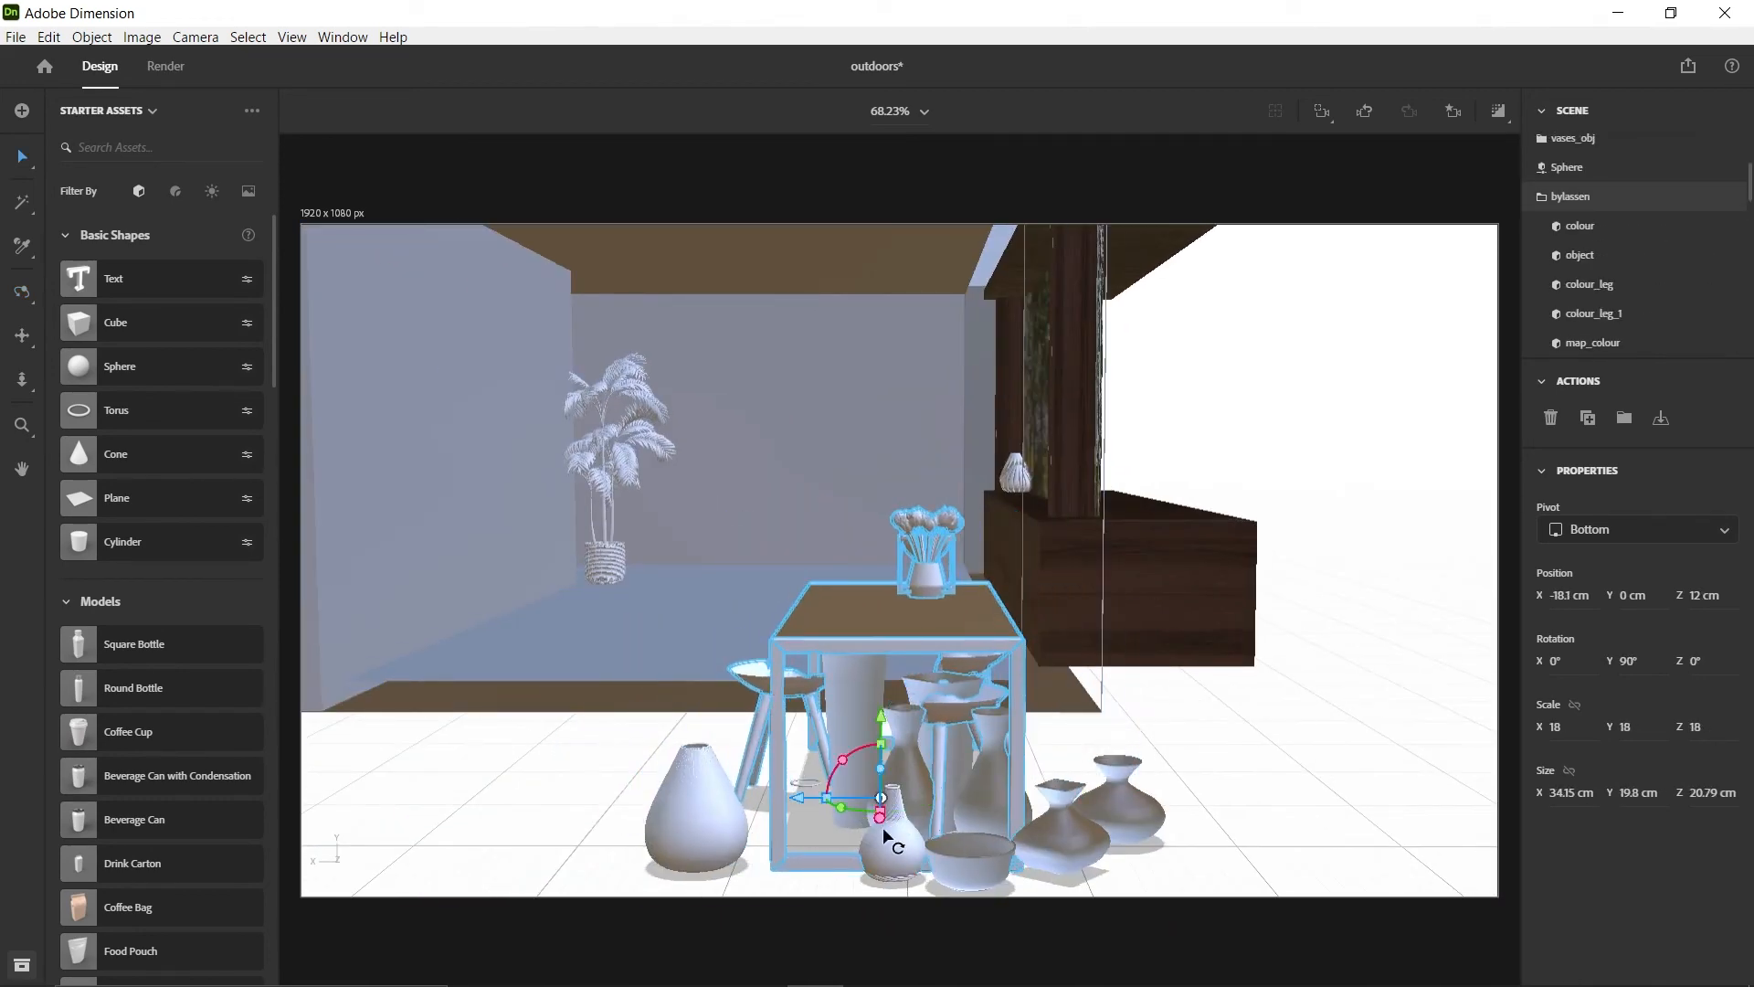
Raise the bylassen table set to about Y 5.1 cm and move it into the room near the forest window
{"action": "left_click_drag", "start_coordinate": [881, 717], "coordinate": [880, 640]}
{"action": "left_click_drag", "start_coordinate": [789, 732], "coordinate": [621, 736]}
{"action": "right_click_drag", "start_coordinate": [621, 737], "coordinate": [923, 722]}
{"action": "left_click_drag", "start_coordinate": [916, 698], "coordinate": [582, 533]}
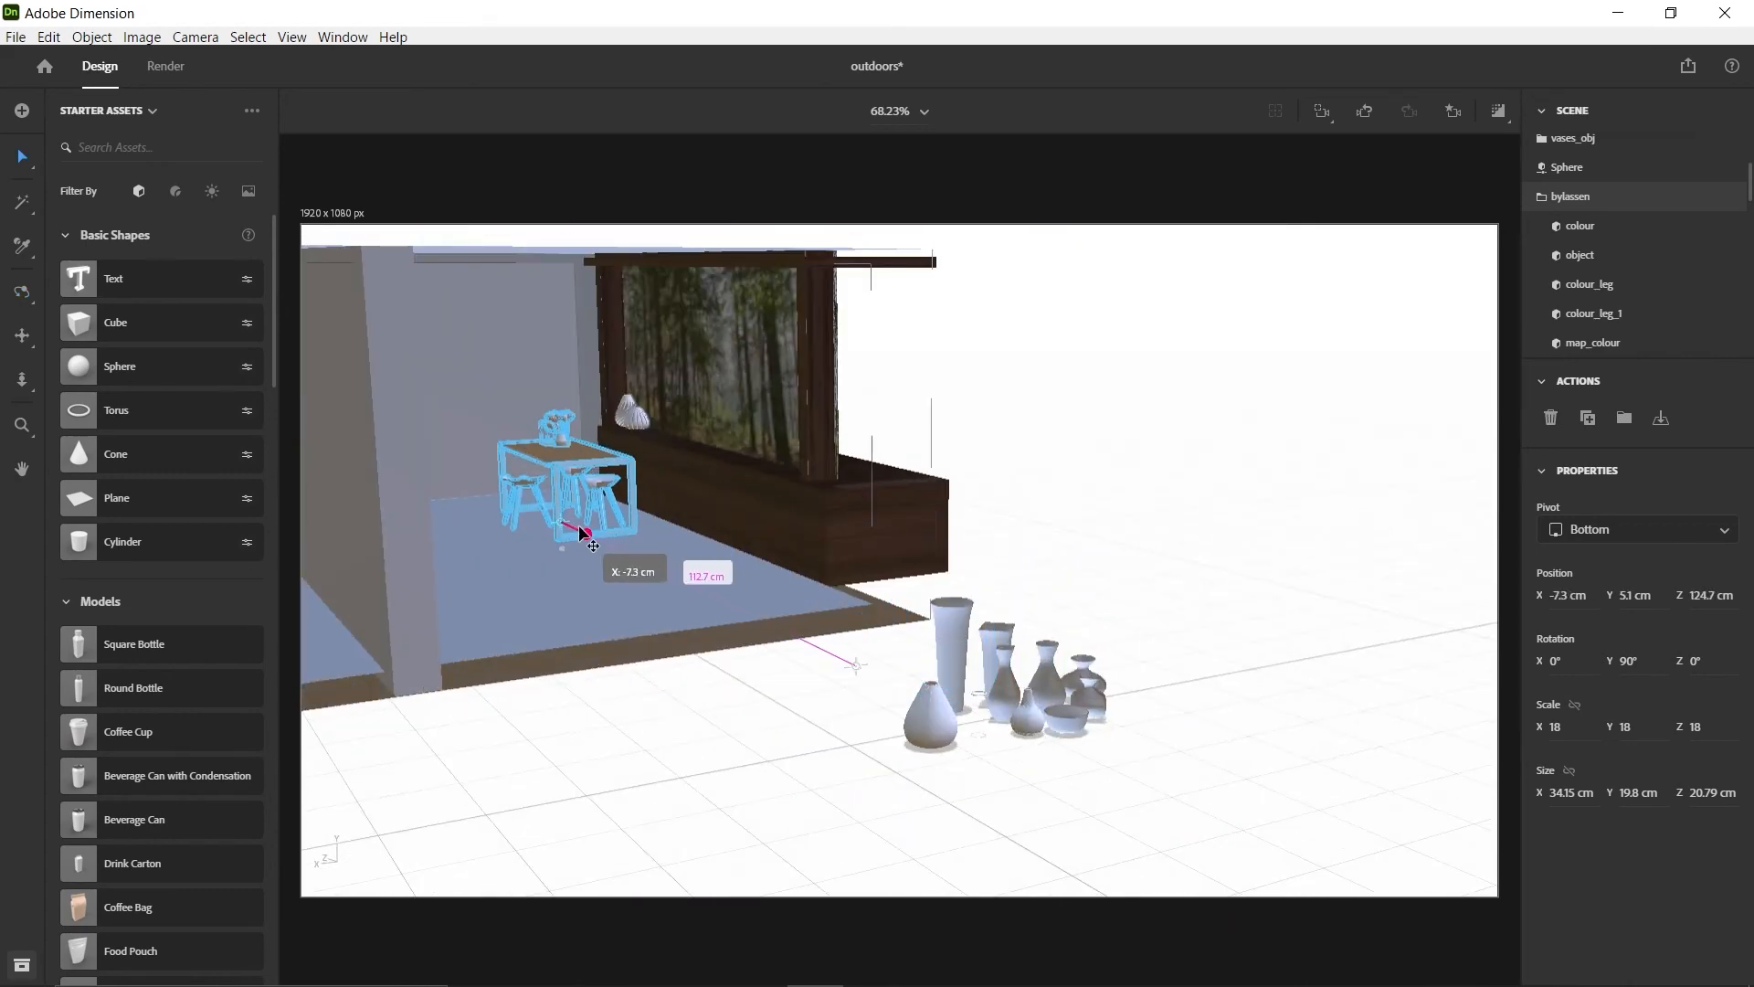
Position the table set in front of the window at about X 3.1, Z 145.7 cm and lower it to about Y 1.9 cm
{"action": "left_click", "coordinate": [1453, 111]}
{"action": "left_click", "coordinate": [1363, 254]}
{"action": "left_click_drag", "start_coordinate": [1073, 691], "coordinate": [915, 689]}
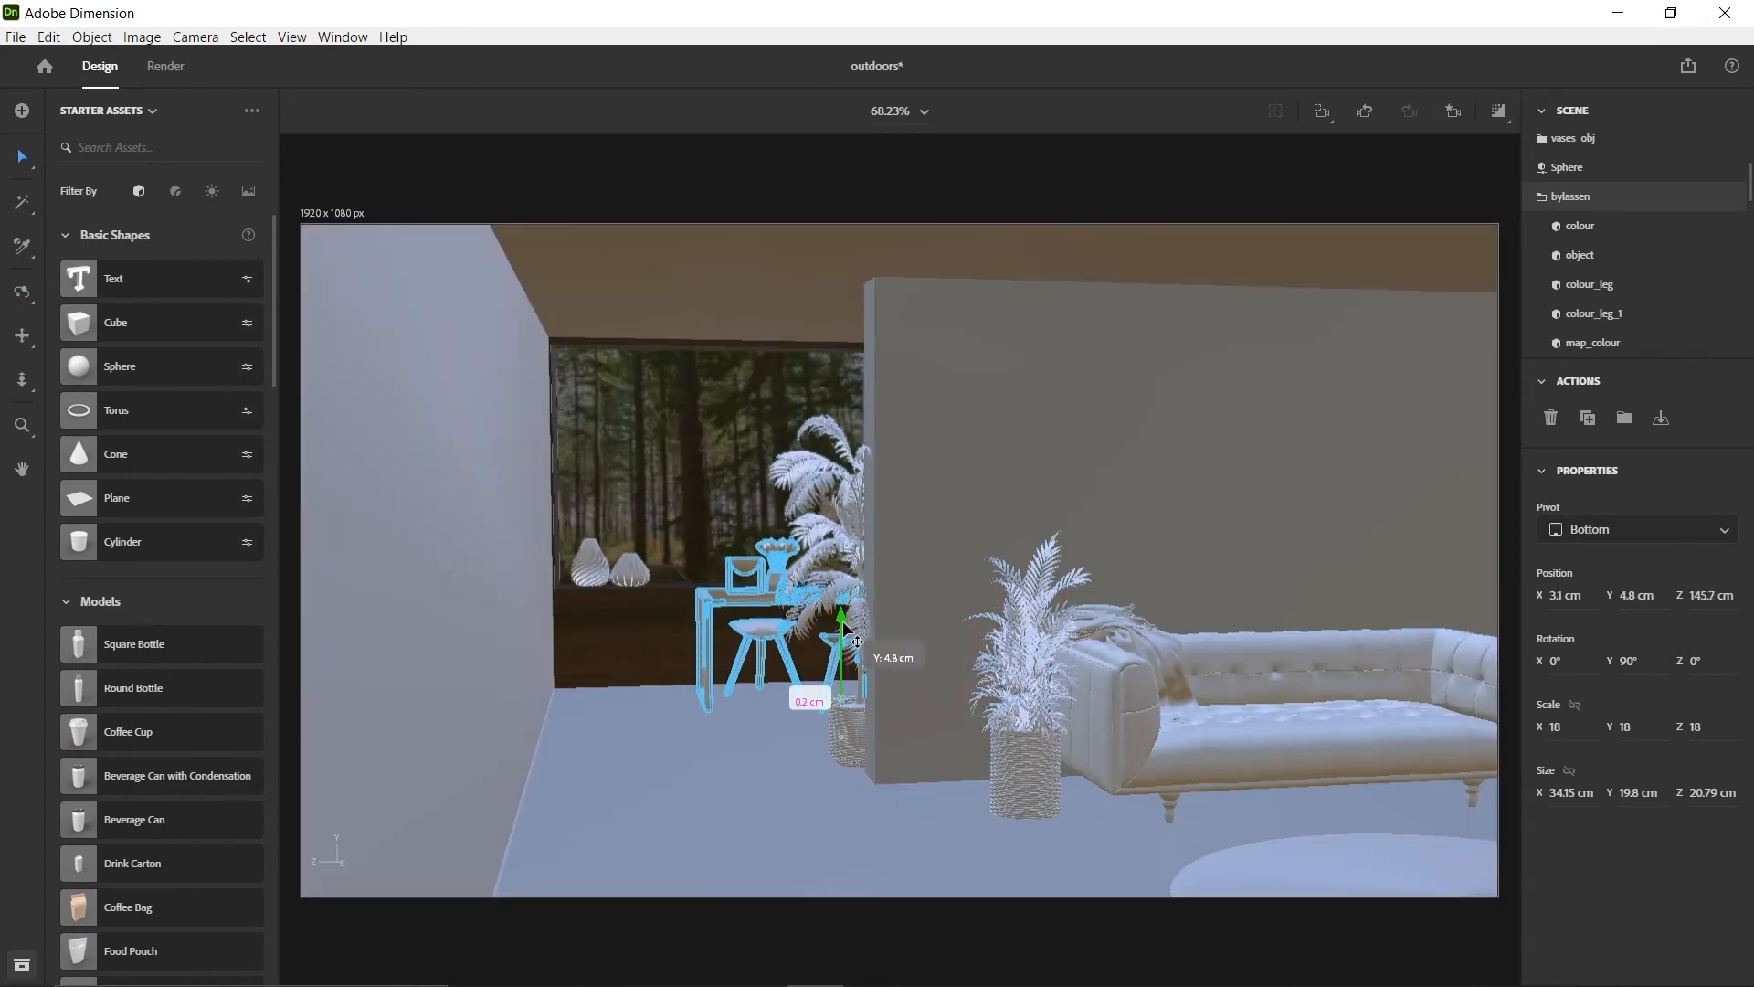
{"action": "left_click_drag", "start_coordinate": [842, 622], "coordinate": [842, 642]}
{"action": "scroll", "coordinate": [842, 642], "scroll_direction": "up", "scroll_amount": 3}
{"action": "middle_click_drag", "start_coordinate": [868, 699], "coordinate": [905, 632]}
{"action": "scroll", "coordinate": [740, 620], "scroll_direction": "up", "scroll_amount": 3}
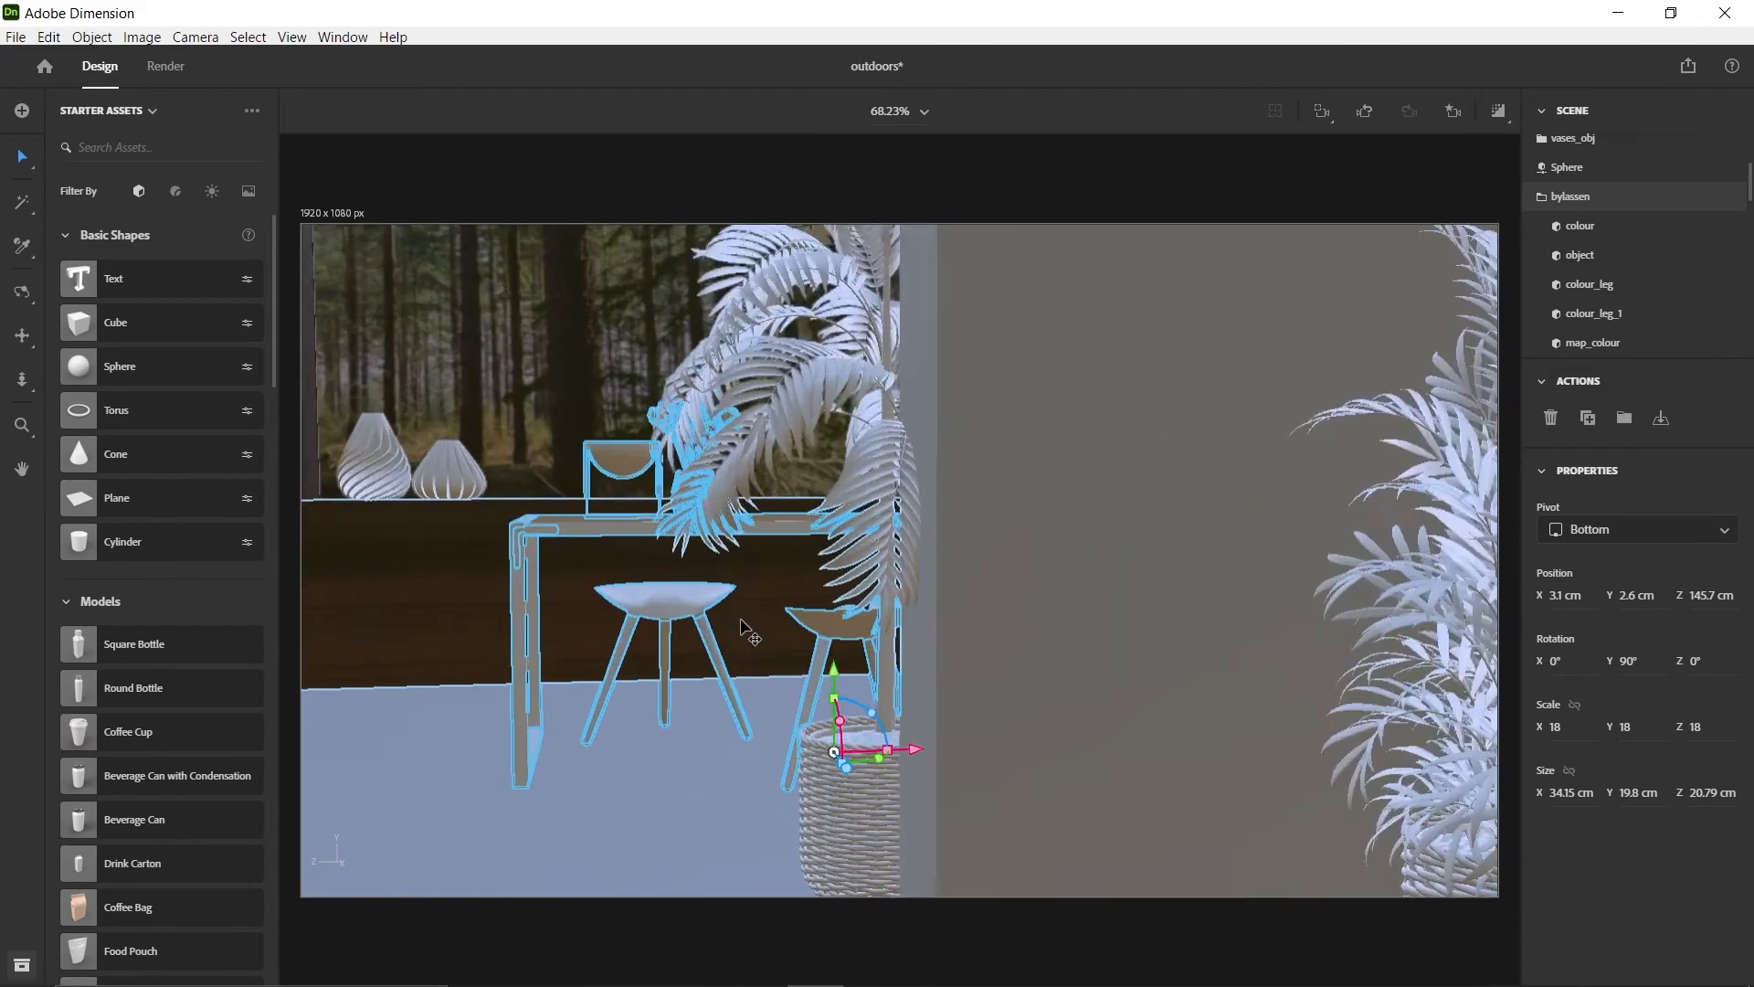
{"action": "right_click_drag", "start_coordinate": [741, 621], "coordinate": [822, 559]}
{"action": "left_click_drag", "start_coordinate": [829, 683], "coordinate": [830, 684]}
{"action": "scroll", "coordinate": [828, 783], "scroll_direction": "down", "scroll_amount": 5}
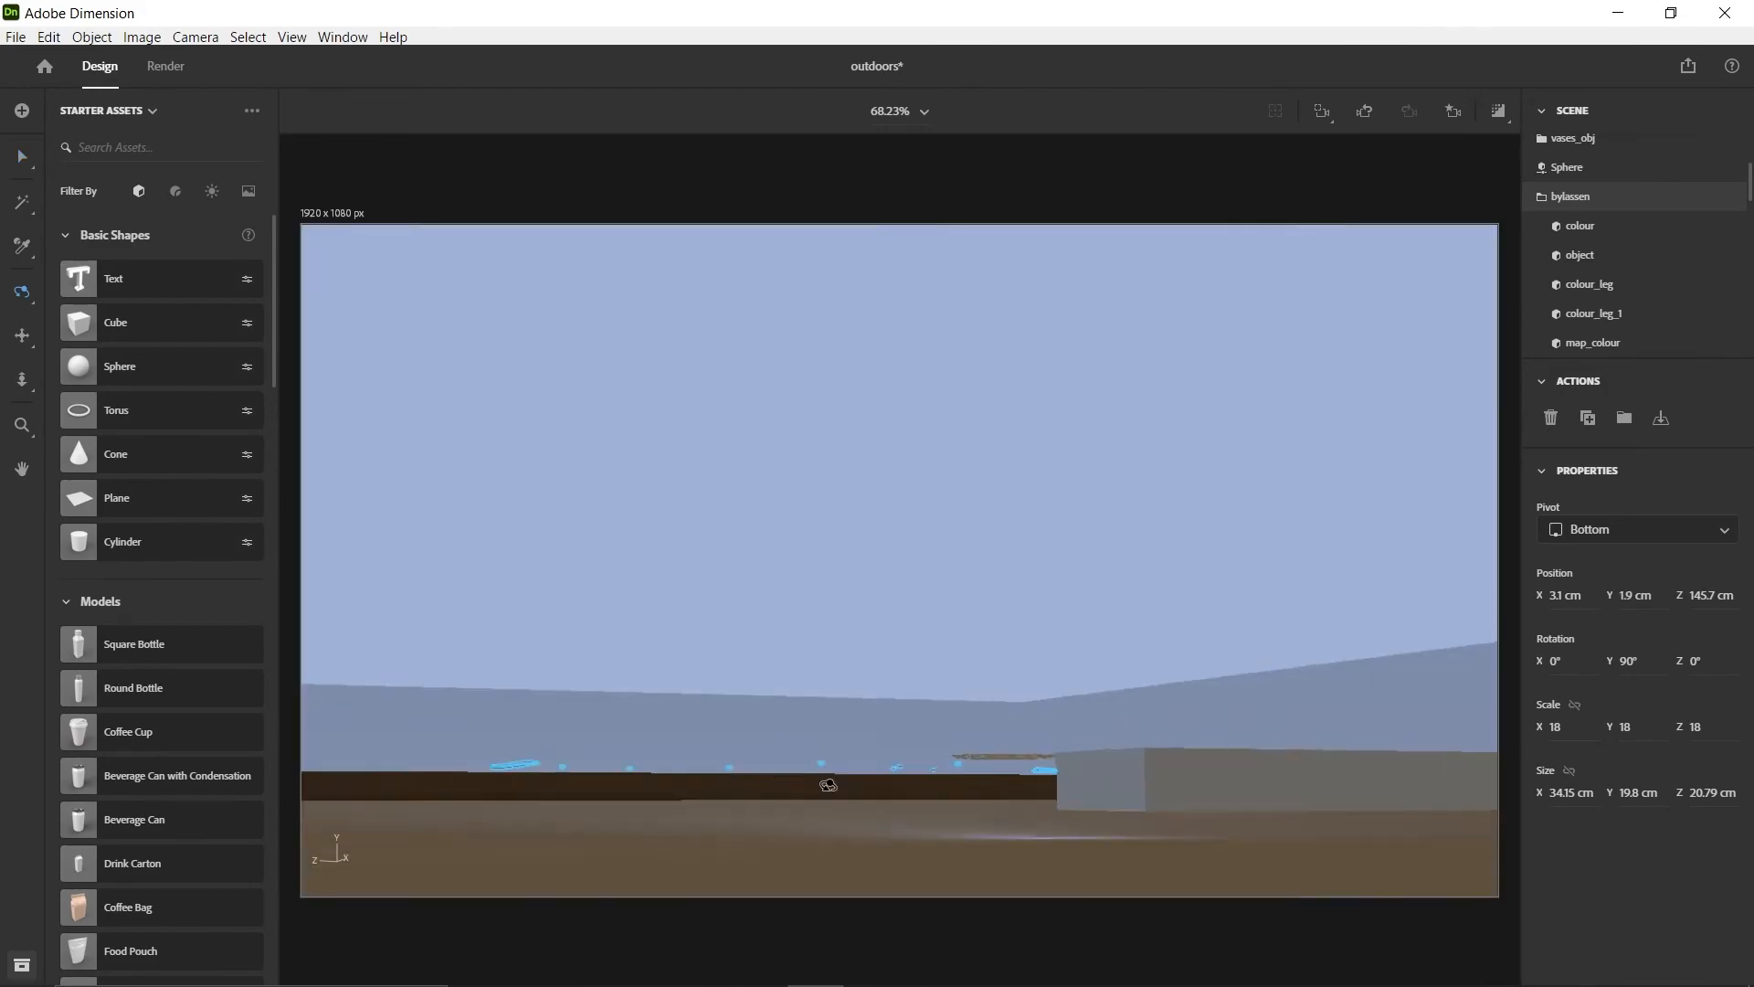
{"action": "right_click_drag", "start_coordinate": [828, 783], "coordinate": [782, 827]}
{"action": "scroll", "coordinate": [744, 701], "scroll_direction": "down", "scroll_amount": 5}
Move plant-2 along the partition wall's edge to about X 27.1, Z 146.4 cm
{"action": "left_click", "coordinate": [744, 704]}
{"action": "left_click", "coordinate": [1438, 368]}
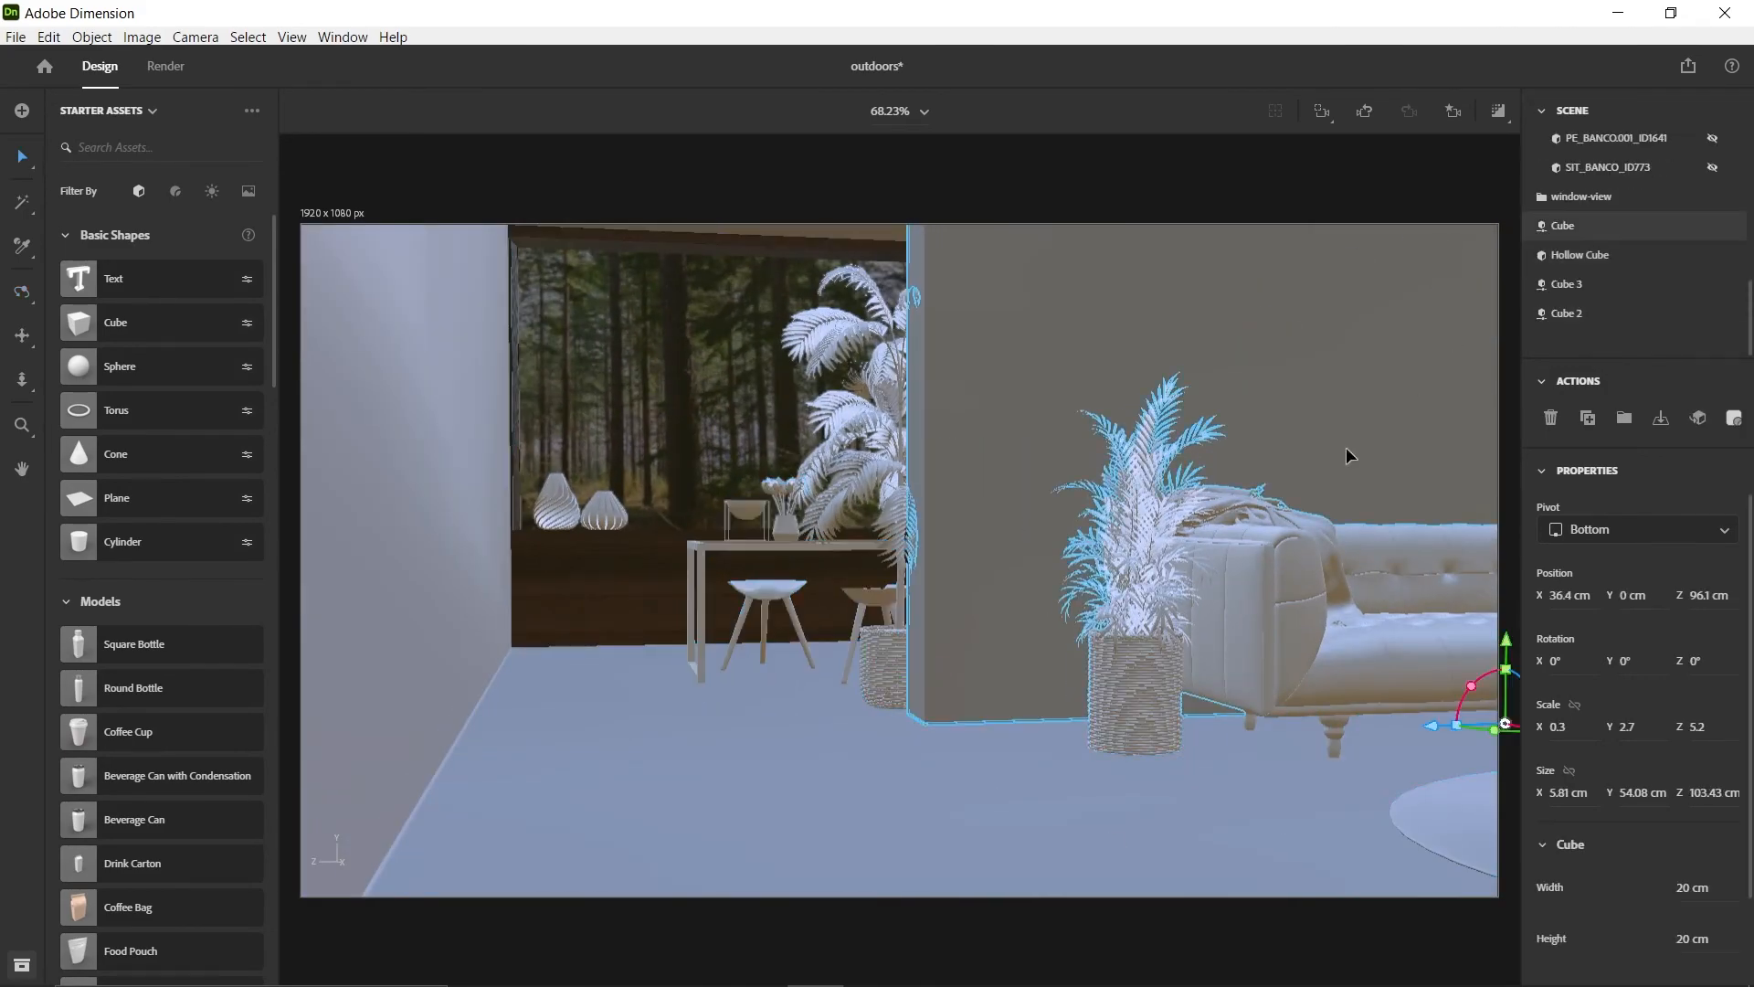
{"action": "left_click", "coordinate": [894, 676]}
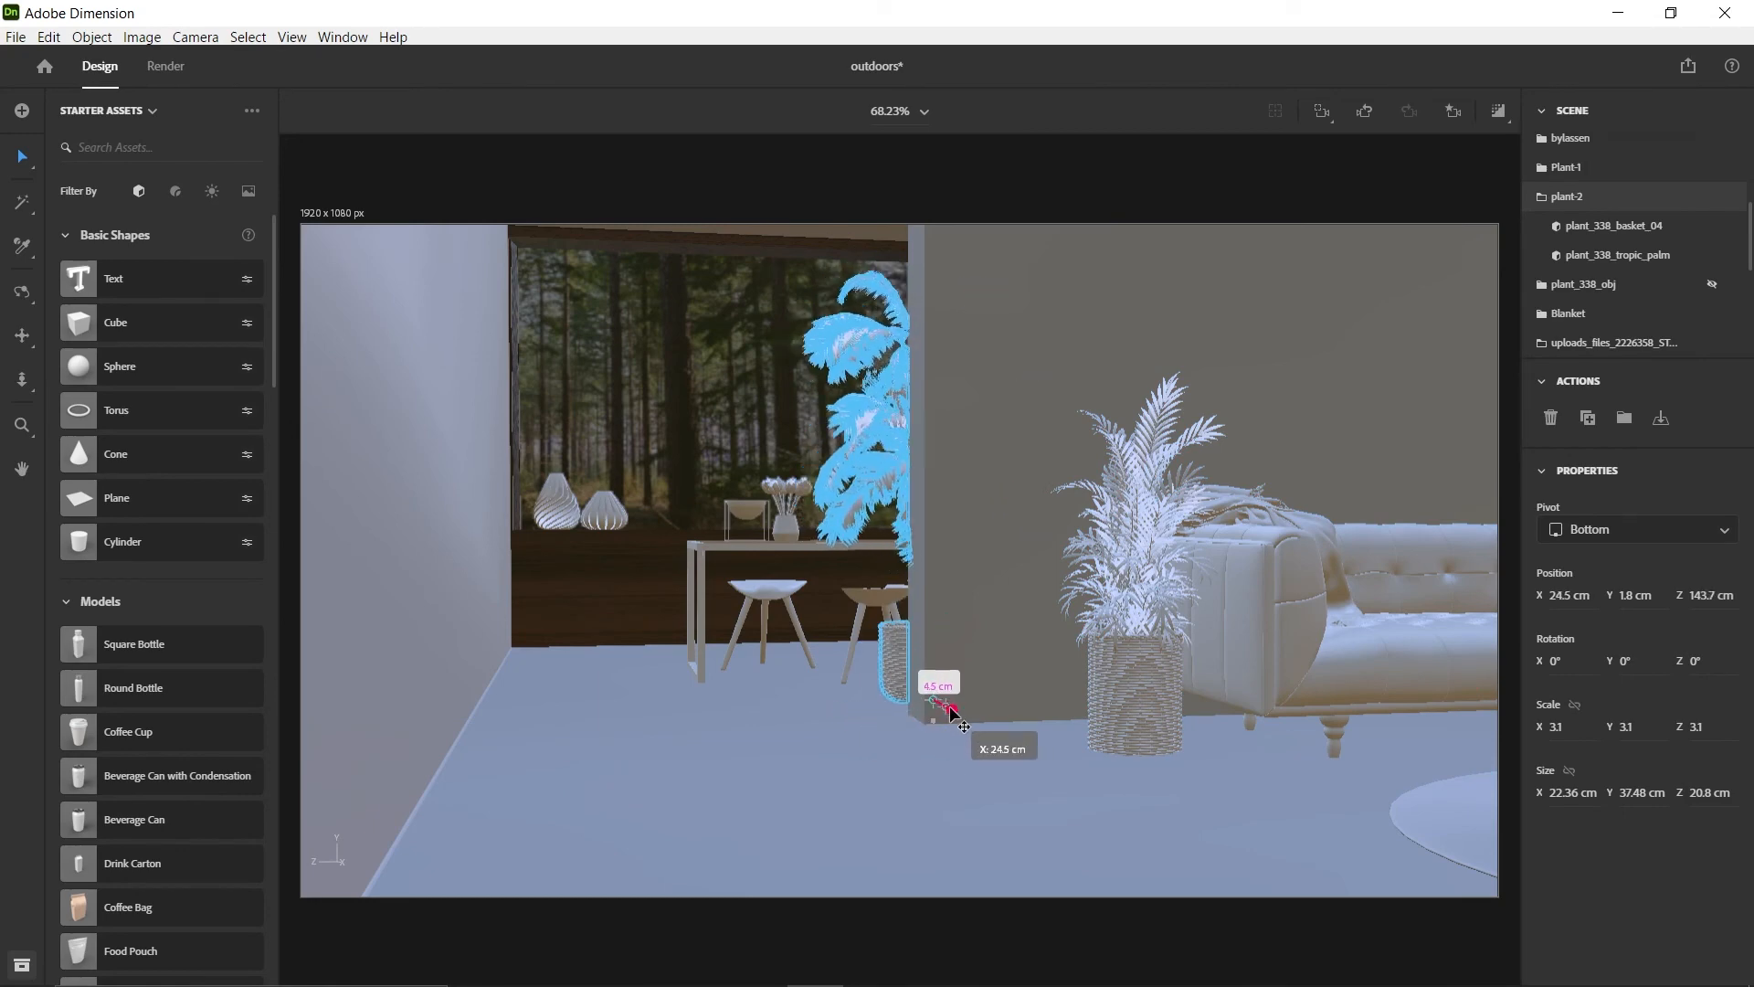
{"action": "left_click_drag", "start_coordinate": [890, 705], "coordinate": [1141, 704]}
{"action": "scroll", "coordinate": [860, 402], "scroll_direction": "up", "scroll_amount": 5}
{"action": "middle_click_drag", "start_coordinate": [877, 548], "coordinate": [877, 497]}
Rotate plant-2 about its vertical axis to about Y -21°
{"action": "left_click_drag", "start_coordinate": [1009, 918], "coordinate": [960, 924]}
{"action": "left_click_drag", "start_coordinate": [938, 957], "coordinate": [937, 955]}
{"action": "scroll", "coordinate": [857, 552], "scroll_direction": "down", "scroll_amount": 2}
{"action": "right_click_drag", "start_coordinate": [857, 552], "coordinate": [1030, 557]}
{"action": "right_click_drag", "start_coordinate": [1055, 622], "coordinate": [1294, 717]}
{"action": "scroll", "coordinate": [968, 704], "scroll_direction": "down", "scroll_amount": 6}
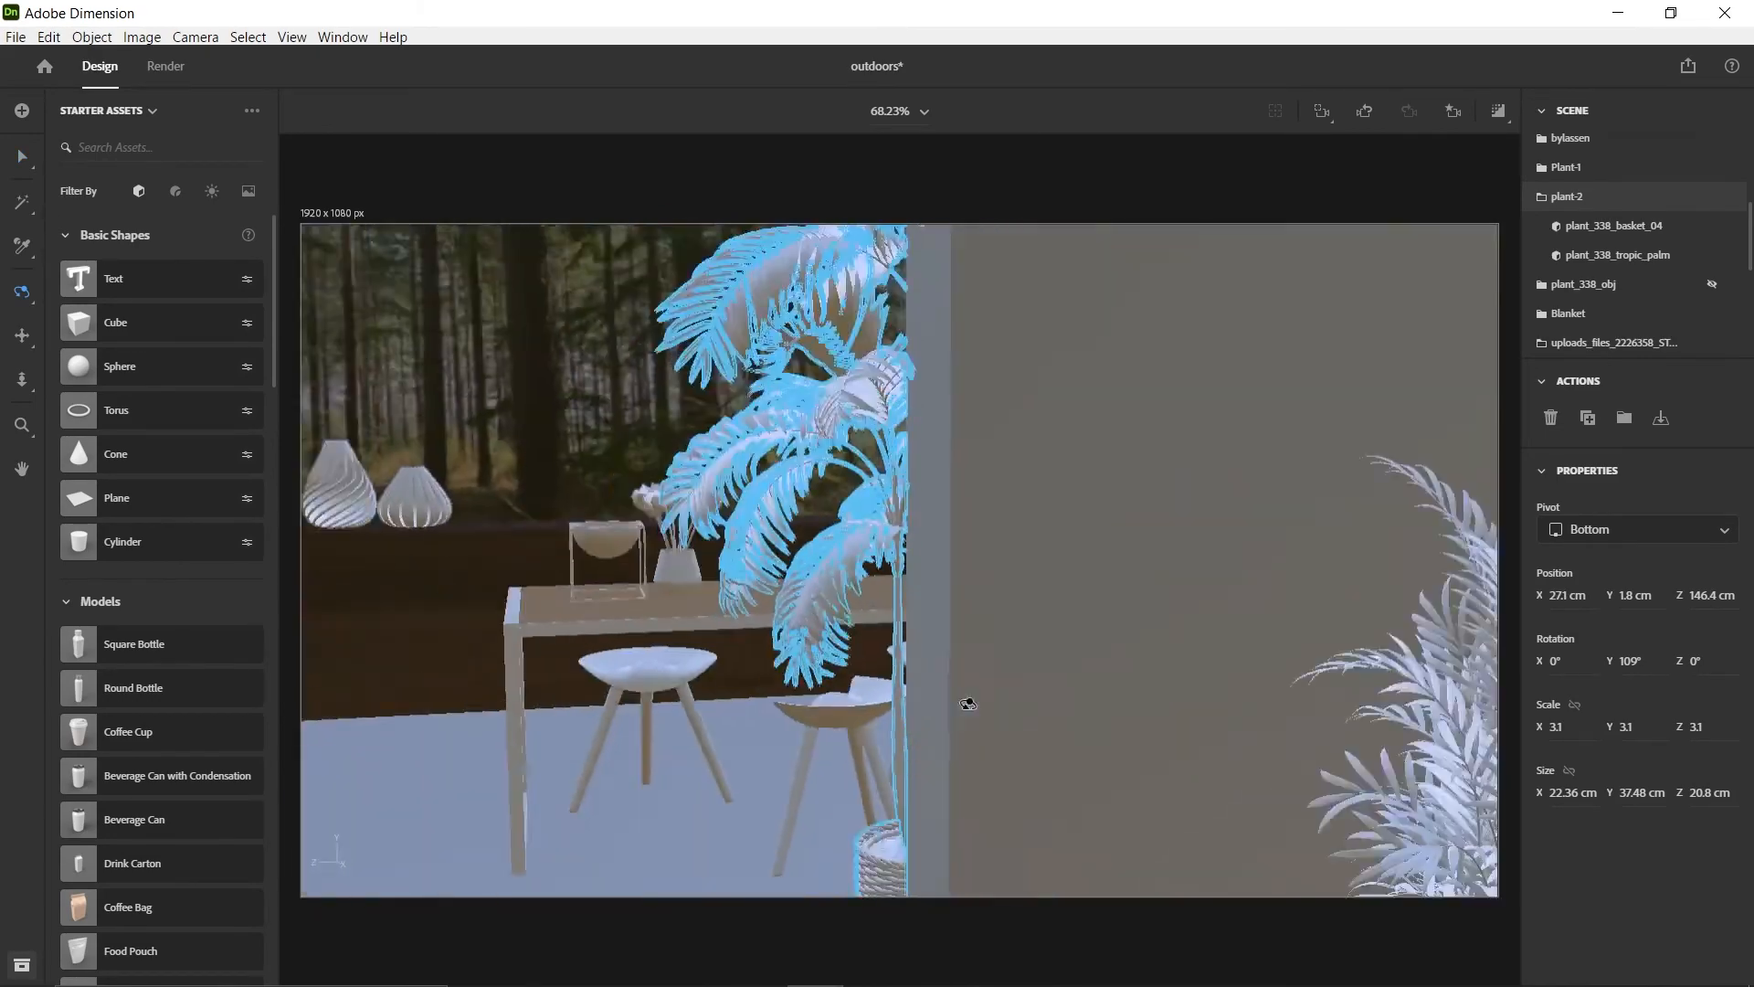
{"action": "left_click_drag", "start_coordinate": [949, 777], "coordinate": [809, 793]}
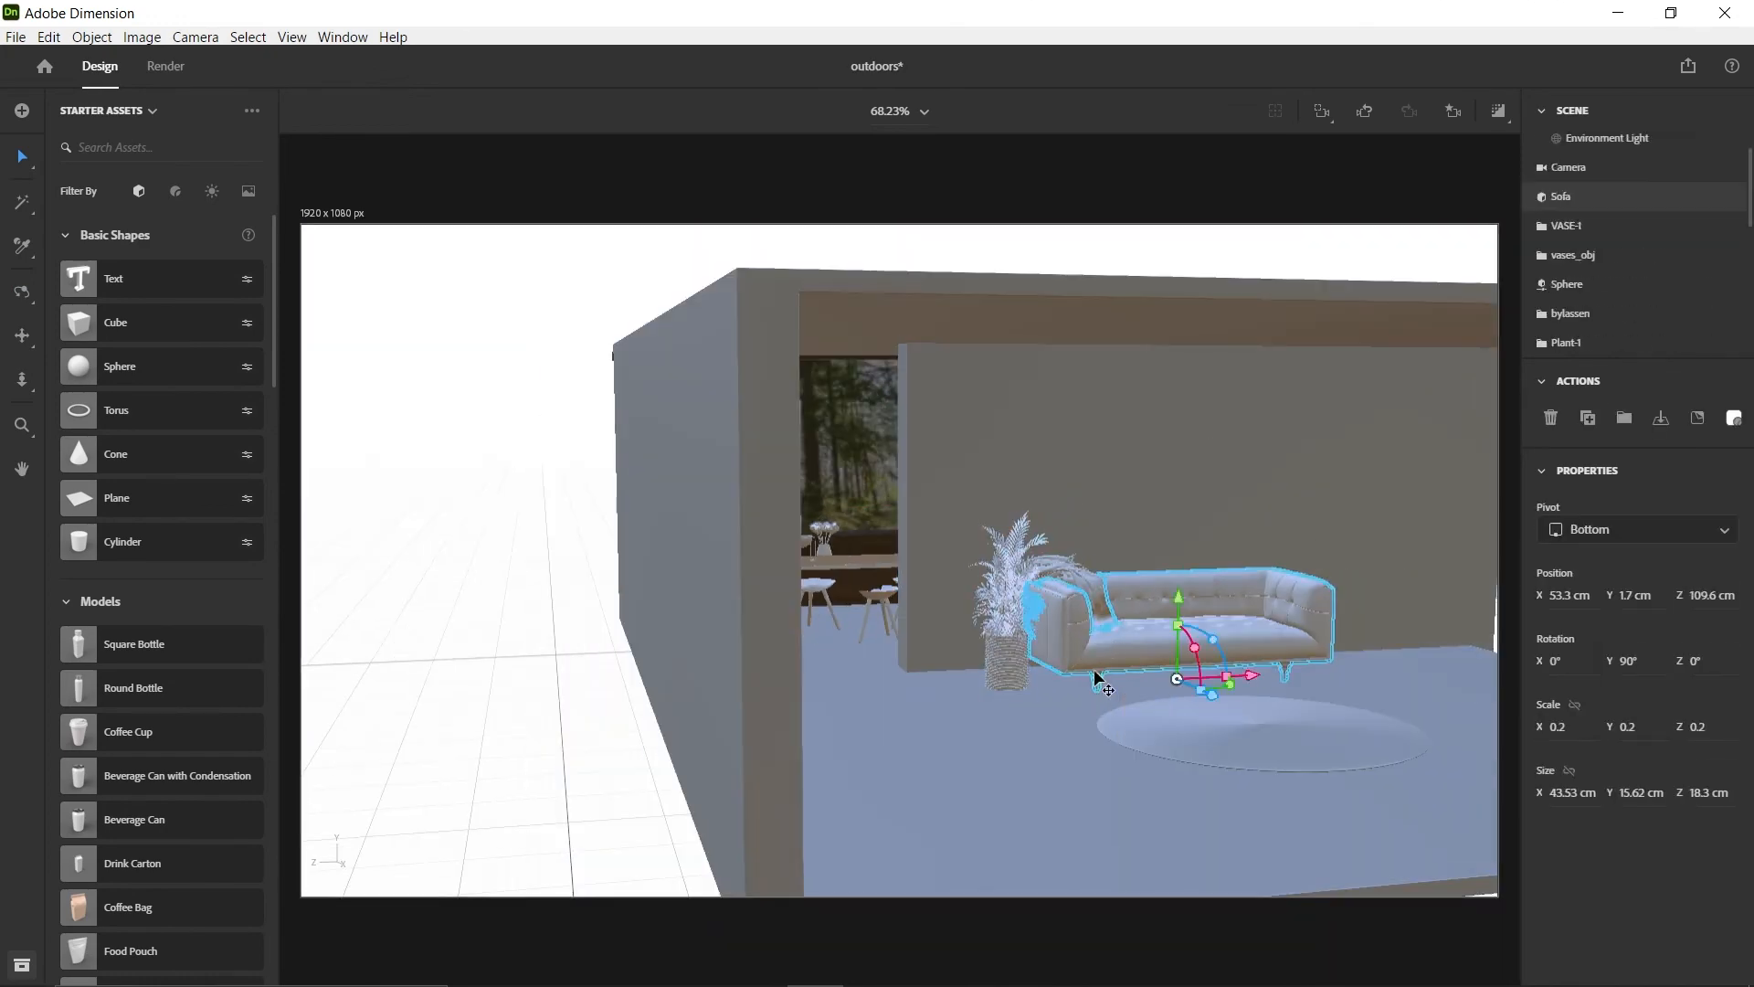
Delete plant-2 and return to the Main-view camera
{"action": "right_click_drag", "start_coordinate": [1005, 639], "coordinate": [904, 627]}
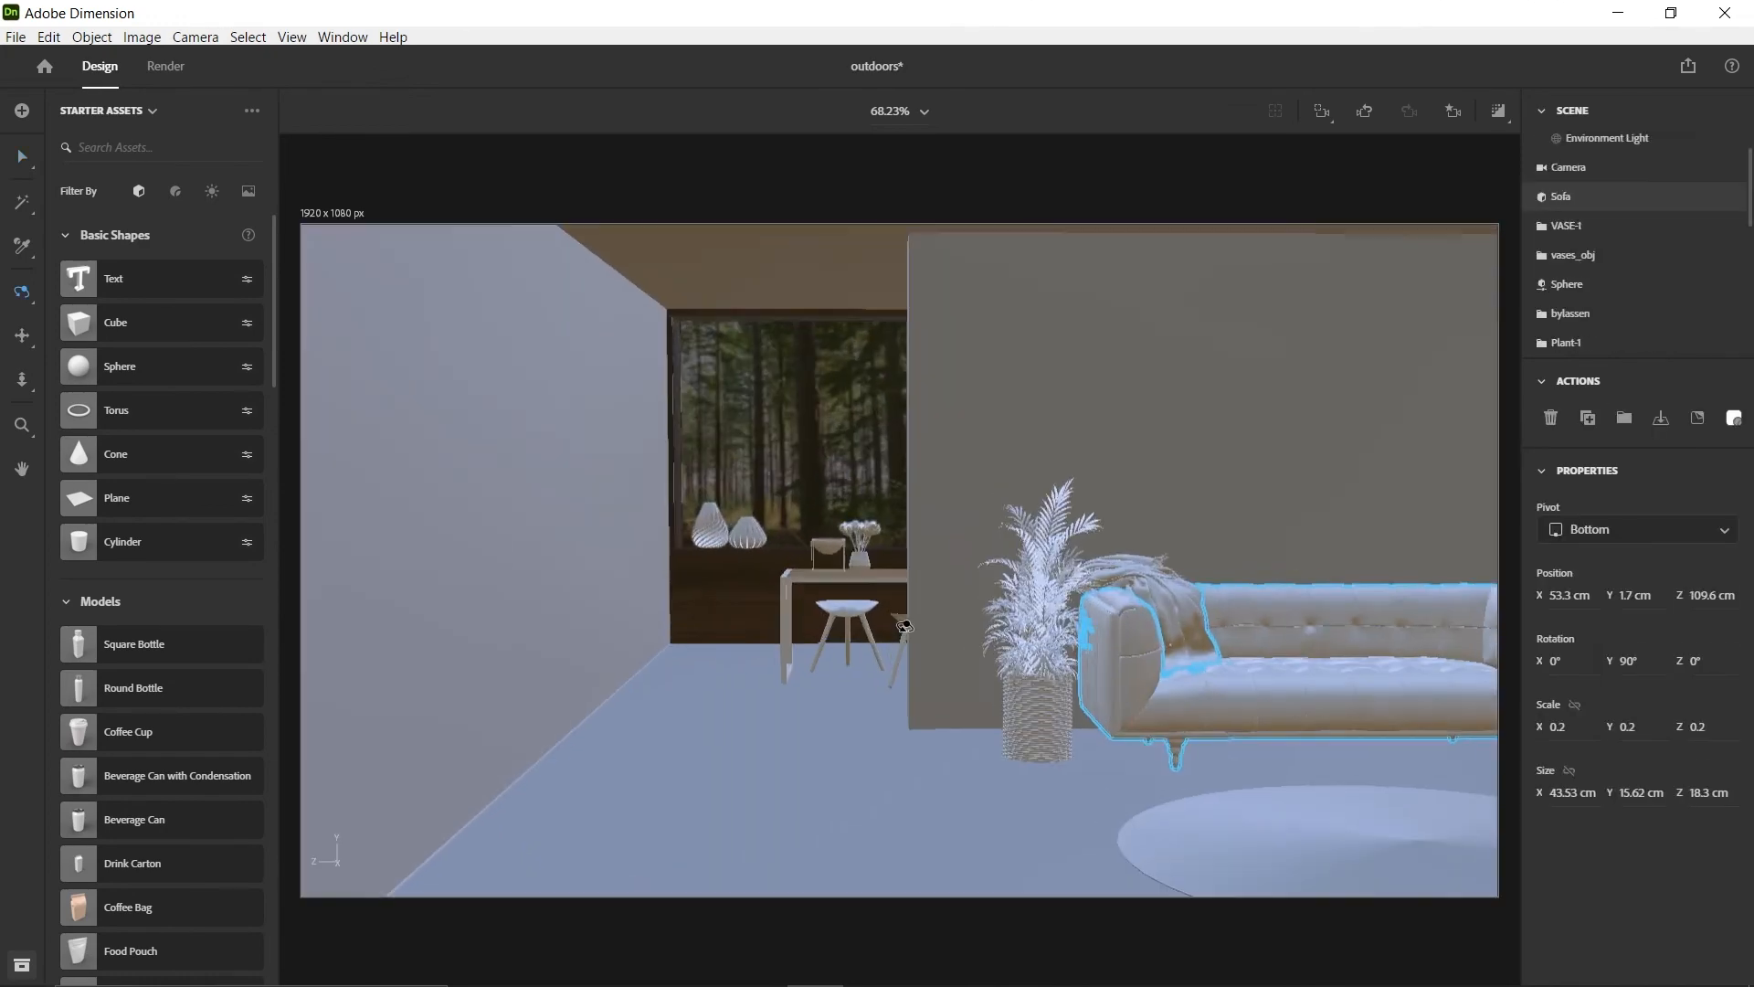
{"action": "left_click", "coordinate": [1454, 112]}
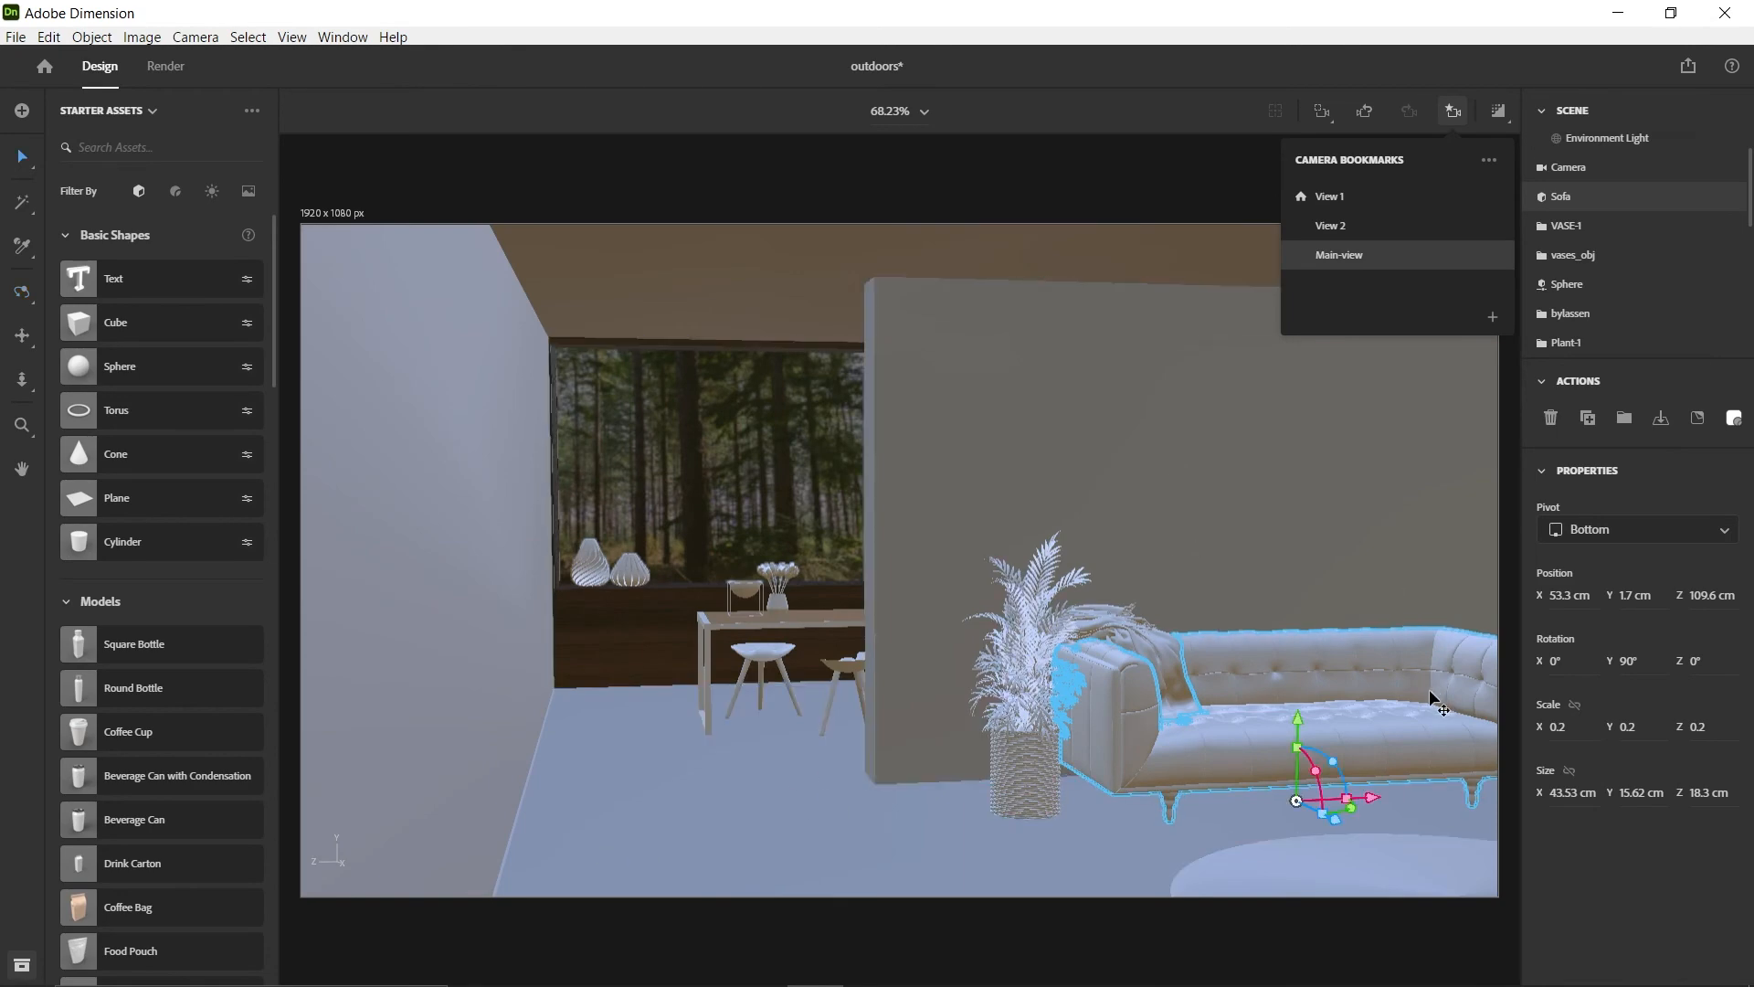
{"action": "scroll", "coordinate": [1433, 701], "scroll_direction": "down", "scroll_amount": 8}
{"action": "left_click", "coordinate": [1377, 795]}
{"action": "right_click_drag", "start_coordinate": [1377, 794], "coordinate": [1092, 748]}
{"action": "scroll", "coordinate": [994, 731], "scroll_direction": "up", "scroll_amount": 5}
{"action": "middle_click_drag", "start_coordinate": [1093, 748], "coordinate": [1229, 754]}
{"action": "left_click", "coordinate": [1454, 111]}
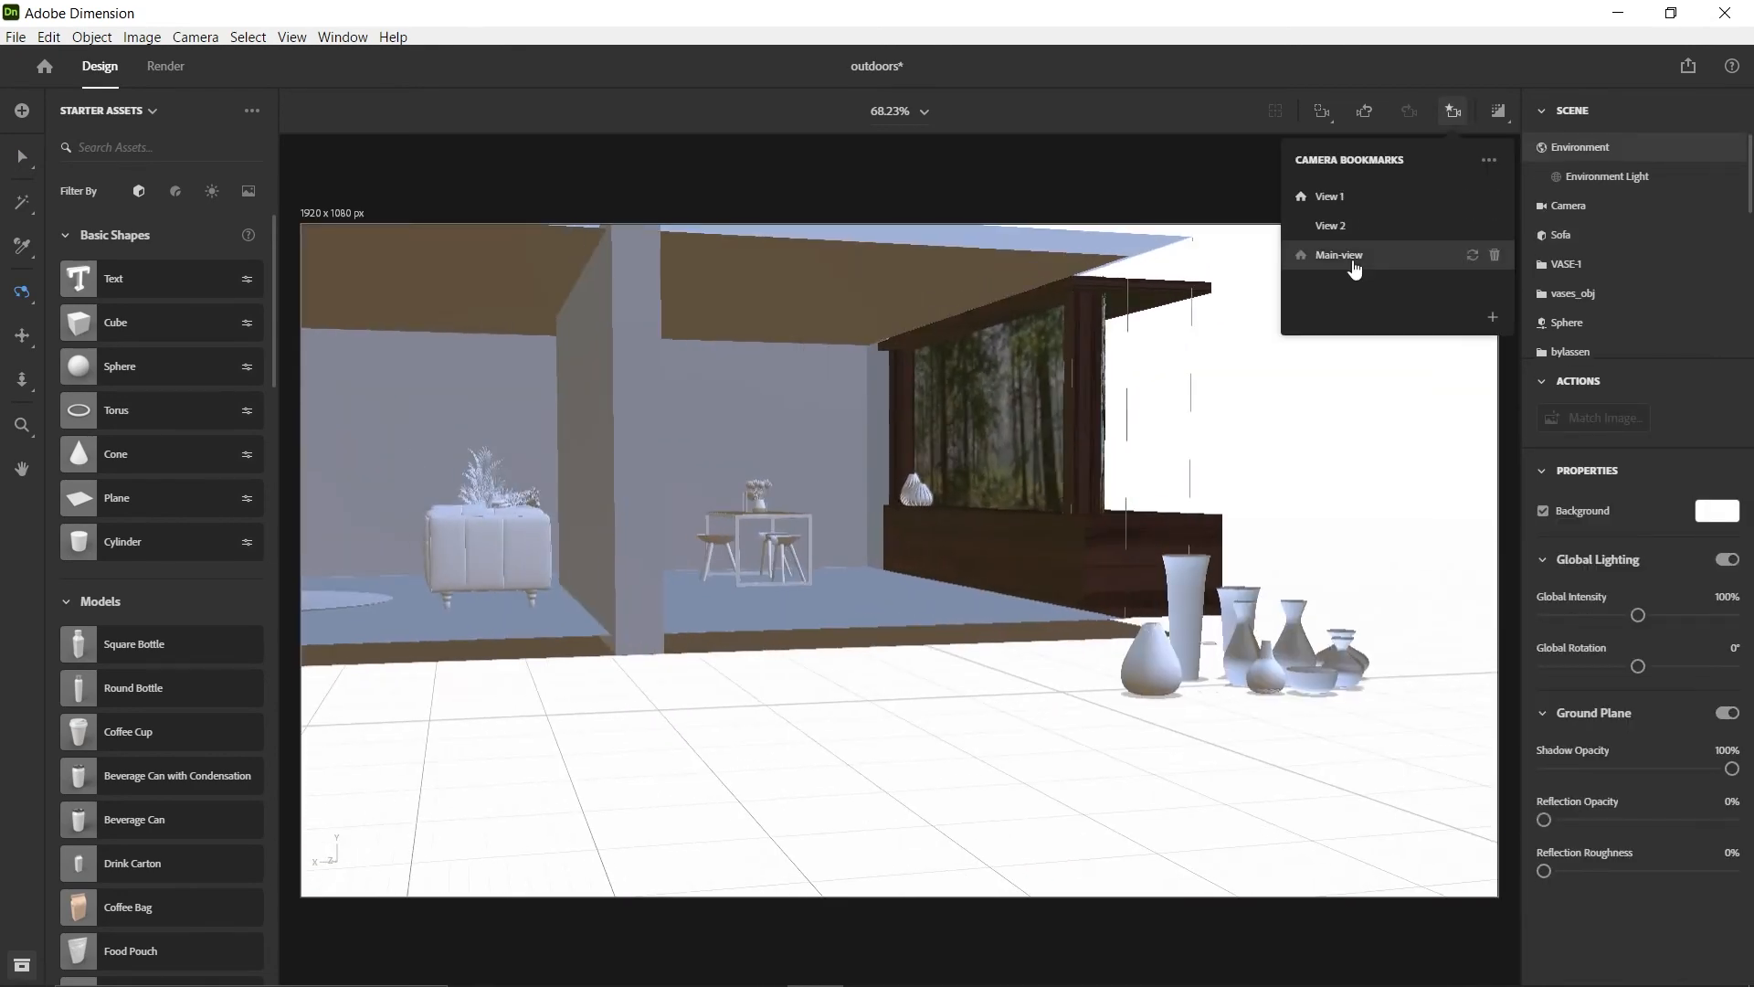
{"action": "left_click", "coordinate": [1340, 256]}
Move Plant-1 from beside the sofa to the far corner by the window, about X -17.3, Z 177.3 cm
{"action": "key", "text": "v"}
{"action": "left_click_drag", "start_coordinate": [1049, 785], "coordinate": [568, 726]}
{"action": "left_click", "coordinate": [546, 599]}
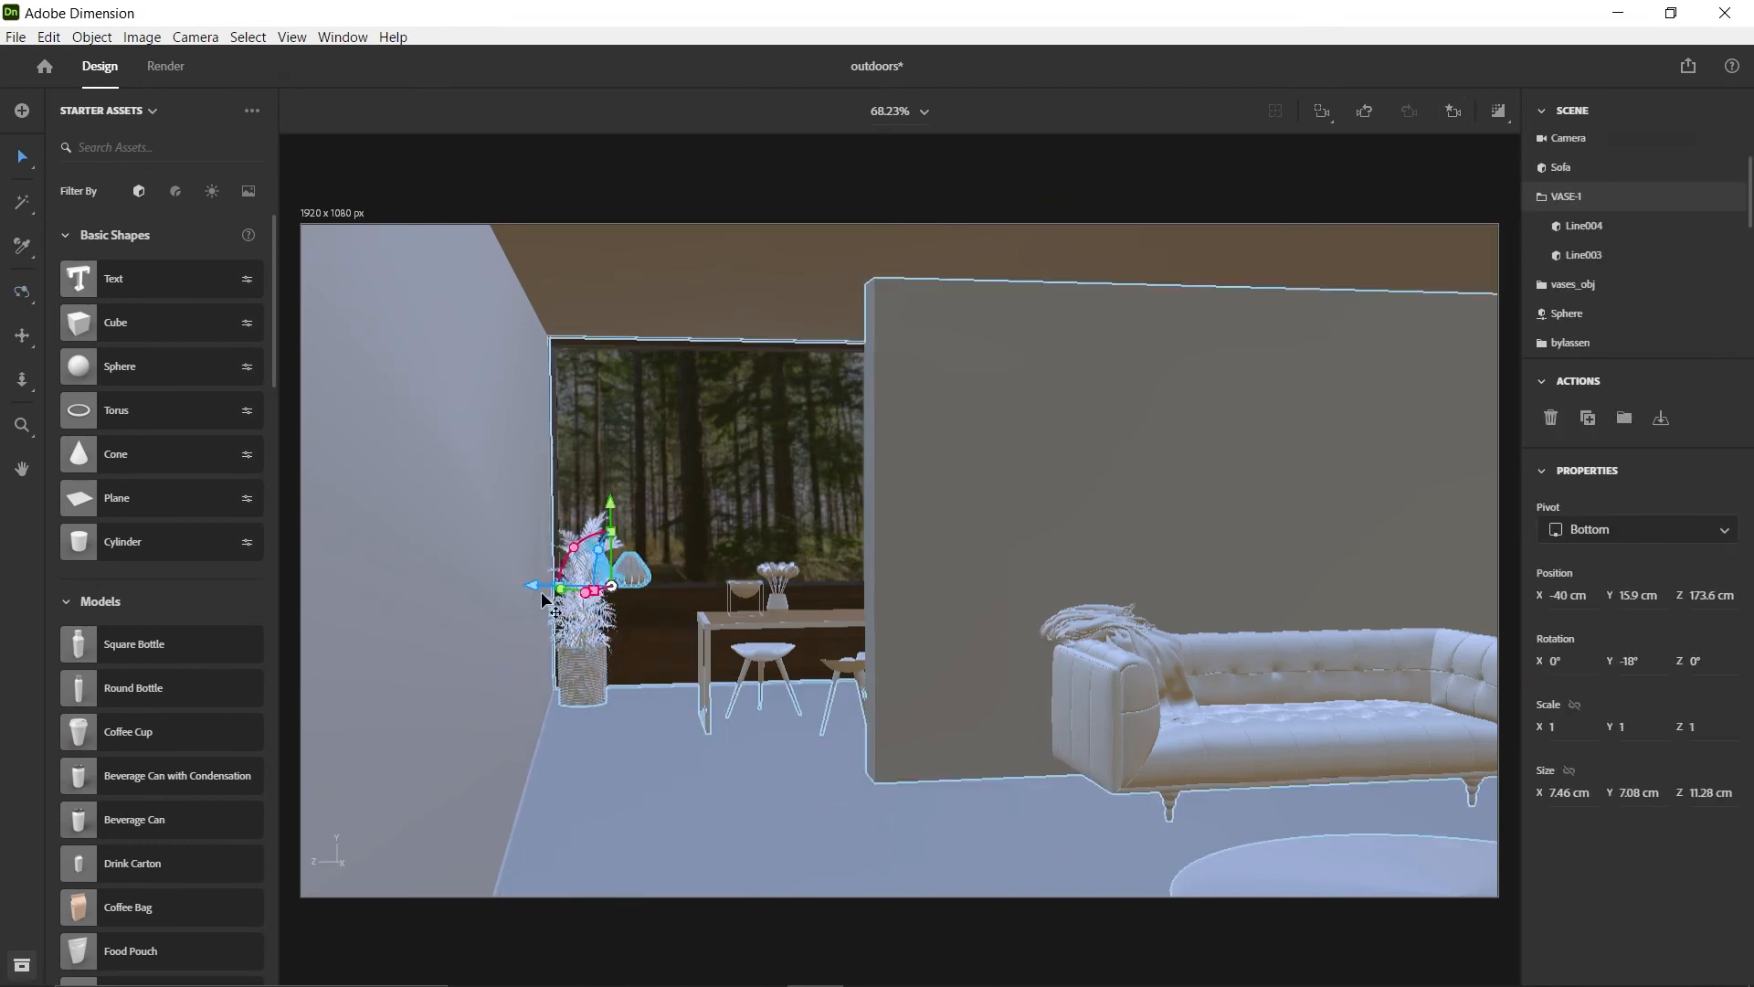
{"action": "scroll", "coordinate": [569, 711], "scroll_direction": "up", "scroll_amount": 3}
{"action": "left_click", "coordinate": [422, 742]}
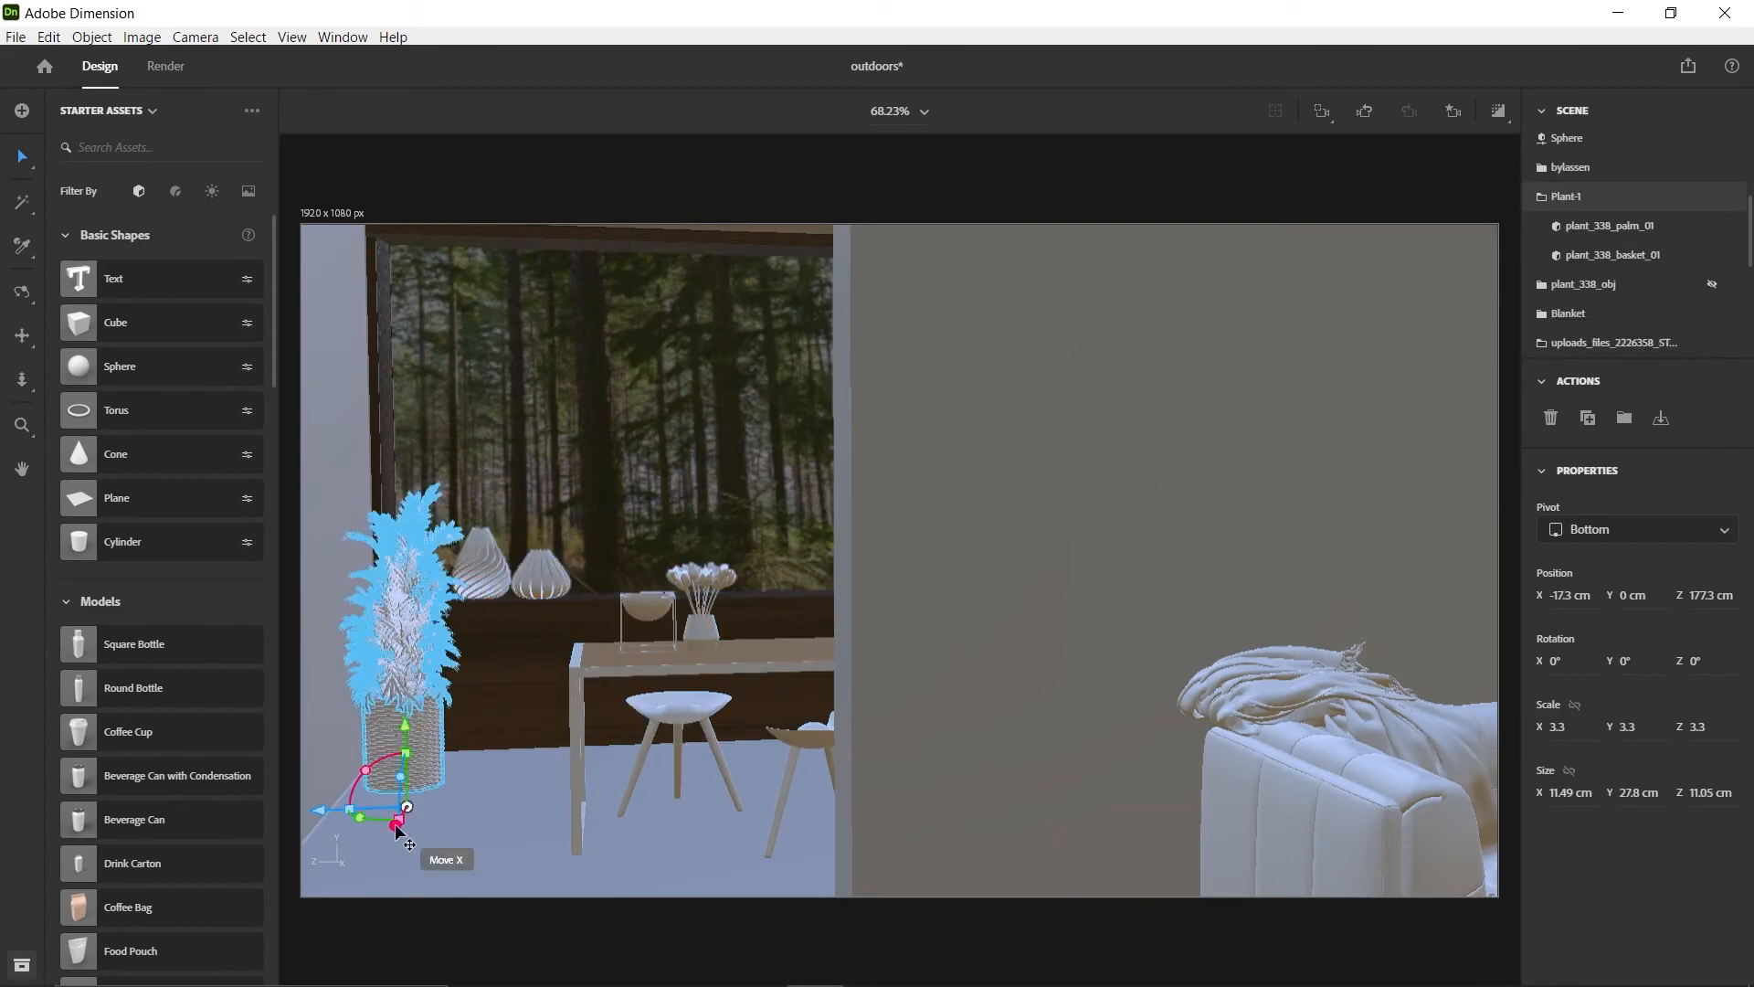
{"action": "left_click_drag", "start_coordinate": [398, 829], "coordinate": [409, 806]}
{"action": "left_click", "coordinate": [1454, 113]}
{"action": "left_click", "coordinate": [1370, 214]}
{"action": "left_click", "coordinate": [1087, 229]}
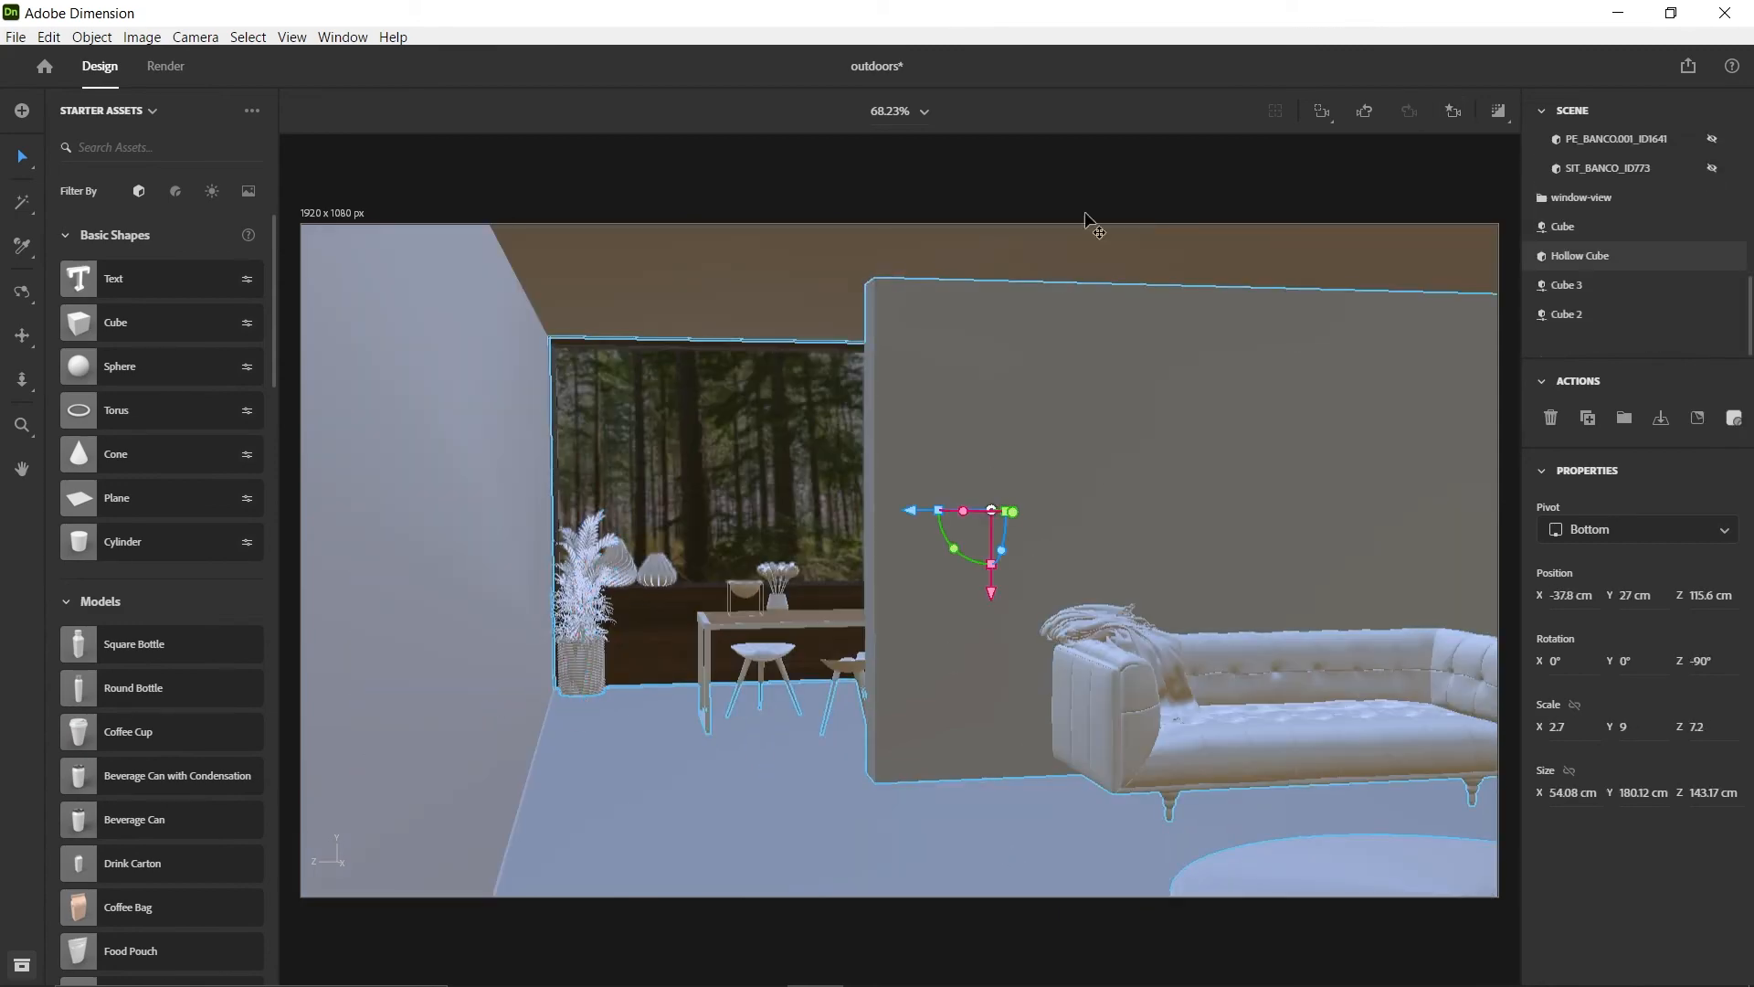
Hide every vase in the vases_obj group outside the room except the square vase Line007
{"action": "scroll", "coordinate": [1018, 673], "scroll_direction": "down", "scroll_amount": 3}
{"action": "right_click_drag", "start_coordinate": [1110, 681], "coordinate": [696, 625]}
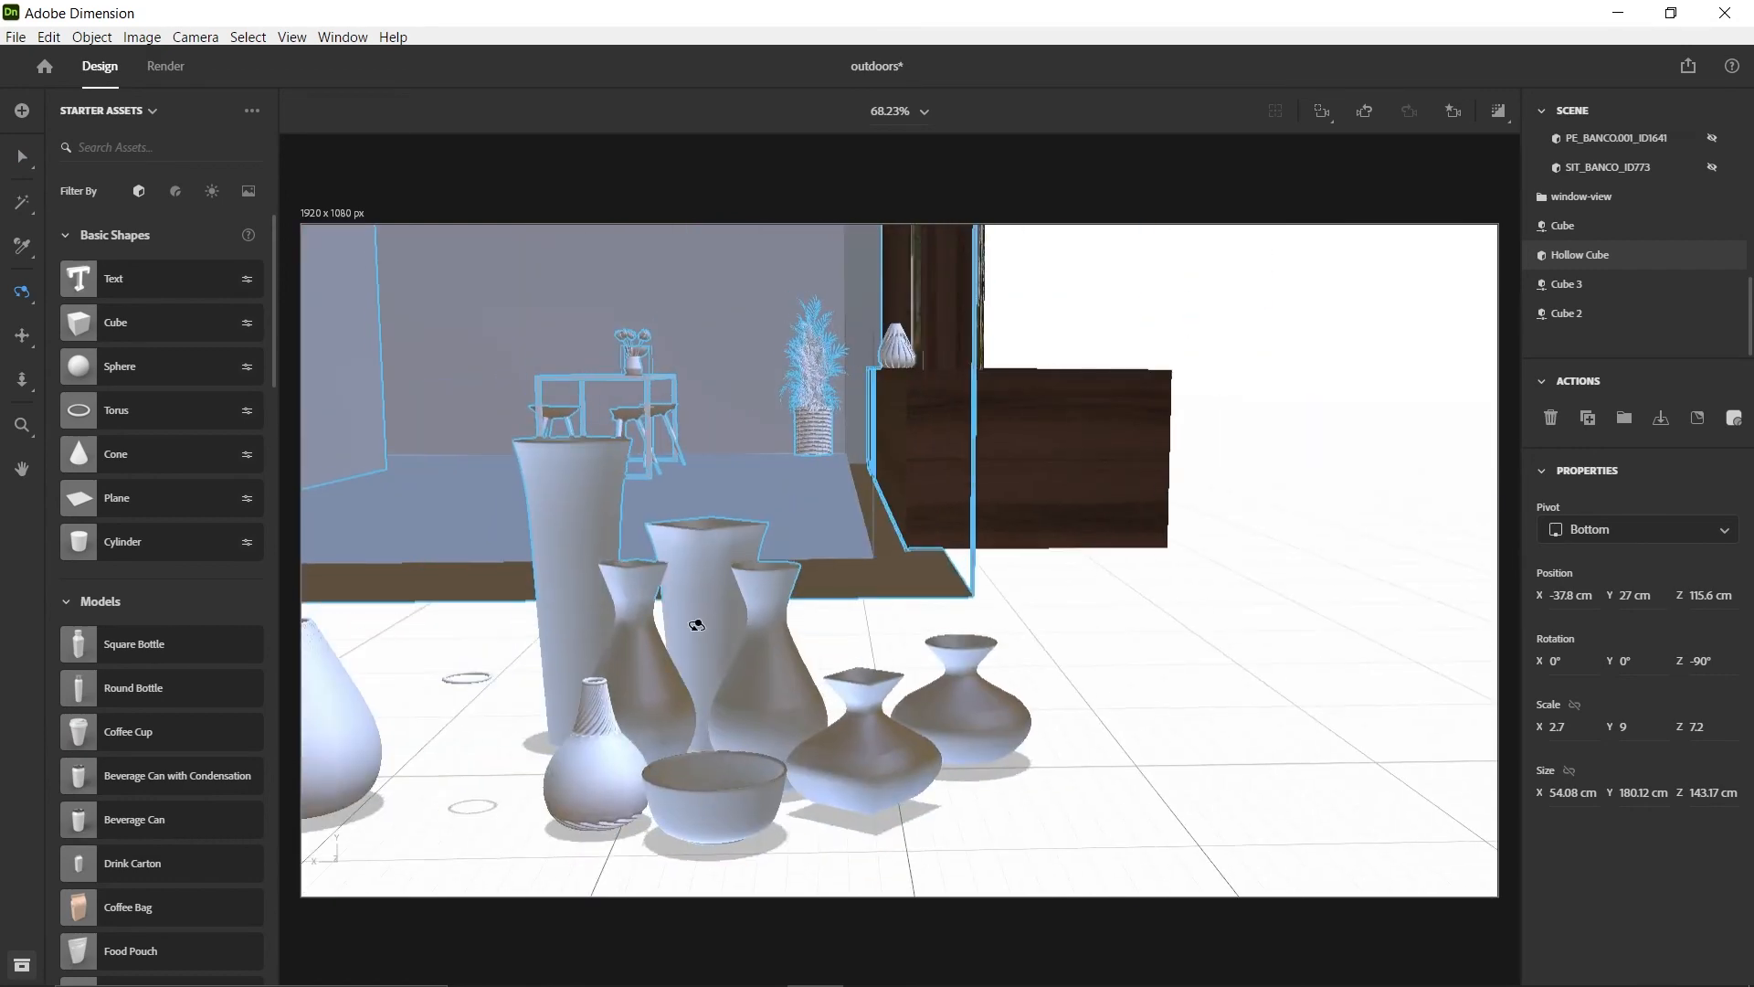
{"action": "left_click", "coordinate": [881, 722]}
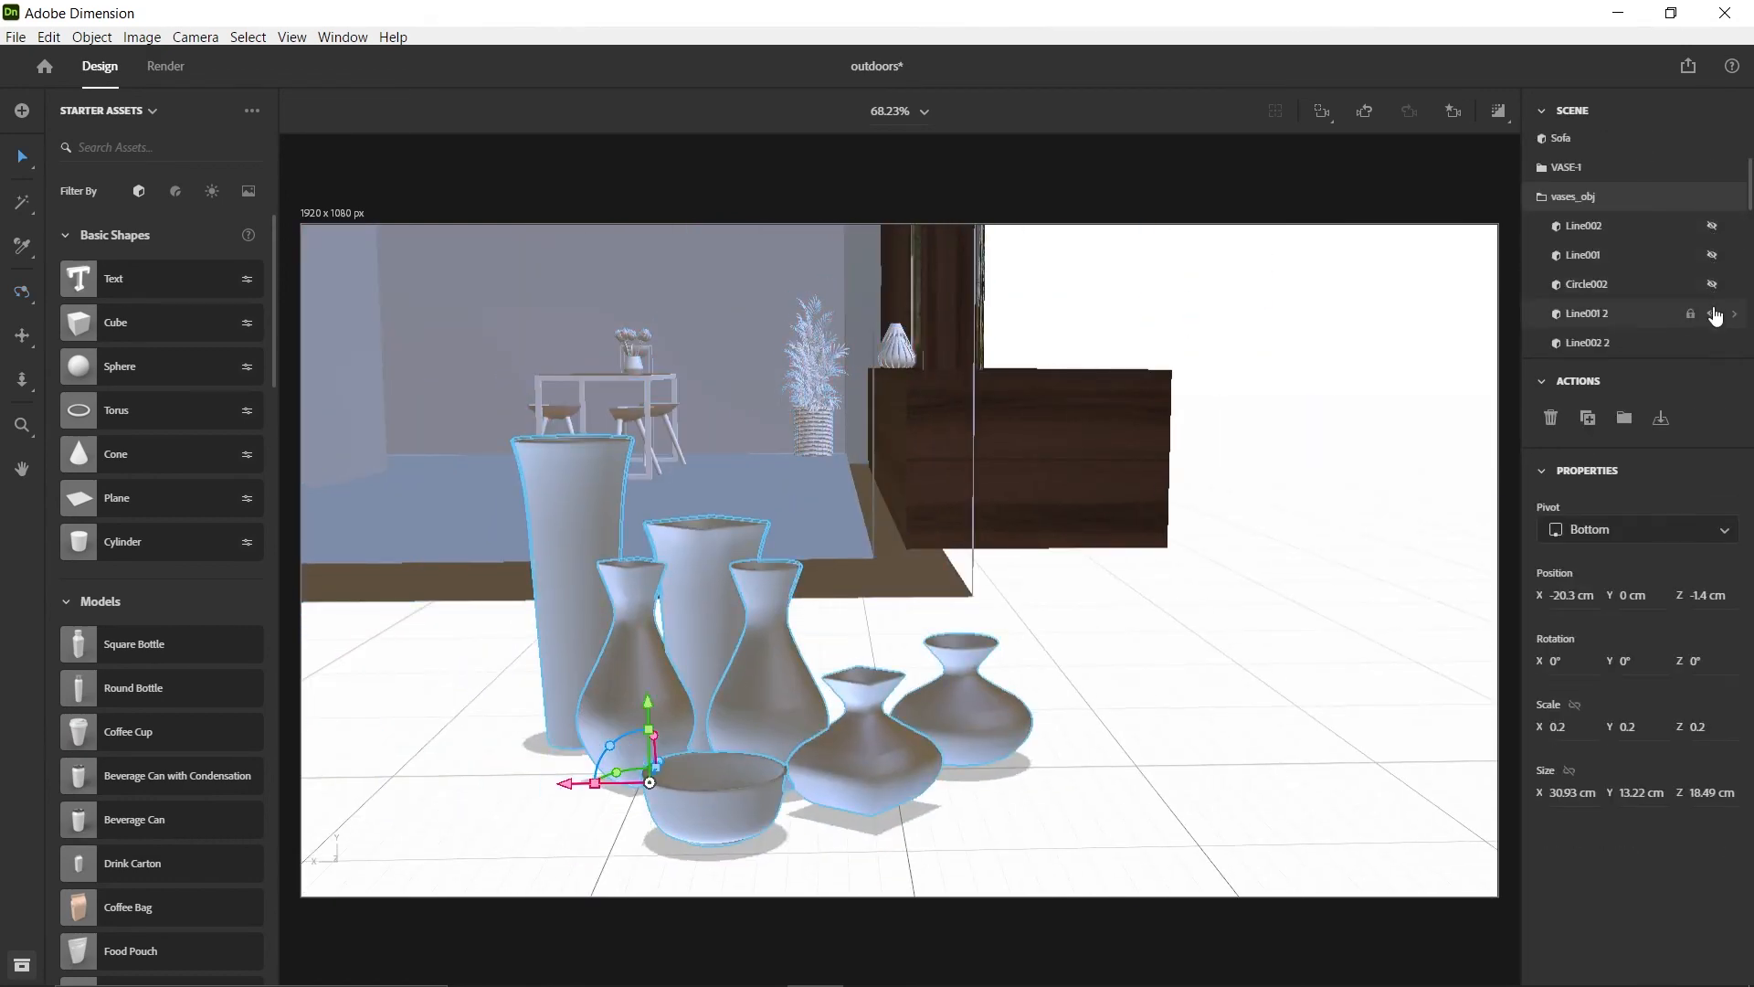
{"action": "left_click", "coordinate": [1713, 313]}
{"action": "left_click", "coordinate": [1712, 343]}
{"action": "scroll", "coordinate": [1710, 301], "scroll_direction": "down", "scroll_amount": 1}
{"action": "left_click", "coordinate": [1713, 218]}
{"action": "left_click", "coordinate": [1713, 248]}
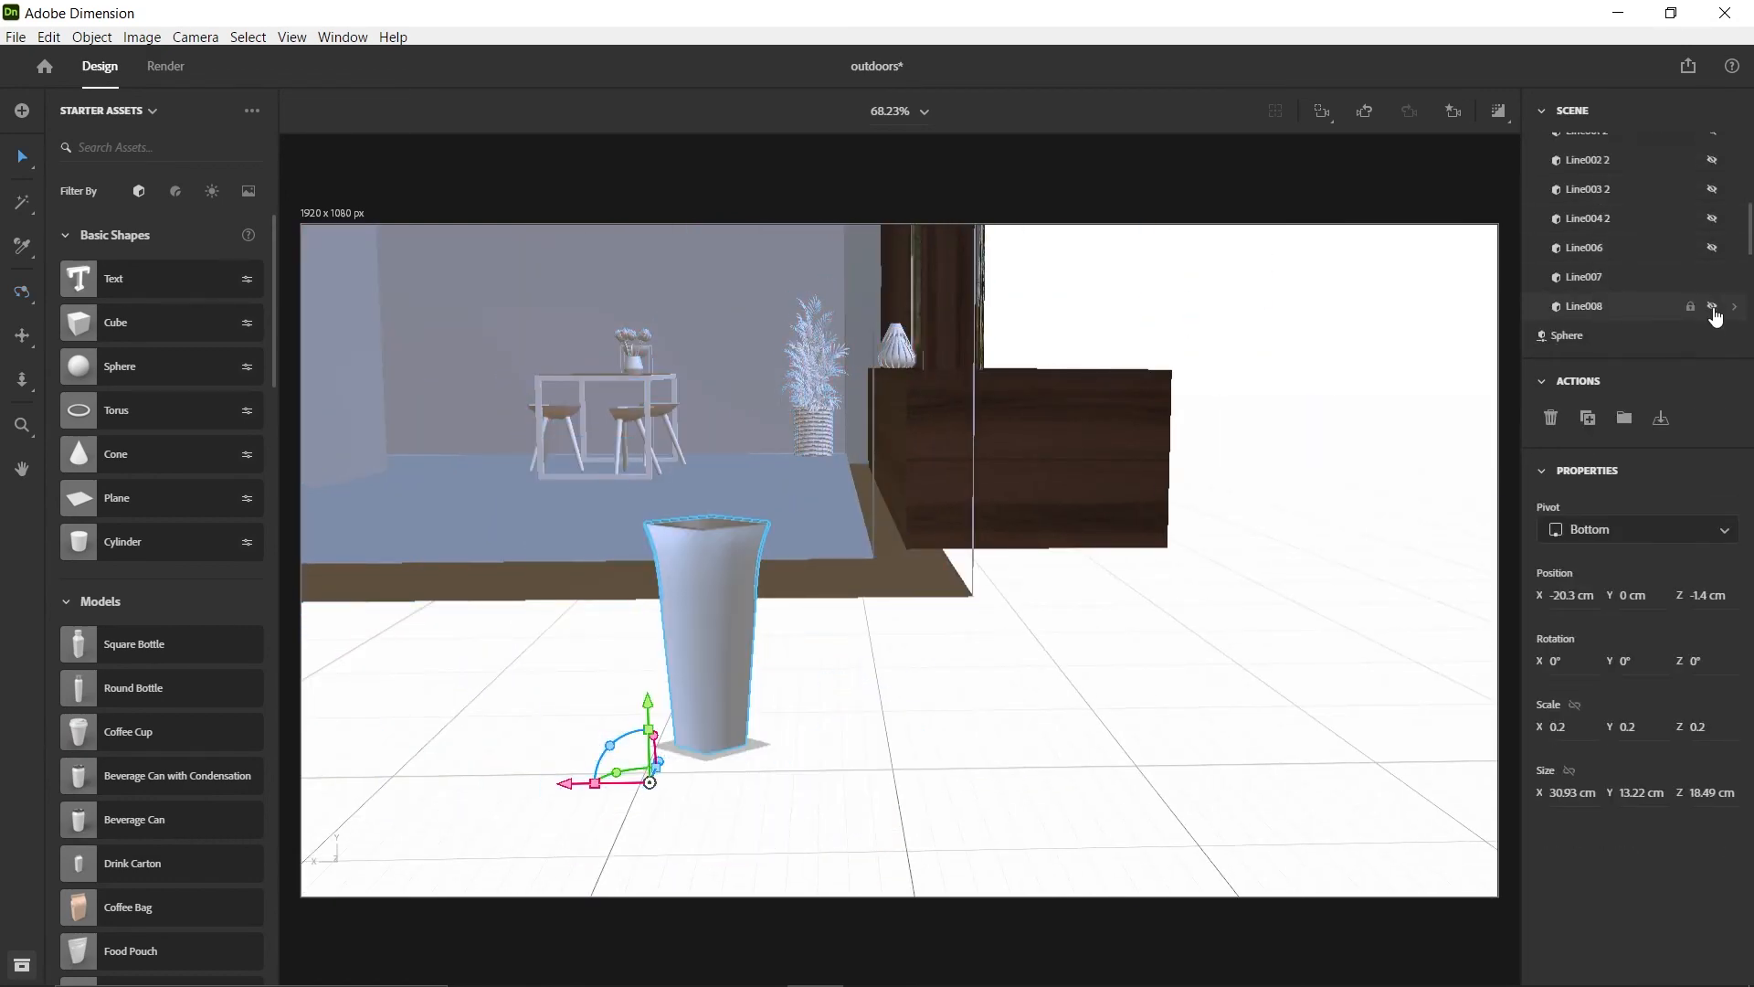
Scale the vases_obj group to 0.3 and raise it to about Y 1 cm
{"action": "left_click_drag", "start_coordinate": [656, 702], "coordinate": [656, 685], "text": "shift"}
{"action": "right_click_drag", "start_coordinate": [572, 591], "coordinate": [787, 565]}
{"action": "scroll", "coordinate": [1676, 251], "scroll_direction": "down", "scroll_amount": 1}
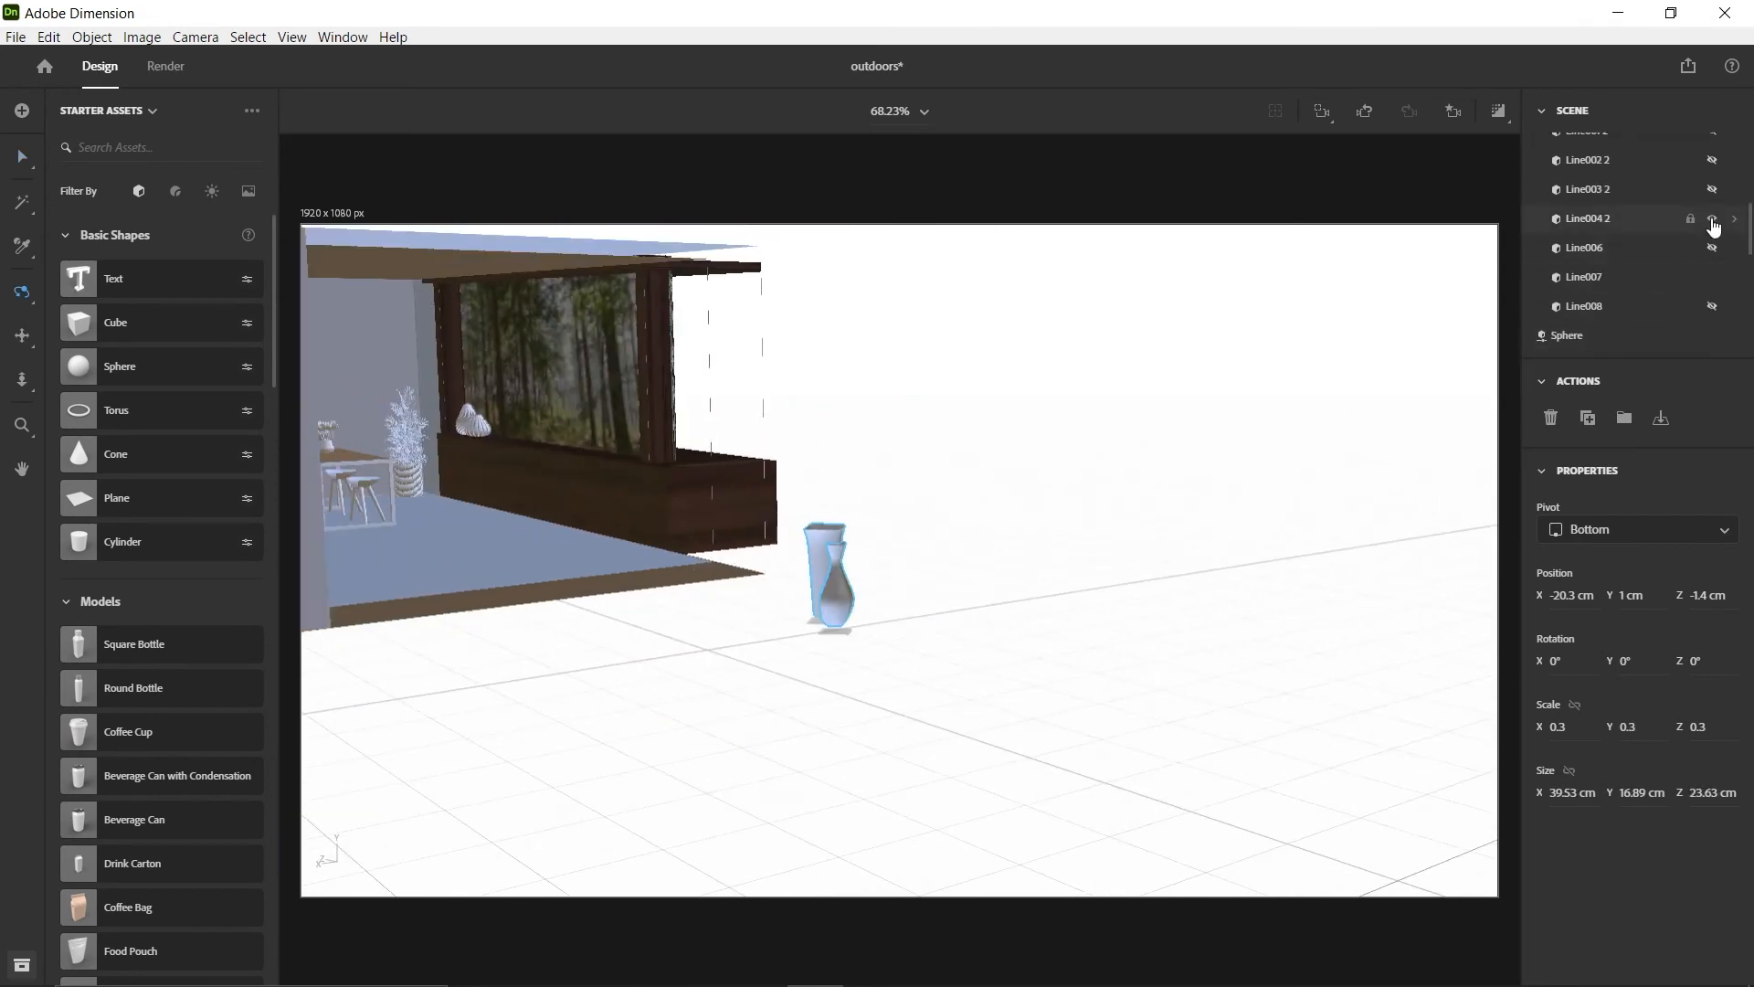
Try Line004 2 as a companion to Line007, hide it again, and show the tall round vase Line003 2
{"action": "left_click", "coordinate": [1713, 194]}
{"action": "left_click", "coordinate": [1713, 220]}
{"action": "left_click_drag", "start_coordinate": [776, 585], "coordinate": [983, 555]}
{"action": "left_click", "coordinate": [1714, 221]}
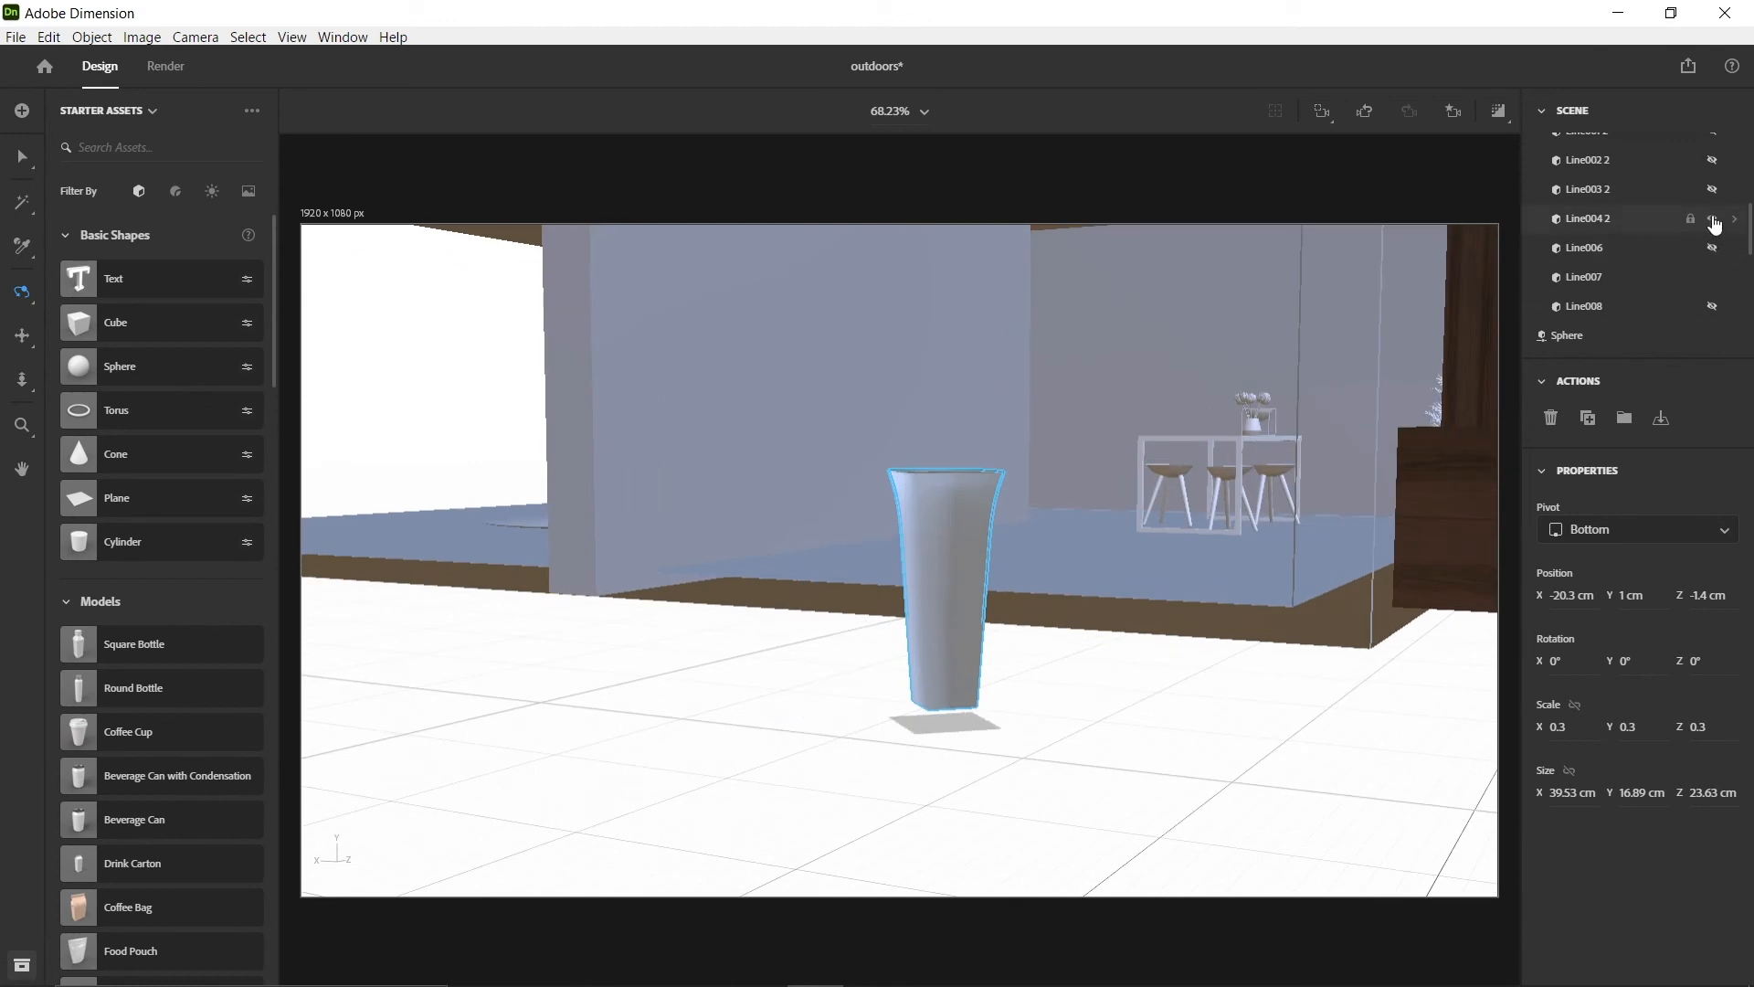
{"action": "left_click", "coordinate": [1713, 192]}
Move the vases_obj group into the room beside the sofa to about X 55.7, Y 1.9, Z 136.7 cm
{"action": "left_click_drag", "start_coordinate": [948, 649], "coordinate": [865, 624]}
{"action": "left_click_drag", "start_coordinate": [466, 664], "coordinate": [306, 659]}
{"action": "scroll", "coordinate": [804, 617], "scroll_direction": "up", "scroll_amount": 5}
{"action": "right_click_drag", "start_coordinate": [842, 611], "coordinate": [862, 598]}
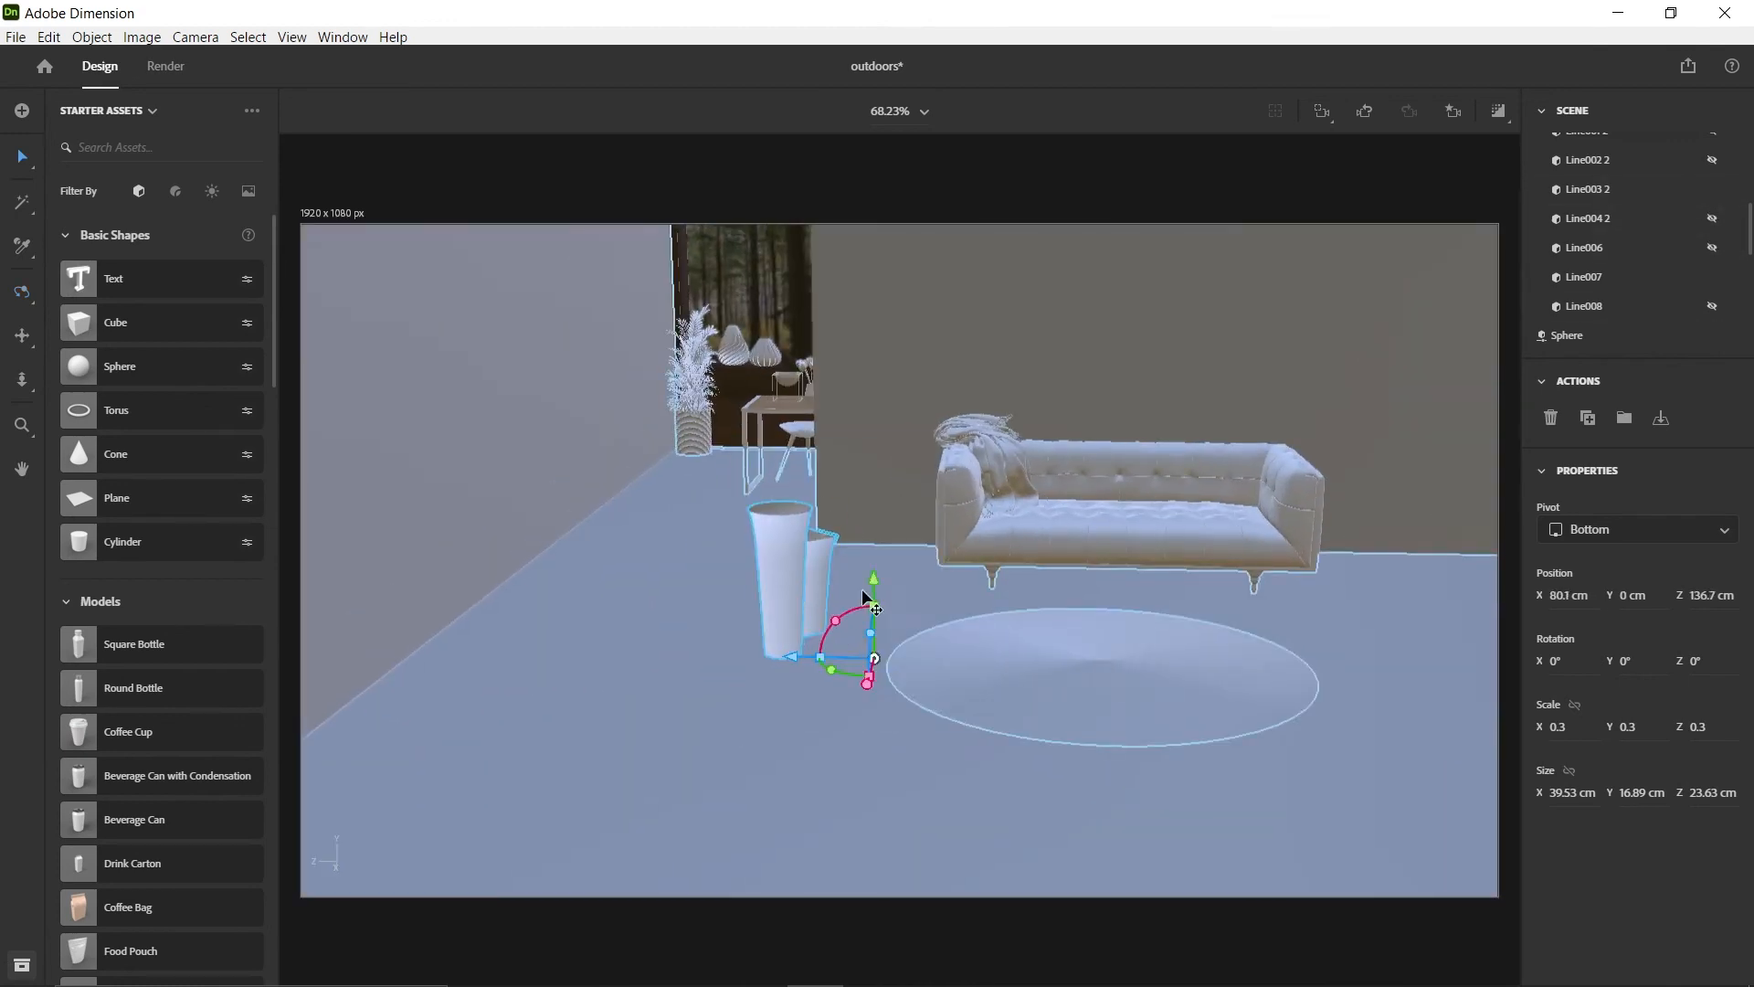
{"action": "left_click_drag", "start_coordinate": [877, 567], "coordinate": [877, 570]}
{"action": "scroll", "coordinate": [798, 454], "scroll_direction": "up", "scroll_amount": 5}
{"action": "right_click_drag", "start_coordinate": [868, 548], "coordinate": [1069, 603]}
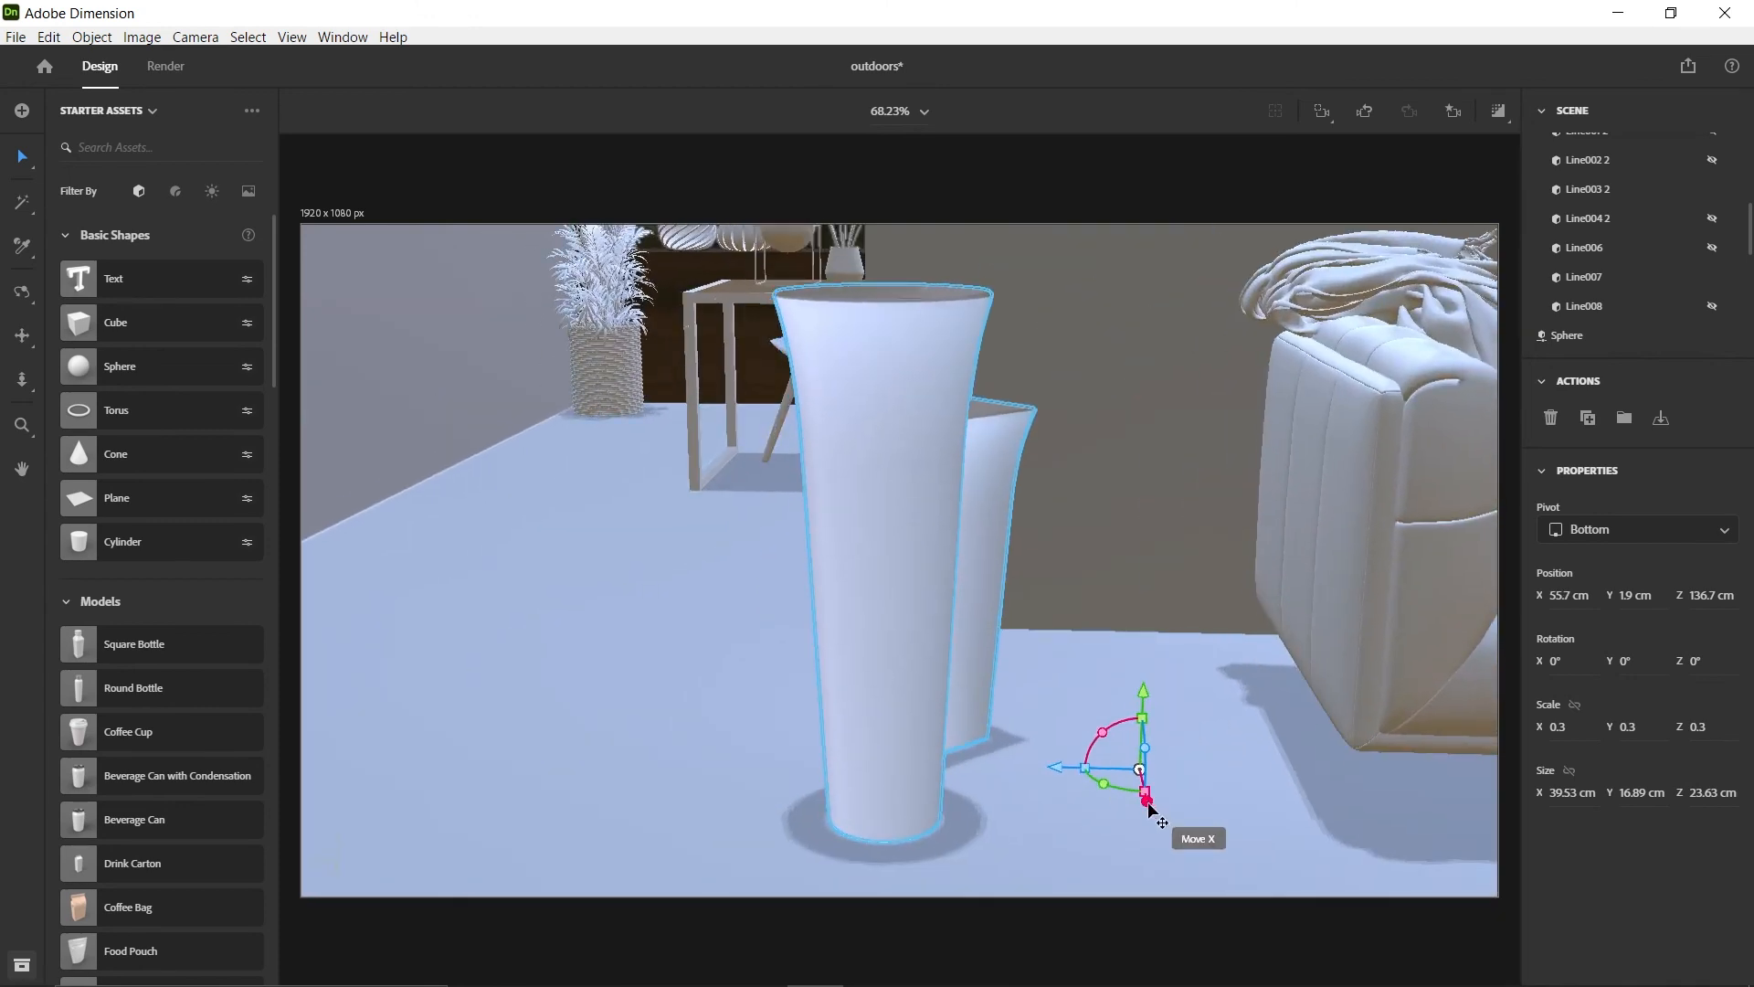
Group Line007 and Line003 2 as Vase-2, and turn Line003 2 to Y -32° at about X 53.6, Z 141.7 cm
{"action": "left_click_drag", "start_coordinate": [1147, 811], "coordinate": [1135, 763]}
{"action": "left_click_drag", "start_coordinate": [1096, 734], "coordinate": [1210, 789]}
{"action": "right_click_drag", "start_coordinate": [1211, 788], "coordinate": [1209, 714]}
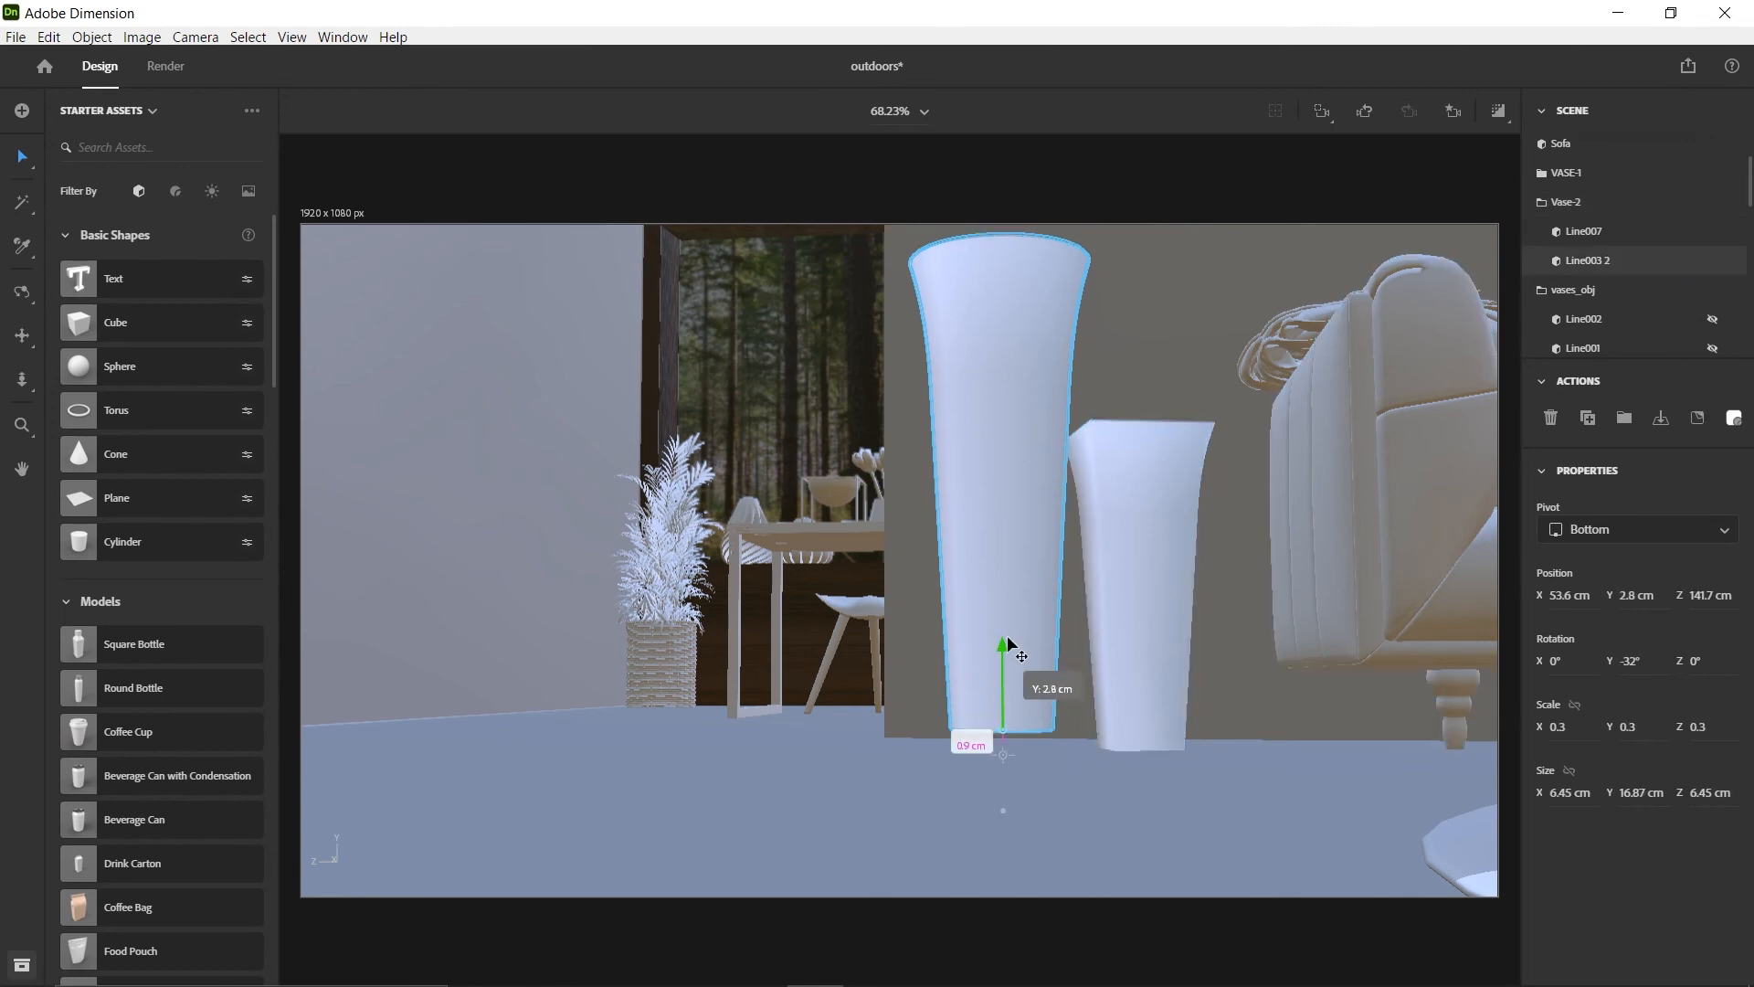
In Main-view, turn Vase-2 to Y -18° and place it near the sofa armrest at about X 54, Y 1.8, Z 139.4 cm
{"action": "scroll", "coordinate": [1375, 264], "scroll_direction": "down", "scroll_amount": 10}
{"action": "left_click", "coordinate": [1407, 239]}
{"action": "left_click", "coordinate": [1452, 111]}
{"action": "left_click", "coordinate": [1341, 255]}
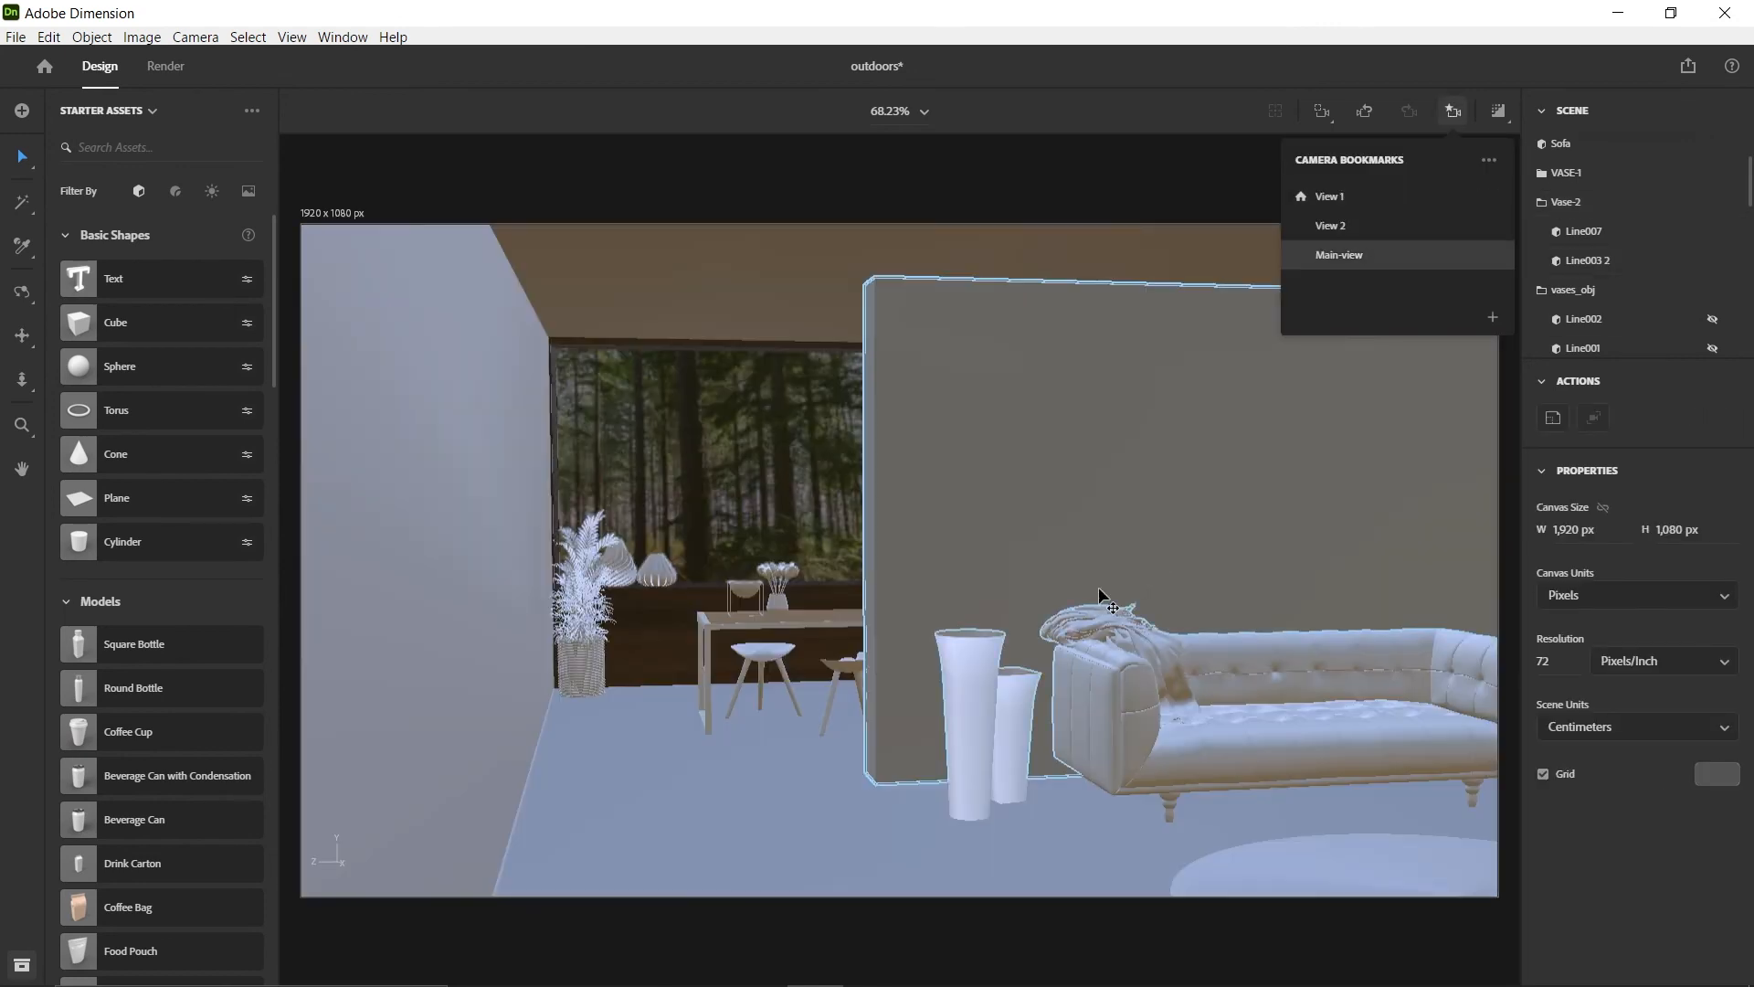
{"action": "left_click", "coordinate": [1022, 753]}
{"action": "left_click_drag", "start_coordinate": [1009, 833], "coordinate": [954, 825]}
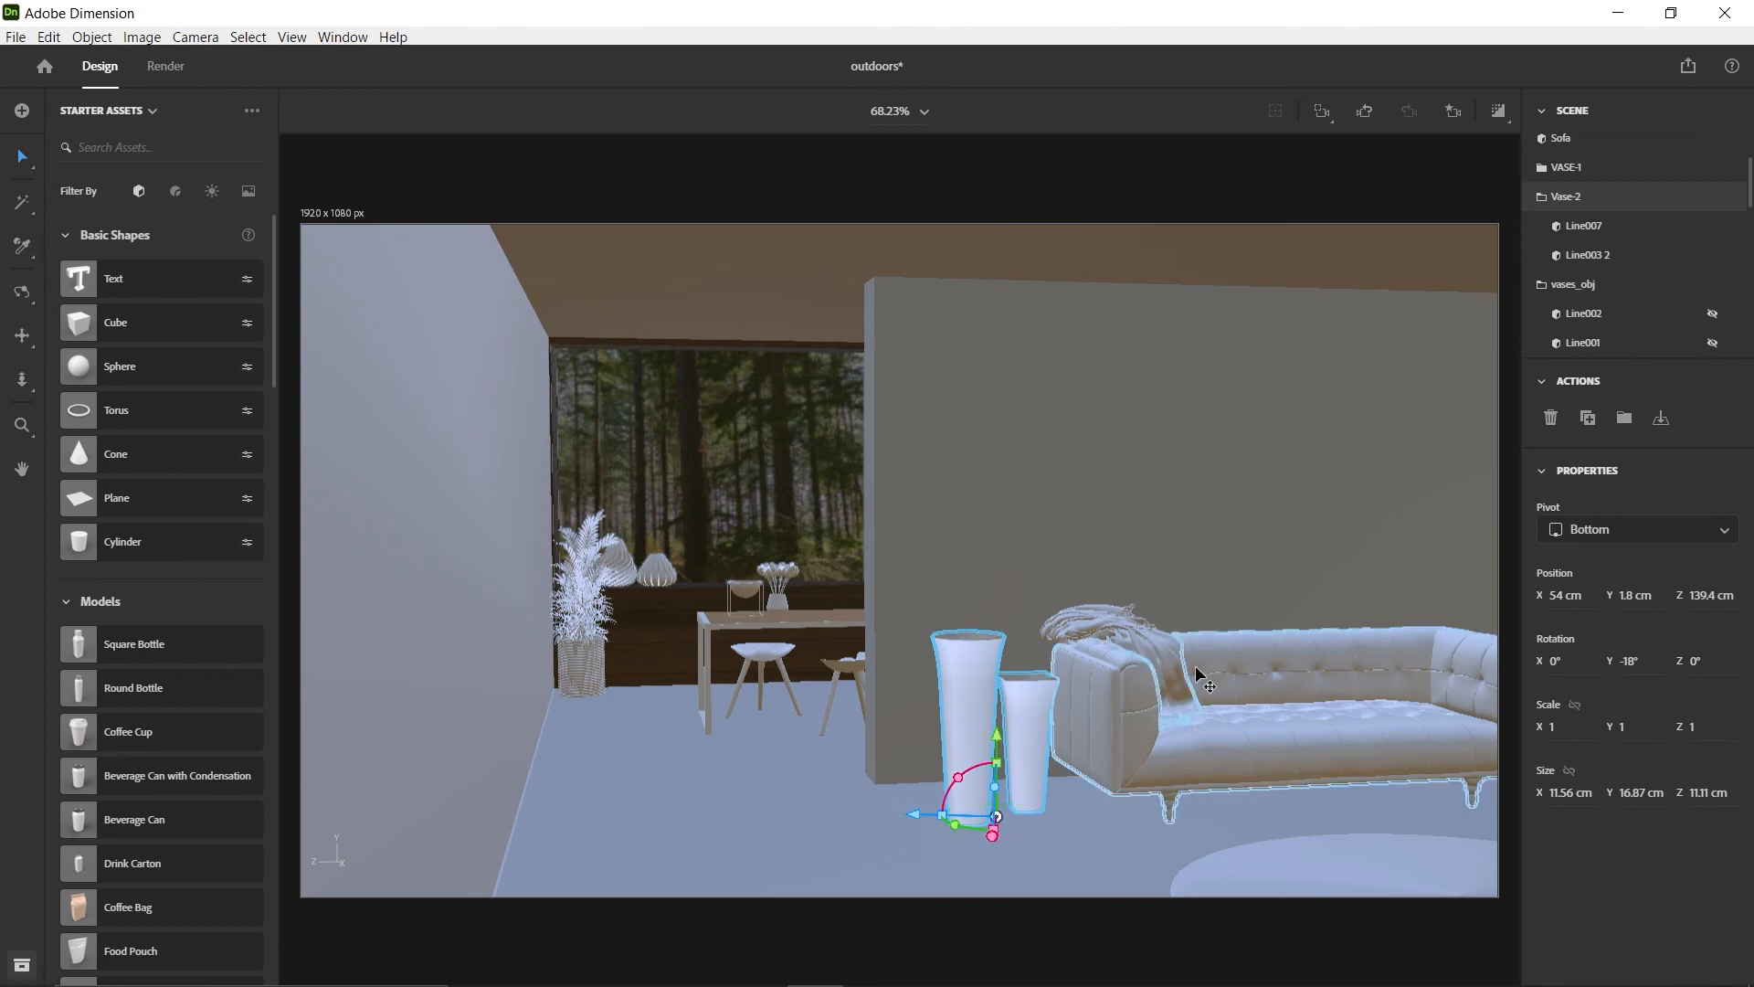
Hide the Vase-2 and vases_obj groups, and show the plant_338_obj plants outside the room
{"action": "scroll", "coordinate": [1154, 634], "scroll_direction": "down", "scroll_amount": 10}
{"action": "right_click_drag", "start_coordinate": [1154, 634], "coordinate": [1228, 630]}
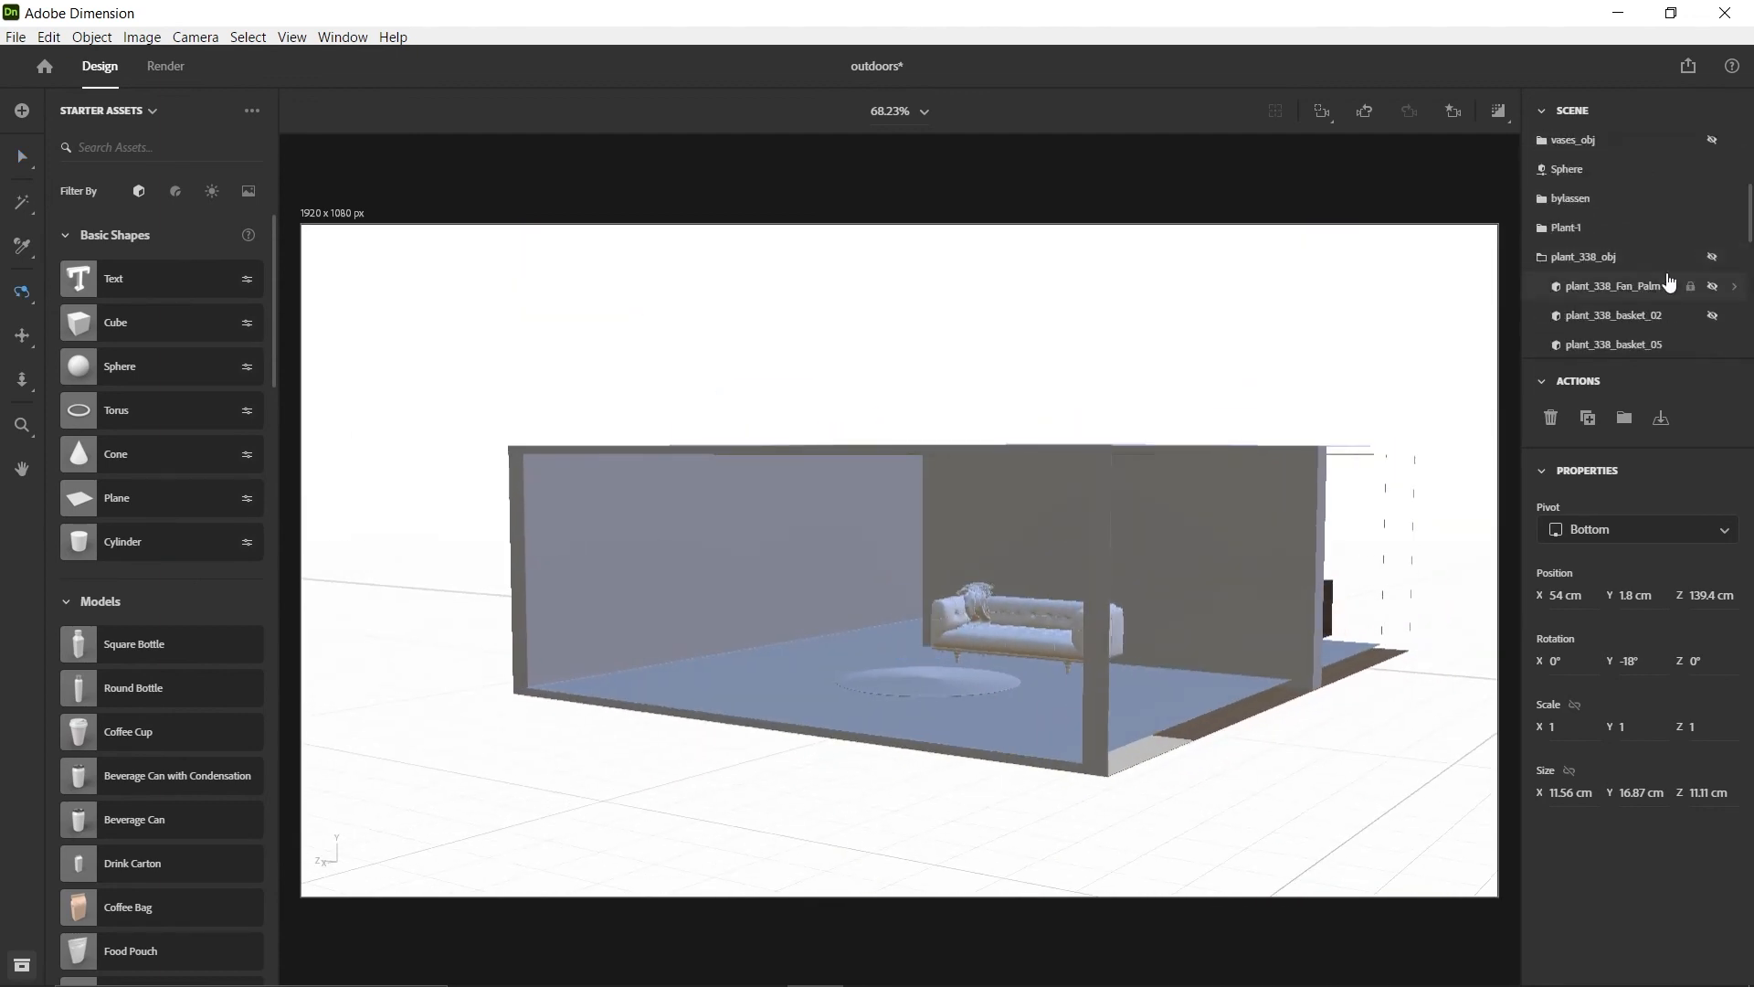
{"action": "scroll", "coordinate": [1670, 283], "scroll_direction": "down", "scroll_amount": 1}
{"action": "right_click_drag", "start_coordinate": [1440, 554], "coordinate": [1288, 553]}
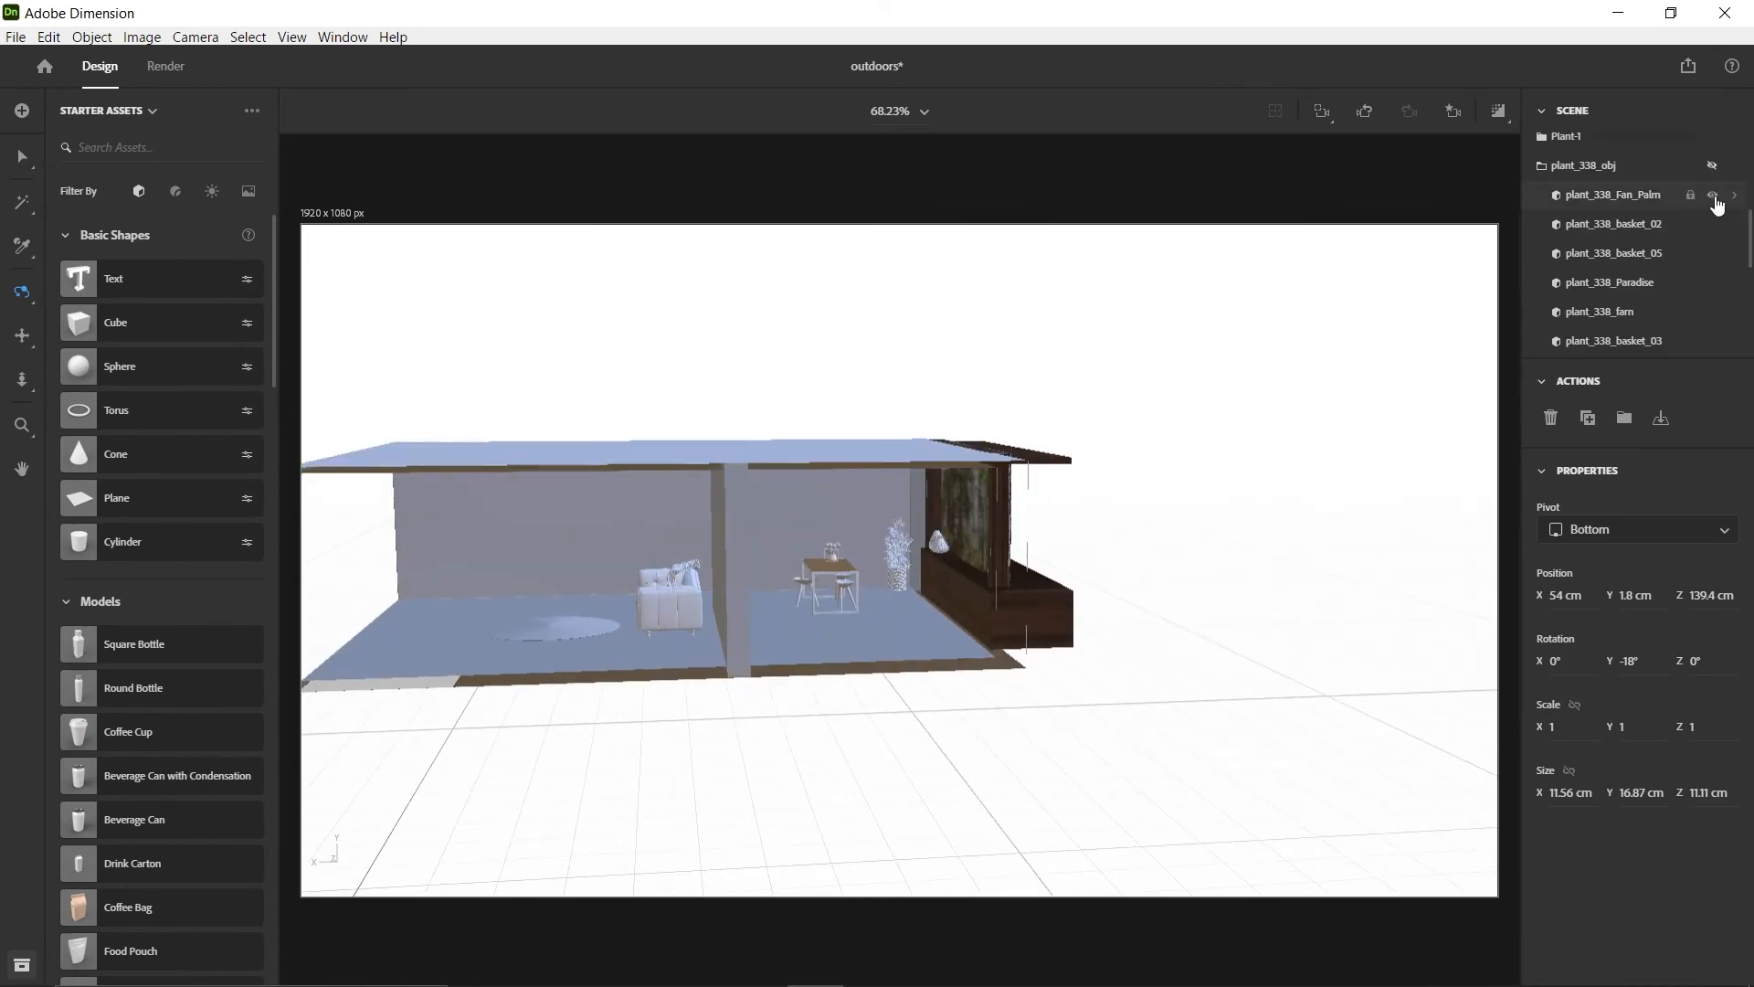
{"action": "left_click", "coordinate": [1712, 166]}
{"action": "scroll", "coordinate": [829, 814], "scroll_direction": "up", "scroll_amount": 8}
{"action": "middle_click_drag", "start_coordinate": [829, 814], "coordinate": [1057, 699]}
{"action": "scroll", "coordinate": [1056, 699], "scroll_direction": "up", "scroll_amount": 2}
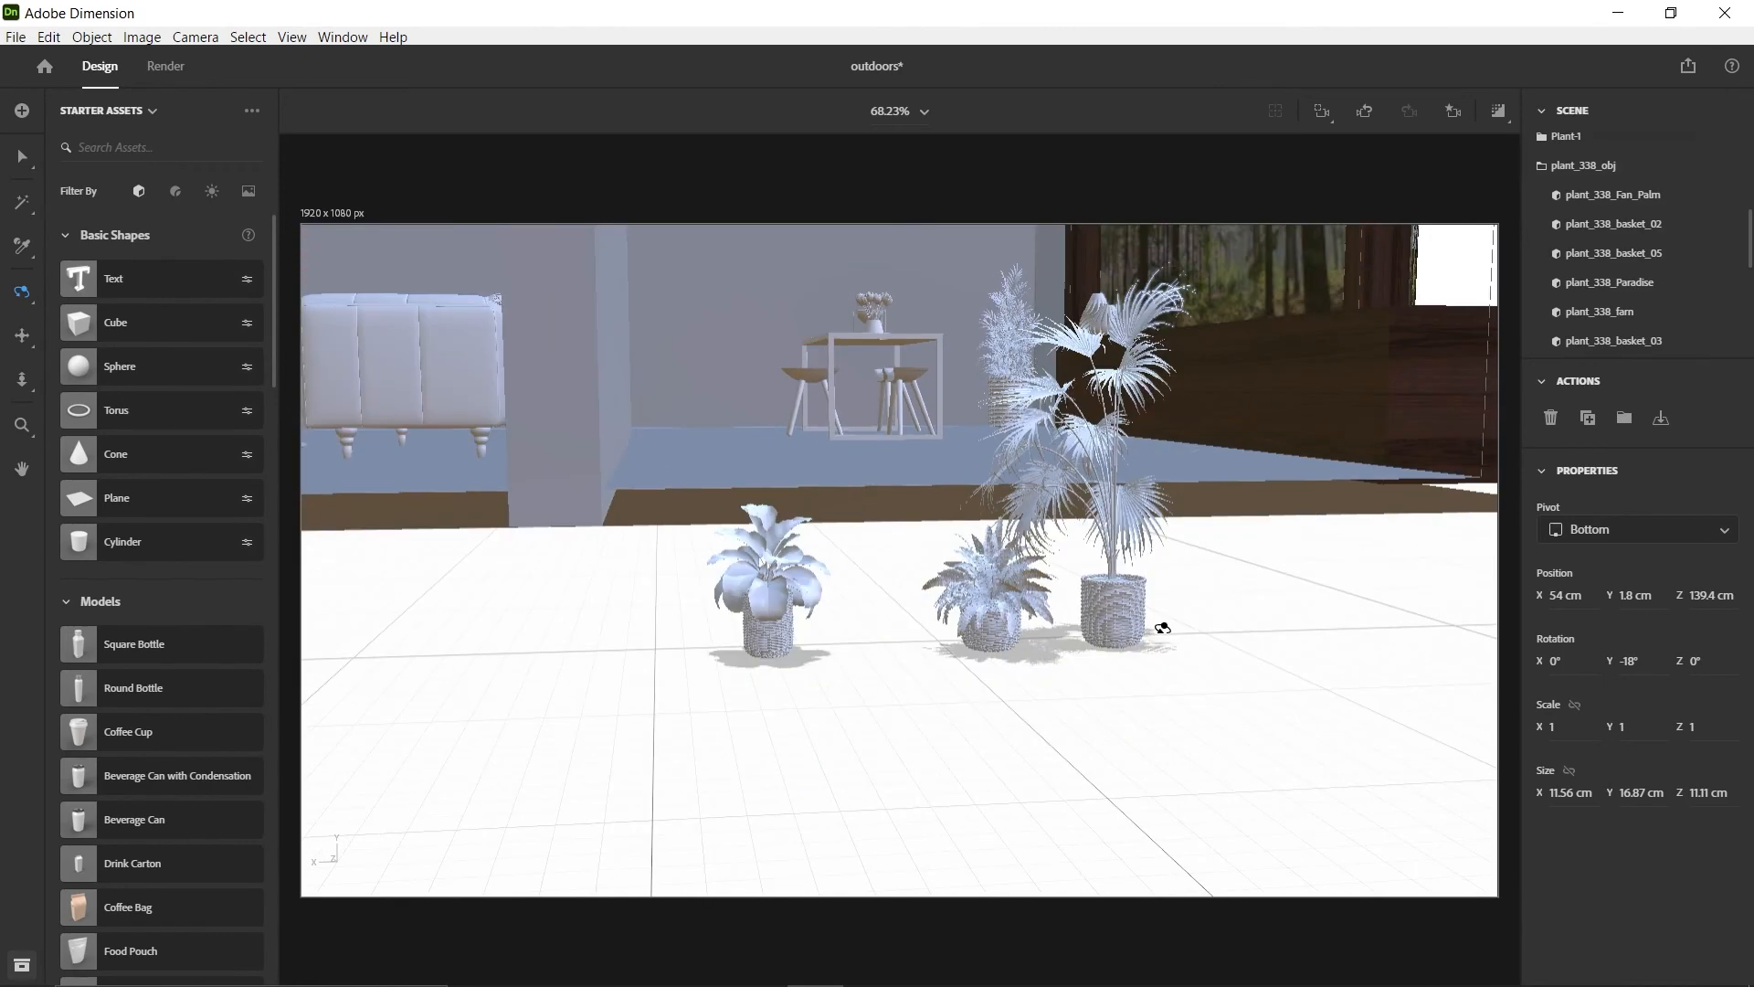
Hide the other plants in plant_338_obj, and group plant_338_Fan_Palm with plant_338_basket_02 as Plant-2
{"action": "key", "text": "v"}
{"action": "left_click", "coordinate": [1122, 616]}
{"action": "left_click", "coordinate": [1713, 226]}
{"action": "left_click", "coordinate": [1713, 225]}
{"action": "left_click", "coordinate": [1712, 255]}
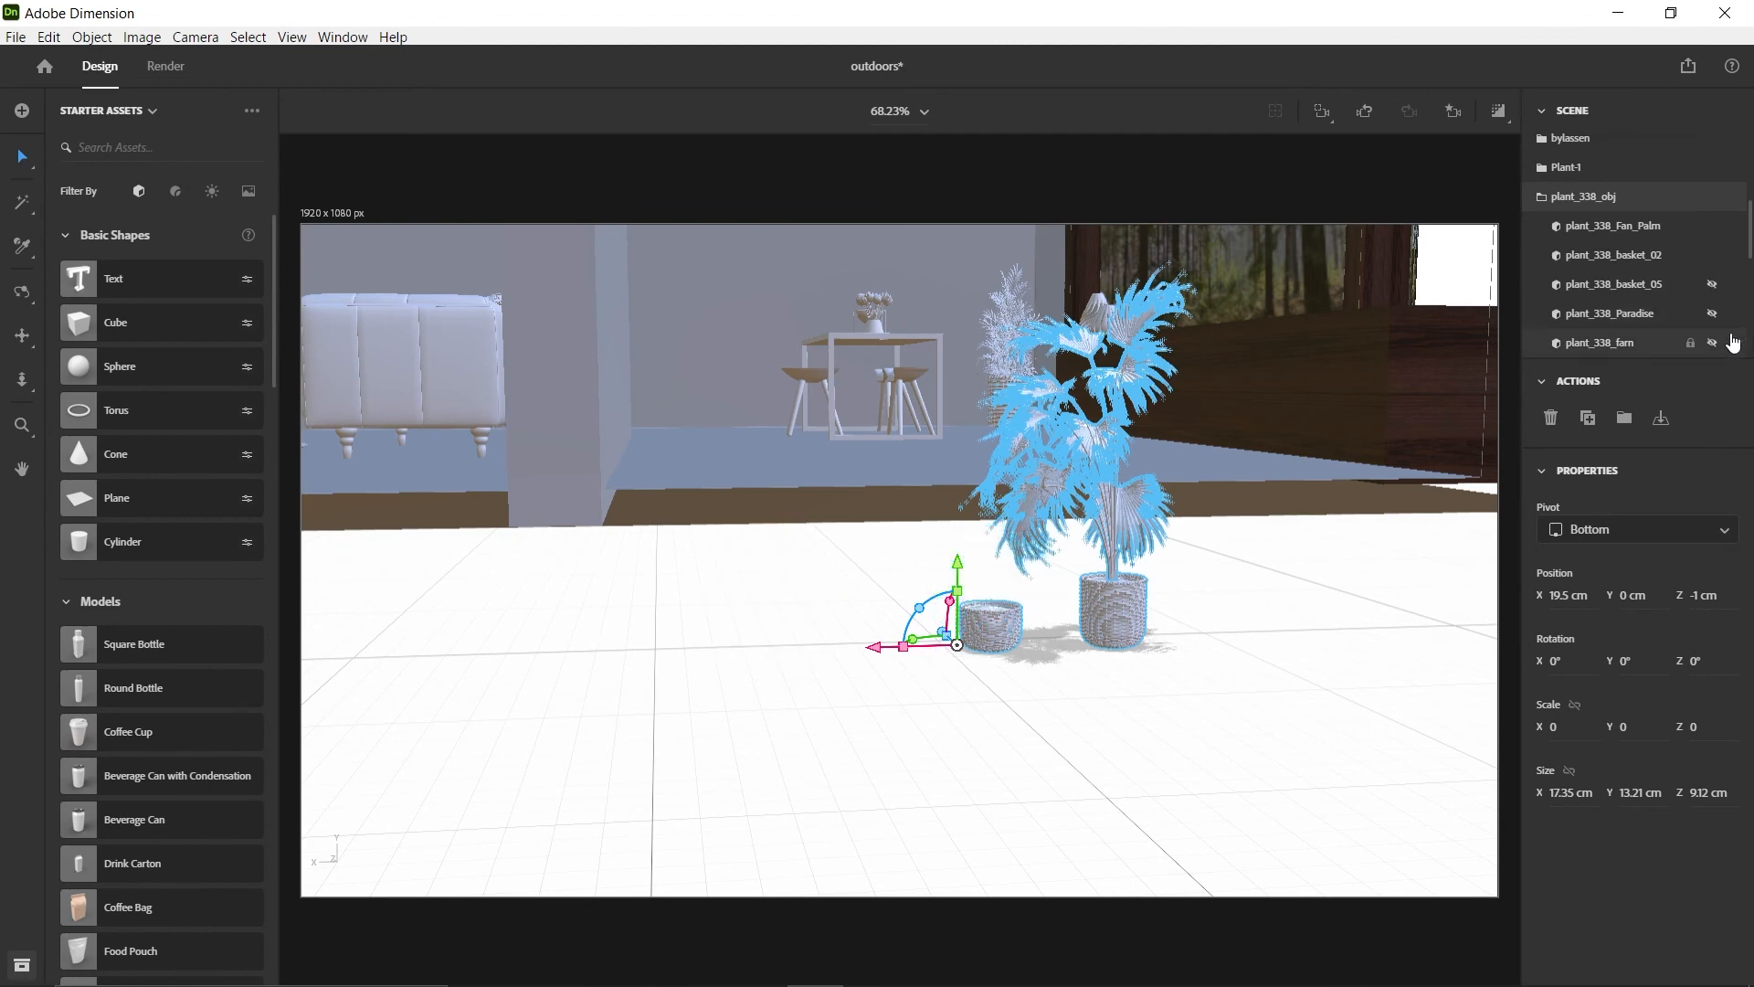
{"action": "left_click_drag", "start_coordinate": [876, 647], "coordinate": [786, 647]}
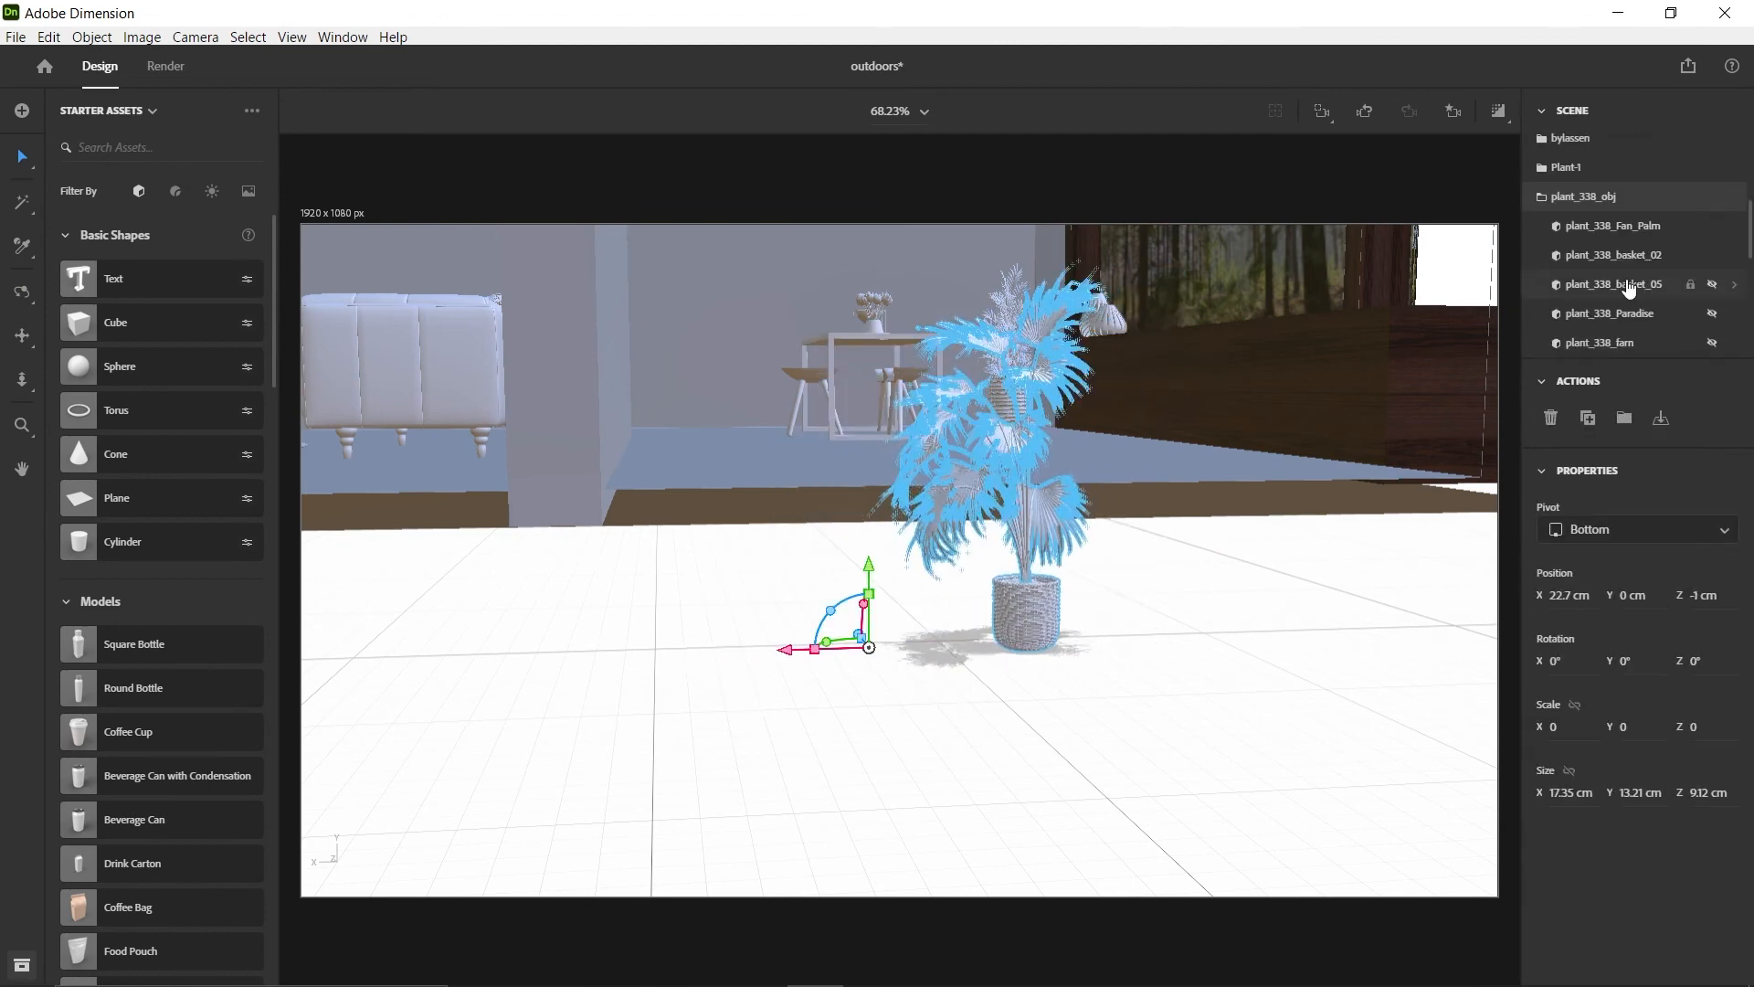
{"action": "left_click", "coordinate": [1611, 256]}
{"action": "left_click", "coordinate": [1609, 228], "text": "shift"}
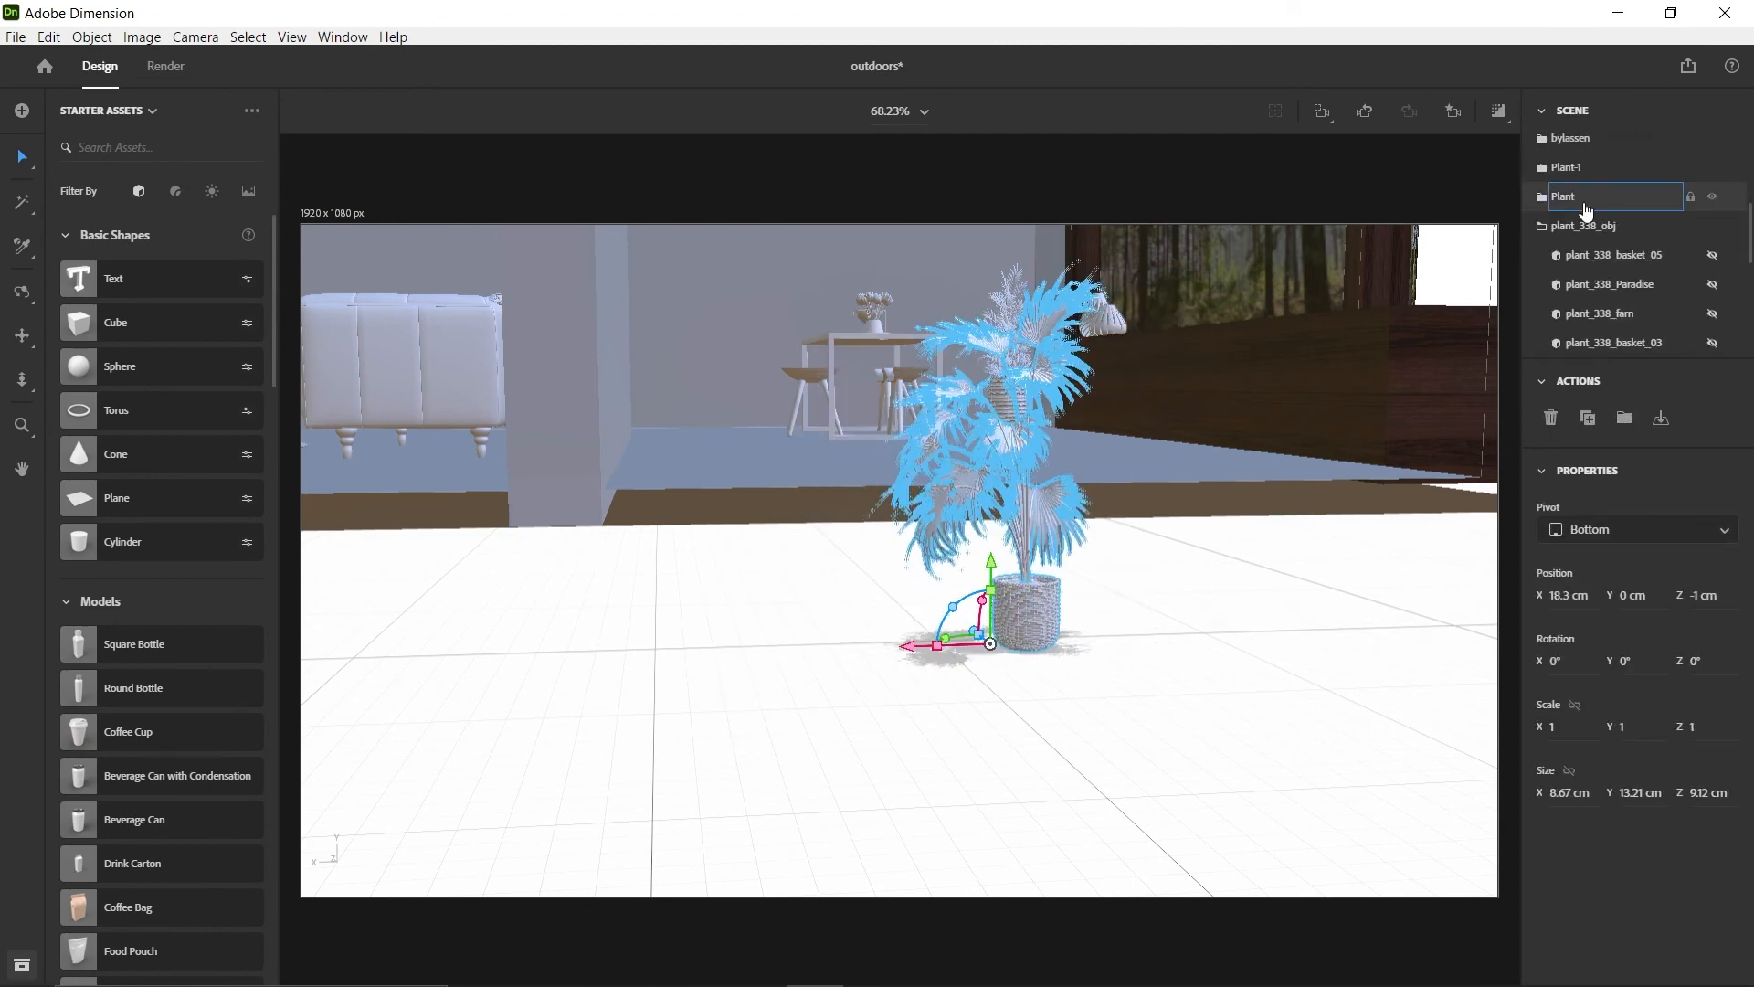
Move Plant-2 beside the sofa to about X 47.3, Y 1.9, Z 142.4 cm and scale it to 2.6
{"action": "middle_click_drag", "start_coordinate": [668, 495], "coordinate": [1004, 612]}
{"action": "left_click_drag", "start_coordinate": [1400, 733], "coordinate": [1400, 705], "text": "shift"}
{"action": "left_click_drag", "start_coordinate": [1331, 791], "coordinate": [452, 815]}
{"action": "right_click_drag", "start_coordinate": [457, 695], "coordinate": [867, 571]}
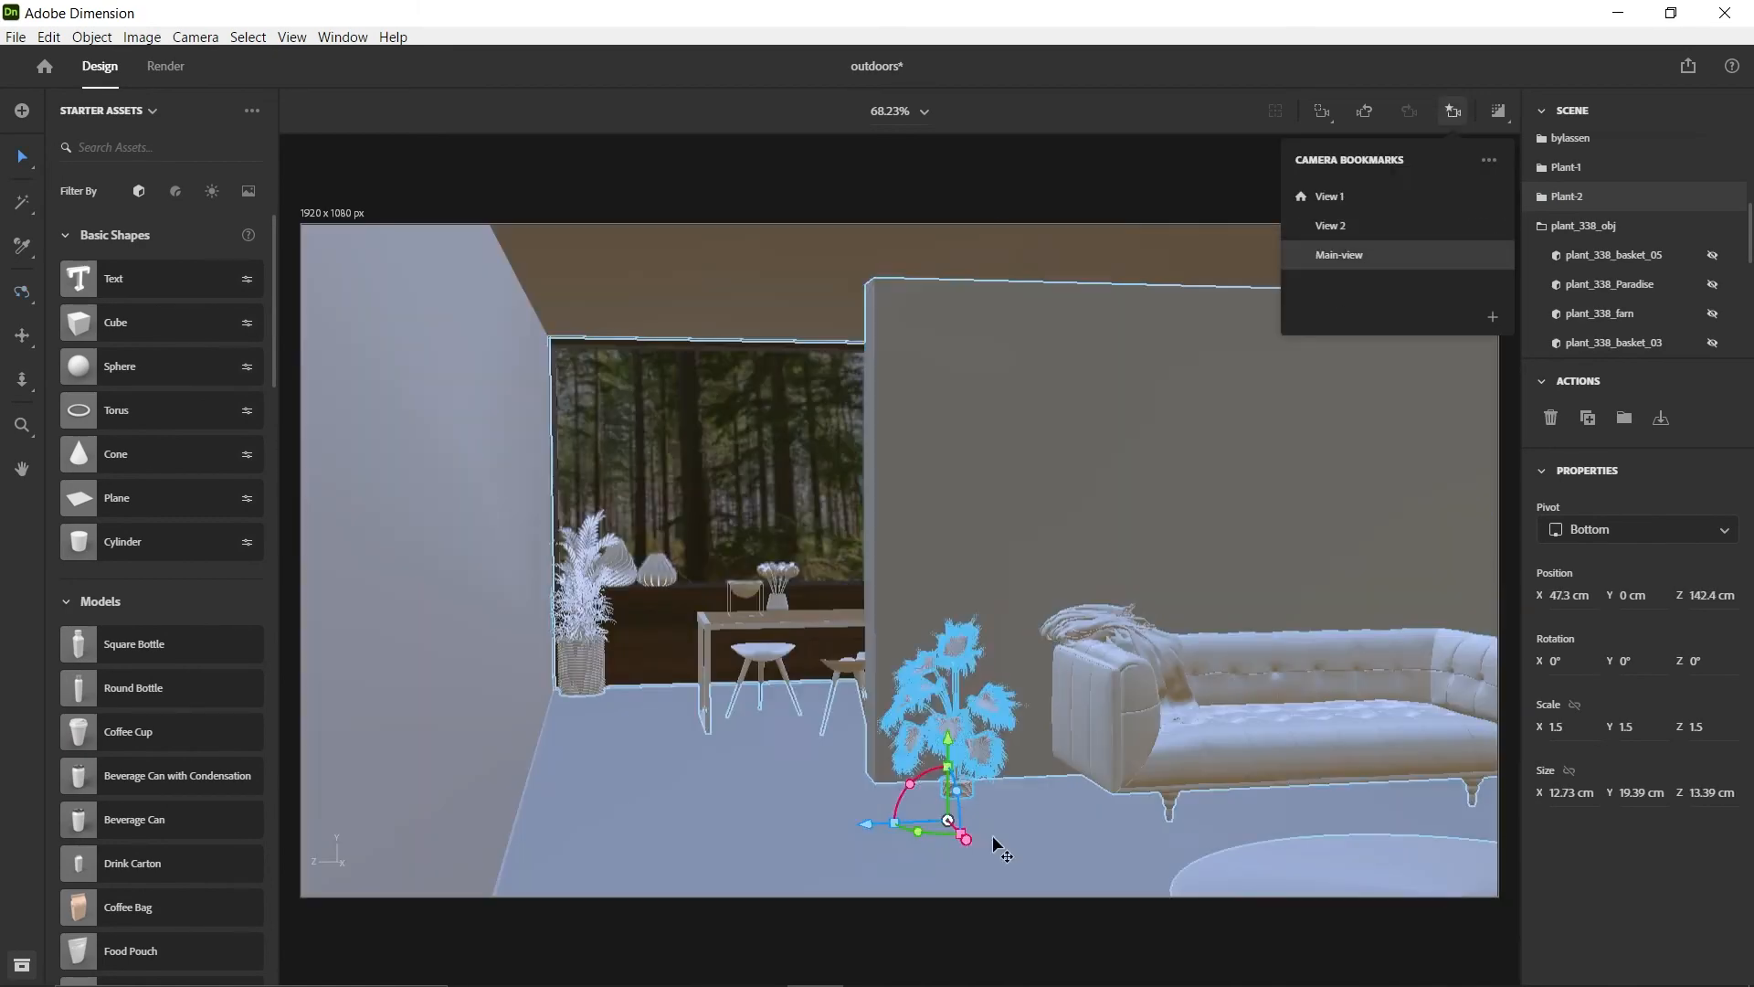
{"action": "left_click_drag", "start_coordinate": [956, 724], "coordinate": [947, 699]}
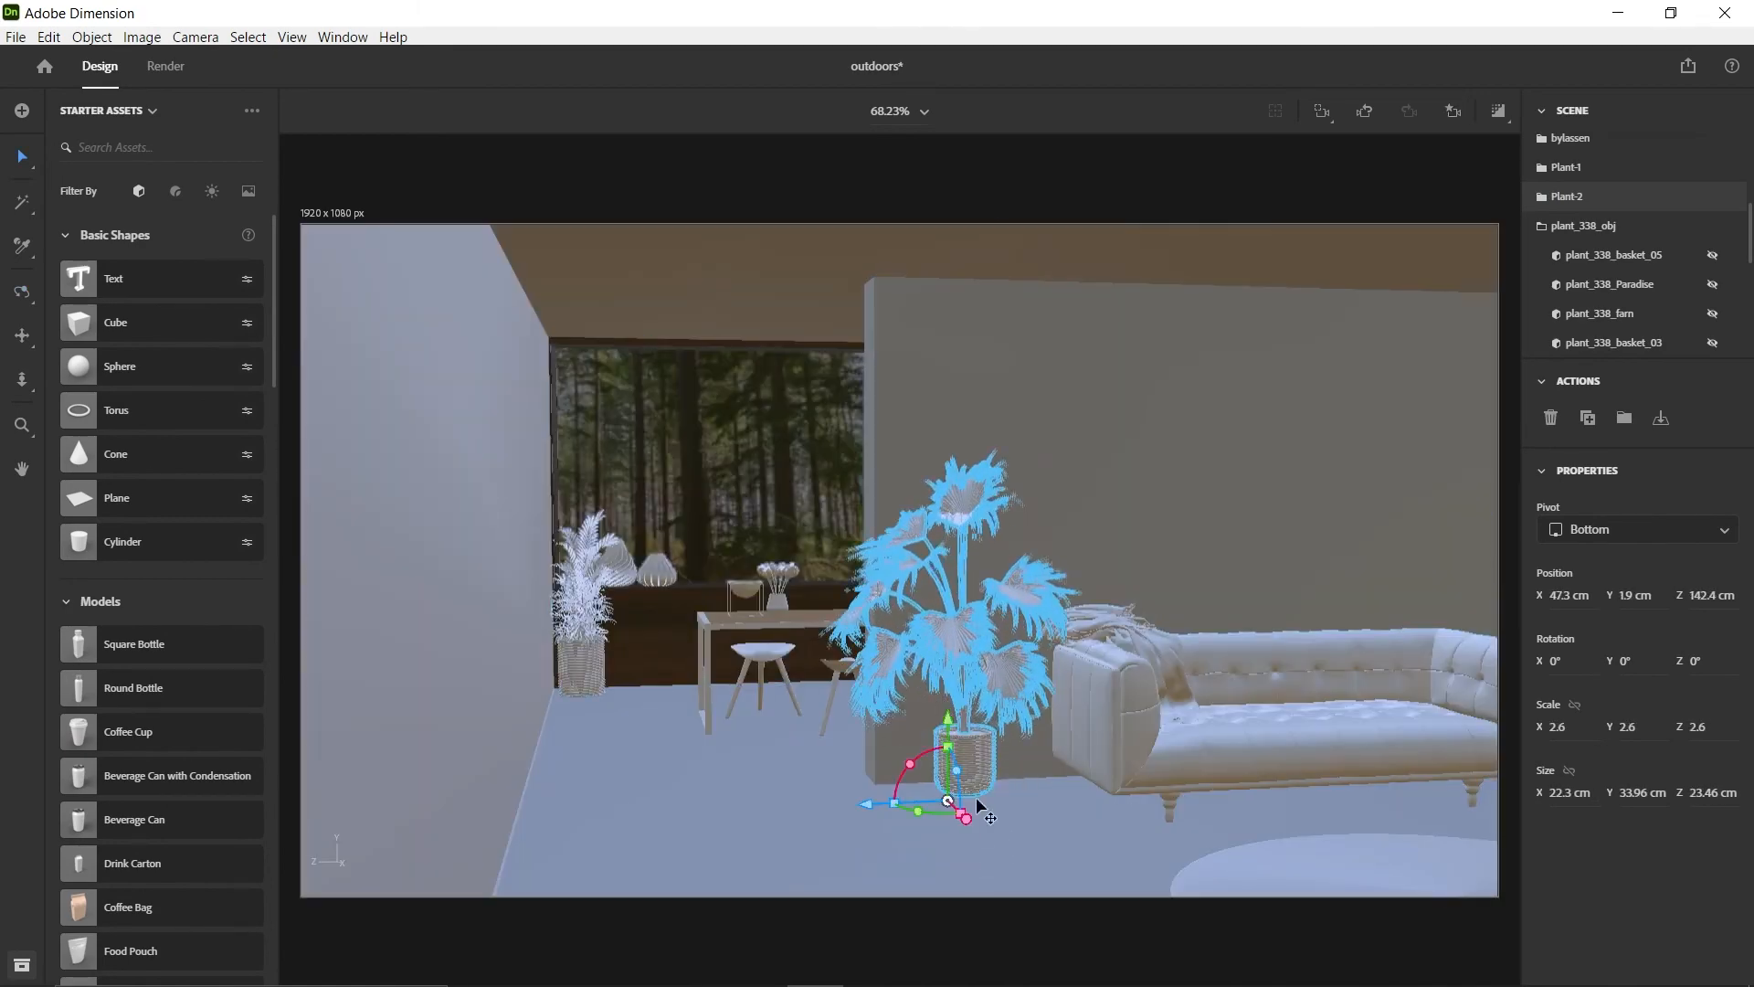
Fine-tune Plant-2's position and rotation on the floor between the partition wall's edge and the sofa armrest, checking it in Main-view
{"action": "left_click_drag", "start_coordinate": [969, 821], "coordinate": [1000, 844]}
{"action": "left_click_drag", "start_coordinate": [895, 833], "coordinate": [878, 834]}
{"action": "right_click_drag", "start_coordinate": [1323, 661], "coordinate": [1069, 681]}
{"action": "left_click_drag", "start_coordinate": [864, 851], "coordinate": [918, 855]}
{"action": "right_click_drag", "start_coordinate": [1261, 702], "coordinate": [1255, 629]}
{"action": "left_click_drag", "start_coordinate": [912, 858], "coordinate": [996, 862]}
{"action": "left_click", "coordinate": [1454, 111]}
{"action": "left_click", "coordinate": [1380, 206]}
{"action": "left_click", "coordinate": [1174, 181]}
{"action": "left_click", "coordinate": [992, 774]}
{"action": "left_click", "coordinate": [1332, 173]}
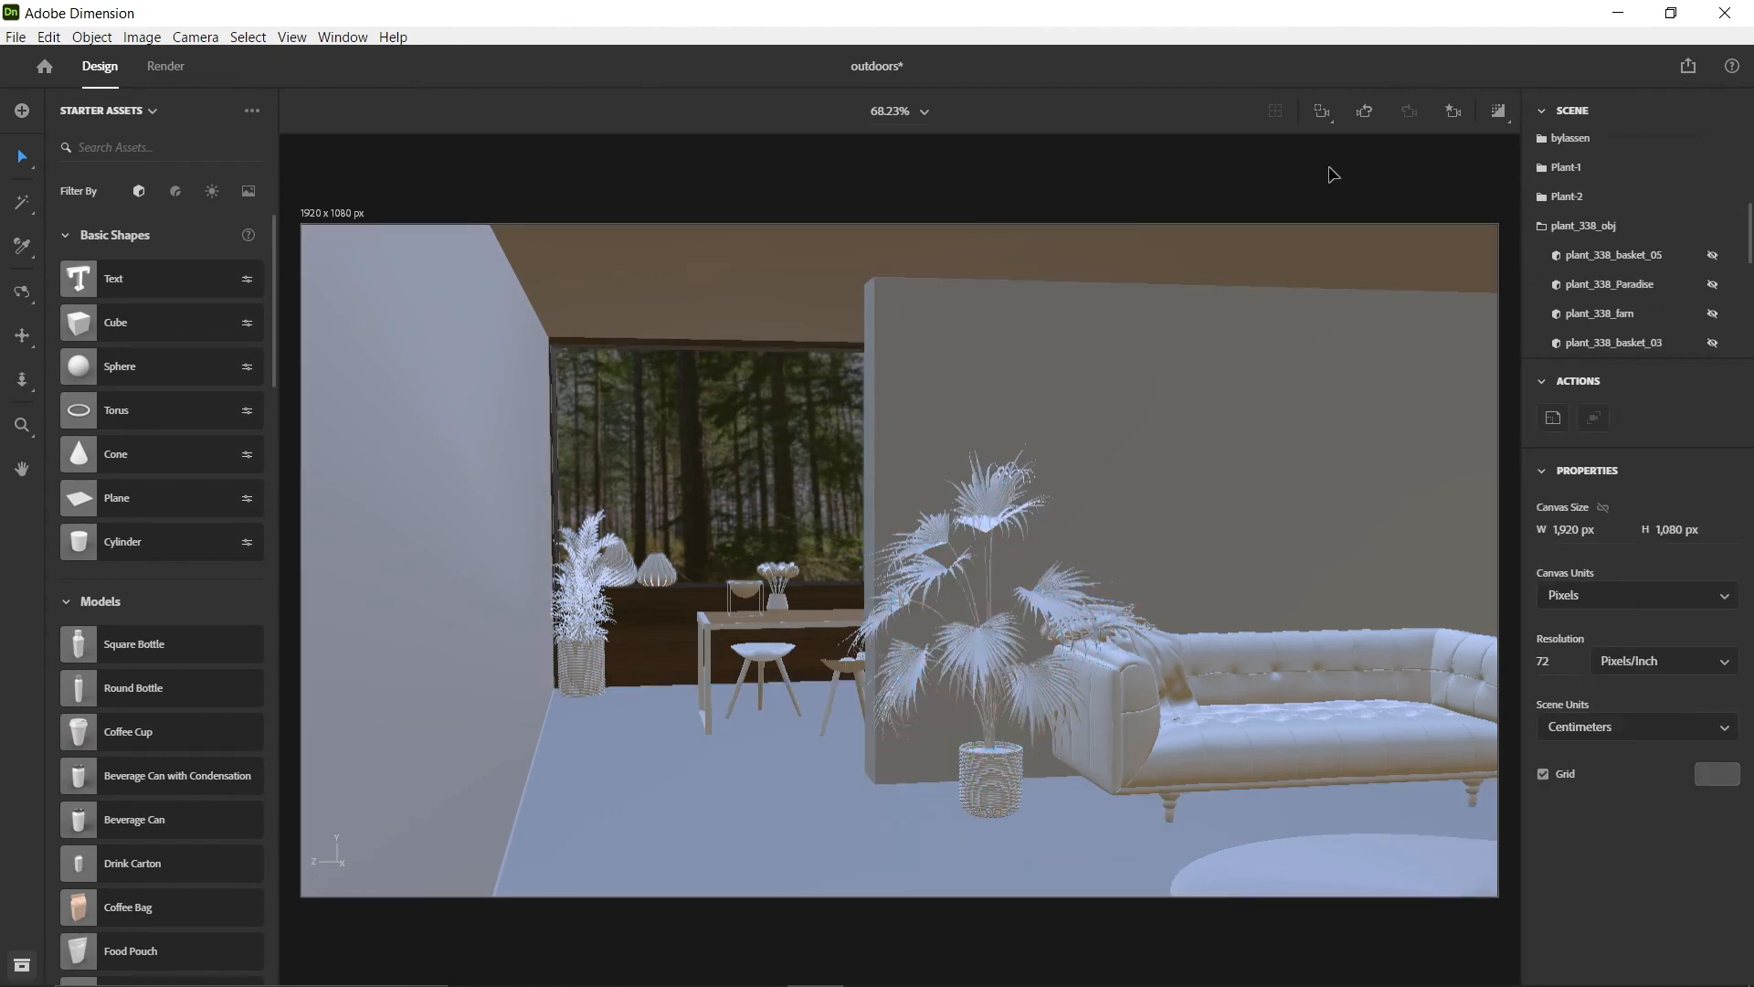
Hide Plant-2 and move Plant-1 from the window corner to beside the sofa, at about X 50.5, Z 138.2 cm
{"action": "left_click", "coordinate": [994, 772]}
{"action": "left_click", "coordinate": [1714, 197]}
{"action": "left_click", "coordinate": [581, 670]}
{"action": "left_click_drag", "start_coordinate": [583, 735], "coordinate": [950, 850]}
Move the imported stool from outside the building to Plant-1's spot on the floor beside the sofa
{"action": "scroll", "coordinate": [1325, 691], "scroll_direction": "down", "scroll_amount": 5}
{"action": "right_click_drag", "start_coordinate": [1351, 652], "coordinate": [1735, 48]}
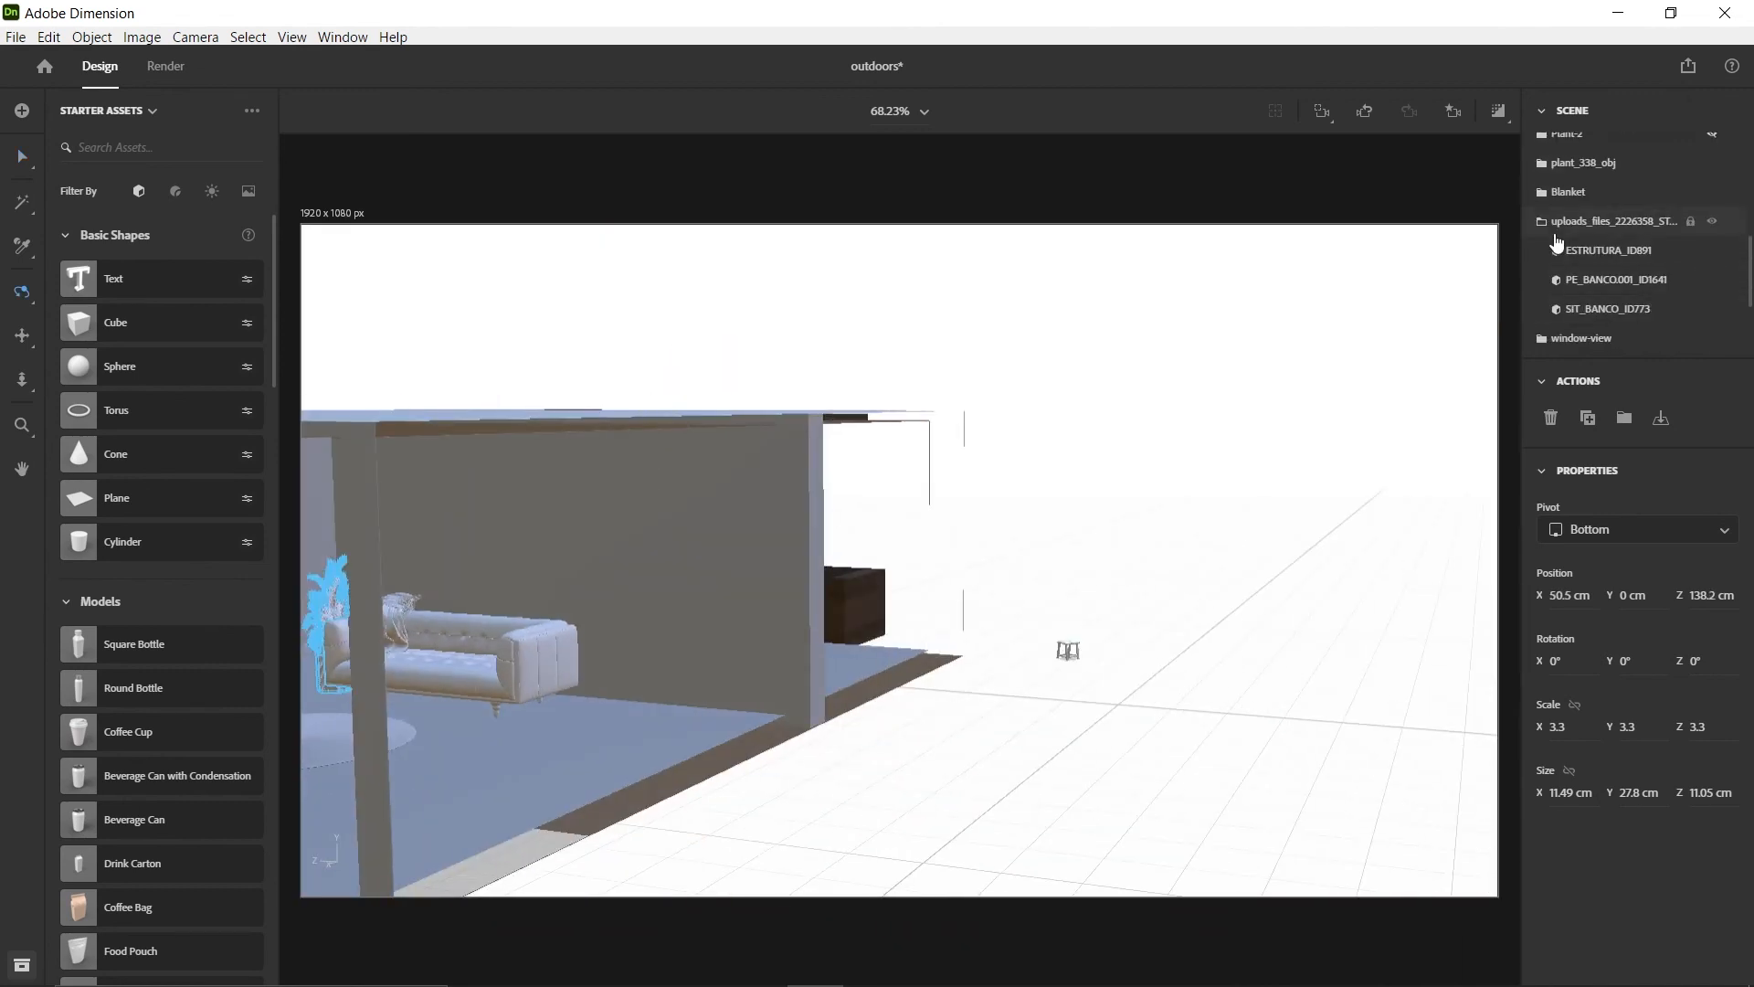
{"action": "left_click_drag", "start_coordinate": [773, 787], "coordinate": [274, 724]}
{"action": "right_click_drag", "start_coordinate": [383, 676], "coordinate": [1098, 660]}
{"action": "scroll", "coordinate": [952, 570], "scroll_direction": "up", "scroll_amount": 5}
{"action": "mouse_move", "coordinate": [951, 691]}
{"action": "left_mouse_down"}
{"action": "mouse_move", "coordinate": [955, 640]}
{"action": "mouse_move", "coordinate": [959, 661]}
{"action": "left_mouse_up"}
{"action": "scroll", "coordinate": [1108, 721], "scroll_direction": "up", "scroll_amount": 3}
{"action": "left_click_drag", "start_coordinate": [870, 724], "coordinate": [993, 728]}
Align the stool and Plant-1 by their centres along X and Z
{"action": "left_click", "coordinate": [1008, 550]}
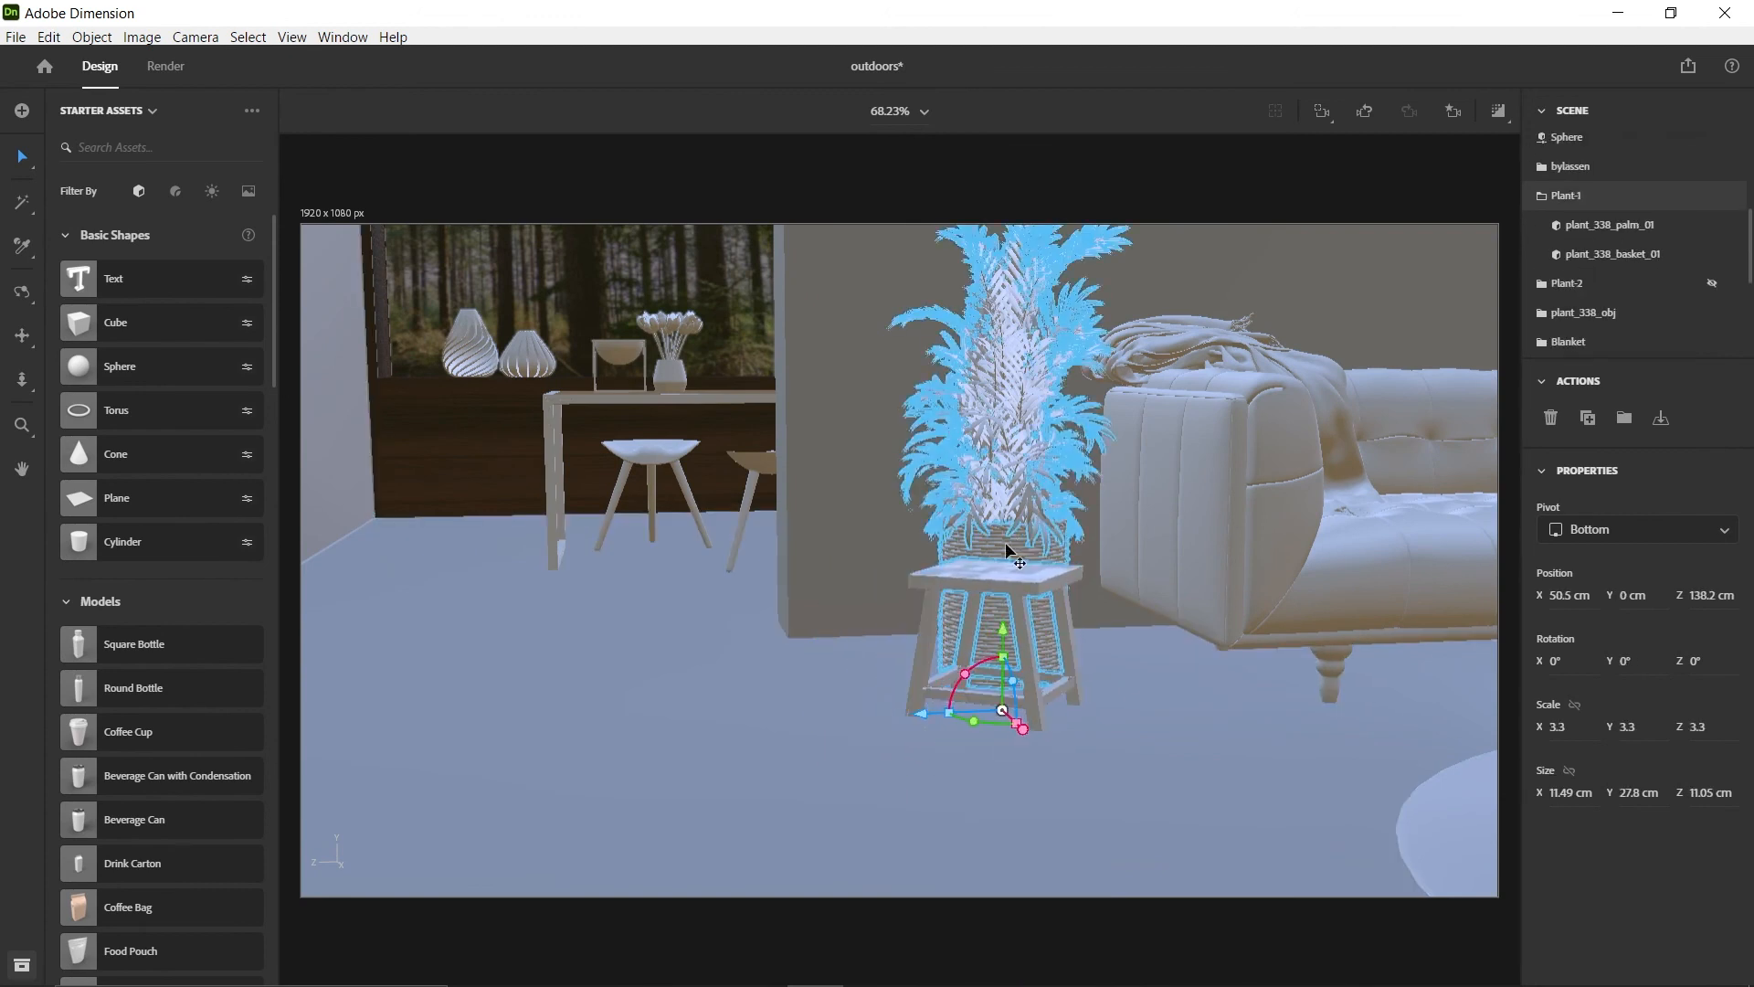
{"action": "left_click", "coordinate": [1696, 419]}
{"action": "left_click", "coordinate": [1240, 777]}
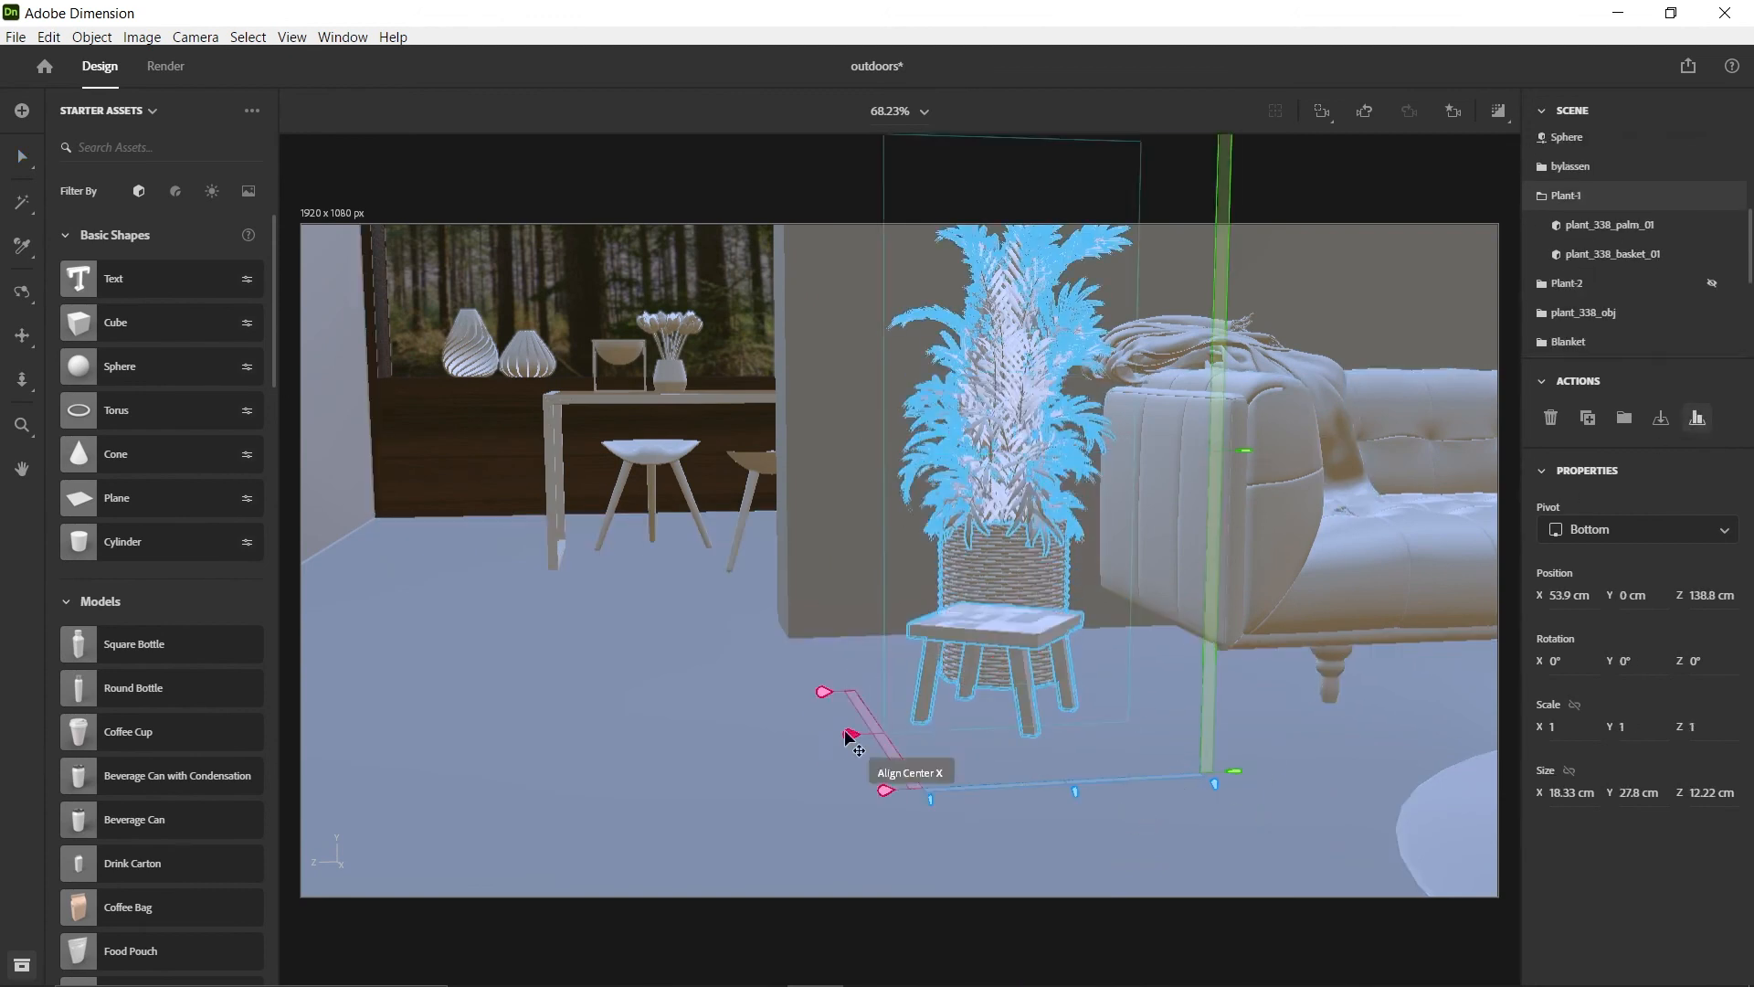
Raise Plant-1 onto the stool seat and move both to about X 56.4, Y 2, Z 140.8 cm
{"action": "left_click", "coordinate": [1050, 587]}
{"action": "key", "text": "v"}
{"action": "left_click_drag", "start_coordinate": [1021, 648], "coordinate": [1013, 519]}
{"action": "left_click_drag", "start_coordinate": [931, 598], "coordinate": [884, 597]}
{"action": "left_click_drag", "start_coordinate": [971, 521], "coordinate": [972, 545]}
{"action": "left_click", "coordinate": [996, 662], "text": "shift"}
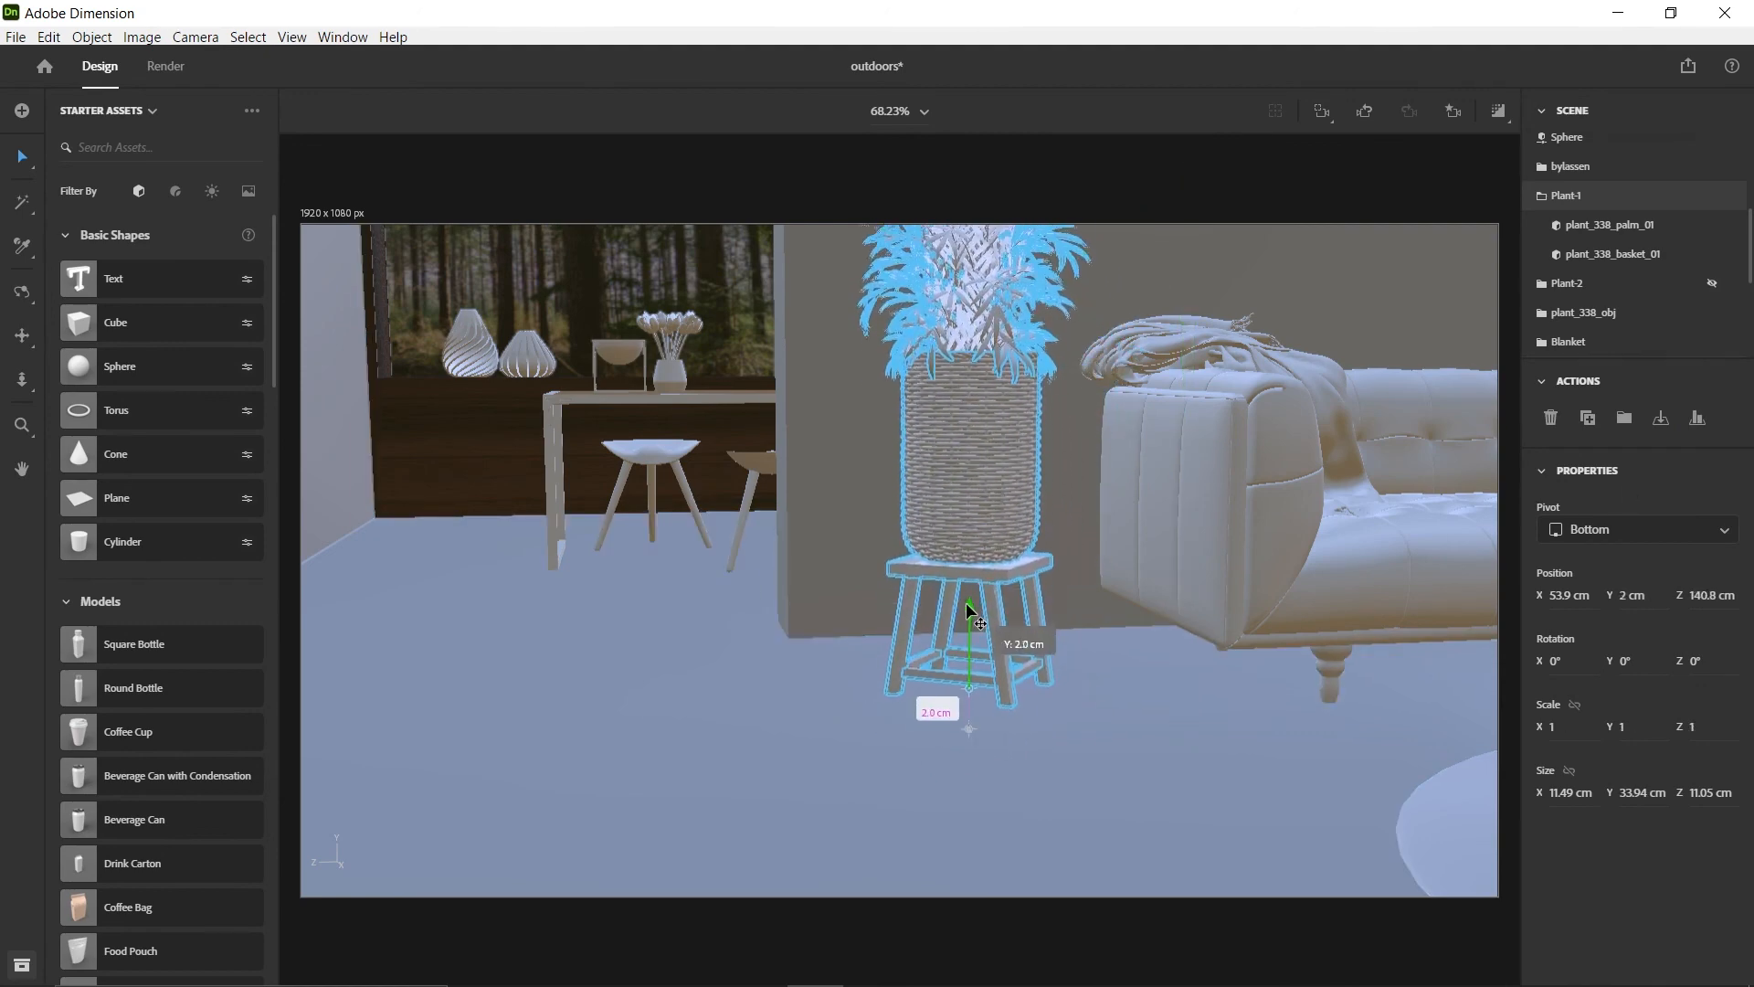
In Main-view, pull the stool forward to about X 72 cm and lower Plant-1 back to the floor
{"action": "left_click", "coordinate": [1453, 110]}
{"action": "left_click", "coordinate": [1339, 255]}
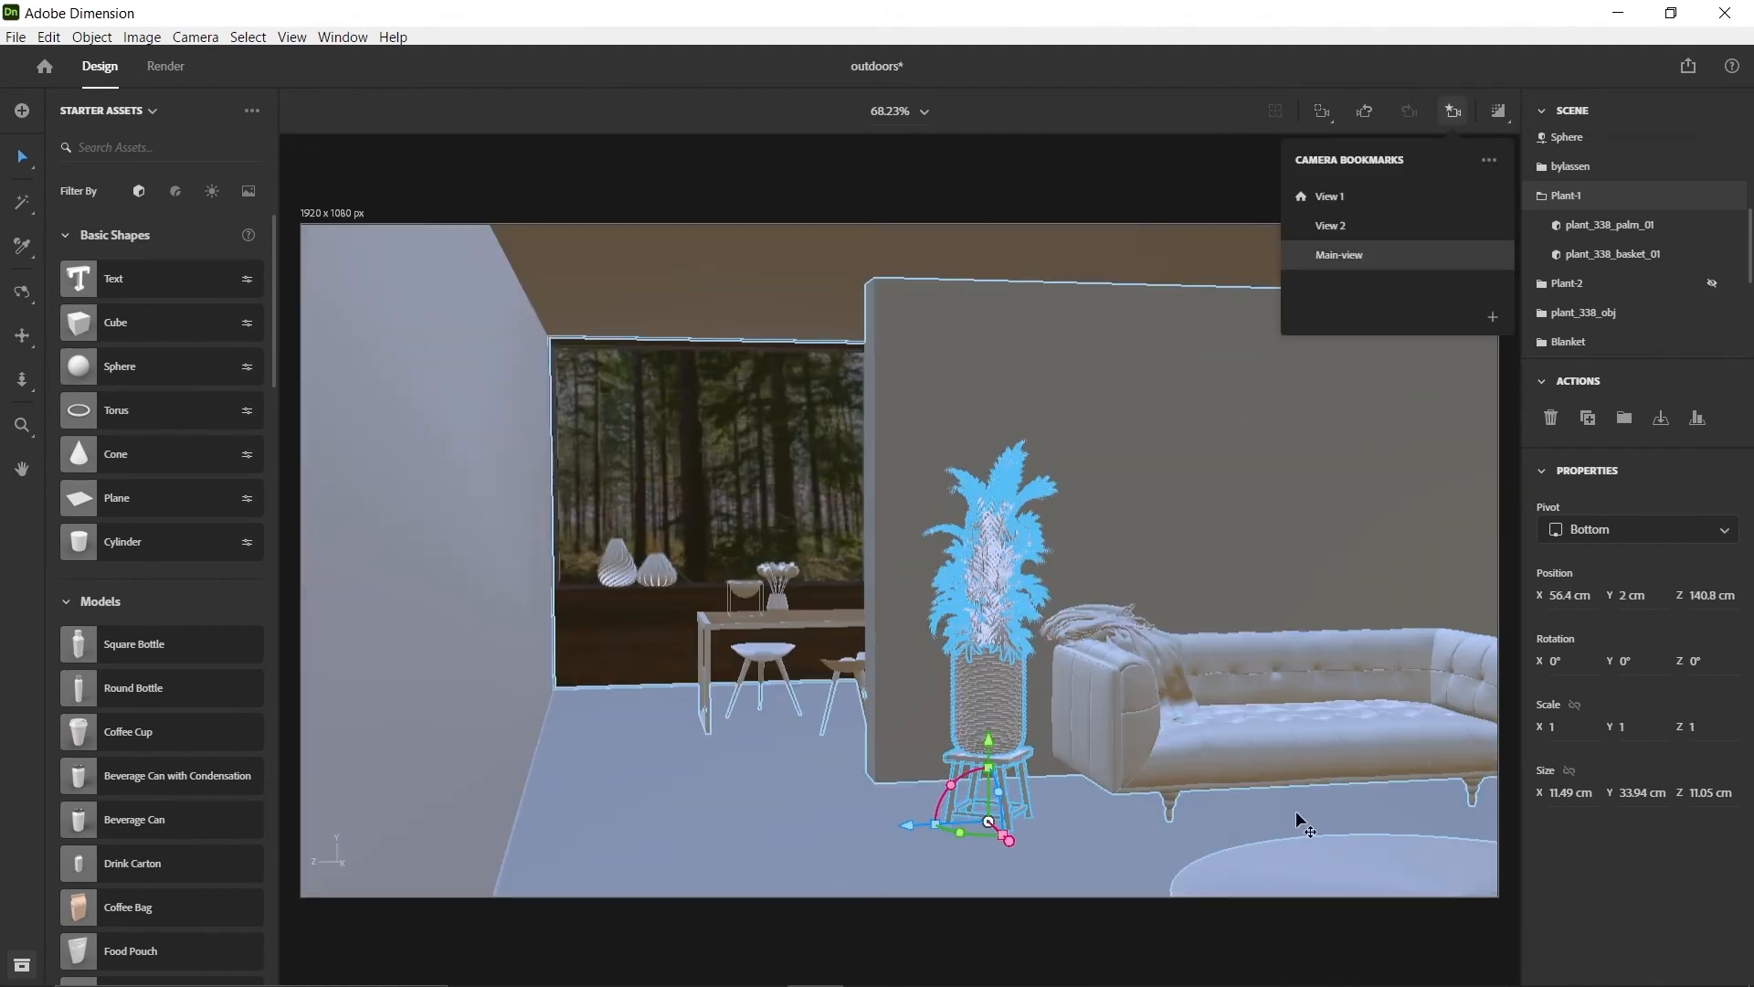
{"action": "left_click", "coordinate": [1005, 775]}
{"action": "left_click", "coordinate": [1005, 795]}
{"action": "left_click_drag", "start_coordinate": [1011, 842], "coordinate": [1085, 905]}
{"action": "left_click", "coordinate": [998, 709]}
{"action": "left_click_drag", "start_coordinate": [989, 677], "coordinate": [992, 751]}
Move the stool to about X 26.8, Z 160.8 cm near the window and hide it
{"action": "left_click", "coordinate": [1021, 822]}
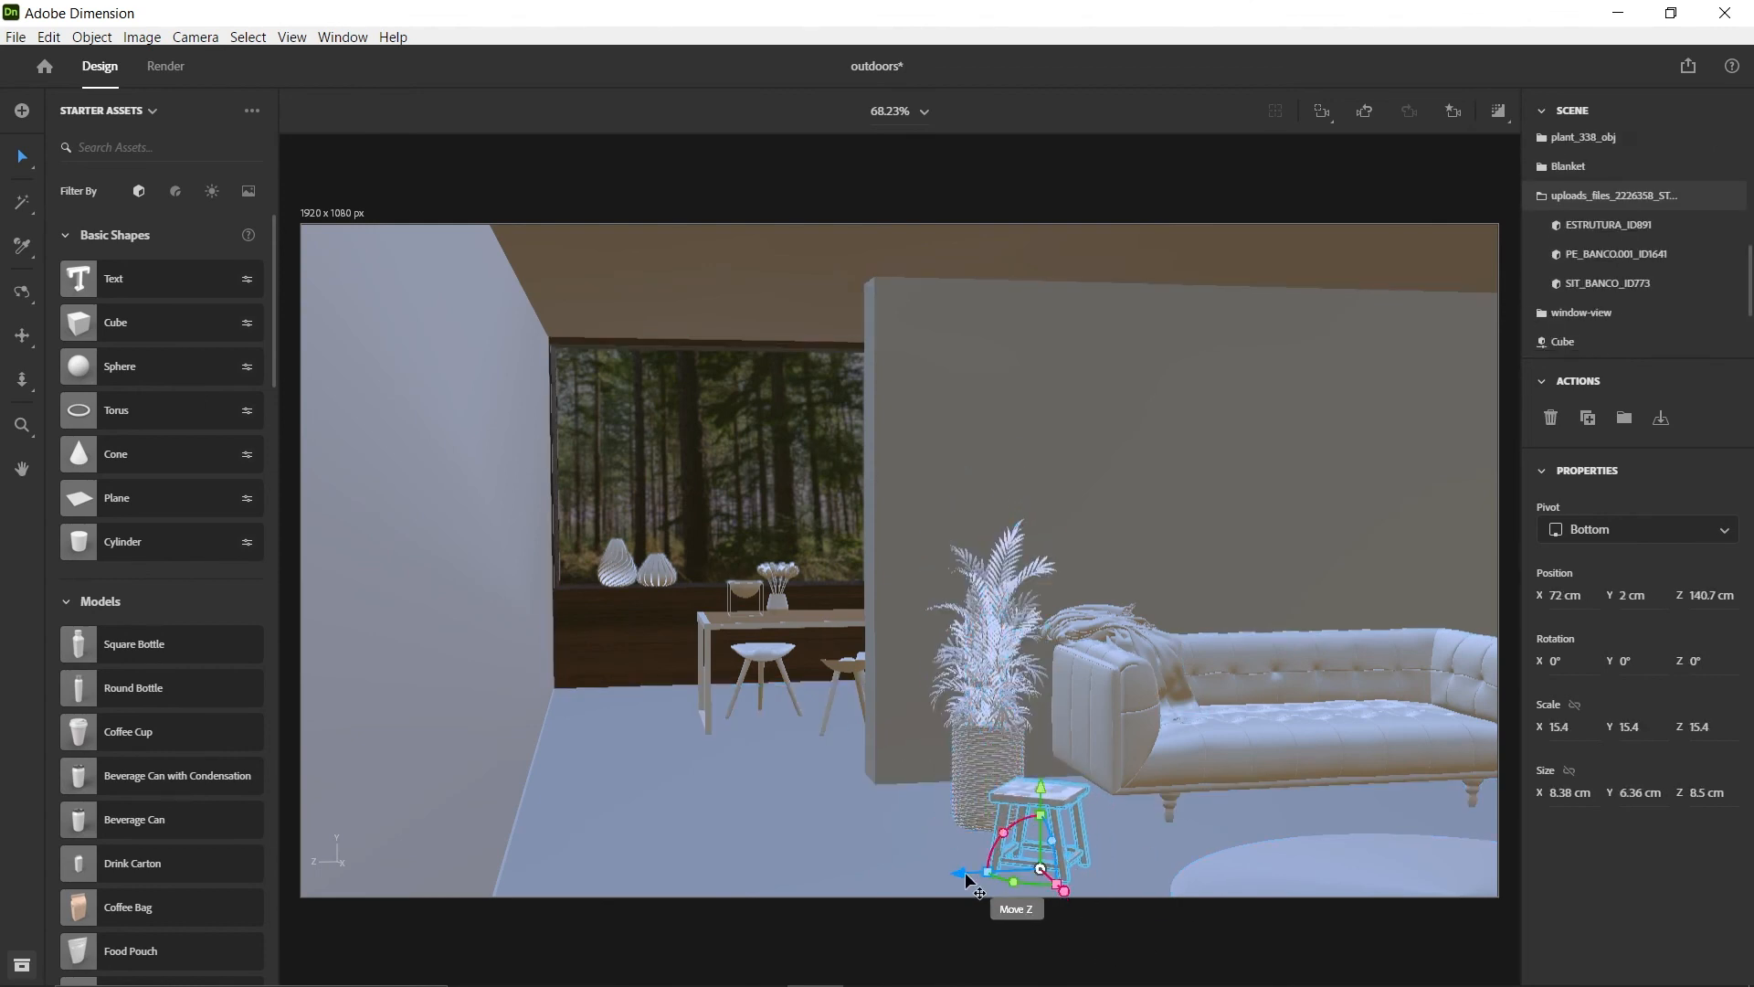
{"action": "left_click_drag", "start_coordinate": [968, 879], "coordinate": [692, 778]}
{"action": "key", "text": "ctrl+semicolon"}
Add a Hollow Cube on the ground outside the room at about X 108.8, Z 229 cm
{"action": "scroll", "coordinate": [1119, 535], "scroll_direction": "down", "scroll_amount": 5}
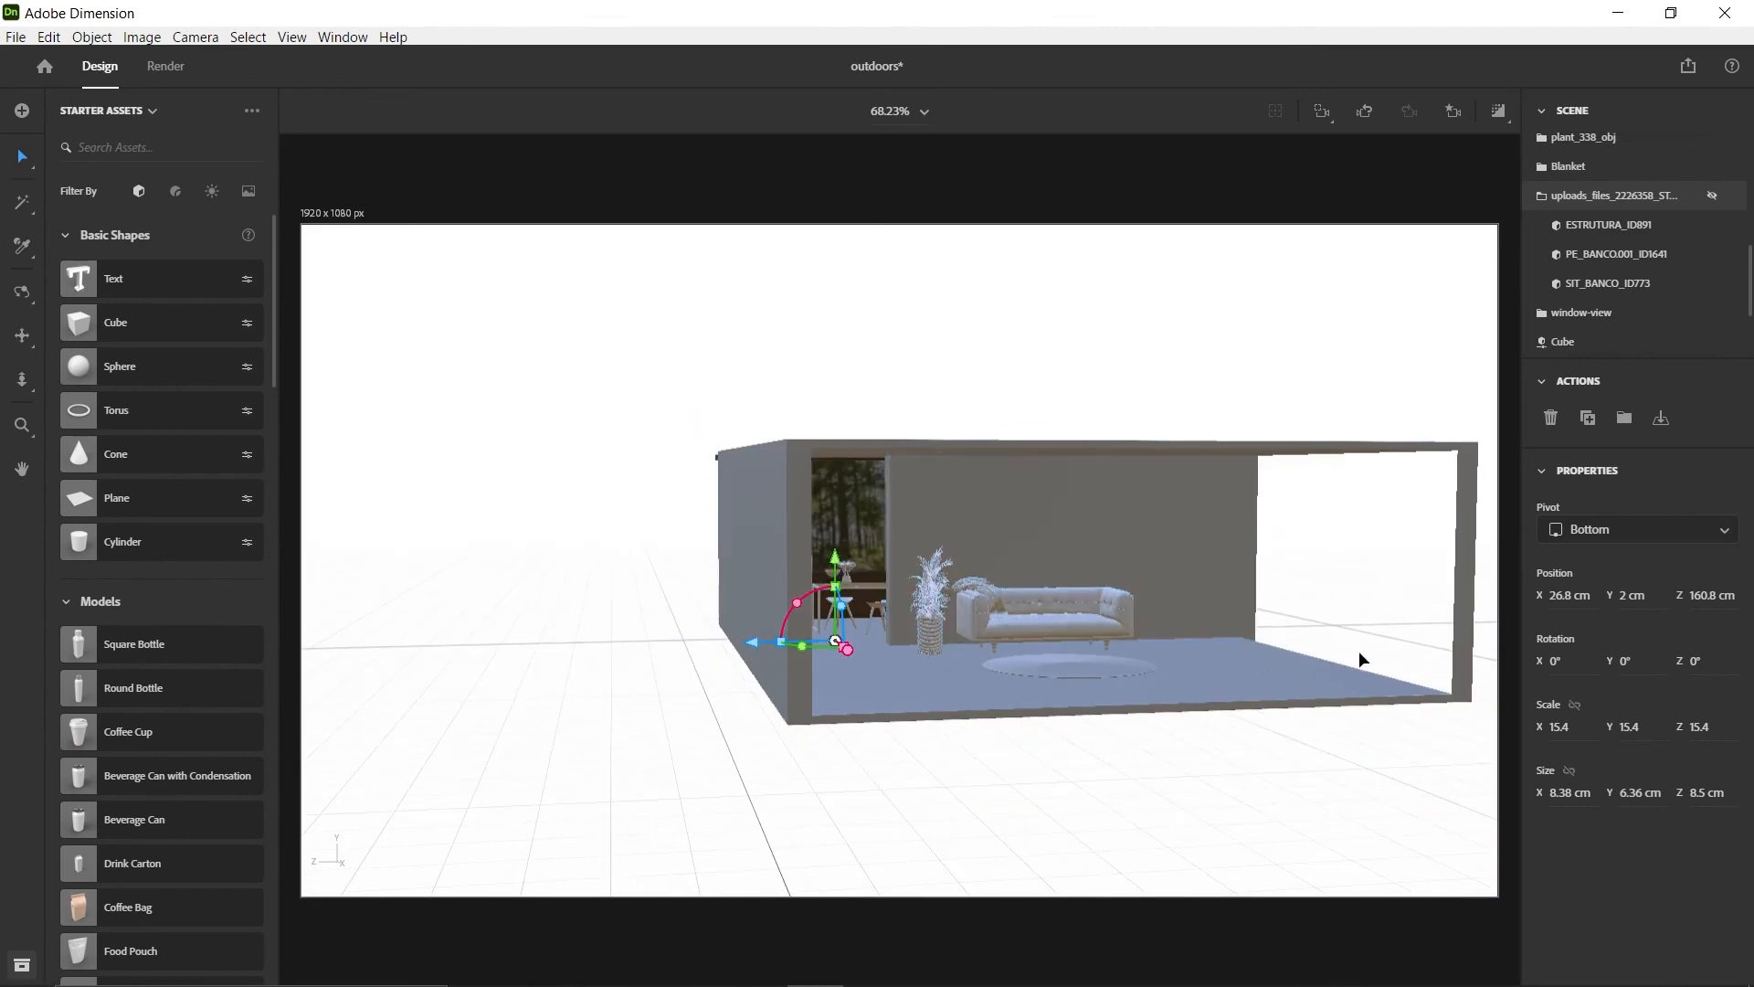
{"action": "right_click_drag", "start_coordinate": [1275, 658], "coordinate": [1361, 651]}
{"action": "scroll", "coordinate": [167, 765], "scroll_direction": "down", "scroll_amount": 20}
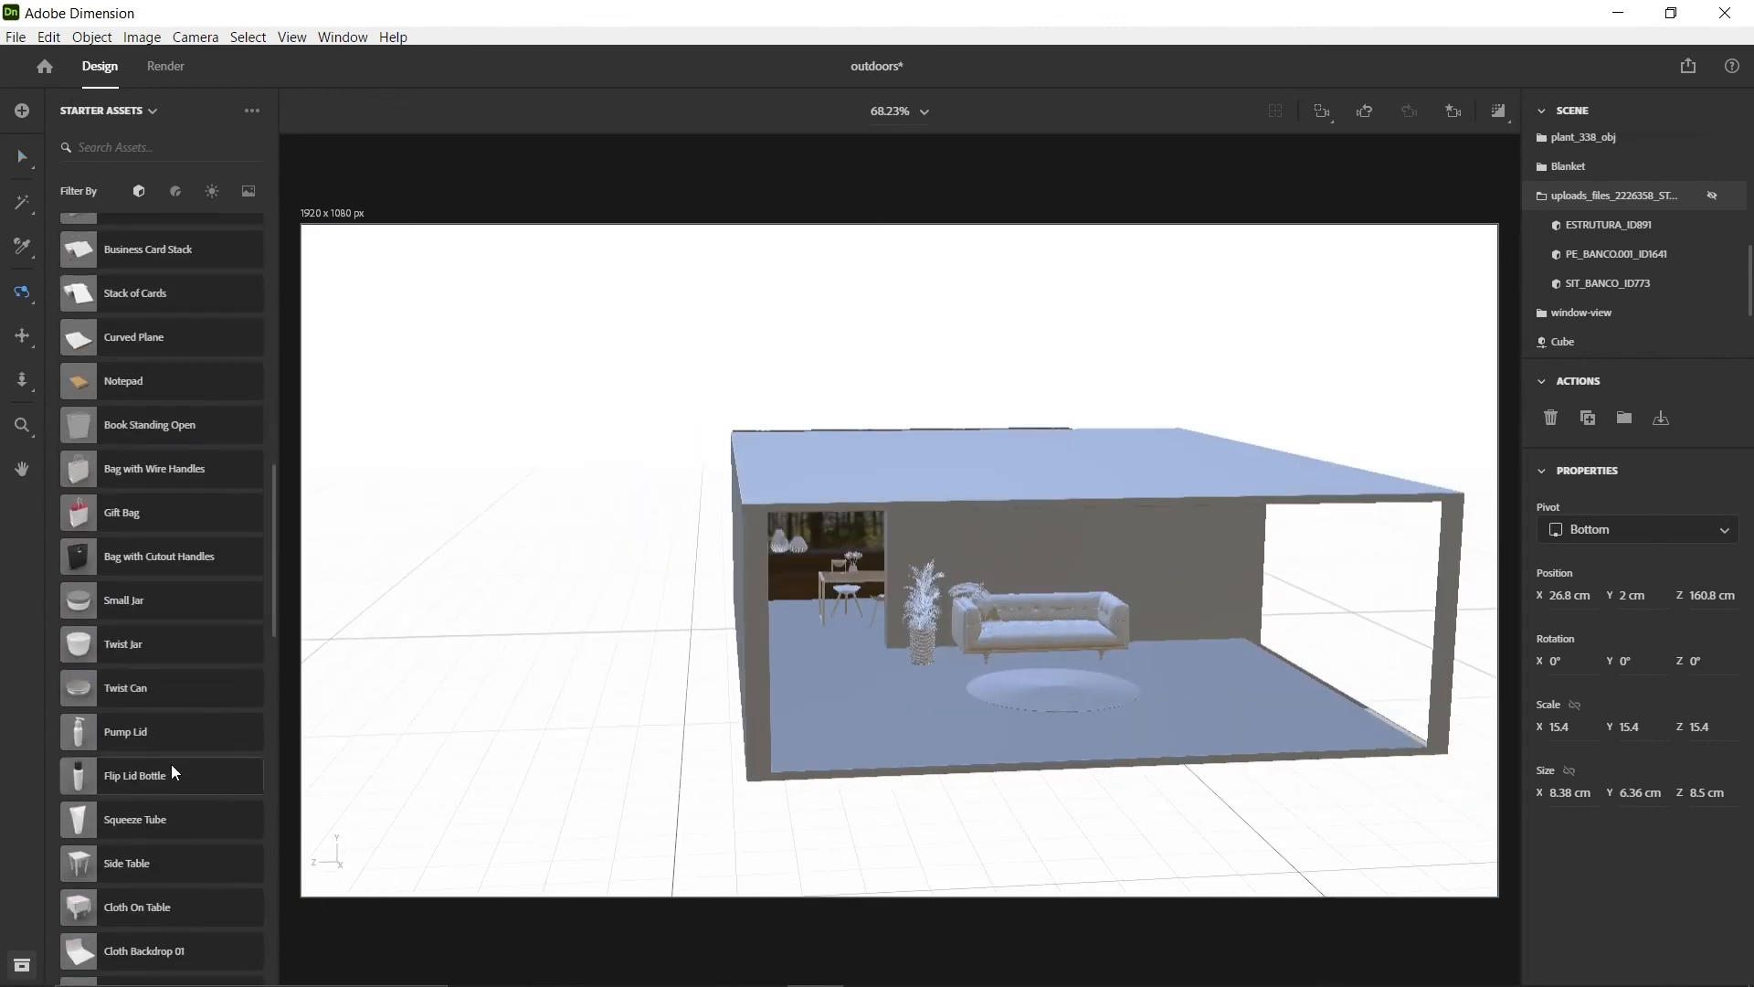
{"action": "left_click_drag", "start_coordinate": [130, 700], "coordinate": [558, 750]}
{"action": "scroll", "coordinate": [558, 750], "scroll_direction": "up", "scroll_amount": 3}
{"action": "middle_click_drag", "start_coordinate": [558, 750], "coordinate": [986, 580]}
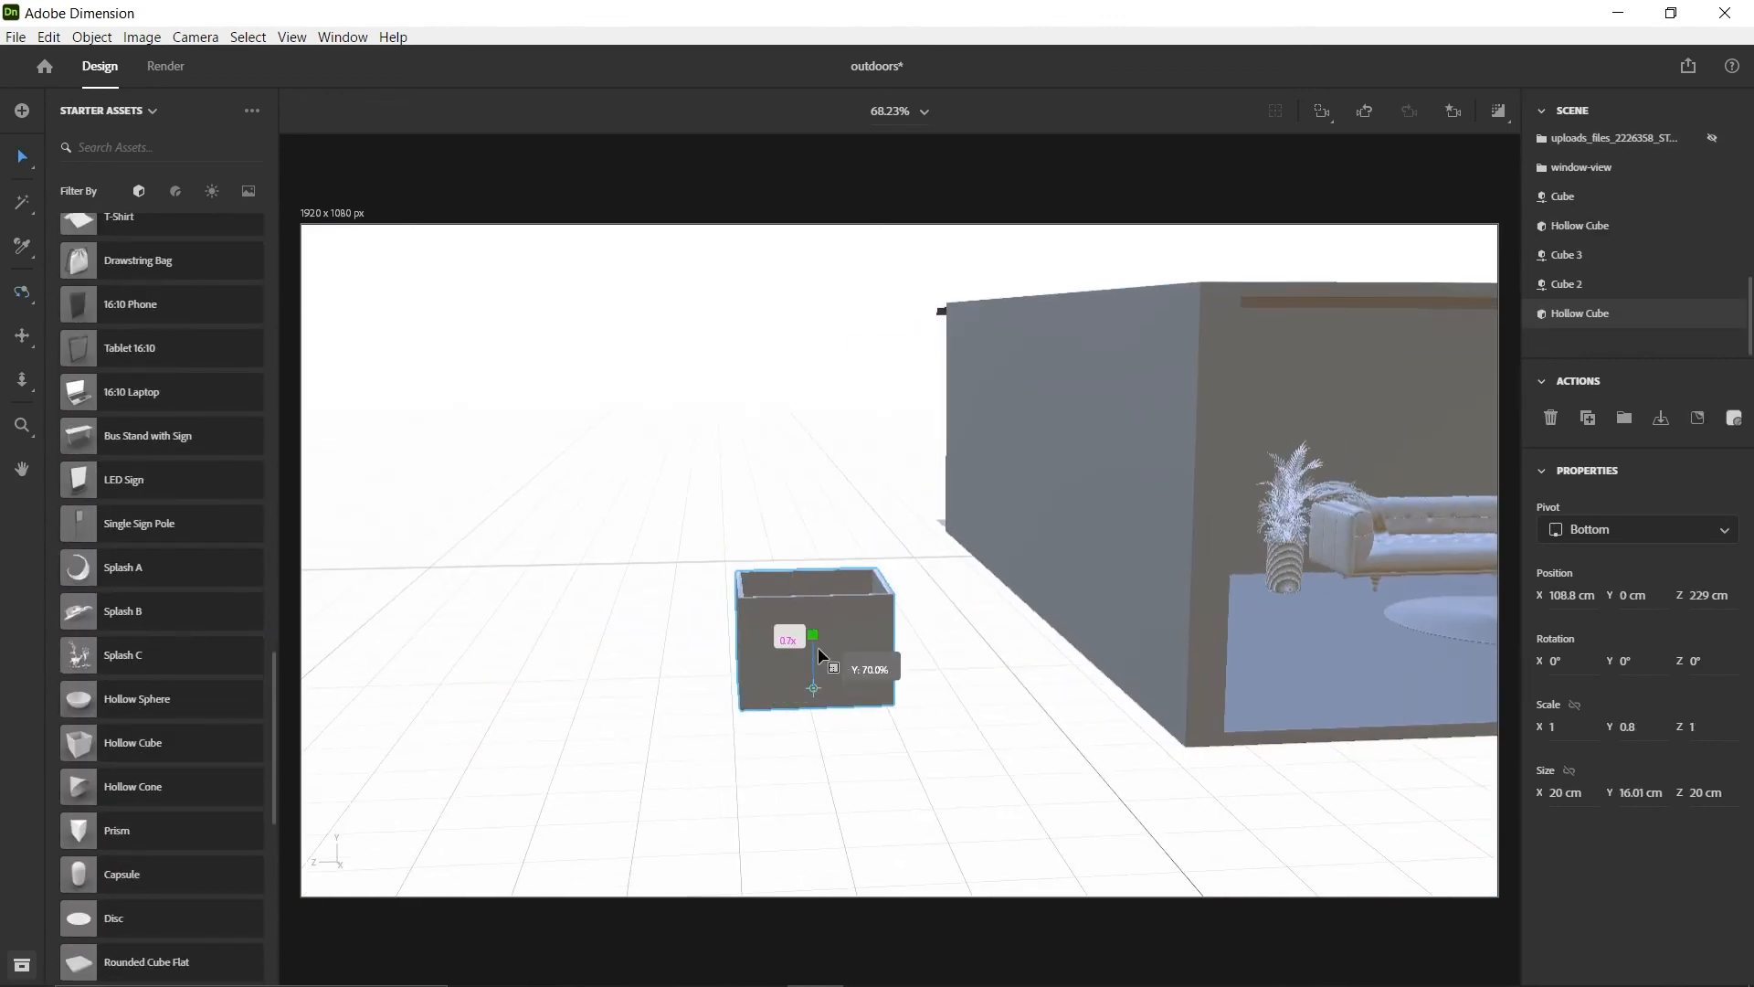
Flatten the new Hollow Cube to 0.57 cm thick, size it 25.29 by 31.12 cm, and stand it upright above the ground
{"action": "left_click_drag", "start_coordinate": [818, 648], "coordinate": [800, 728]}
{"action": "scroll", "coordinate": [820, 687], "scroll_direction": "up", "scroll_amount": 3}
{"action": "right_click_drag", "start_coordinate": [800, 730], "coordinate": [904, 737]}
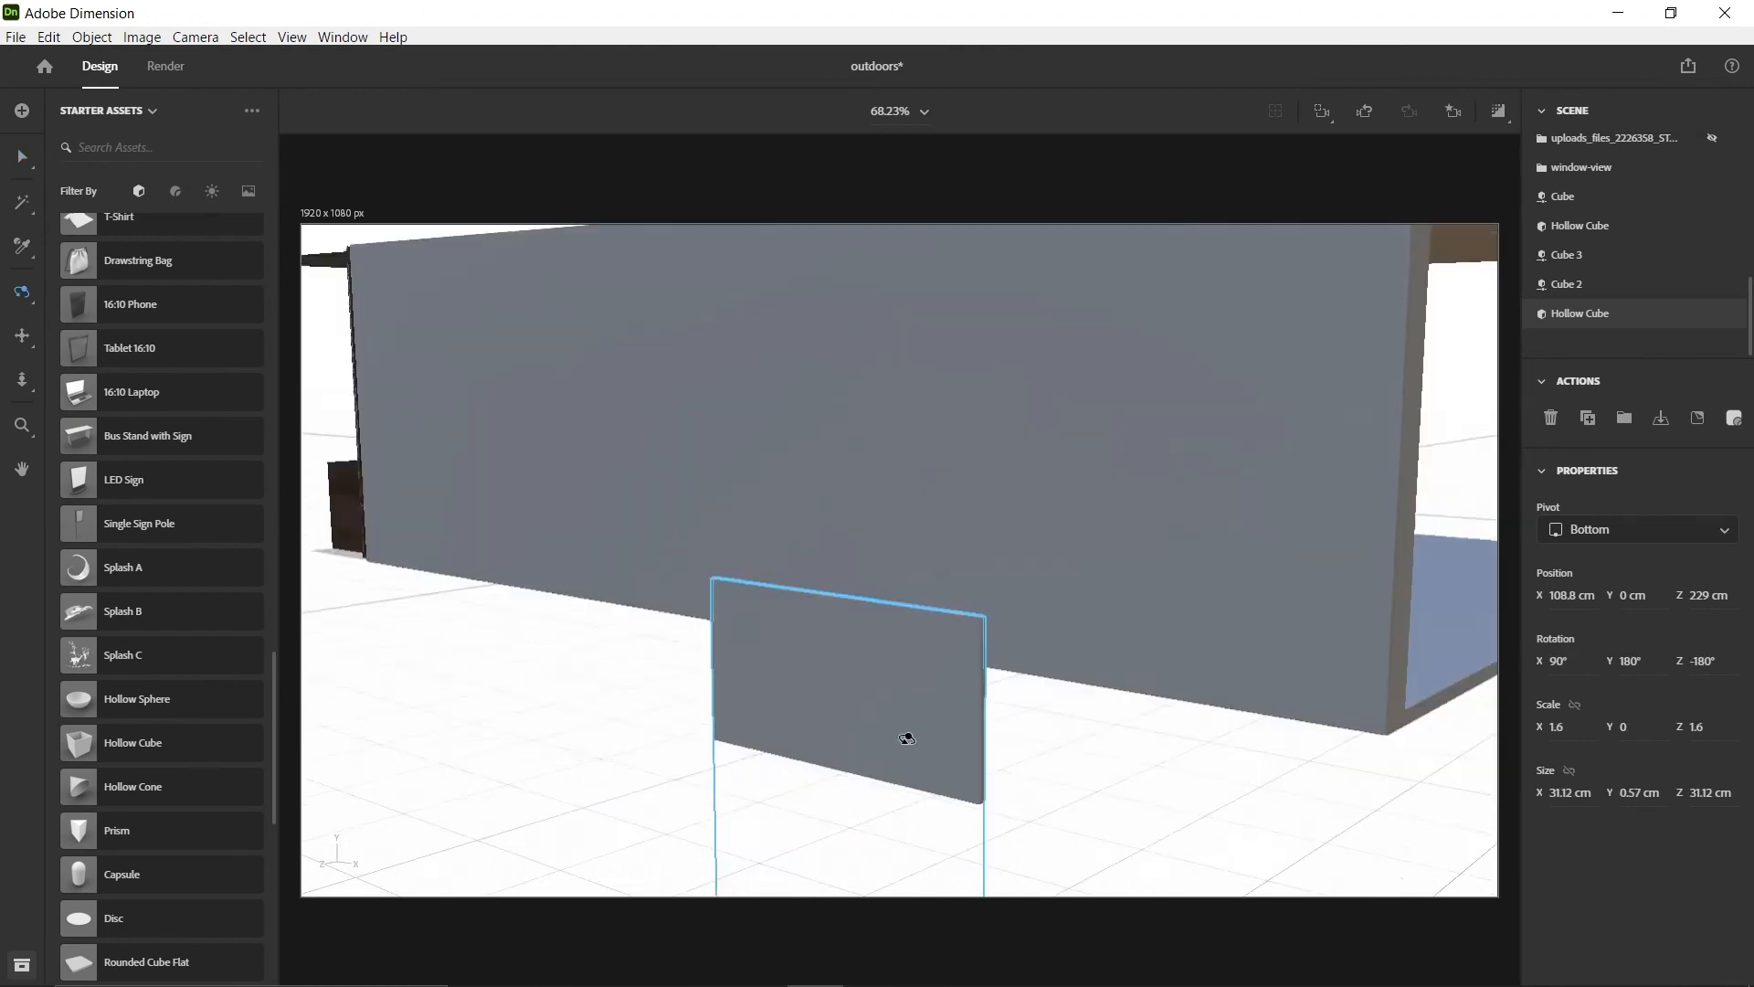
{"action": "scroll", "coordinate": [904, 736], "scroll_direction": "down", "scroll_amount": 3}
{"action": "left_click_drag", "start_coordinate": [869, 623], "coordinate": [869, 469]}
{"action": "scroll", "coordinate": [924, 548], "scroll_direction": "up", "scroll_amount": 3}
{"action": "right_click_drag", "start_coordinate": [955, 576], "coordinate": [906, 585]}
{"action": "left_click_drag", "start_coordinate": [924, 546], "coordinate": [847, 539]}
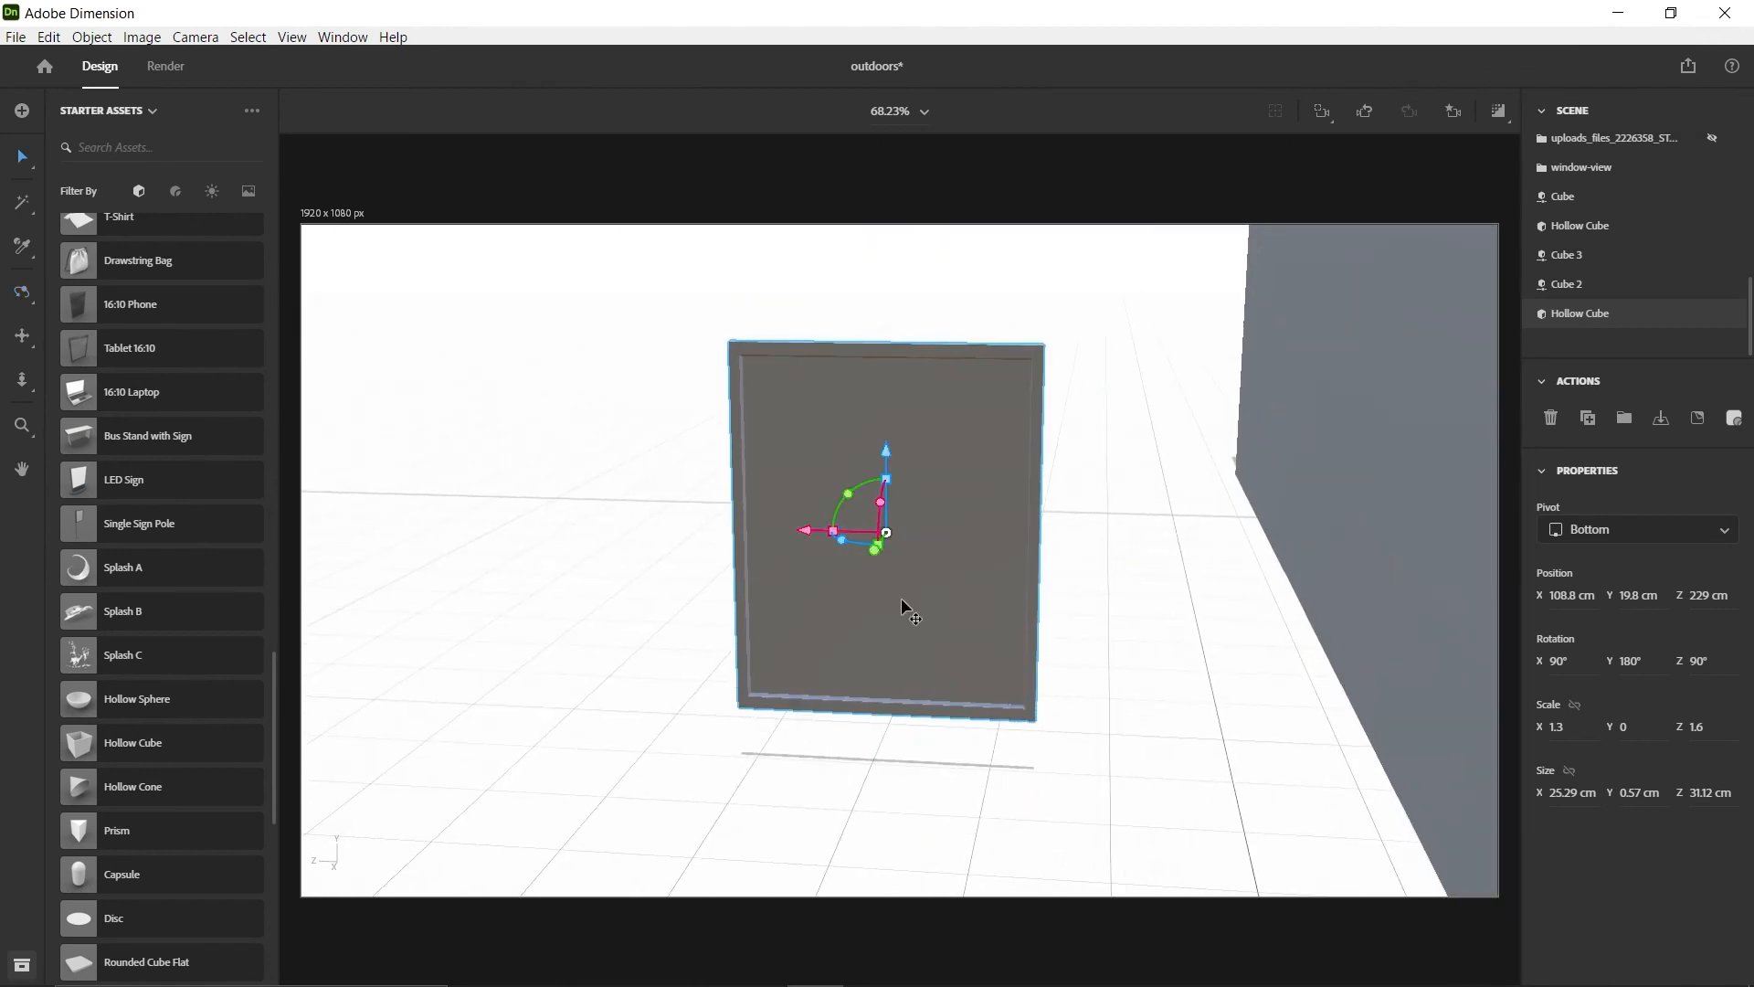
Raise the upright Hollow Cube slightly and delete its inner face to leave an open rectangular frame
{"action": "left_click_drag", "start_coordinate": [886, 453], "coordinate": [886, 410]}
{"action": "left_click", "coordinate": [22, 202]}
{"action": "left_click", "coordinate": [902, 457]}
{"action": "key", "text": "Delete"}
Add a Cube beside the open frame and copy the frame's X size of 25.29 cm to it
{"action": "scroll", "coordinate": [156, 403], "scroll_direction": "up", "scroll_amount": 15}
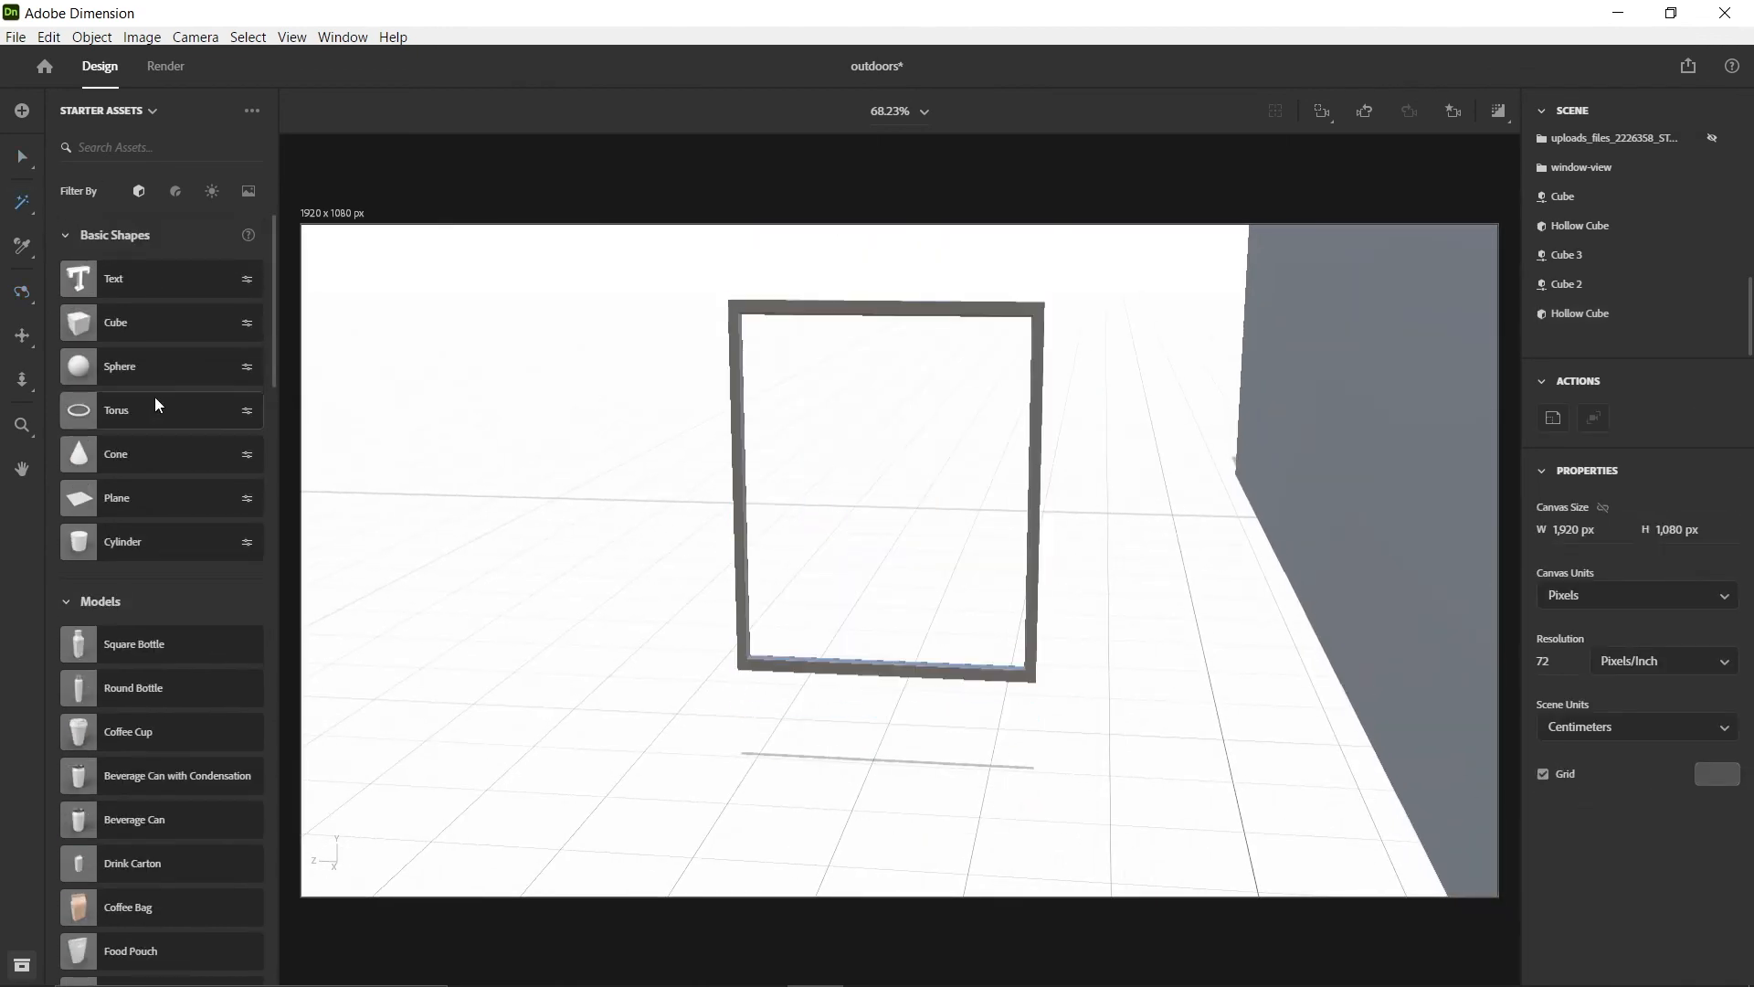
{"action": "left_click_drag", "start_coordinate": [128, 324], "coordinate": [814, 758]}
{"action": "left_click", "coordinate": [978, 674]}
{"action": "left_click", "coordinate": [1566, 797]}
{"action": "key", "text": "ctrl+c"}
{"action": "left_click", "coordinate": [859, 698]}
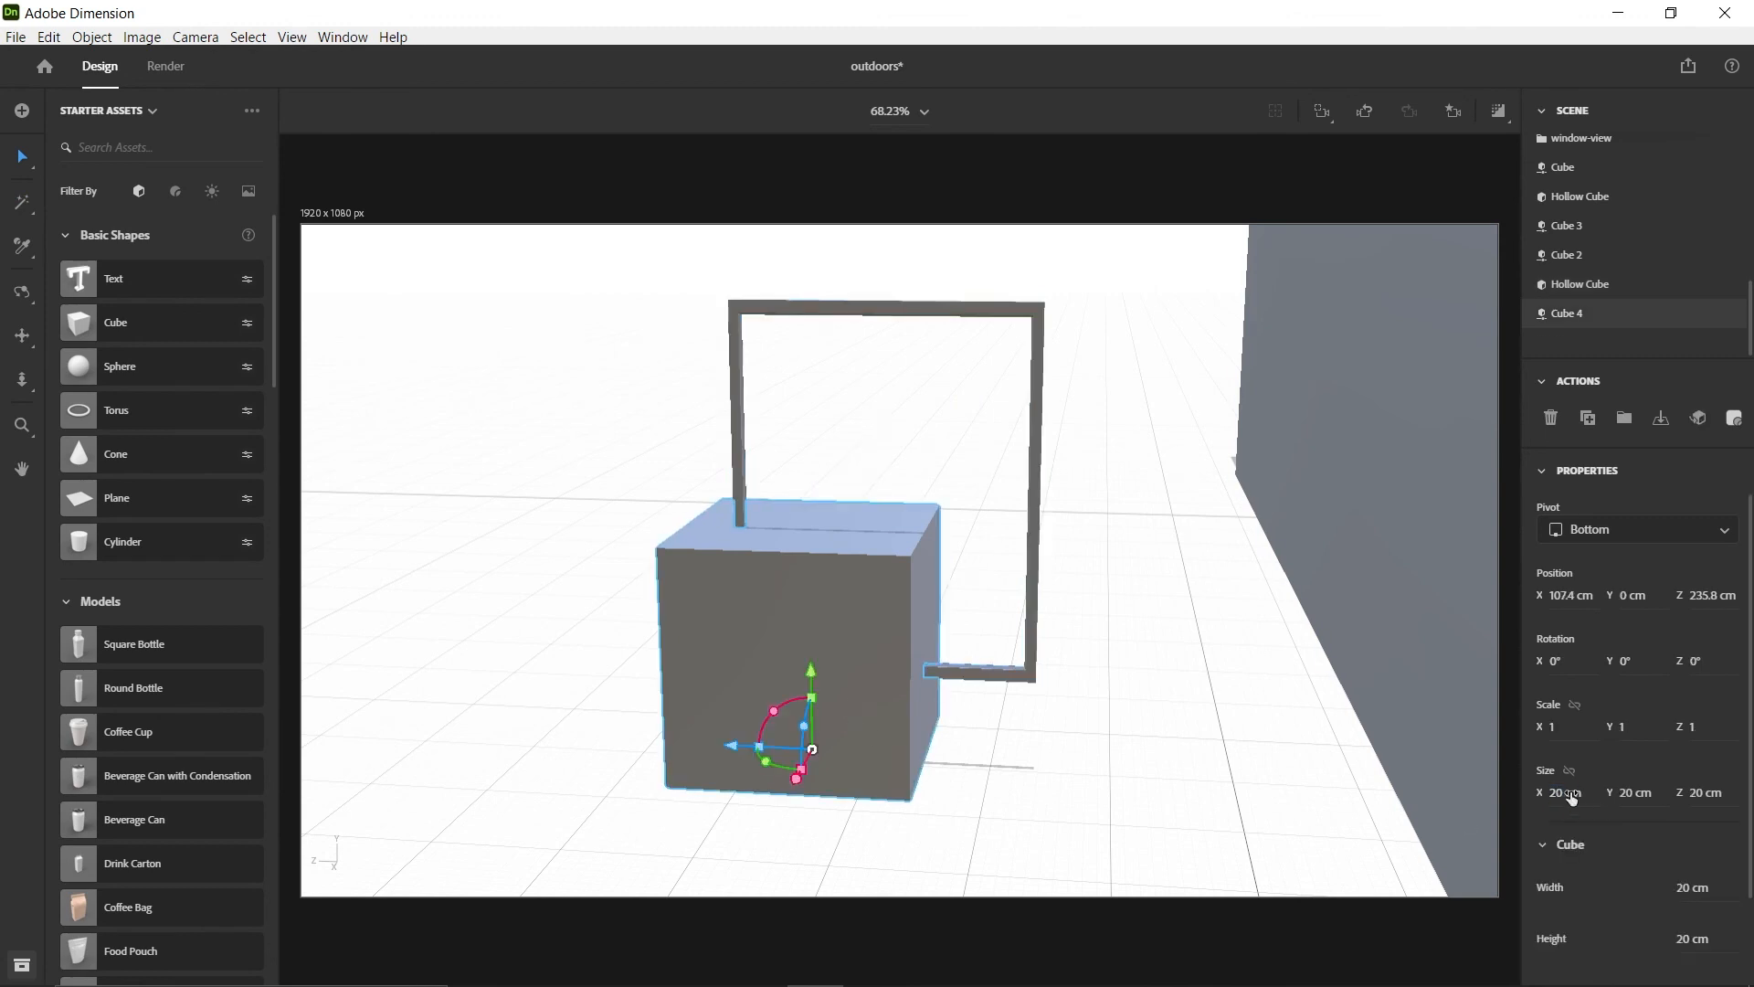
{"action": "left_click", "coordinate": [1570, 795]}
{"action": "key", "text": "ctrl+v"}
{"action": "key", "text": "Return"}
Copy the open frame's Y size of 0.57 cm to the new cube
{"action": "left_click", "coordinate": [1000, 673]}
{"action": "key", "text": "ctrl+c"}
{"action": "left_click", "coordinate": [868, 730]}
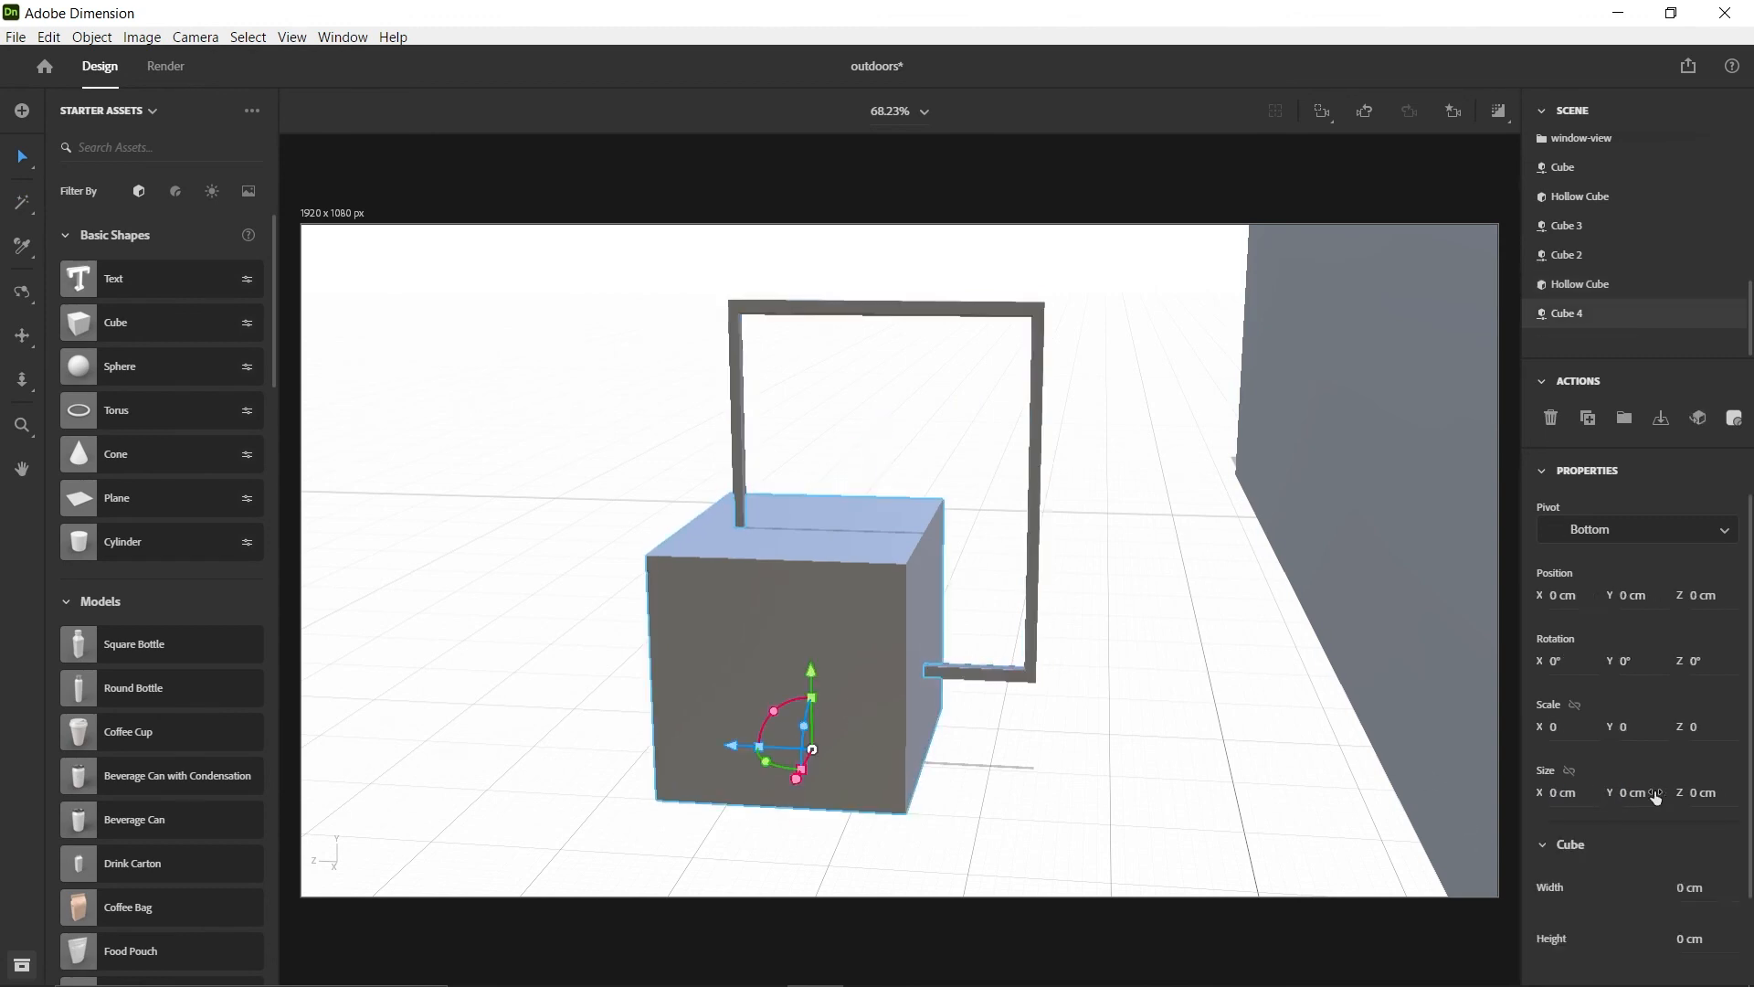
{"action": "left_click", "coordinate": [1654, 796]}
{"action": "key", "text": "ctrl+v"}
{"action": "key", "text": "Return"}
Copy the frame's Z size of 31.12 cm to the new cube and save the scene
{"action": "left_click", "coordinate": [991, 674]}
{"action": "left_click", "coordinate": [1709, 795]}
{"action": "key", "text": "ctrl+c"}
{"action": "left_click", "coordinate": [873, 771]}
{"action": "left_click", "coordinate": [1708, 797]}
{"action": "key", "text": "ctrl+v"}
{"action": "key", "text": "Return"}
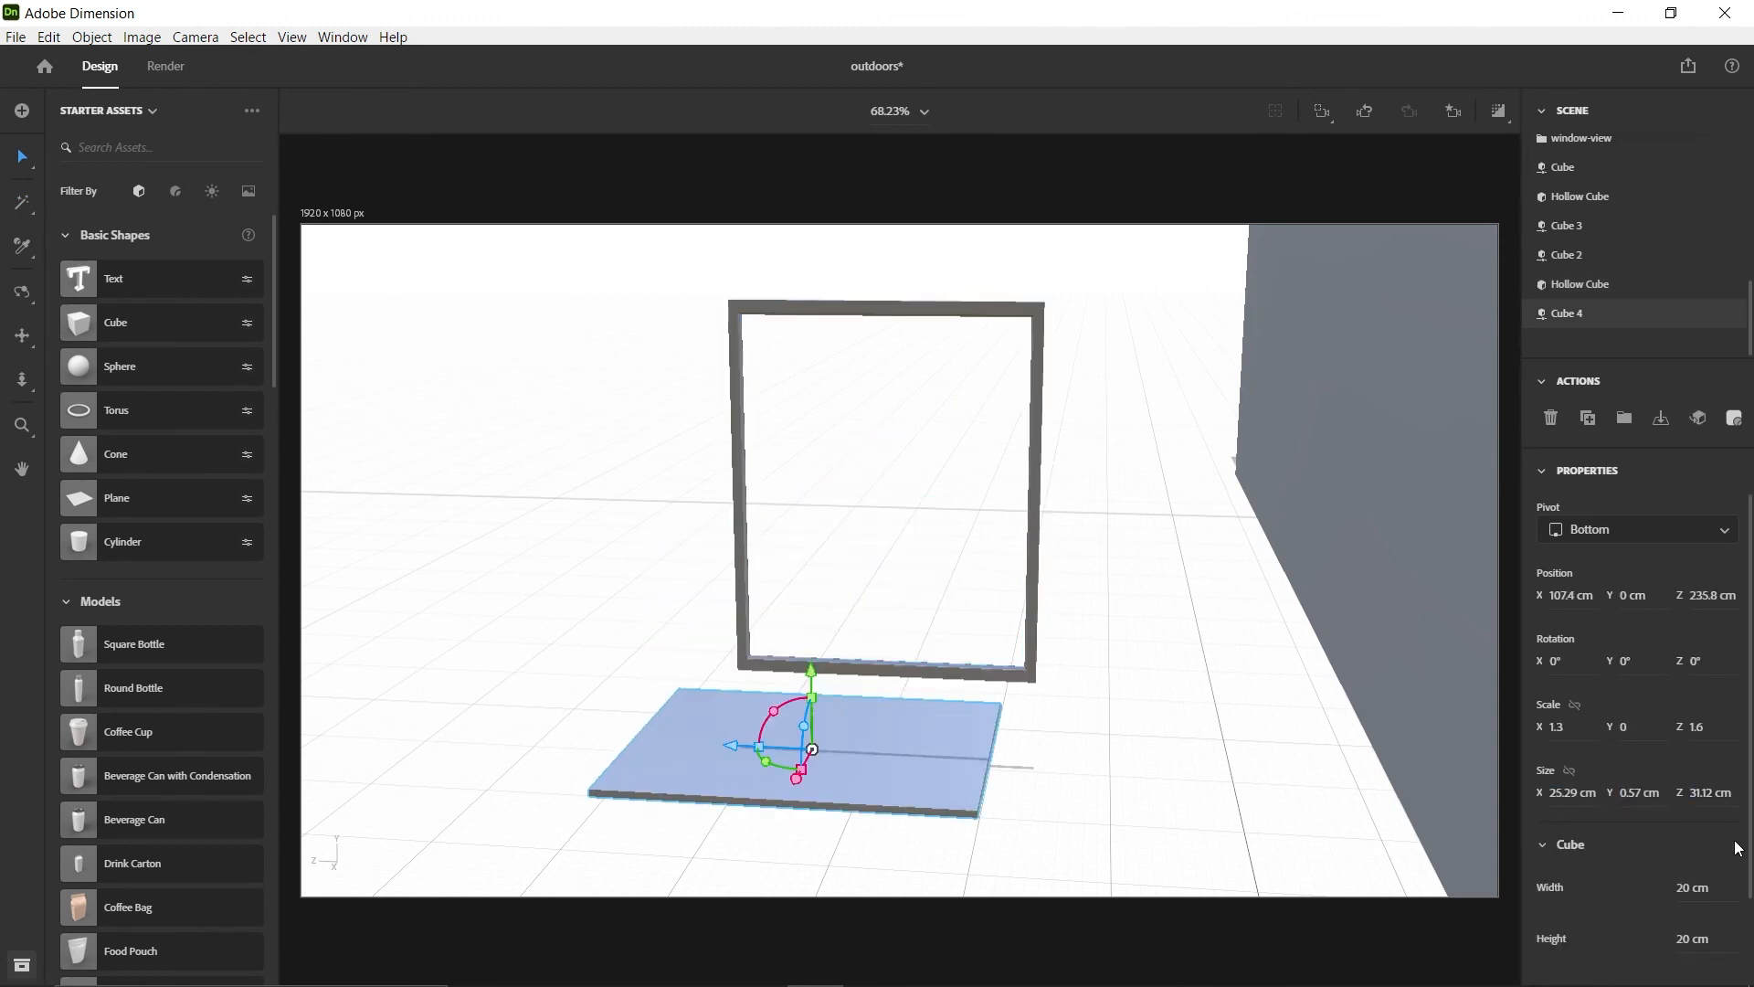
{"action": "left_click", "coordinate": [16, 37]}
{"action": "left_click", "coordinate": [26, 232]}
Rotate the thin Cube 4 panel upright to X 90°, Y 180°, Z -90° so it matches the frame
{"action": "right_click_drag", "start_coordinate": [661, 661], "coordinate": [1003, 677]}
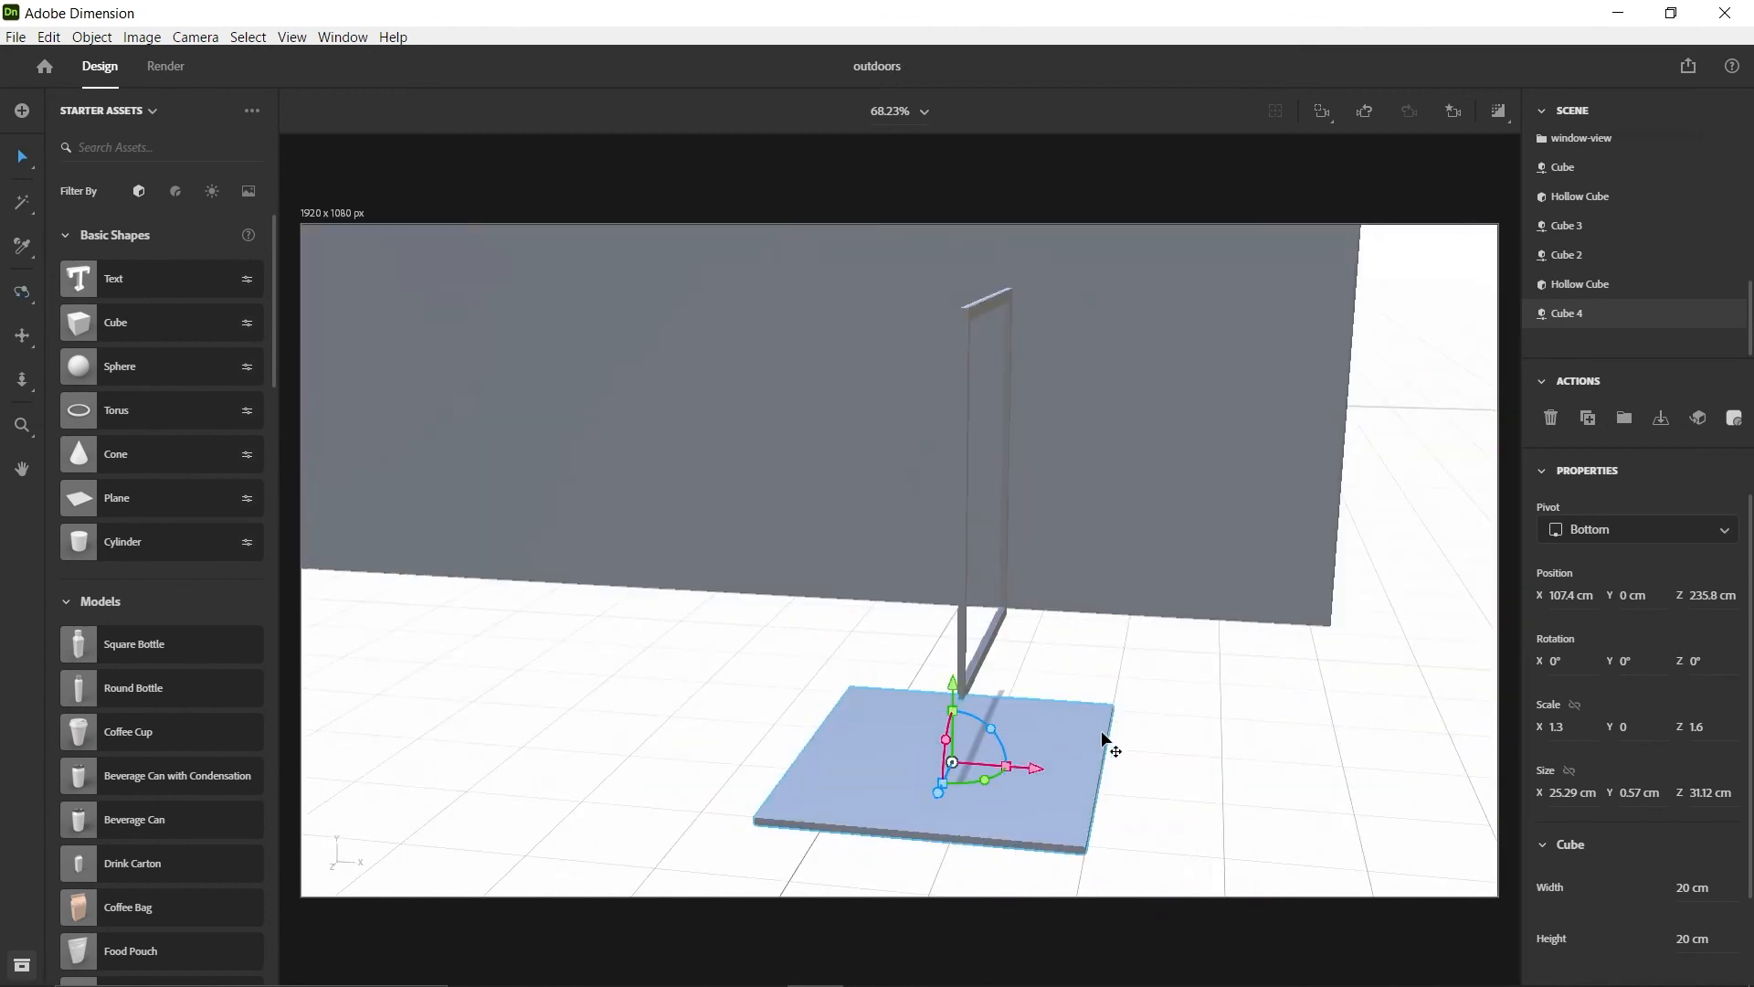
{"action": "right_click_drag", "start_coordinate": [1108, 769], "coordinate": [869, 748]}
{"action": "left_click_drag", "start_coordinate": [815, 728], "coordinate": [906, 705]}
{"action": "left_click_drag", "start_coordinate": [891, 782], "coordinate": [982, 702]}
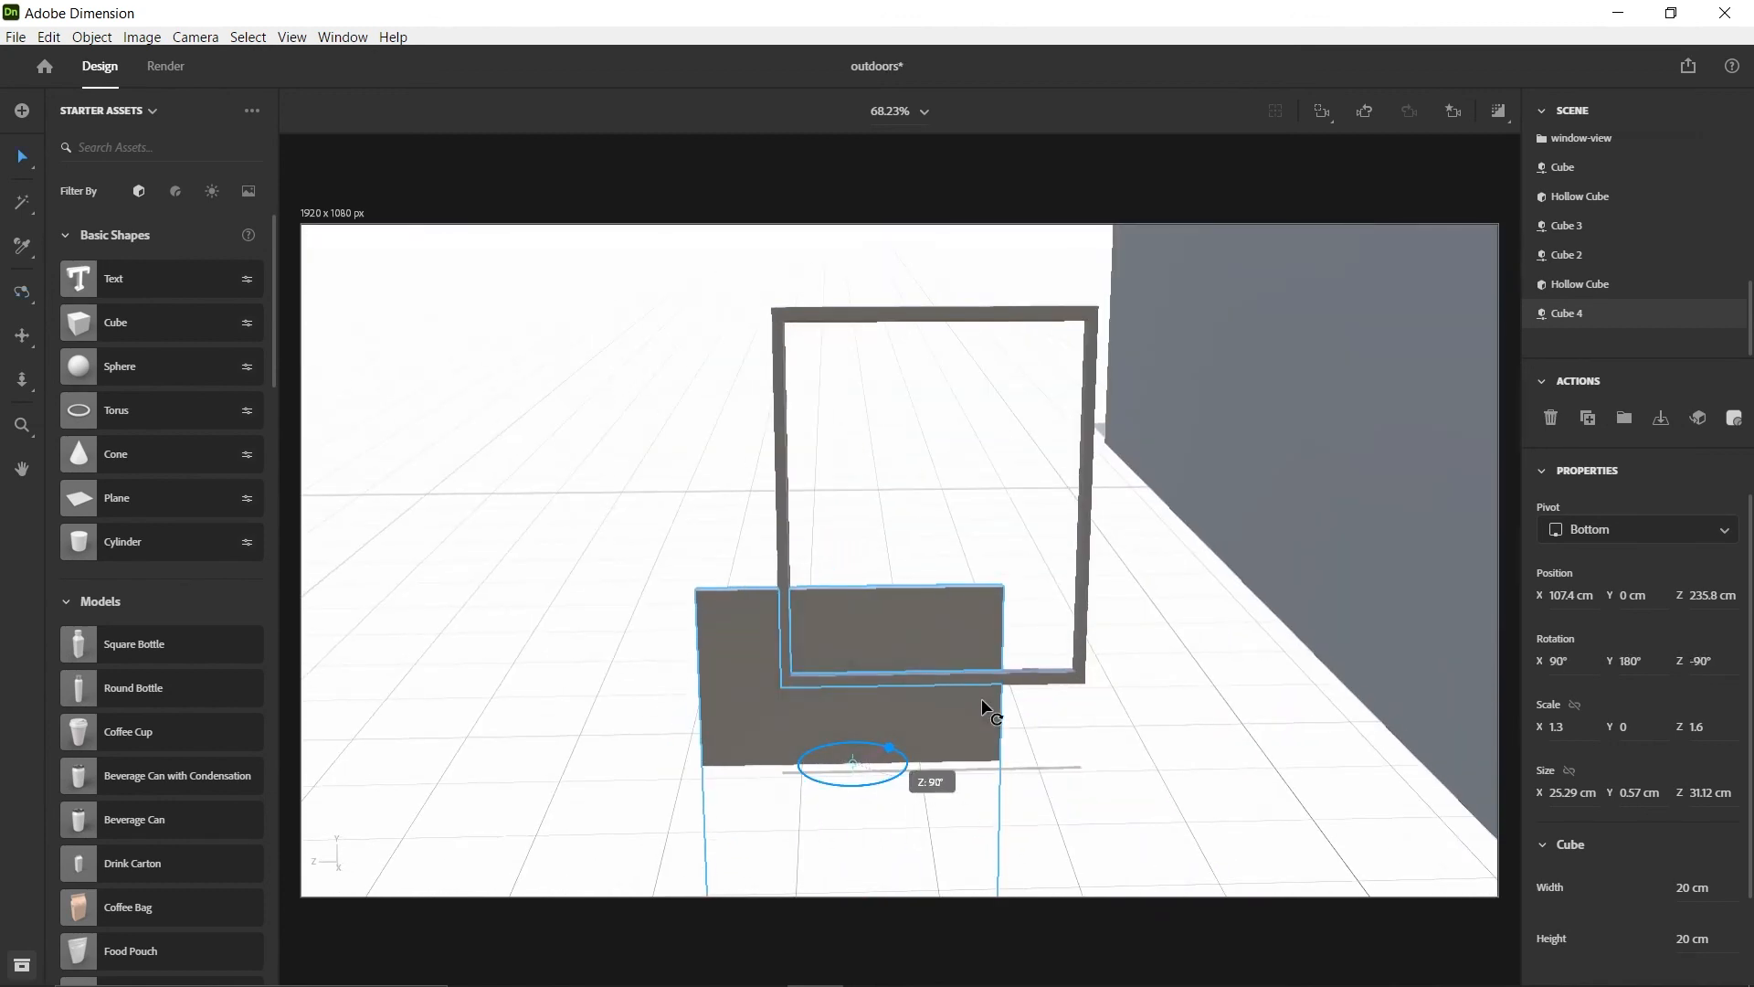
Align the Cube 4 panel and the open frame by their centres on all three axes
{"action": "right_click_drag", "start_coordinate": [676, 631], "coordinate": [863, 594]}
{"action": "left_click", "coordinate": [865, 577], "text": "shift"}
{"action": "left_click", "coordinate": [756, 669]}
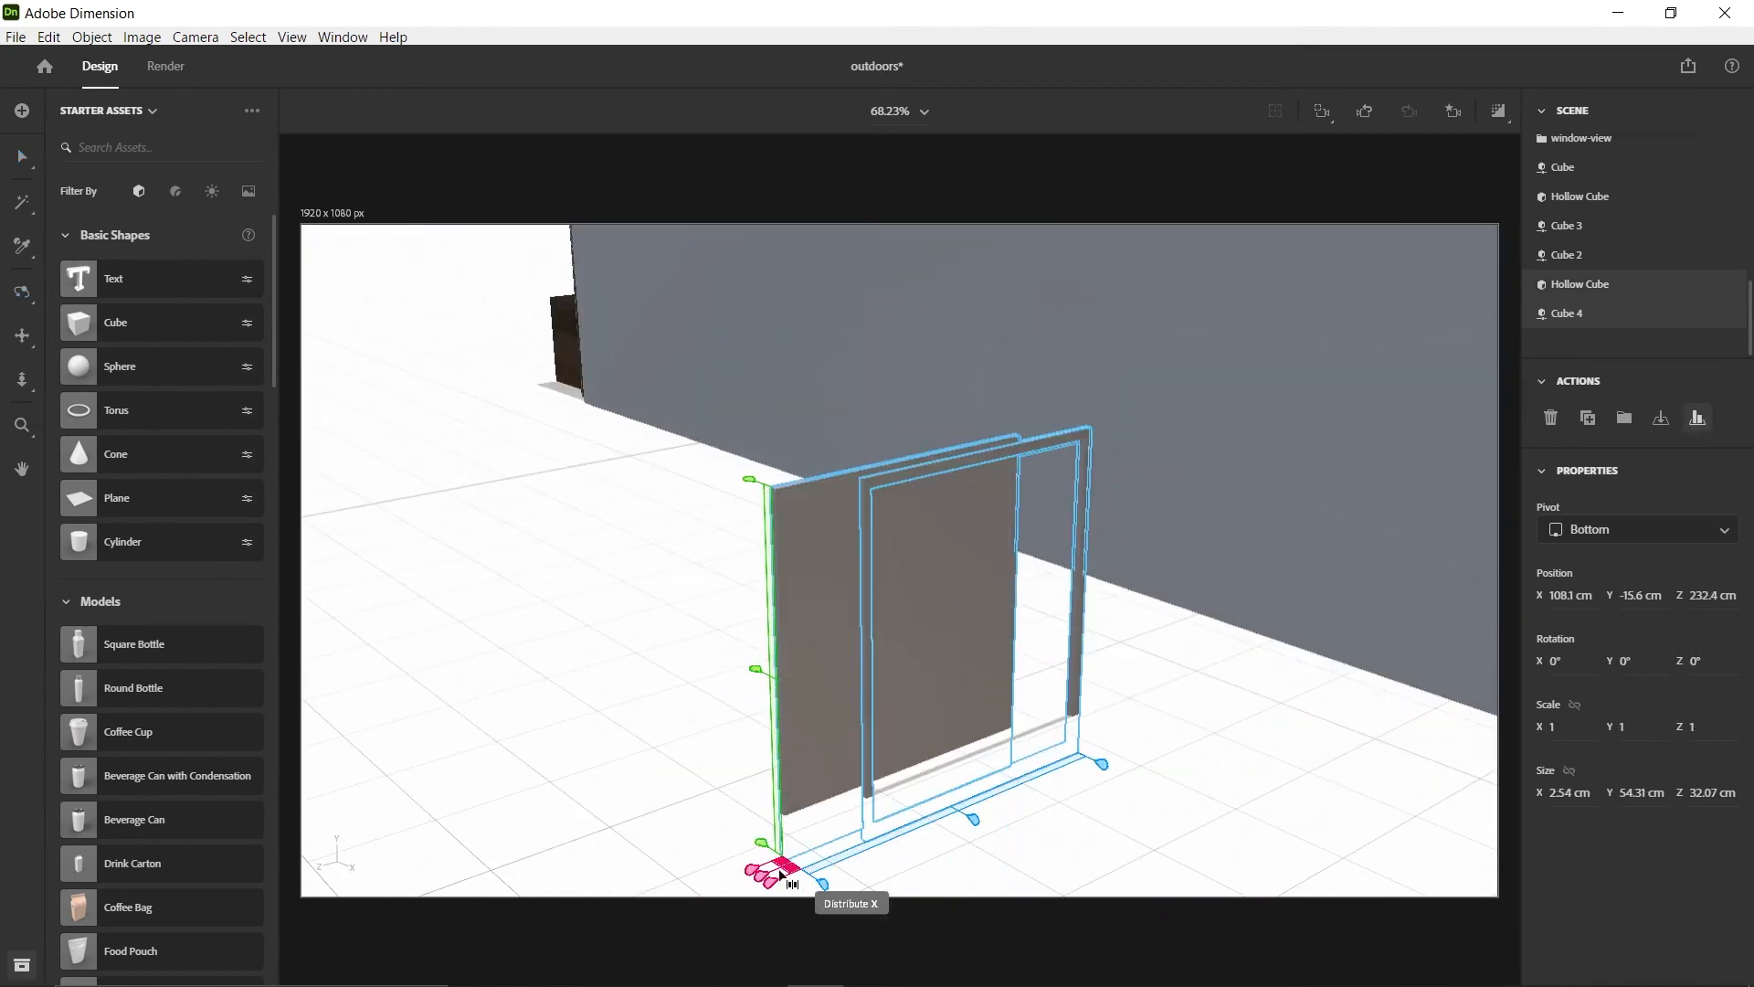
{"action": "left_click", "coordinate": [768, 876]}
{"action": "left_click", "coordinate": [966, 815]}
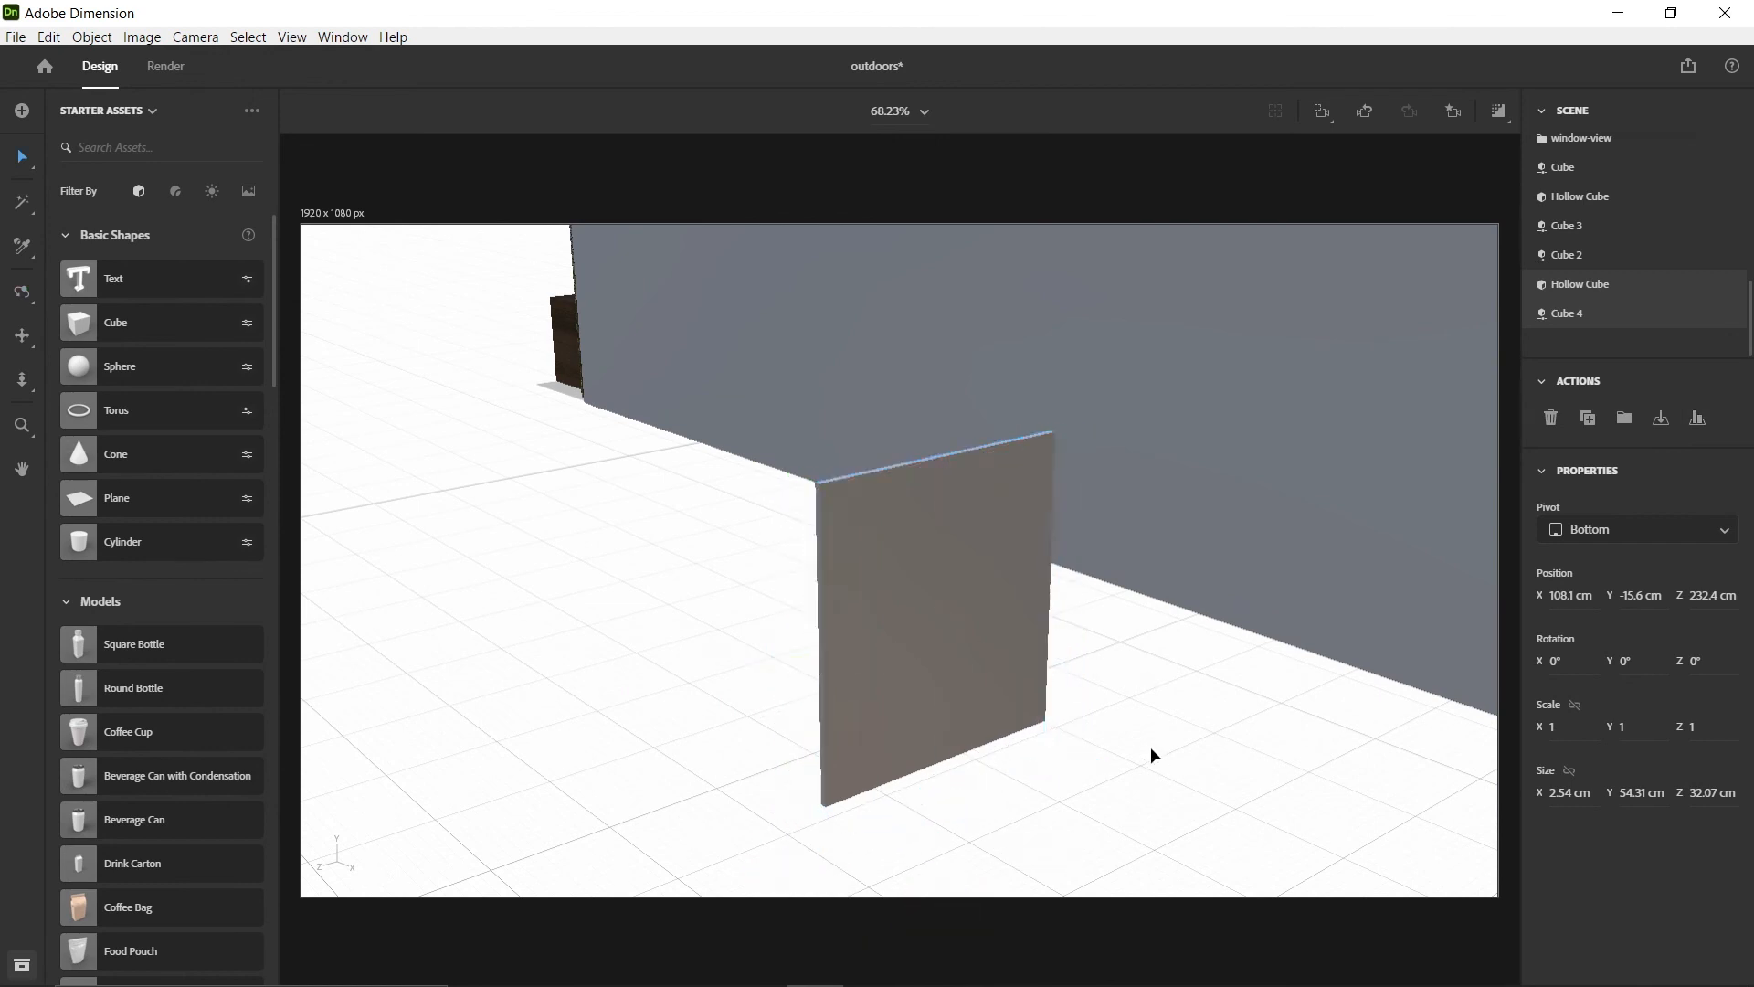
Raise the frame and panel above the ground and nudge the frame slightly in front of the panel
{"action": "left_click", "coordinate": [950, 592]}
{"action": "left_click_drag", "start_coordinate": [939, 728], "coordinate": [947, 615]}
{"action": "right_click_drag", "start_coordinate": [813, 539], "coordinate": [912, 507]}
{"action": "left_click", "coordinate": [1579, 285]}
{"action": "left_click_drag", "start_coordinate": [1003, 525], "coordinate": [994, 533]}
{"action": "right_click_drag", "start_coordinate": [1131, 560], "coordinate": [876, 472]}
{"action": "left_click", "coordinate": [775, 227]}
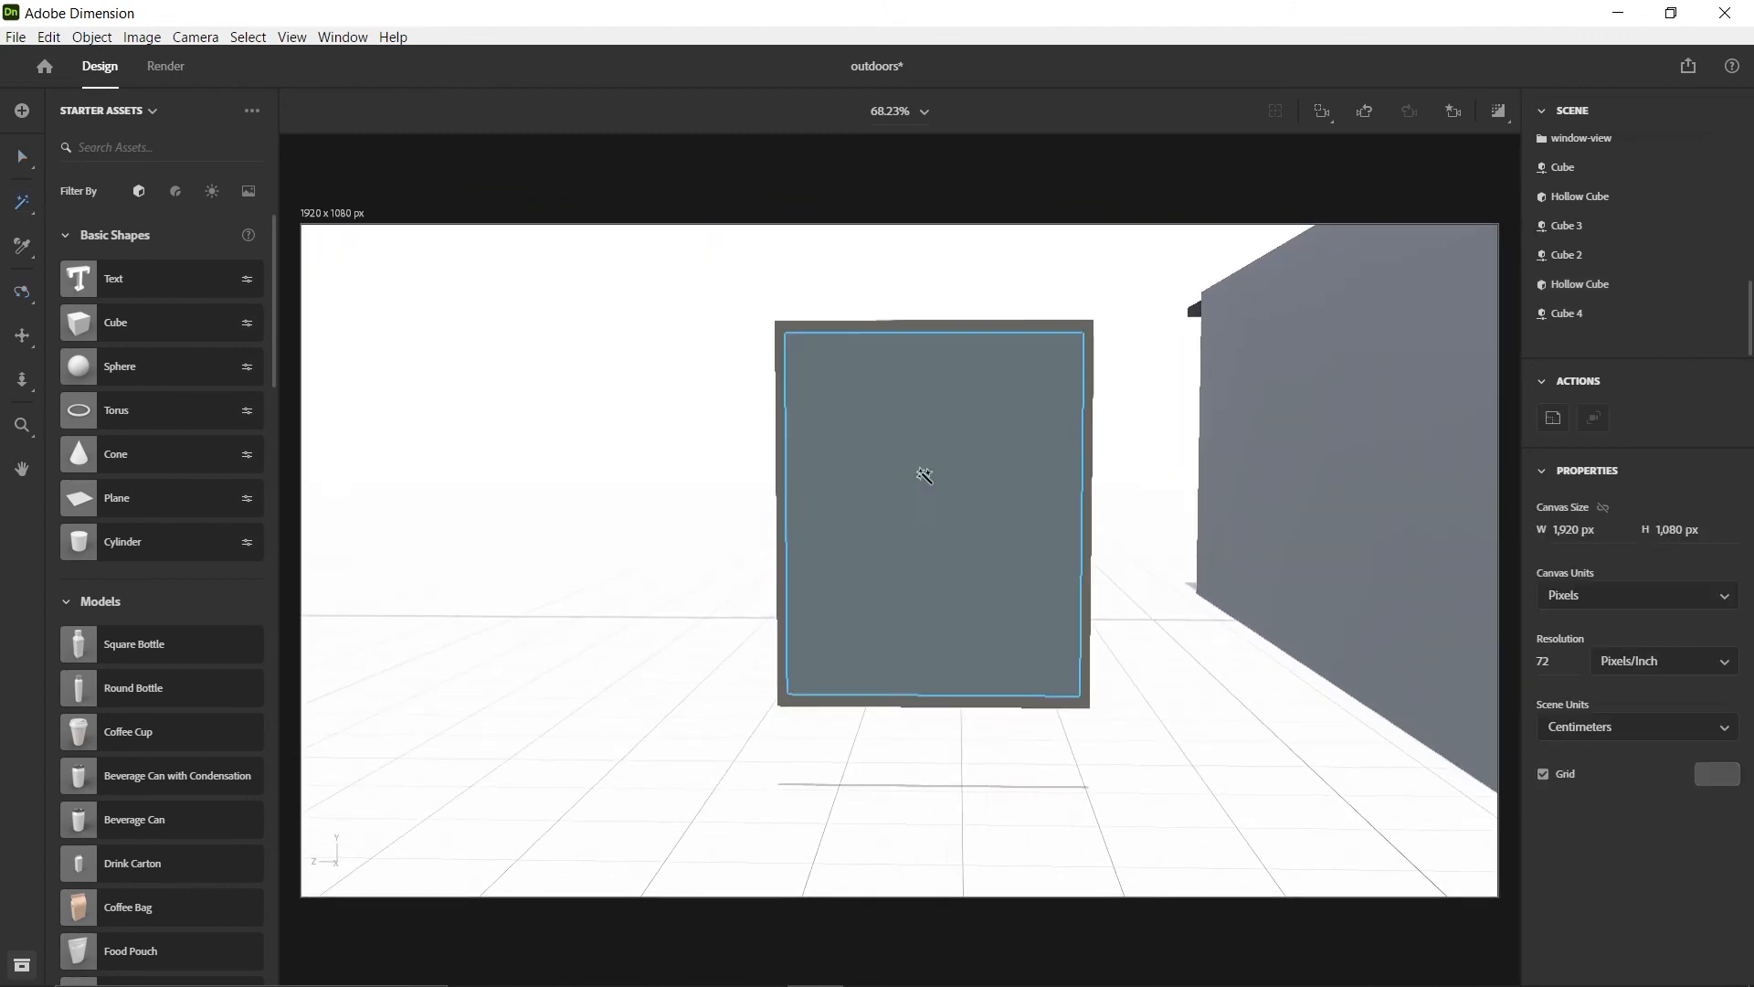
{"action": "left_click", "coordinate": [923, 473]}
{"action": "left_click", "coordinate": [1733, 314]}
{"action": "left_click", "coordinate": [1728, 511]}
{"action": "left_click", "coordinate": [1535, 302]}
{"action": "left_click", "coordinate": [1615, 505]}
{"action": "scroll", "coordinate": [49, 236], "scroll_direction": "up", "scroll_amount": 3}
{"action": "left_click", "coordinate": [91, 284]}
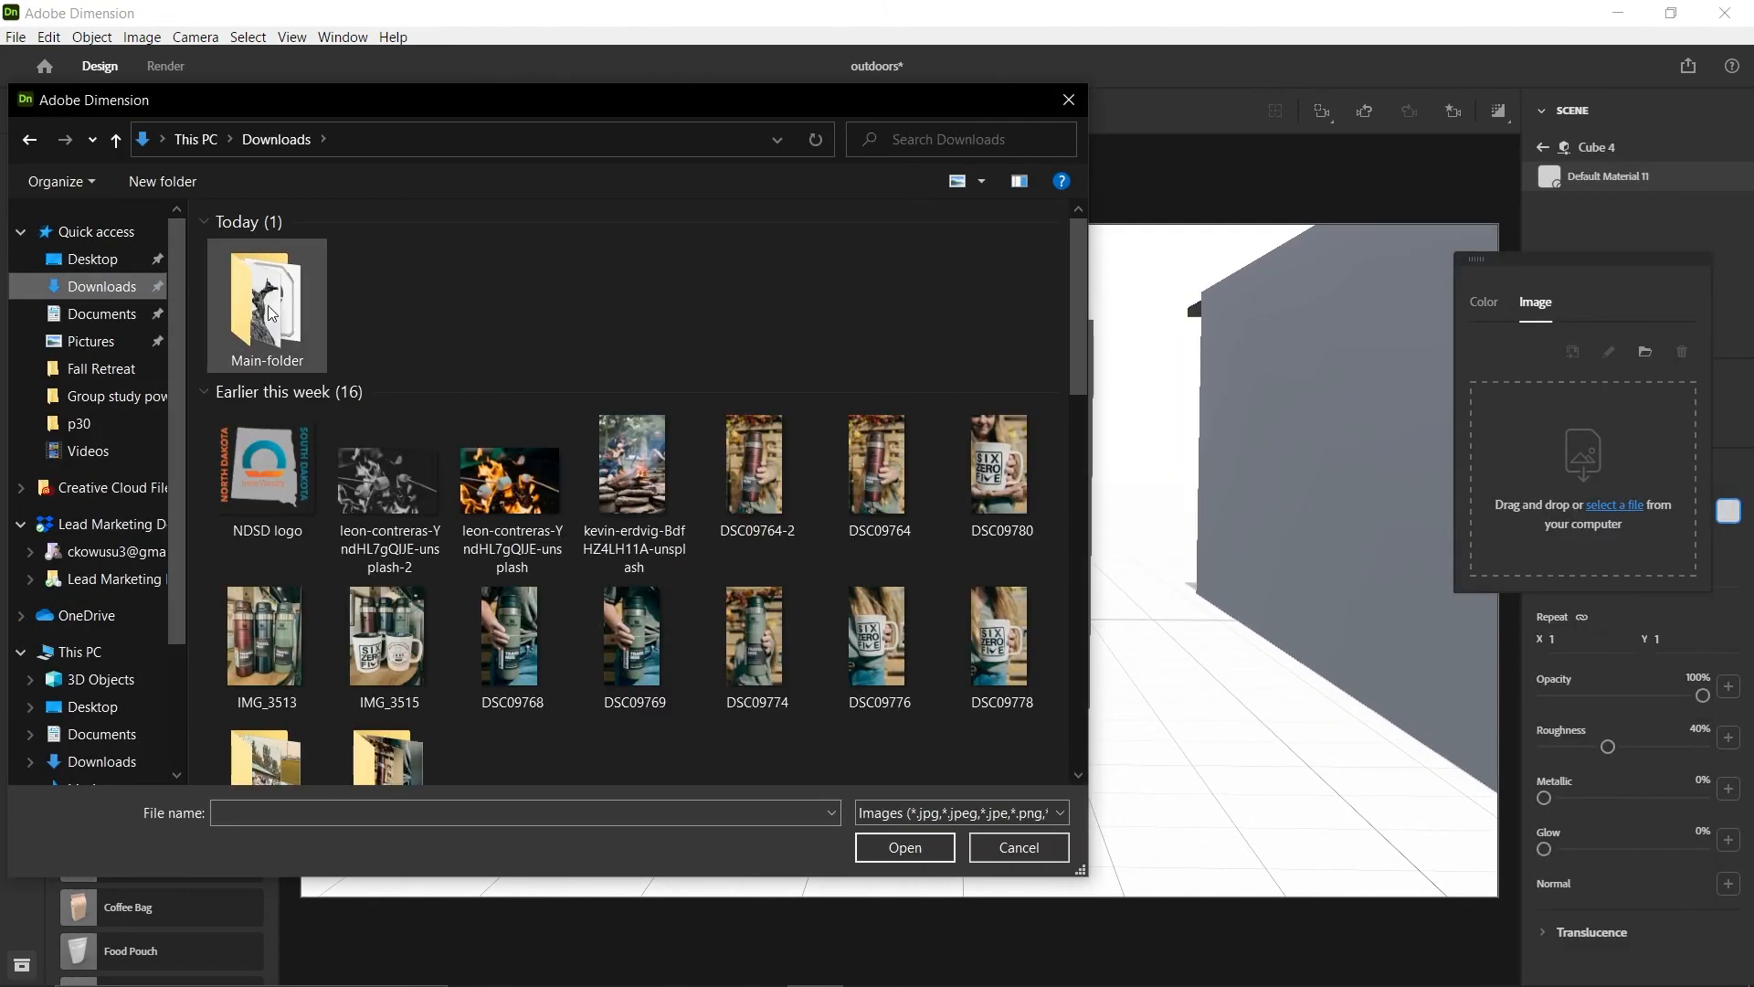
{"action": "left_click", "coordinate": [86, 259]}
{"action": "left_click", "coordinate": [1067, 99]}
Group the Cube 4 panel with its Hollow Cube frame and name the group wALL-FRAME
{"action": "left_click", "coordinate": [1585, 259]}
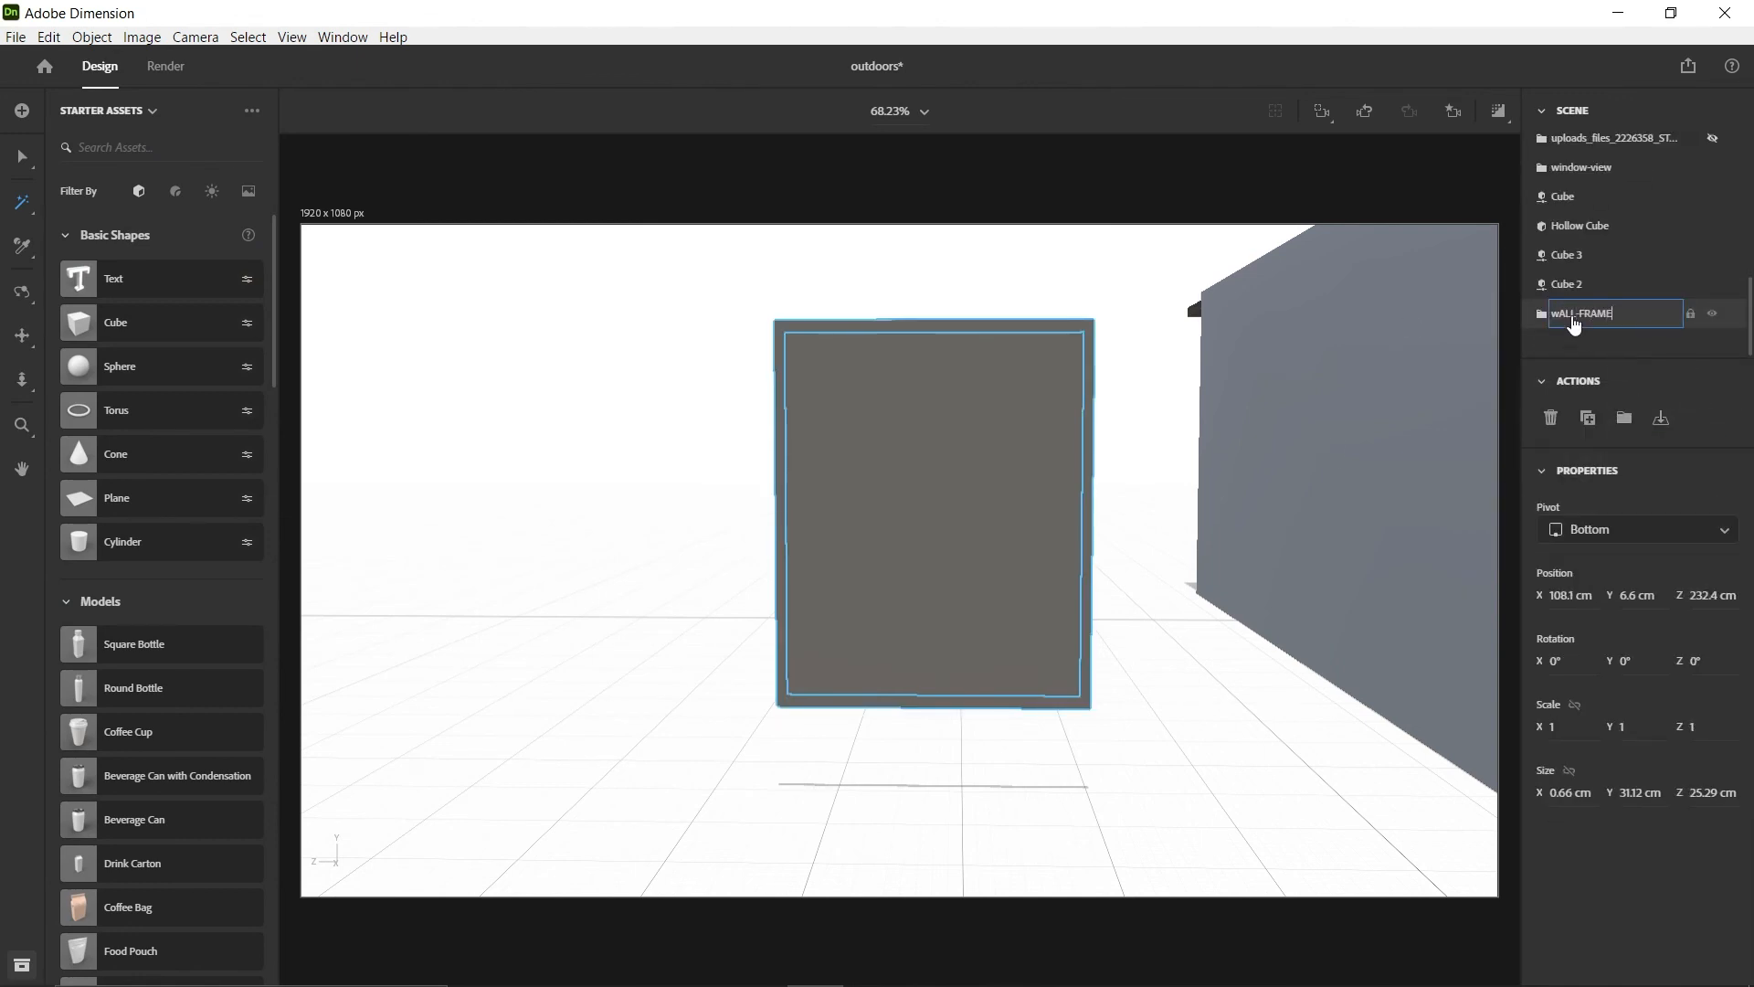
Apply the black-and-white driftwood photo from Main-folder in Downloads as Cube 4's base color image
{"action": "left_click", "coordinate": [874, 502]}
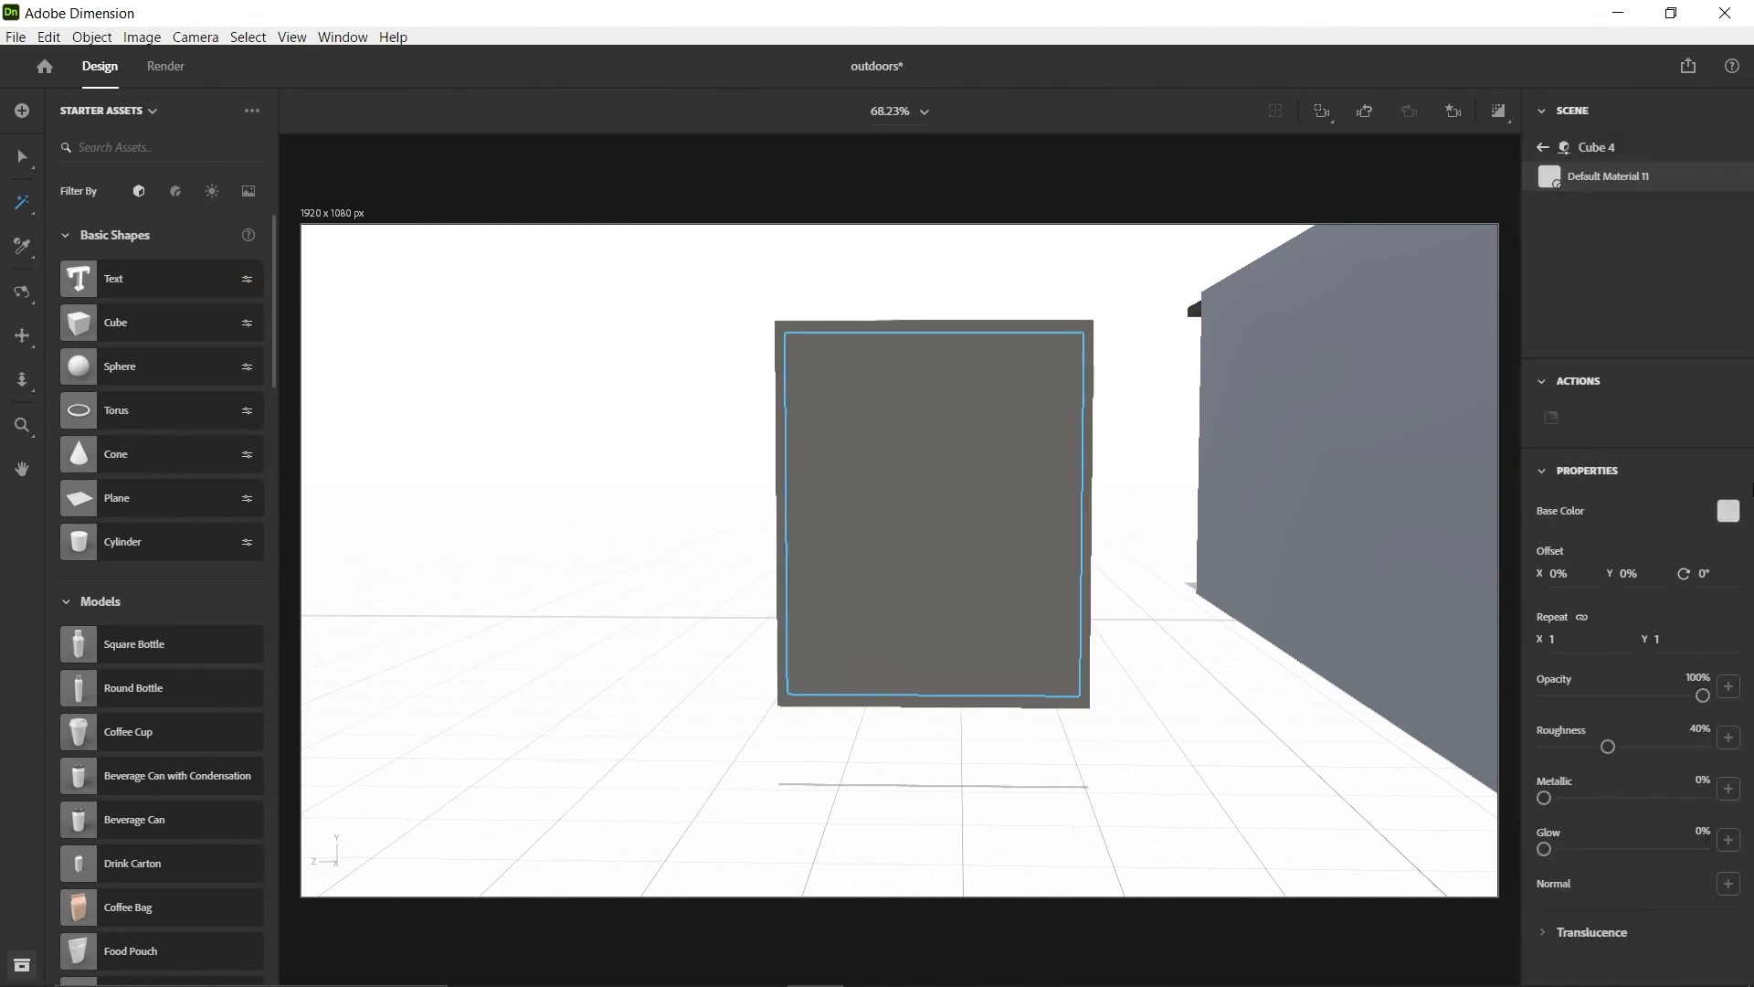
{"action": "left_click", "coordinate": [1727, 510]}
{"action": "left_click", "coordinate": [1535, 303]}
{"action": "left_click", "coordinate": [1615, 505]}
{"action": "scroll", "coordinate": [93, 270], "scroll_direction": "up", "scroll_amount": 3}
{"action": "left_click", "coordinate": [95, 284]}
{"action": "double_click", "coordinate": [270, 285]}
{"action": "left_click", "coordinate": [405, 287]}
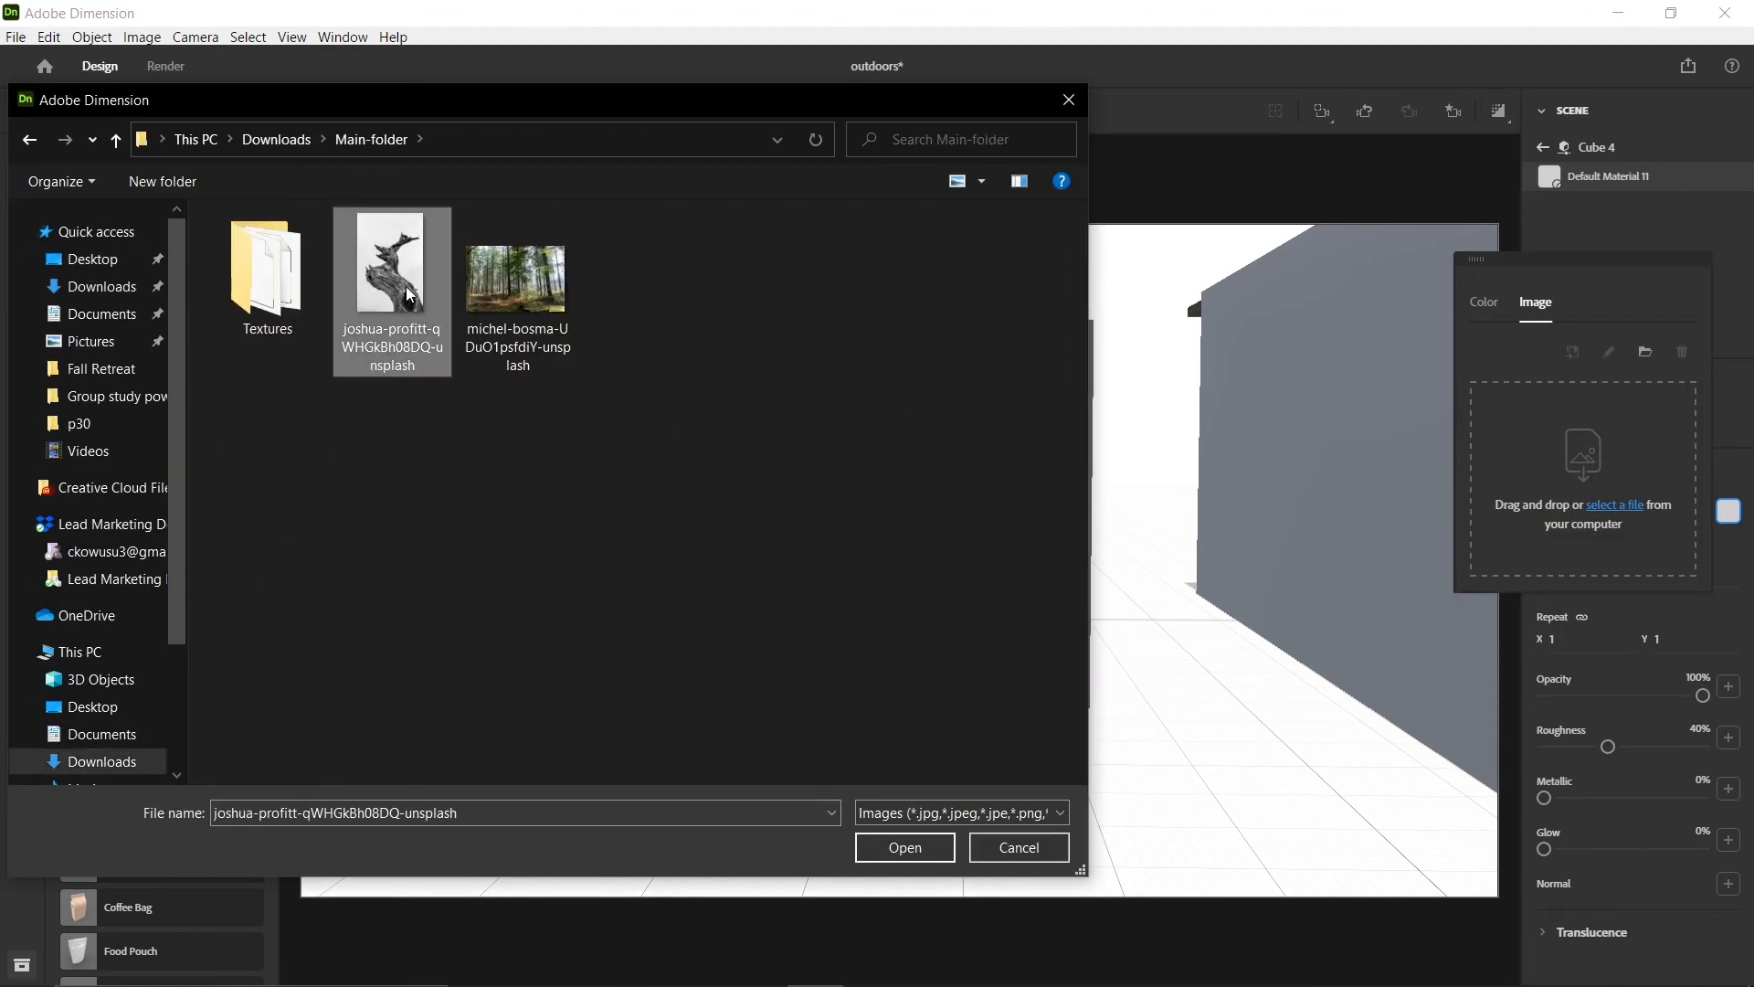
{"action": "left_click", "coordinate": [892, 854]}
{"action": "mouse_move", "coordinate": [1604, 720]}
{"action": "left_mouse_down"}
{"action": "mouse_move", "coordinate": [1590, 720]}
{"action": "mouse_move", "coordinate": [1647, 720]}
{"action": "mouse_move", "coordinate": [1621, 720]}
{"action": "left_mouse_up"}
{"action": "left_click_drag", "start_coordinate": [1571, 654], "coordinate": [1568, 654]}
{"action": "left_click_drag", "start_coordinate": [1492, 654], "coordinate": [1497, 655]}
Select the wALL-FRAME group and move it along Z to about 138.4 cm, in front of the room
{"action": "right_click_drag", "start_coordinate": [441, 423], "coordinate": [850, 511]}
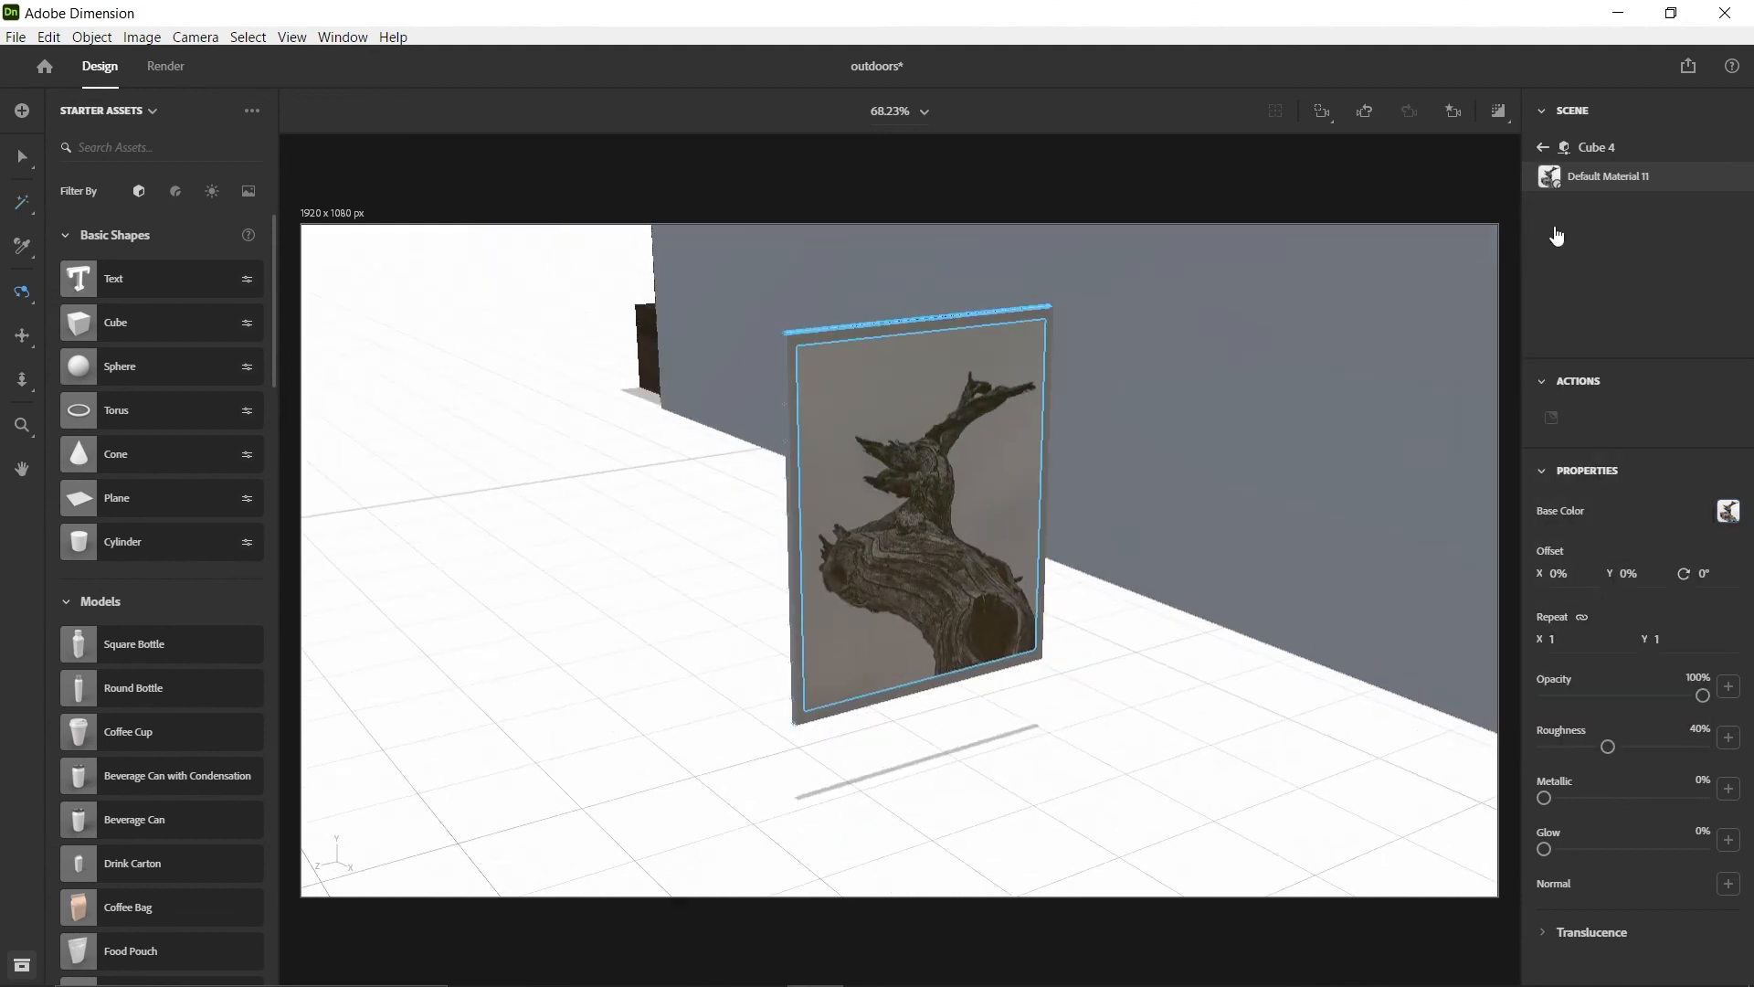
{"action": "left_click", "coordinate": [1543, 148]}
{"action": "left_click", "coordinate": [1586, 257]}
{"action": "scroll", "coordinate": [1453, 475], "scroll_direction": "down", "scroll_amount": 3}
{"action": "right_click_drag", "start_coordinate": [1462, 493], "coordinate": [1307, 520]}
{"action": "left_click_drag", "start_coordinate": [582, 630], "coordinate": [1087, 640]}
{"action": "scroll", "coordinate": [1096, 584], "scroll_direction": "up", "scroll_amount": 1}
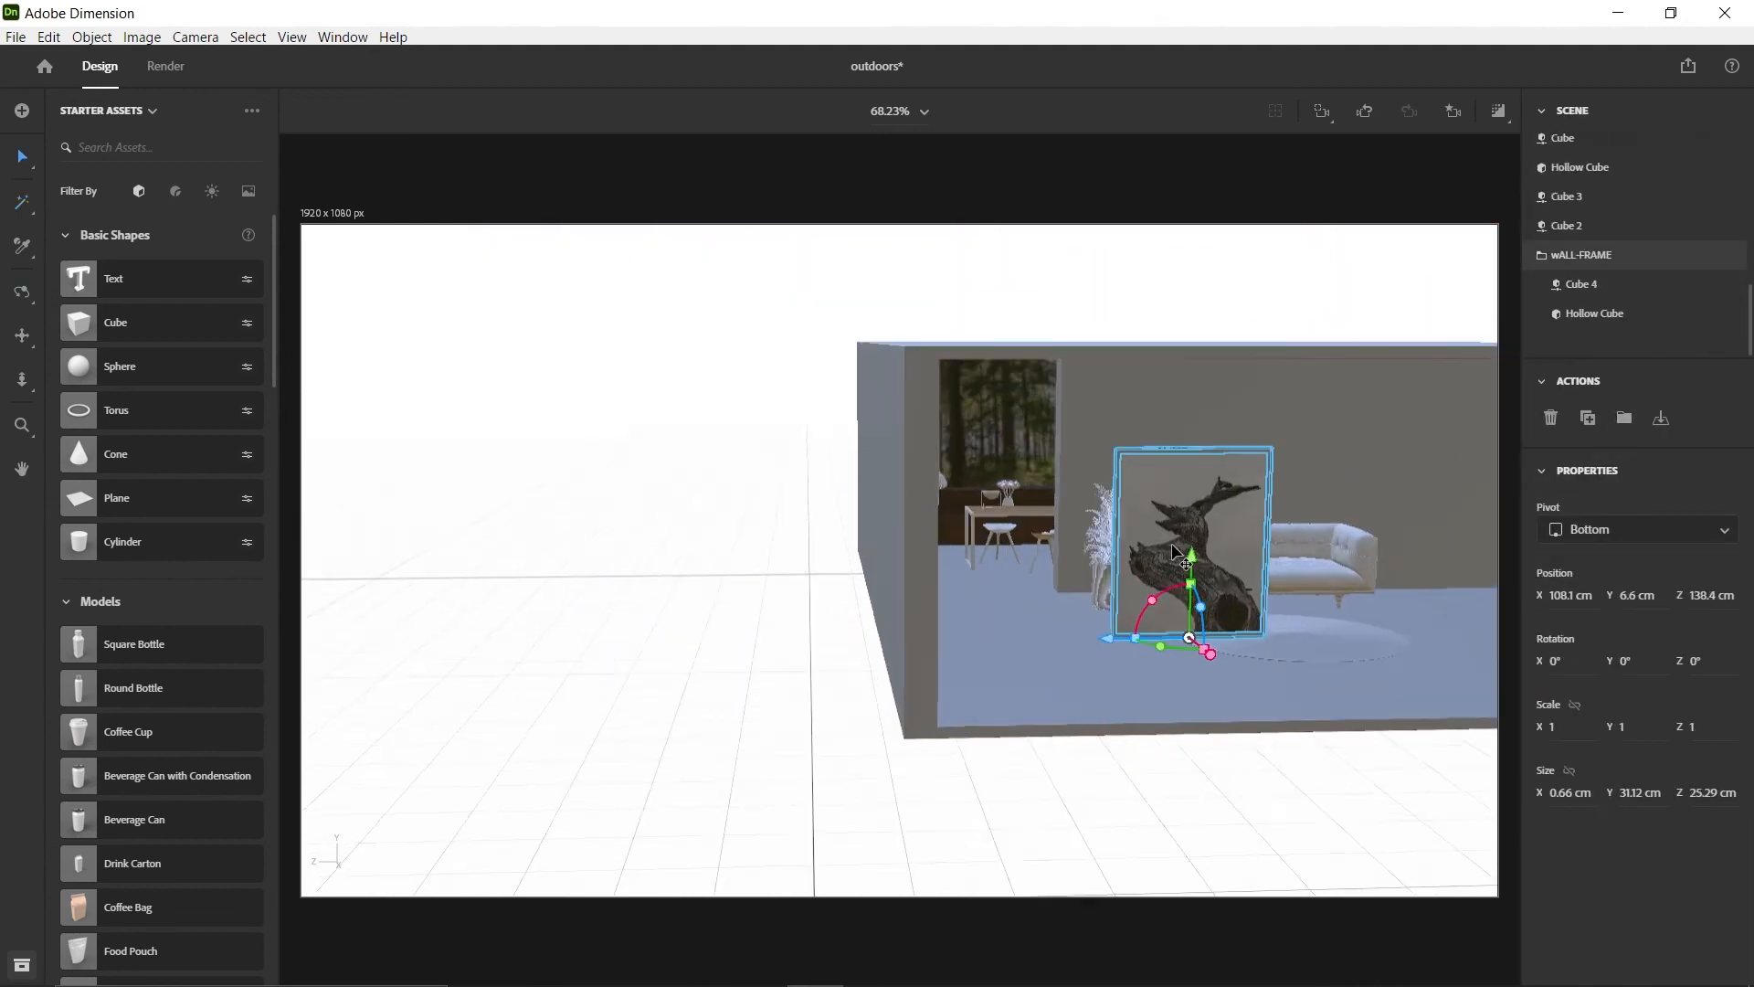
{"action": "scroll", "coordinate": [1142, 585], "scroll_direction": "up", "scroll_amount": 2}
Move wALL-FRAME back to the partition wall at about X 44.1 cm and raise it to Y 18.6 cm
{"action": "right_click_drag", "start_coordinate": [1187, 585], "coordinate": [1132, 594]}
{"action": "left_click_drag", "start_coordinate": [1064, 653], "coordinate": [960, 539]}
{"action": "right_click_drag", "start_coordinate": [1302, 530], "coordinate": [1100, 497]}
{"action": "scroll", "coordinate": [1099, 497], "scroll_direction": "up", "scroll_amount": 4}
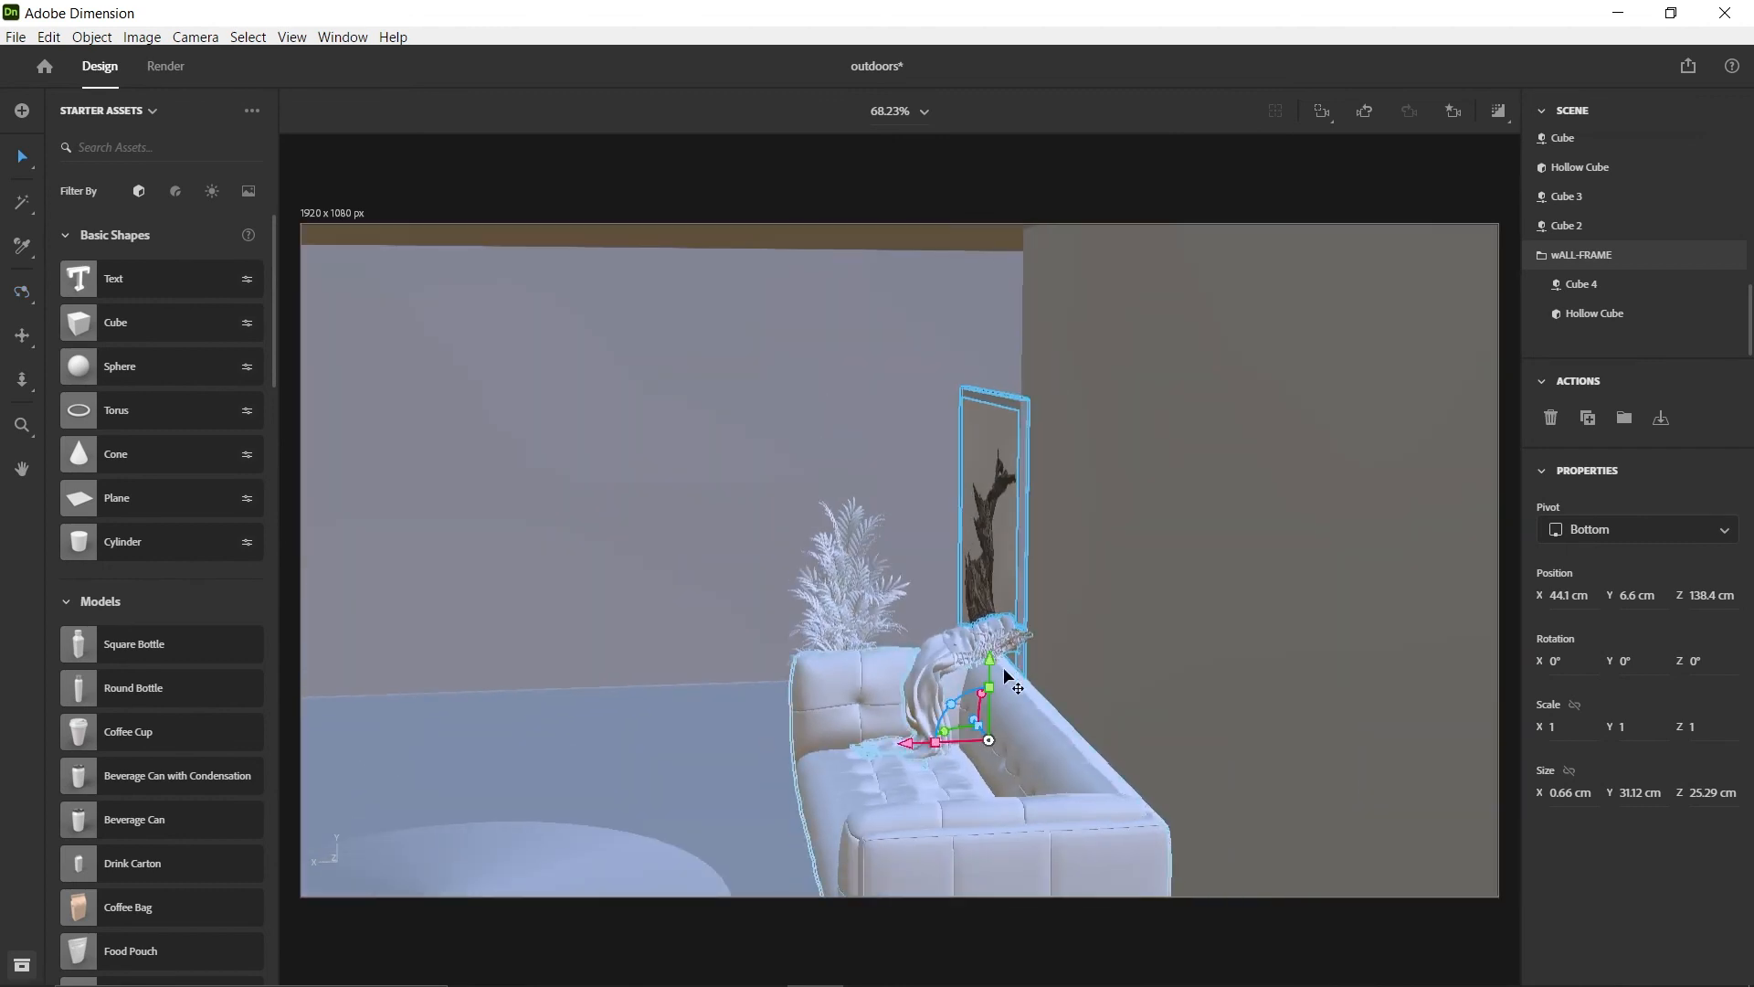
{"action": "left_click_drag", "start_coordinate": [996, 663], "coordinate": [1023, 528]}
In Main-view, position wALL-FRAME above the sofa at about Y 26, Z 117.7 cm and scale it to 0.7
{"action": "left_click", "coordinate": [1455, 115]}
{"action": "left_click", "coordinate": [1343, 254]}
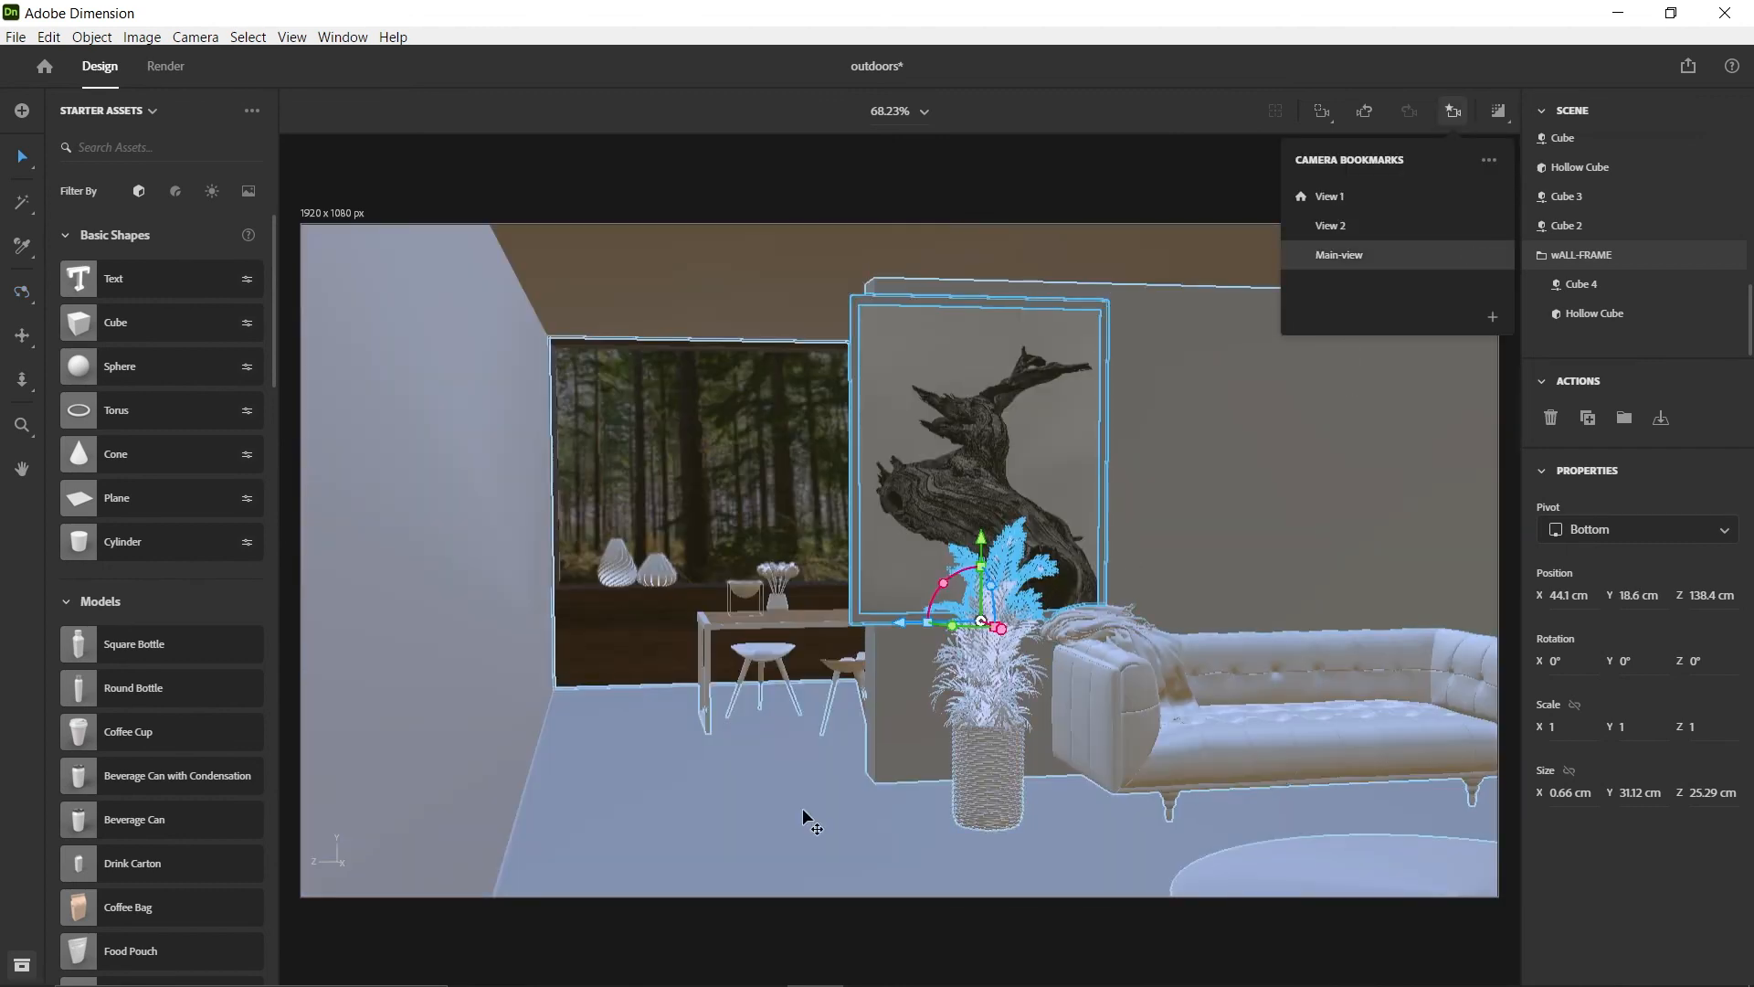
{"action": "left_click_drag", "start_coordinate": [900, 611], "coordinate": [1112, 611]}
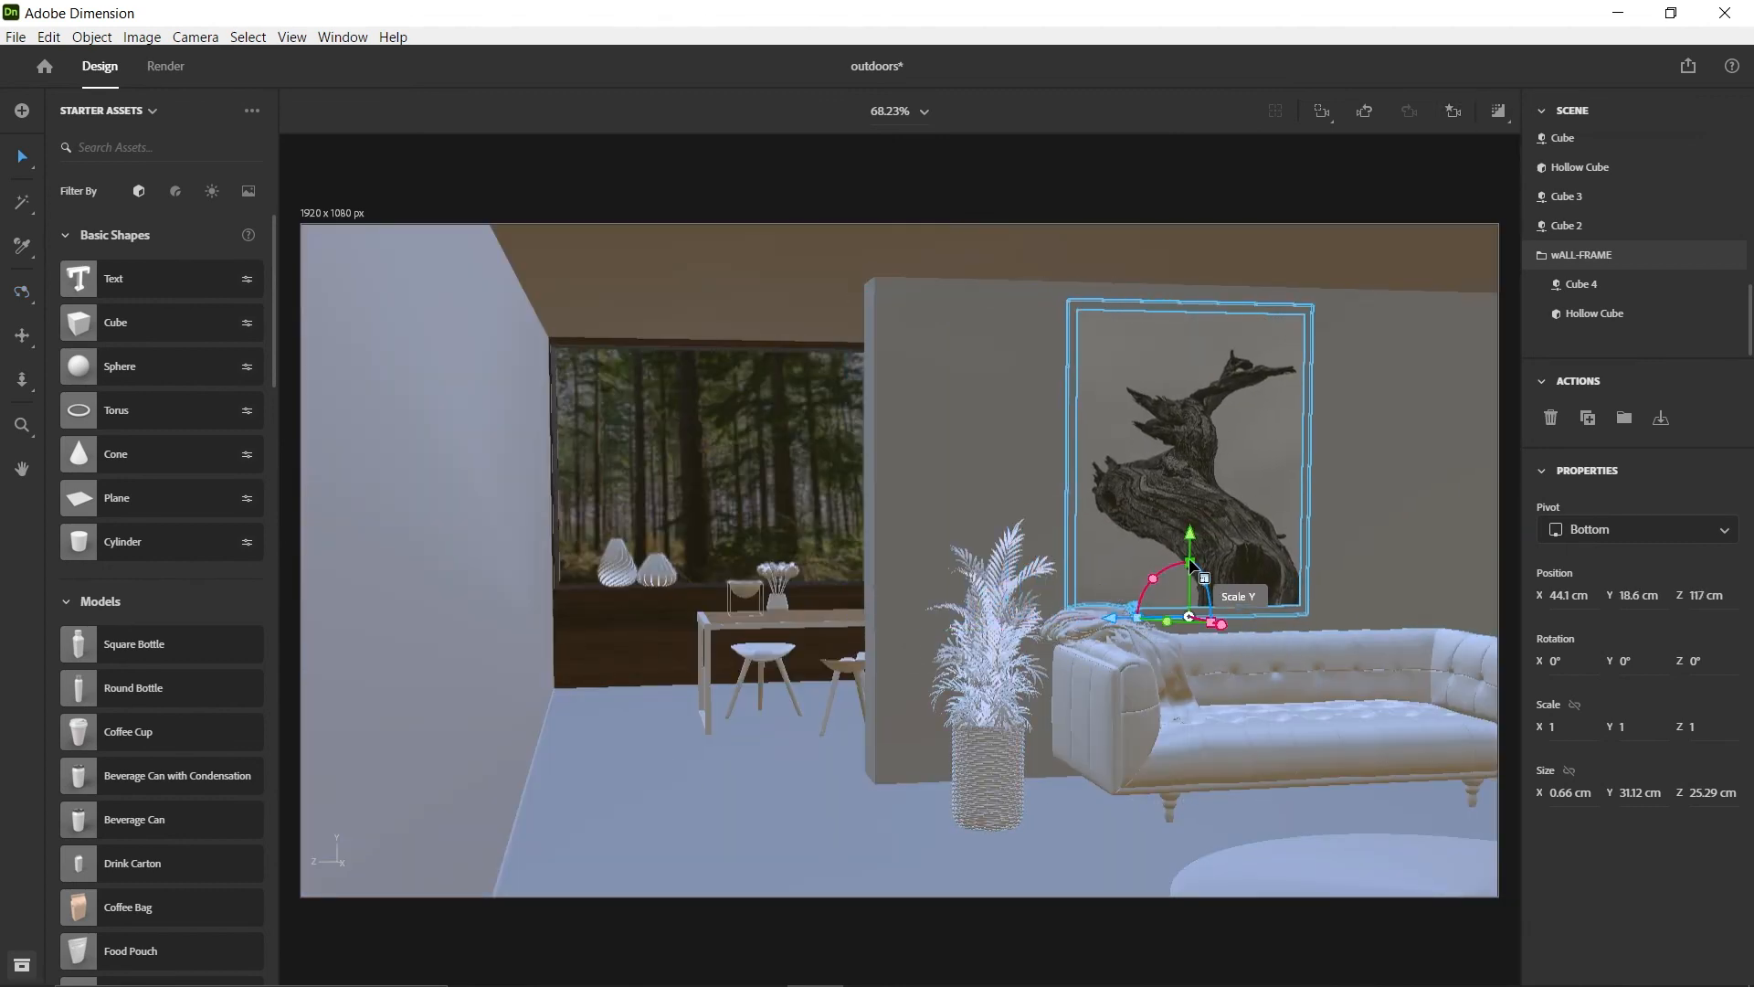
{"action": "left_click_drag", "start_coordinate": [1189, 561], "coordinate": [1189, 577], "text": "shift"}
{"action": "left_click_drag", "start_coordinate": [1189, 533], "coordinate": [1191, 456]}
{"action": "left_click_drag", "start_coordinate": [1112, 543], "coordinate": [1106, 541]}
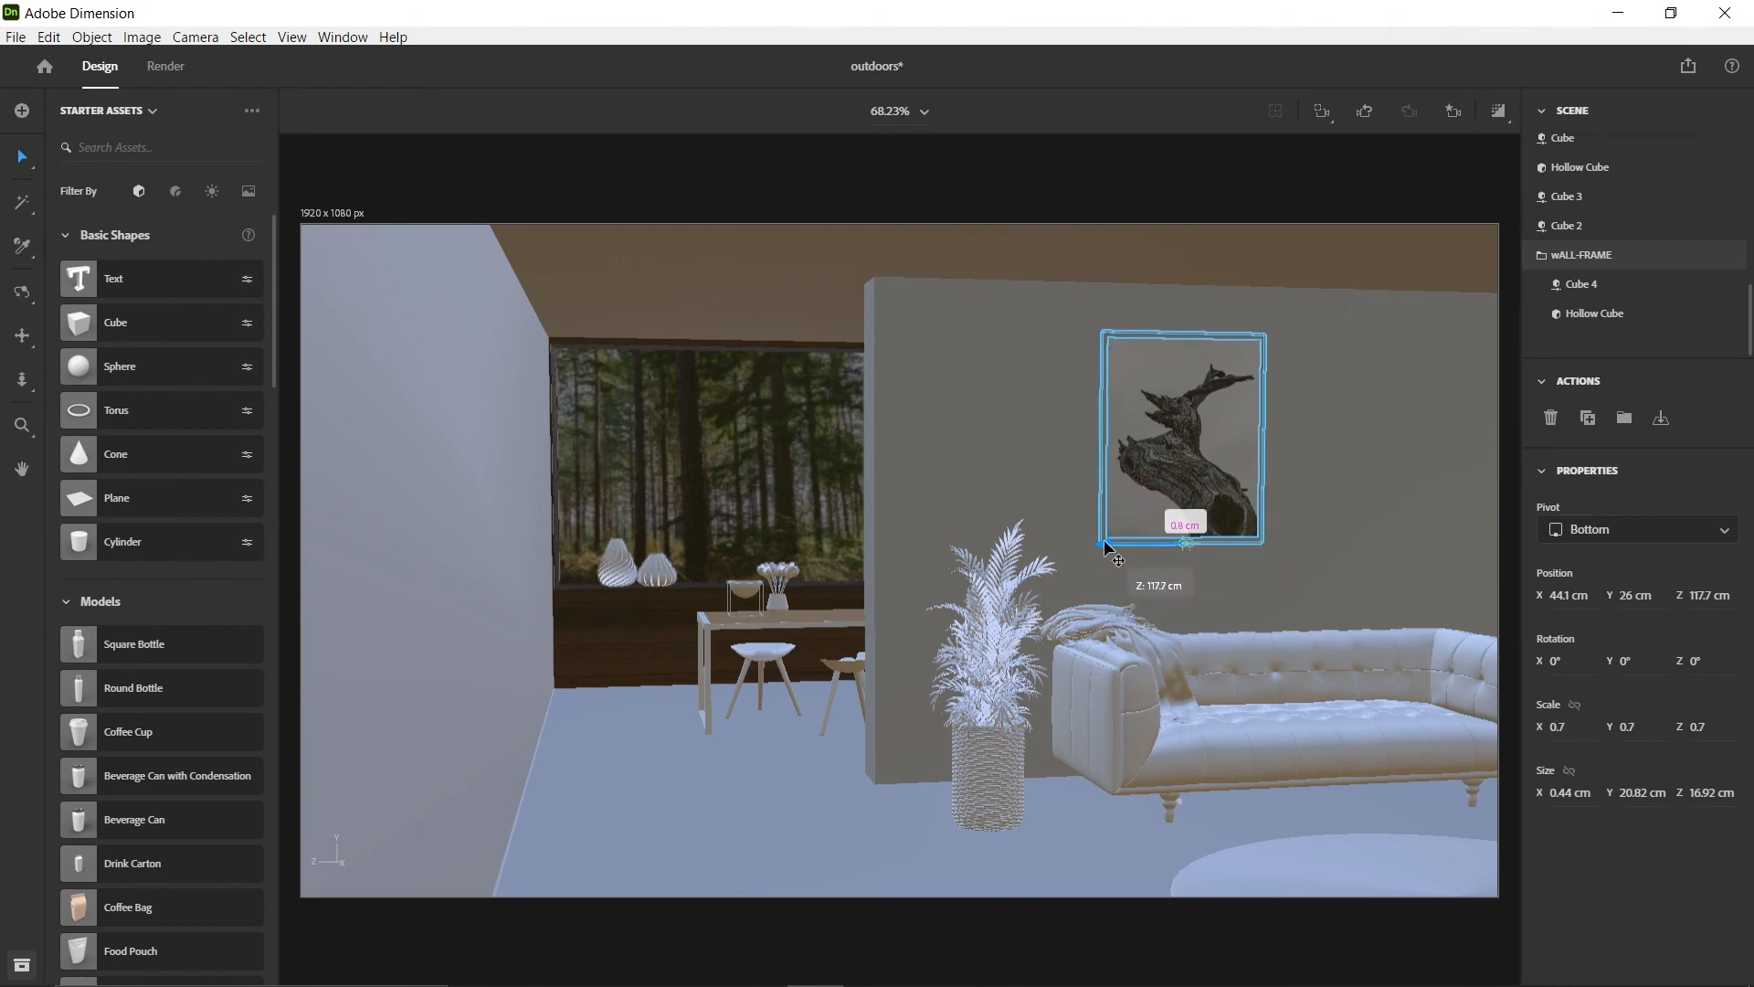
Duplicate wALL-FRAME along the wall to about Z 98.9 cm and lower both frames to about Y 23.7 cm
{"action": "left_click_drag", "start_coordinate": [1112, 548], "coordinate": [1285, 558], "text": "alt"}
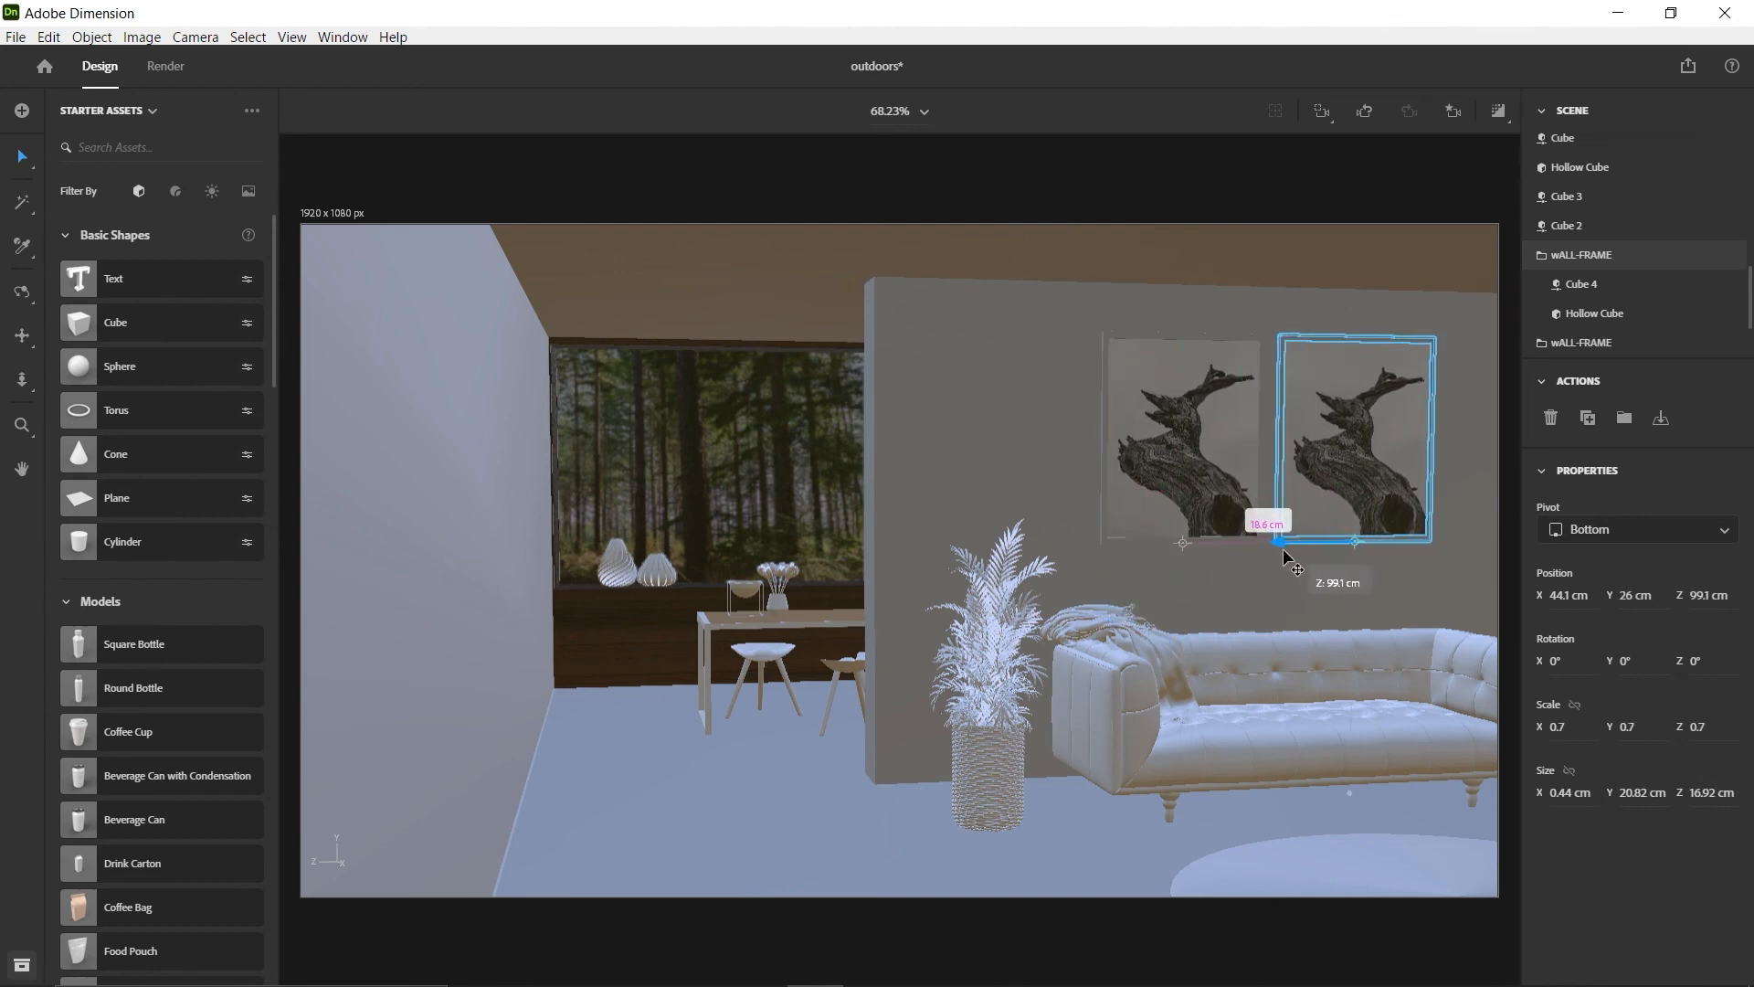
{"action": "left_click", "coordinate": [793, 711]}
{"action": "left_click", "coordinate": [1179, 457]}
{"action": "left_click", "coordinate": [1352, 456], "text": "shift"}
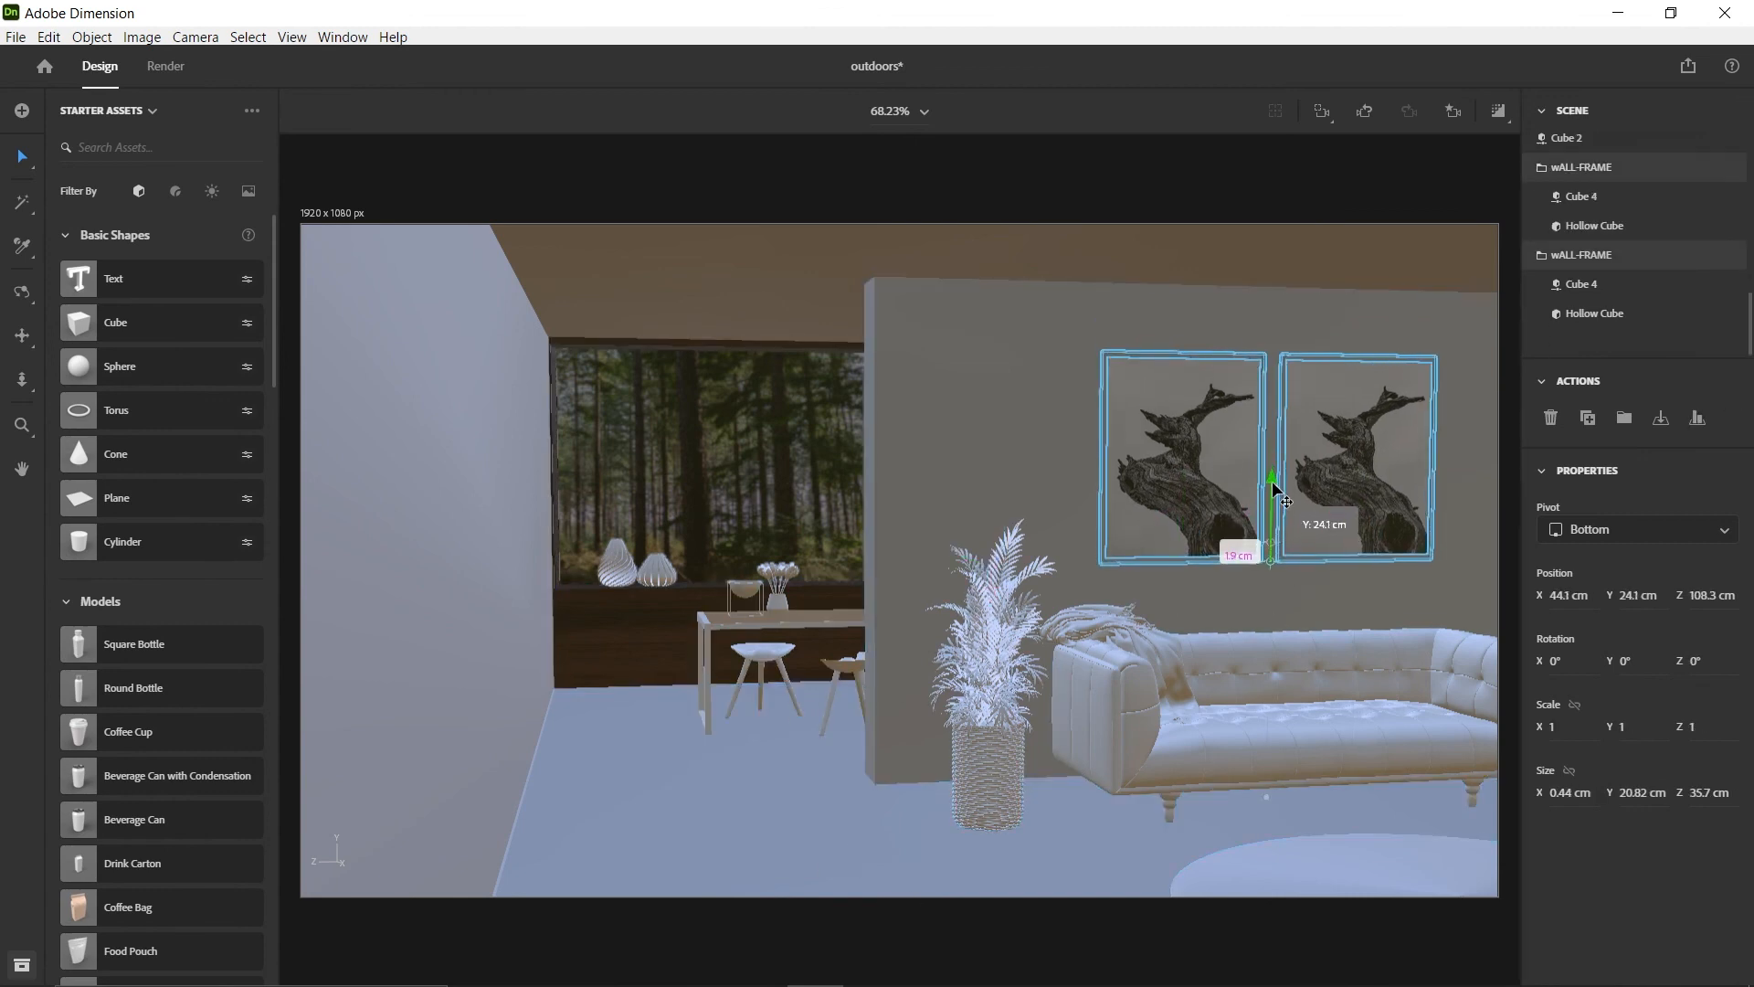
Scale the wall frame nearer the window to X 0.3, Y 0.3, Z 0.4 and duplicate it below at about Y 26.7 cm
{"action": "left_click", "coordinate": [1188, 493]}
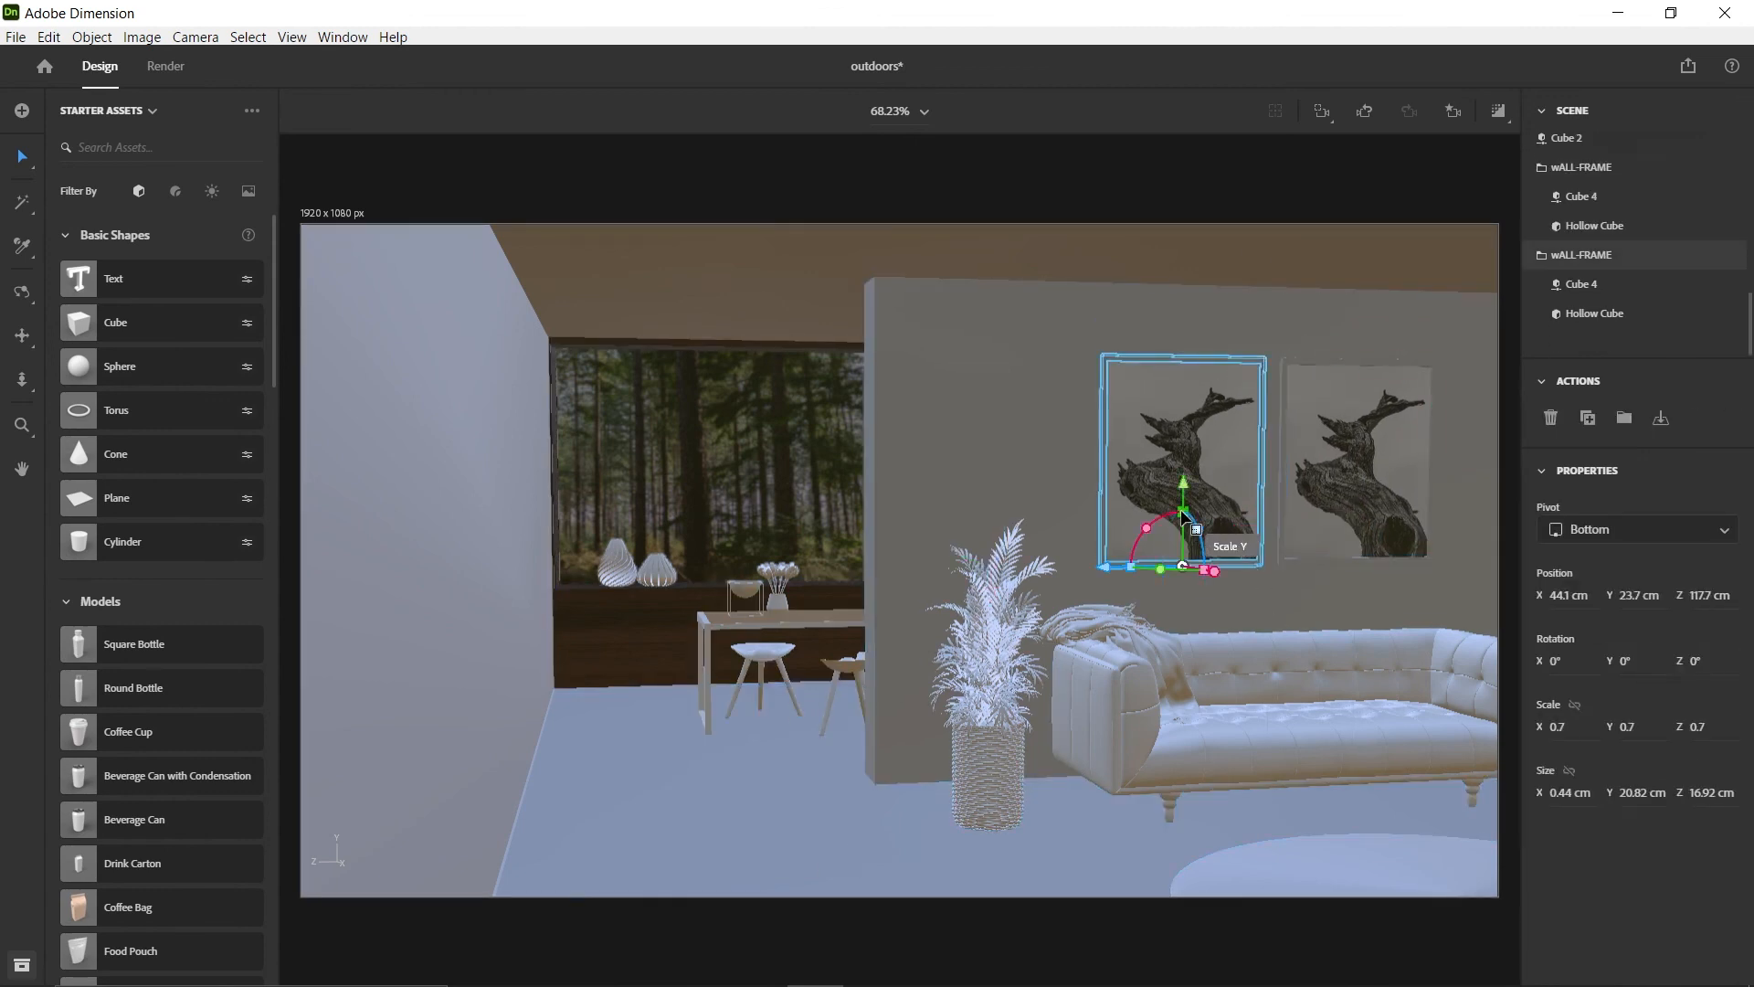
{"action": "left_click_drag", "start_coordinate": [1183, 510], "coordinate": [1184, 537]}
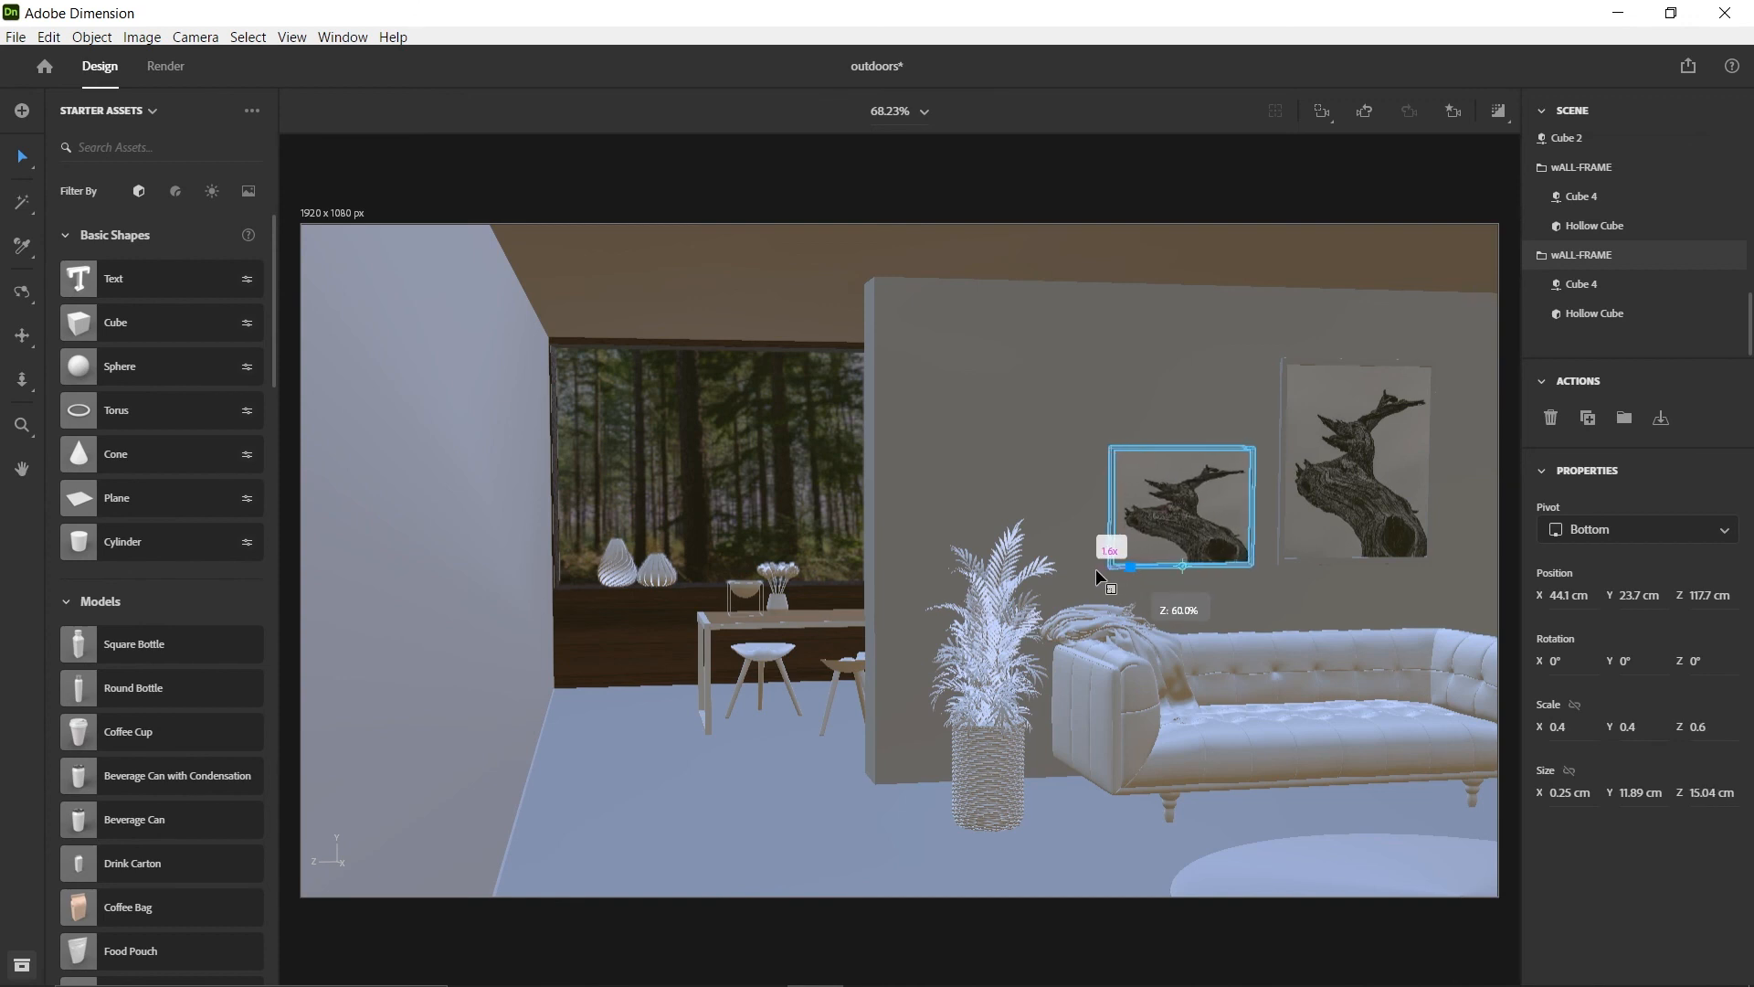
{"action": "left_click", "coordinate": [1290, 559]}
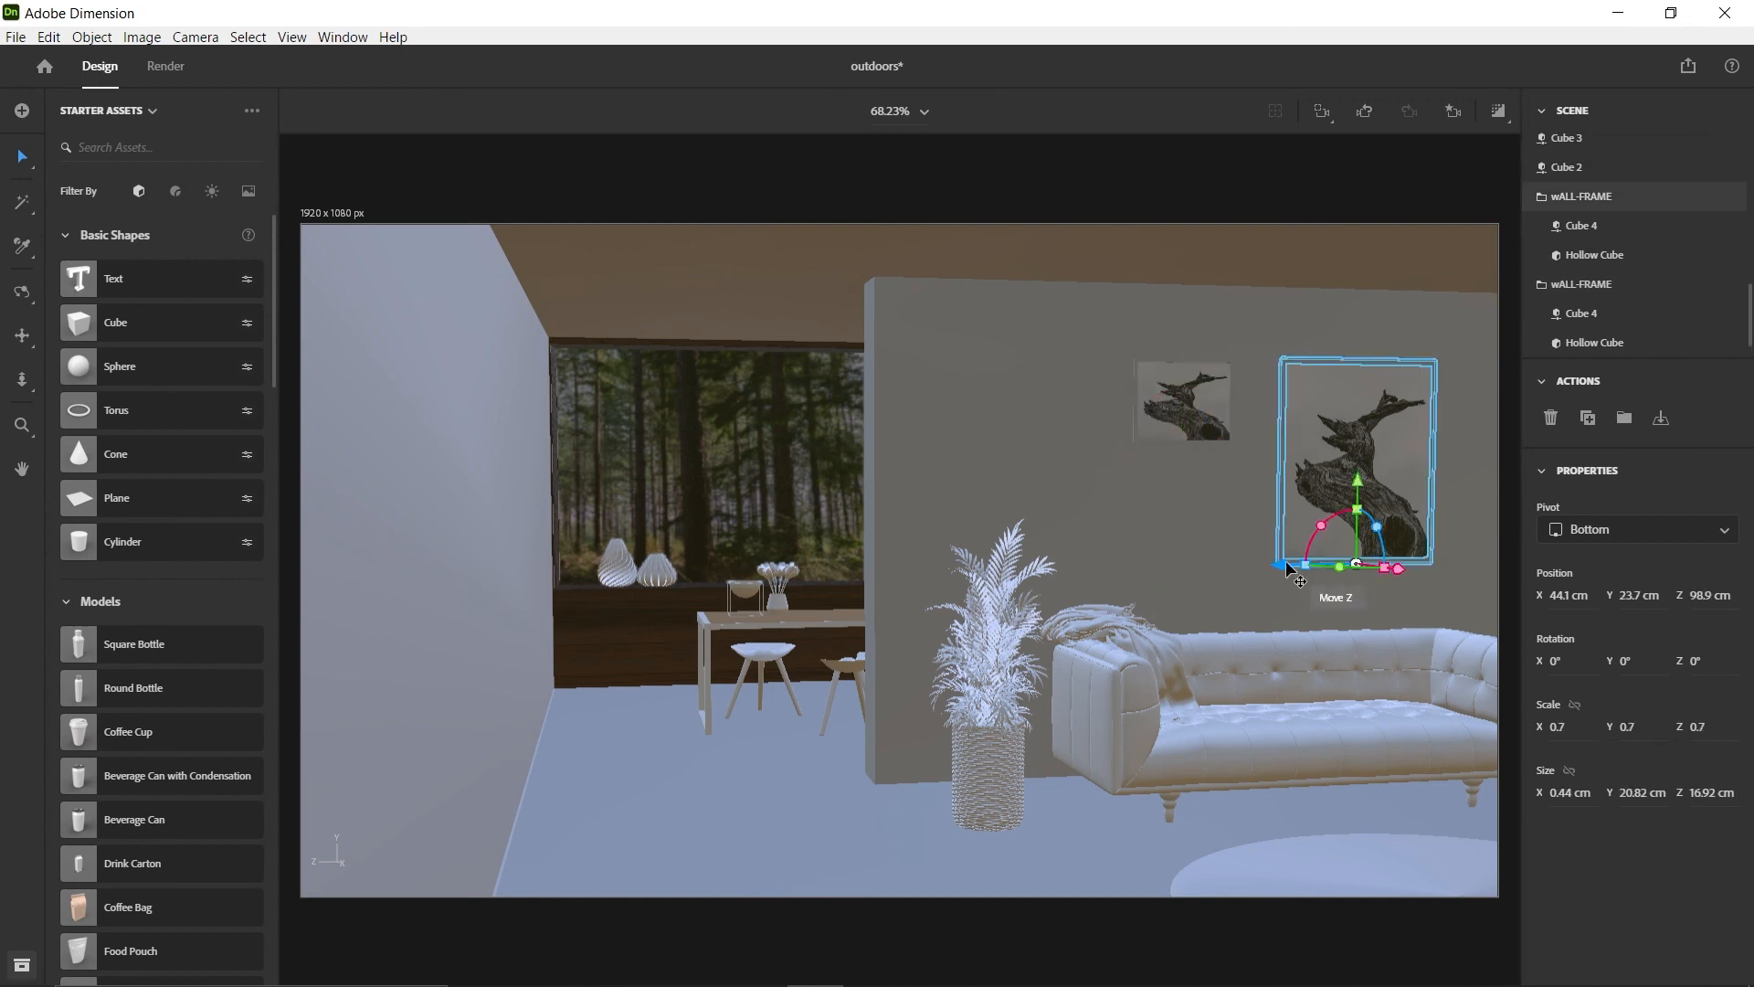
{"action": "left_click", "coordinate": [1196, 420]}
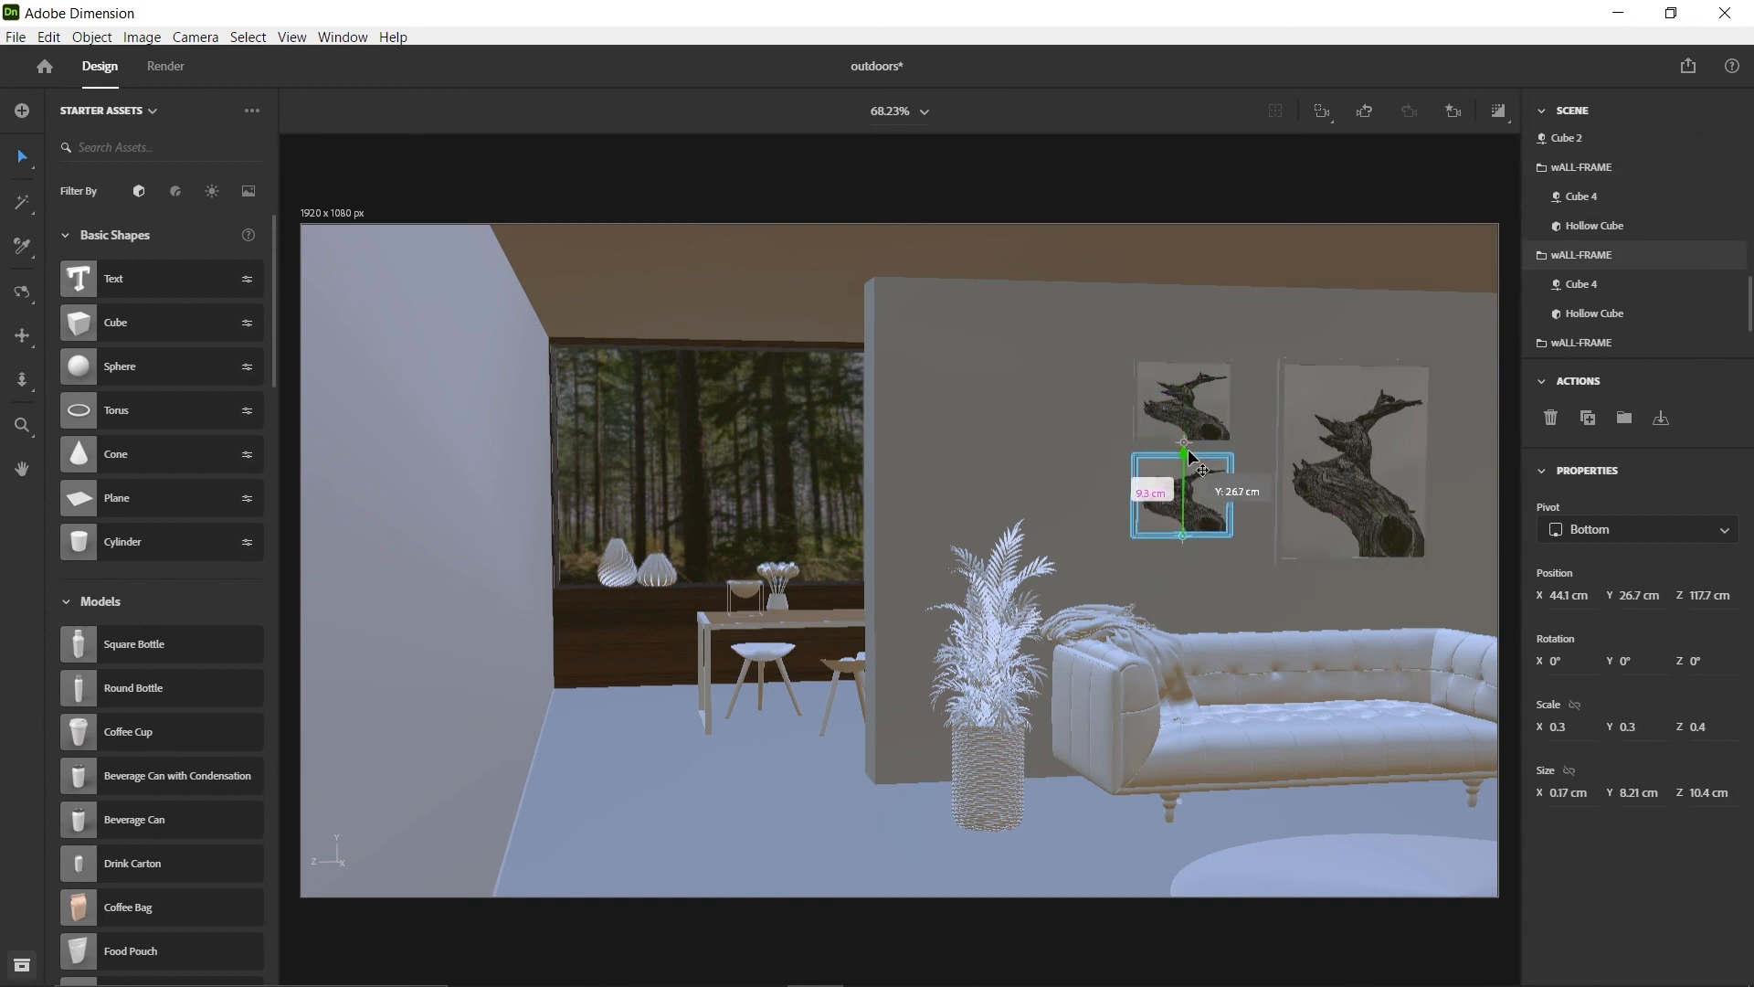
Scale the large wall frame to 0.5 and align it beside the two small frames at about Y 27, Z 104.4 cm
{"action": "scroll", "coordinate": [1370, 407], "scroll_direction": "up", "scroll_amount": 3}
{"action": "right_click_drag", "start_coordinate": [1417, 399], "coordinate": [1133, 420]}
{"action": "scroll", "coordinate": [1078, 478], "scroll_direction": "up", "scroll_amount": 3}
{"action": "middle_click_drag", "start_coordinate": [1078, 478], "coordinate": [990, 600]}
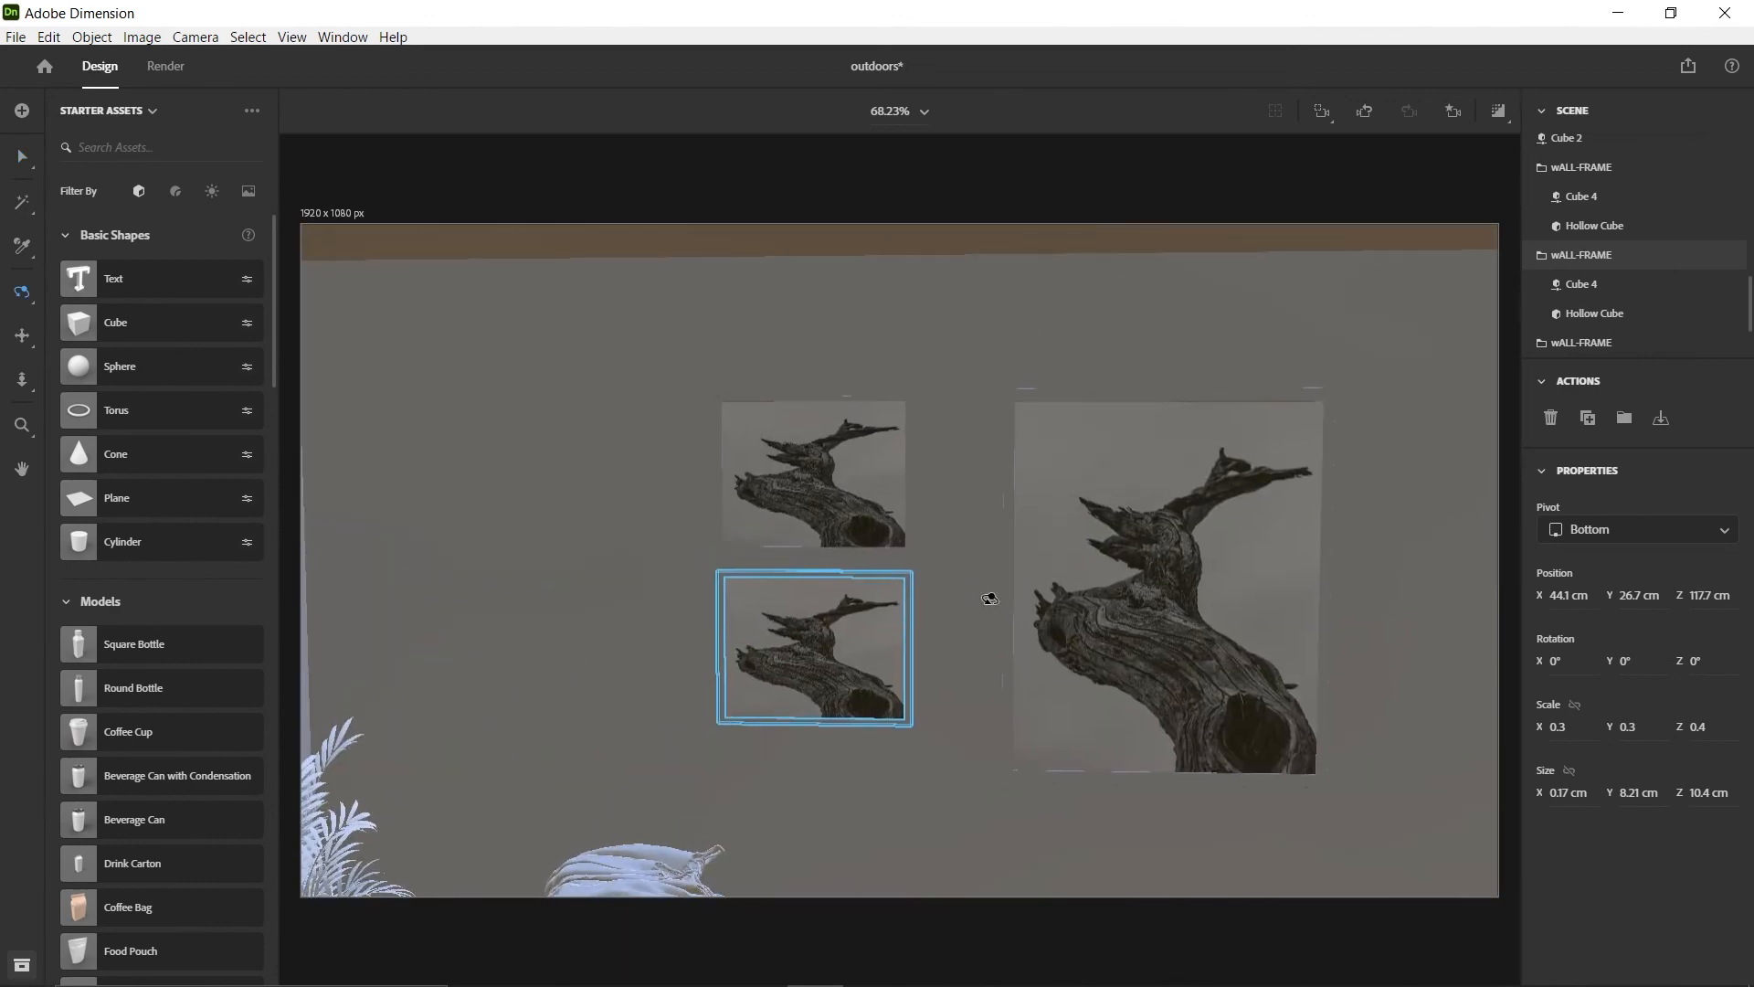
{"action": "left_click", "coordinate": [1071, 429]}
{"action": "left_click_drag", "start_coordinate": [1159, 702], "coordinate": [1158, 706]}
{"action": "left_click_drag", "start_coordinate": [1081, 788], "coordinate": [1033, 788]}
{"action": "left_click_drag", "start_coordinate": [1114, 734], "coordinate": [1110, 640], "text": "shift"}
{"action": "left_click_drag", "start_coordinate": [1043, 722], "coordinate": [1033, 658]}
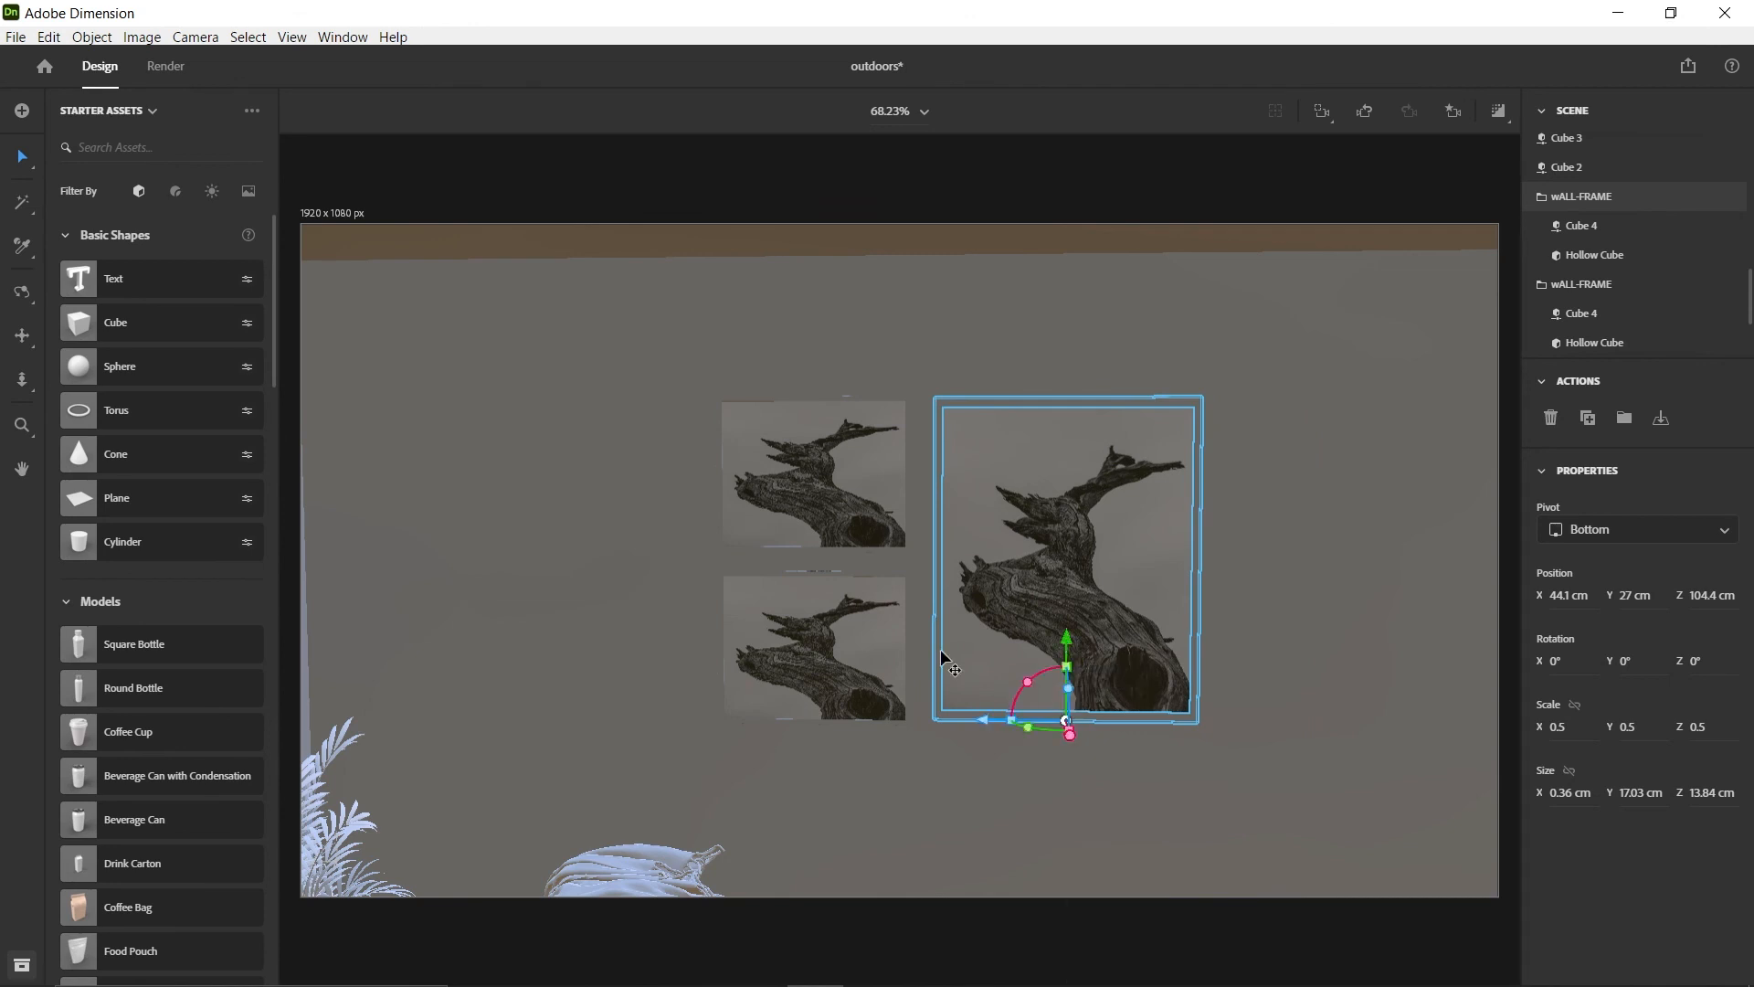
Select all three wall frames and shift them together above the sofa to about Y 25.7, Z 107 cm
{"action": "left_click", "coordinate": [859, 644], "text": "shift"}
{"action": "left_click", "coordinate": [854, 511], "text": "shift"}
{"action": "left_click_drag", "start_coordinate": [882, 721], "coordinate": [997, 730]}
{"action": "scroll", "coordinate": [996, 713], "scroll_direction": "down", "scroll_amount": 3}
{"action": "left_click_drag", "start_coordinate": [943, 674], "coordinate": [897, 674]}
{"action": "left_click_drag", "start_coordinate": [977, 592], "coordinate": [976, 605]}
Return to Main-view, collapse the wALL-FRAME groups and fine-tune the height of the three frames on the wall
{"action": "left_click", "coordinate": [1452, 111]}
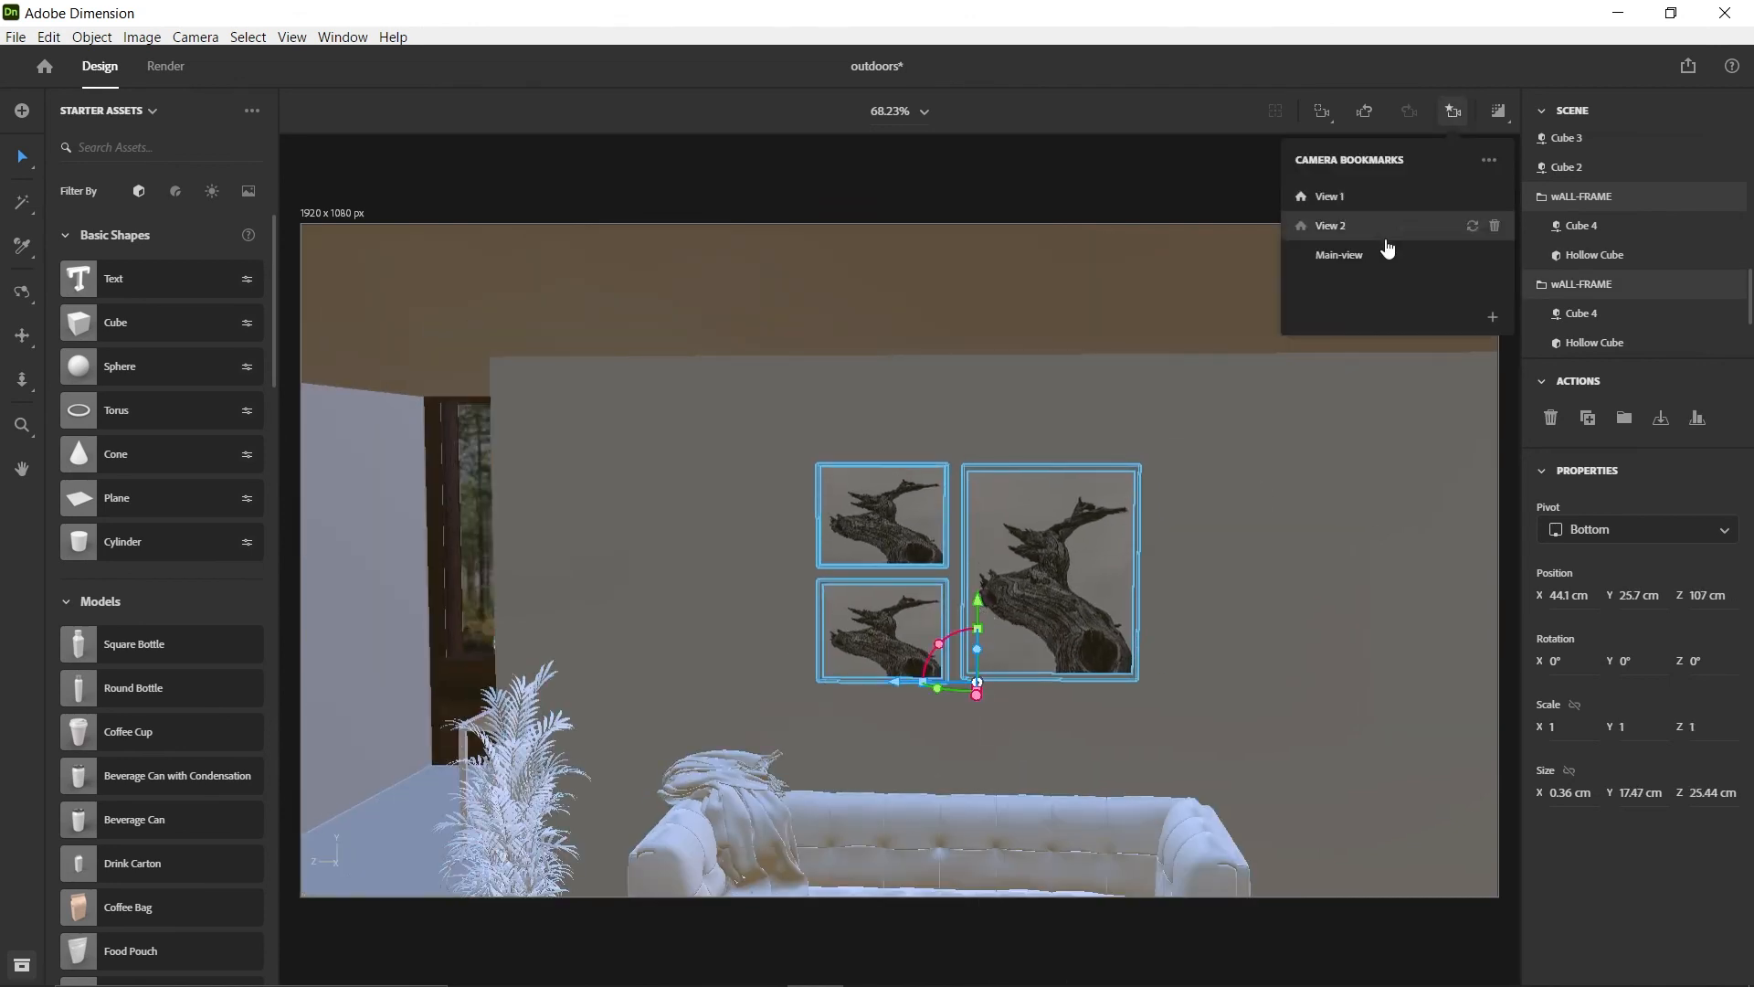
{"action": "left_click", "coordinate": [1385, 254]}
{"action": "left_click", "coordinate": [1540, 257]}
{"action": "left_click_drag", "start_coordinate": [1283, 490], "coordinate": [1285, 478], "text": "shift"}
{"action": "left_click_drag", "start_coordinate": [1285, 462], "coordinate": [1285, 470]}
Select the bylassen table set and move it along X to about 3.1 cm
{"action": "left_click", "coordinate": [859, 666]}
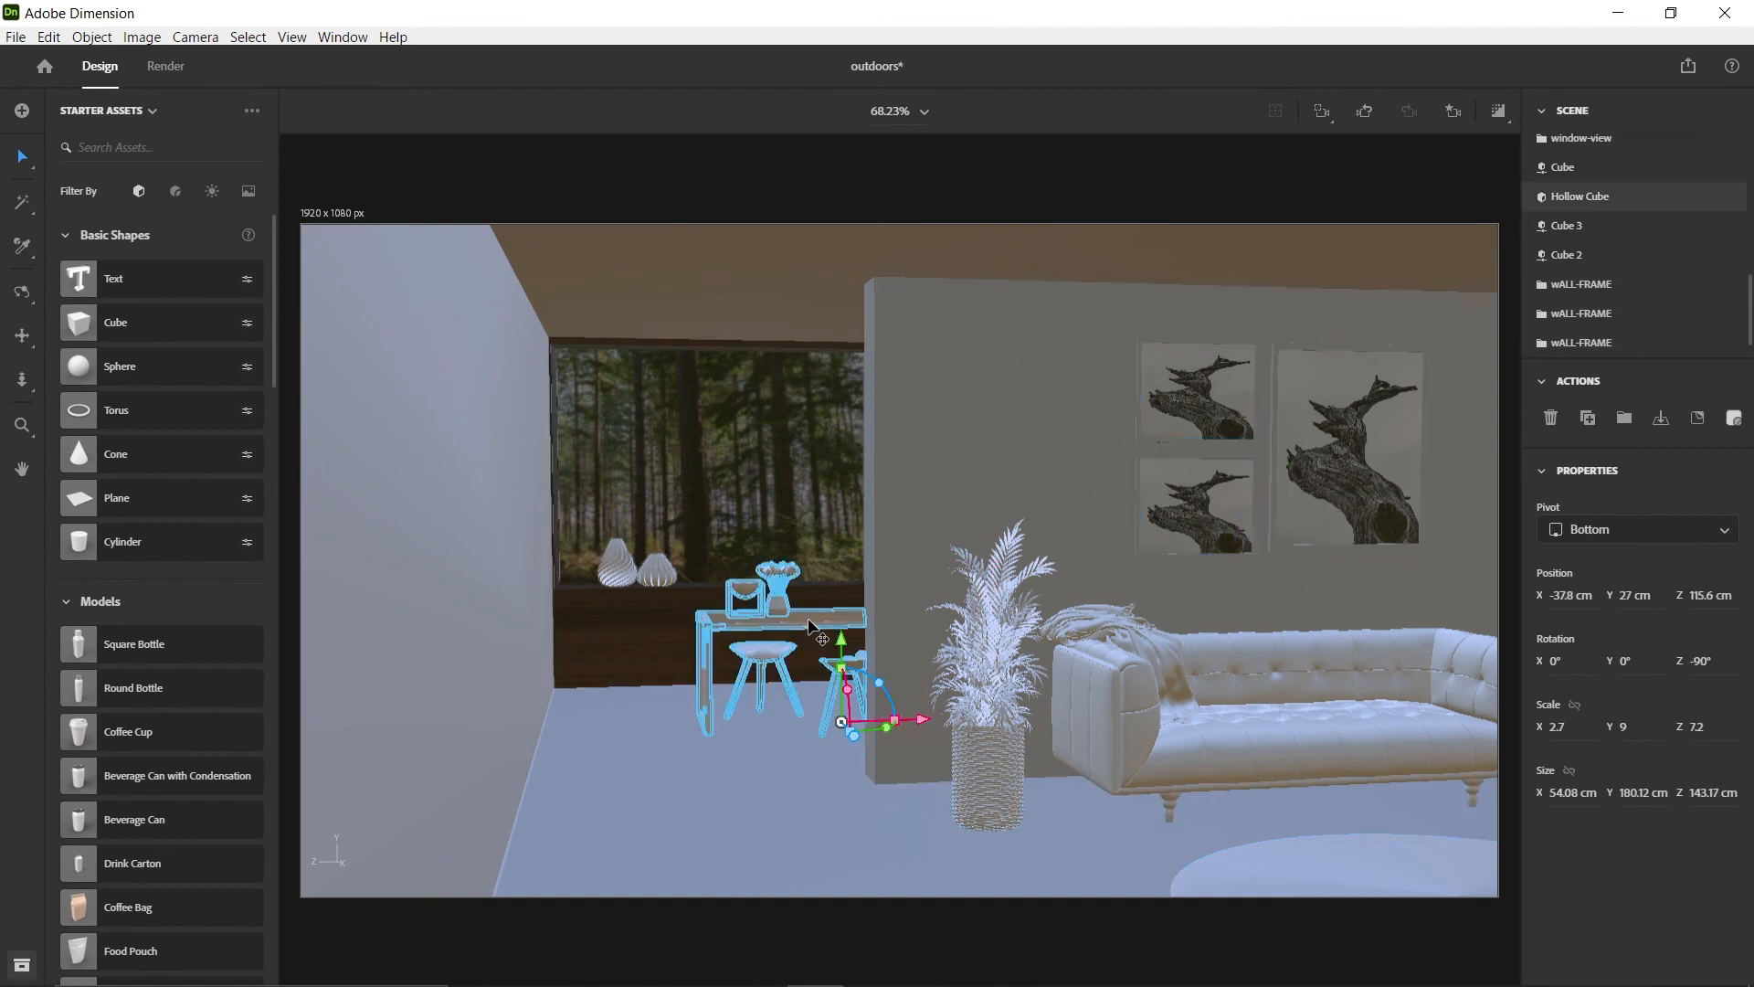
{"action": "left_click_drag", "start_coordinate": [873, 719], "coordinate": [946, 727]}
{"action": "left_click_drag", "start_coordinate": [864, 643], "coordinate": [866, 650]}
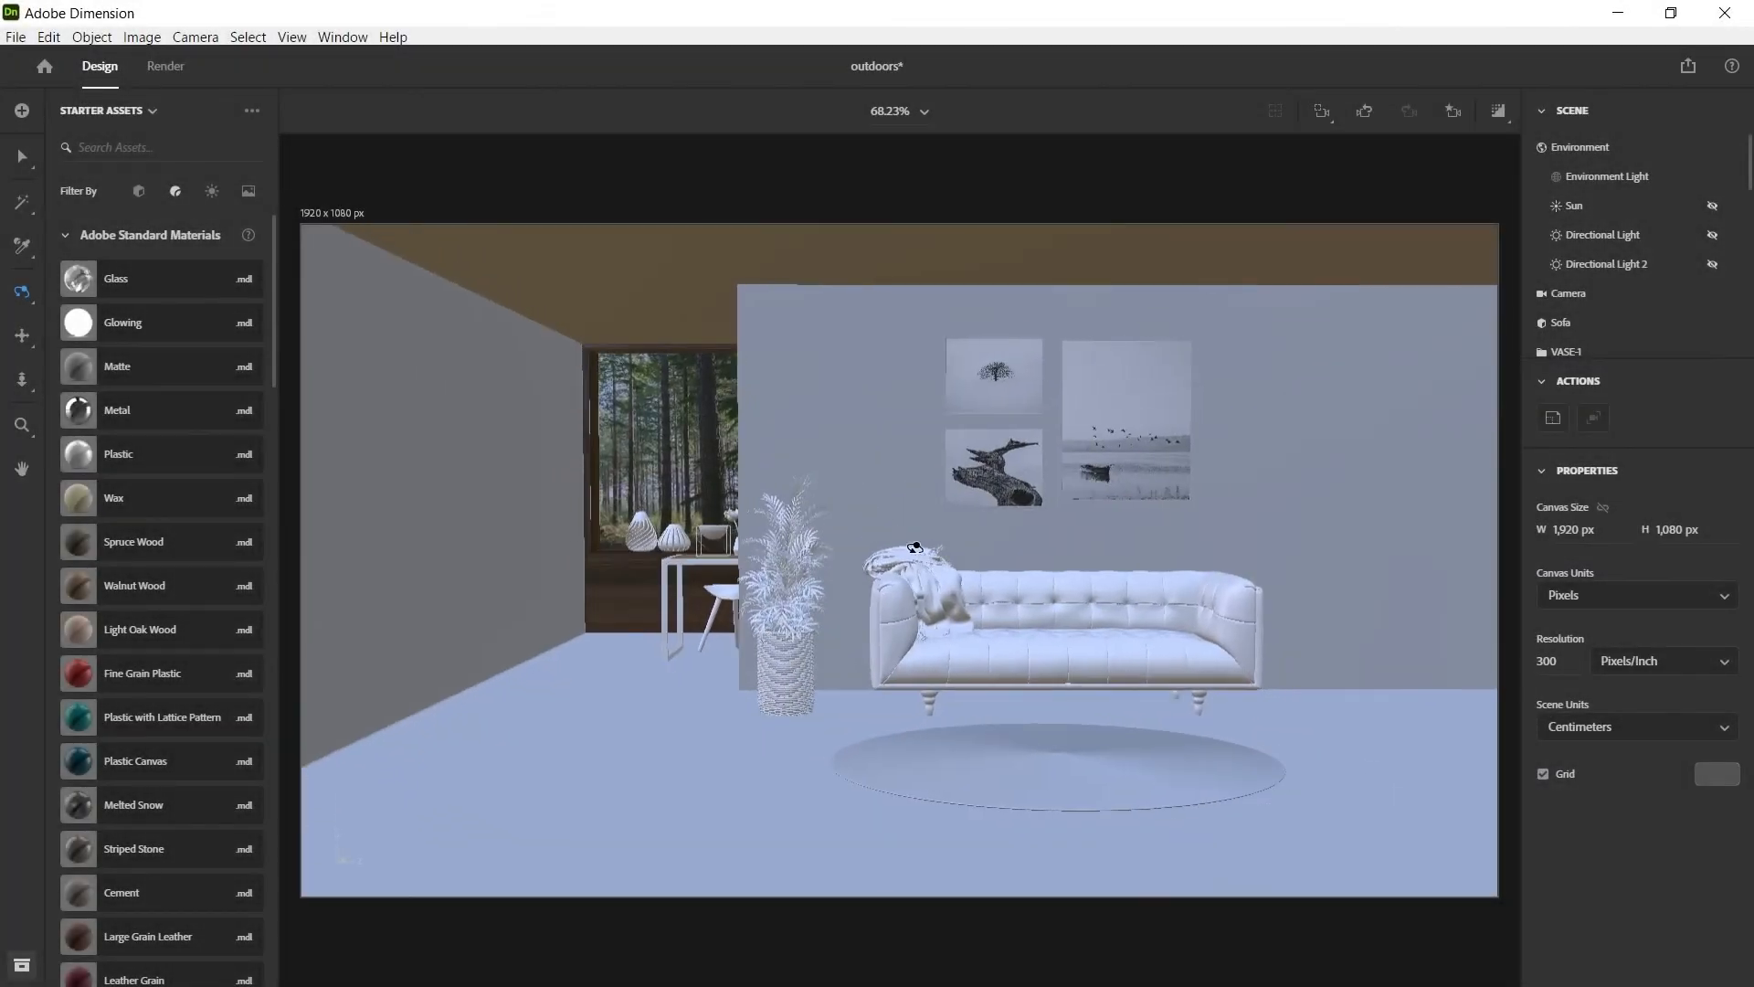
Examine the furnished room from the side and the front, and return to the Main-view camera bookmark
{"action": "scroll", "coordinate": [915, 548], "scroll_direction": "down", "scroll_amount": 3}
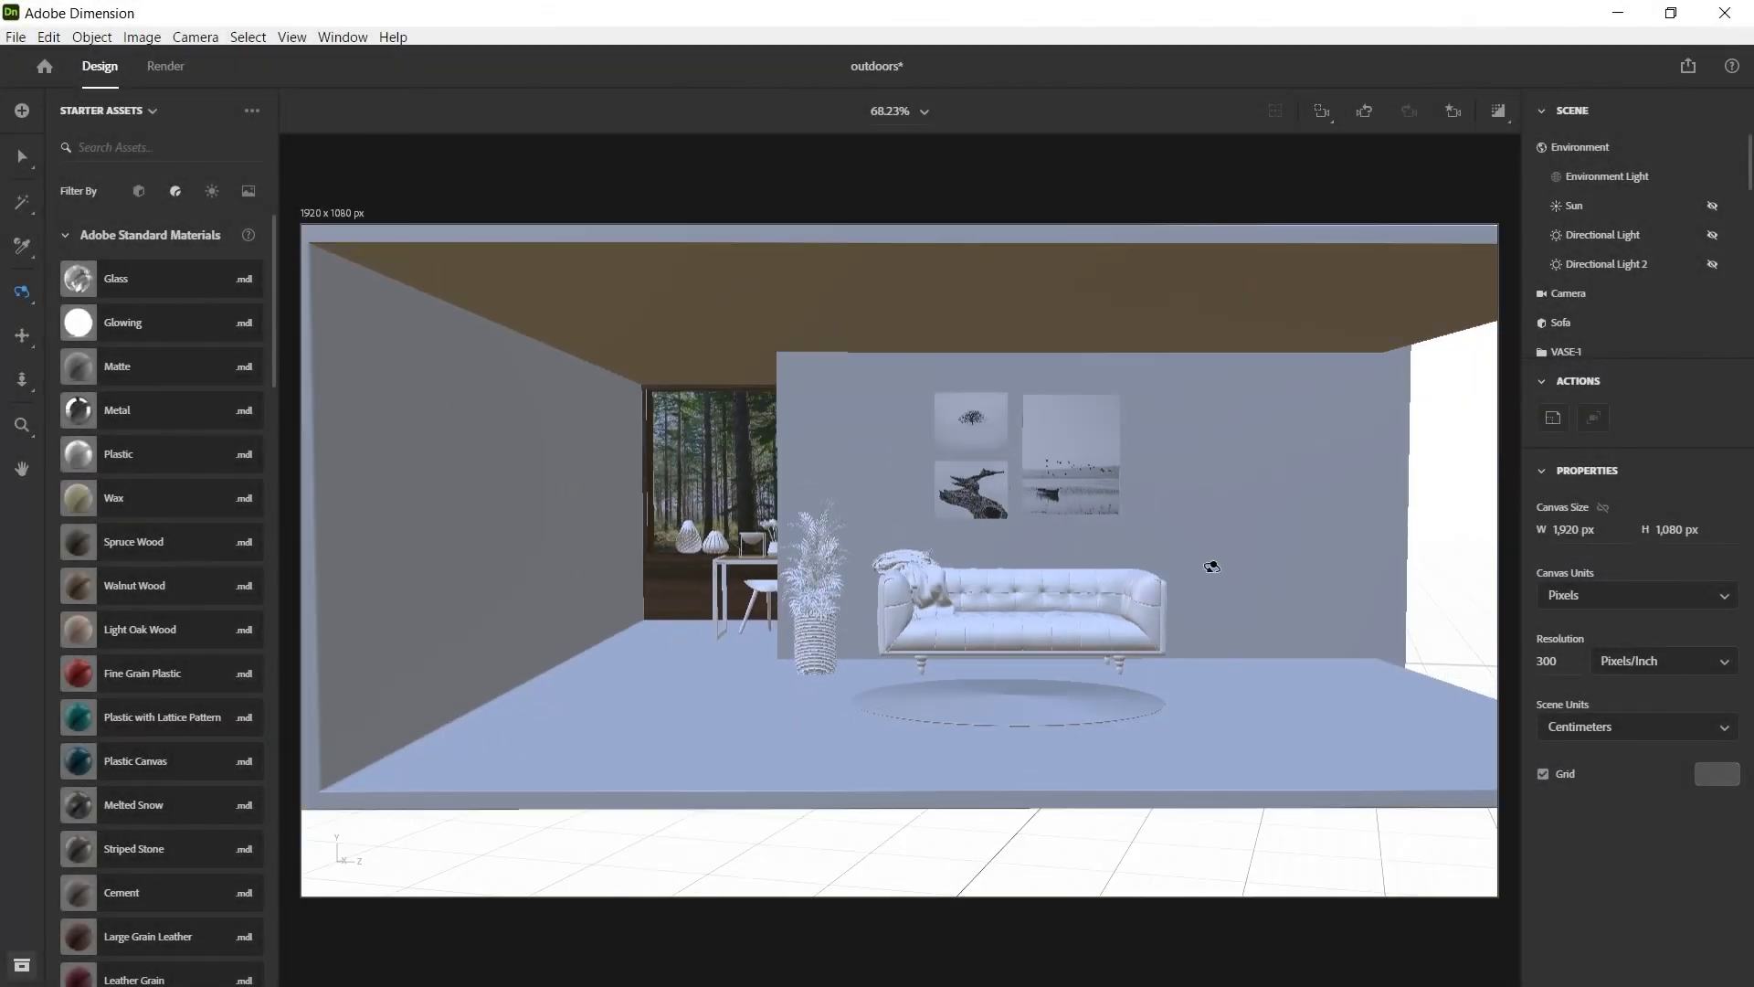
{"action": "left_click_drag", "start_coordinate": [1306, 570], "coordinate": [883, 568]}
{"action": "left_click_drag", "start_coordinate": [560, 529], "coordinate": [872, 524]}
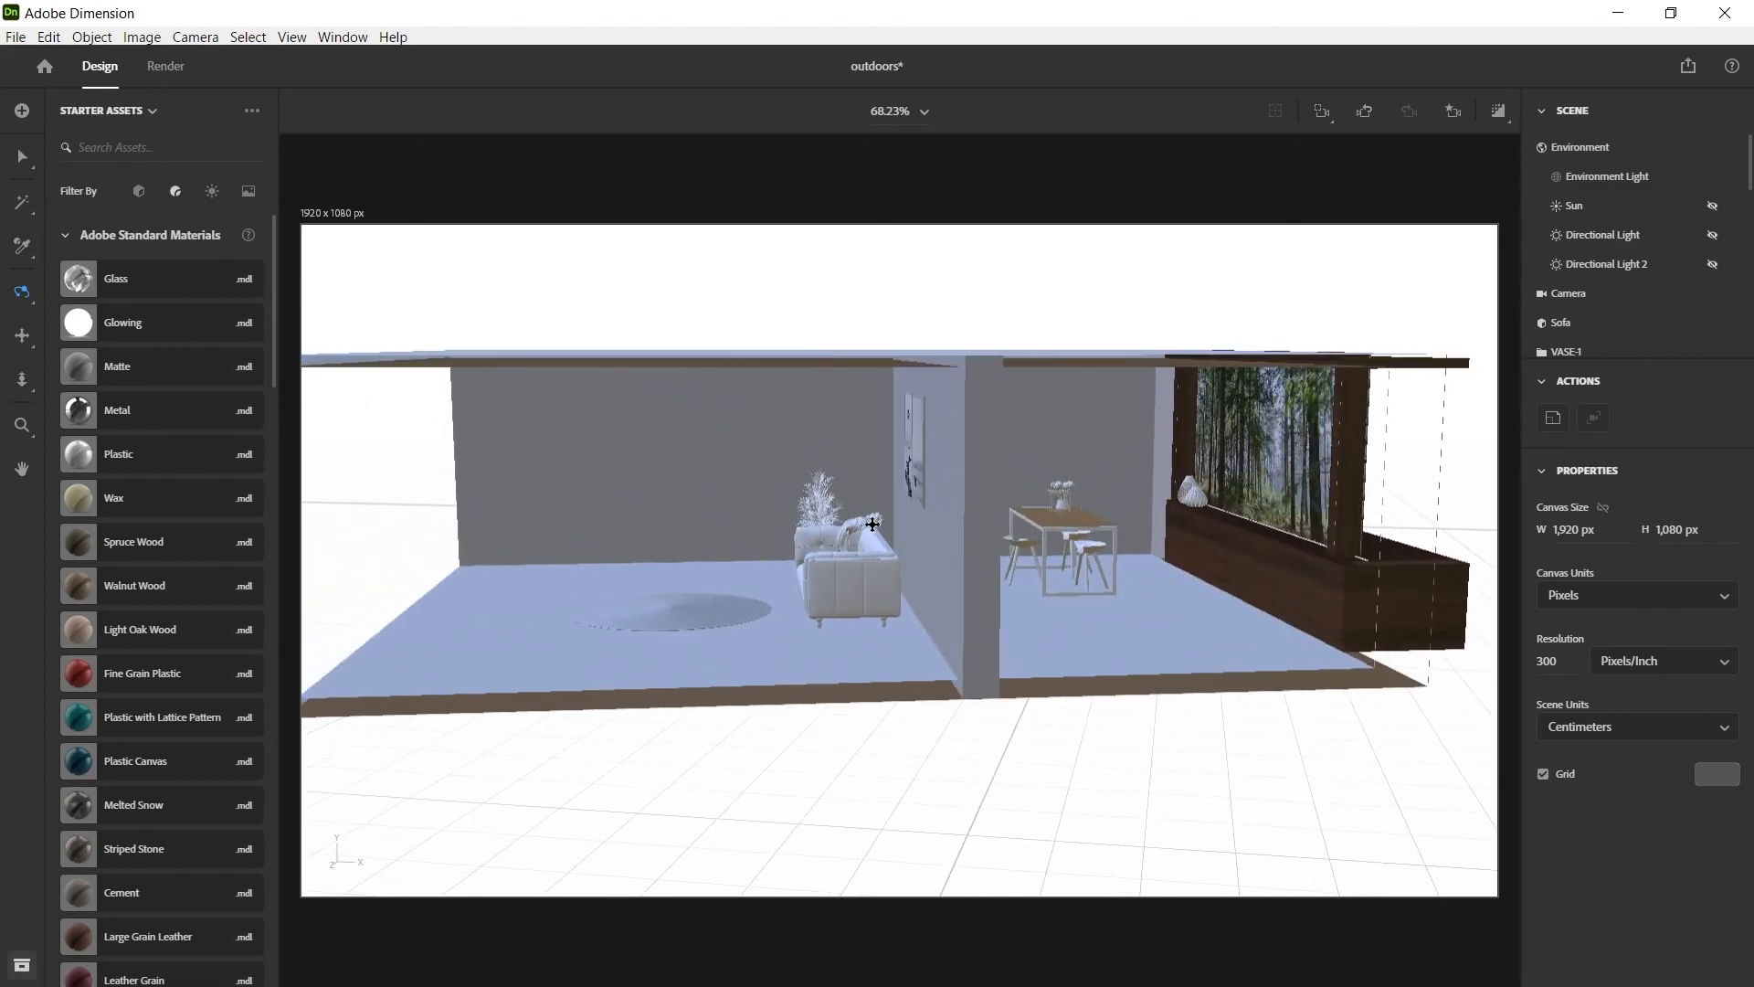
{"action": "left_click_drag", "start_coordinate": [786, 573], "coordinate": [779, 502]}
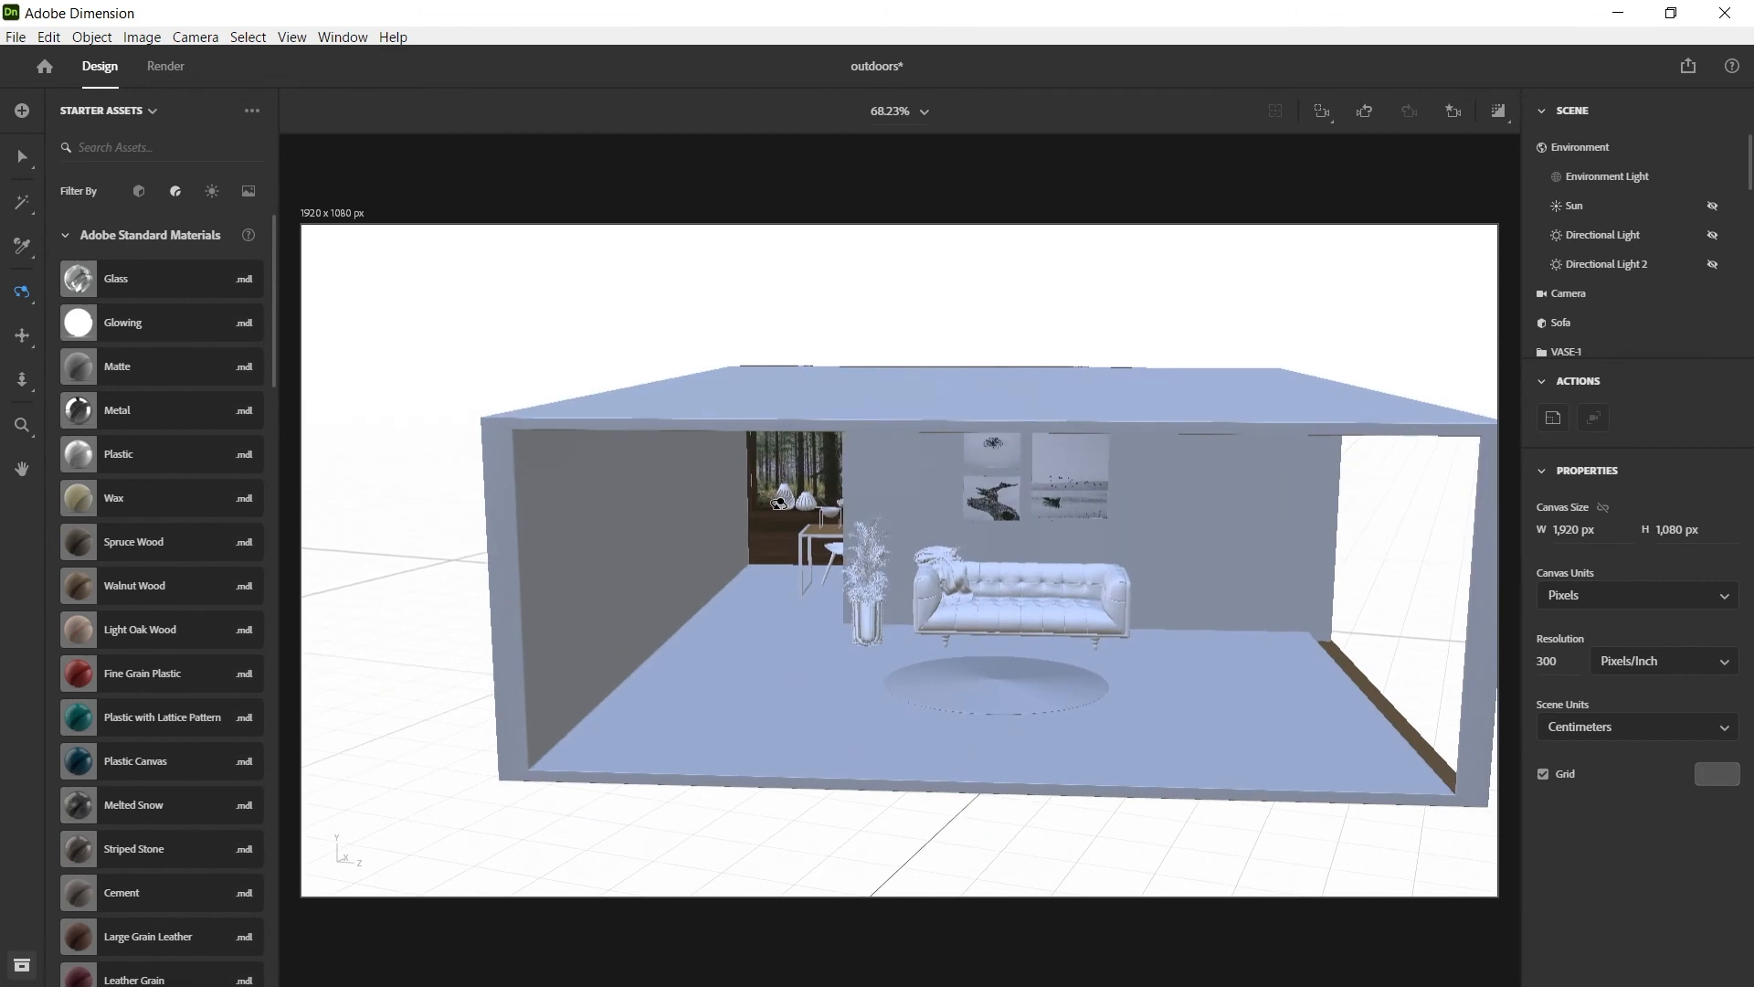
{"action": "left_click", "coordinate": [1455, 113]}
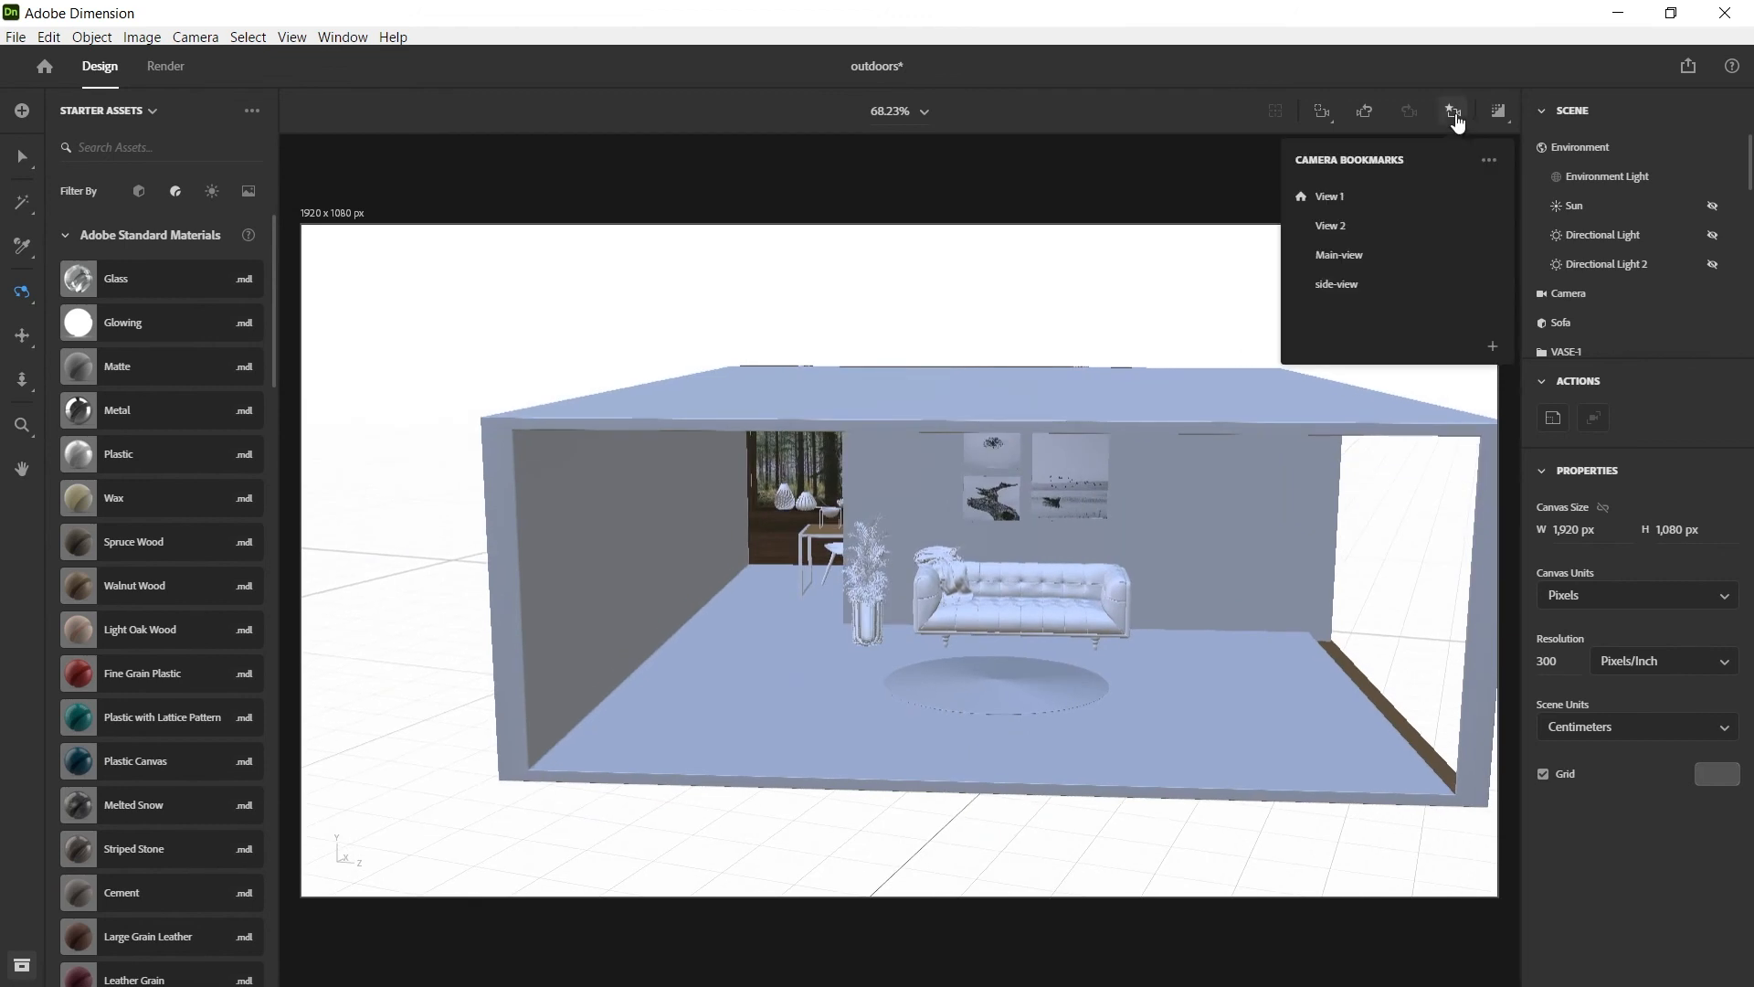
{"action": "left_click", "coordinate": [1343, 256]}
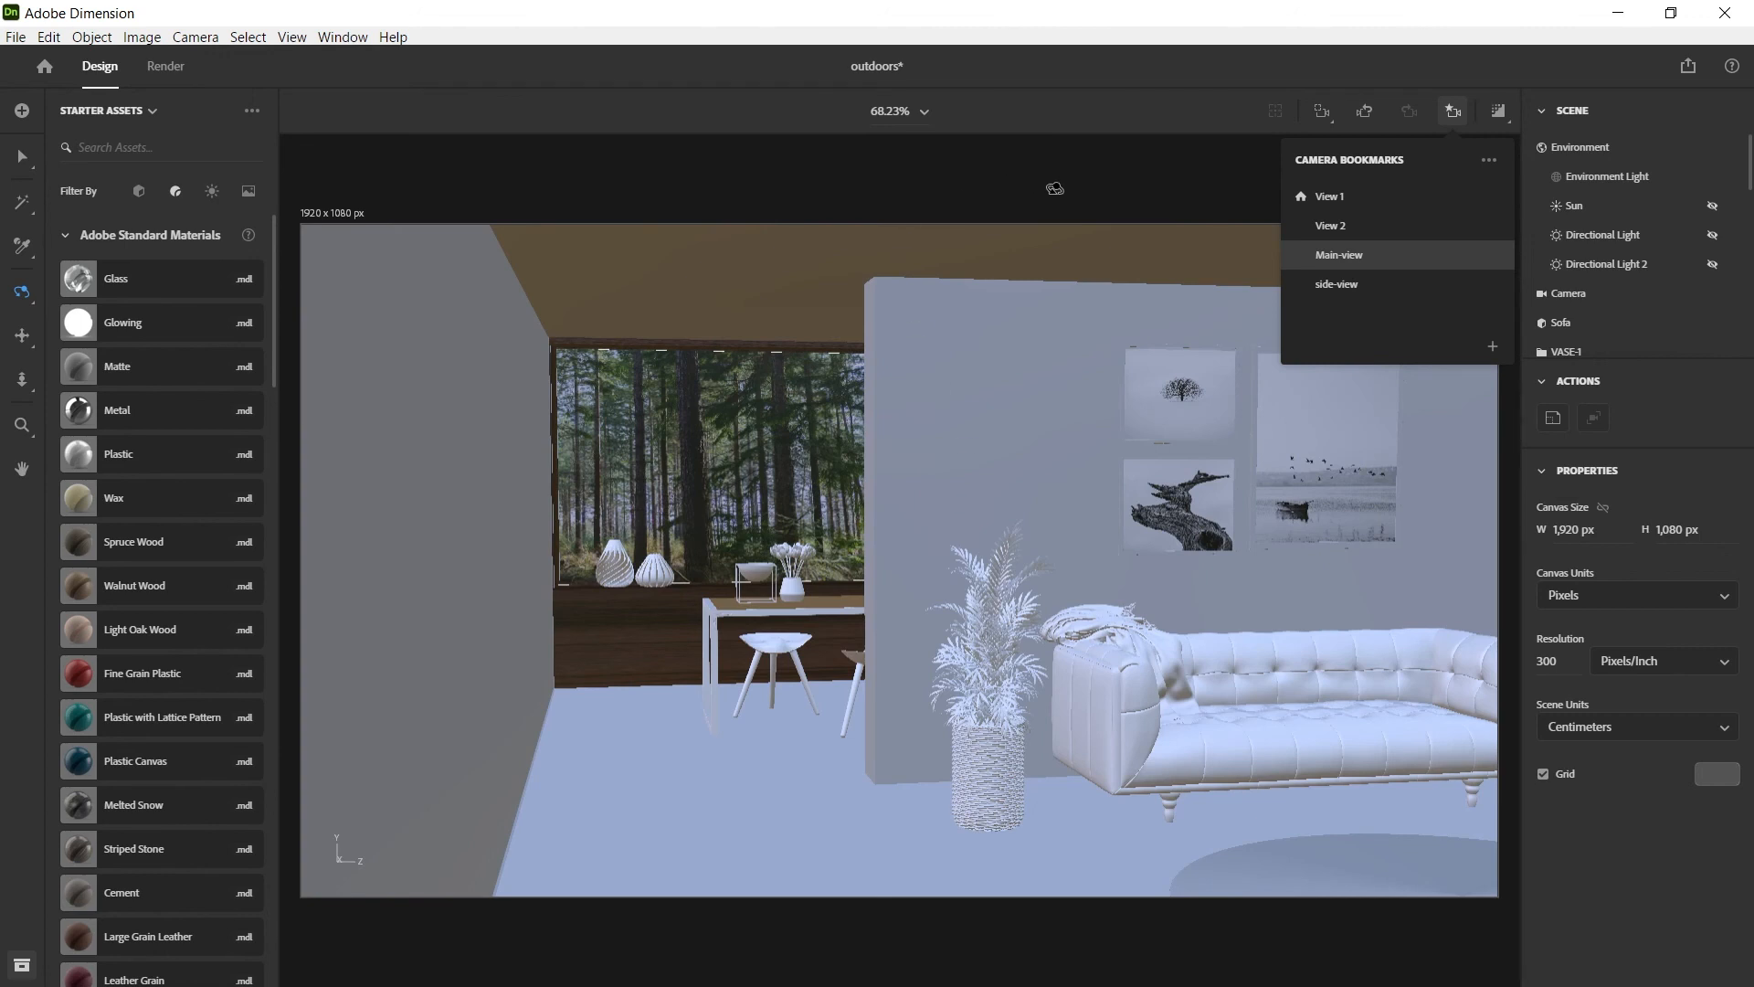
{"action": "left_click", "coordinate": [1123, 165]}
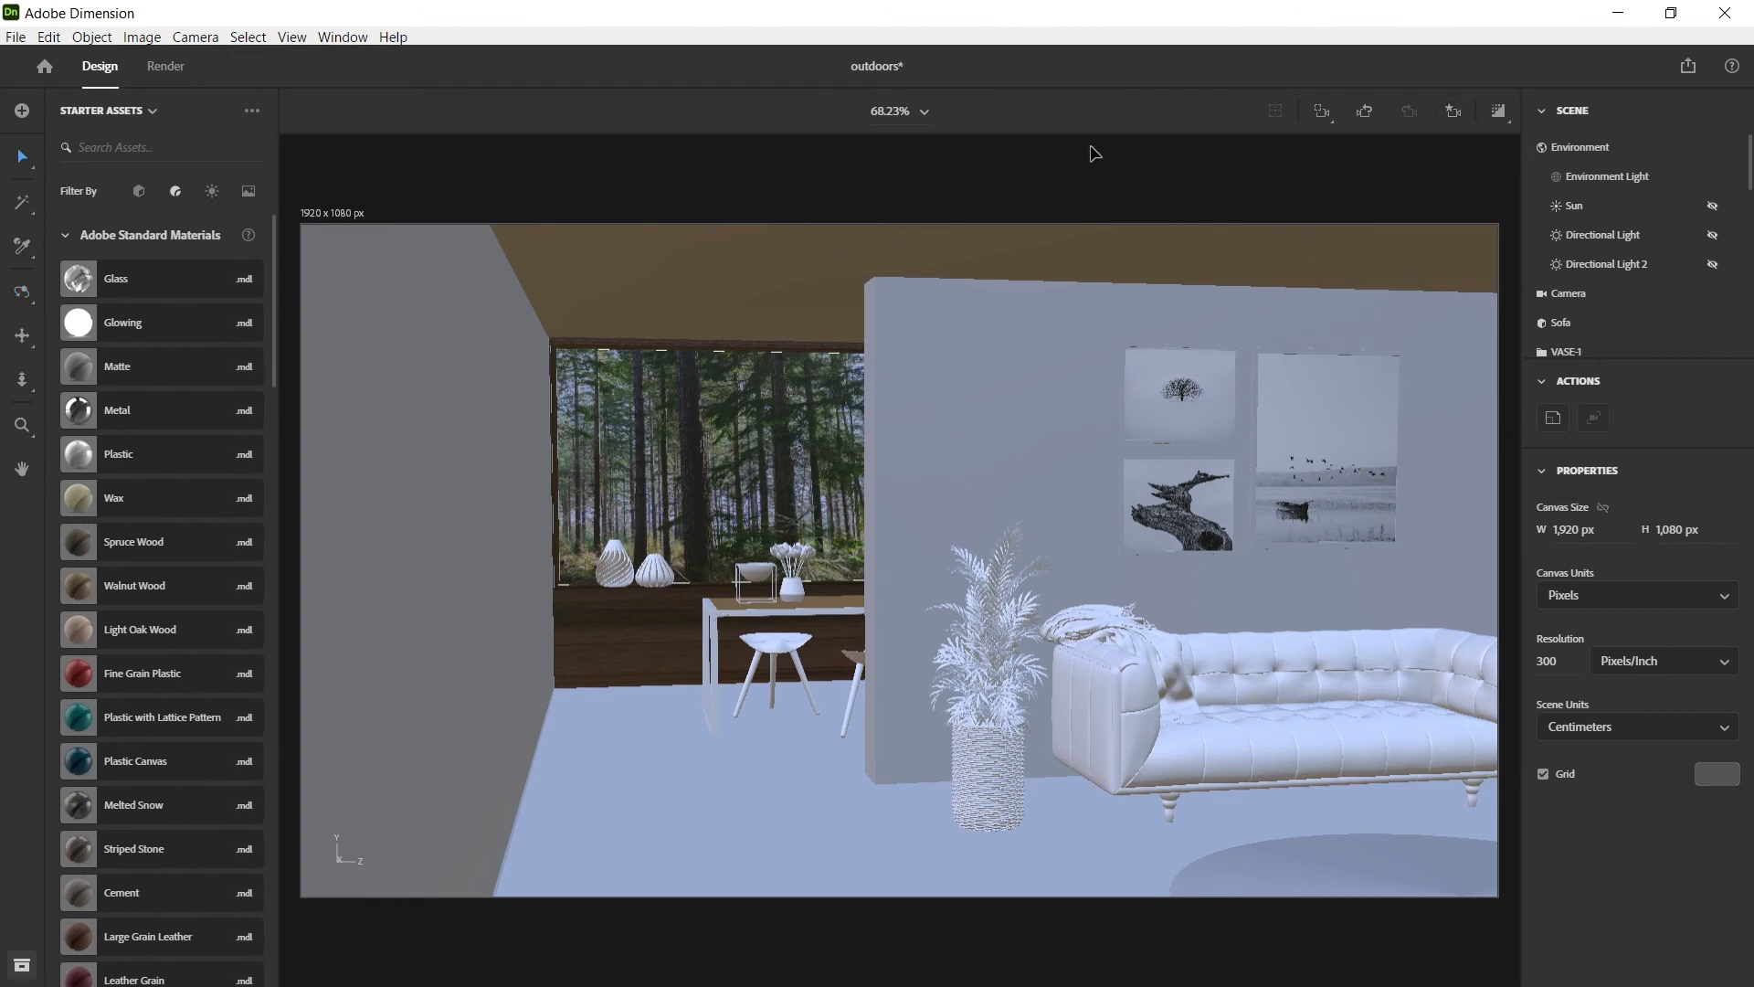